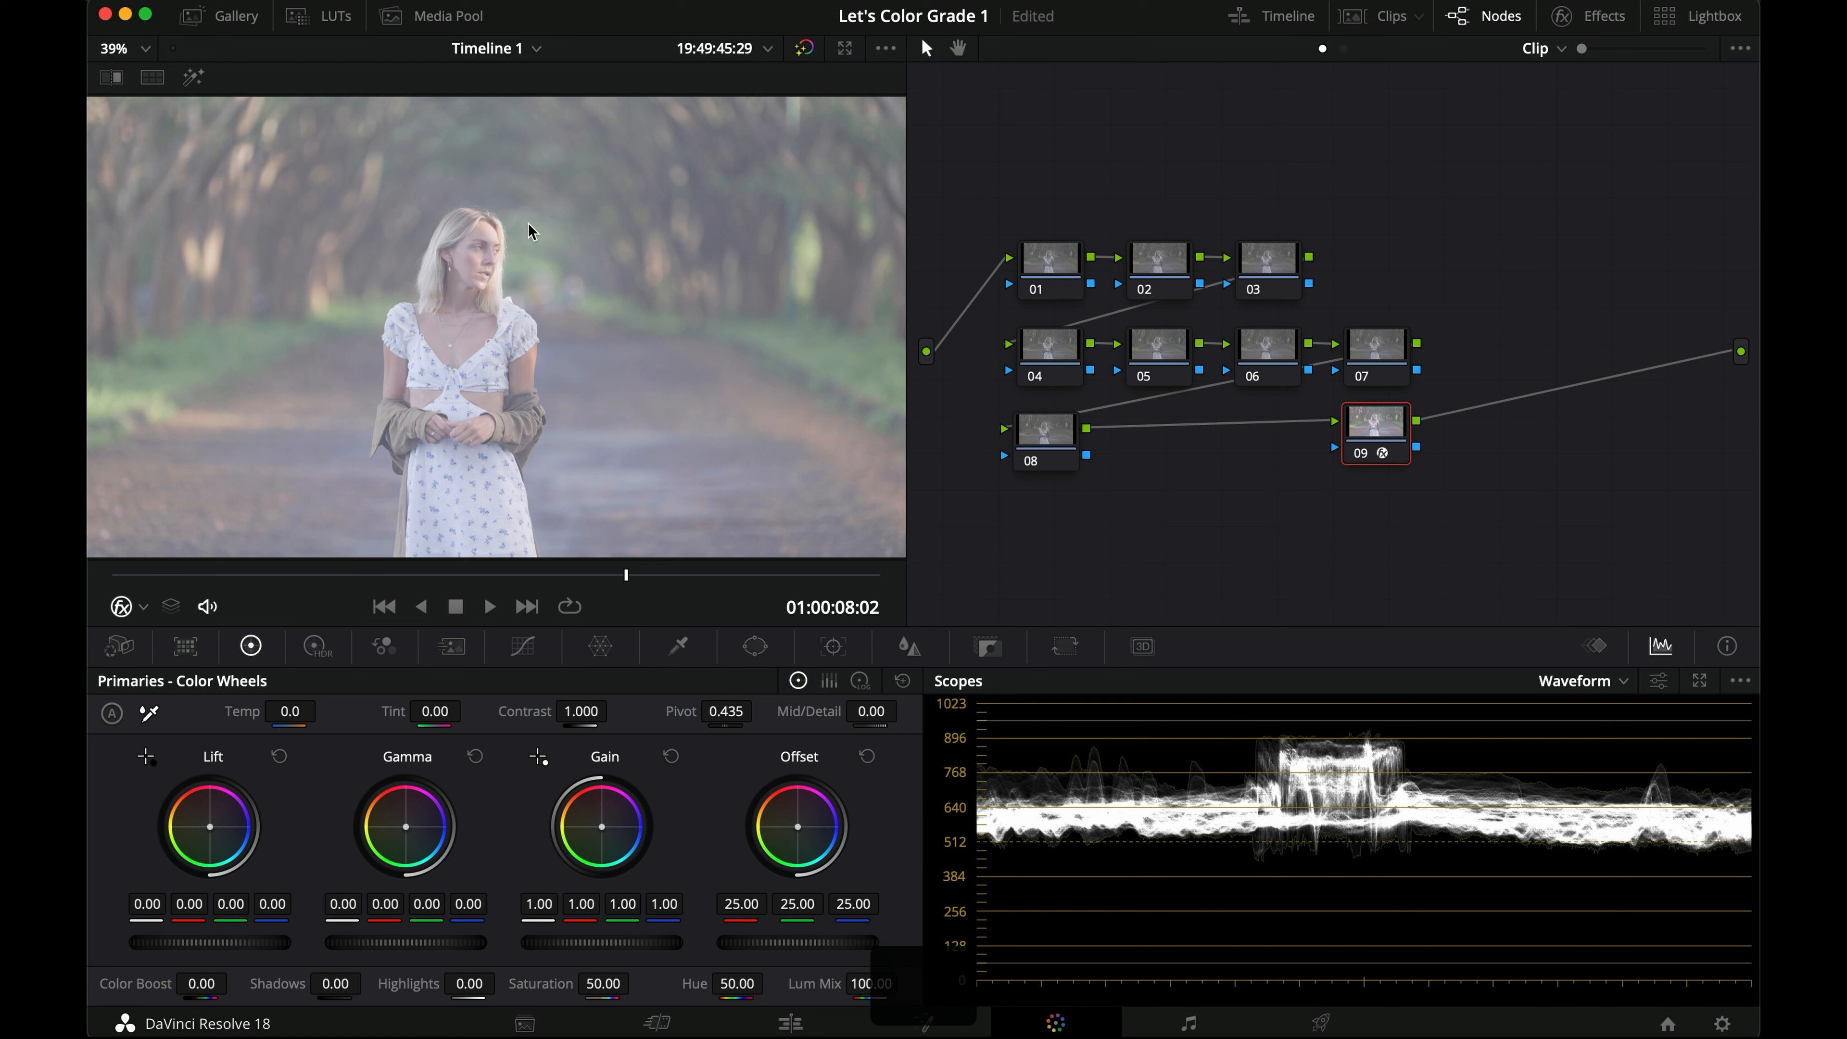
Step: On node 02, set Lift to -0.18, Gamma to -0.09 and Gain to 1.10 to add contrast to the shot
click(1166, 271)
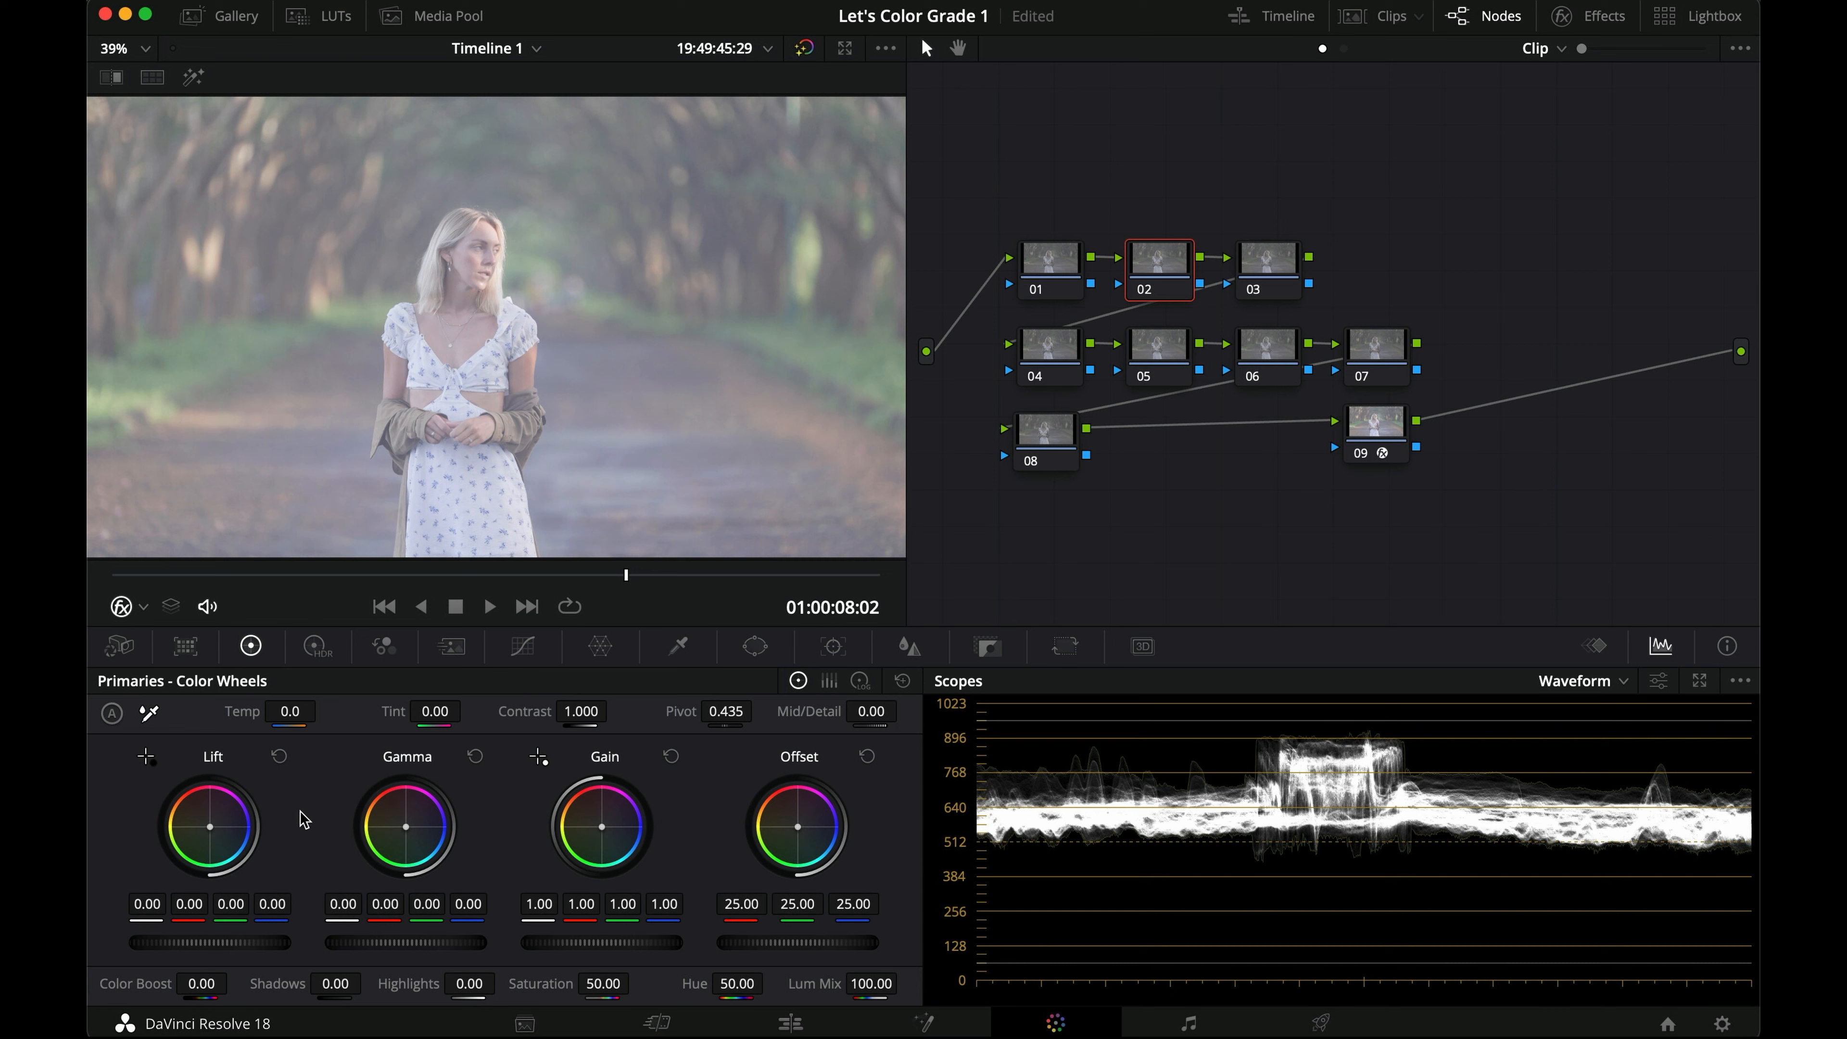
drag(235, 941, 136, 942)
drag(442, 943, 342, 943)
drag(573, 940, 670, 932)
drag(376, 938, 123, 941)
drag(405, 942, 192, 942)
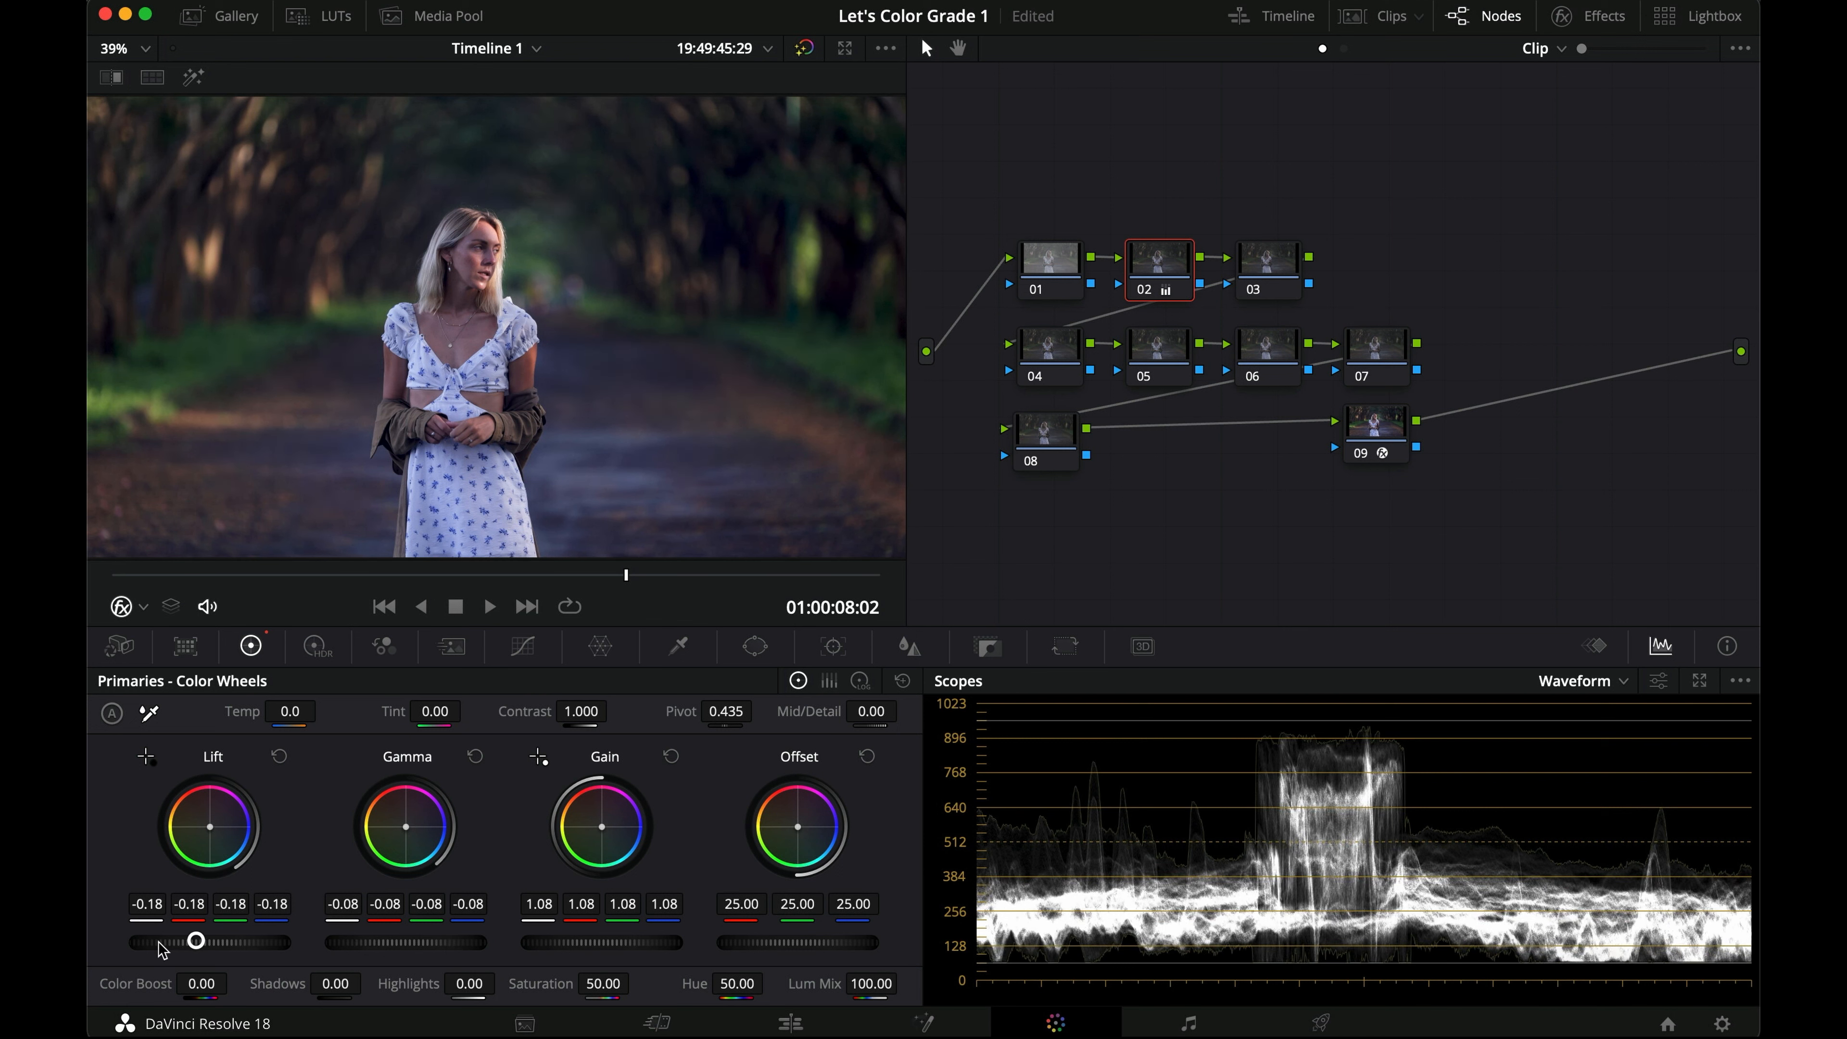
drag(568, 941, 595, 942)
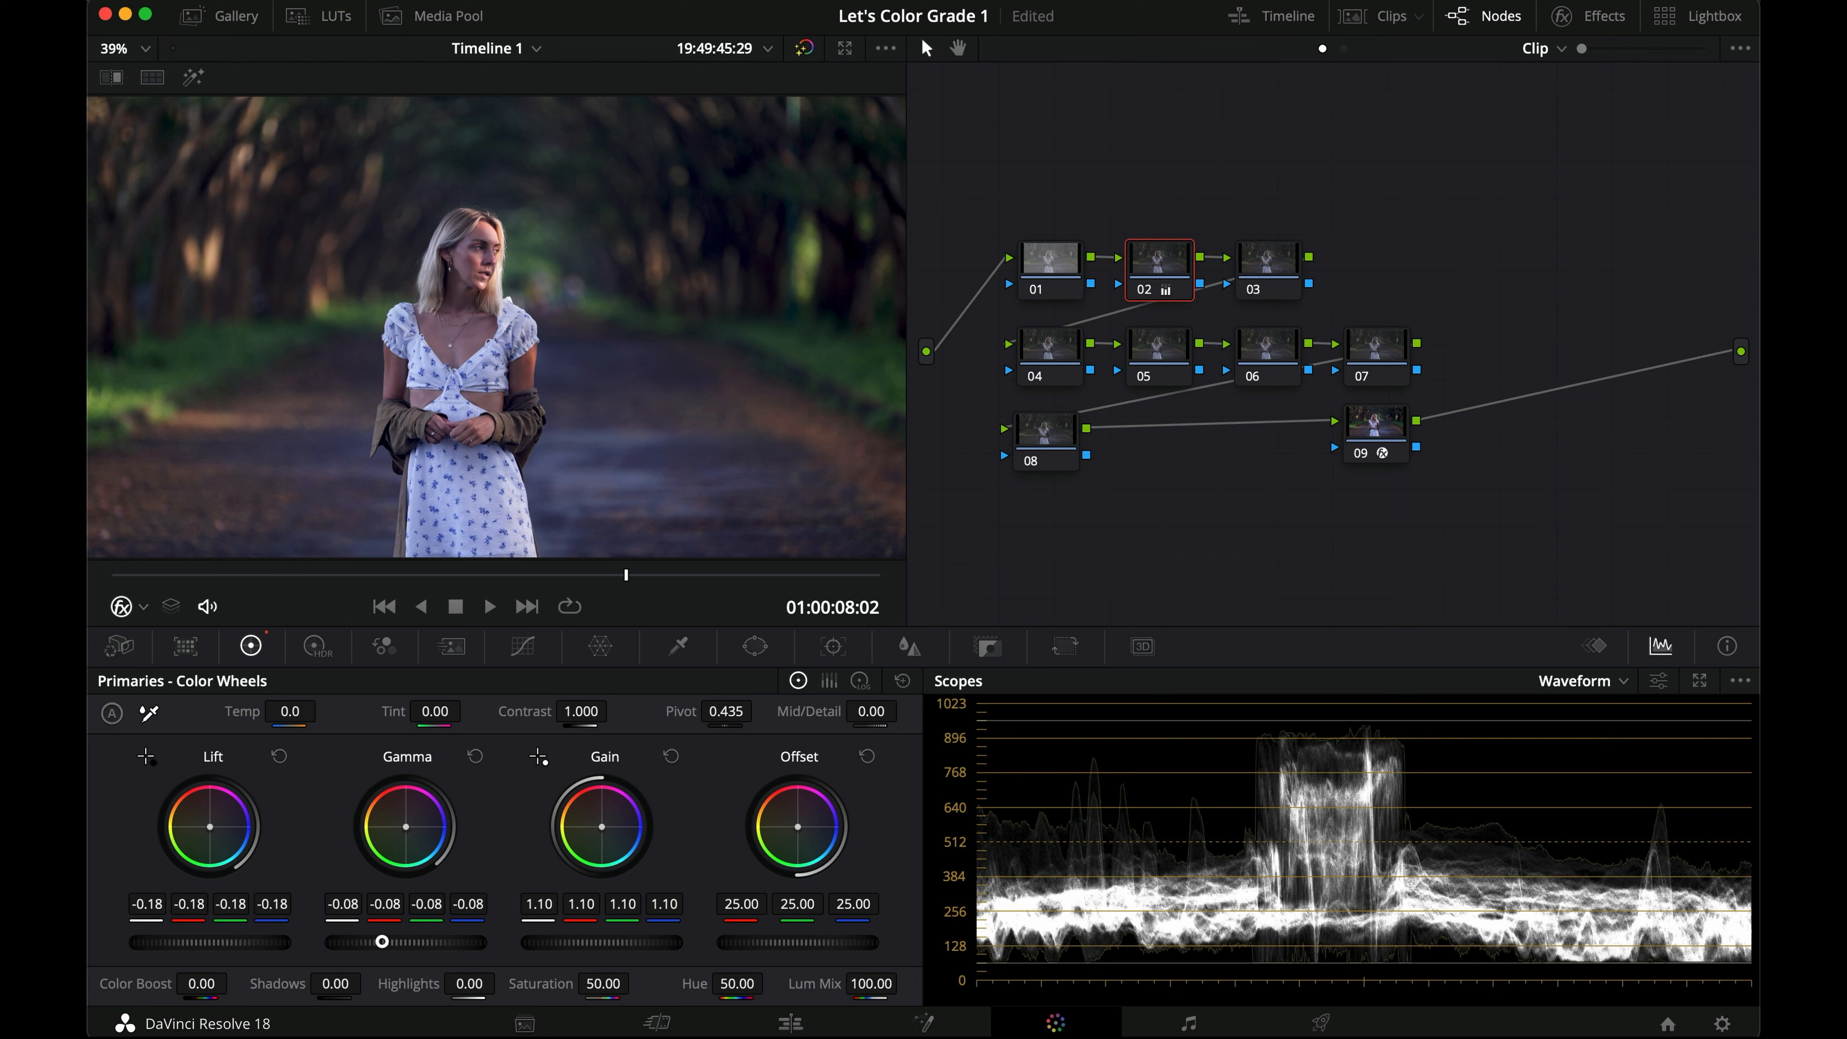
drag(396, 941, 372, 939)
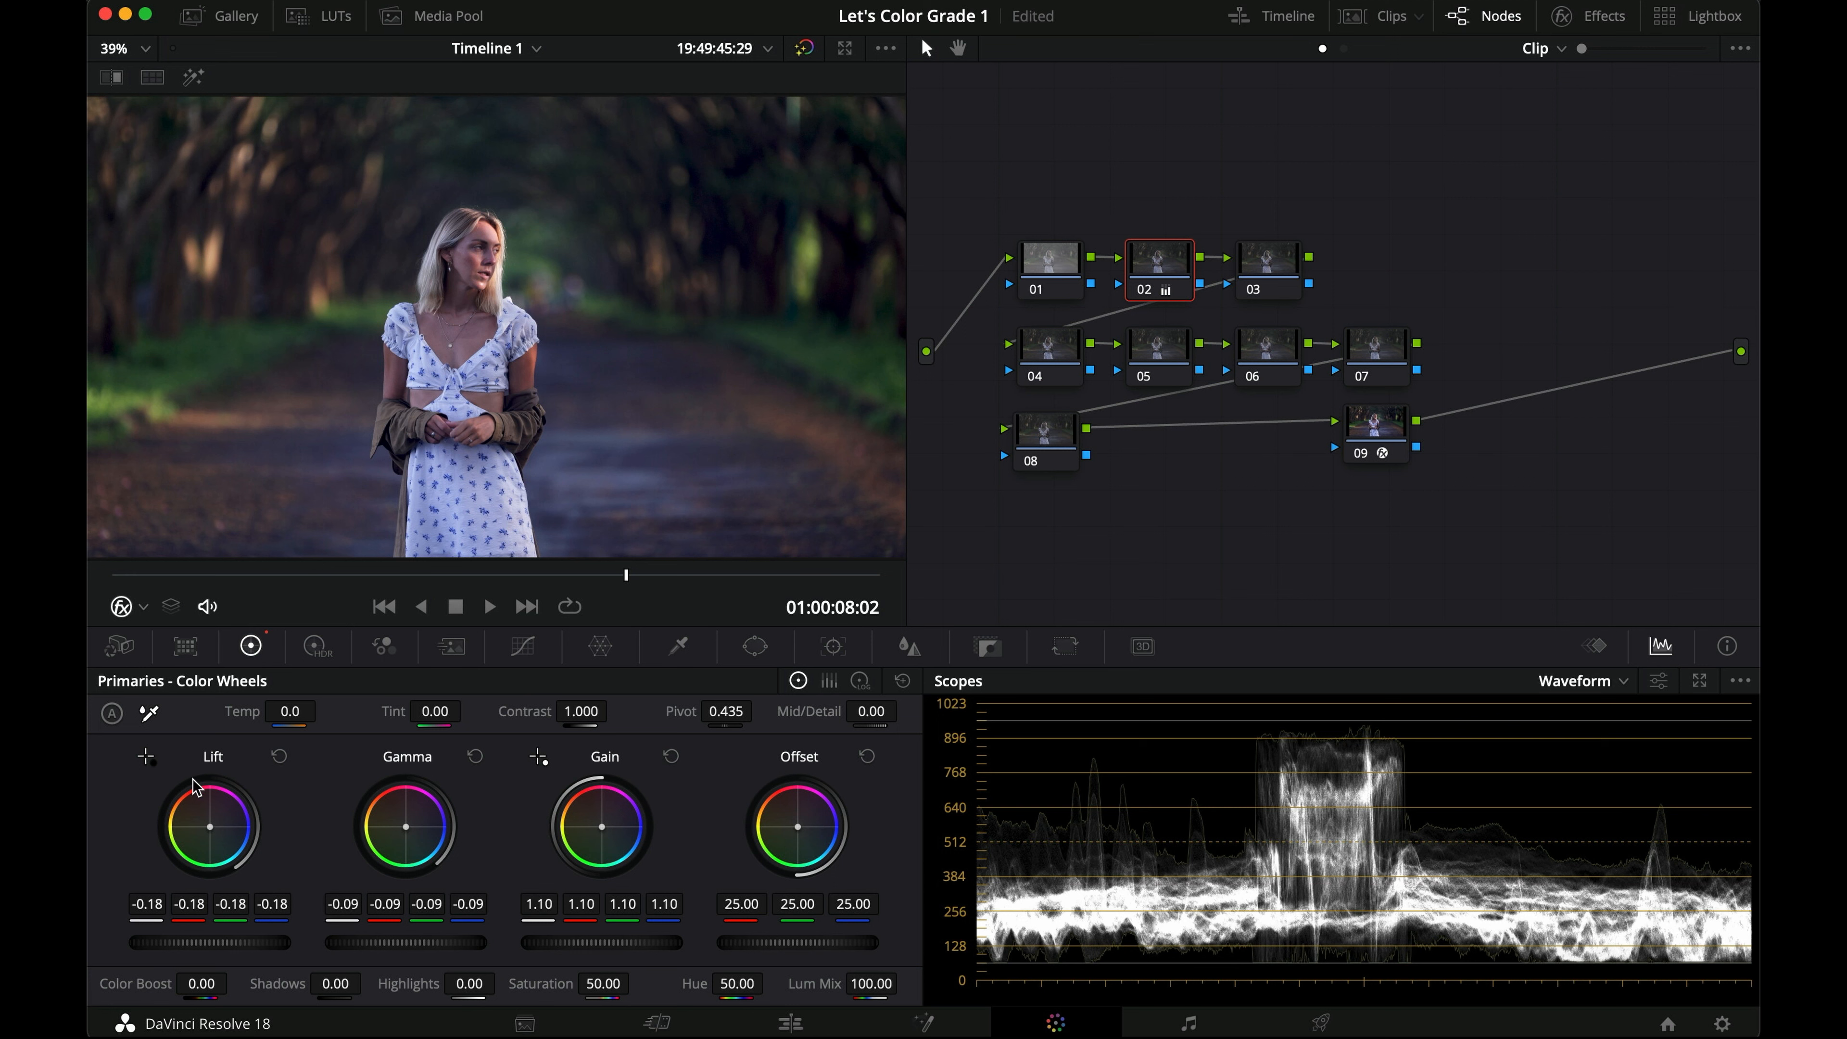
Step: Toggle node 02 off and on to compare the image before and after its contrast adjustment
key(super+d)
key(super+d)
key(super+d)
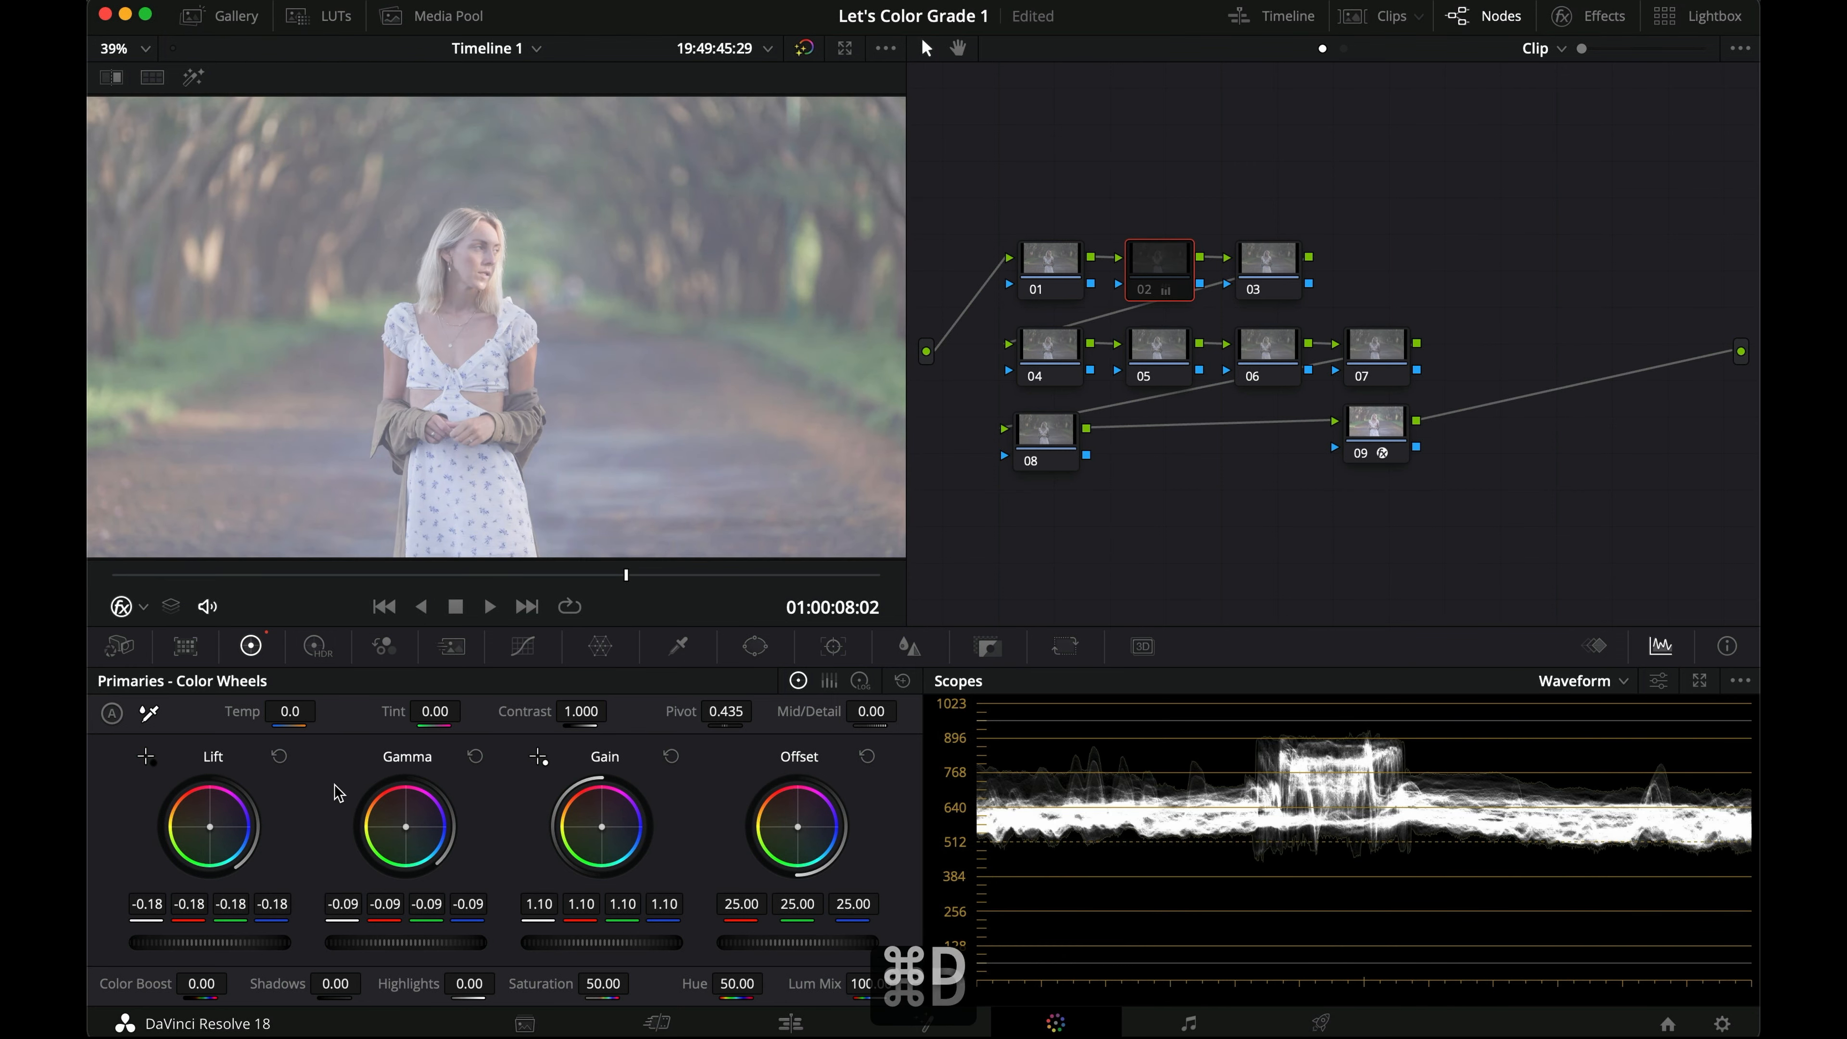
key(super+d)
key(super+d)
key(super+d)
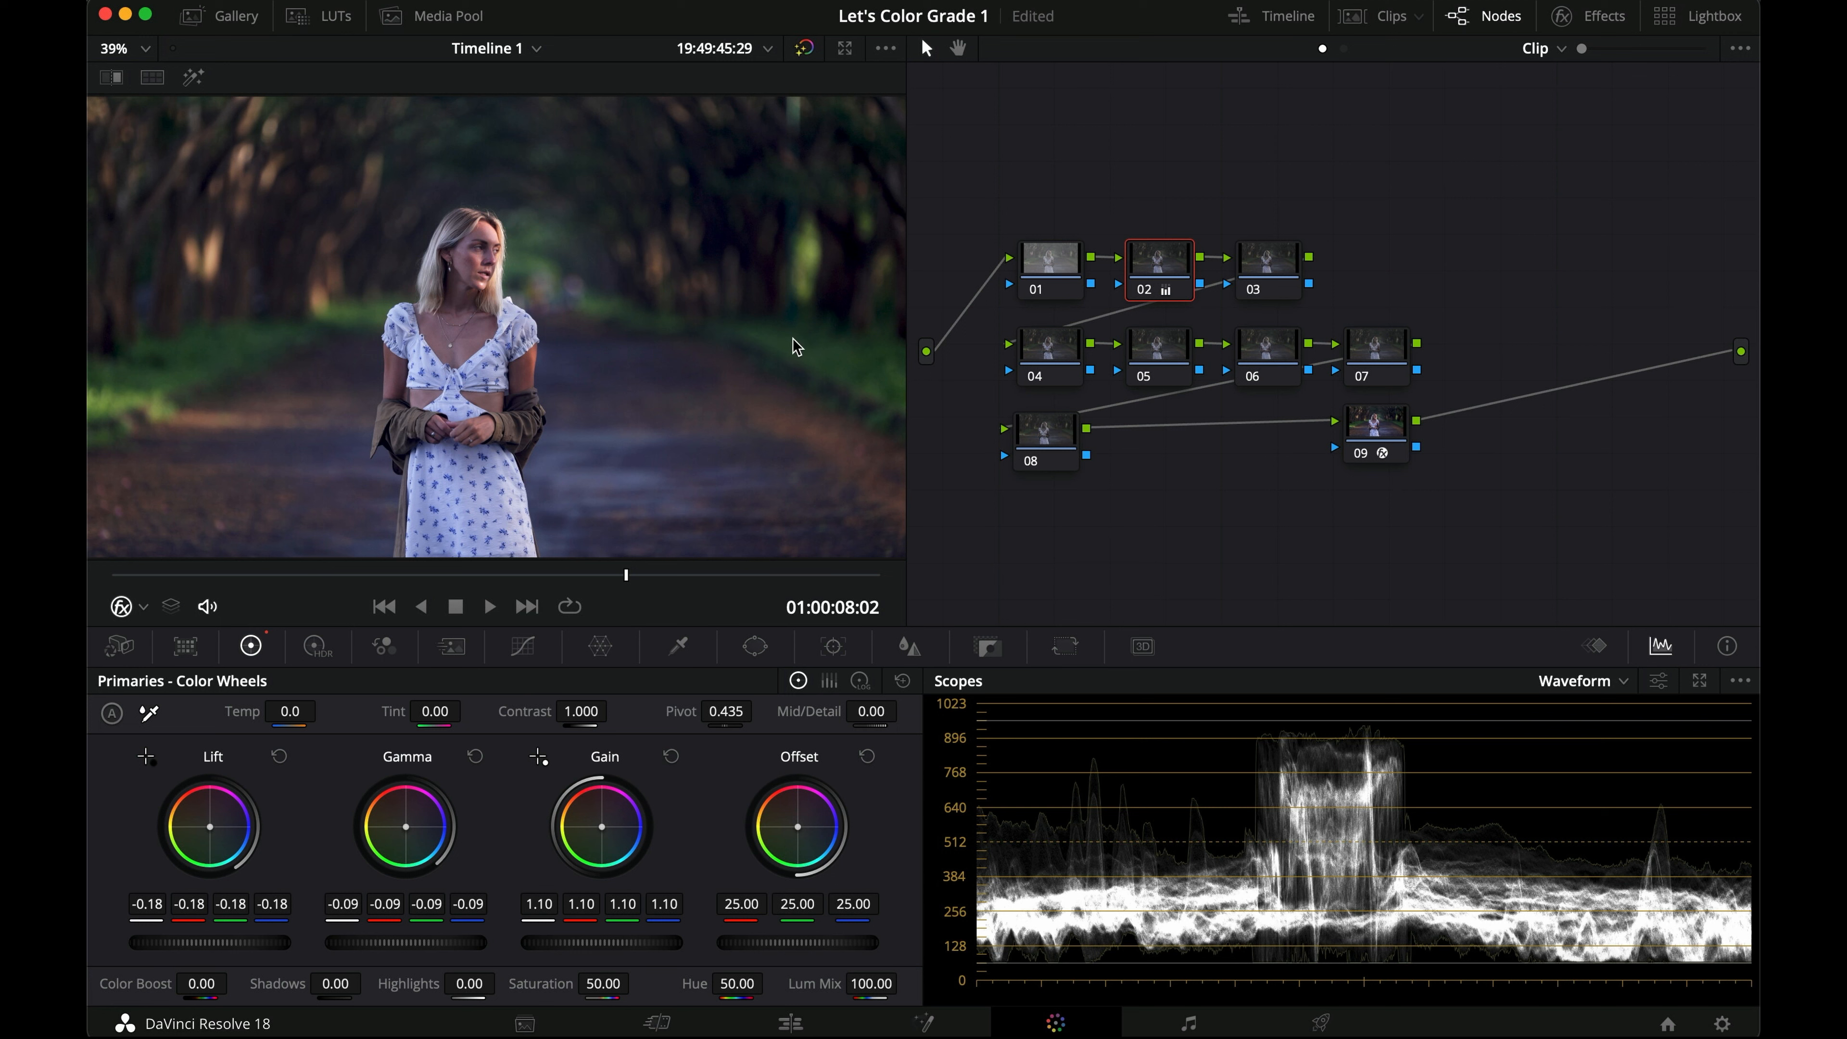
Step: Shape a gentle S-curve in node 03's custom curves, lowering the shadows and raising the midtones and highlights
click(1277, 265)
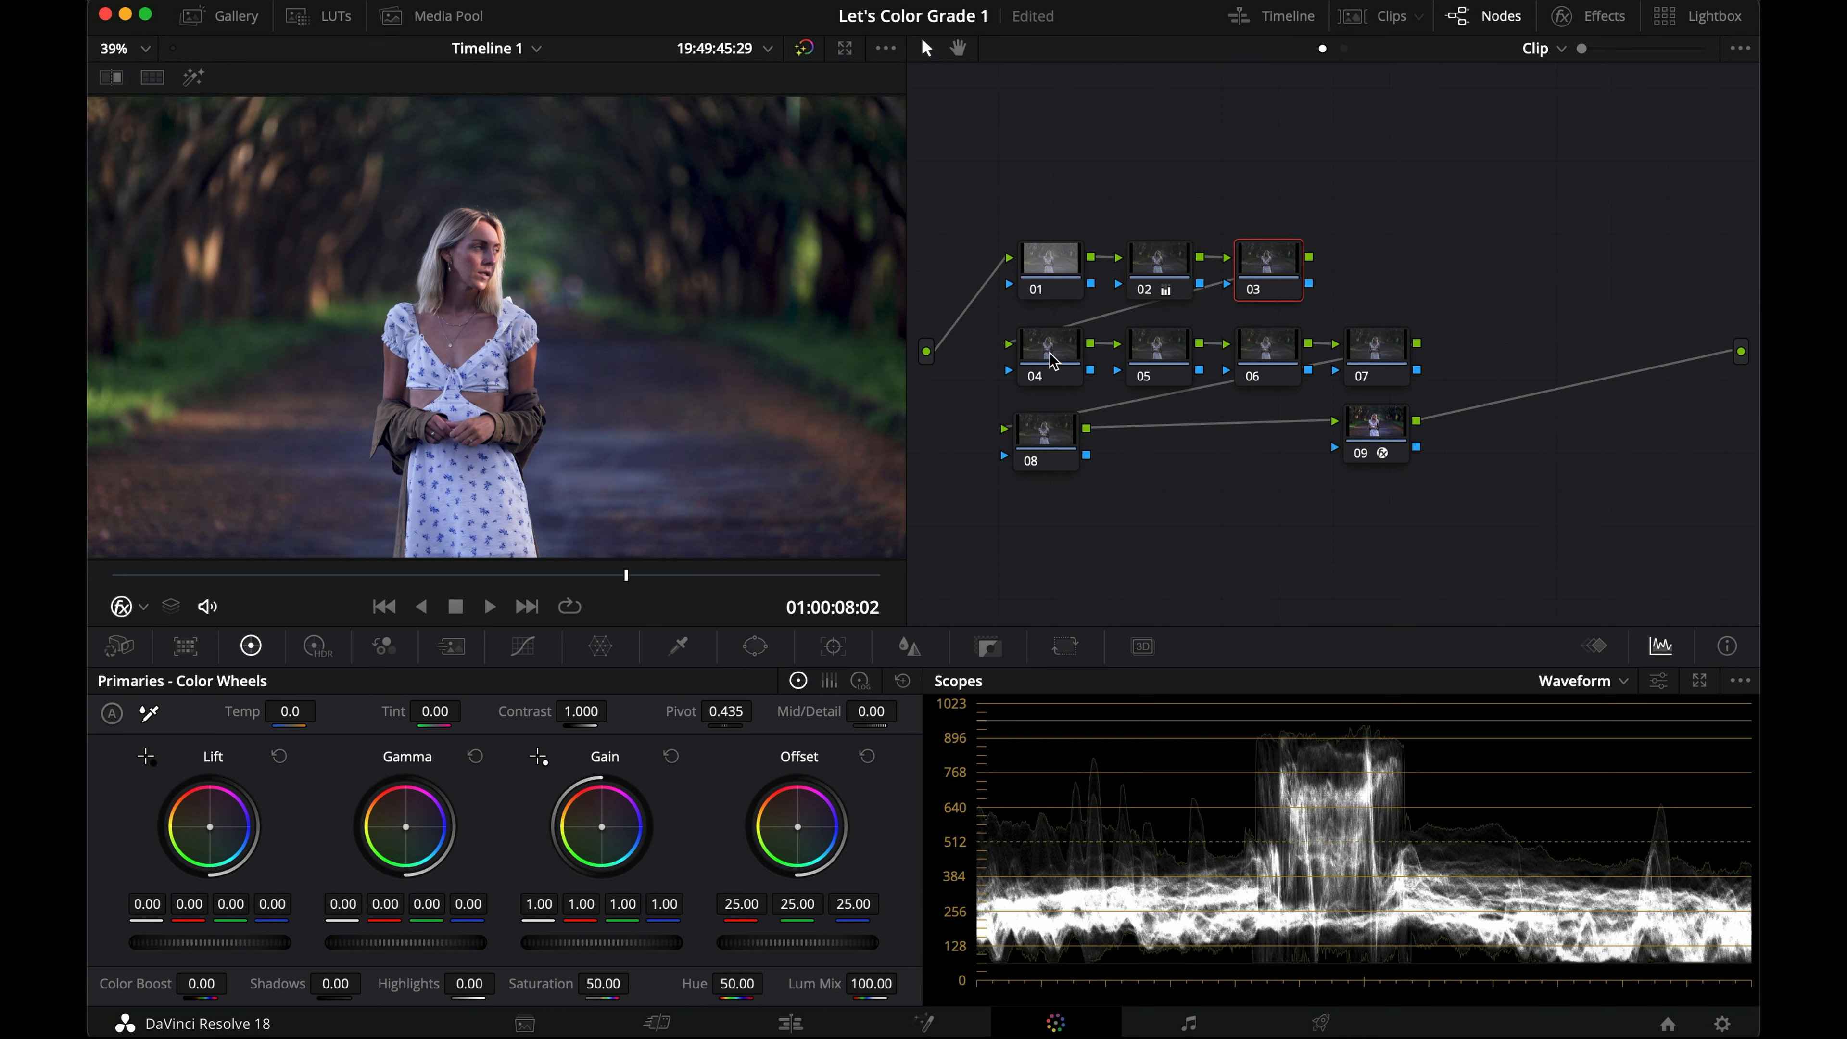
click(522, 646)
click(226, 932)
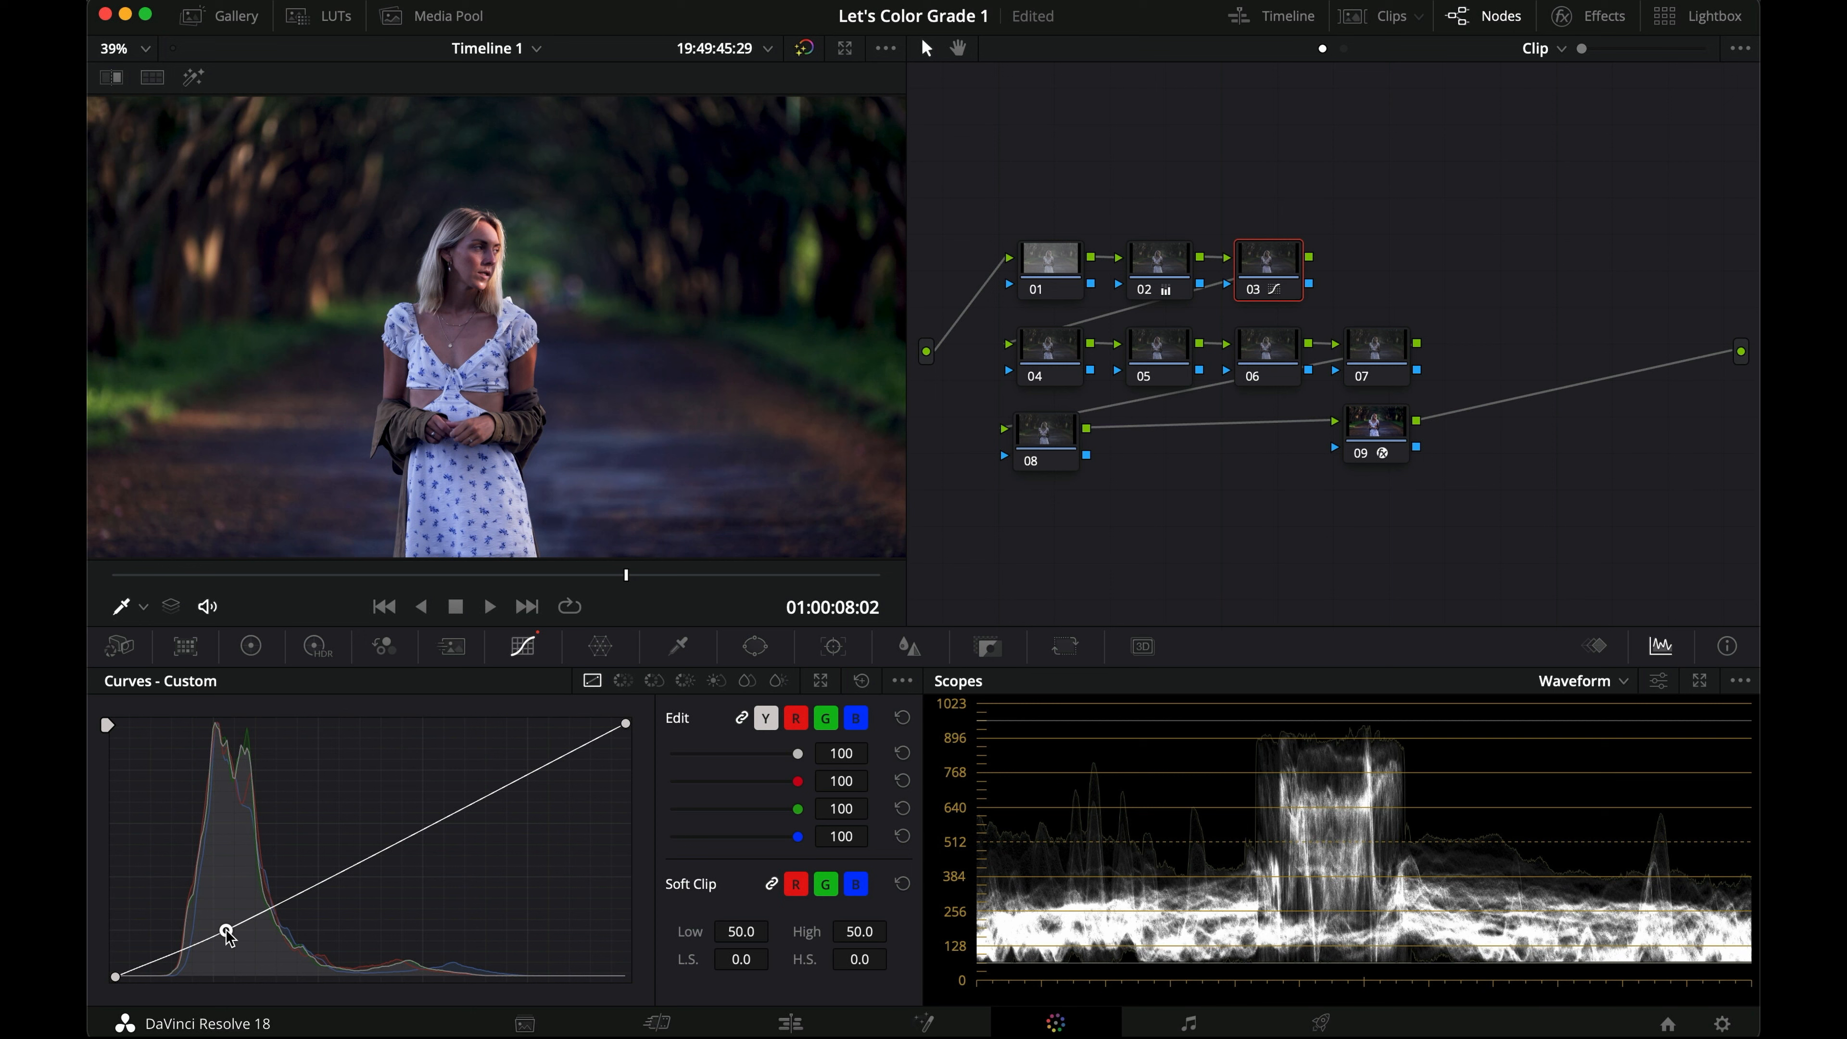
drag(530, 773, 499, 770)
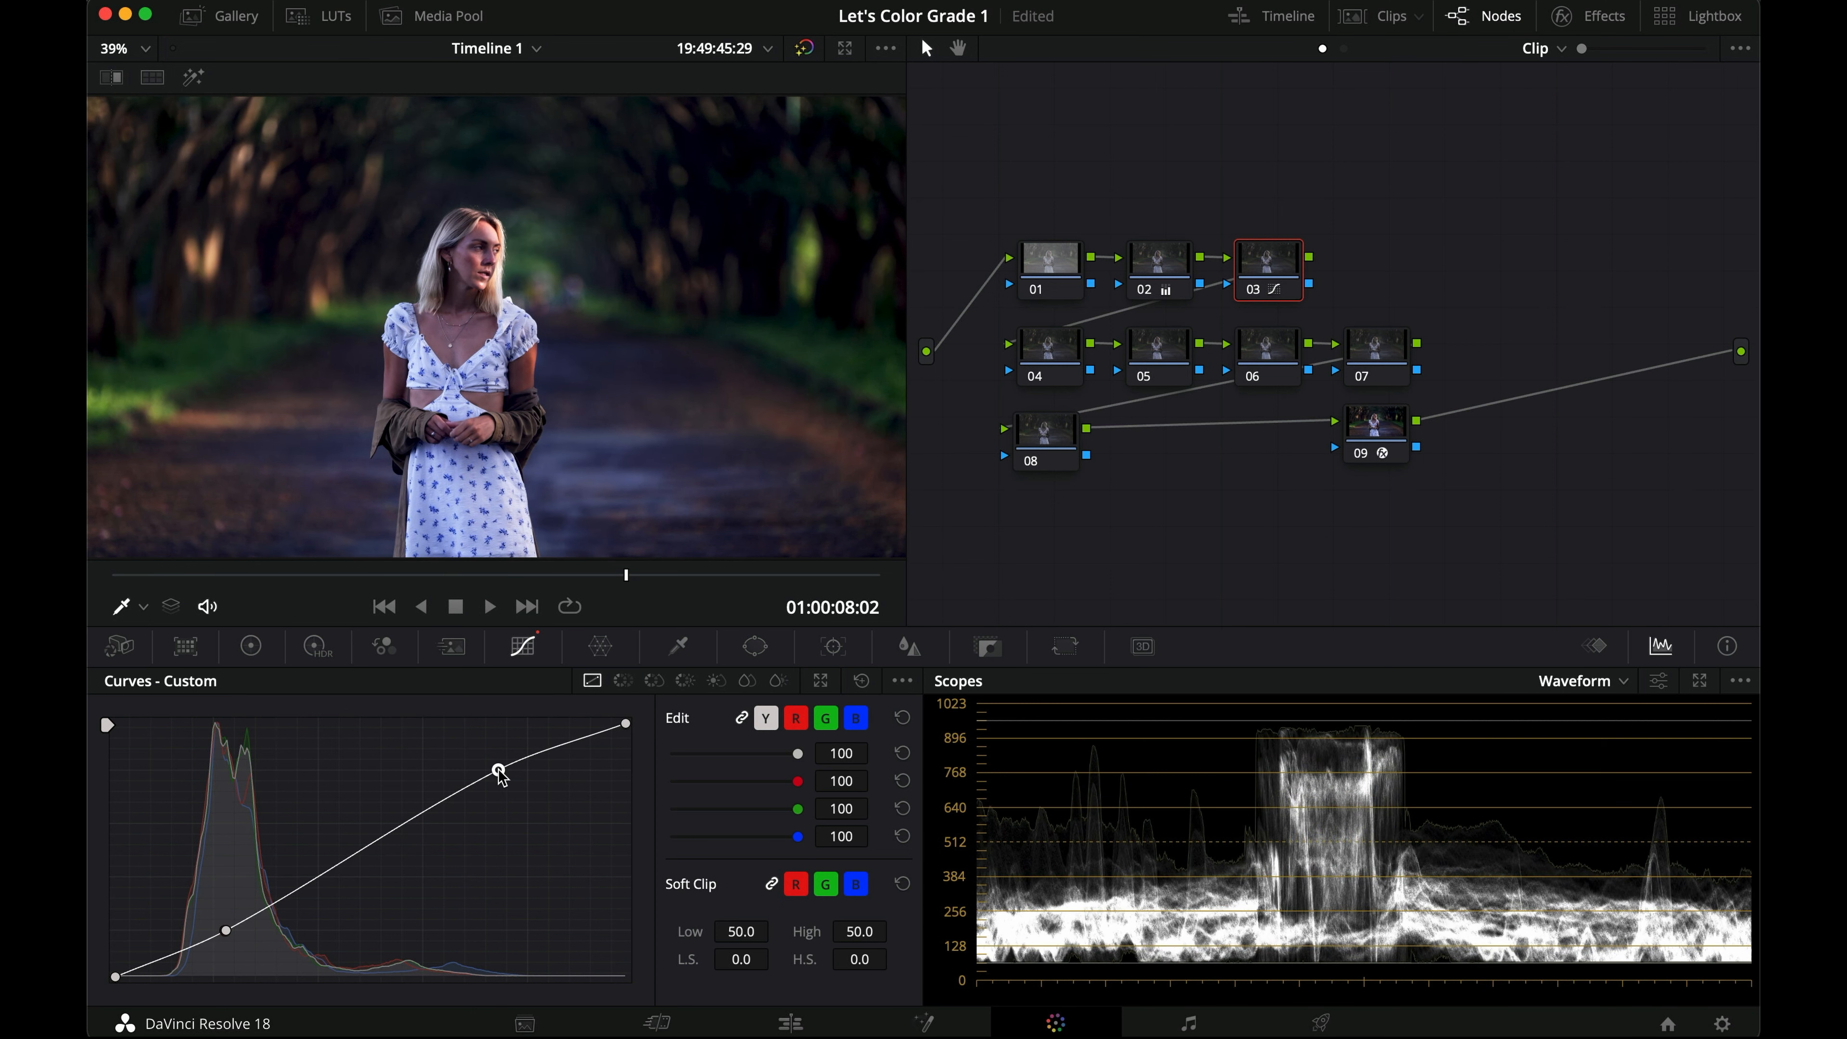
drag(371, 844, 371, 835)
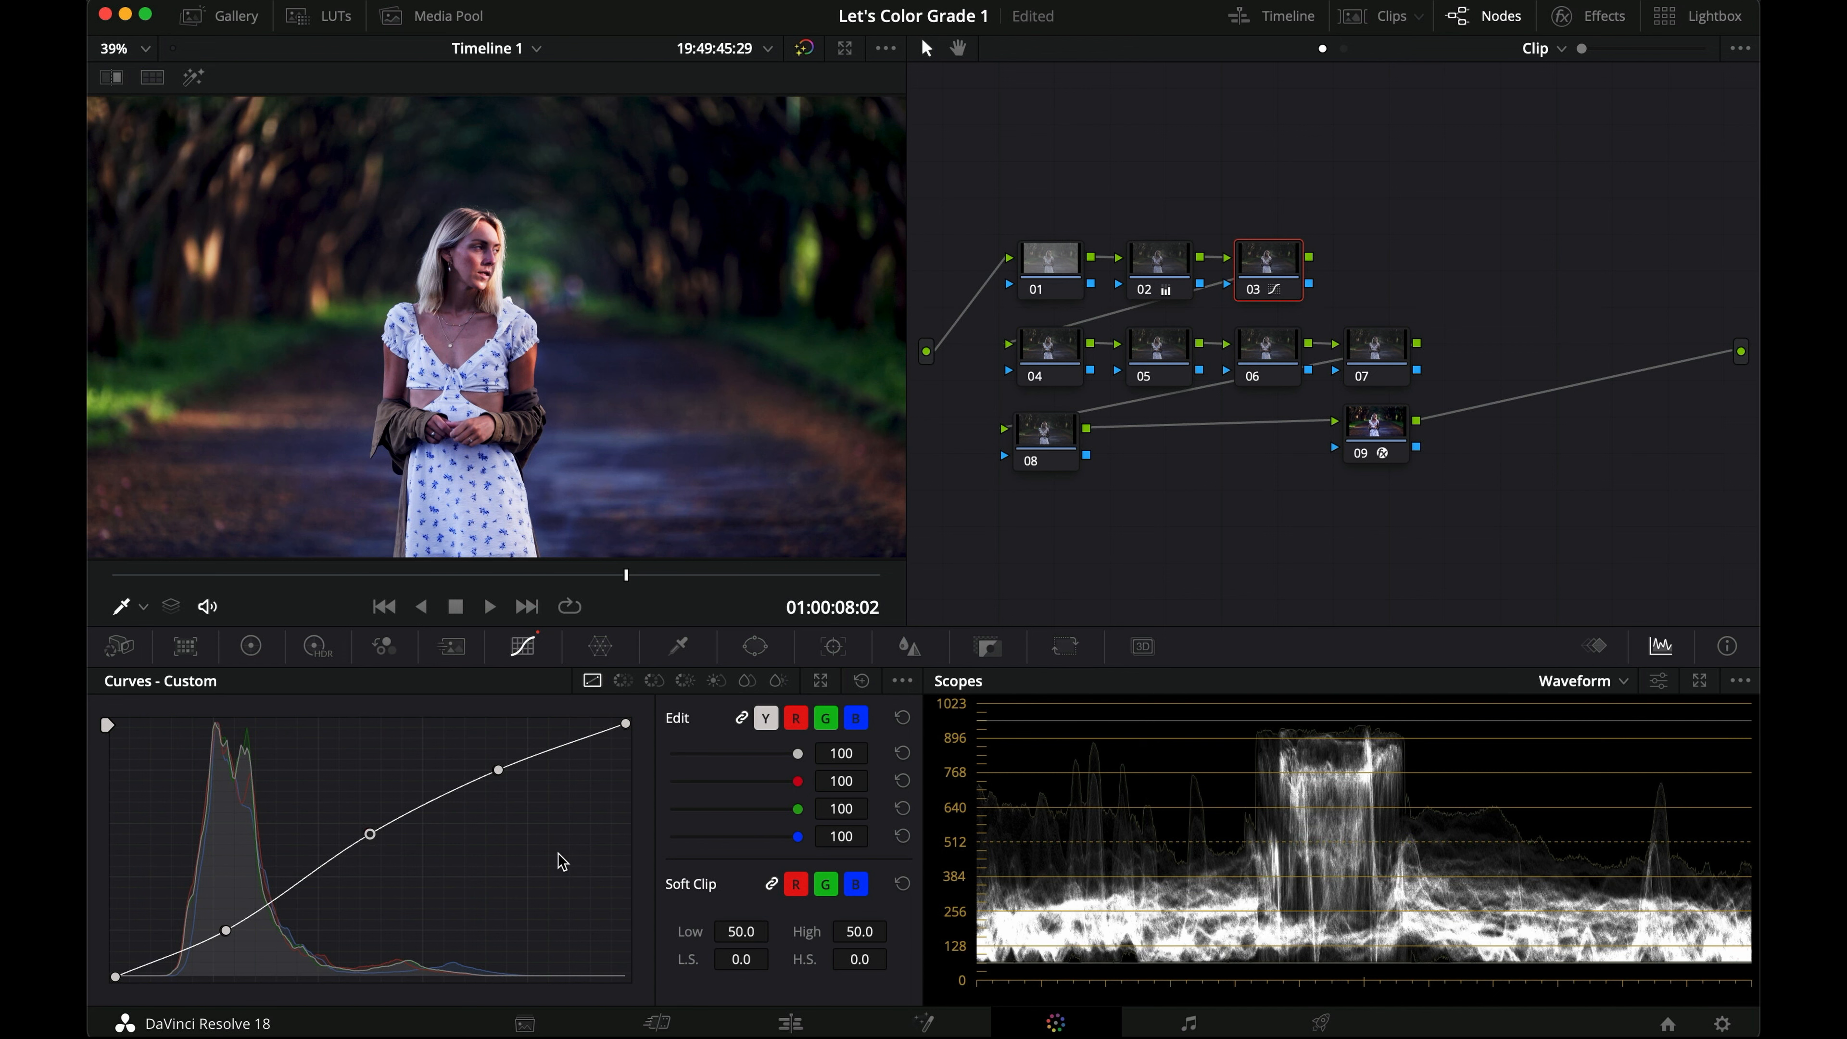
Step: Toggle node 03 off and on to compare the image with and without its custom curve
key(super+d)
key(super+d)
key(super+d)
key(super+d)
key(super+d)
key(super+d)
key(super+d)
key(super+d)
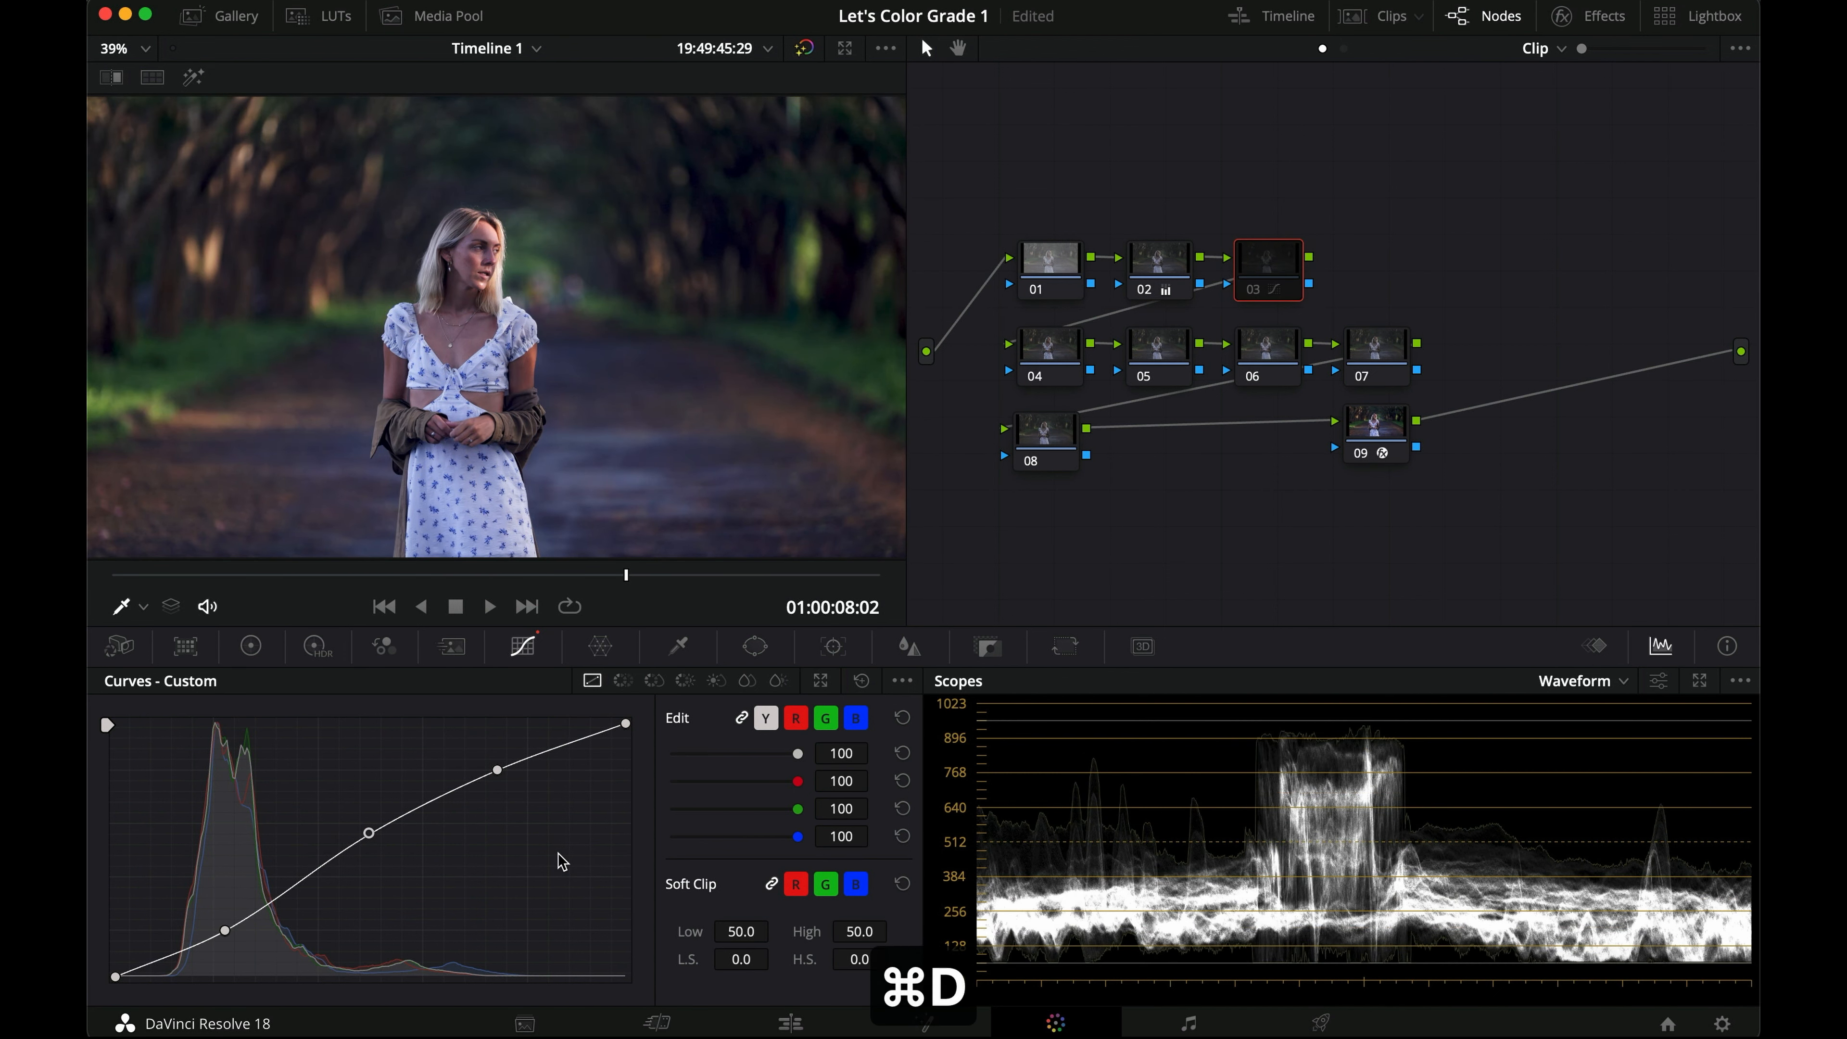
Step: Disable and re-enable nodes 02 and 03 together to compare their combined effect
shift+click(1159, 263)
key(super+d)
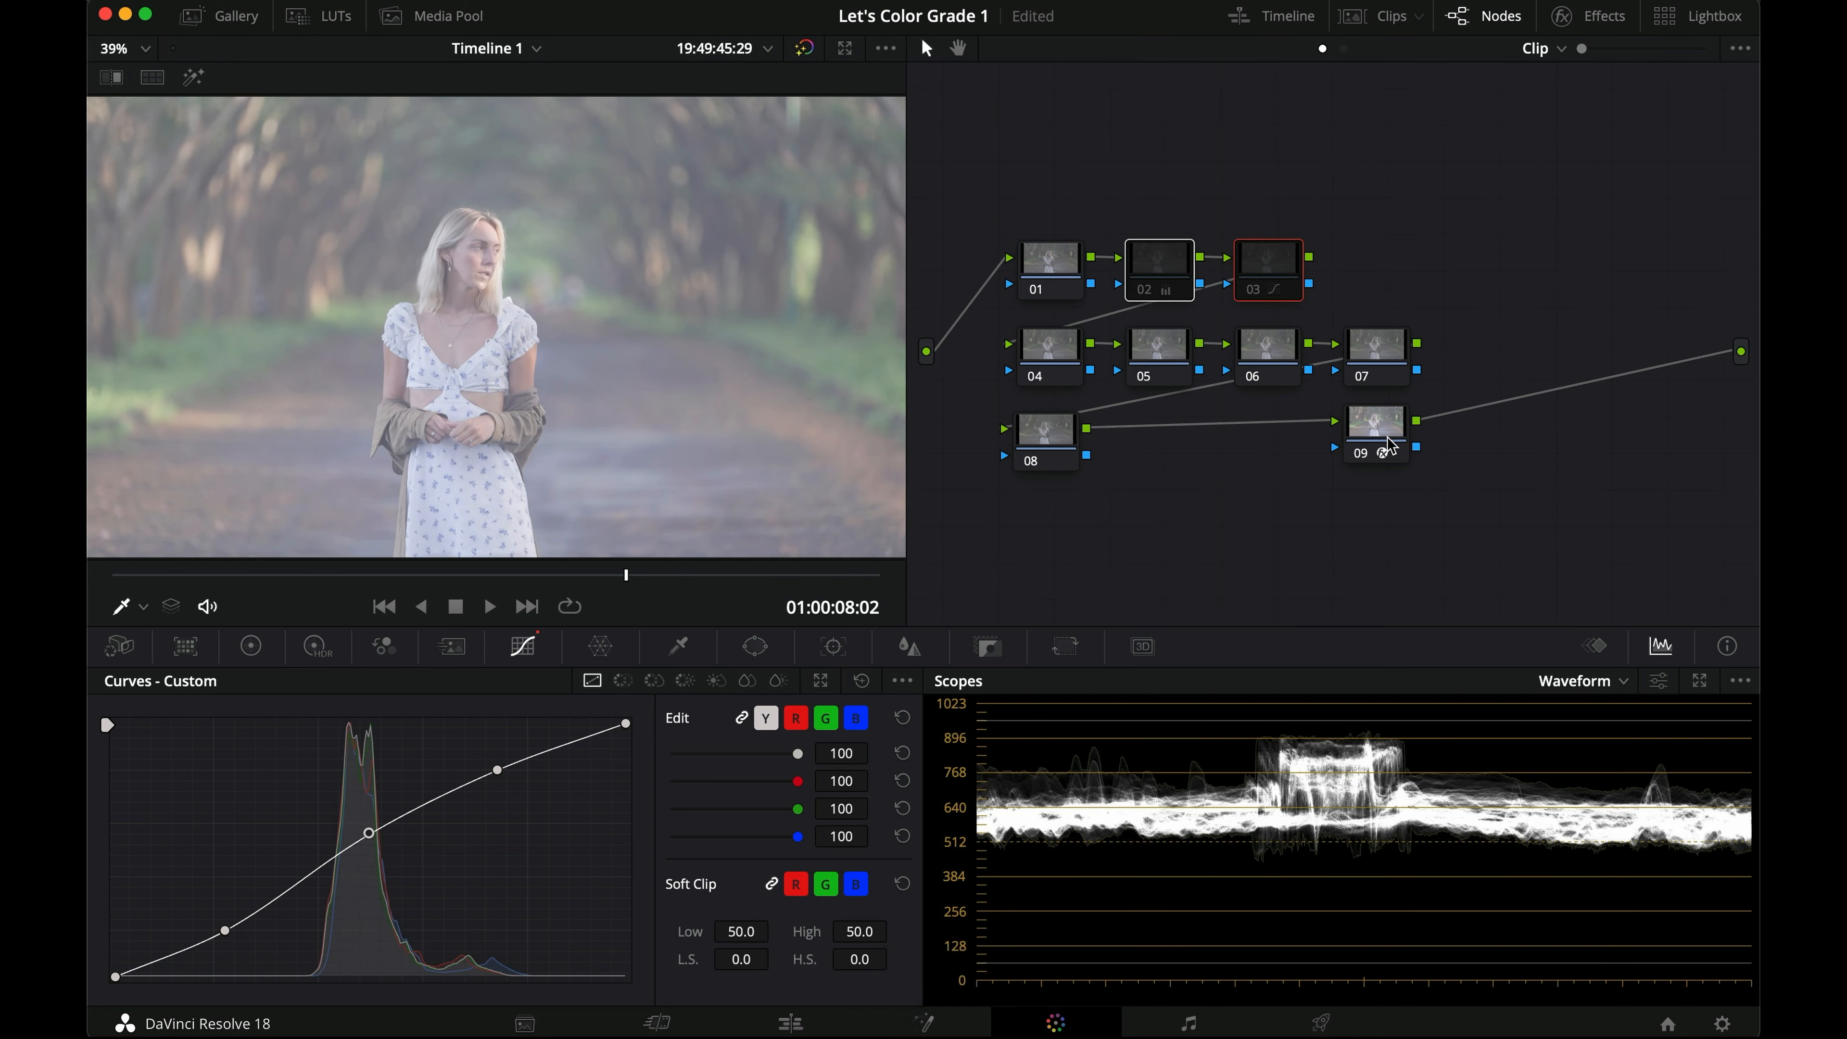
key(super+d)
click(1392, 243)
Step: On node 01, correct the white balance with Temp at 150.0 and Tint at -5.00
click(1040, 266)
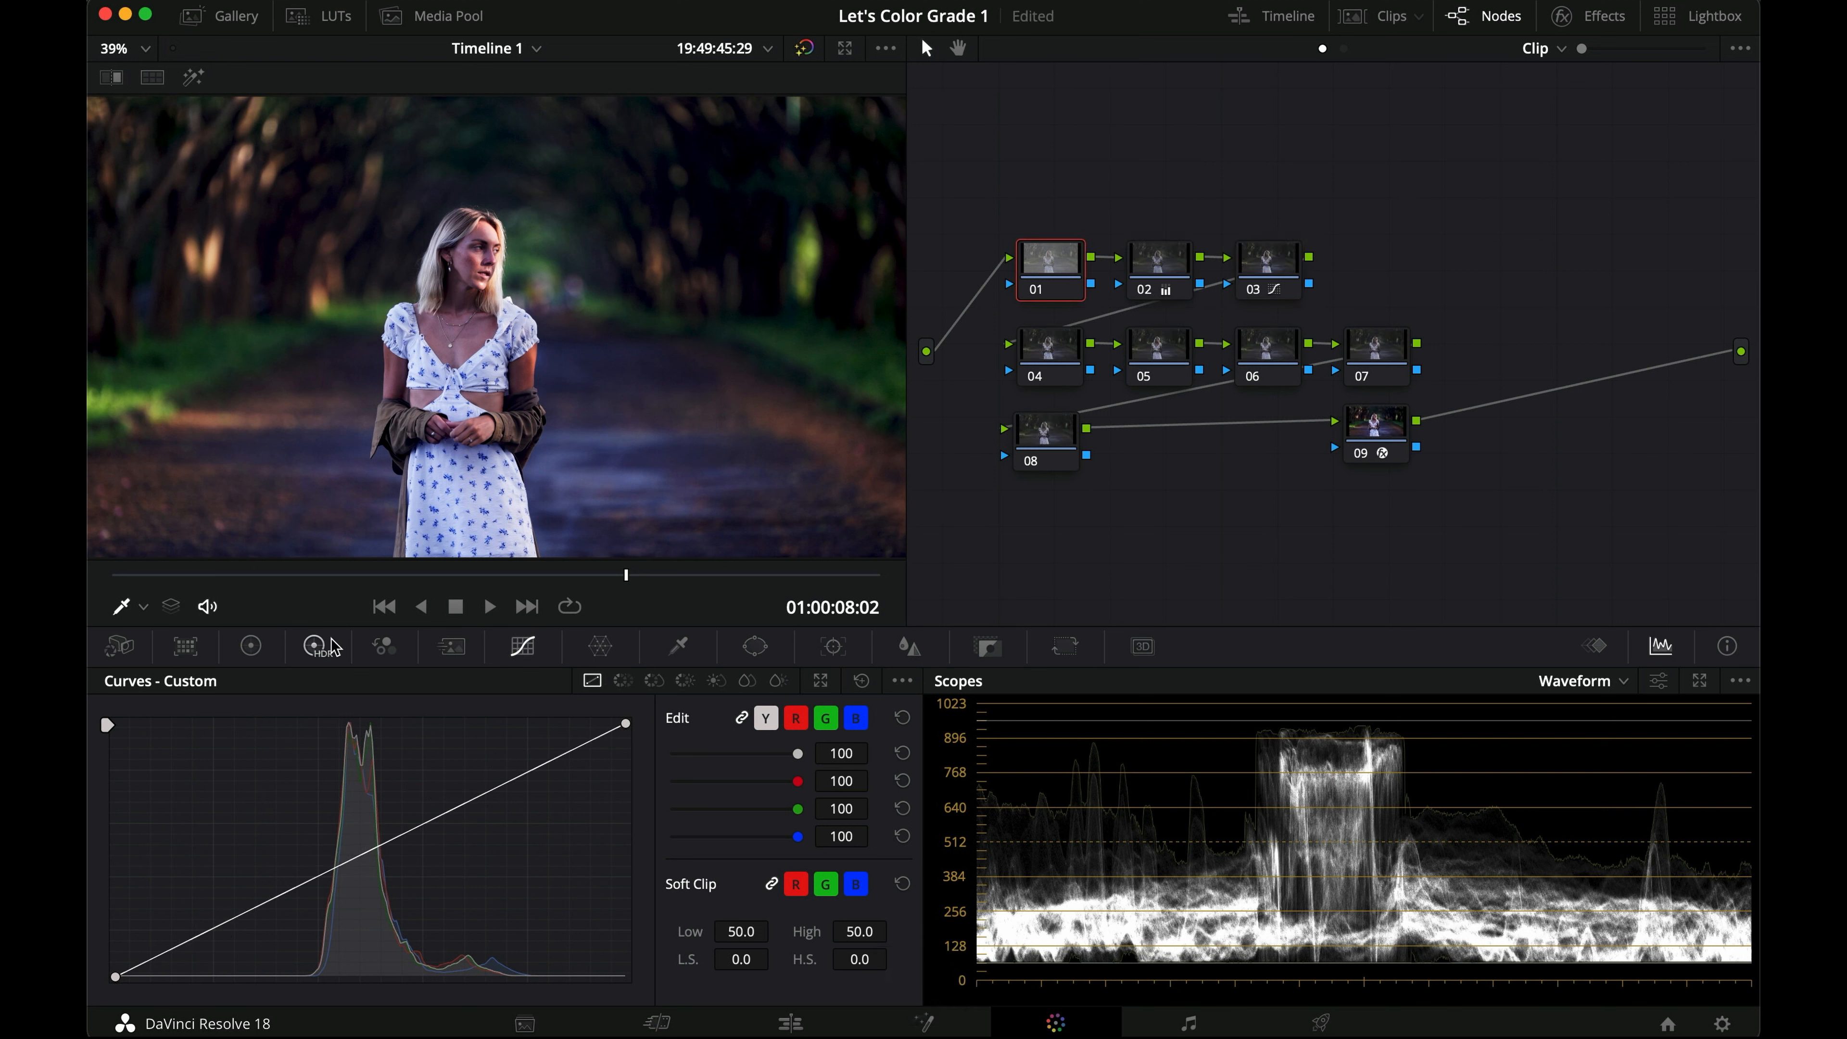
click(252, 647)
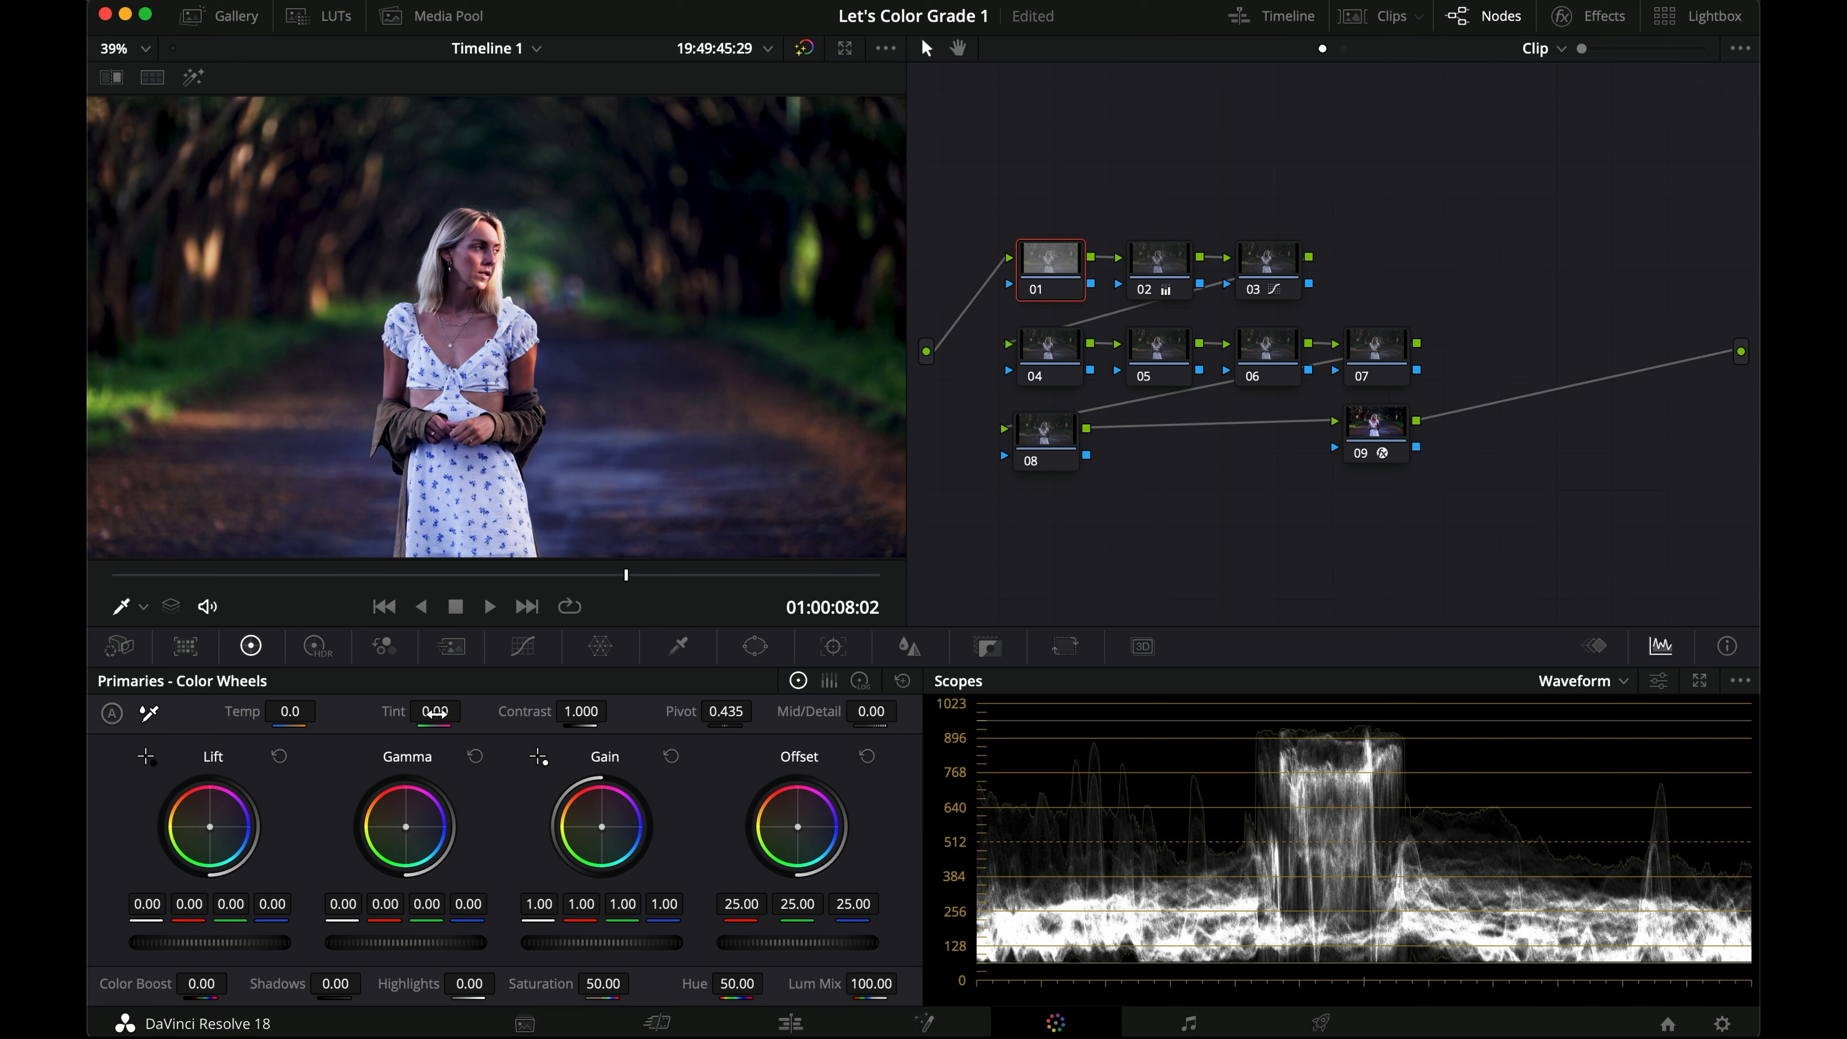
drag(435, 713, 425, 716)
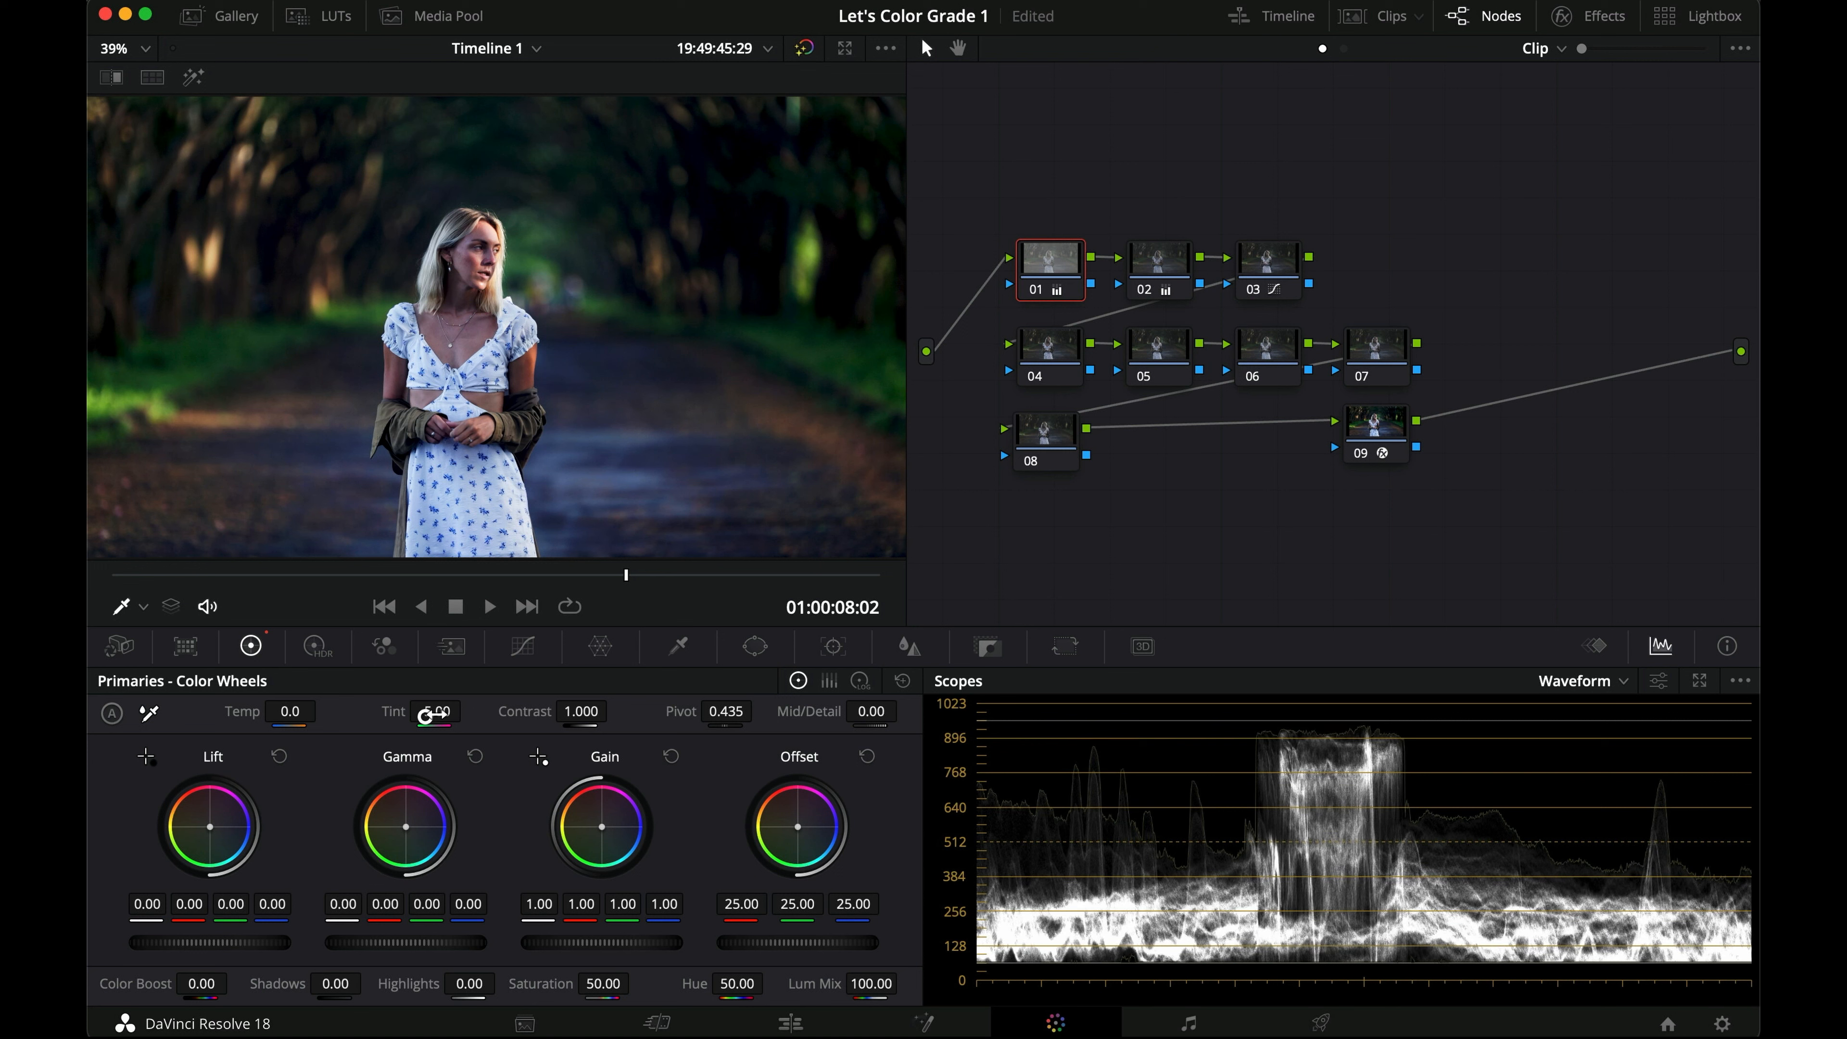
double_click(391, 710)
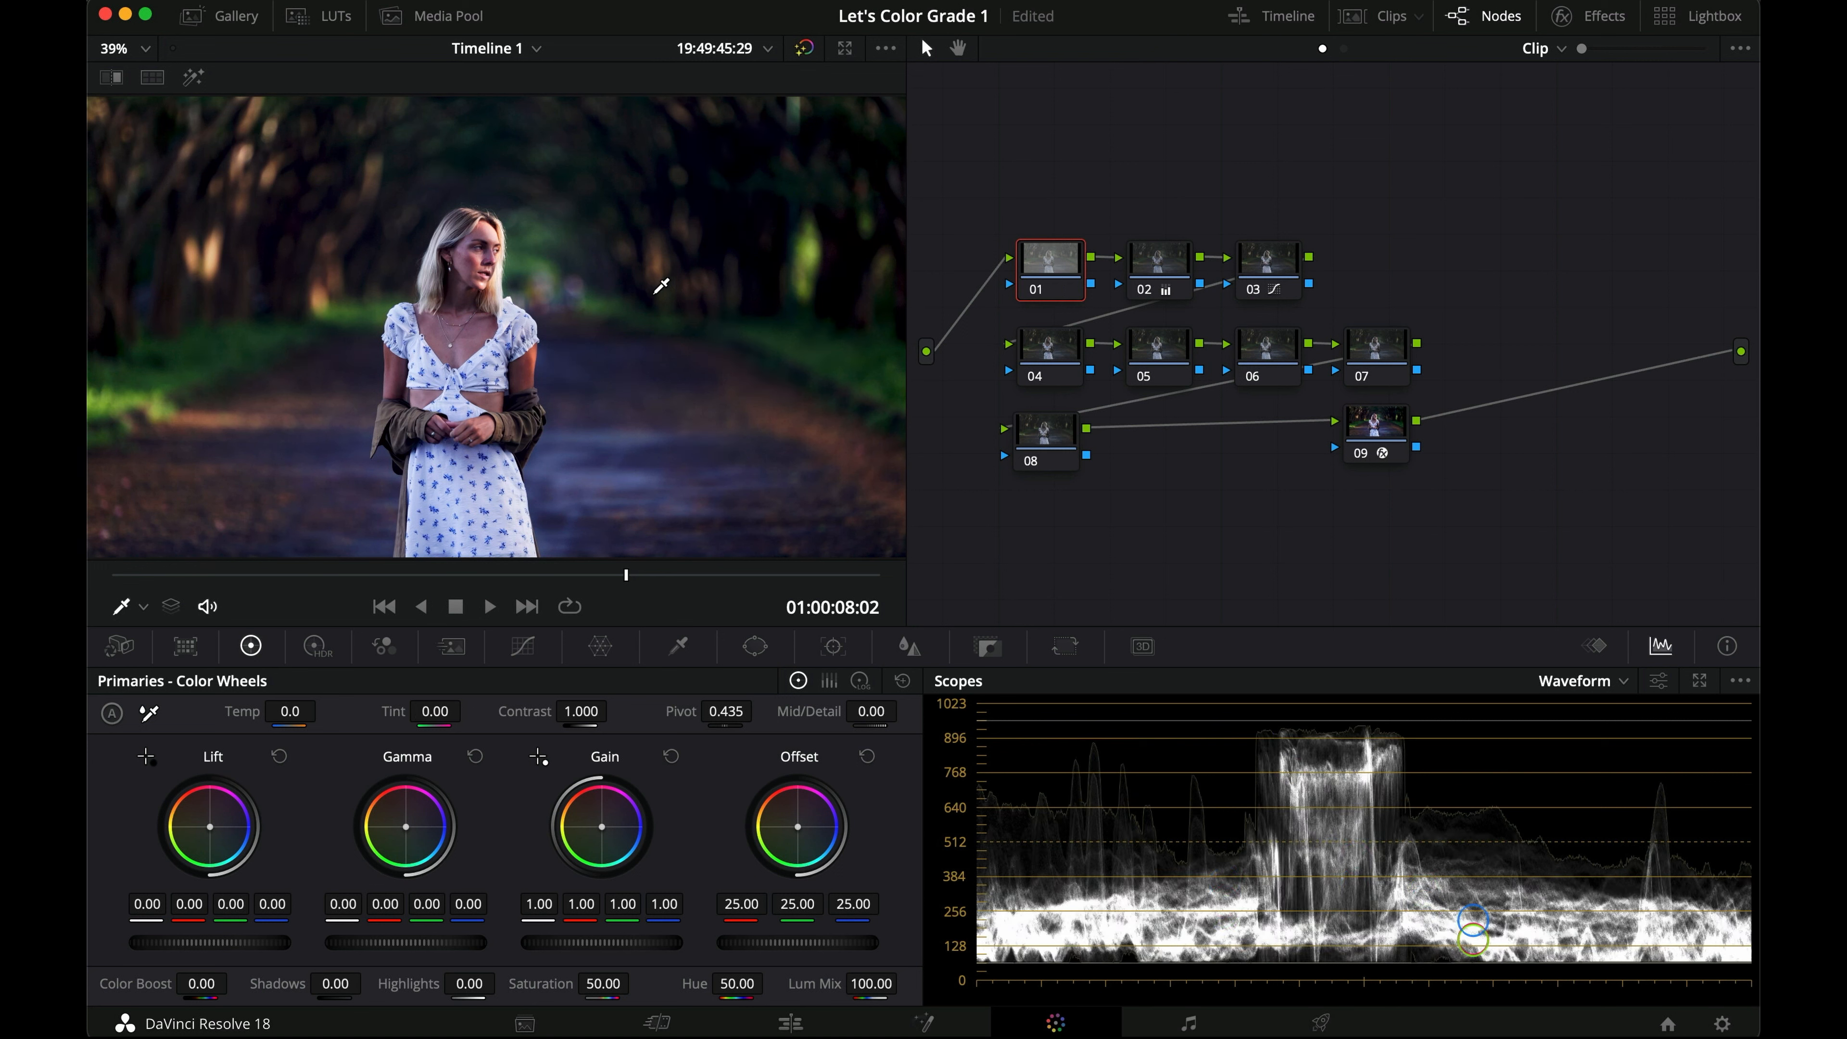
drag(440, 711, 424, 711)
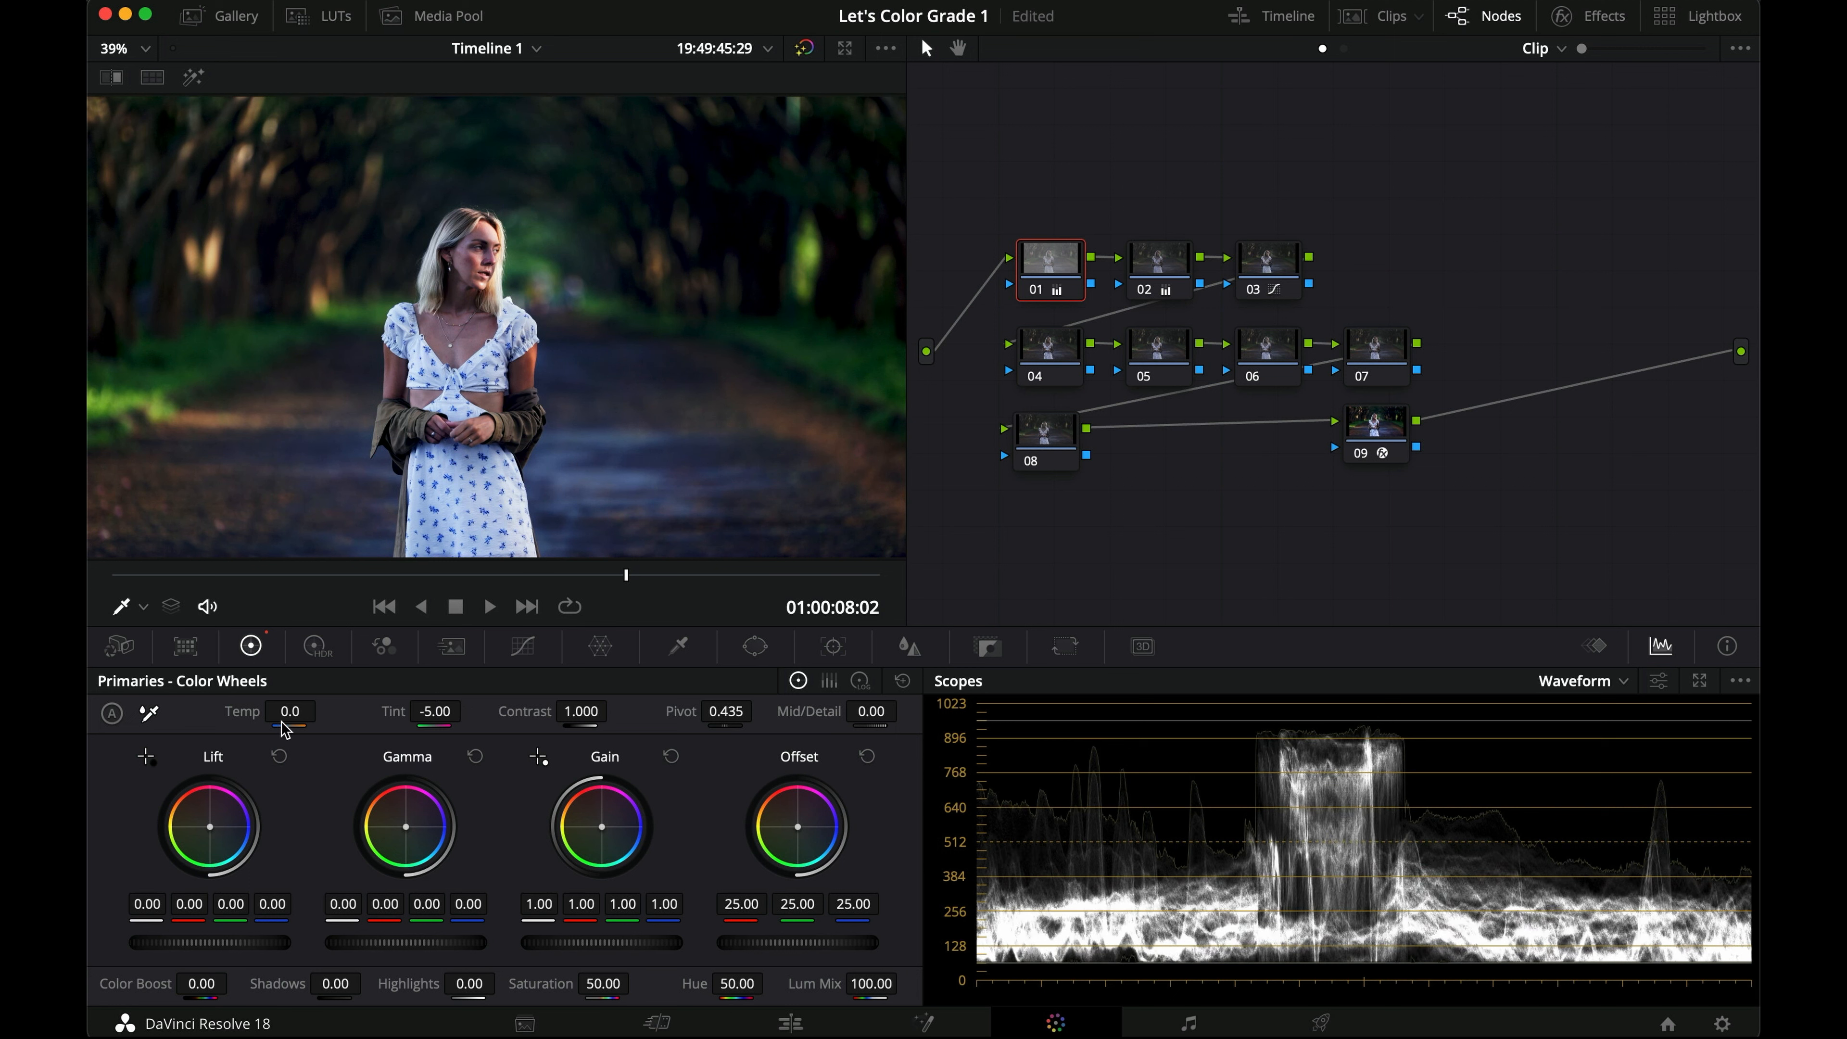
drag(284, 713, 298, 715)
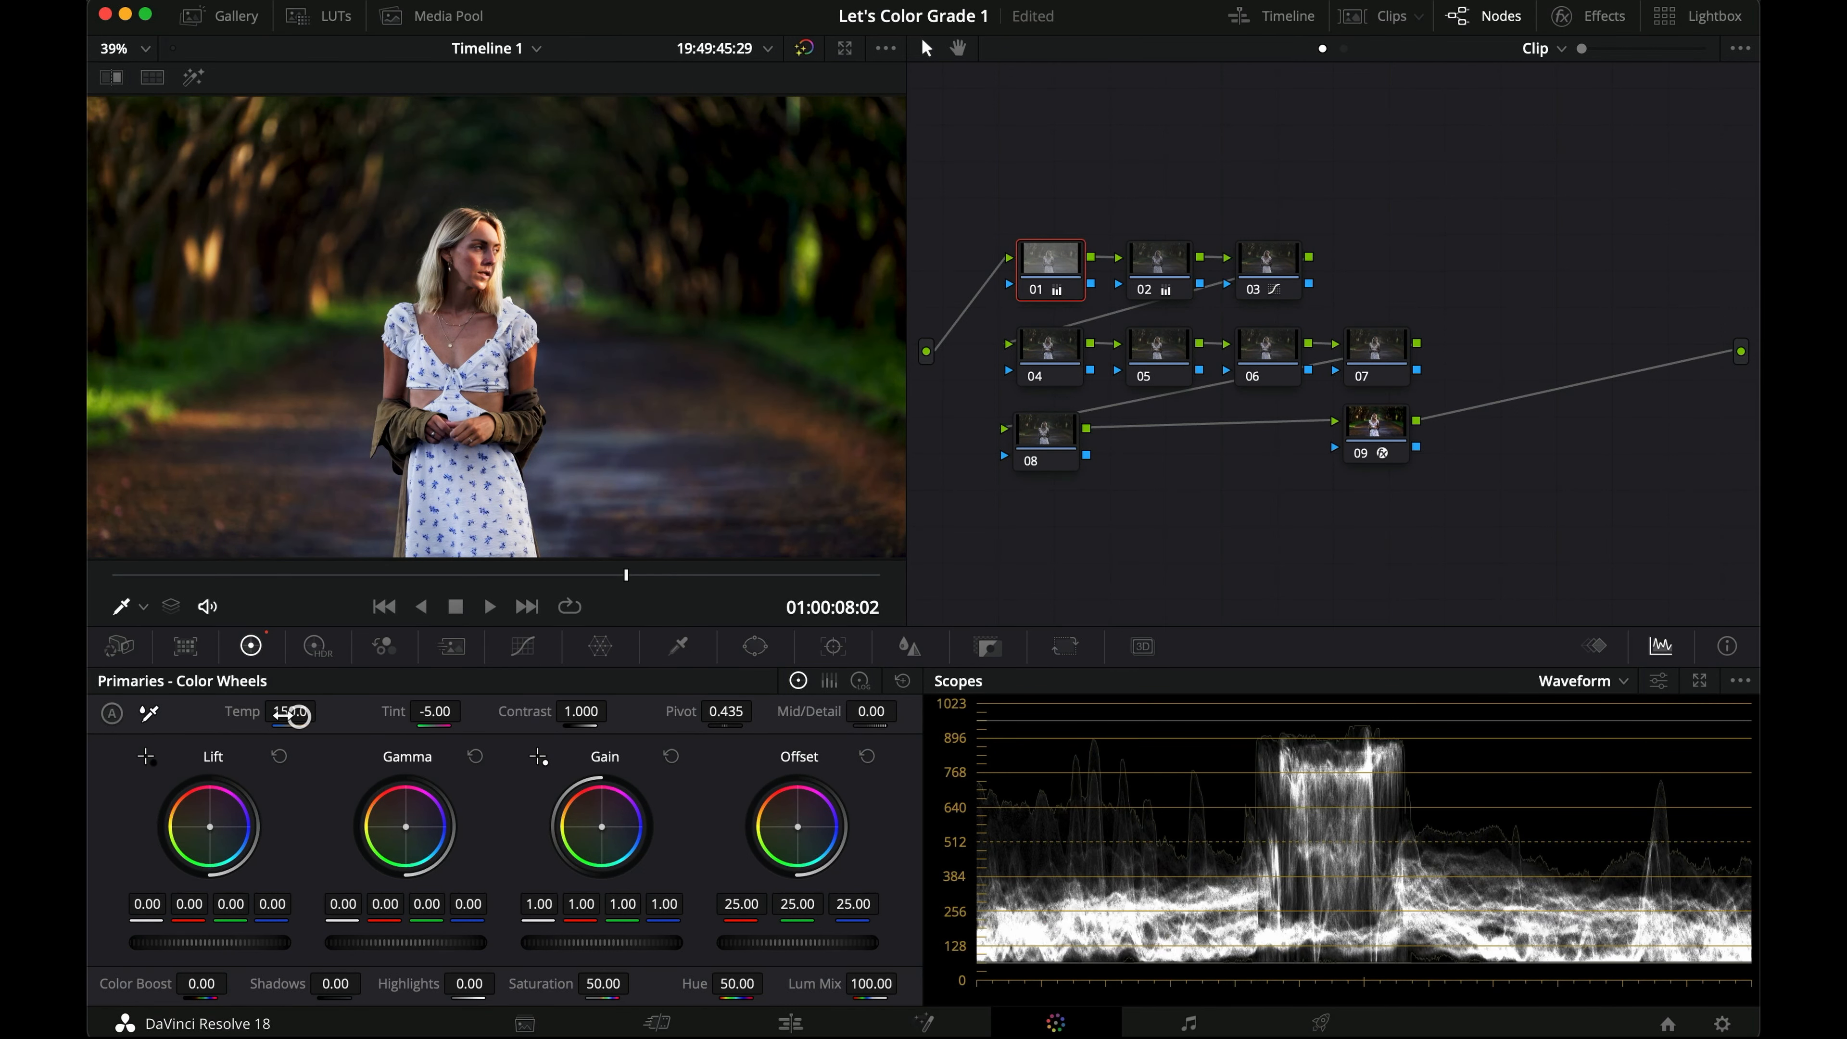
drag(432, 711, 435, 711)
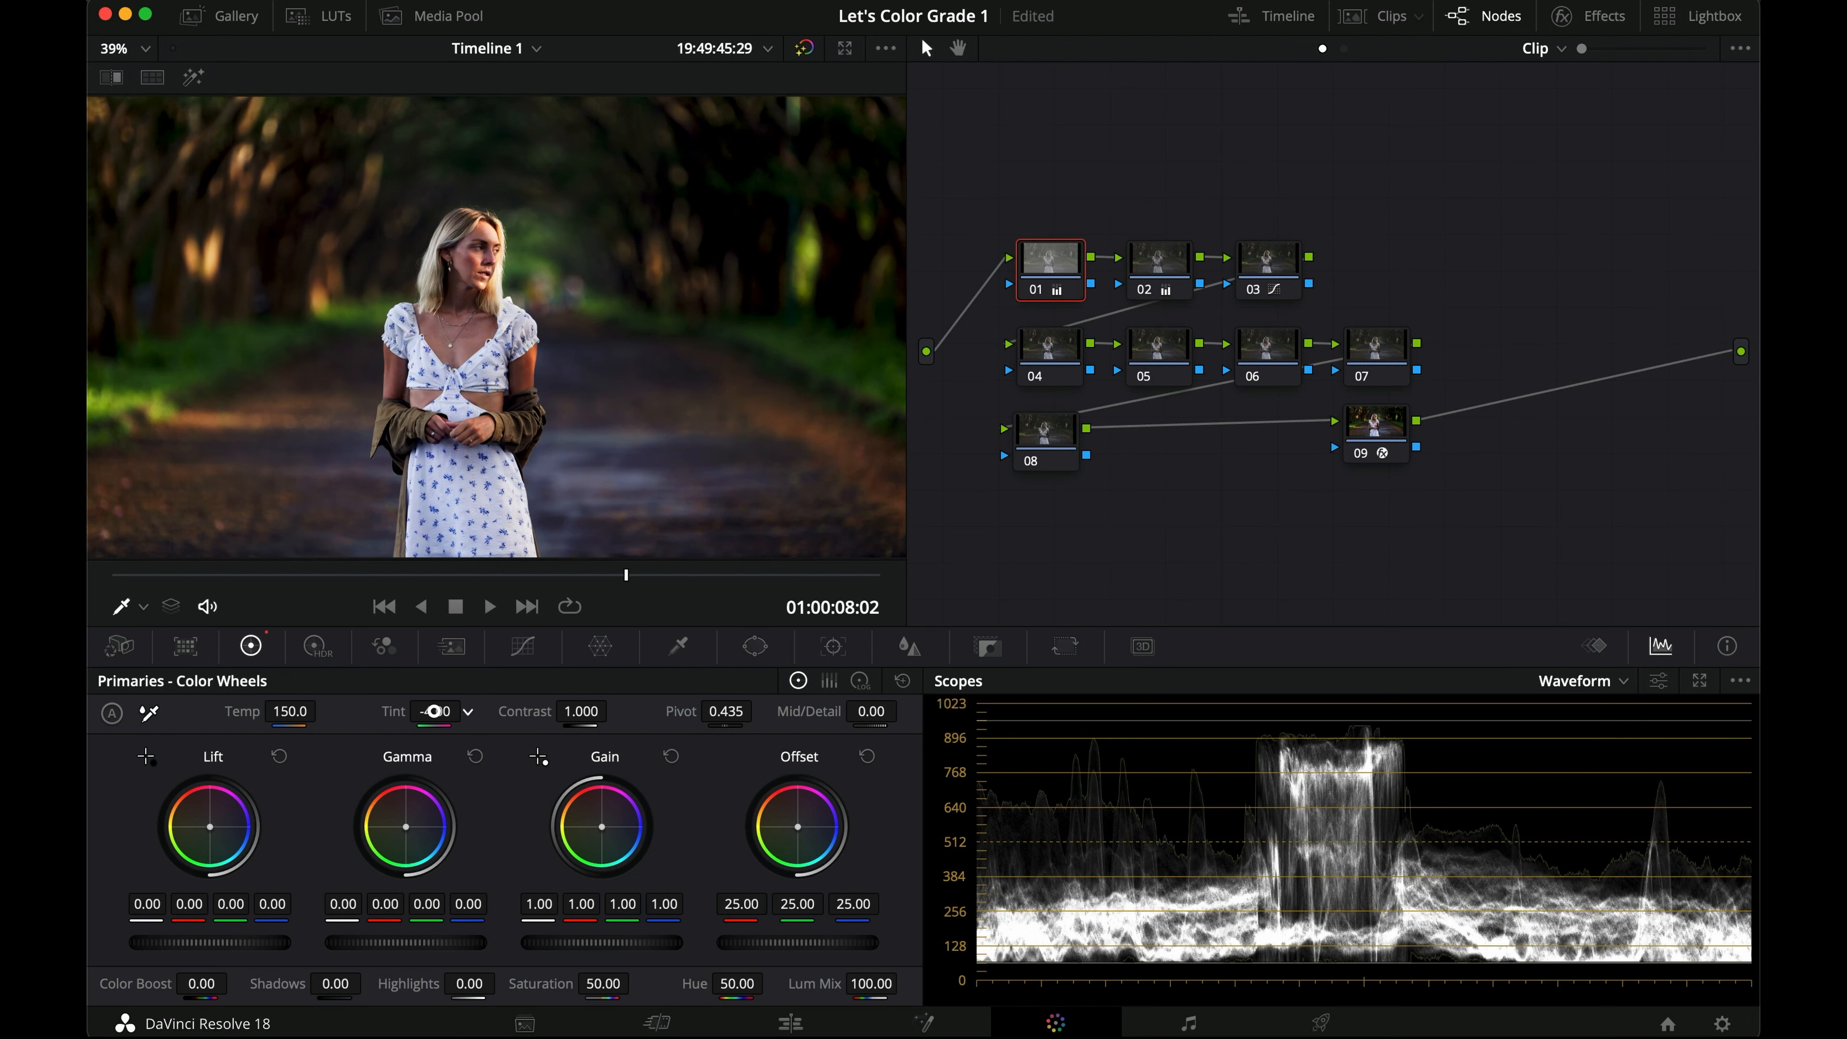
drag(432, 711, 430, 711)
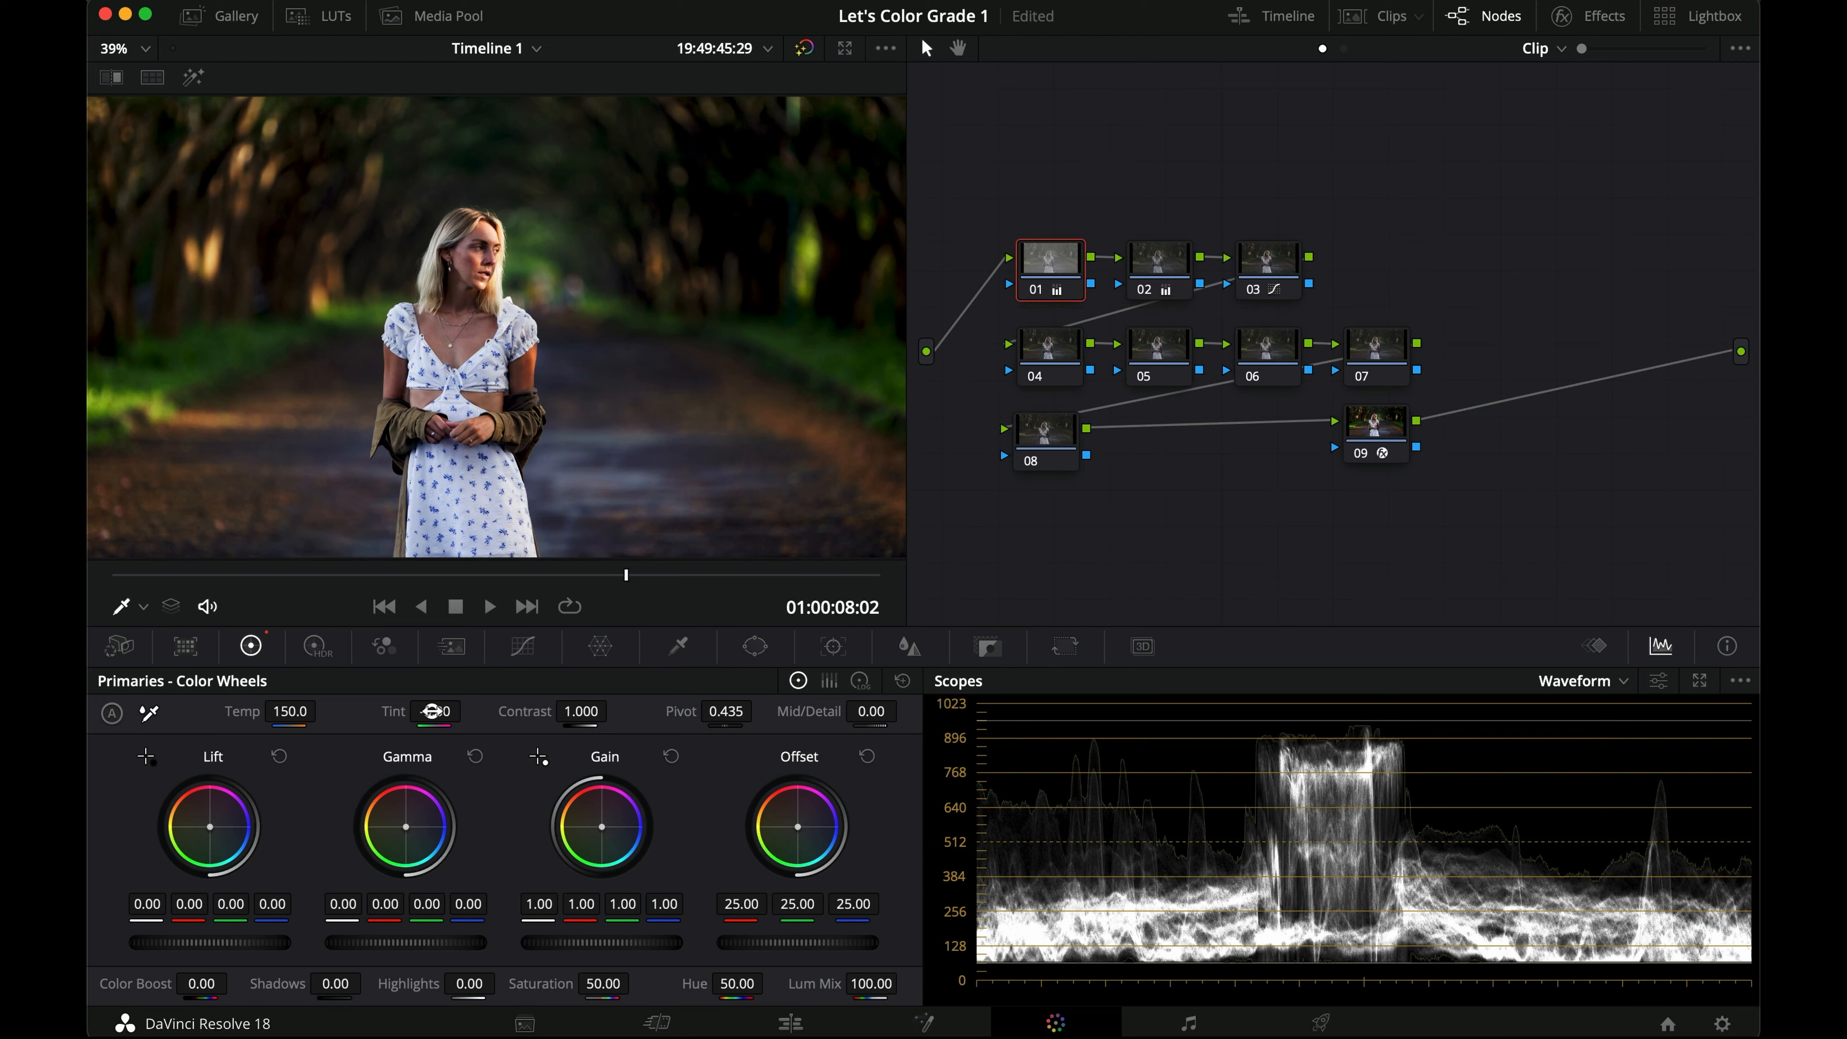
Step: View the clip full screen and toggle node 01 to compare the image with and without the white balance correction
key(super+f)
key(super+d)
key(super+d)
key(super+d)
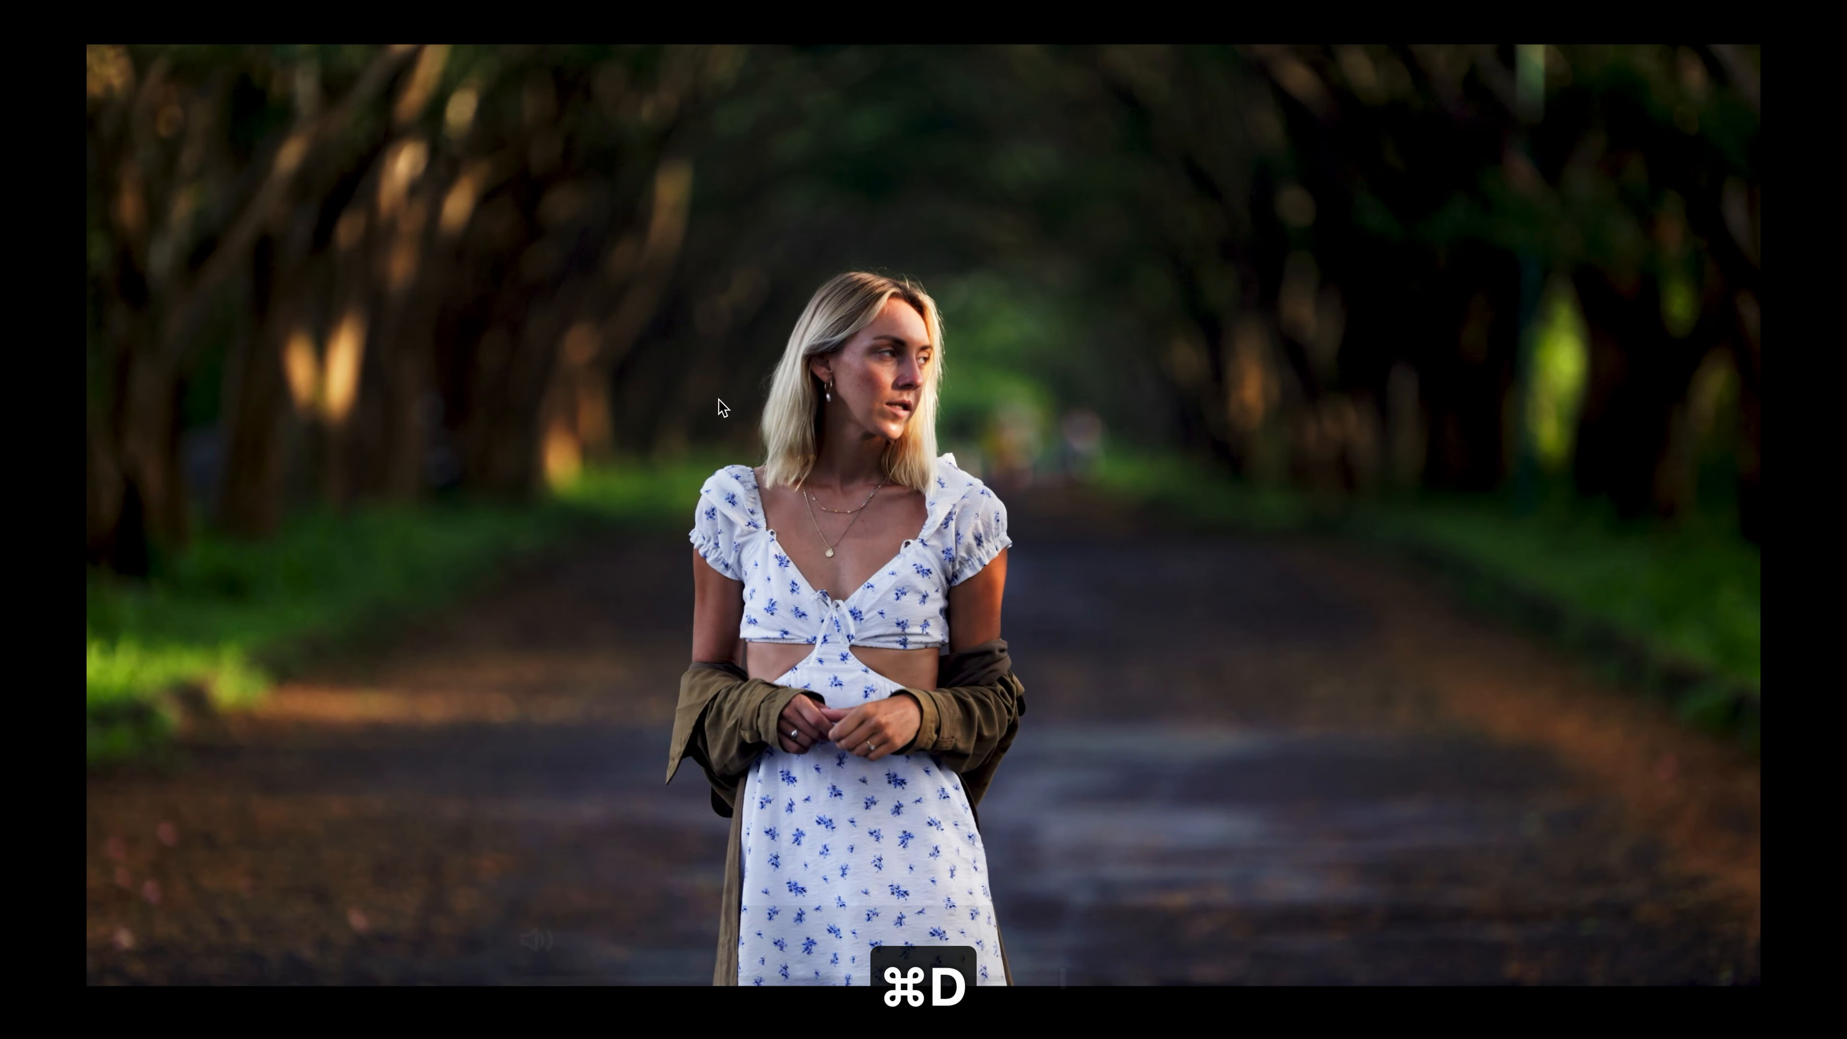
key(super+d)
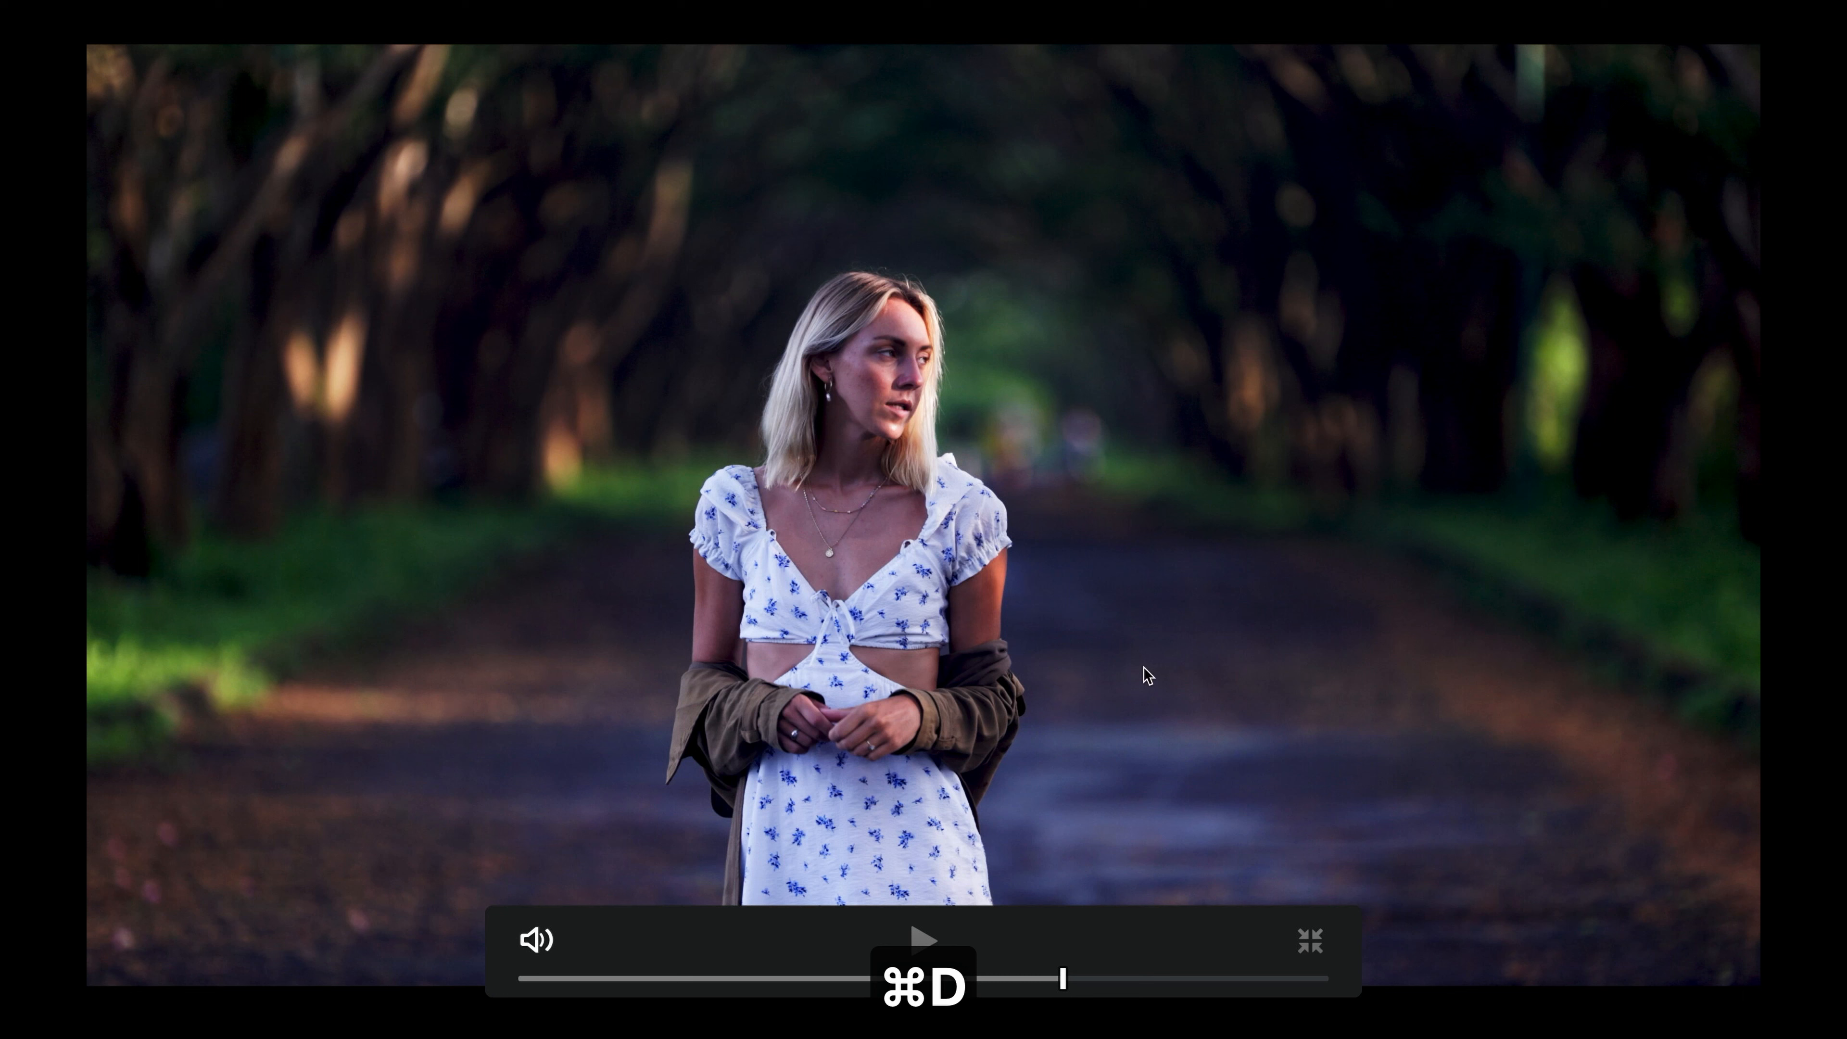
key(super+d)
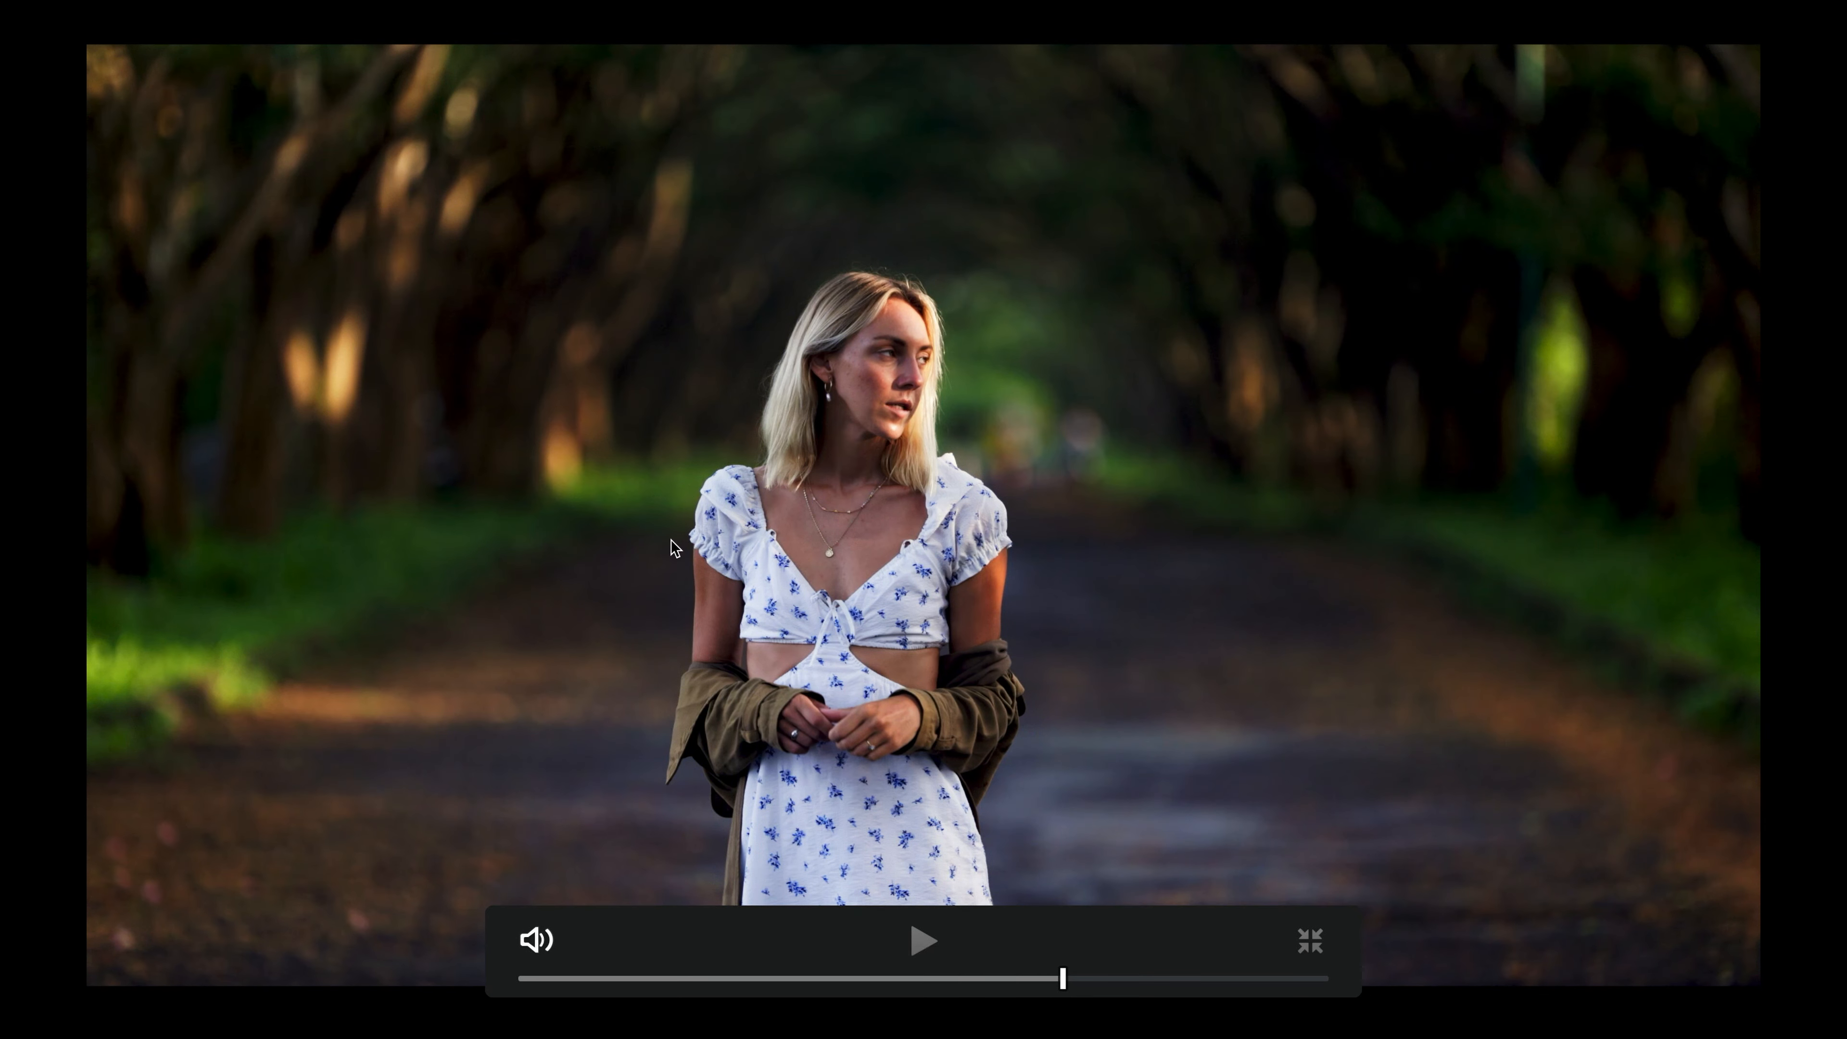
key(super+f)
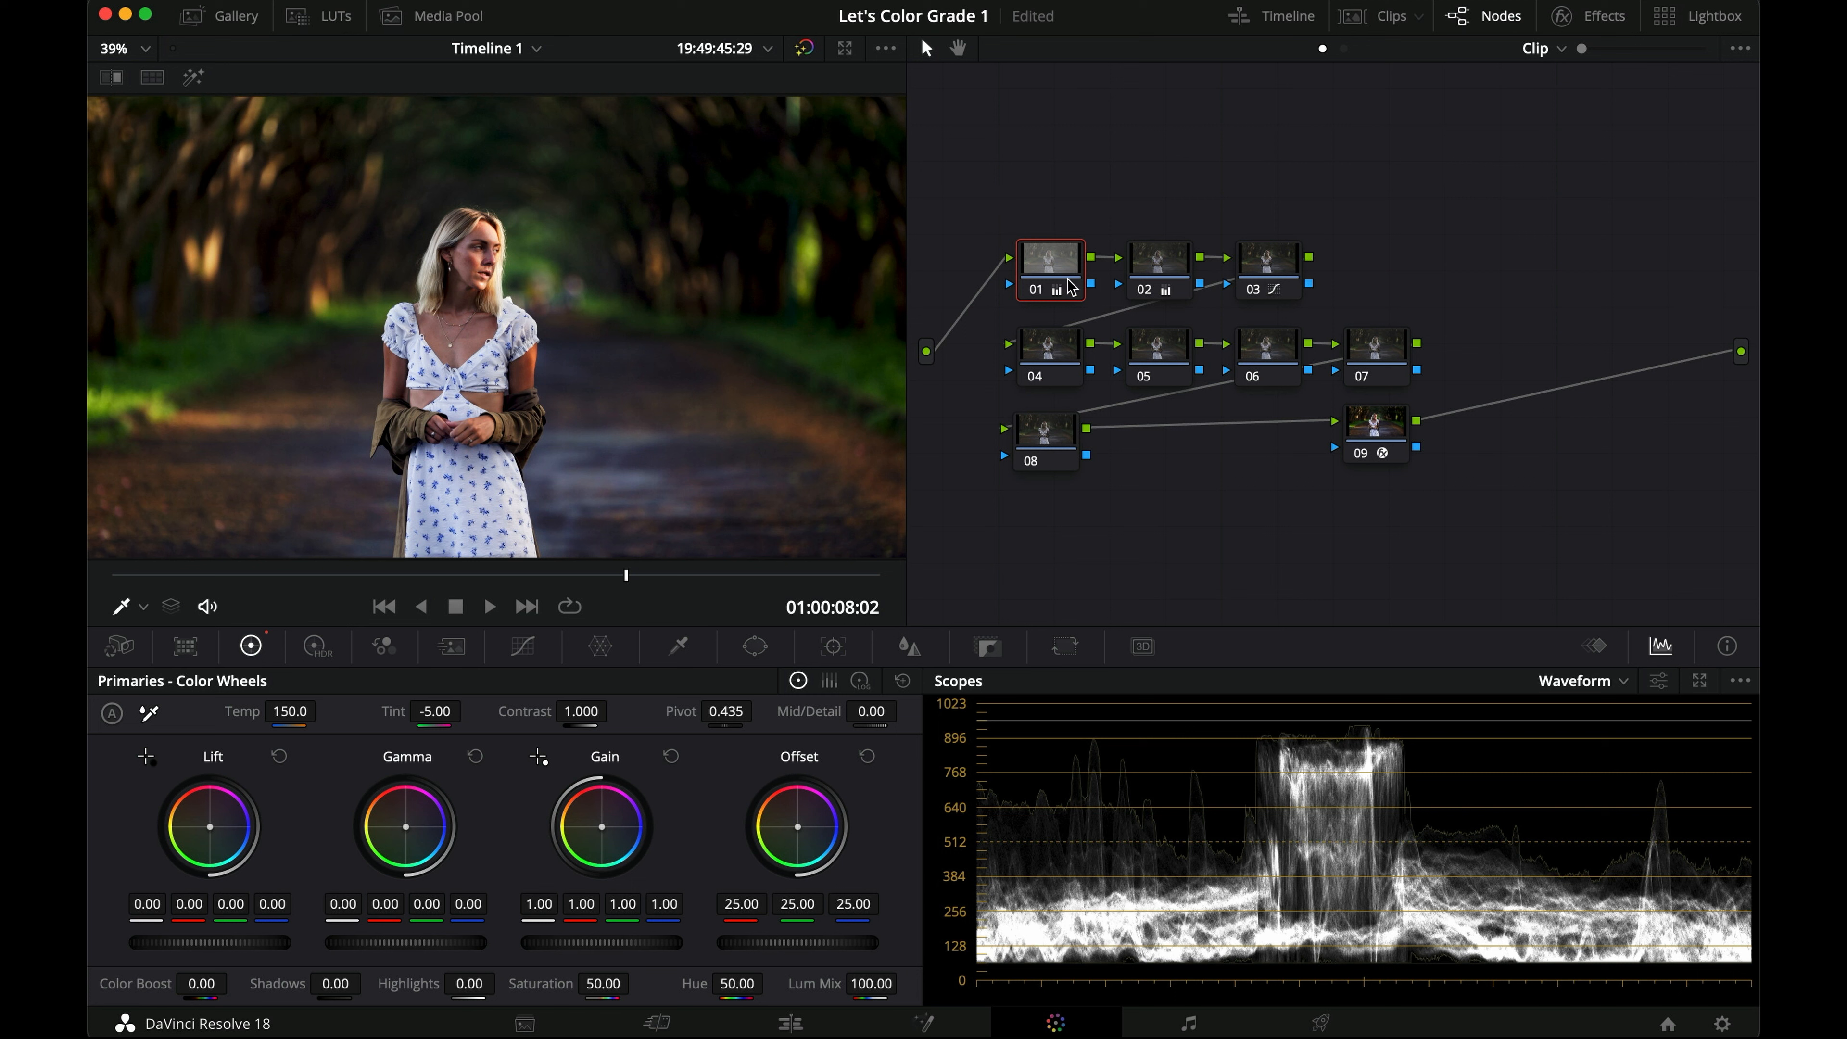
Step: Review nodes 02 and 03, and toggle nodes 01, 02 and 03 together to compare the full correction with the original
click(1168, 247)
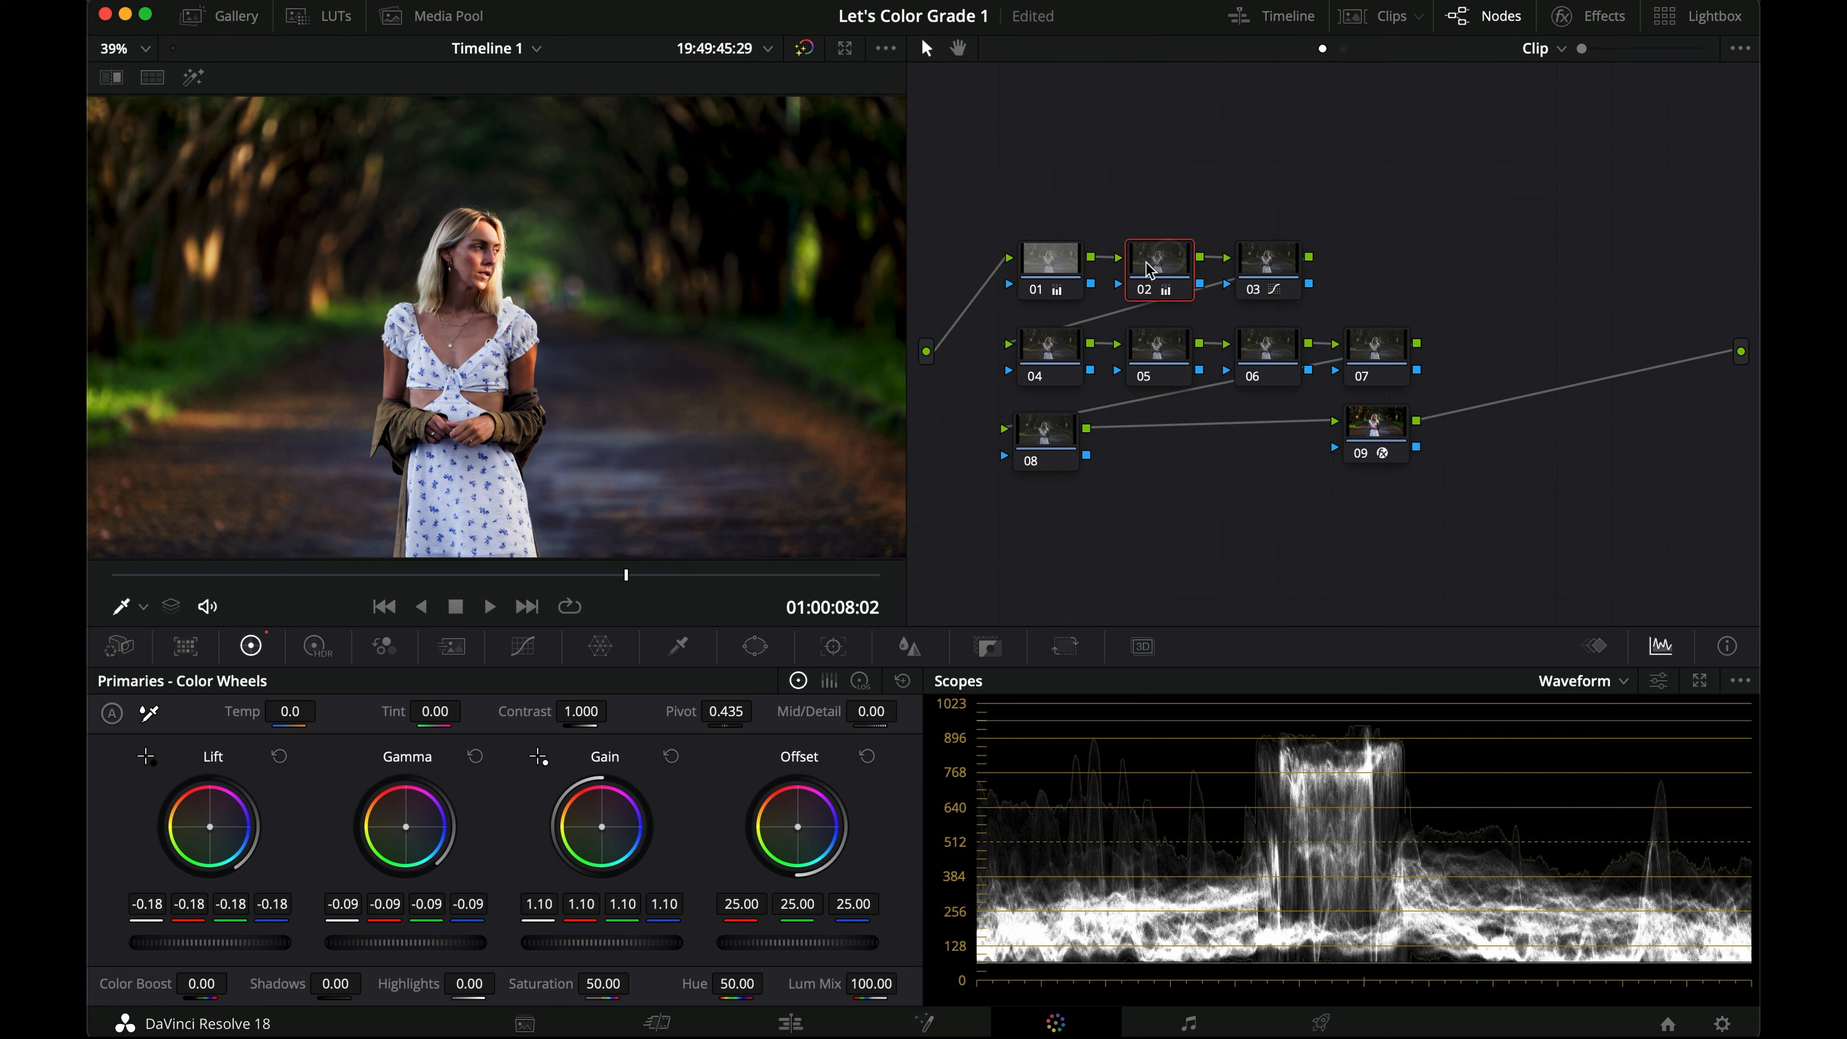
click(1268, 266)
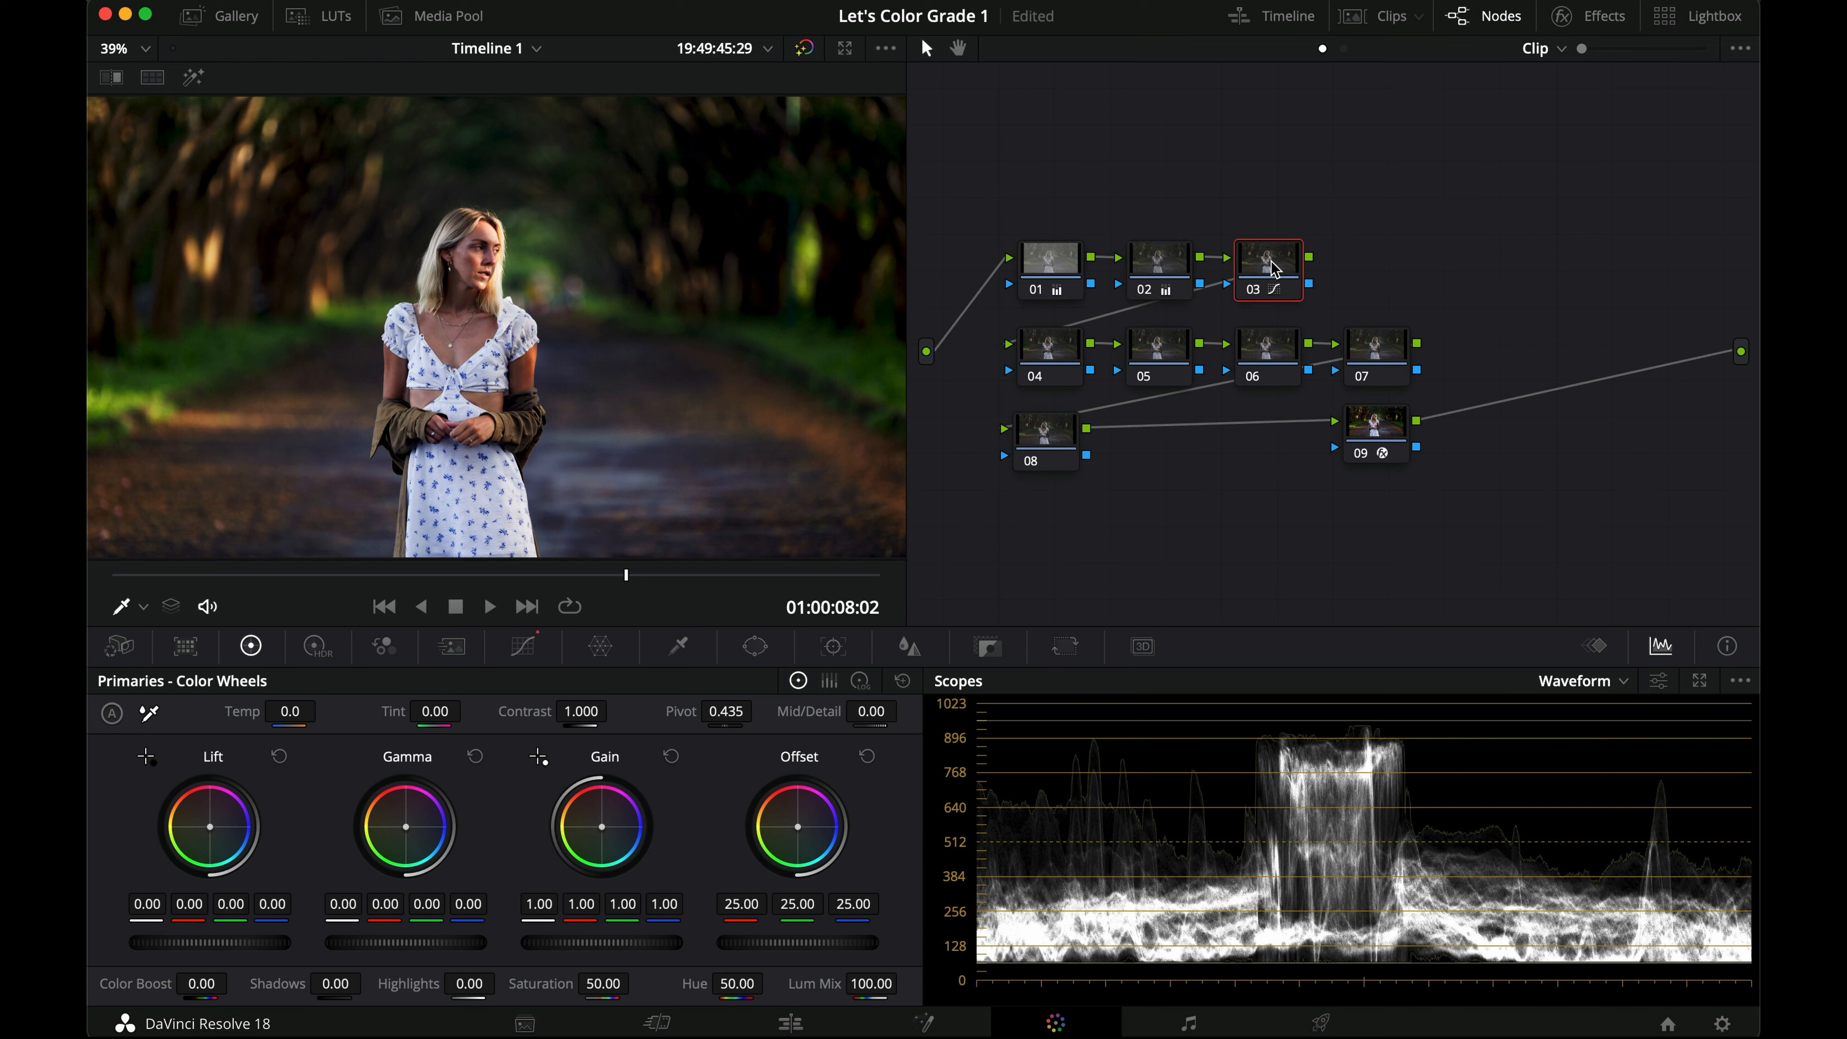
drag(1338, 238, 1026, 258)
key(super+d)
key(super+d)
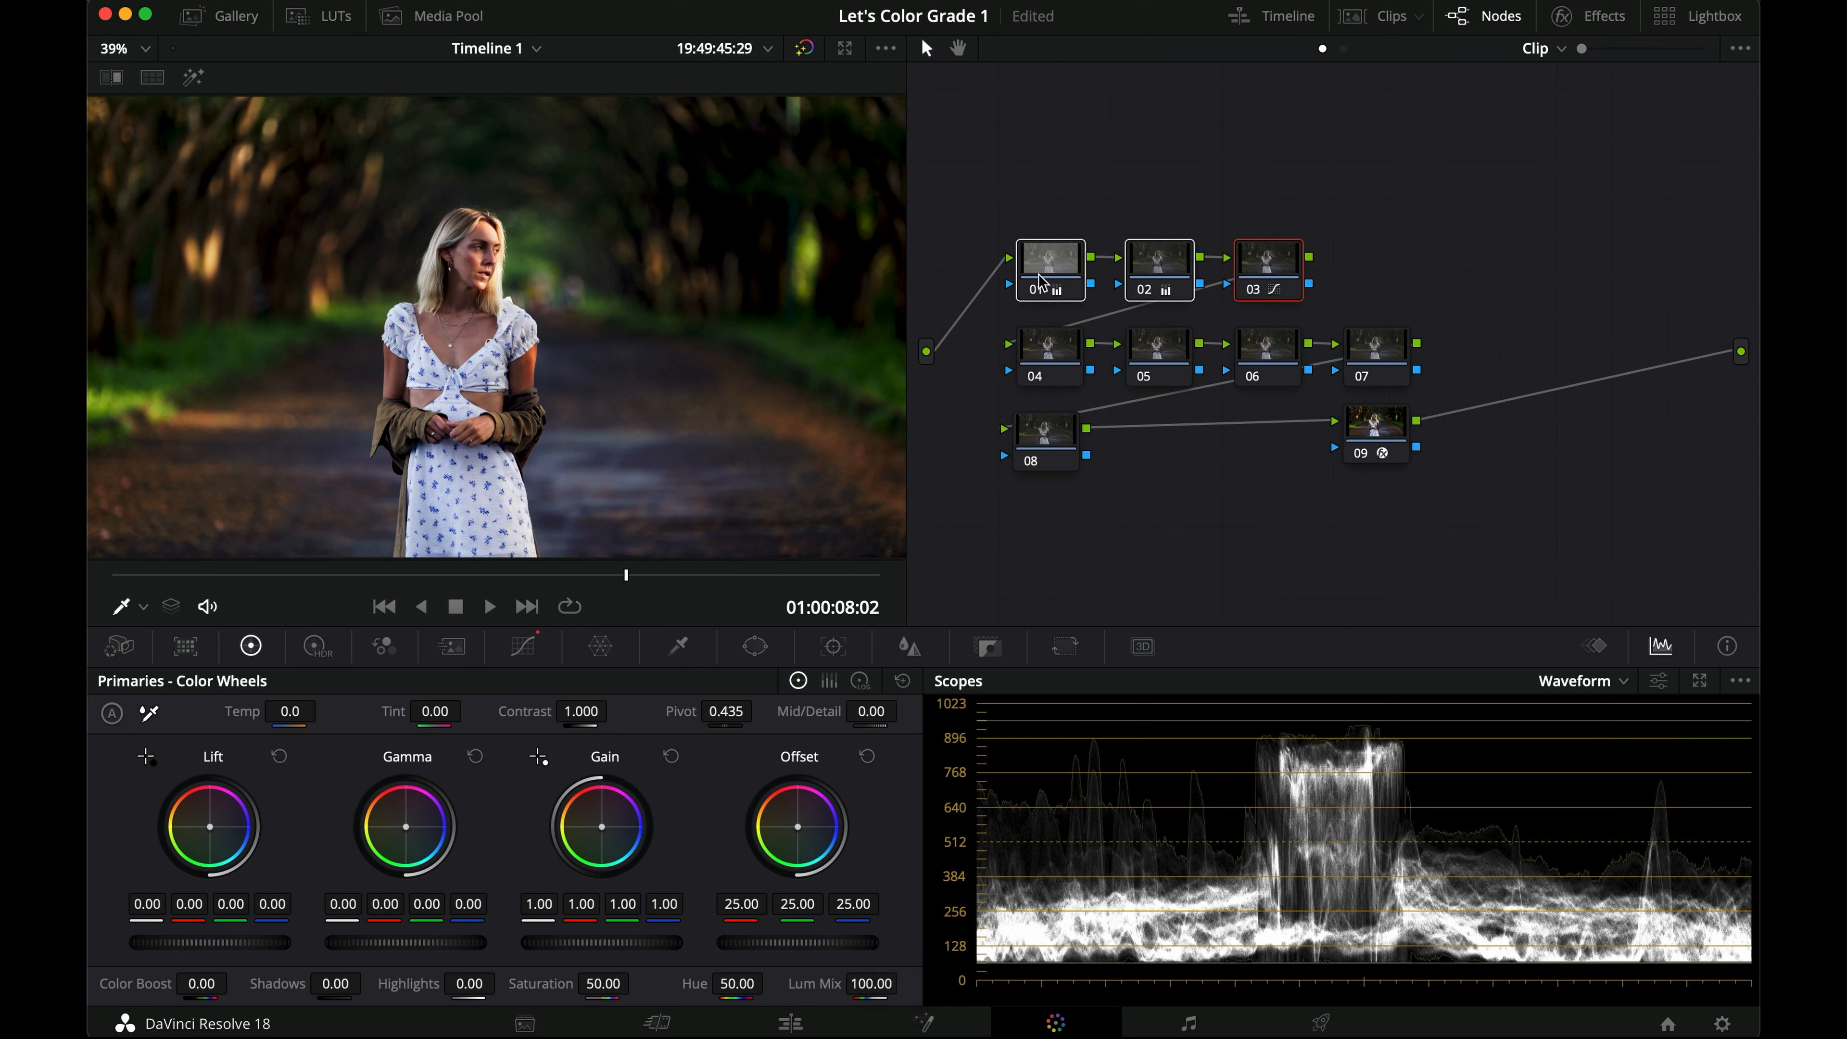
key(super+d)
key(super+d)
click(1444, 258)
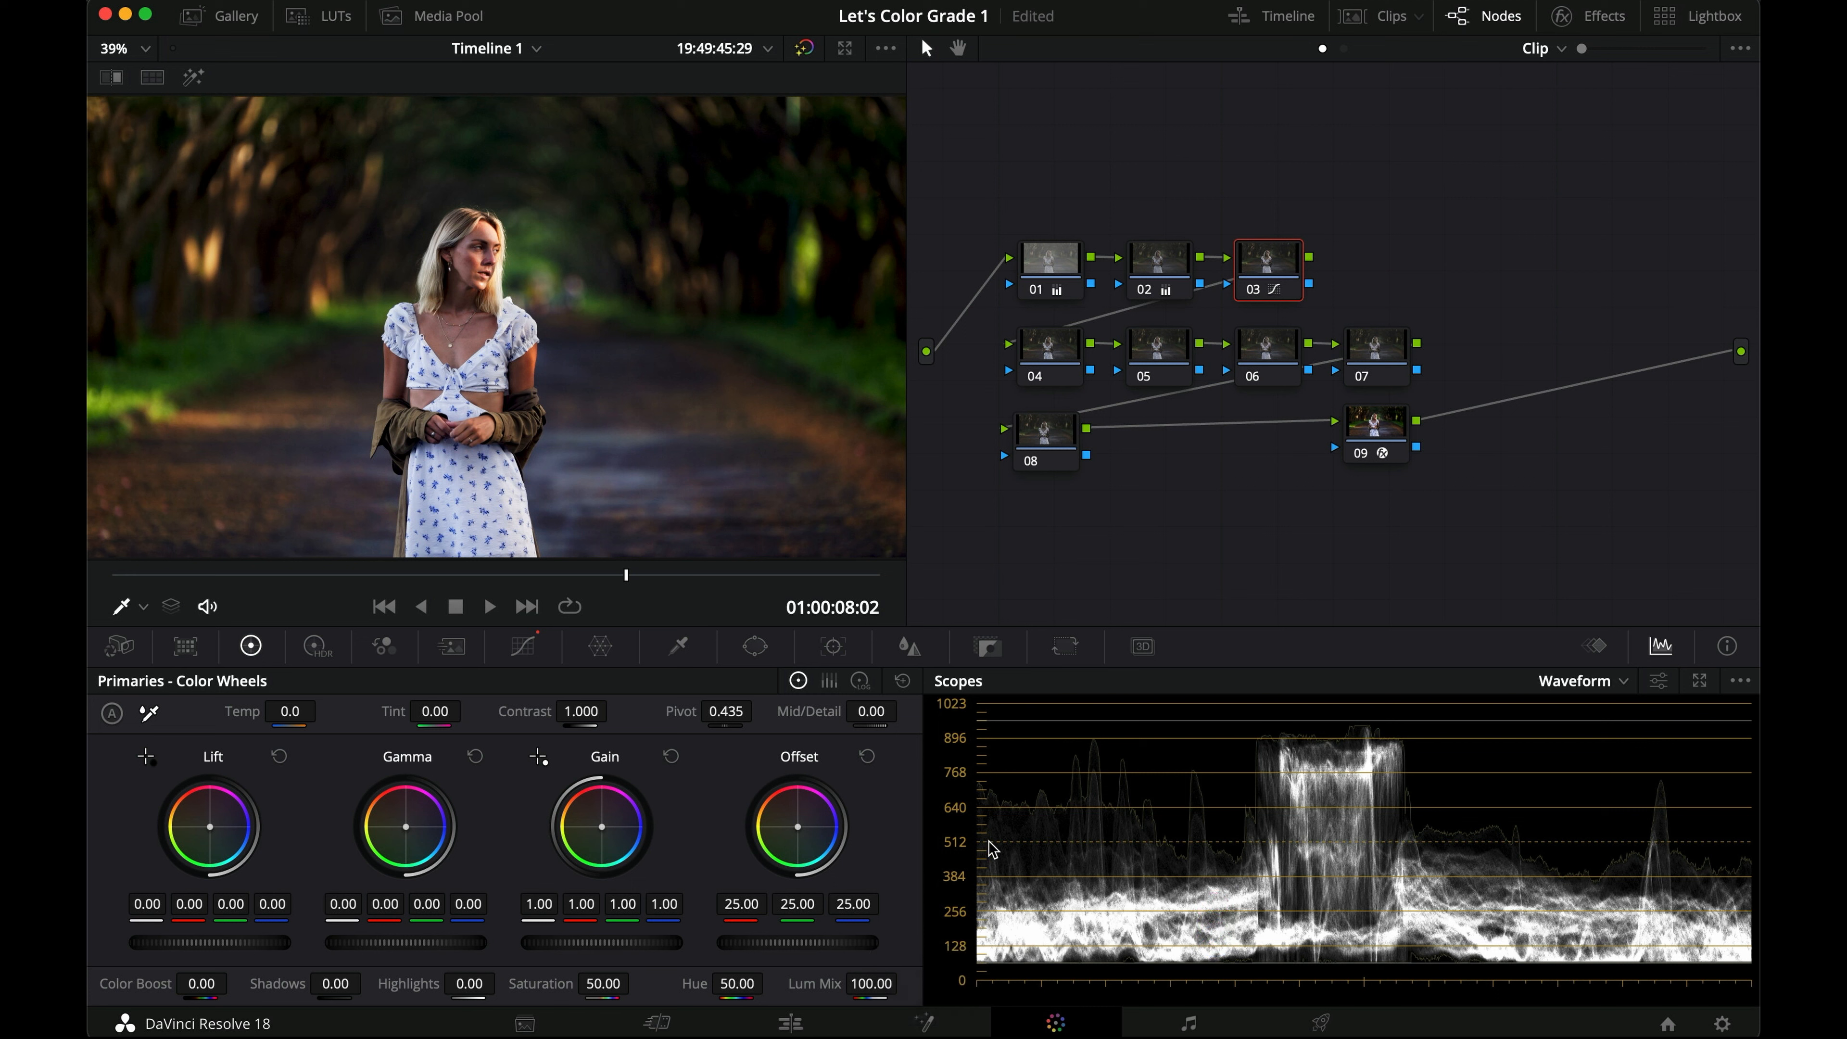
Step: On node 04, add Hue Vs Hue curve points for red, yellow, green, cyan, blue and magenta, with the whole frame in view
click(1175, 487)
click(1046, 339)
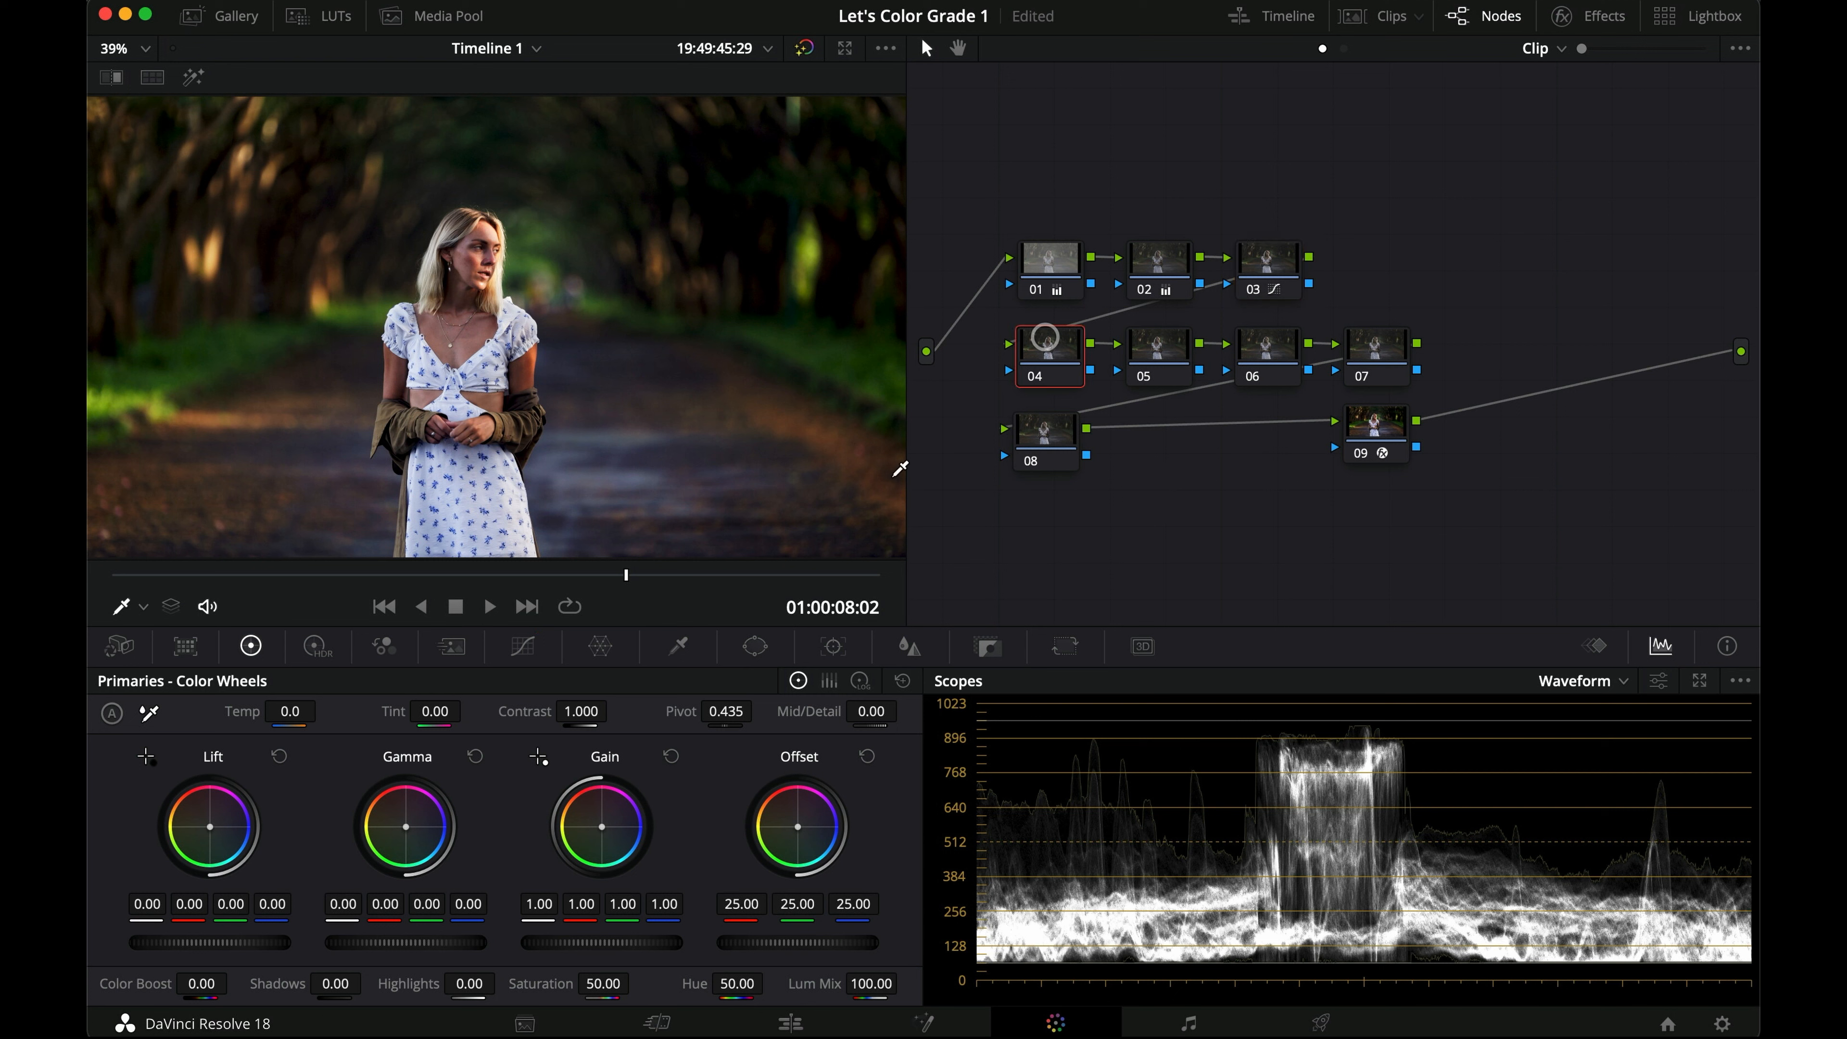
click(524, 648)
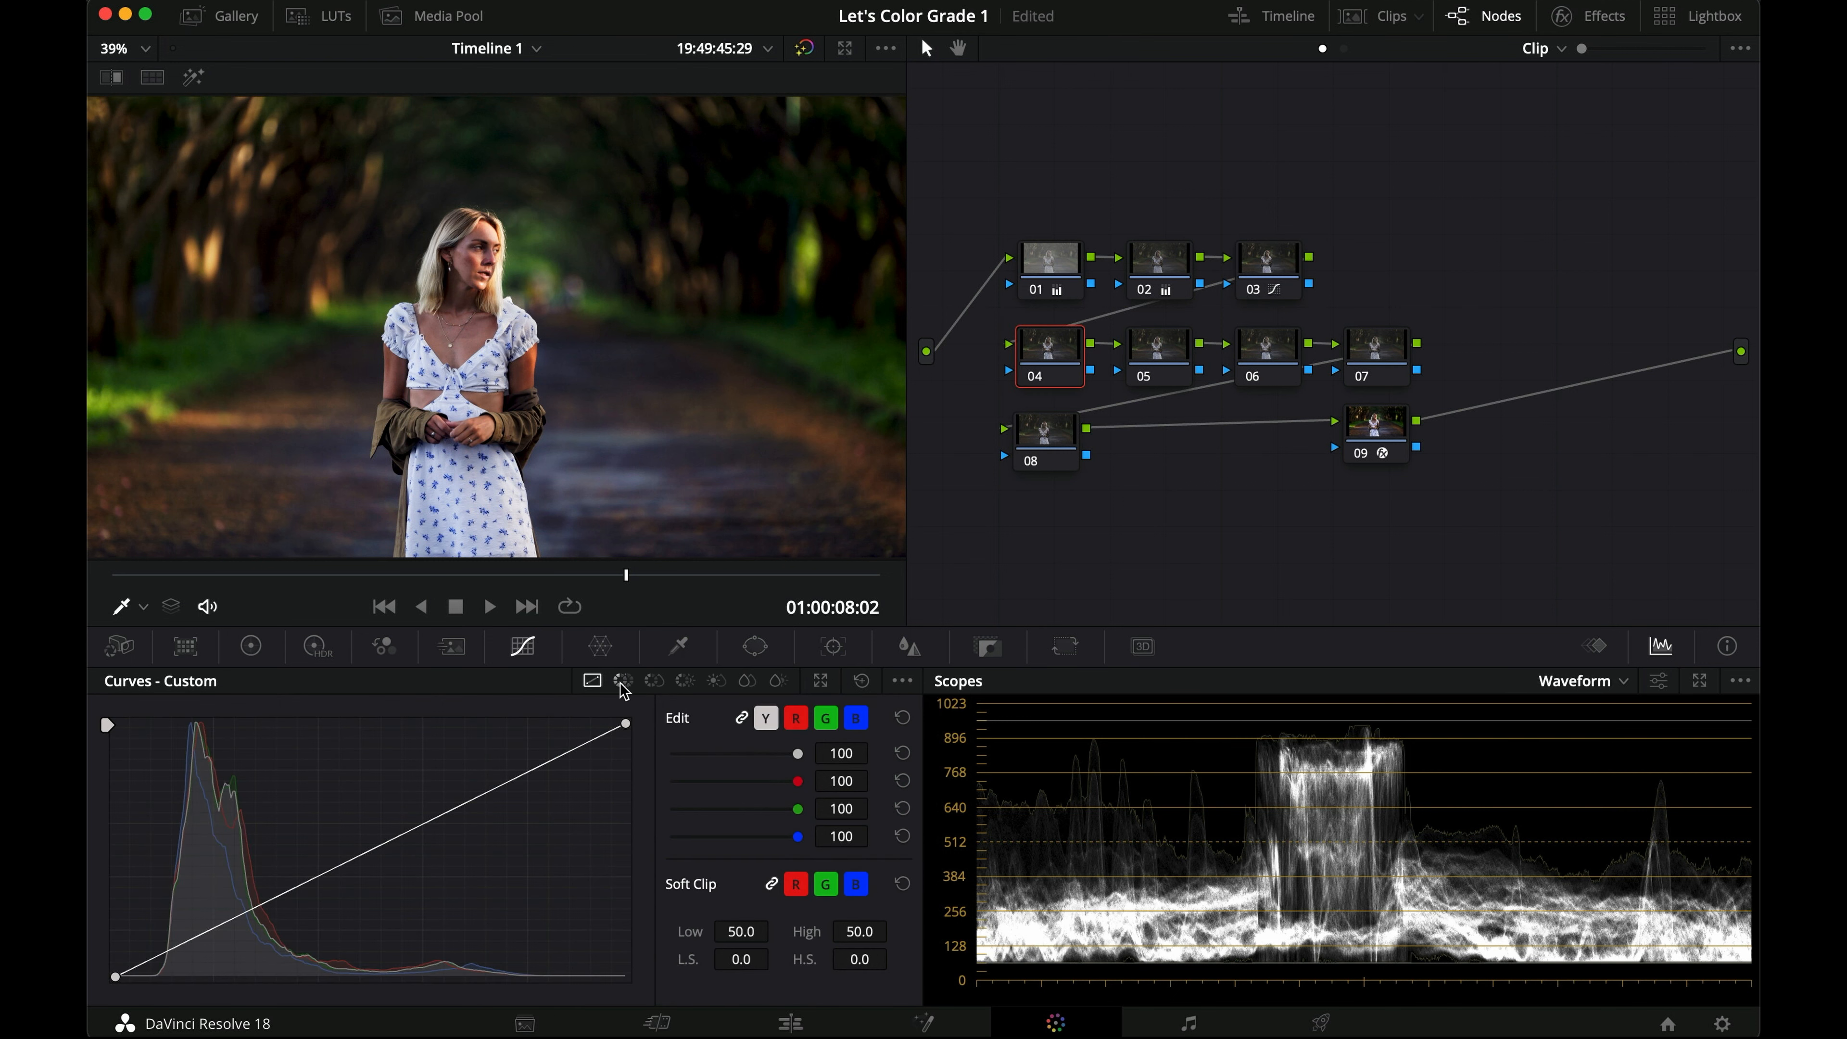
click(621, 683)
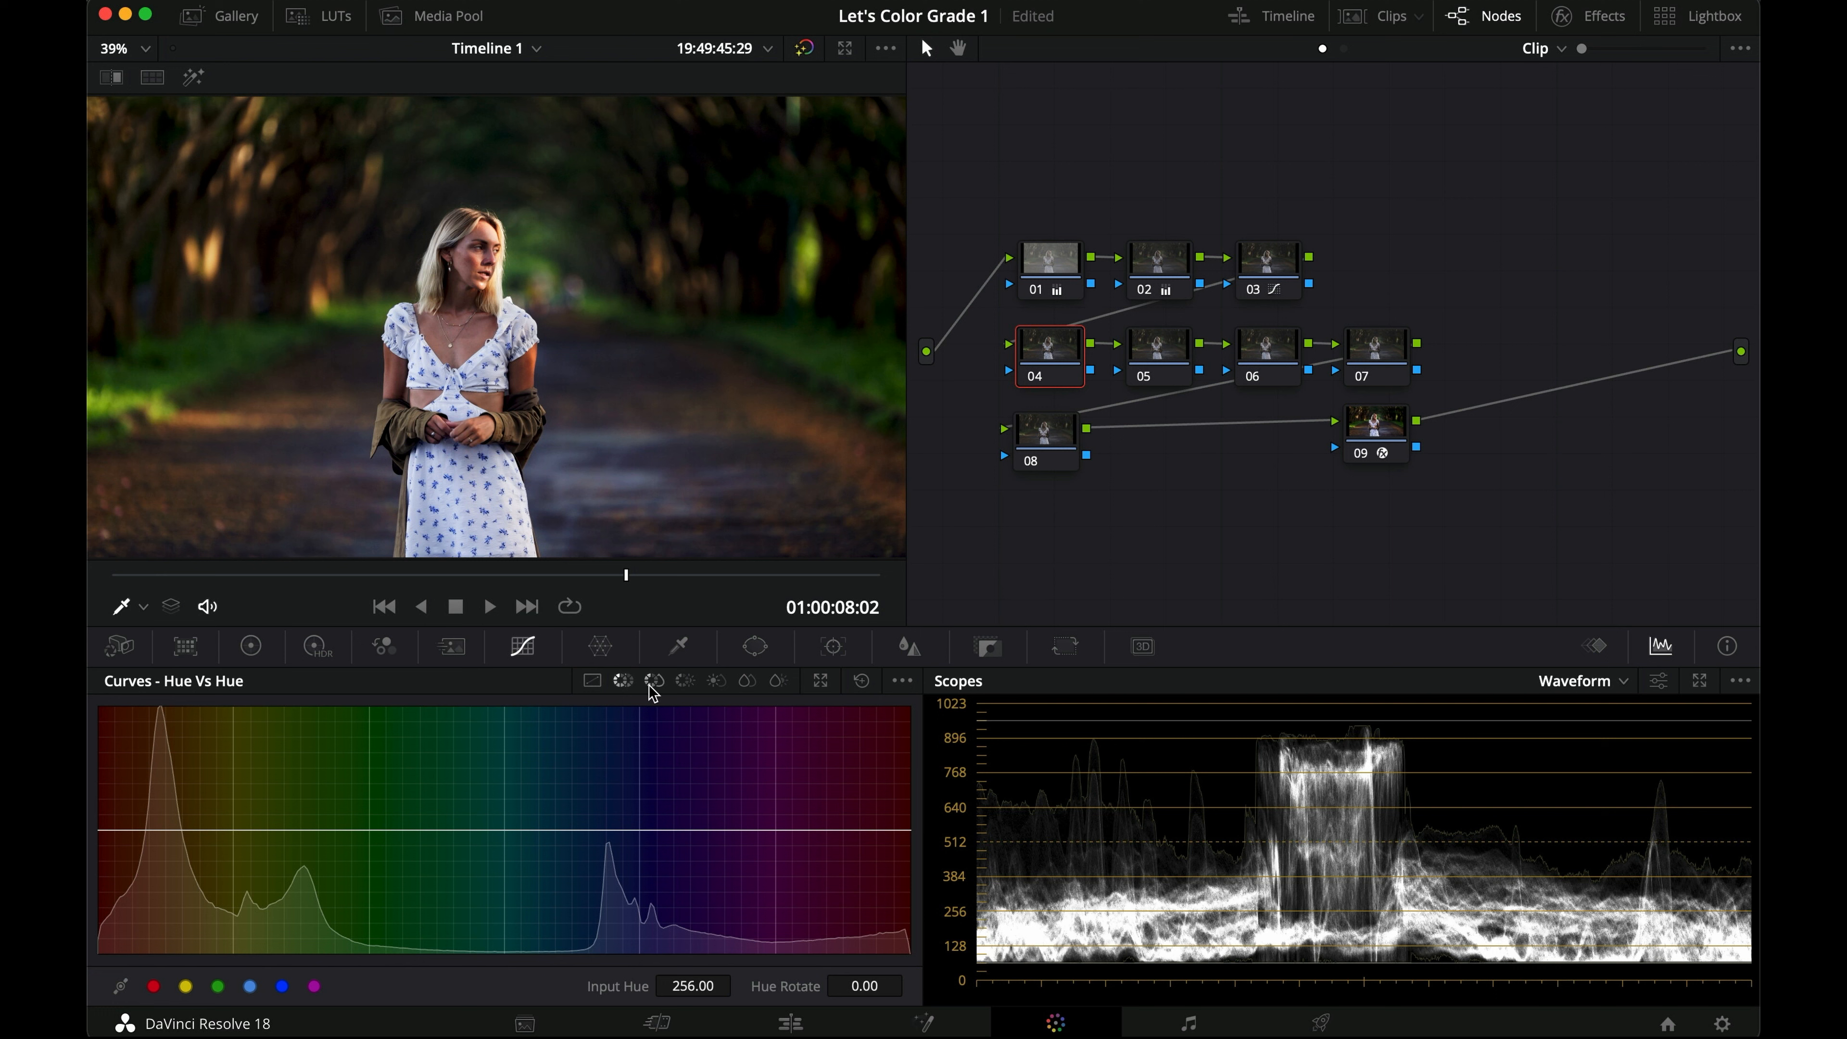
click(154, 987)
click(186, 987)
click(217, 986)
click(282, 987)
click(314, 986)
scroll(318, 380, down, 3)
scroll(318, 380, up, 1)
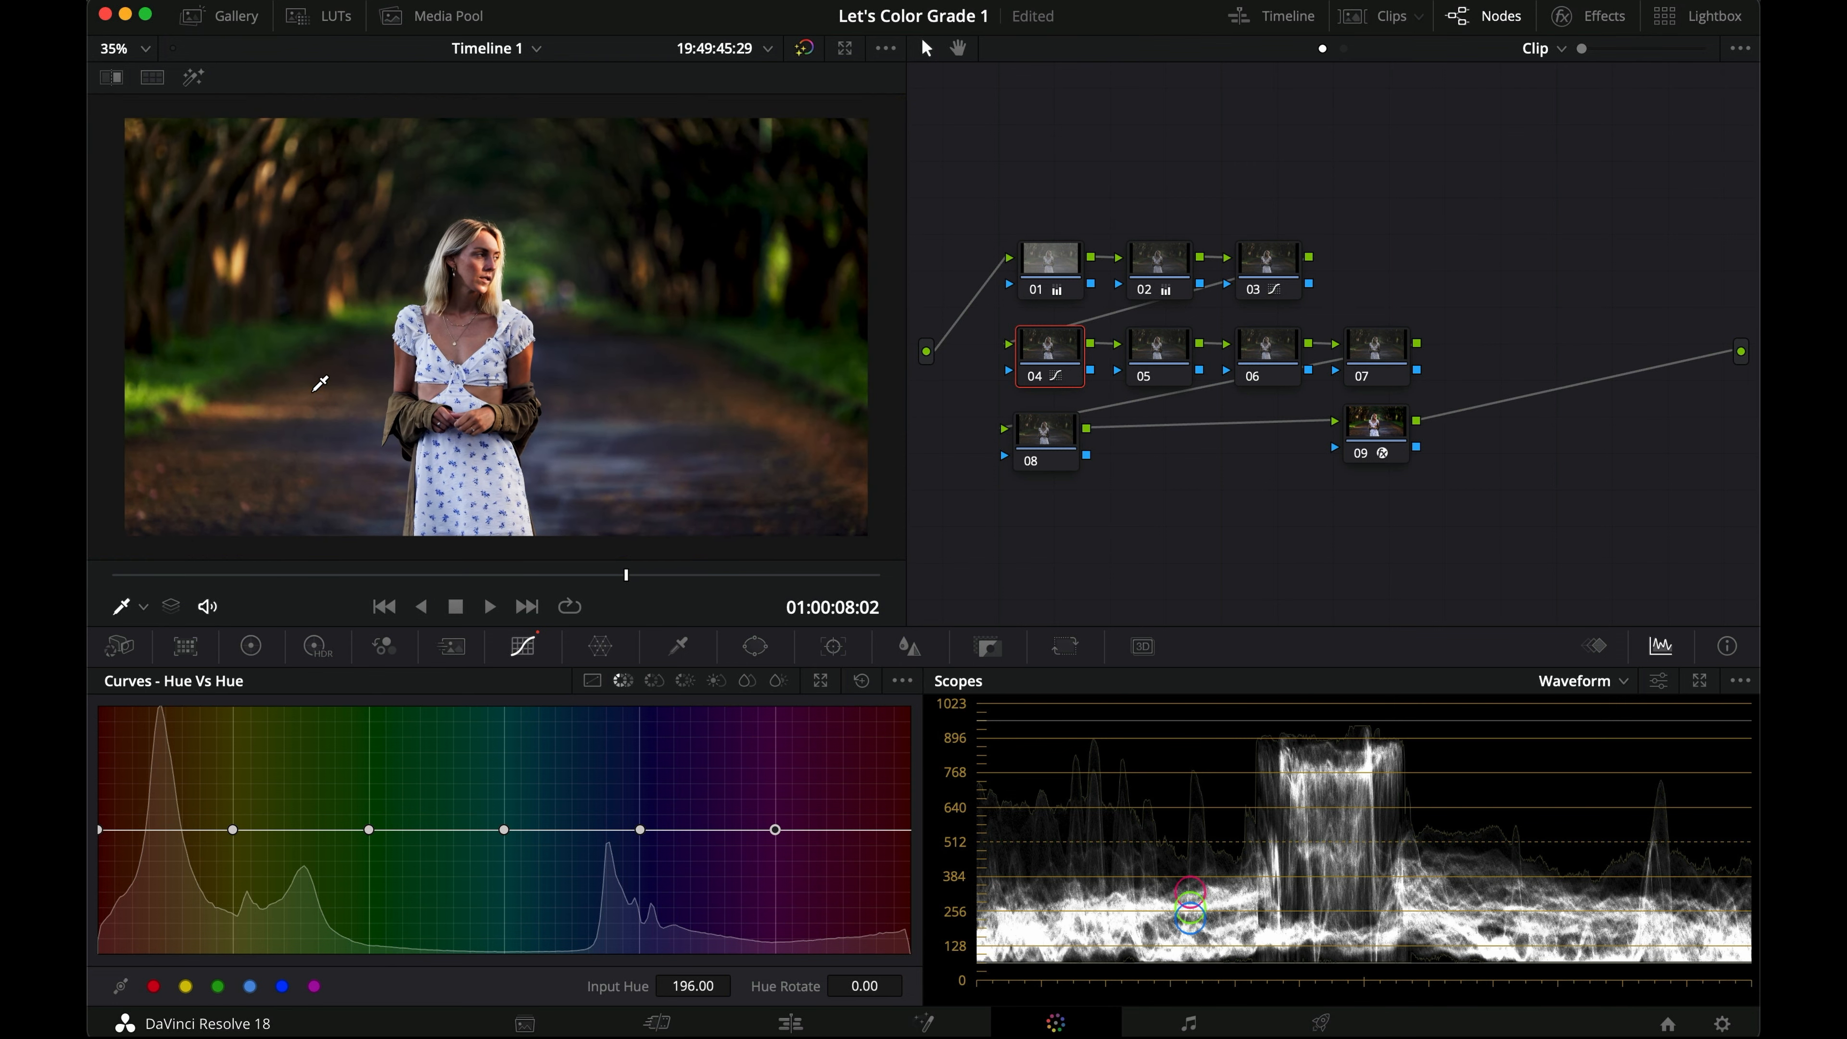
Step: Raise the Hue Vs Hue curve's red point to a 7.20 hue rotation, the yellow point slightly, and the green point to 24.80
drag(100, 831, 99, 831)
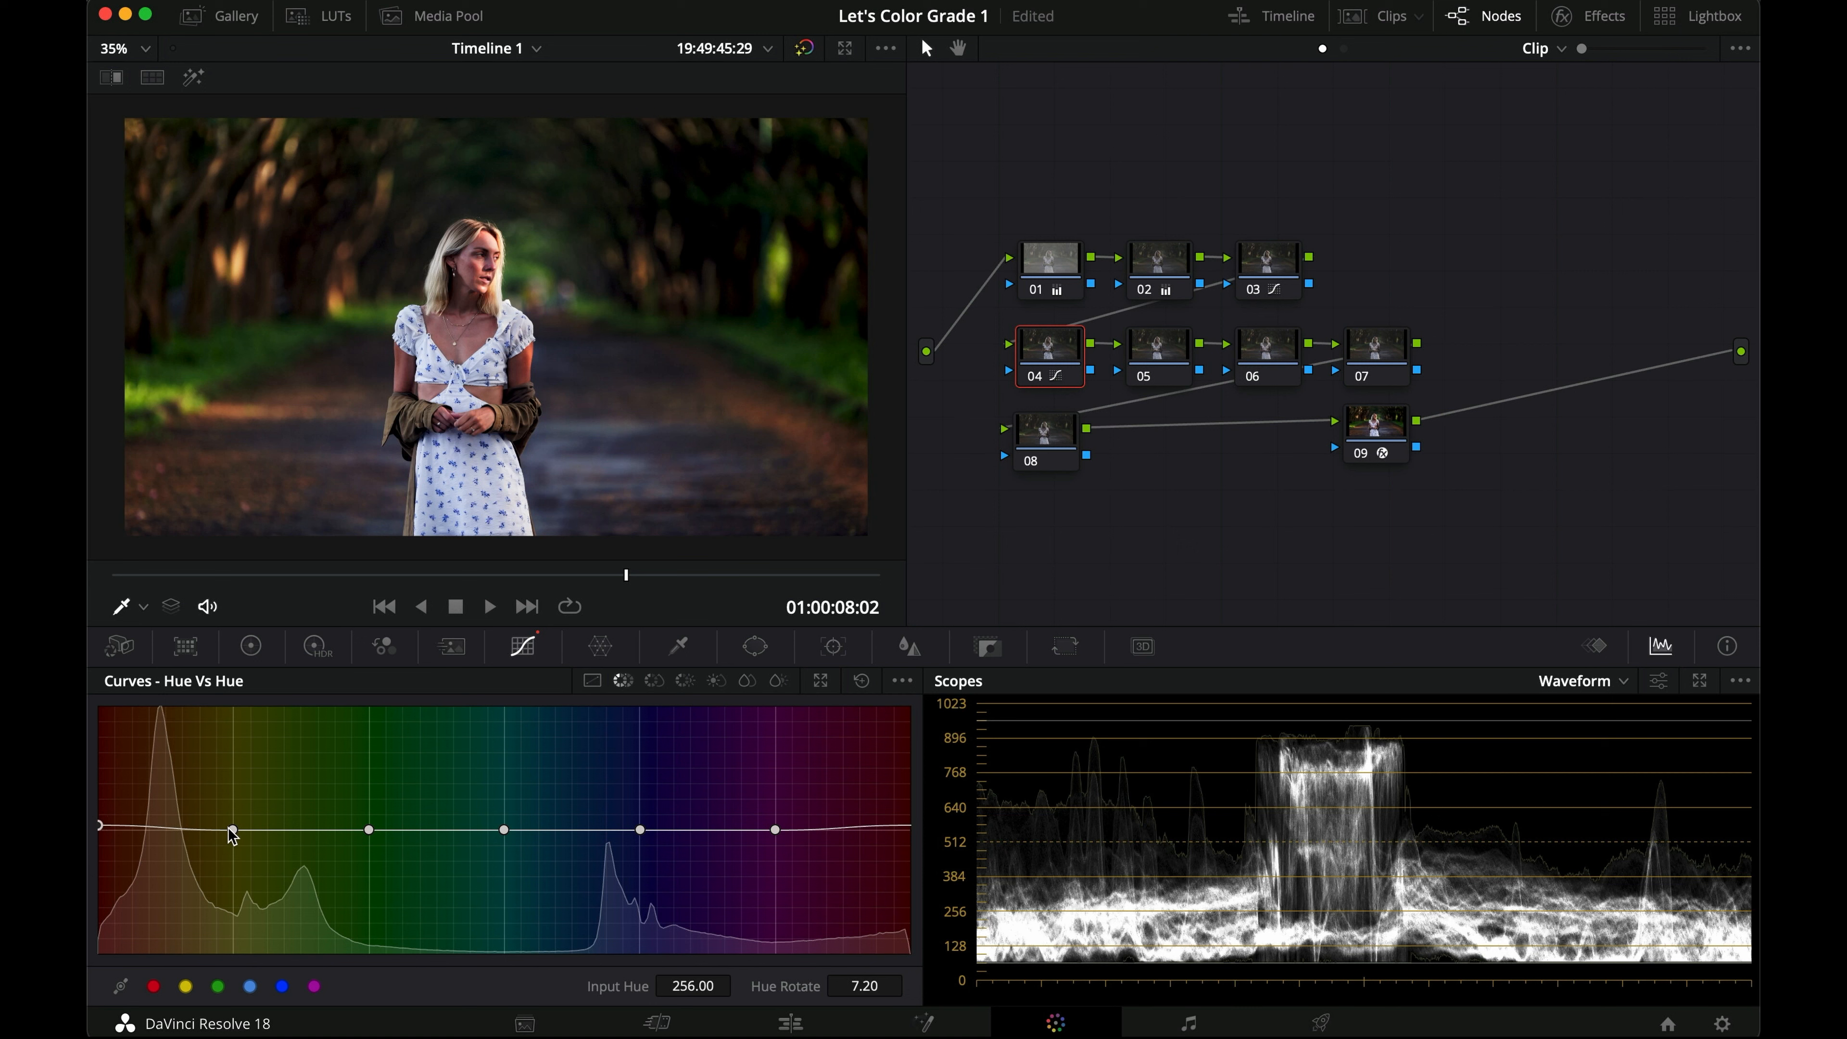
drag(234, 835, 235, 838)
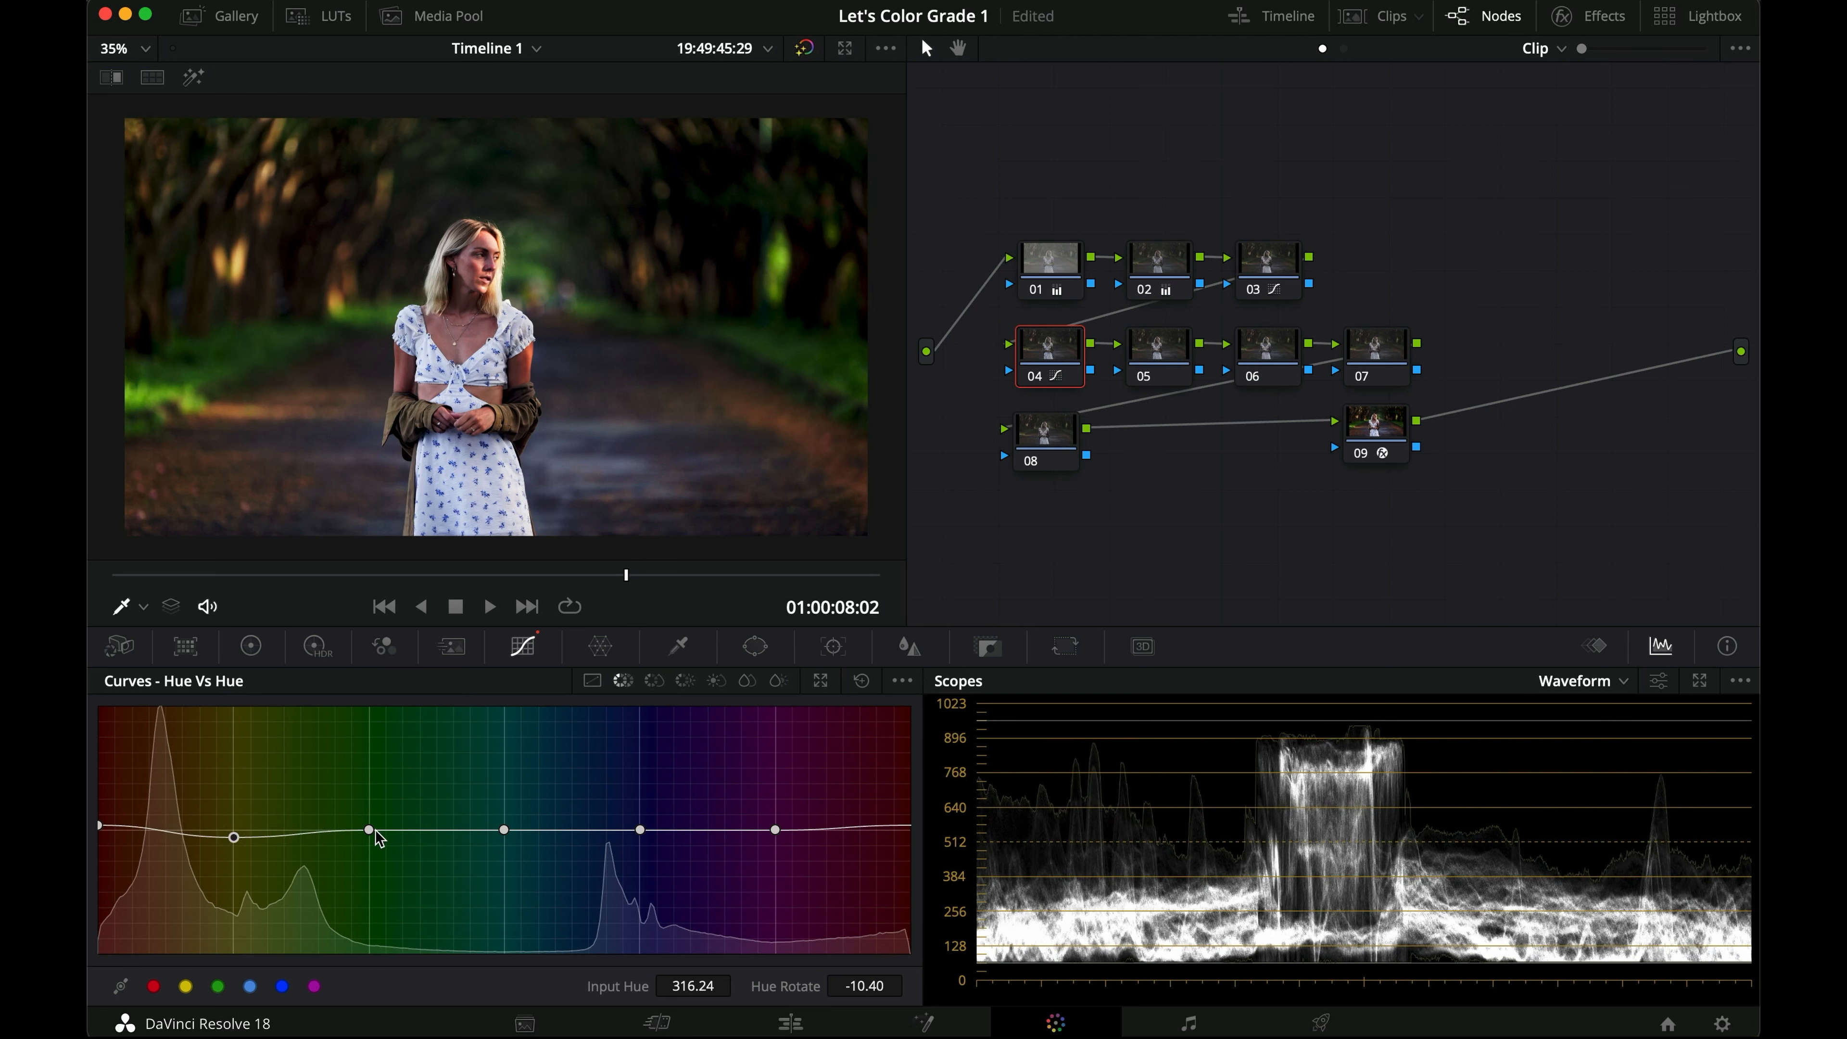
mouse_move(372, 831)
mouse_down()
mouse_move(384, 751)
mouse_move(368, 889)
mouse_move(383, 786)
mouse_move(372, 816)
mouse_up()
mouse_move(231, 838)
mouse_down()
mouse_move(232, 859)
mouse_move(234, 825)
mouse_up()
drag(367, 815, 371, 816)
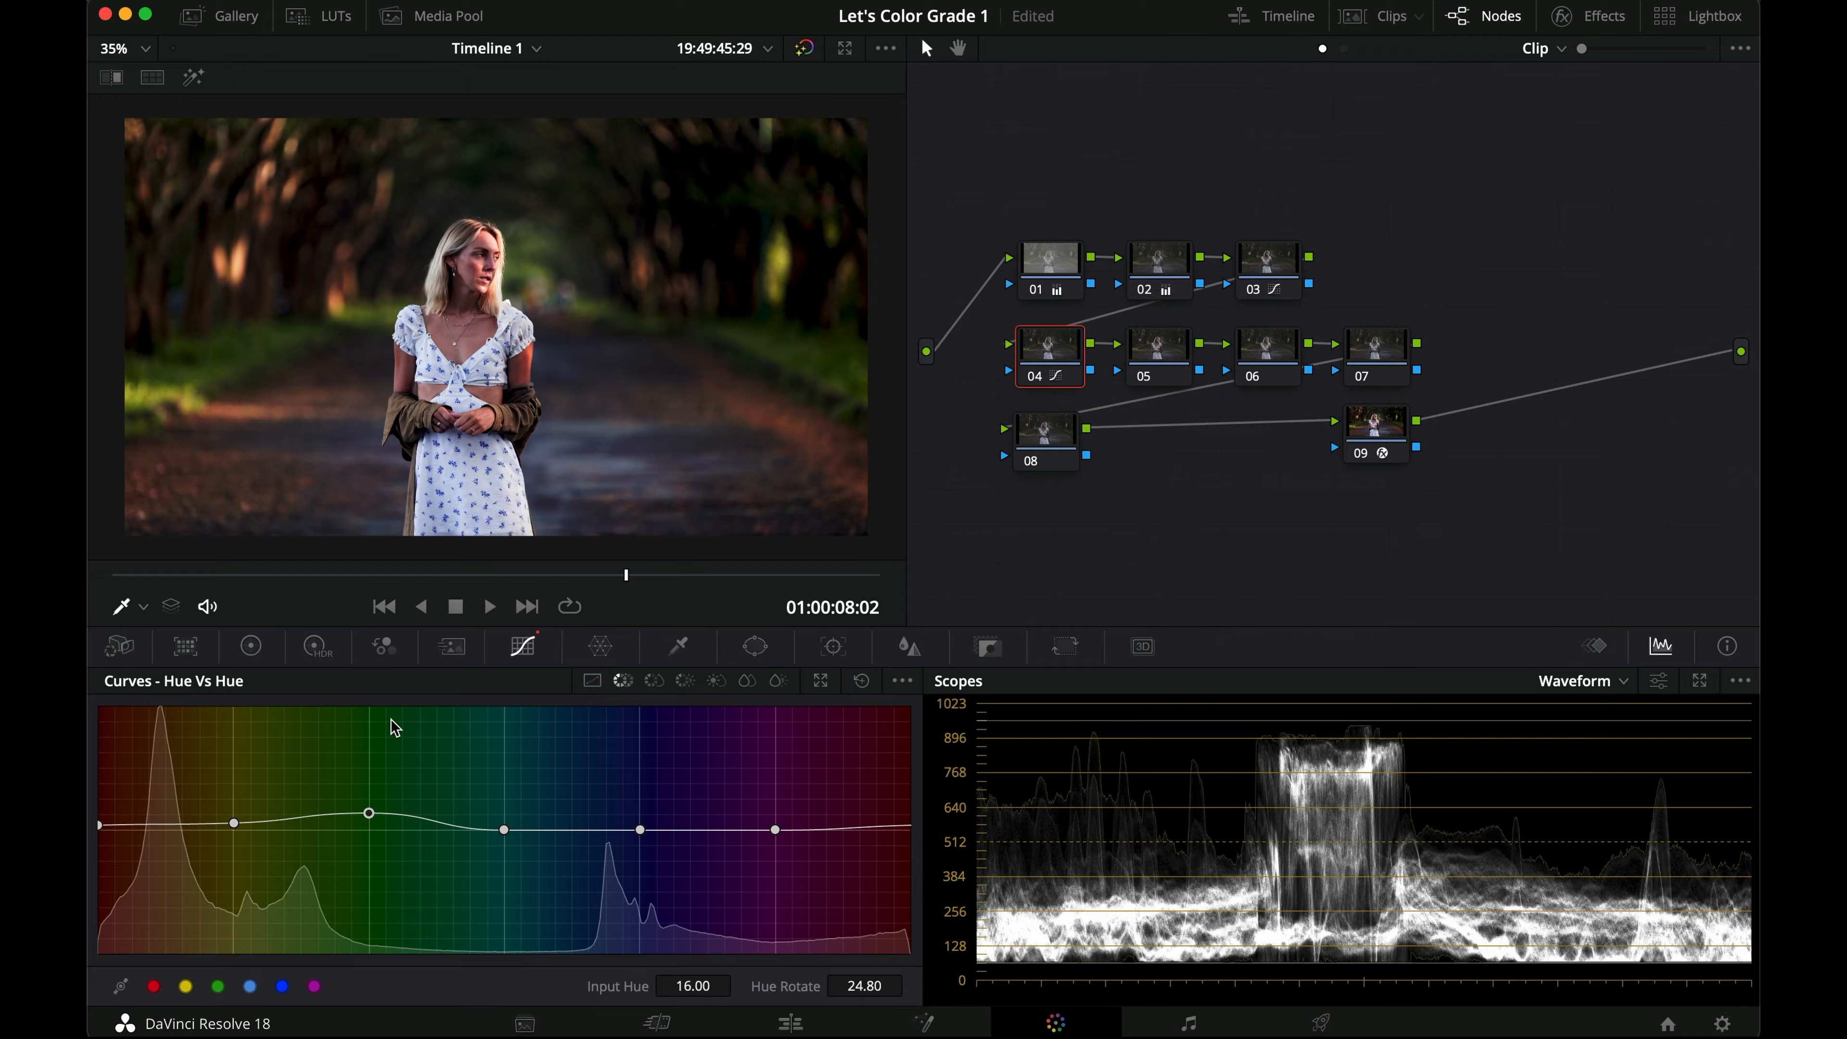
Step: Compare node 04 on and off in full screen, and lower the Hue Vs Hue curve's cyan point to a -2.40 hue rotation
key(super+f)
key(super+d)
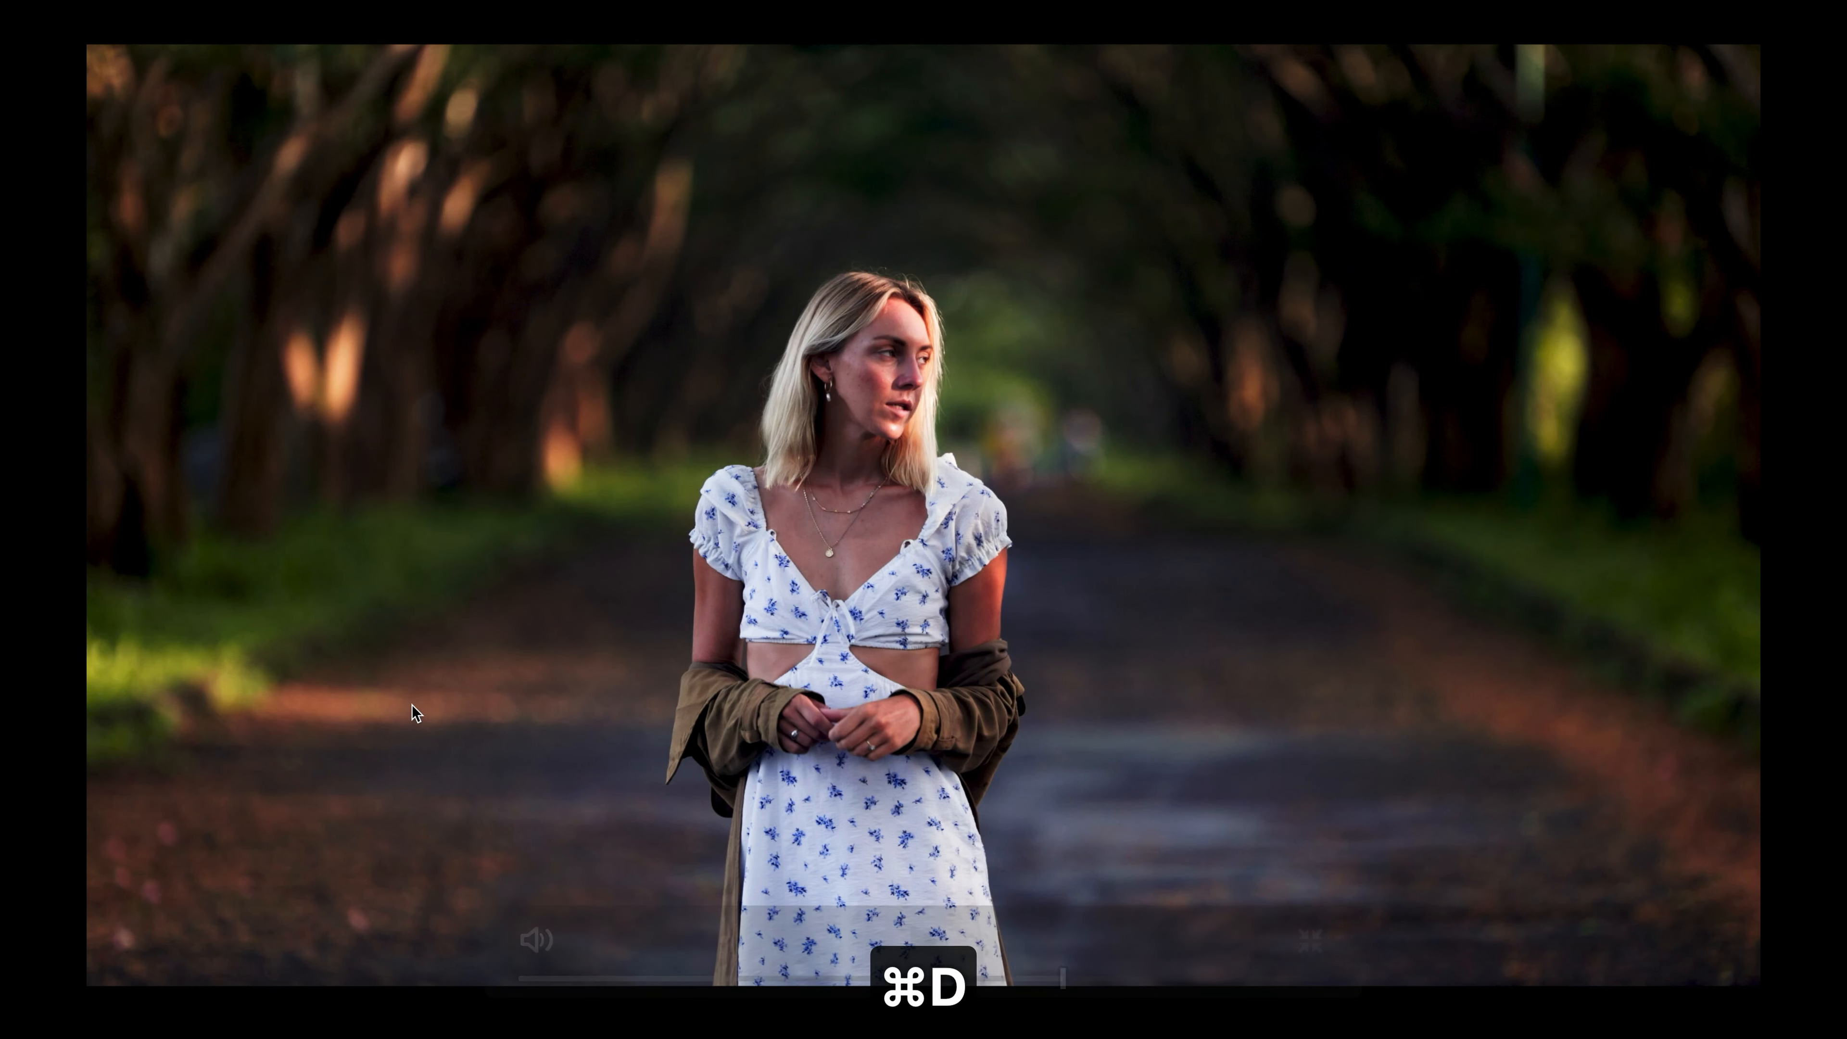
key(super+d)
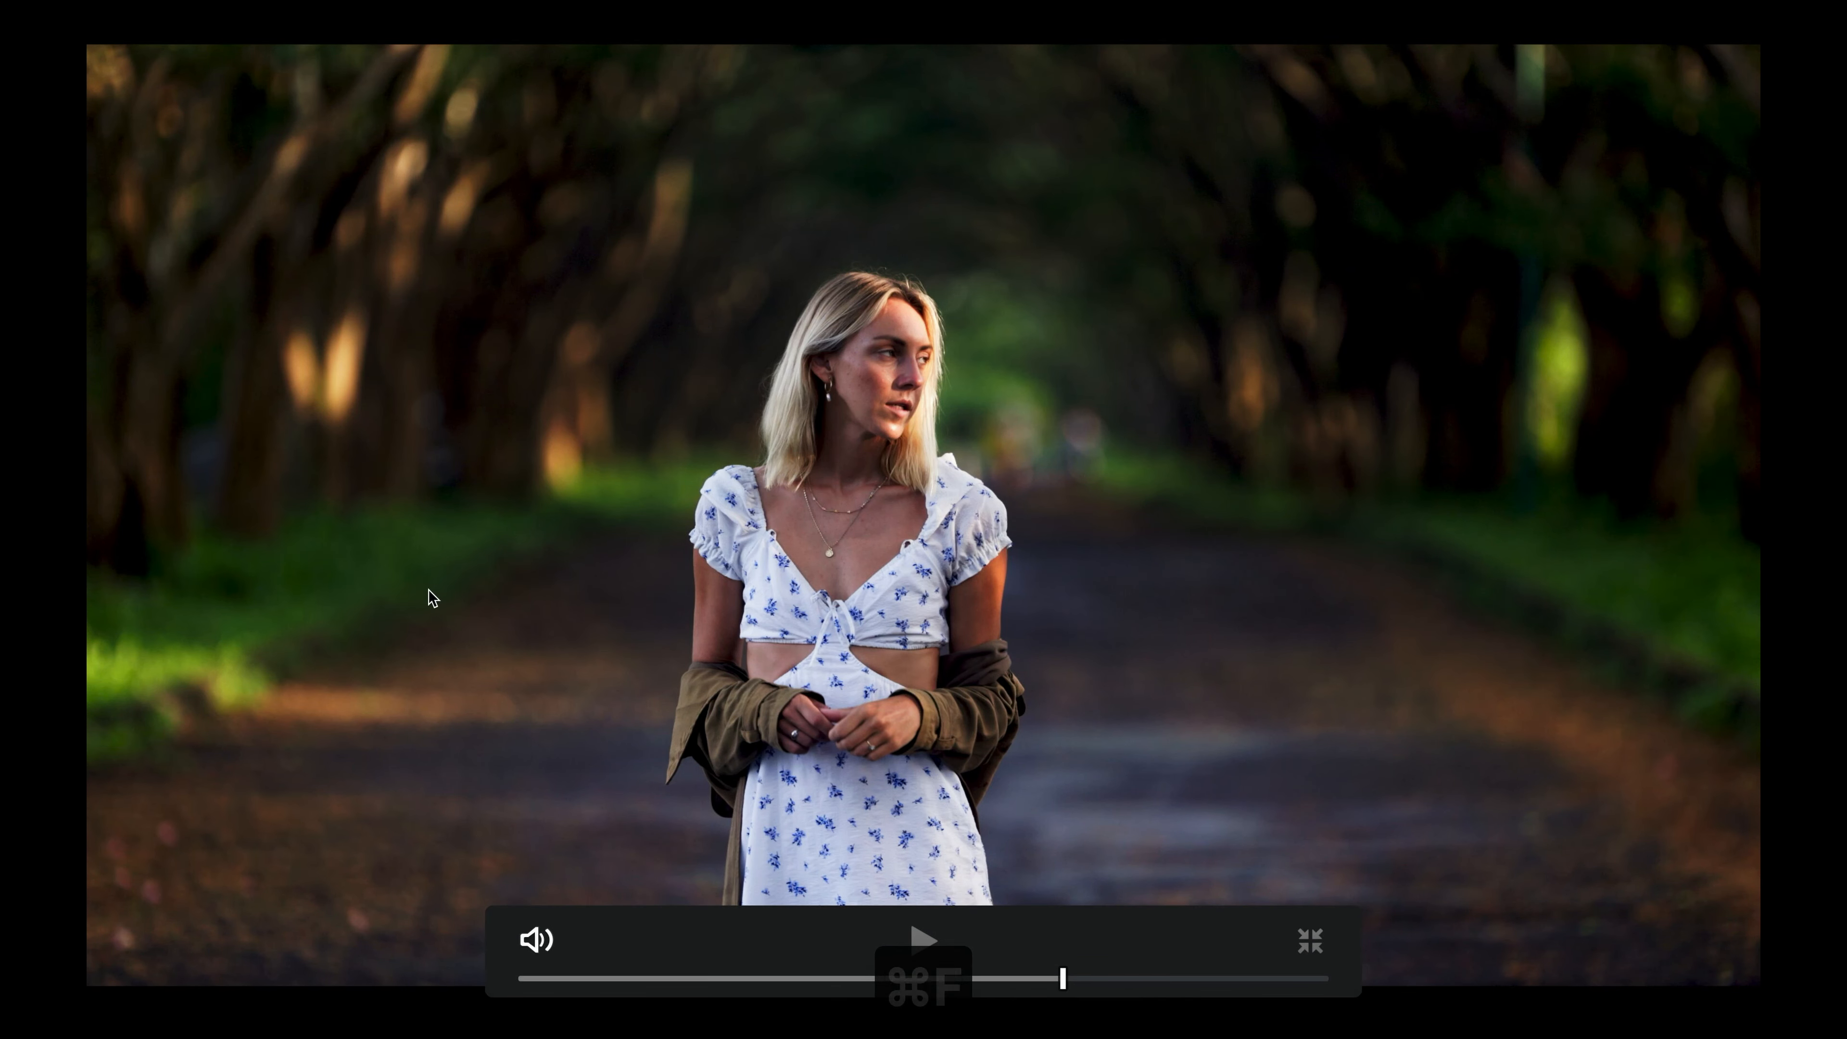
key(Escape)
key(super+d)
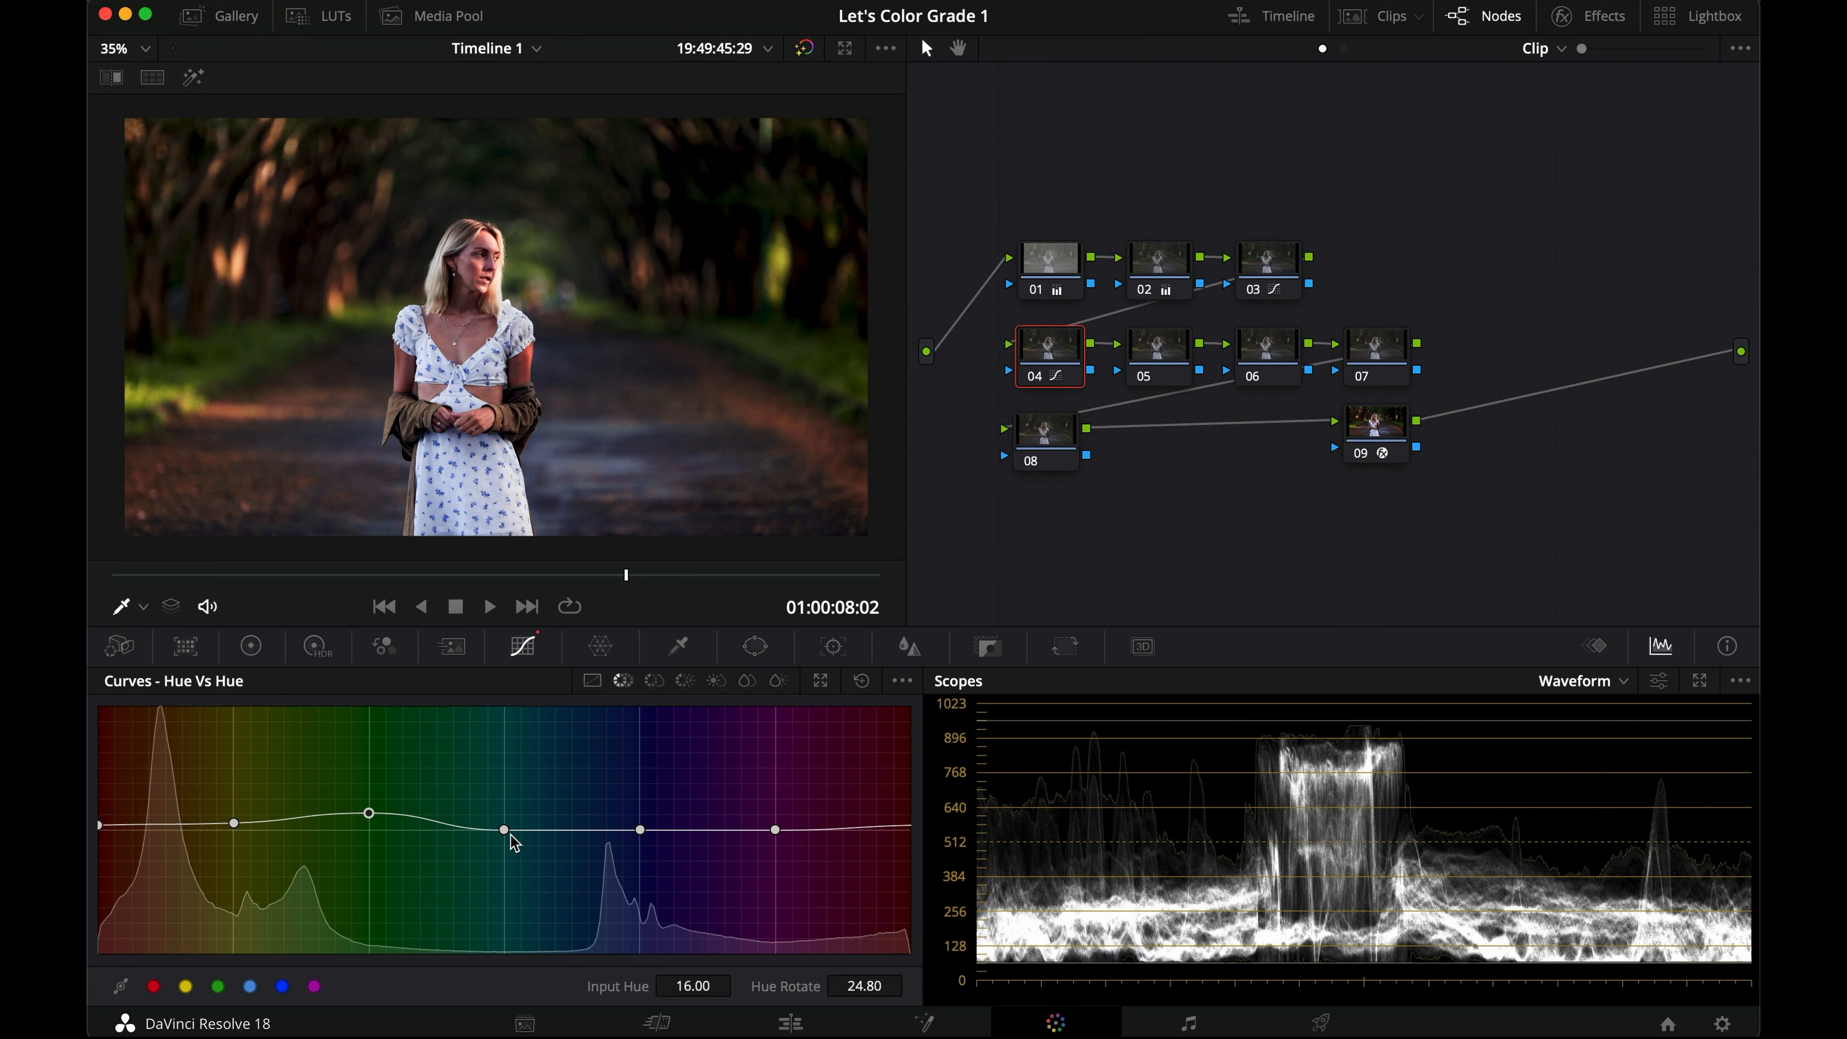
drag(505, 830, 509, 840)
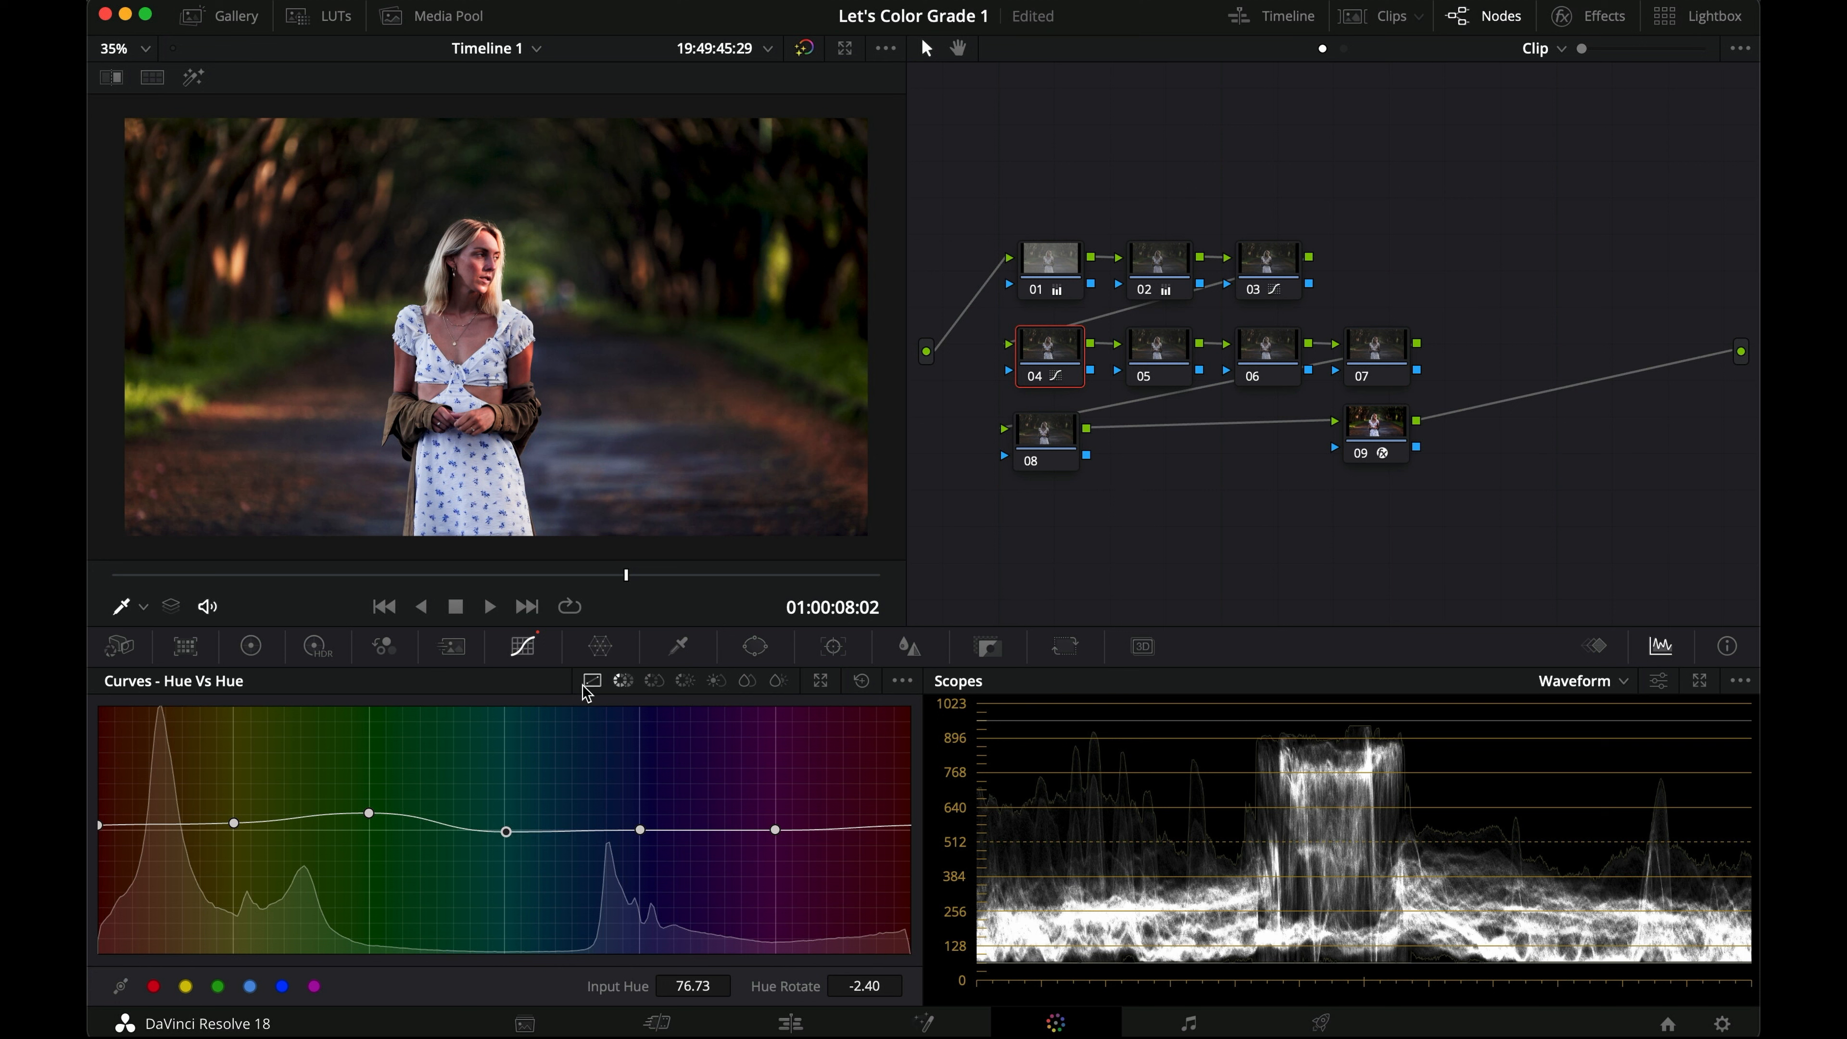
Step: Add Hue Vs Sat curve points for red, yellow, green, cyan, blue and magenta on node 04
click(662, 683)
click(156, 988)
click(188, 988)
click(218, 989)
click(255, 989)
click(280, 989)
click(317, 988)
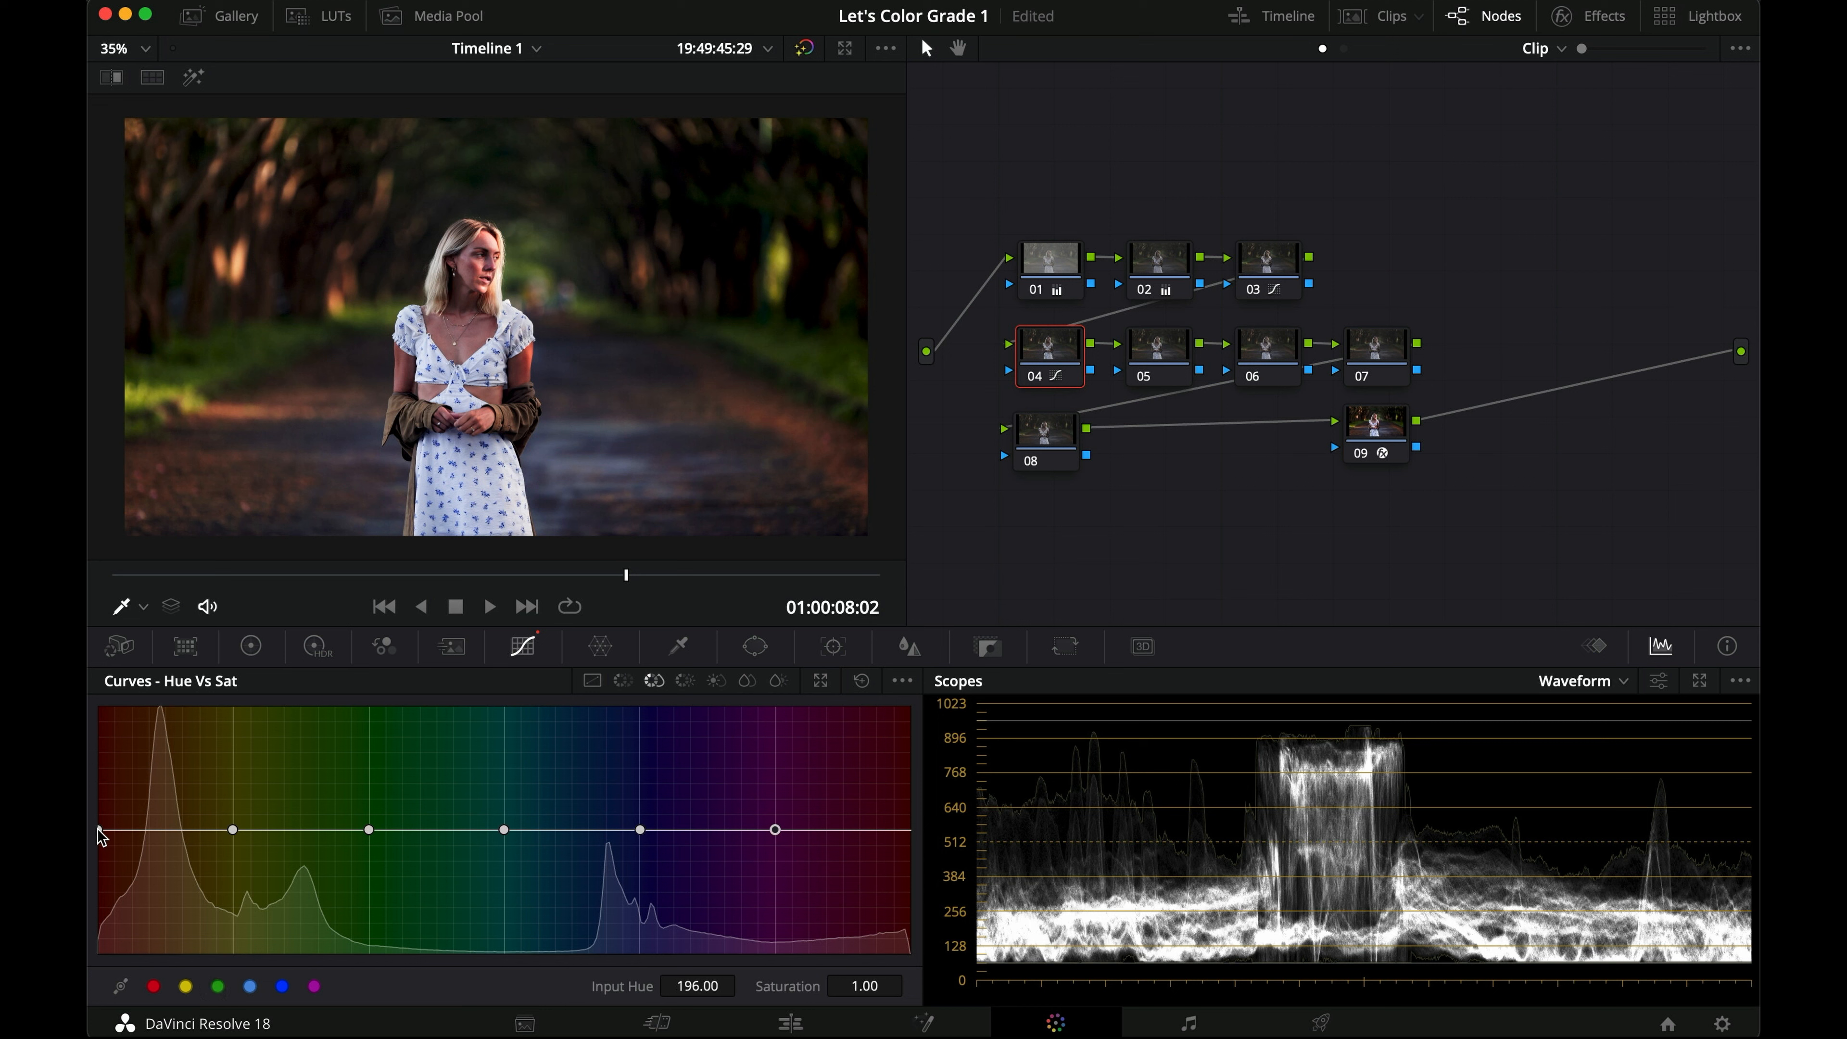
Step: On the Hue Vs Sat curve, raise red slightly, lower yellow slightly, and reduce green to 0.83, cyan to 0.59 and blue to 0.57 saturation
drag(99, 829, 98, 823)
mouse_move(234, 835)
mouse_down()
mouse_move(233, 880)
mouse_move(235, 838)
mouse_up()
drag(370, 834, 371, 858)
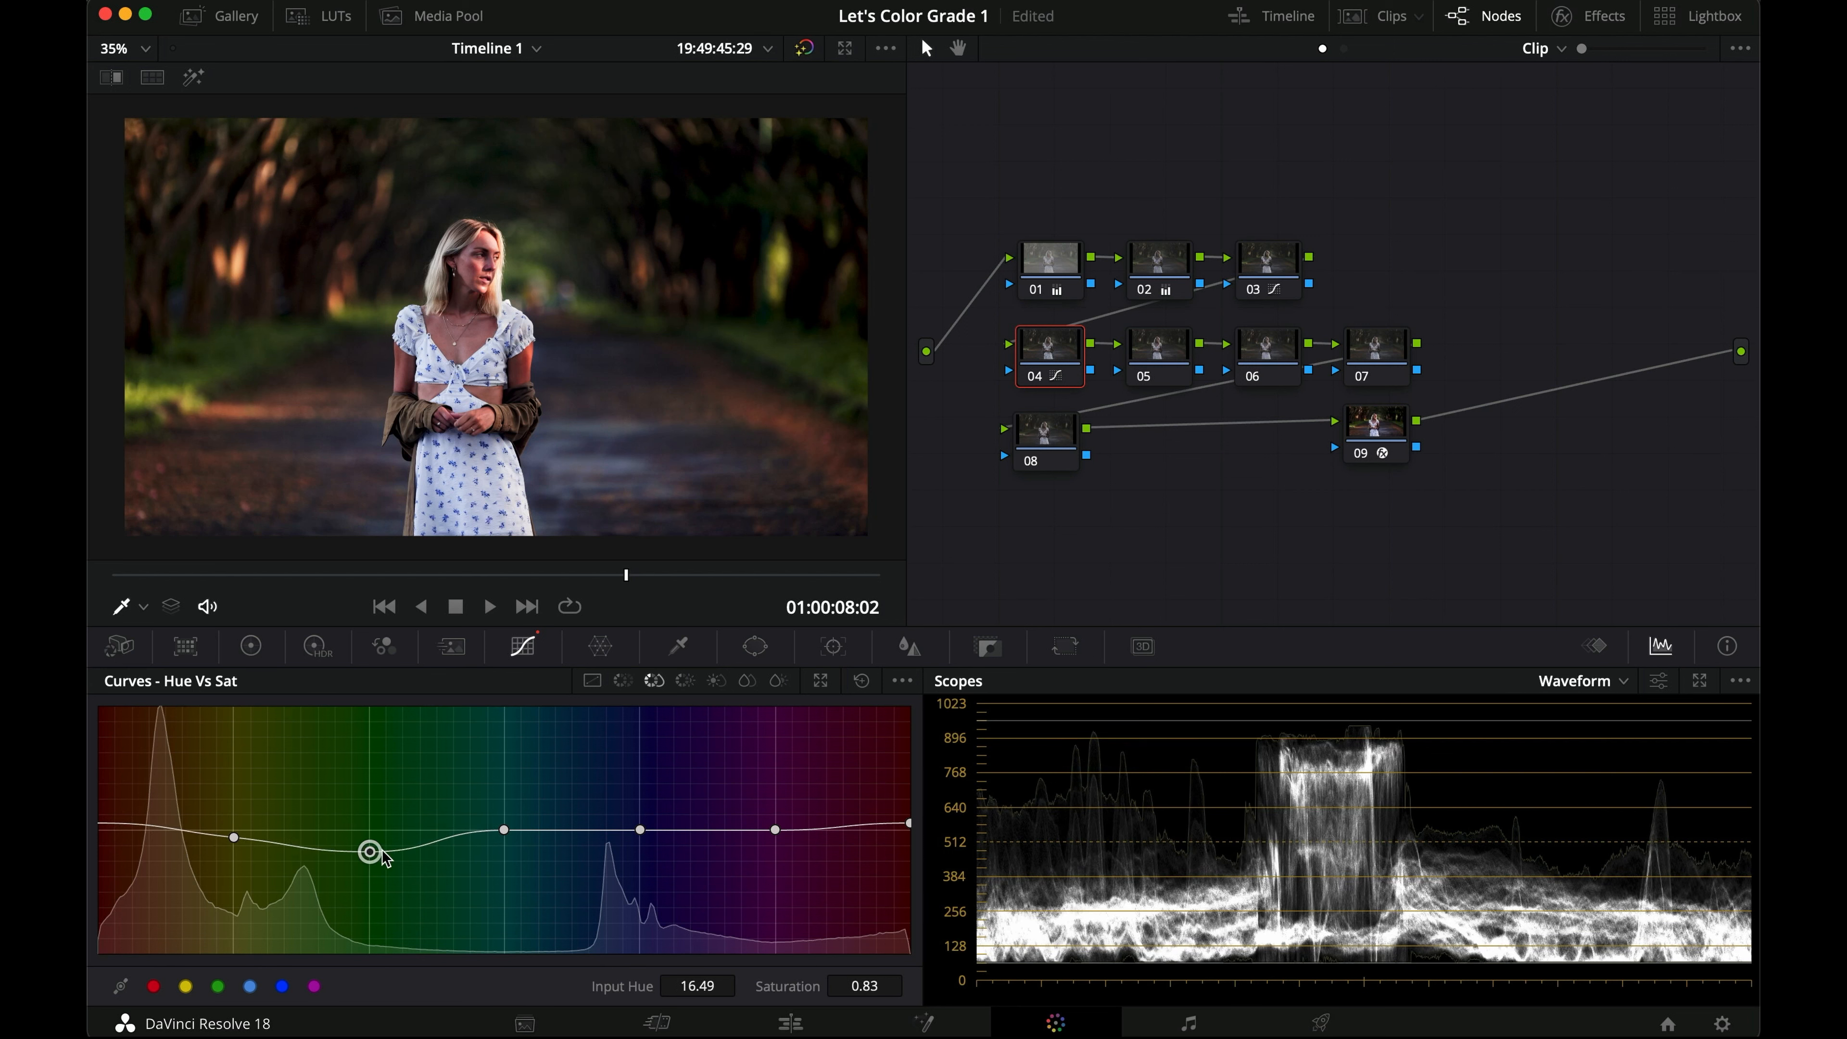
drag(504, 831, 504, 883)
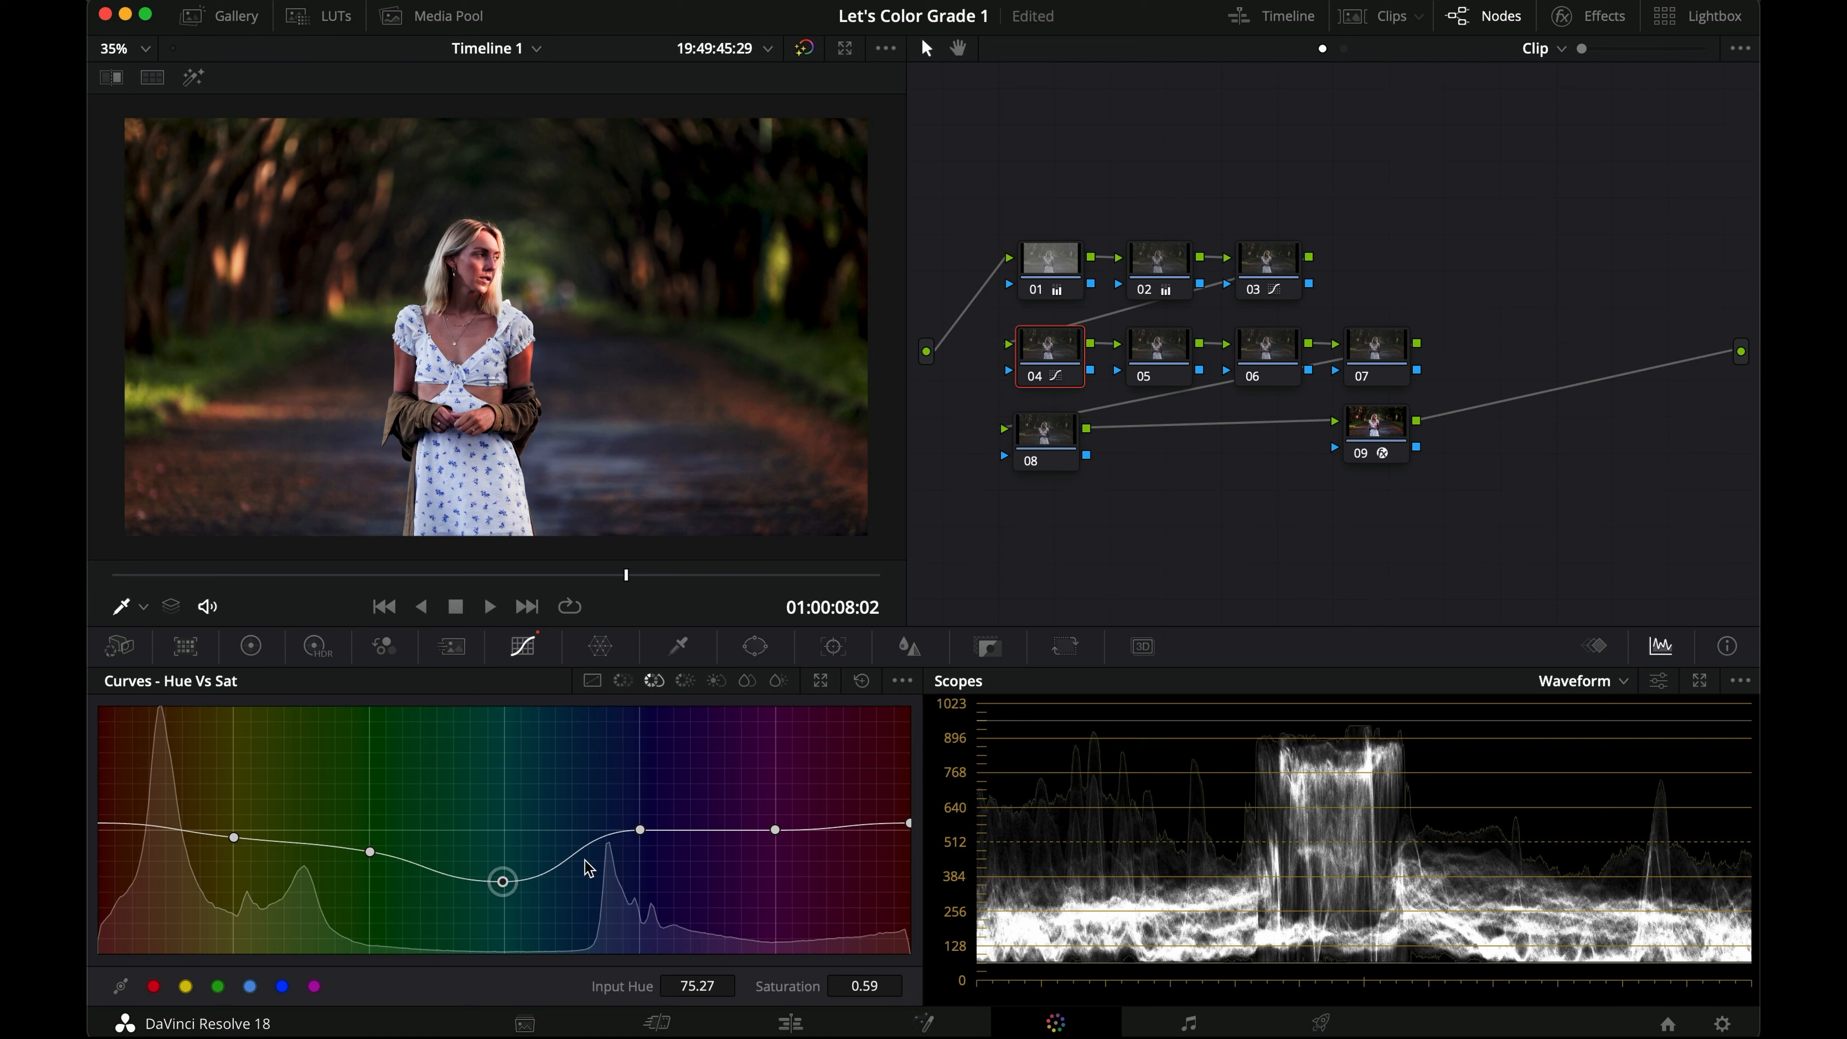
drag(640, 835, 639, 873)
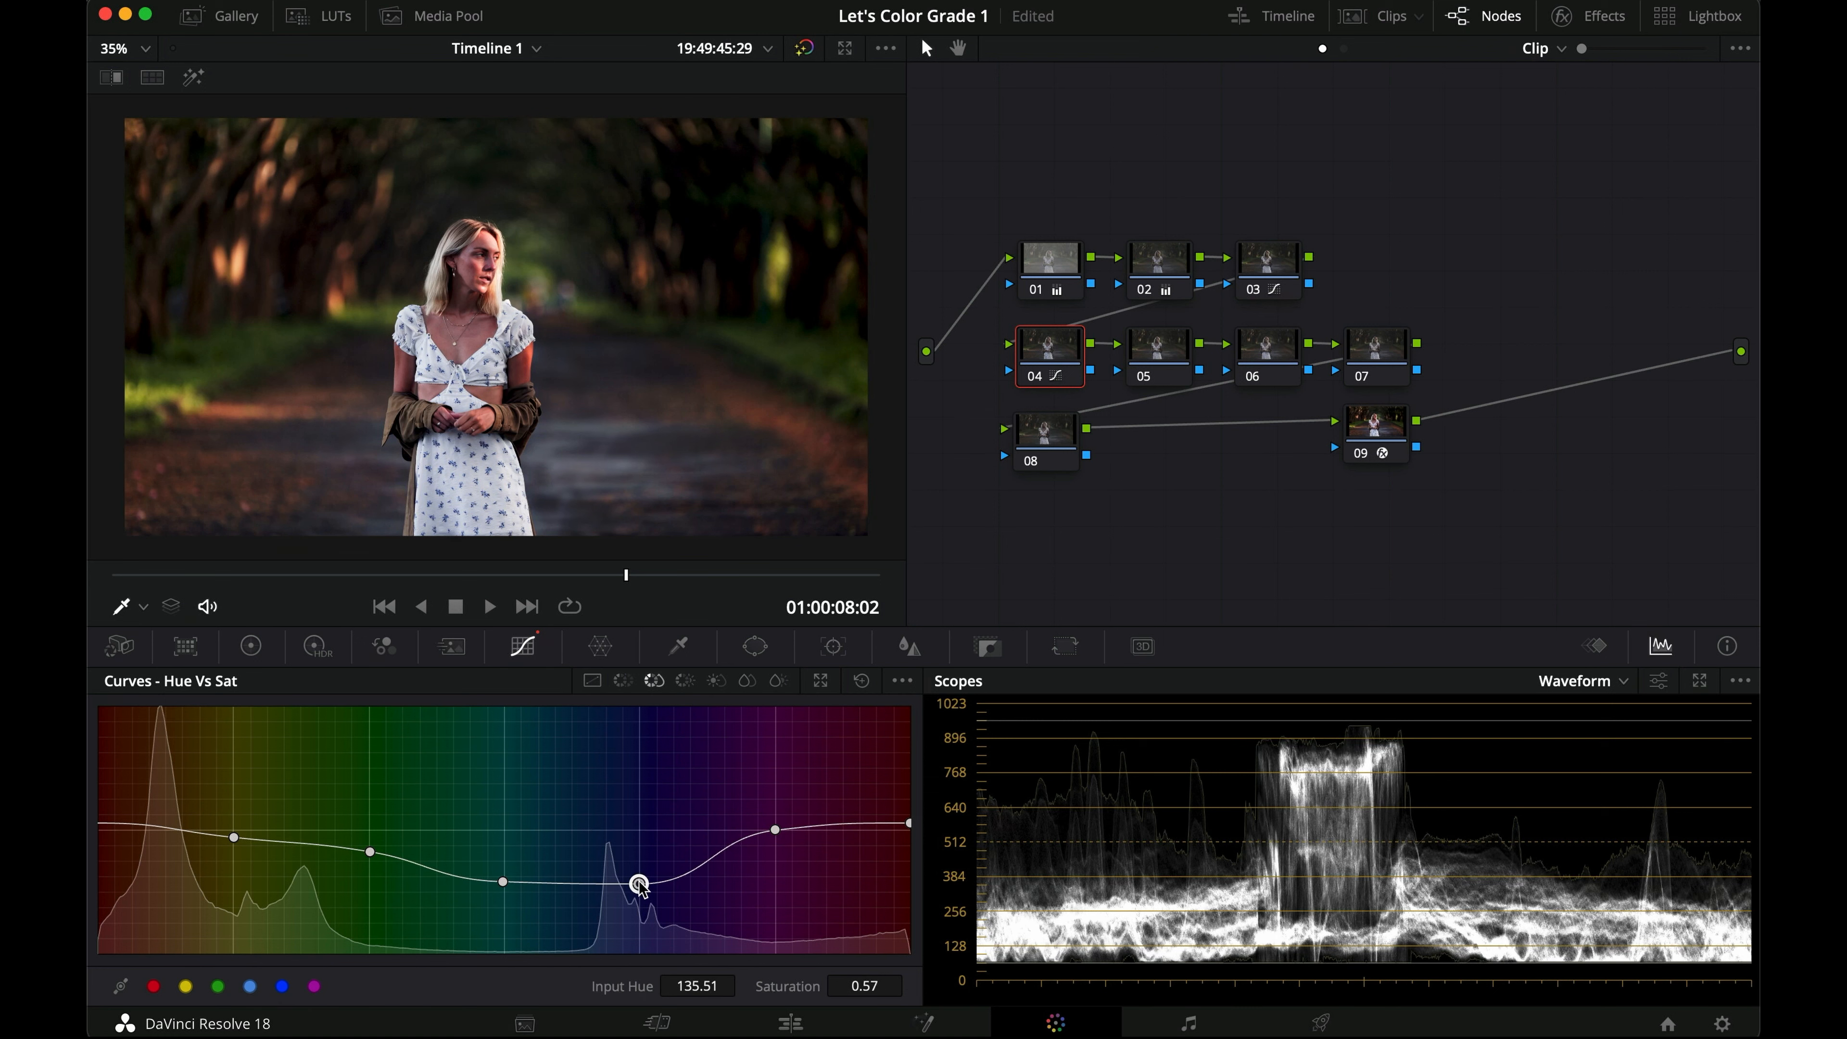
Step: View the clip full screen and toggle node 04 repeatedly to compare the image with and without its hue and saturation changes
key(super+f)
key(super+d)
key(super+d)
key(super+d)
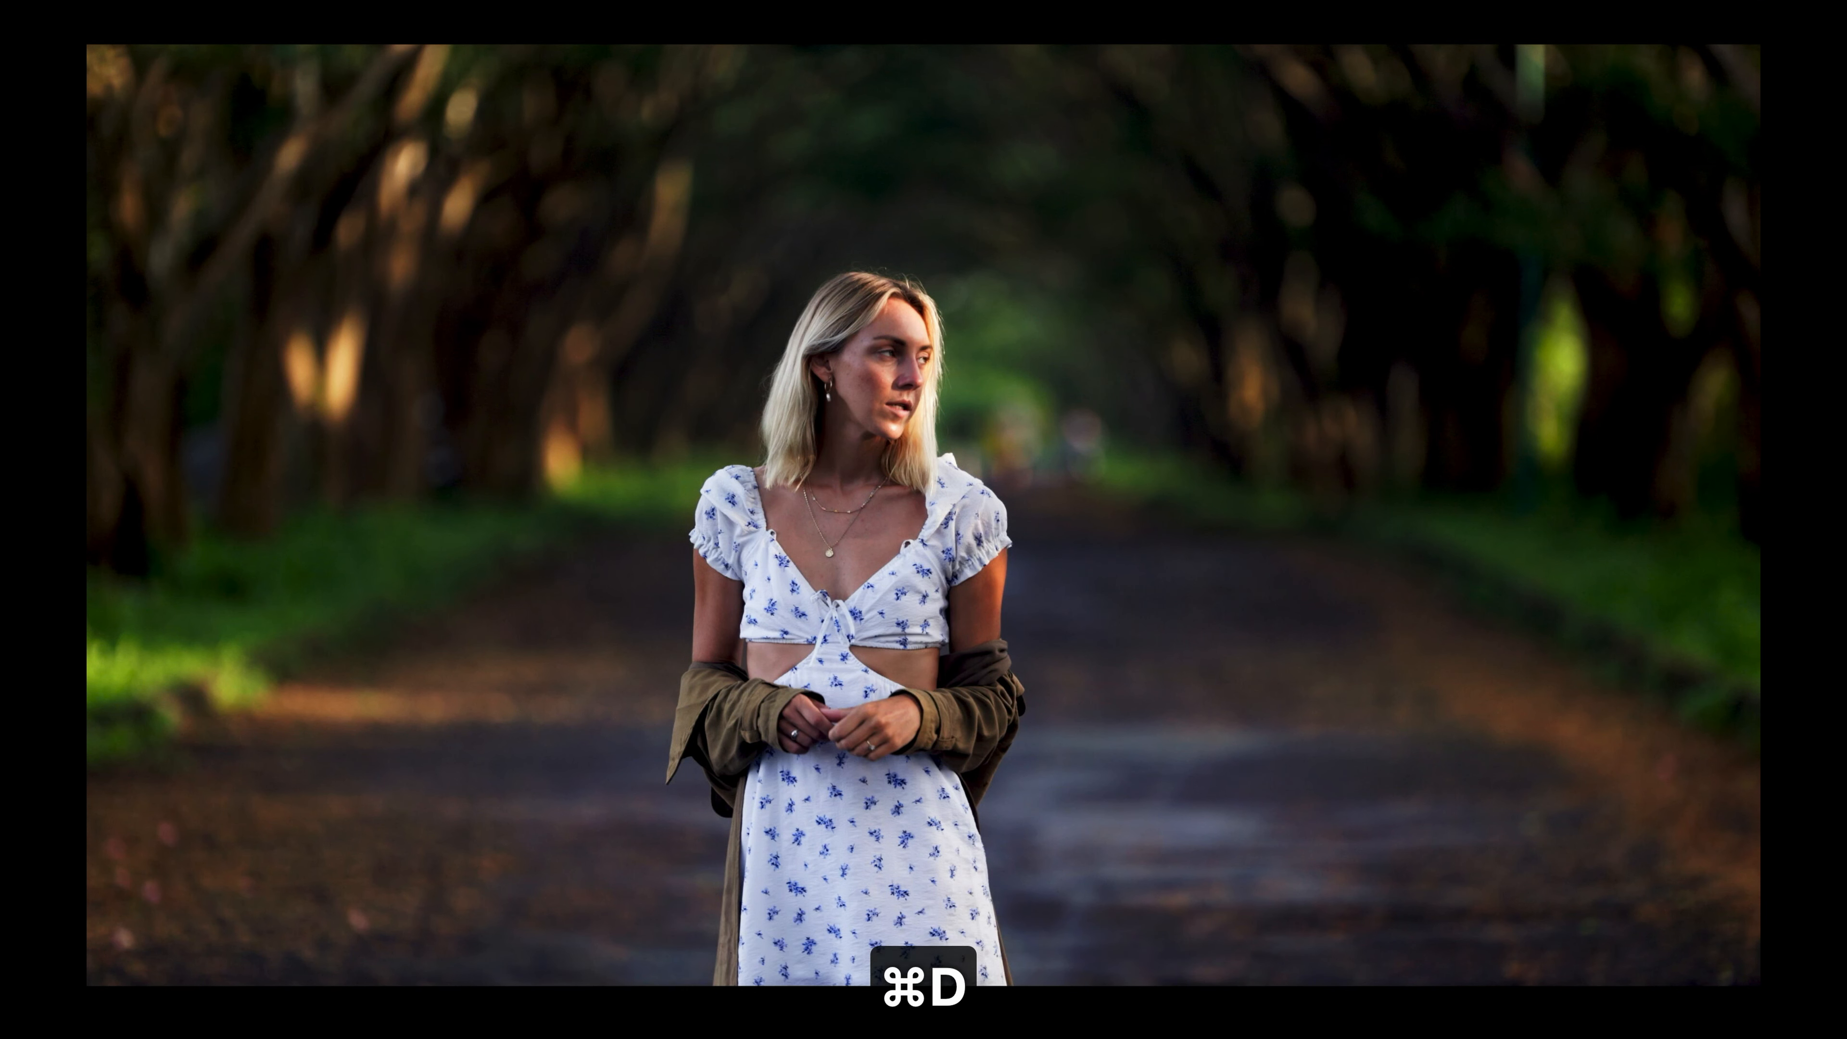
key(super+d)
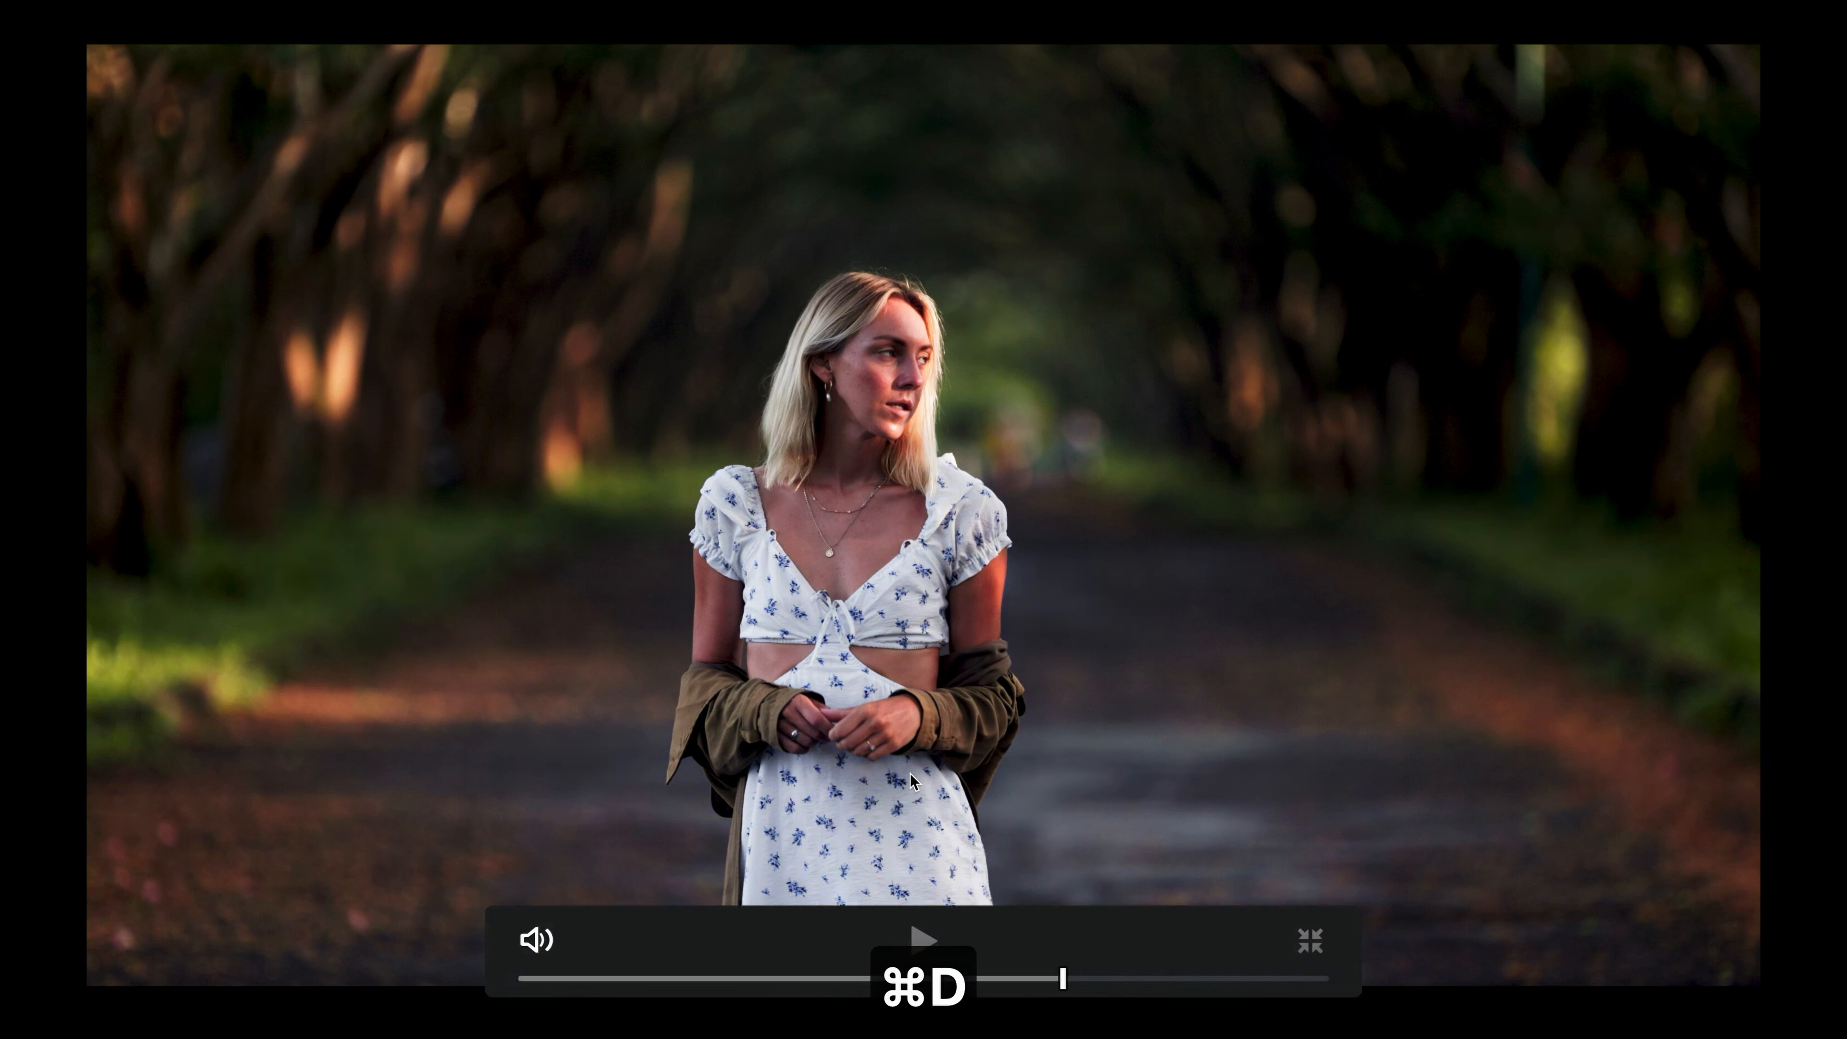
key(super+d)
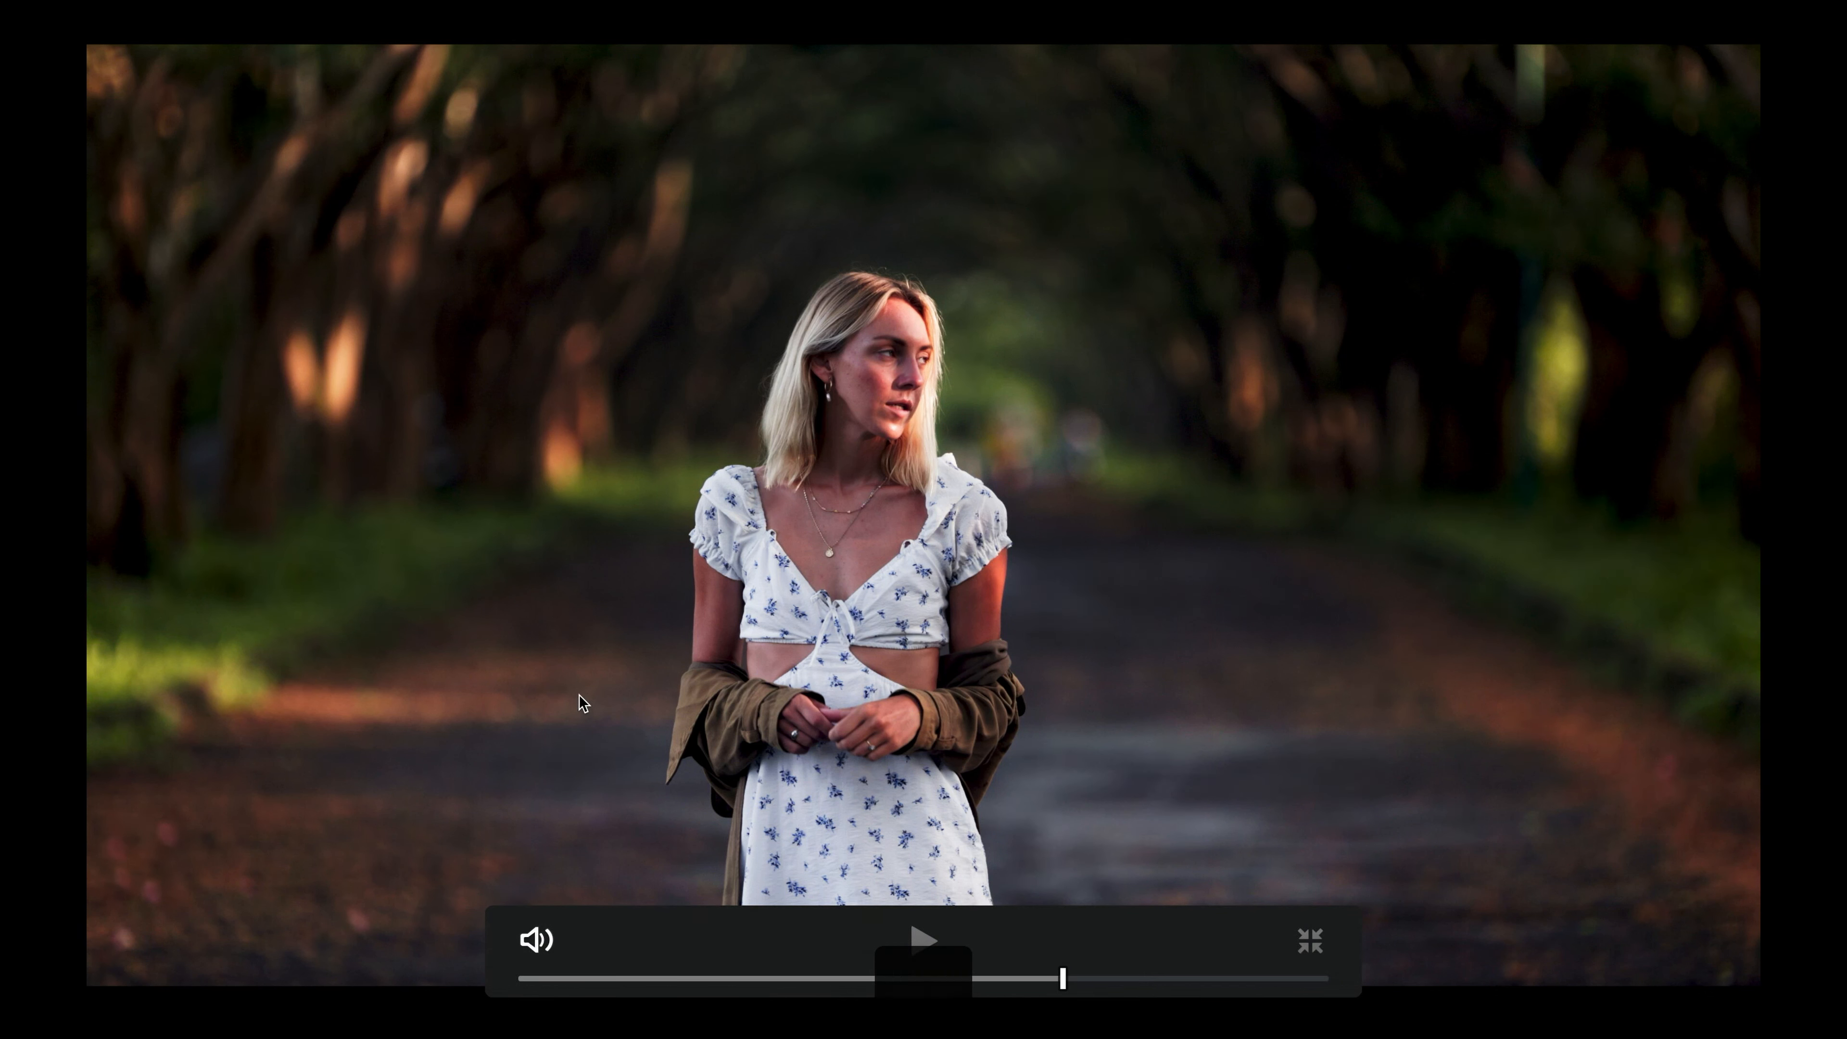
key(super+f)
Step: Add Hue Vs Lum curve points for all six colors, from red through magenta, on node 04
click(685, 681)
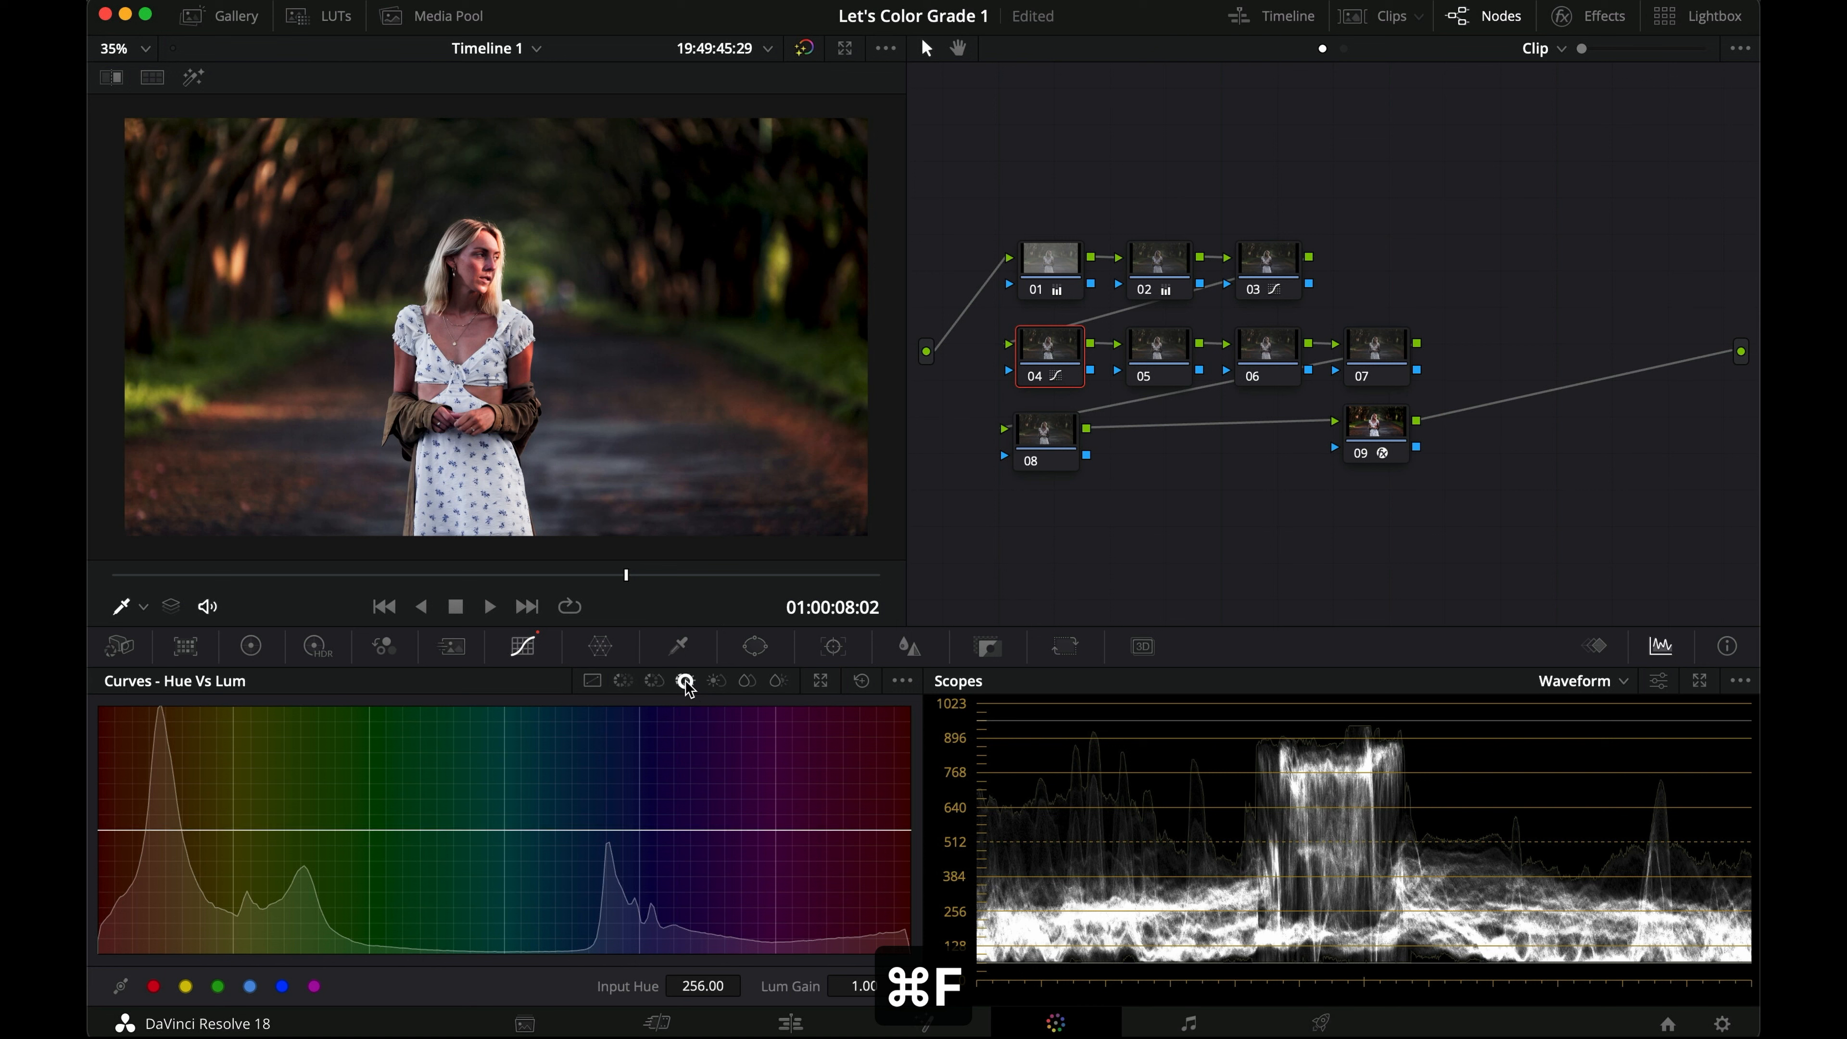
click(217, 987)
click(250, 987)
click(281, 986)
click(313, 988)
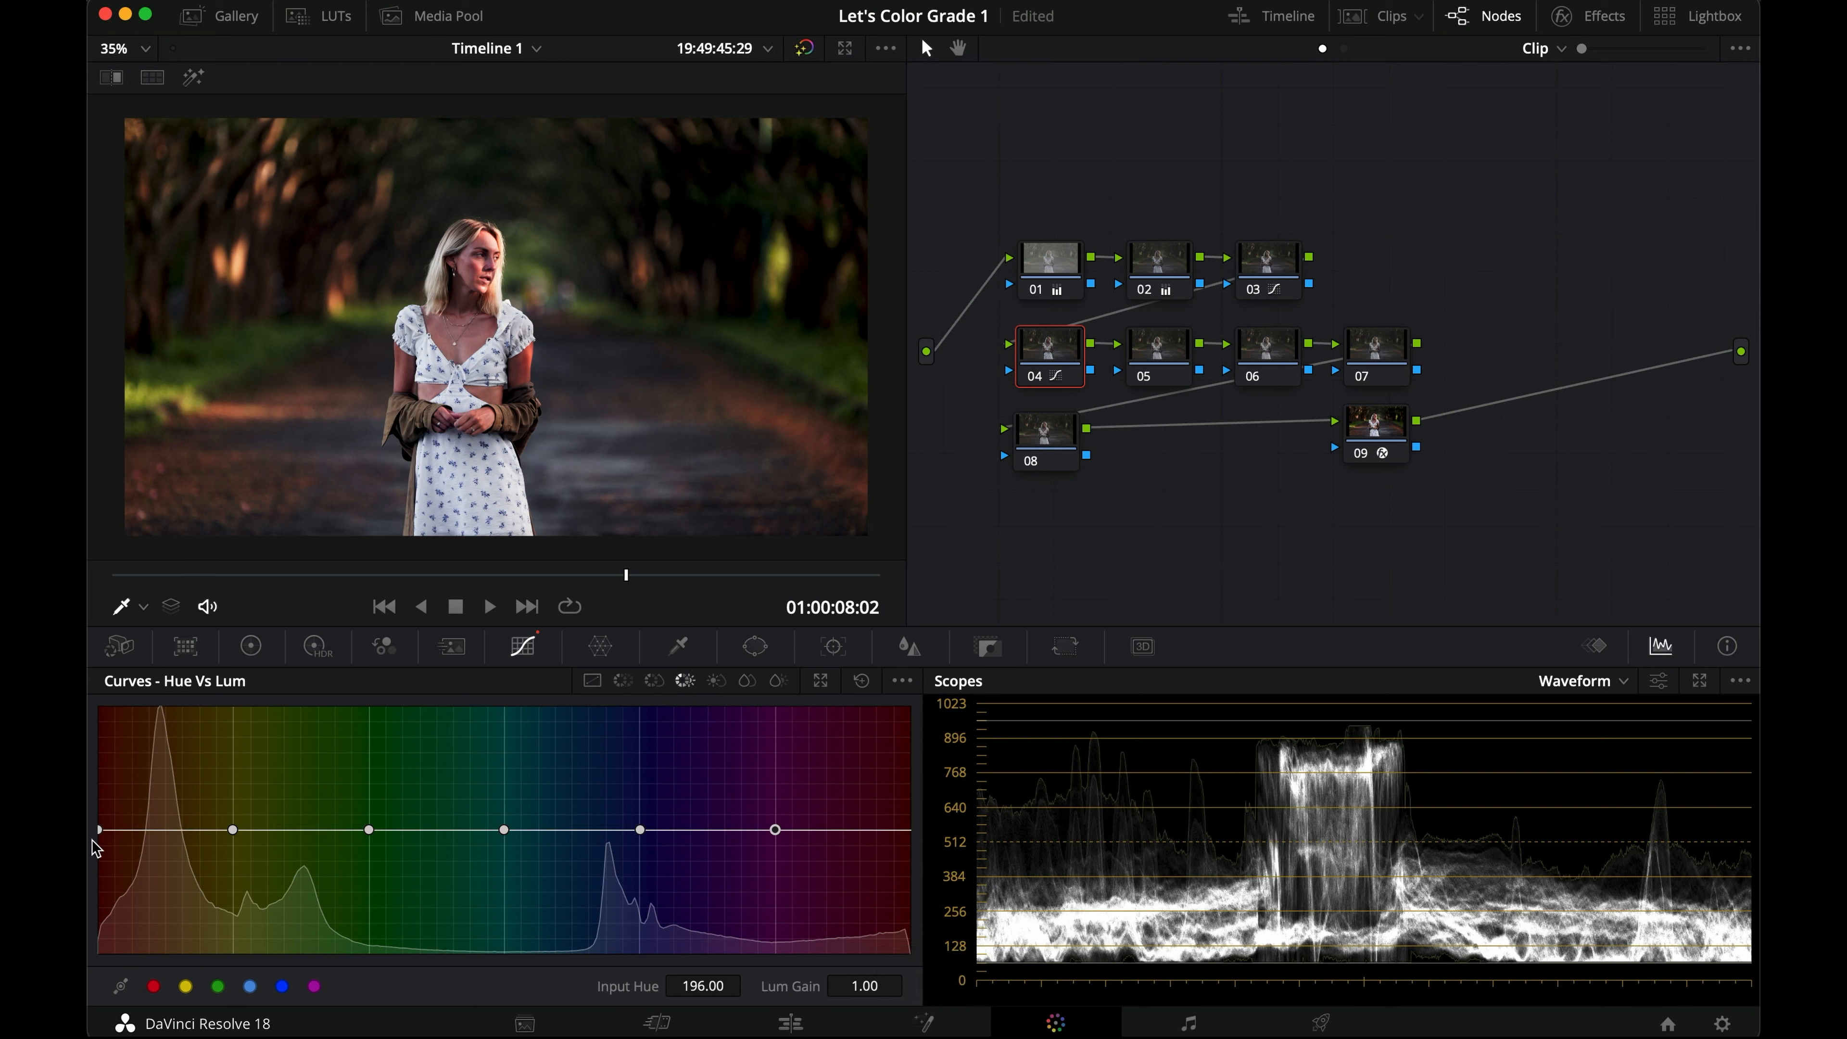
Step: On the Hue Vs Lum curve, raise the red and yellow points to 1.16 lum gain and lower the green point to 0.68
drag(99, 829, 99, 810)
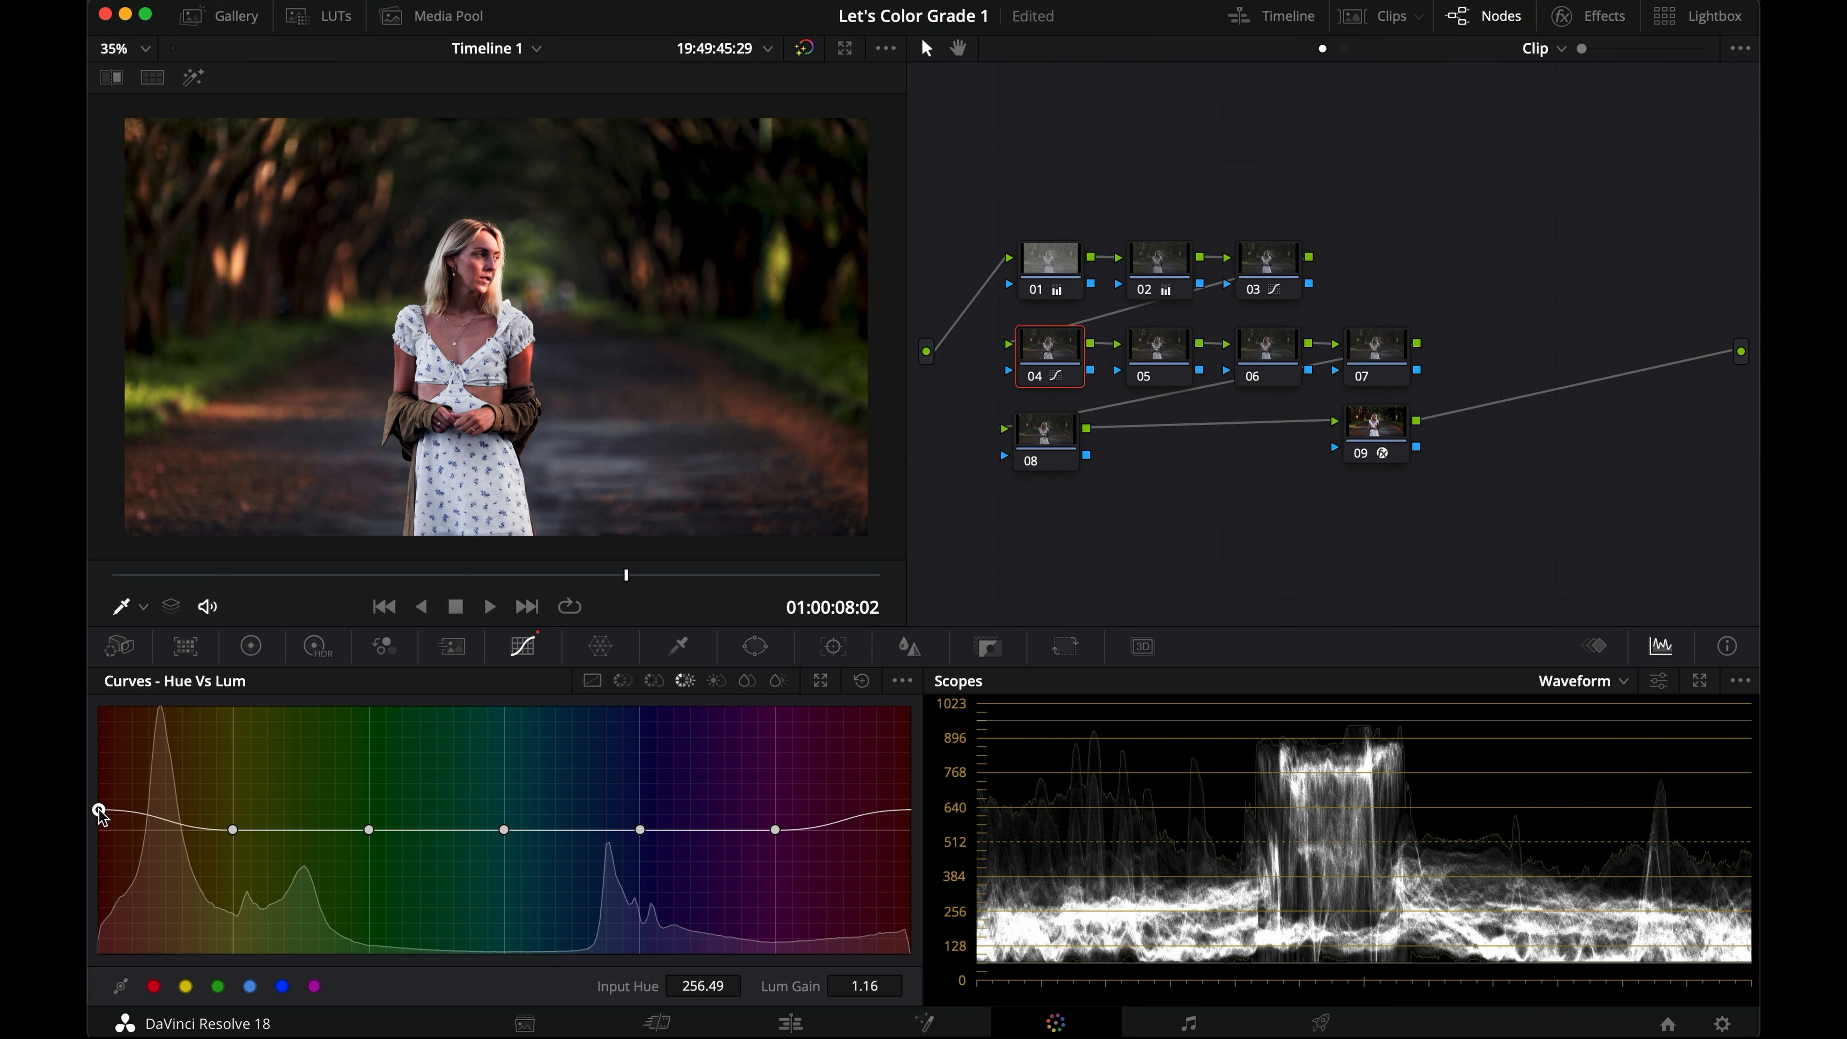
drag(232, 831, 232, 813)
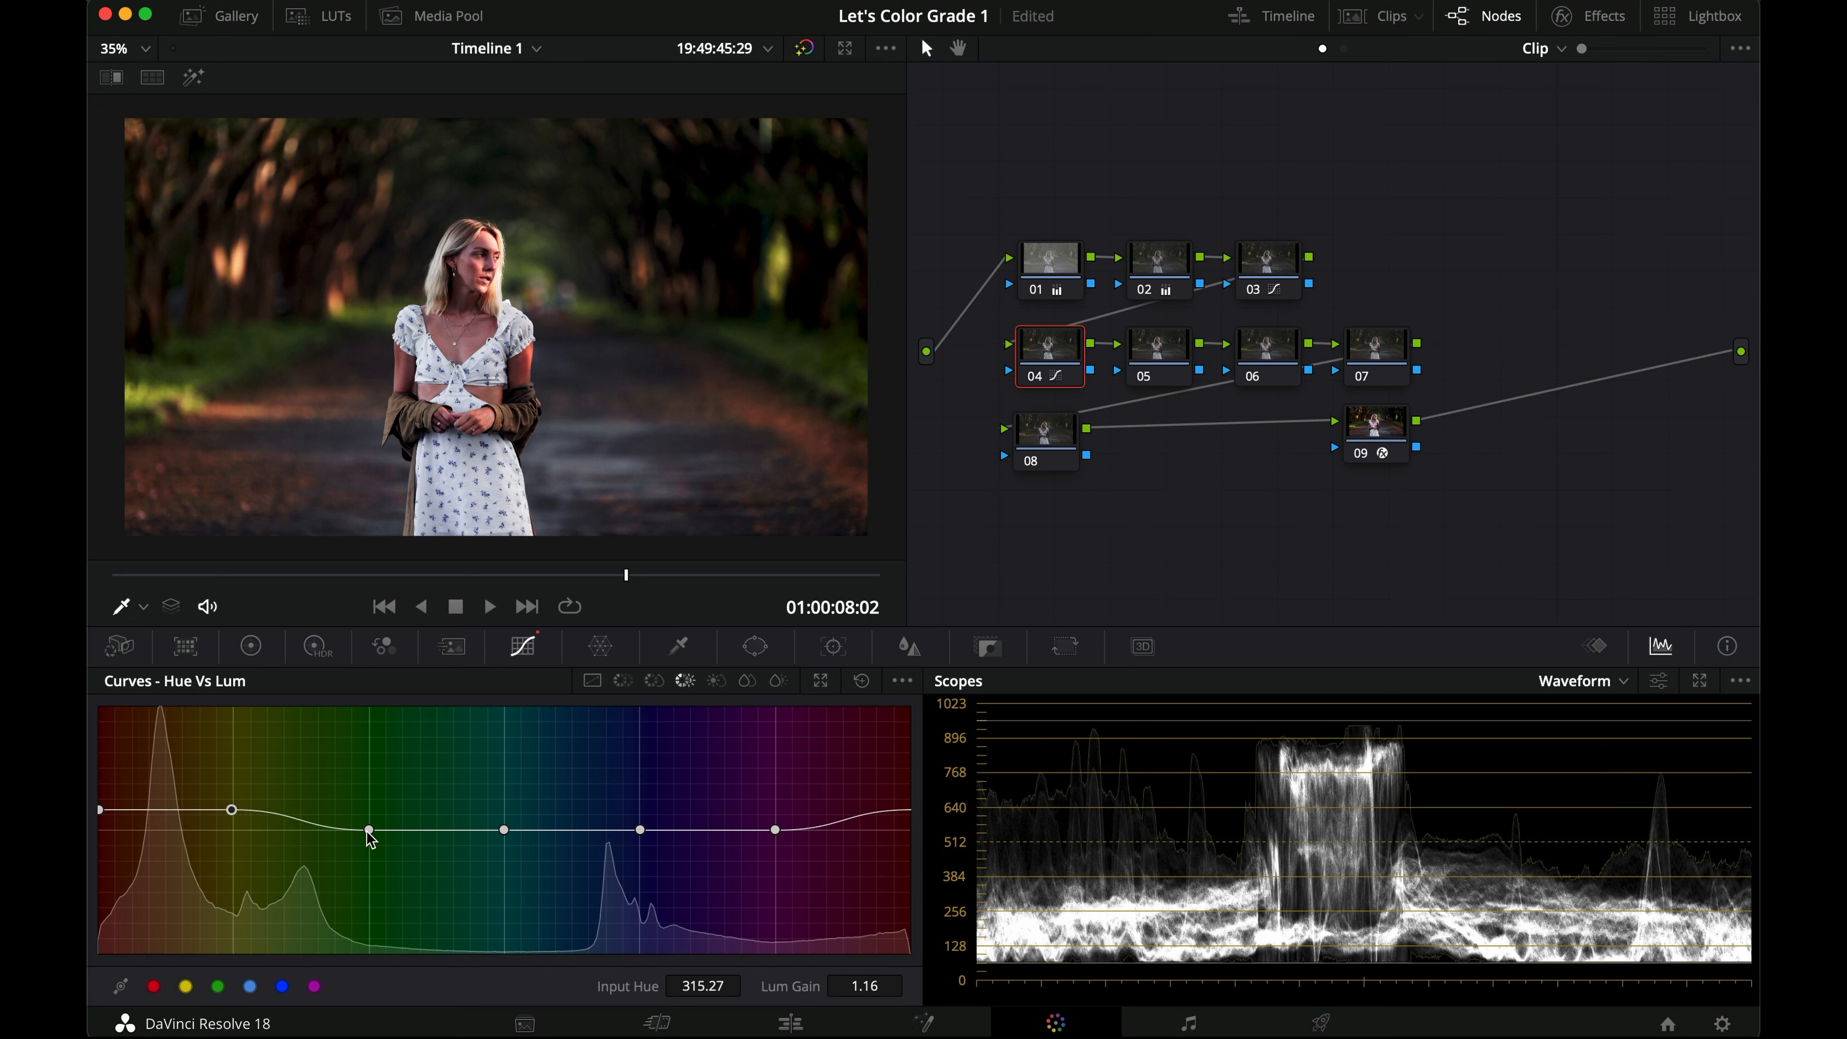
drag(367, 831, 368, 872)
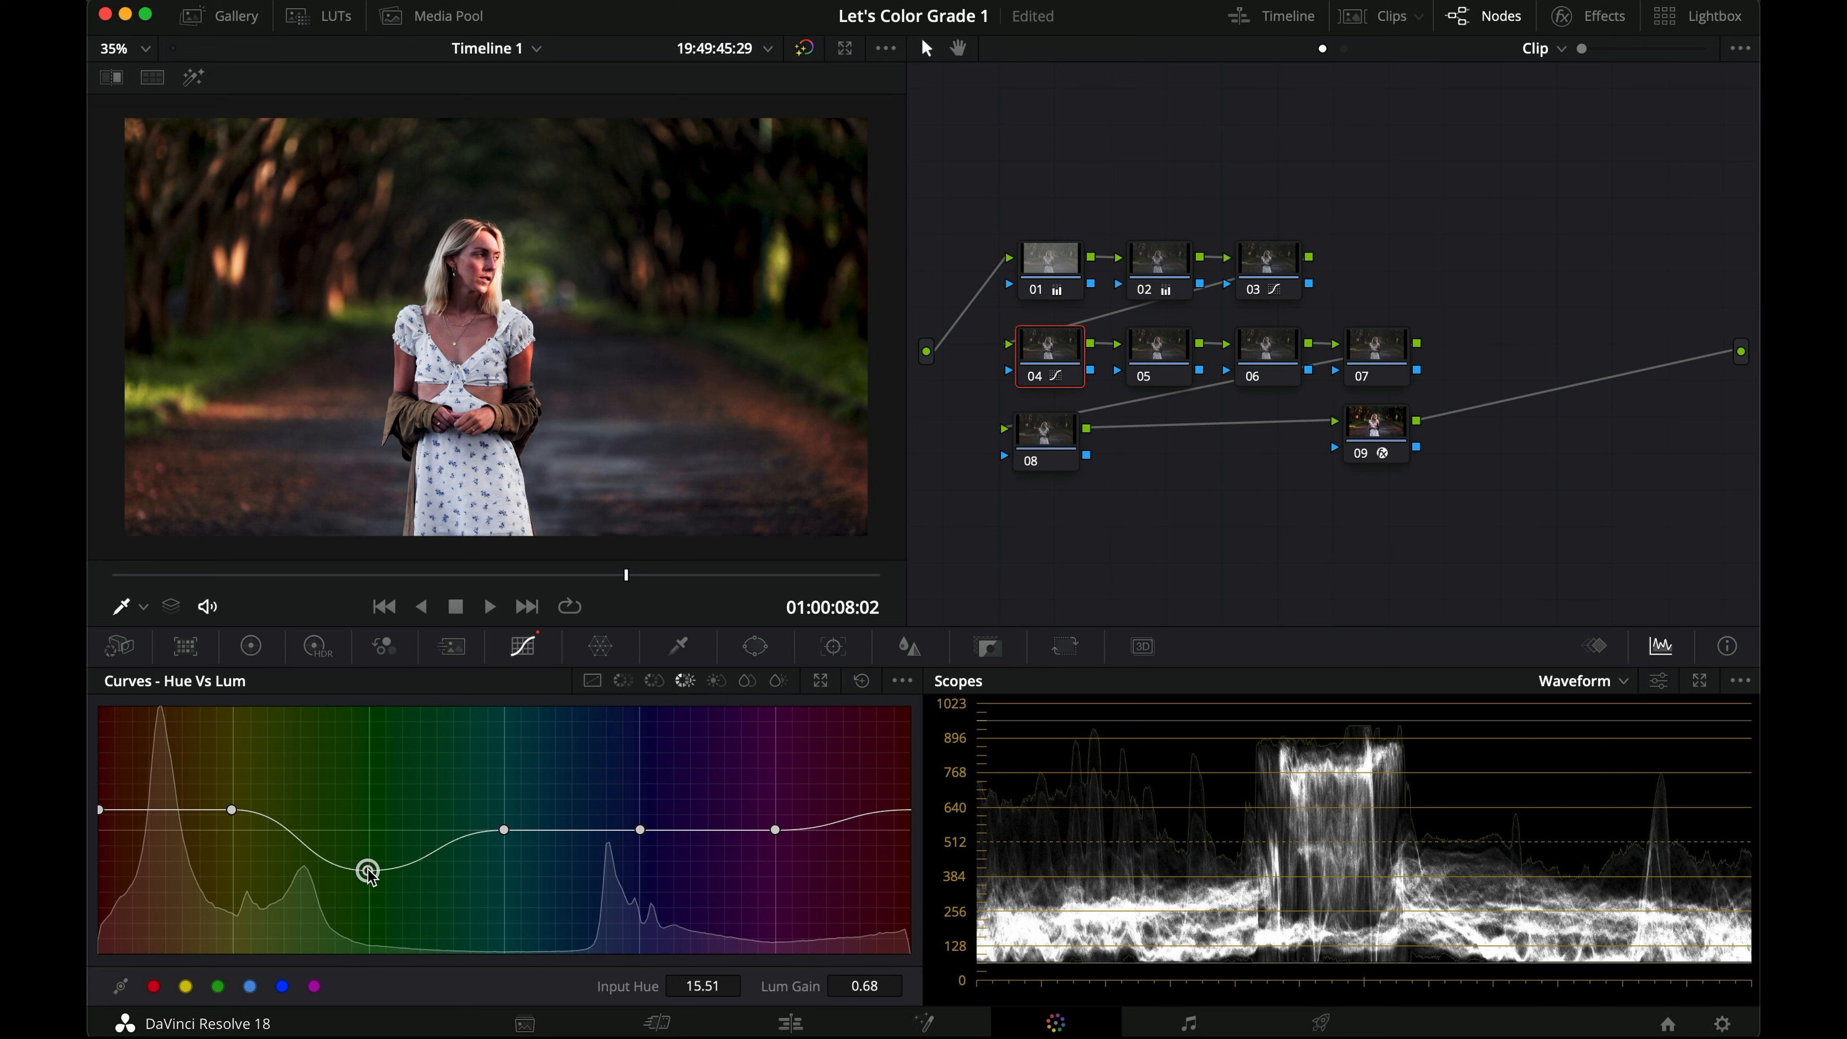
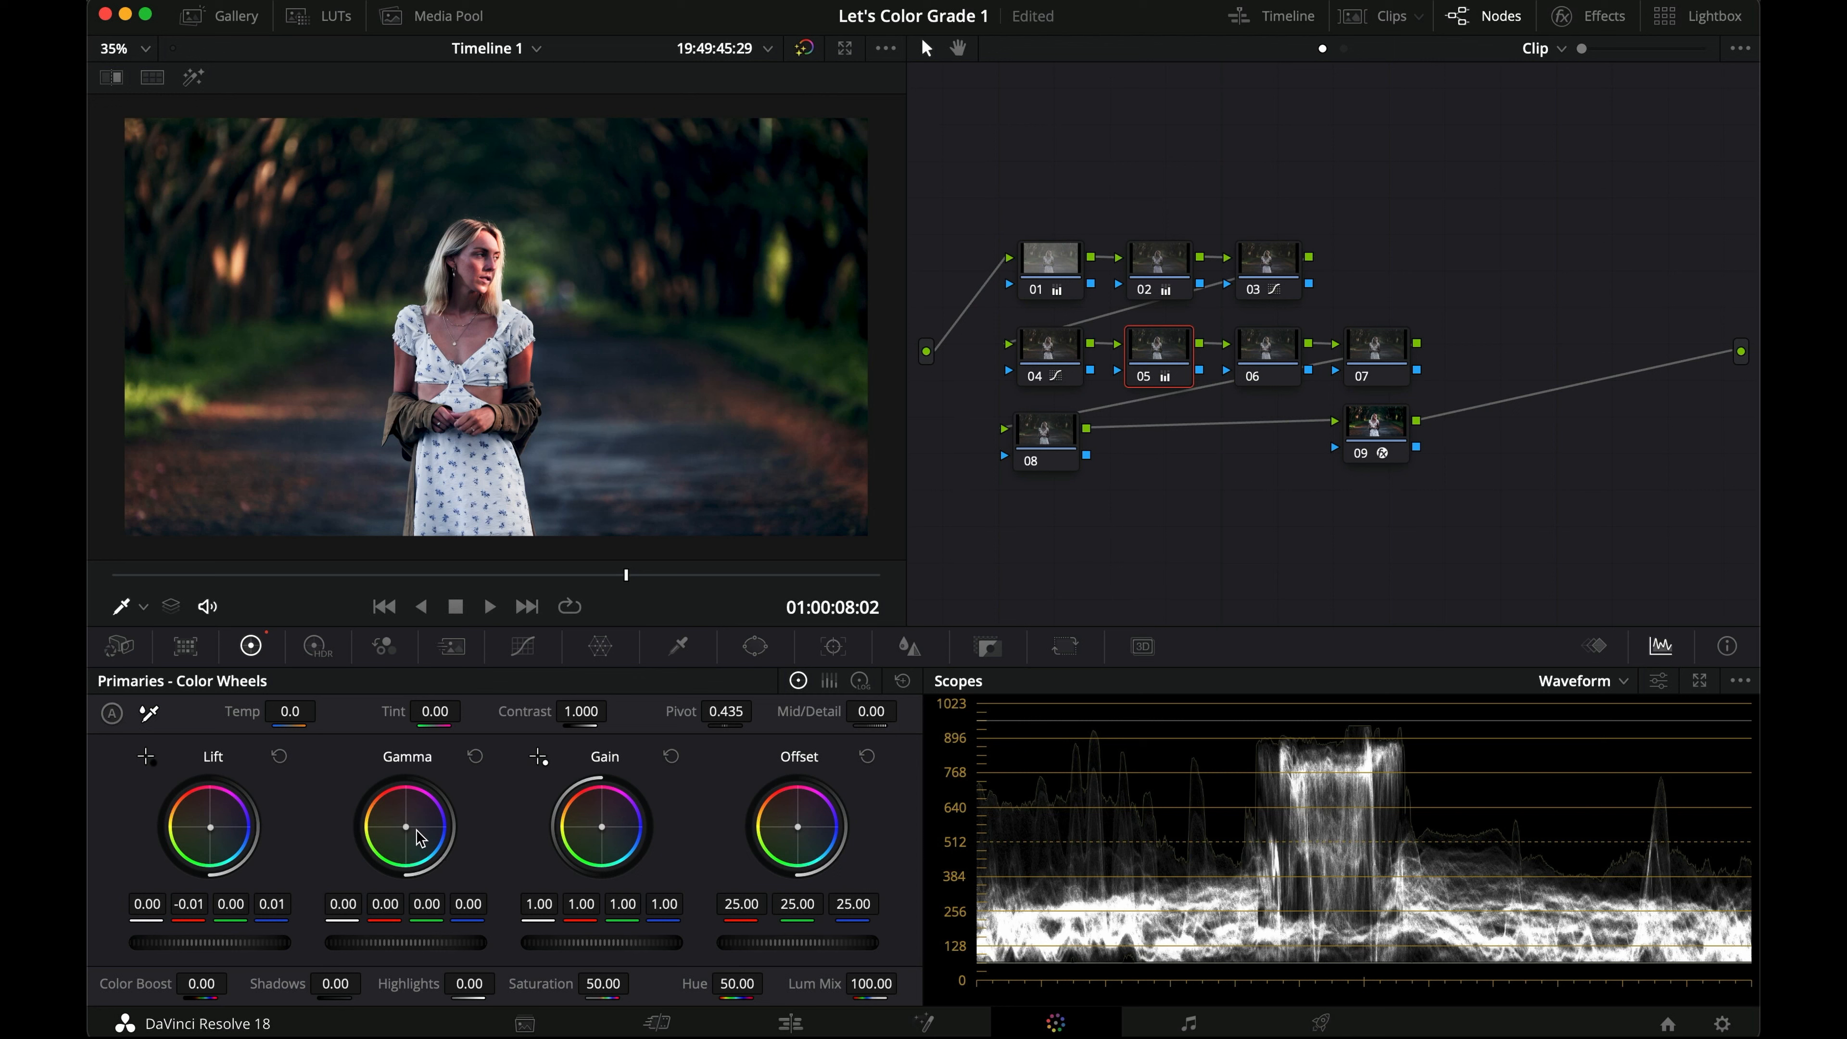
Step: On node 05, warm the Gamma to red 0.01 and blue -0.01, warm the Gain to 1.06, 0.99, 0.93, and fine-tune the Lift color balance
drag(405, 828, 394, 820)
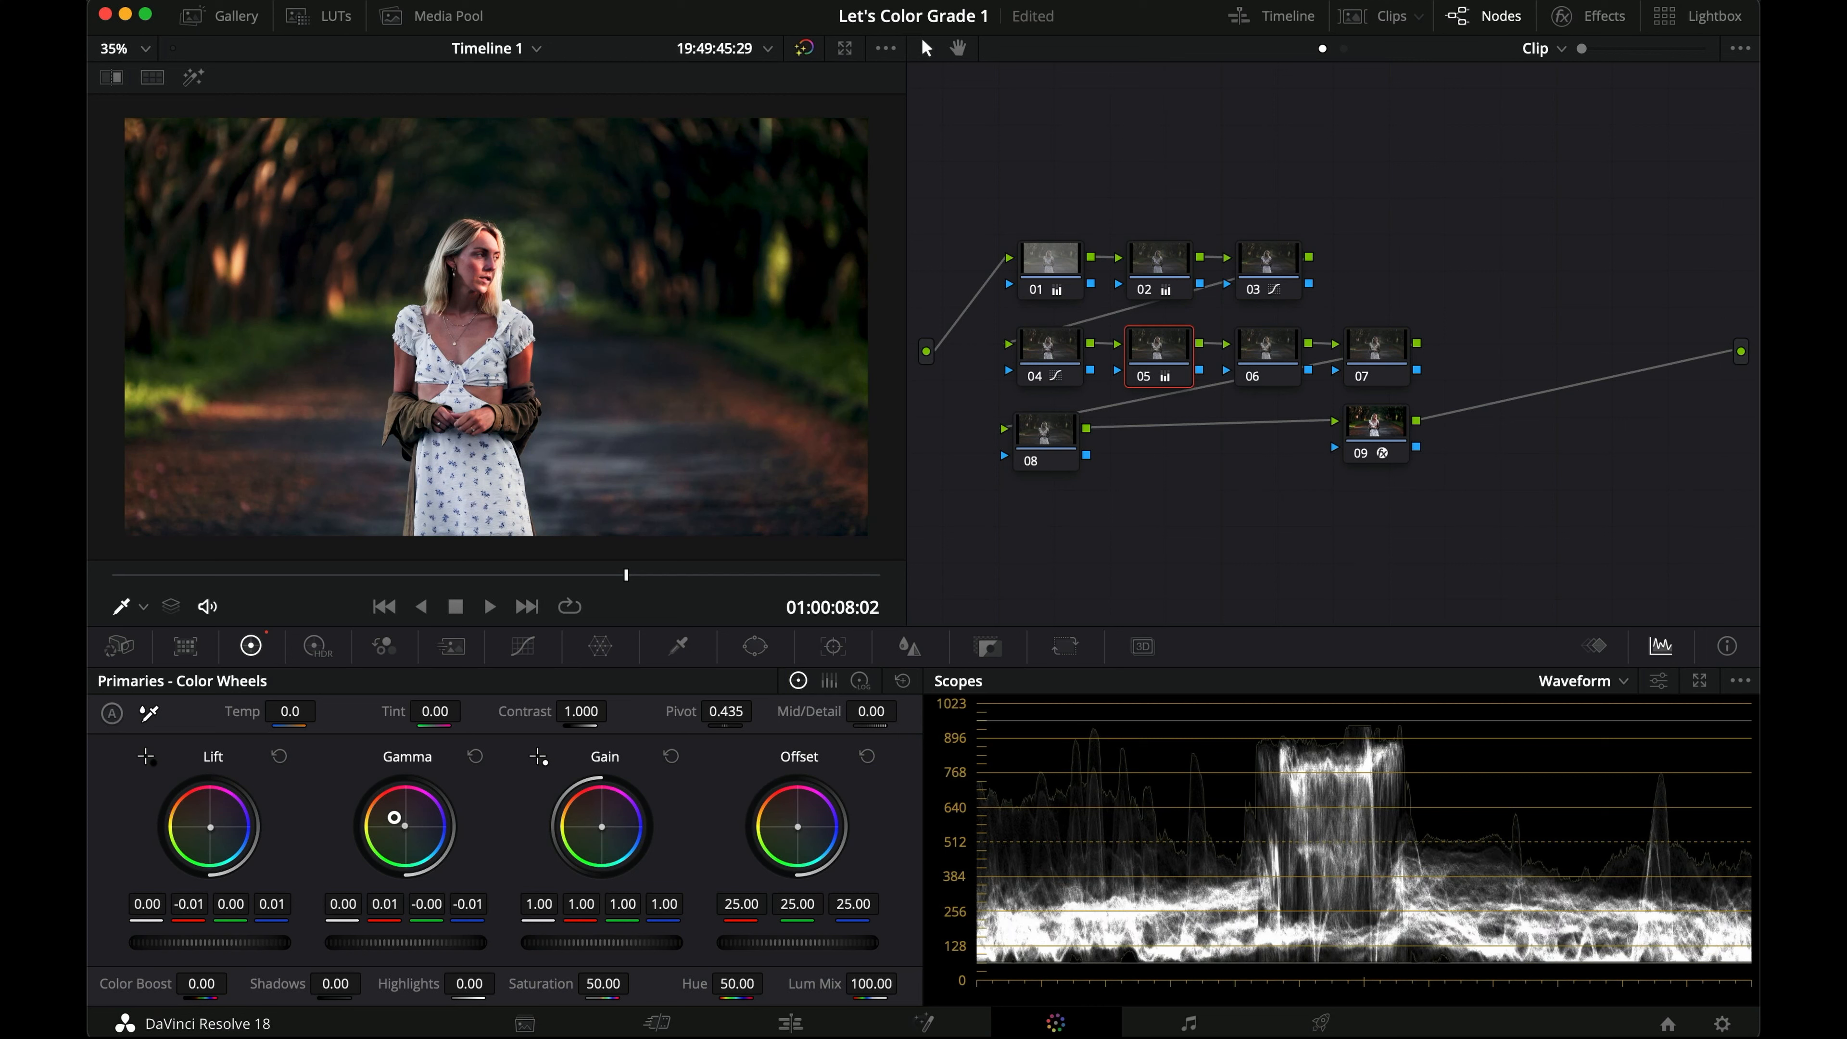
drag(394, 818, 394, 819)
drag(602, 826, 588, 813)
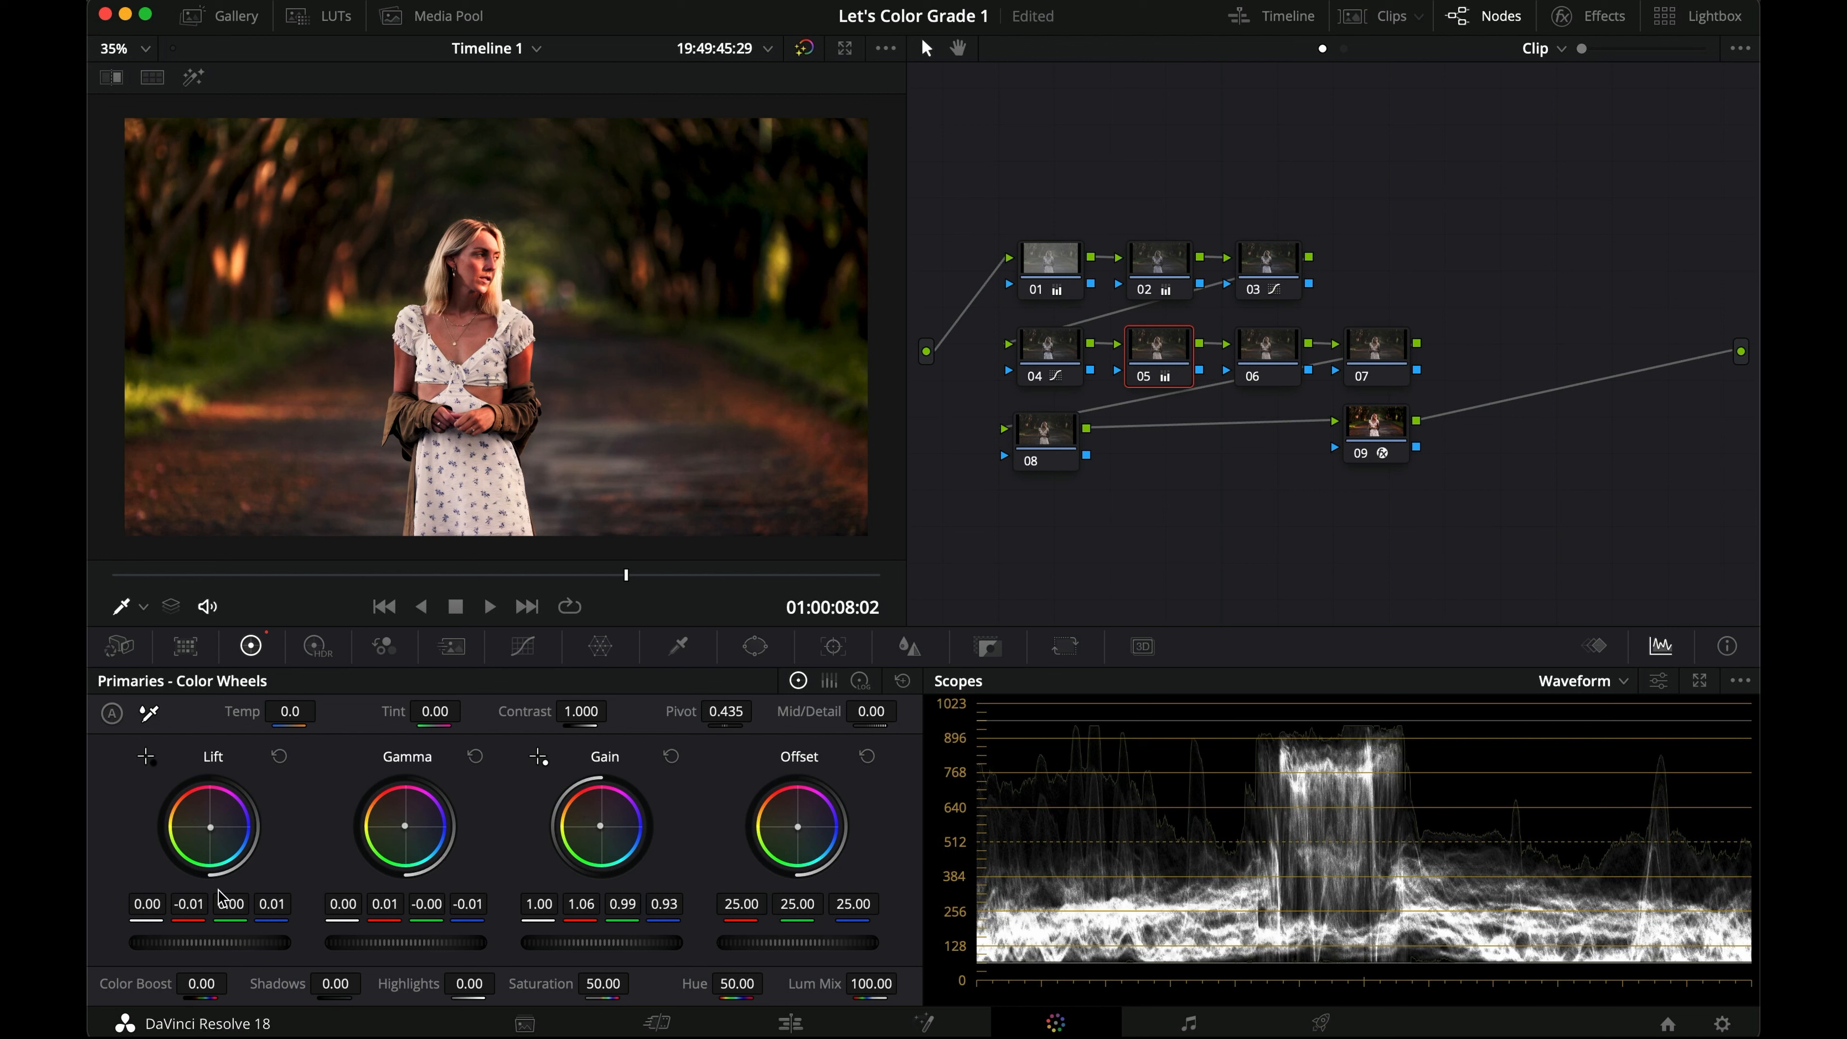
drag(209, 829, 209, 833)
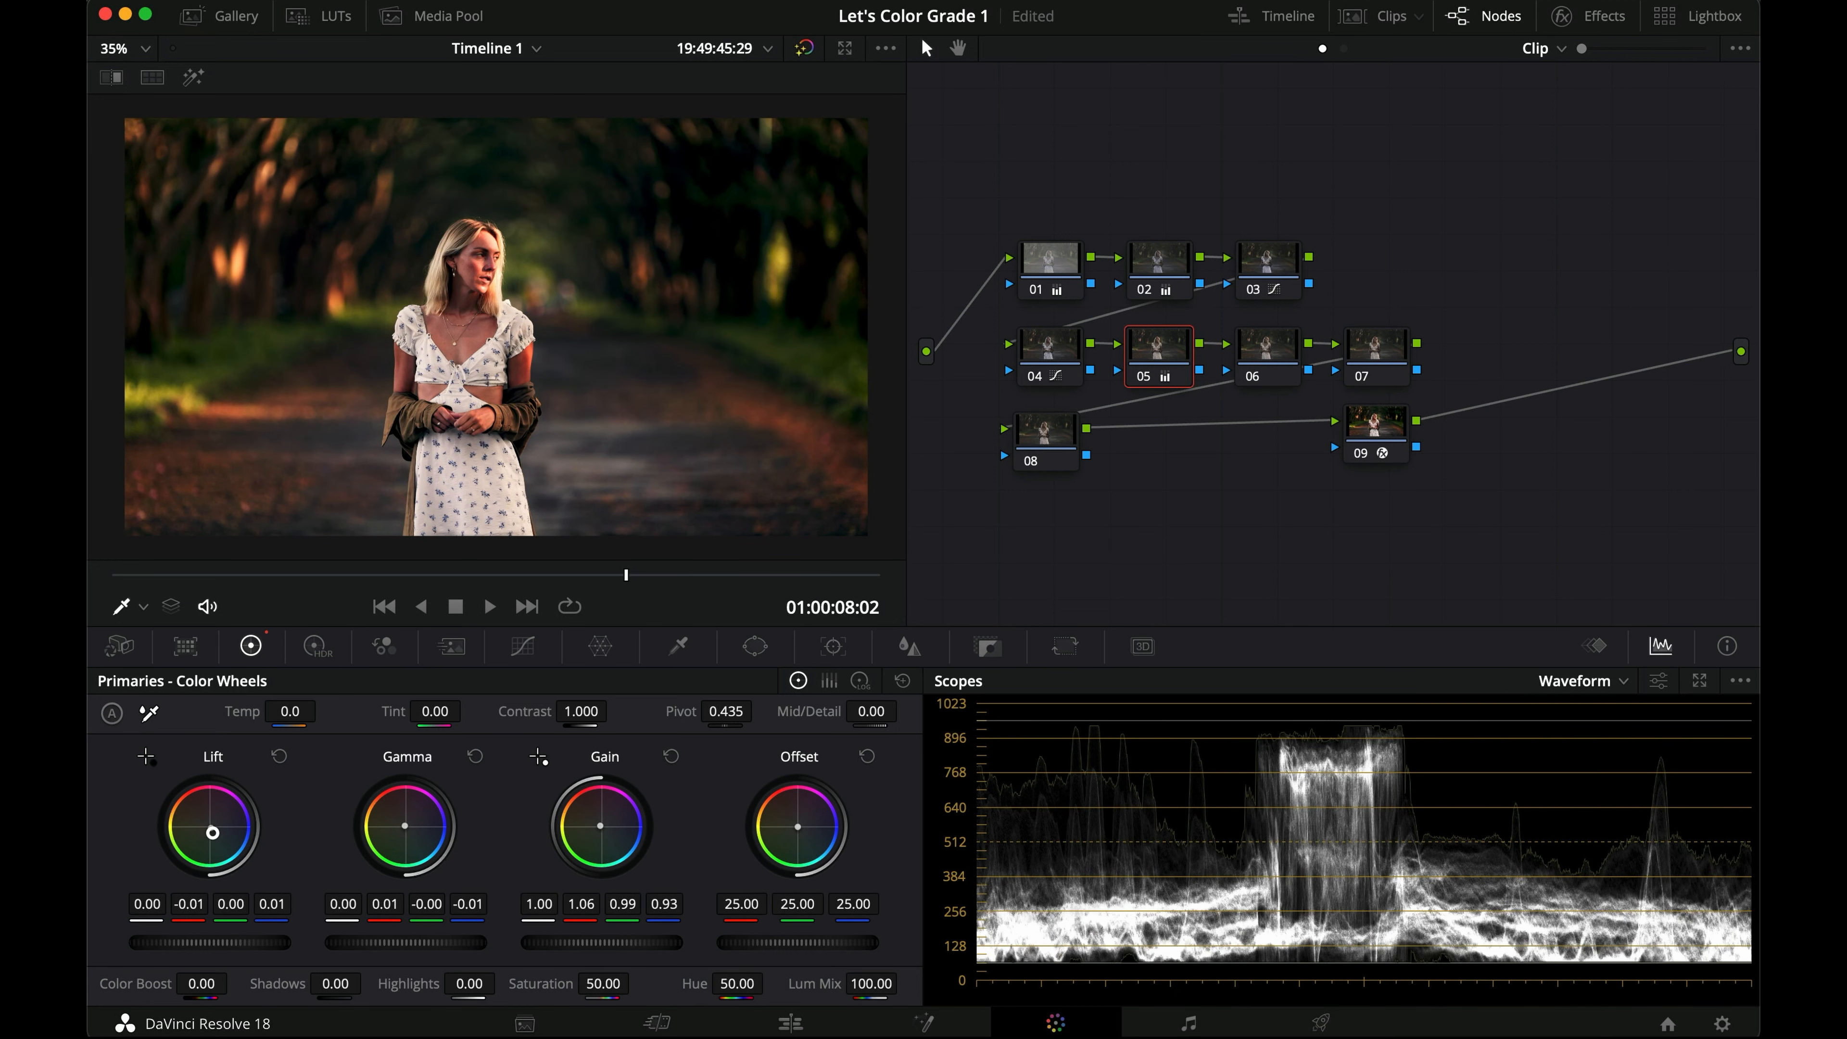
Step: View the clip full screen and toggle node 05 to compare the image with and without the color wheel adjustments
key(super+f)
key(super+d)
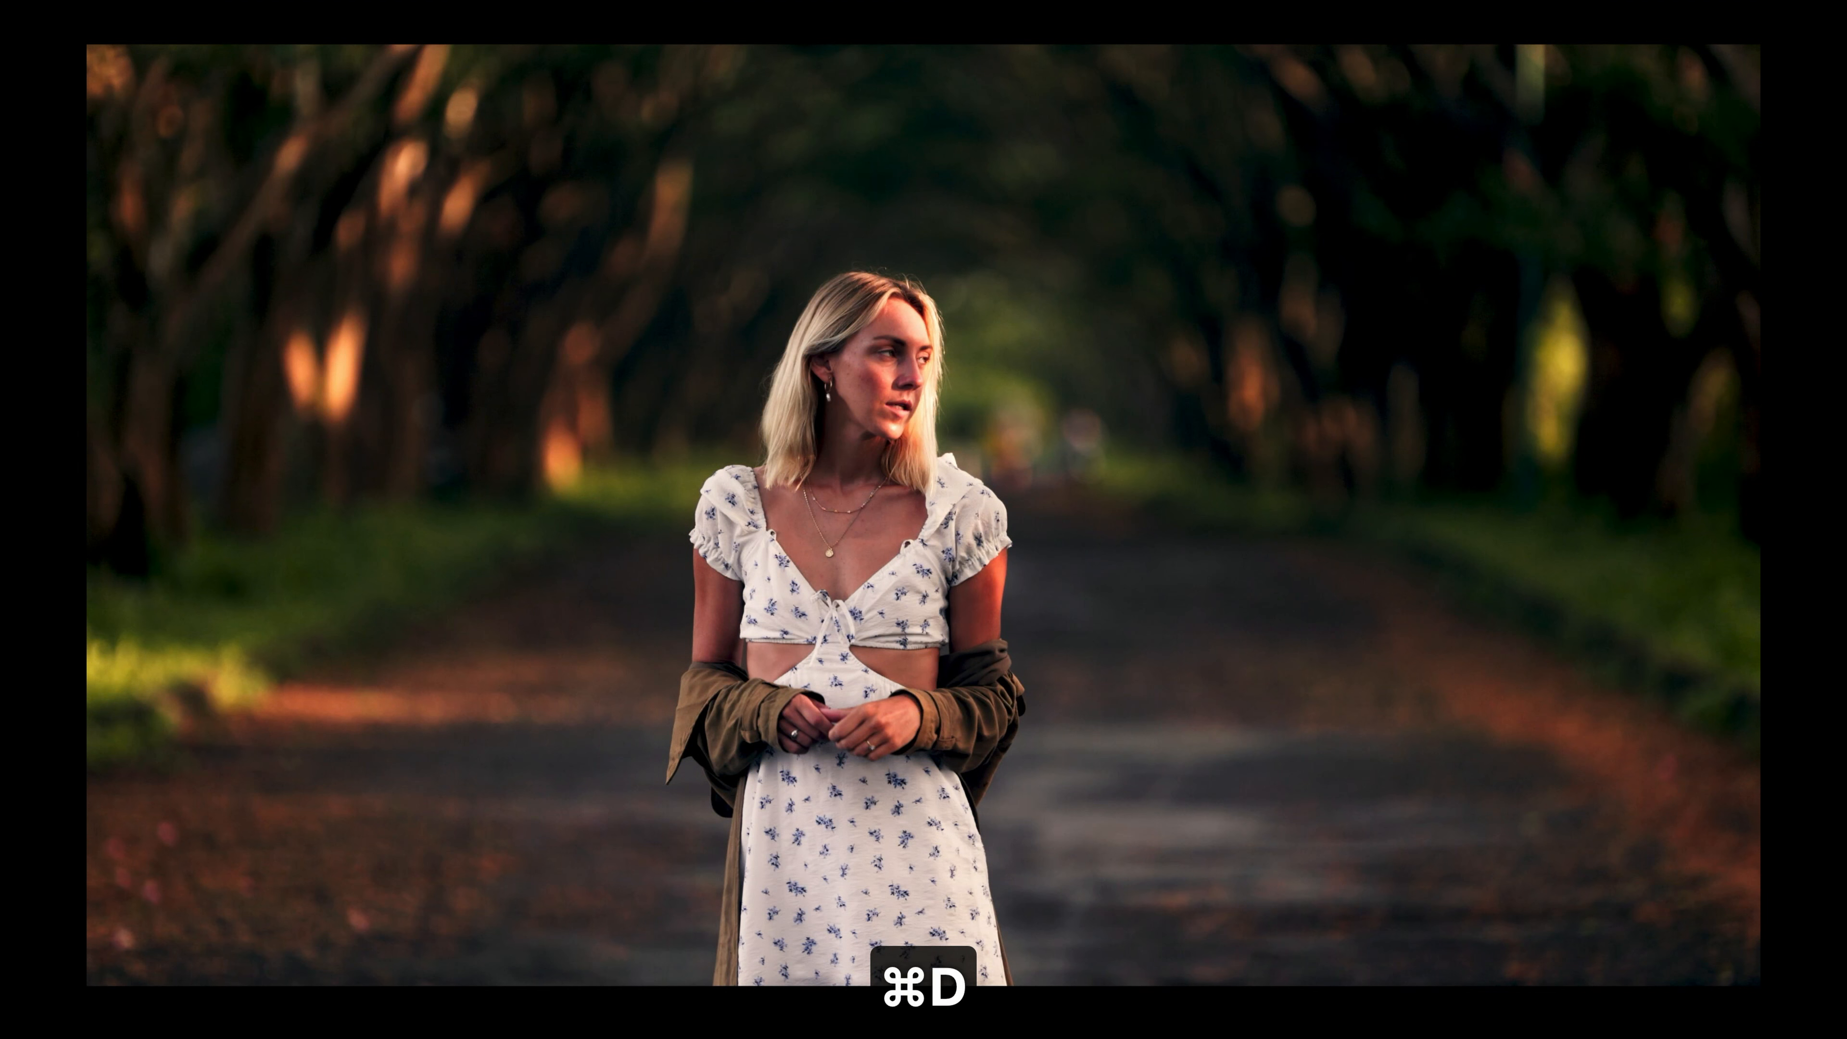
key(super+d)
key(super+d)
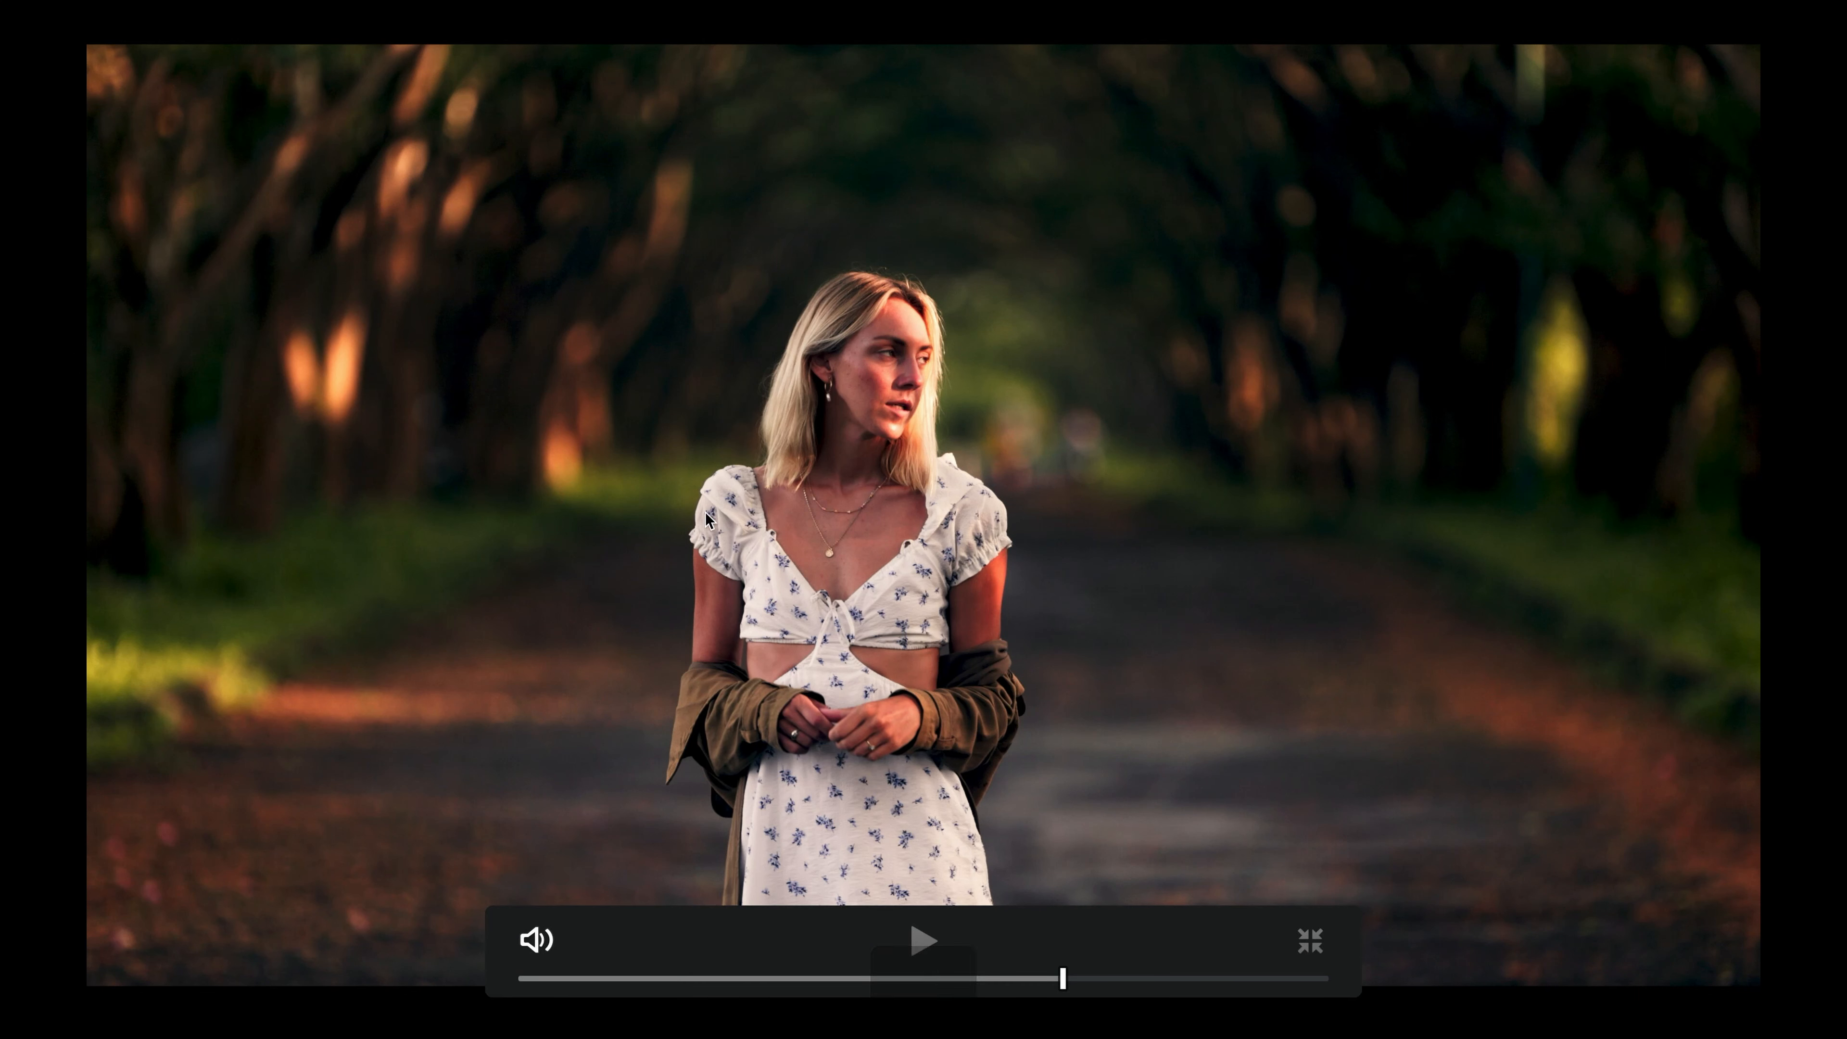
key(super+d)
key(super+d)
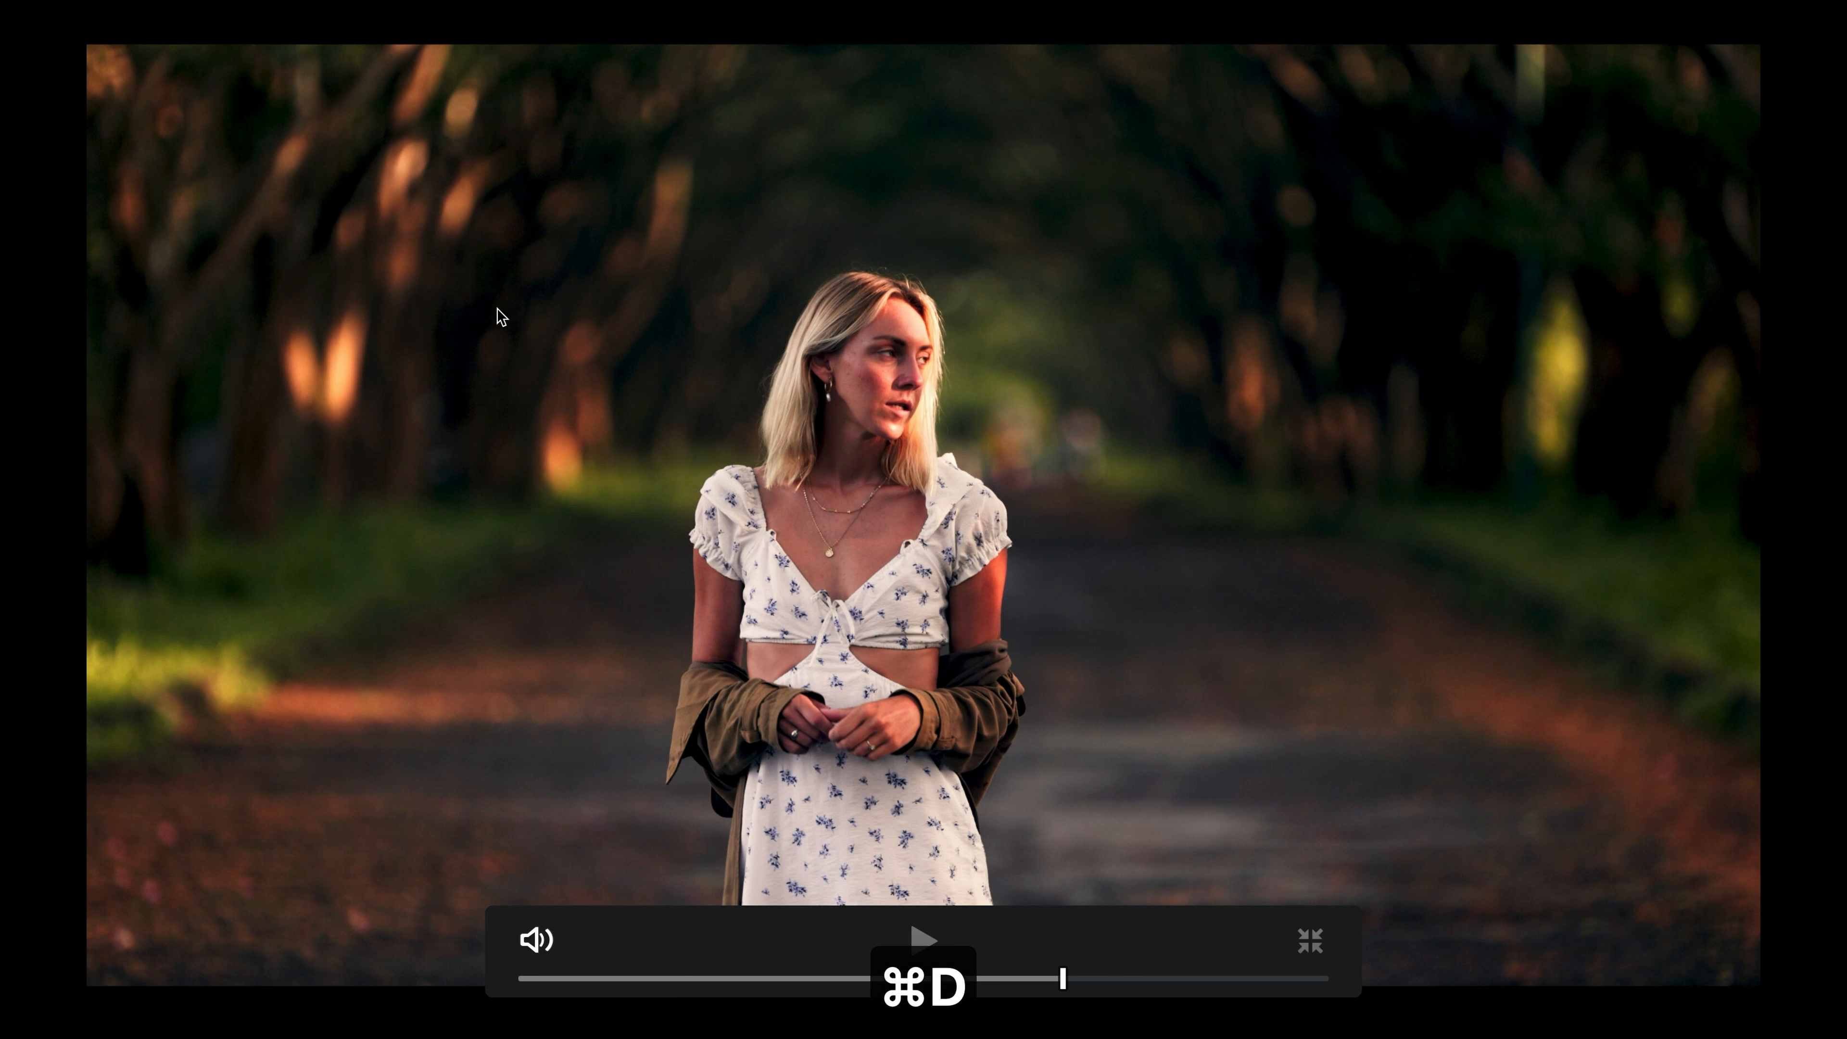
key(super+f)
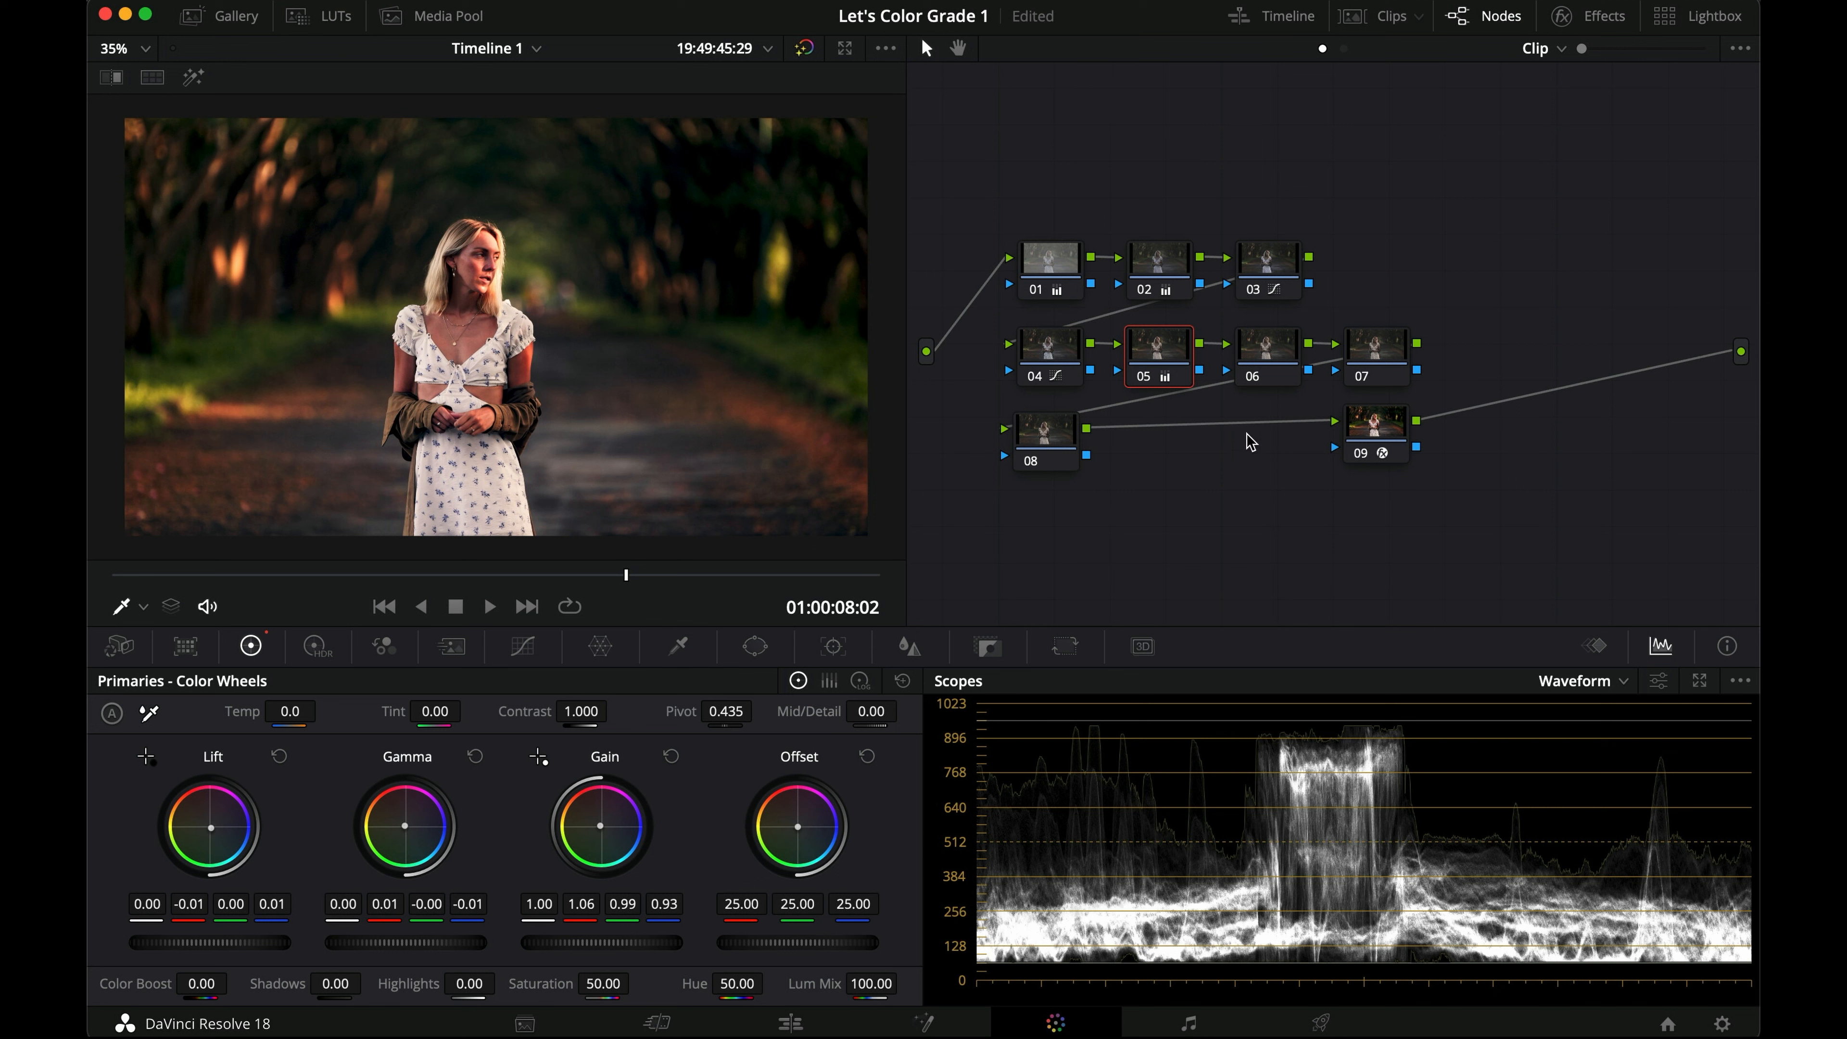
Step: On node 06, use the Color Warper to push the outer red point to about hue 0.99, saturation 1.31, and yellow to hue 0.86, saturation 1.05
click(1268, 352)
click(602, 648)
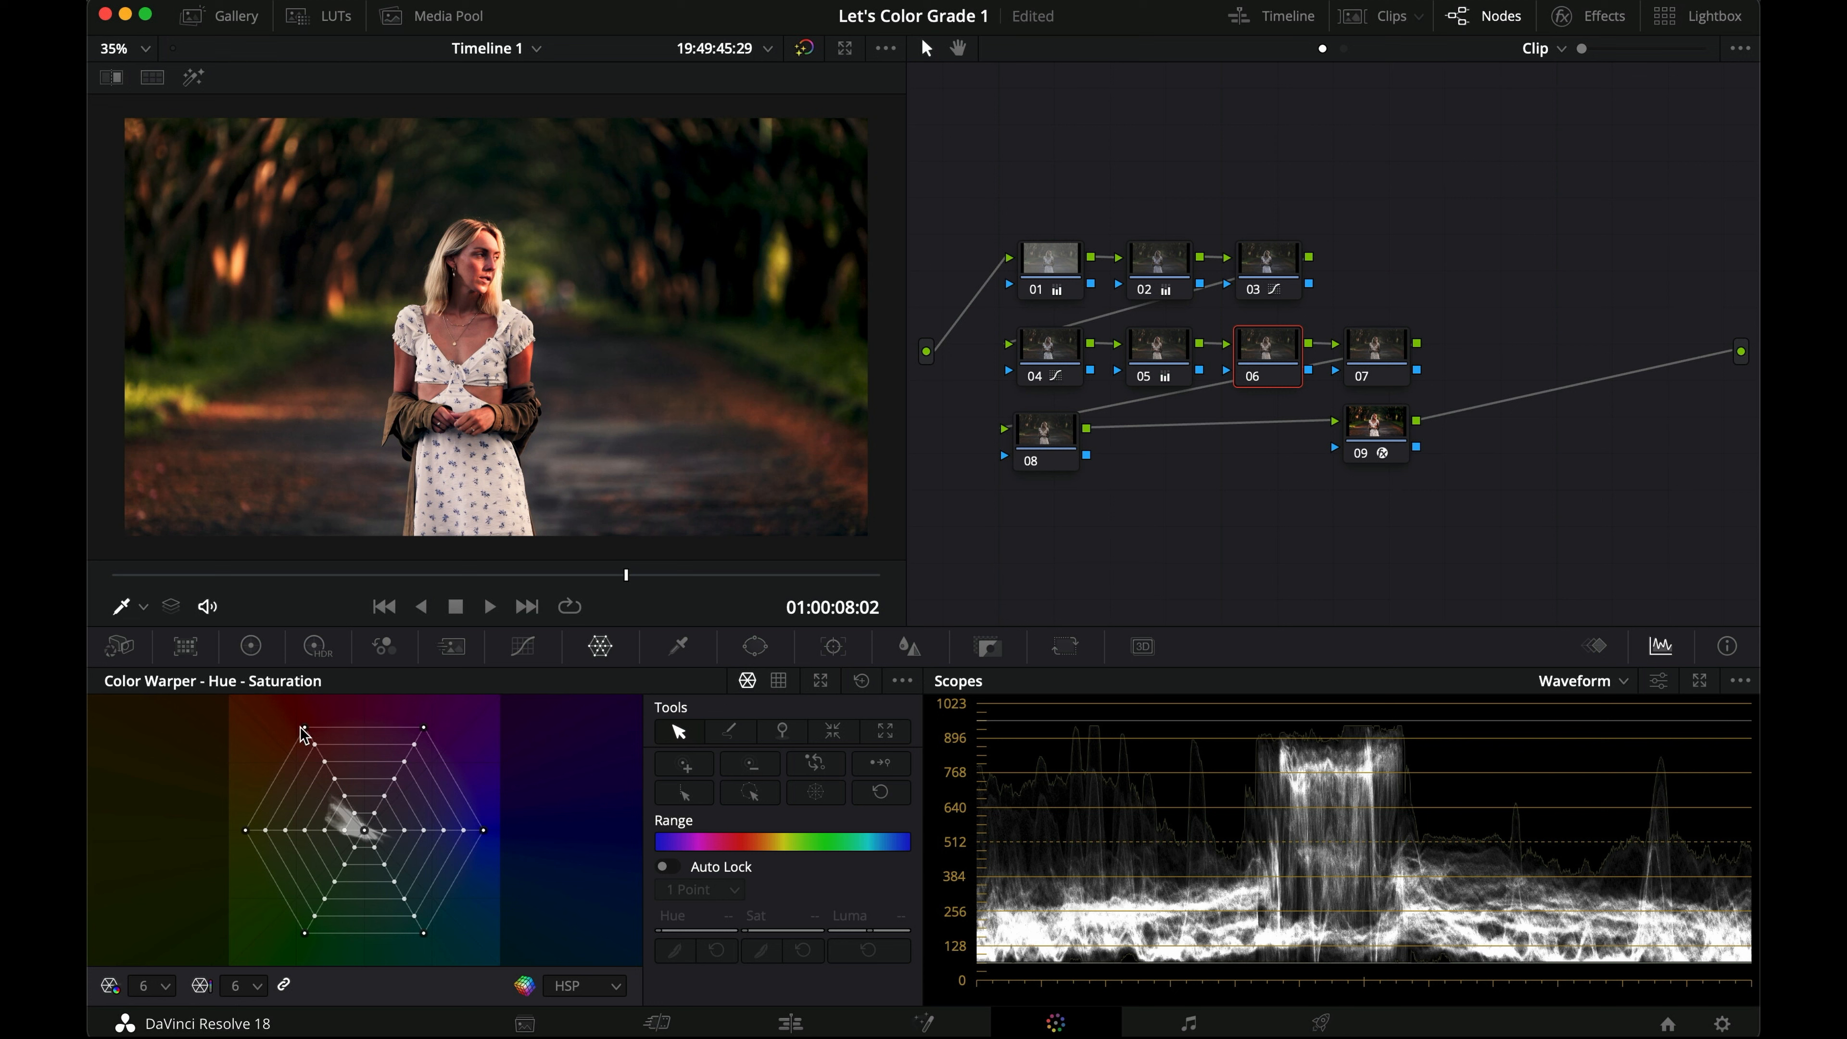
mouse_move(305, 728)
mouse_down()
mouse_move(324, 738)
mouse_move(289, 788)
mouse_move(290, 730)
mouse_up()
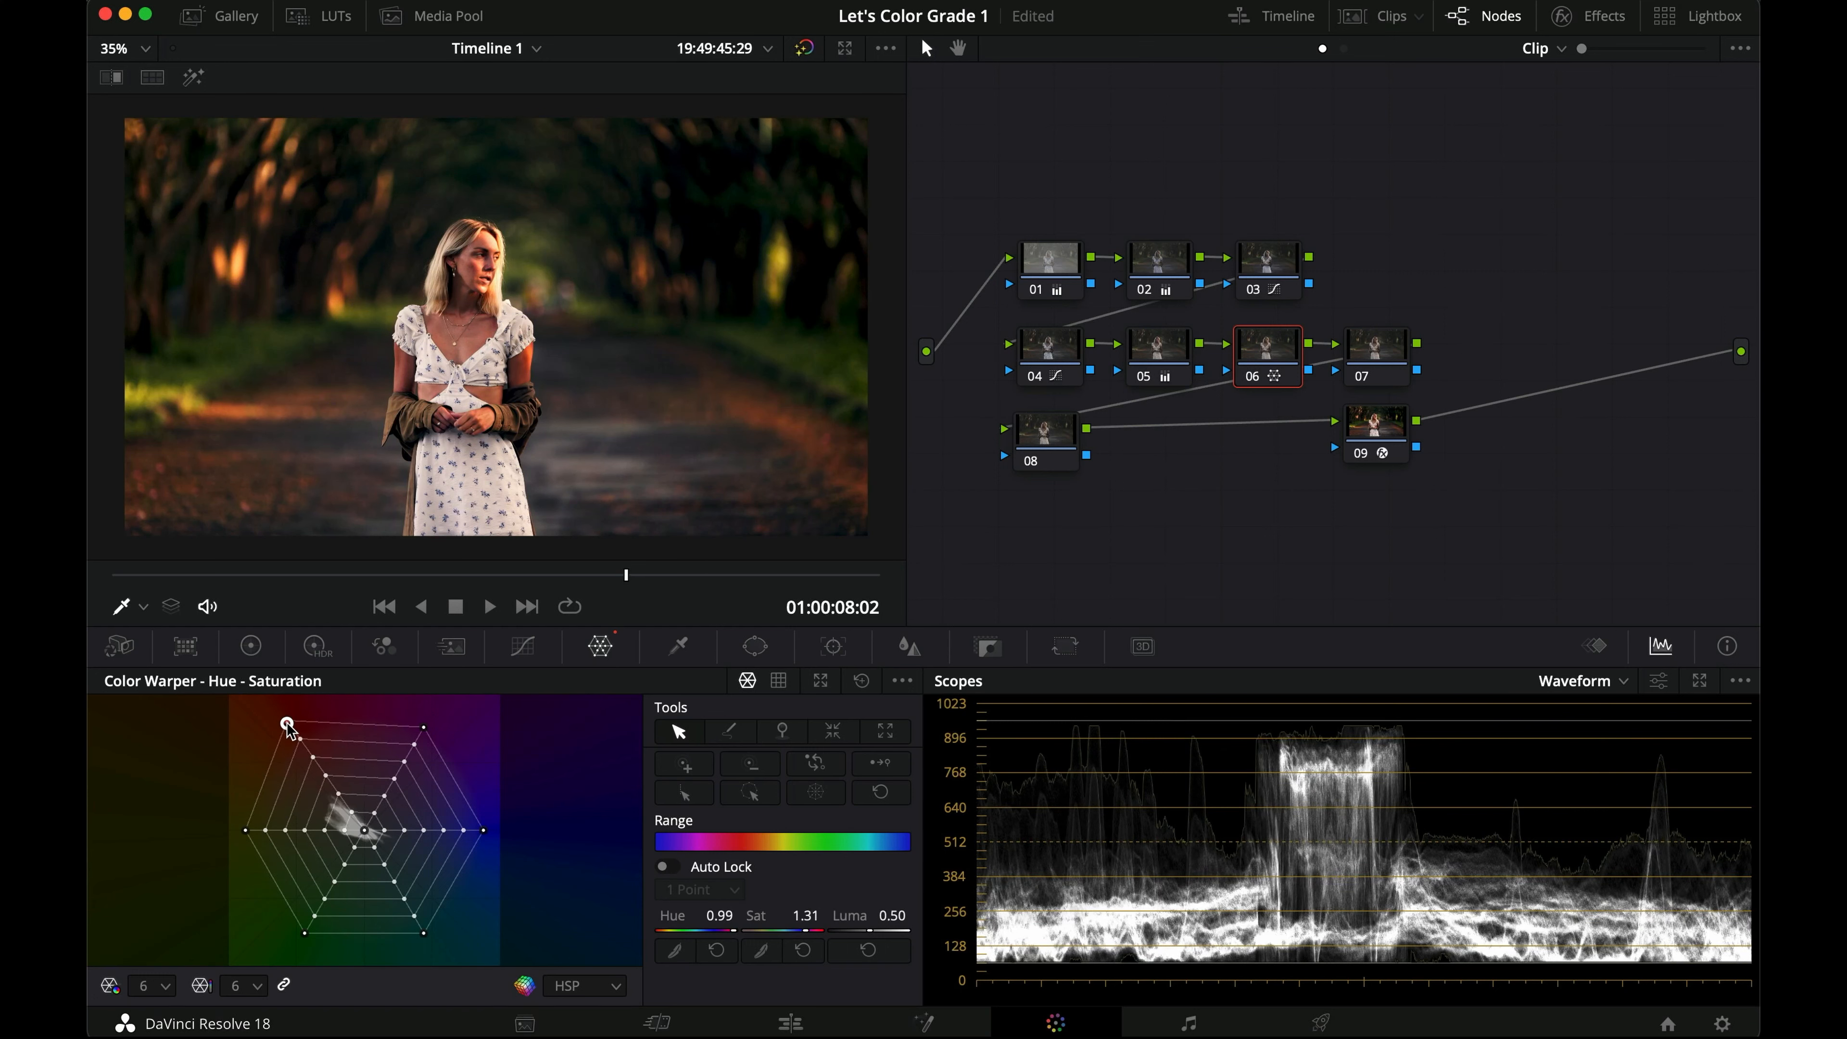
drag(244, 829, 240, 818)
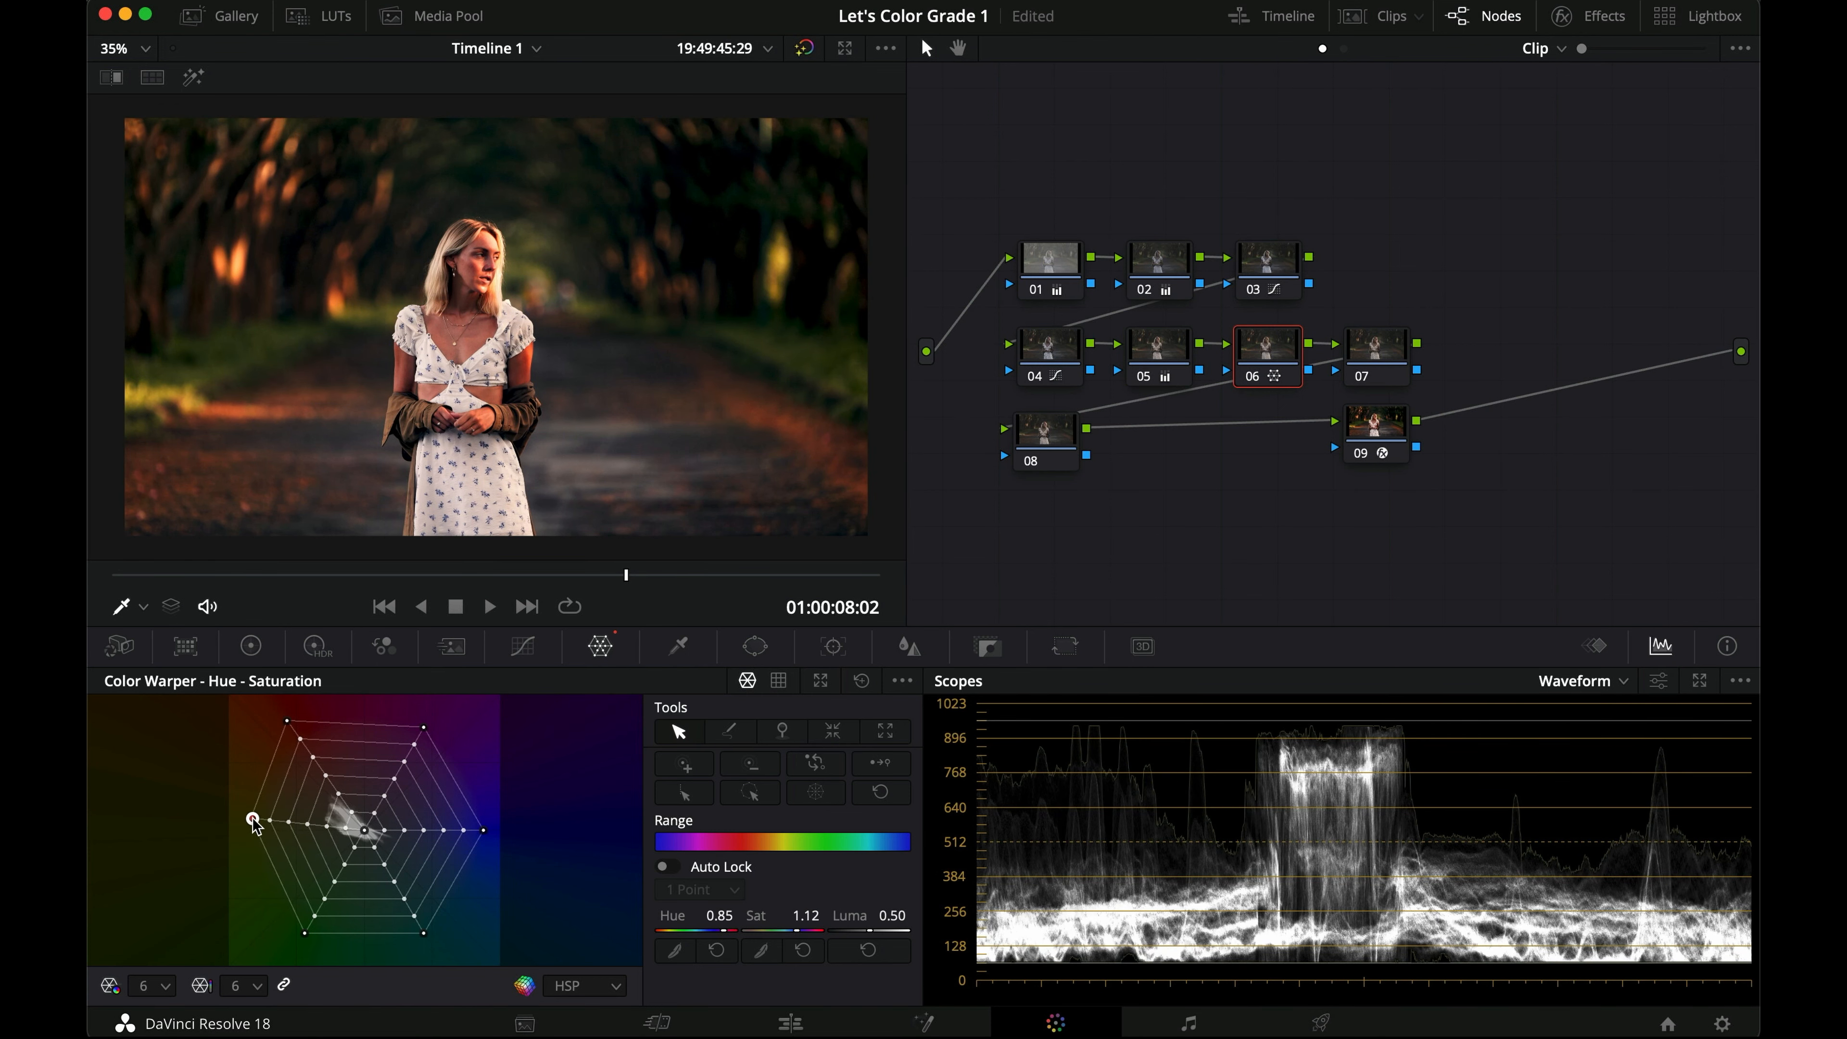
Step: View the clip full screen and toggle node 06 to check the effect of the red and yellow warps
key(super+f)
key(super+d)
key(super+d)
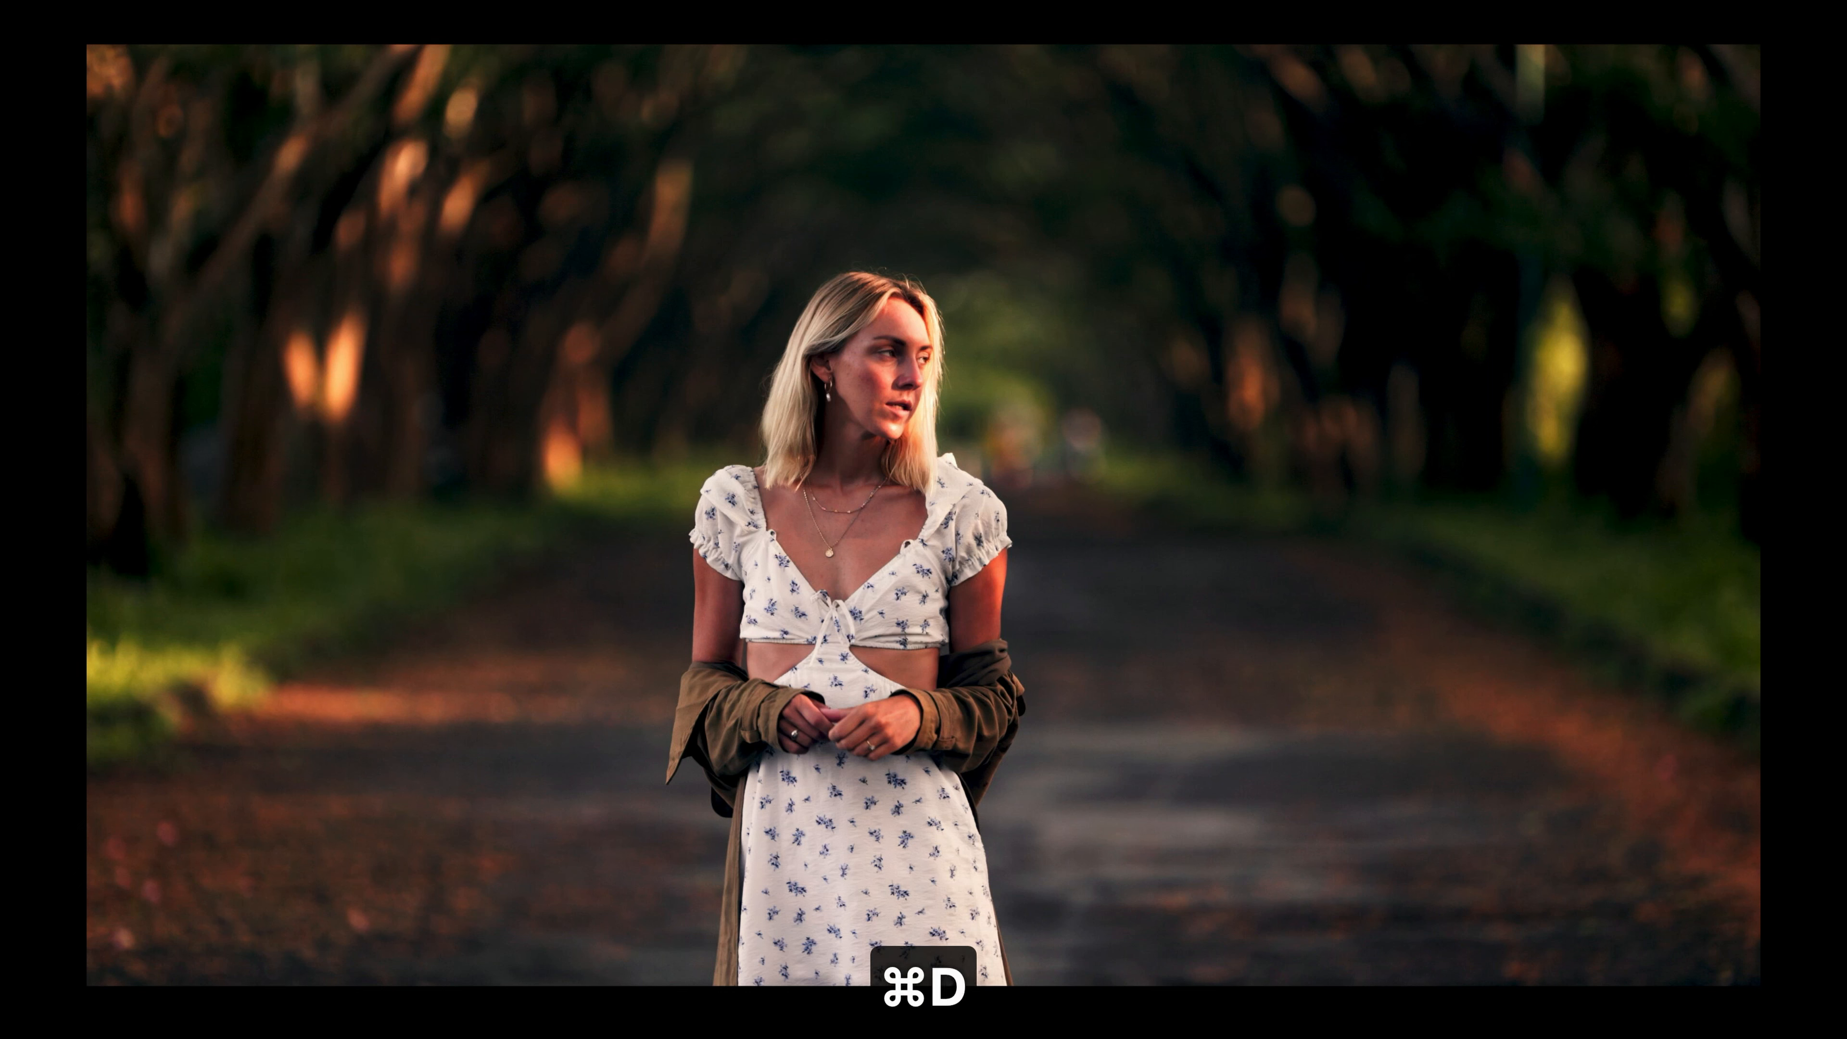
key(super+f)
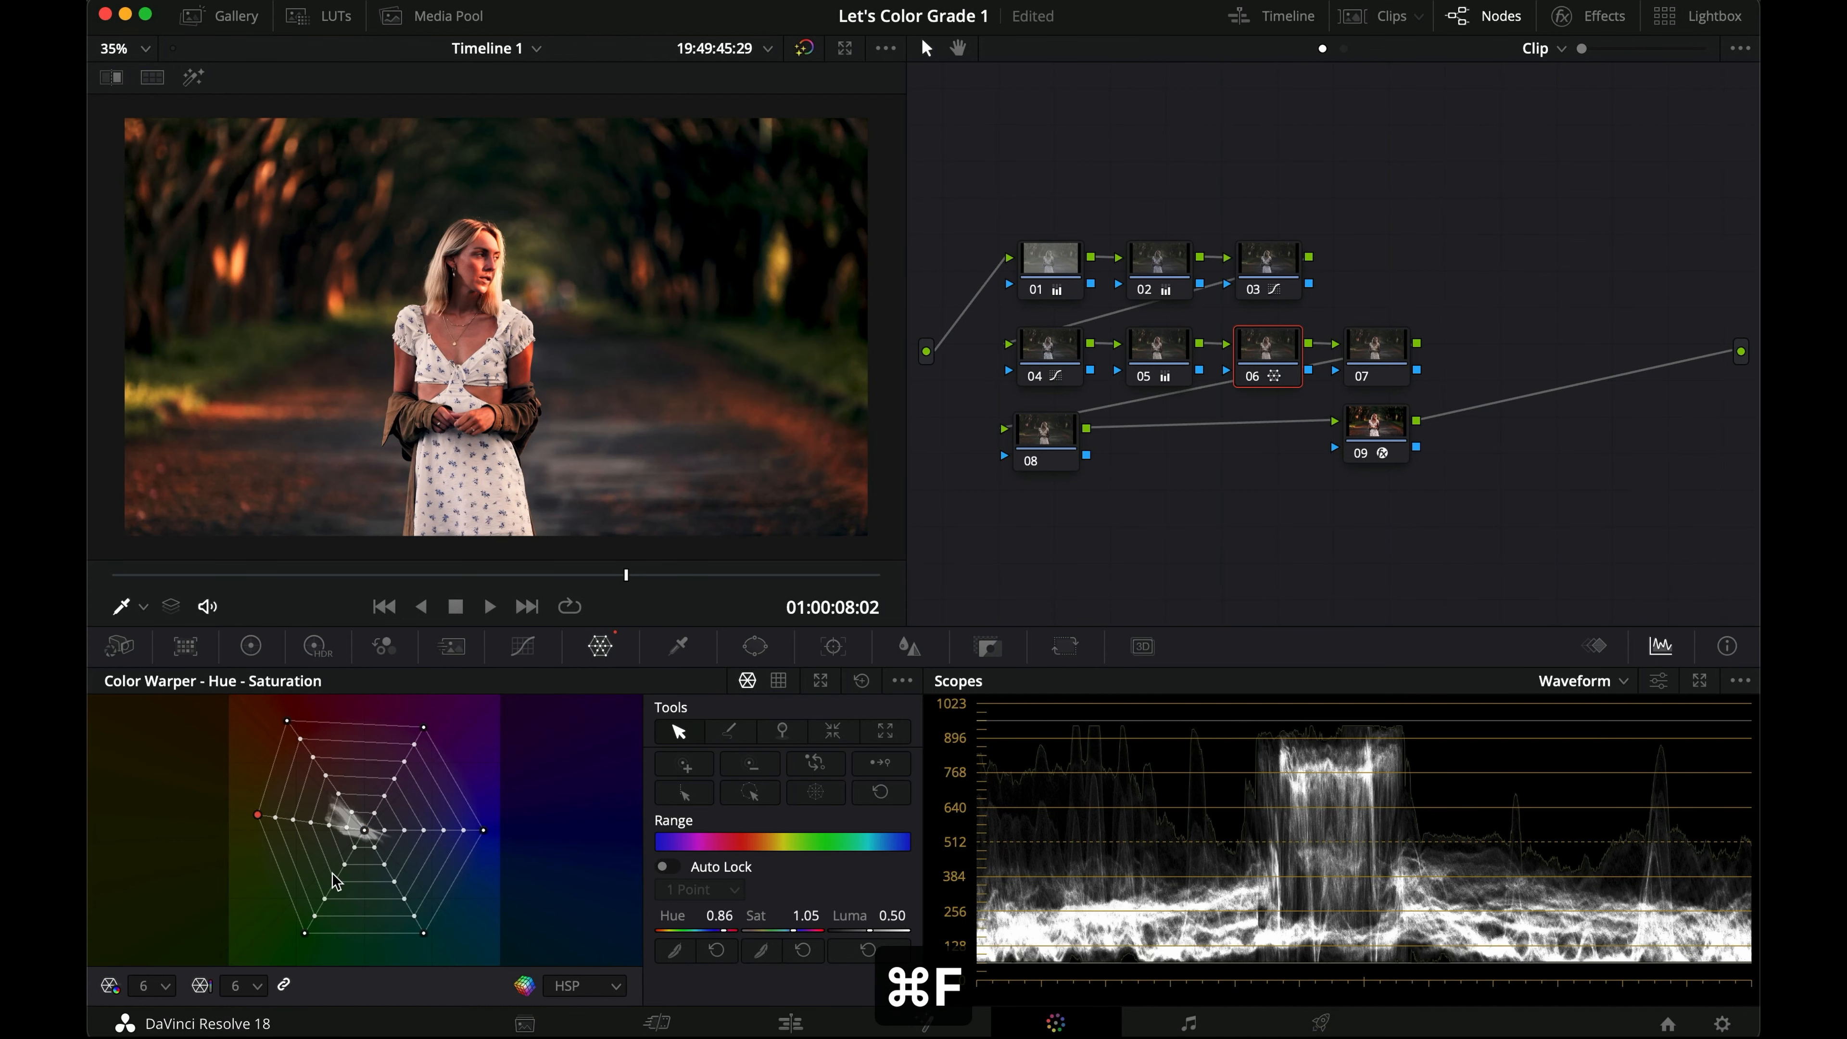
Step: Warp the outer green point to hue 0.77, saturation 0.89, and pull cyan, blue and magenta inward, with magenta at hue 0.15, saturation 0.70
drag(304, 937, 273, 876)
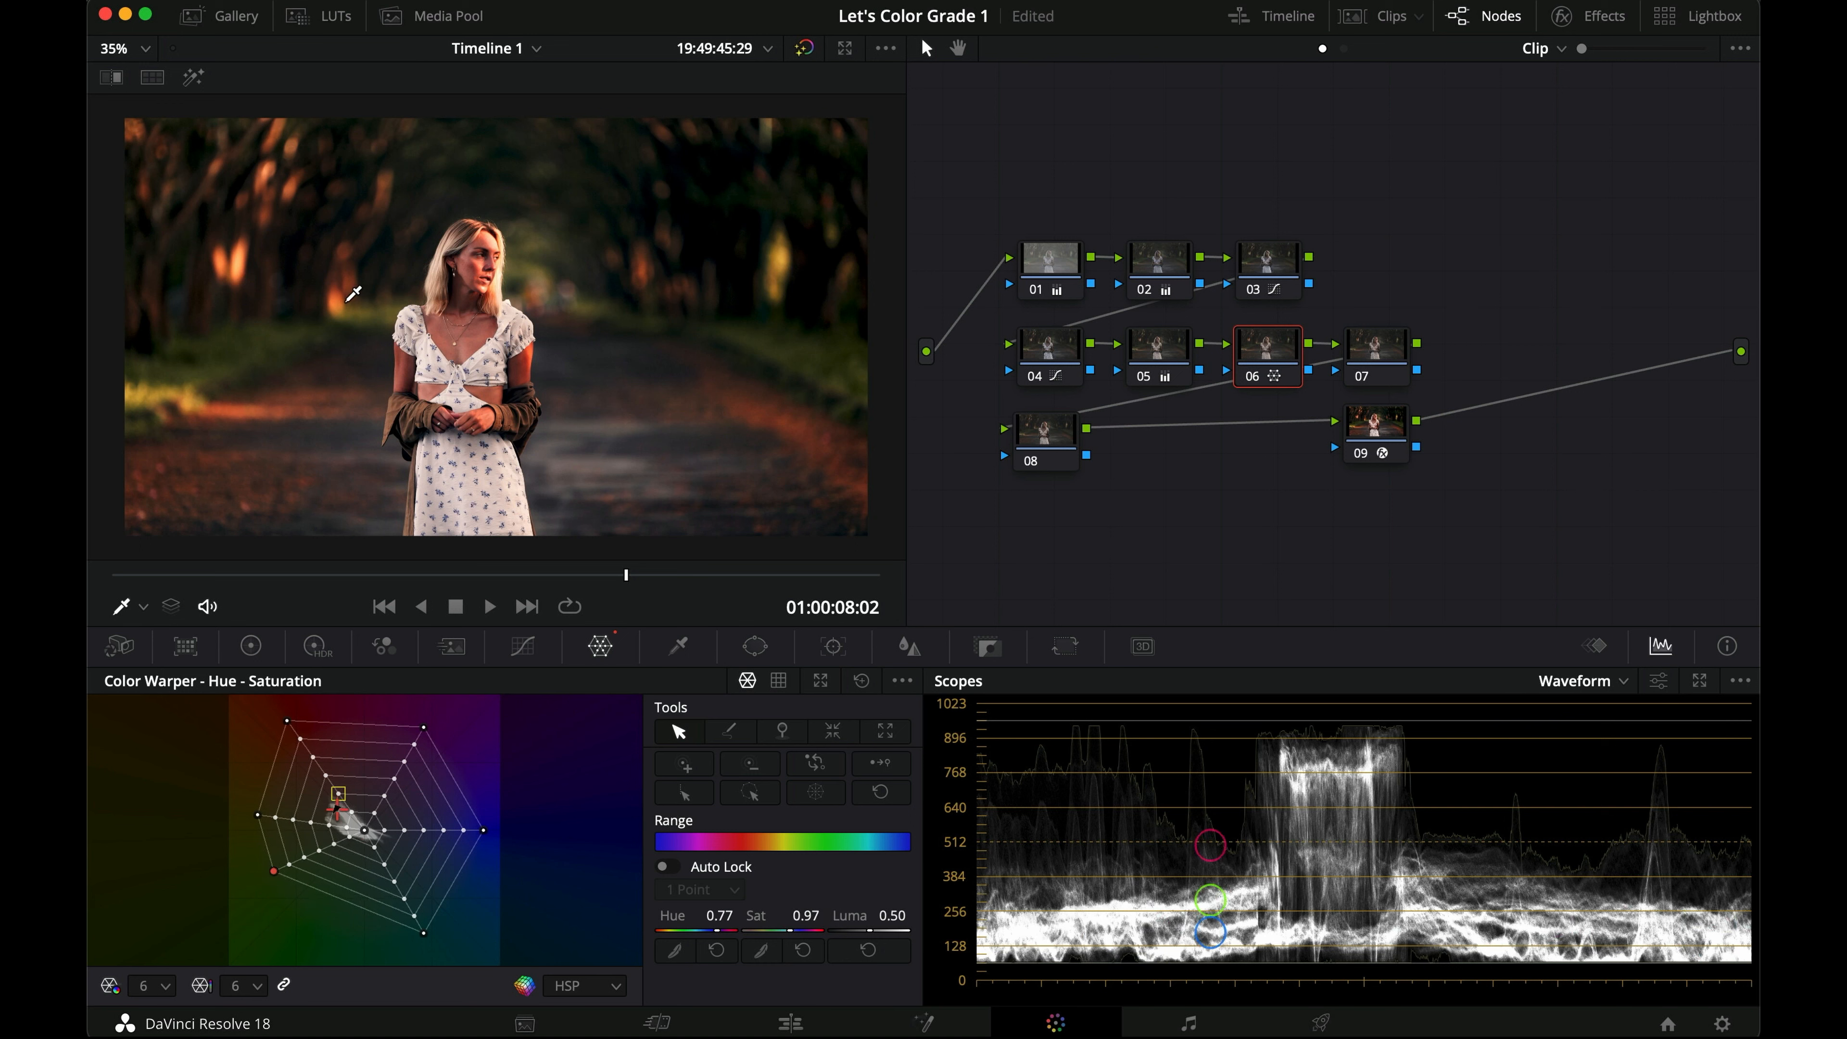
drag(278, 880, 281, 868)
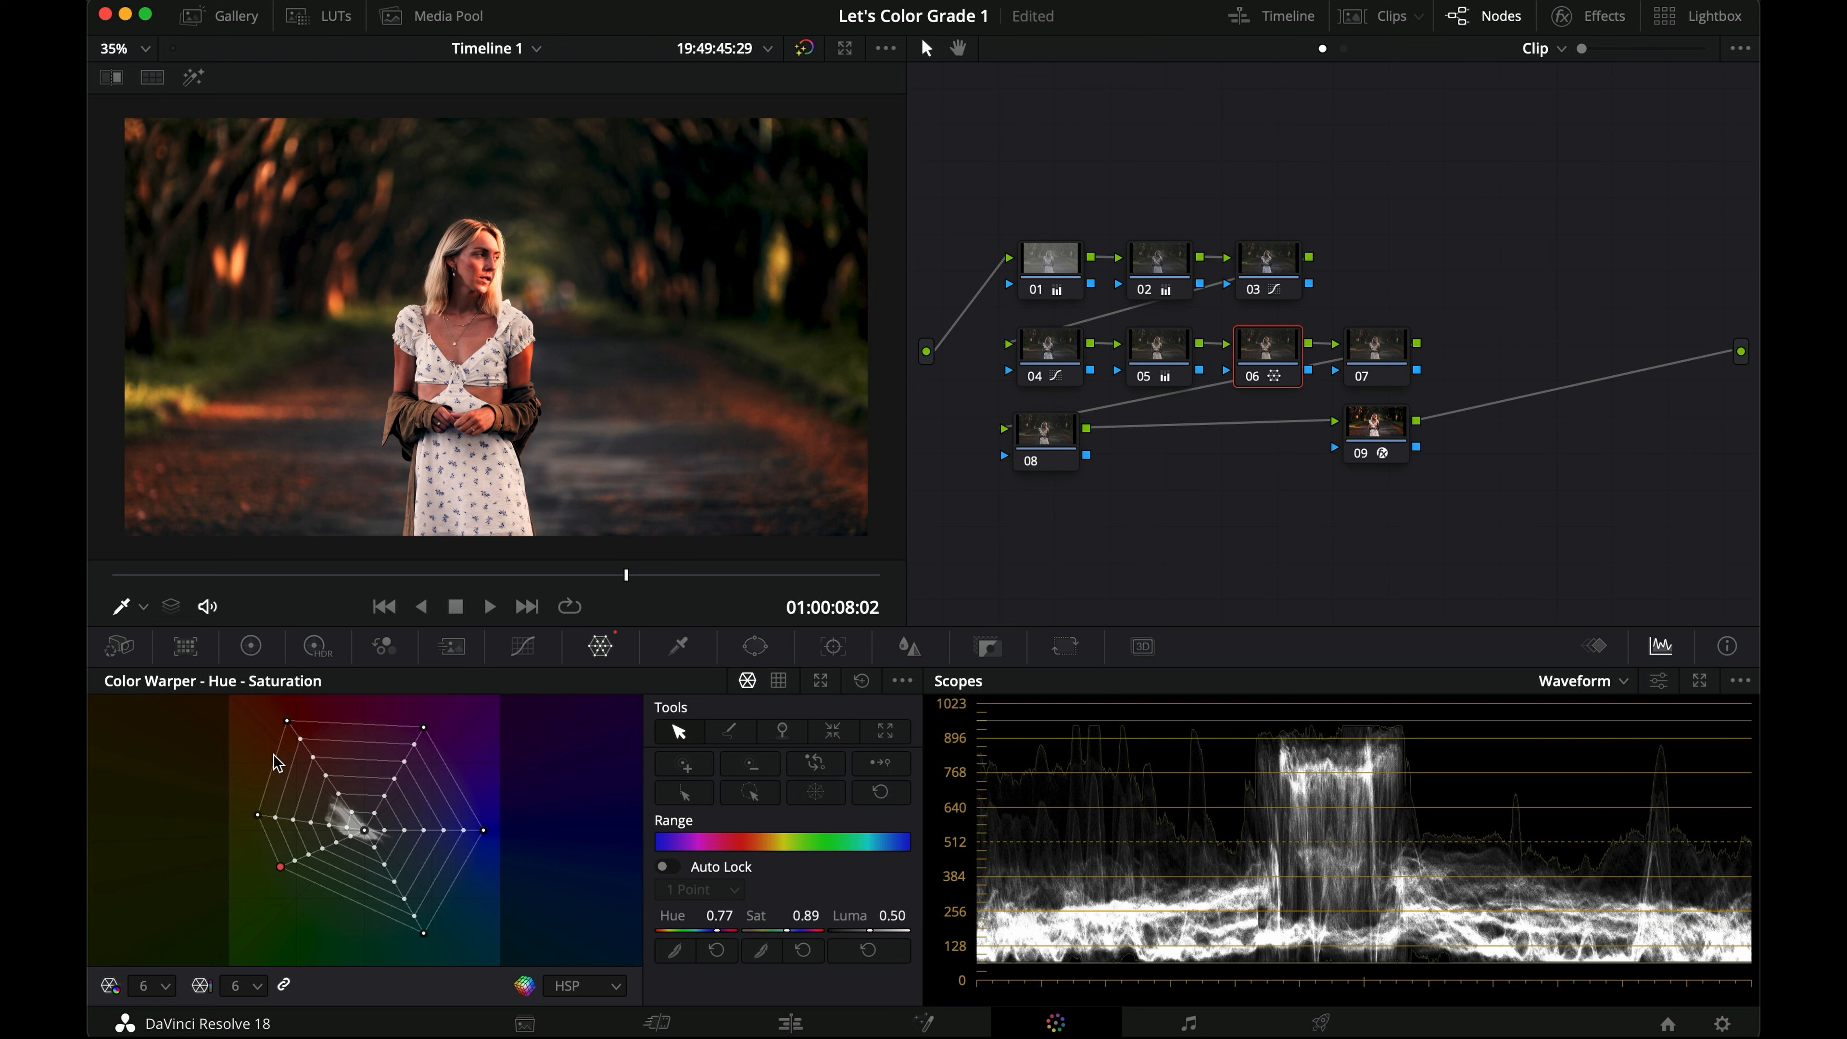
drag(424, 934, 404, 889)
drag(463, 830, 425, 831)
drag(425, 728, 385, 775)
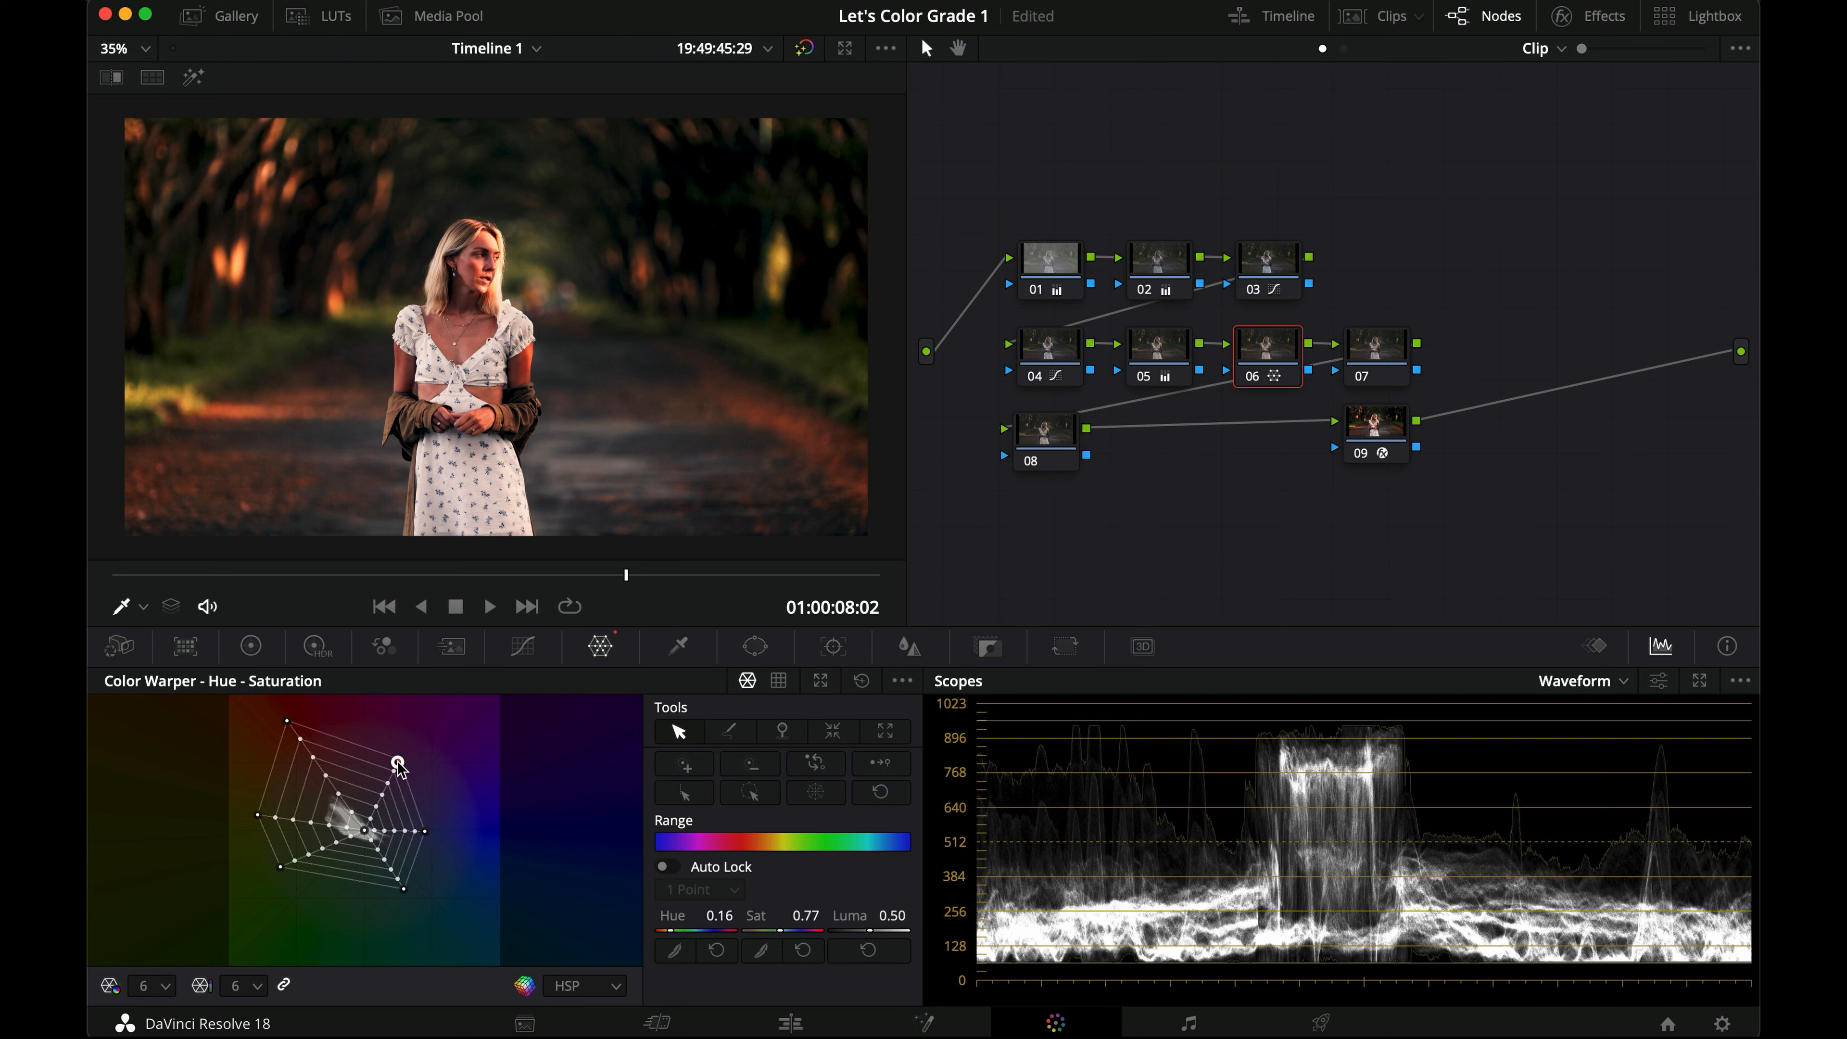
Step: Compare the full-screen image with and without node 06's complete Color Warper adjustment
key(super+f)
key(super+d)
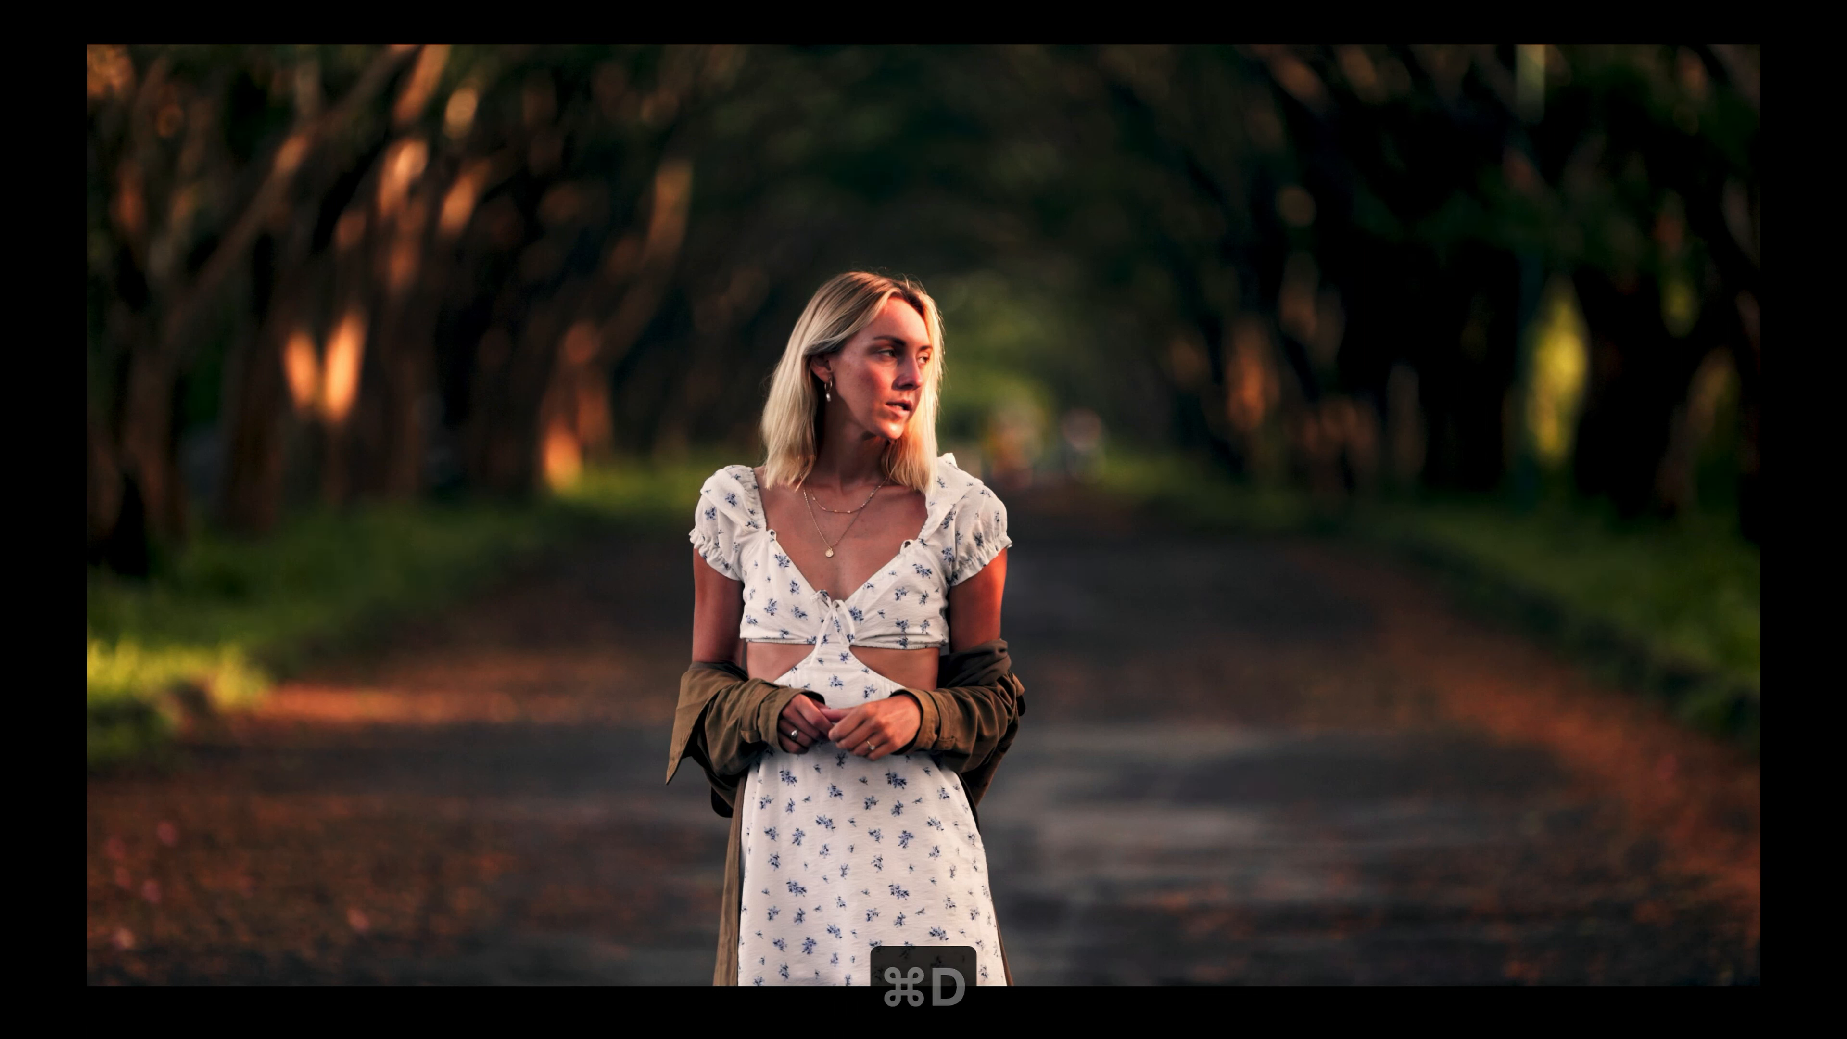
mouse_move(384, 222)
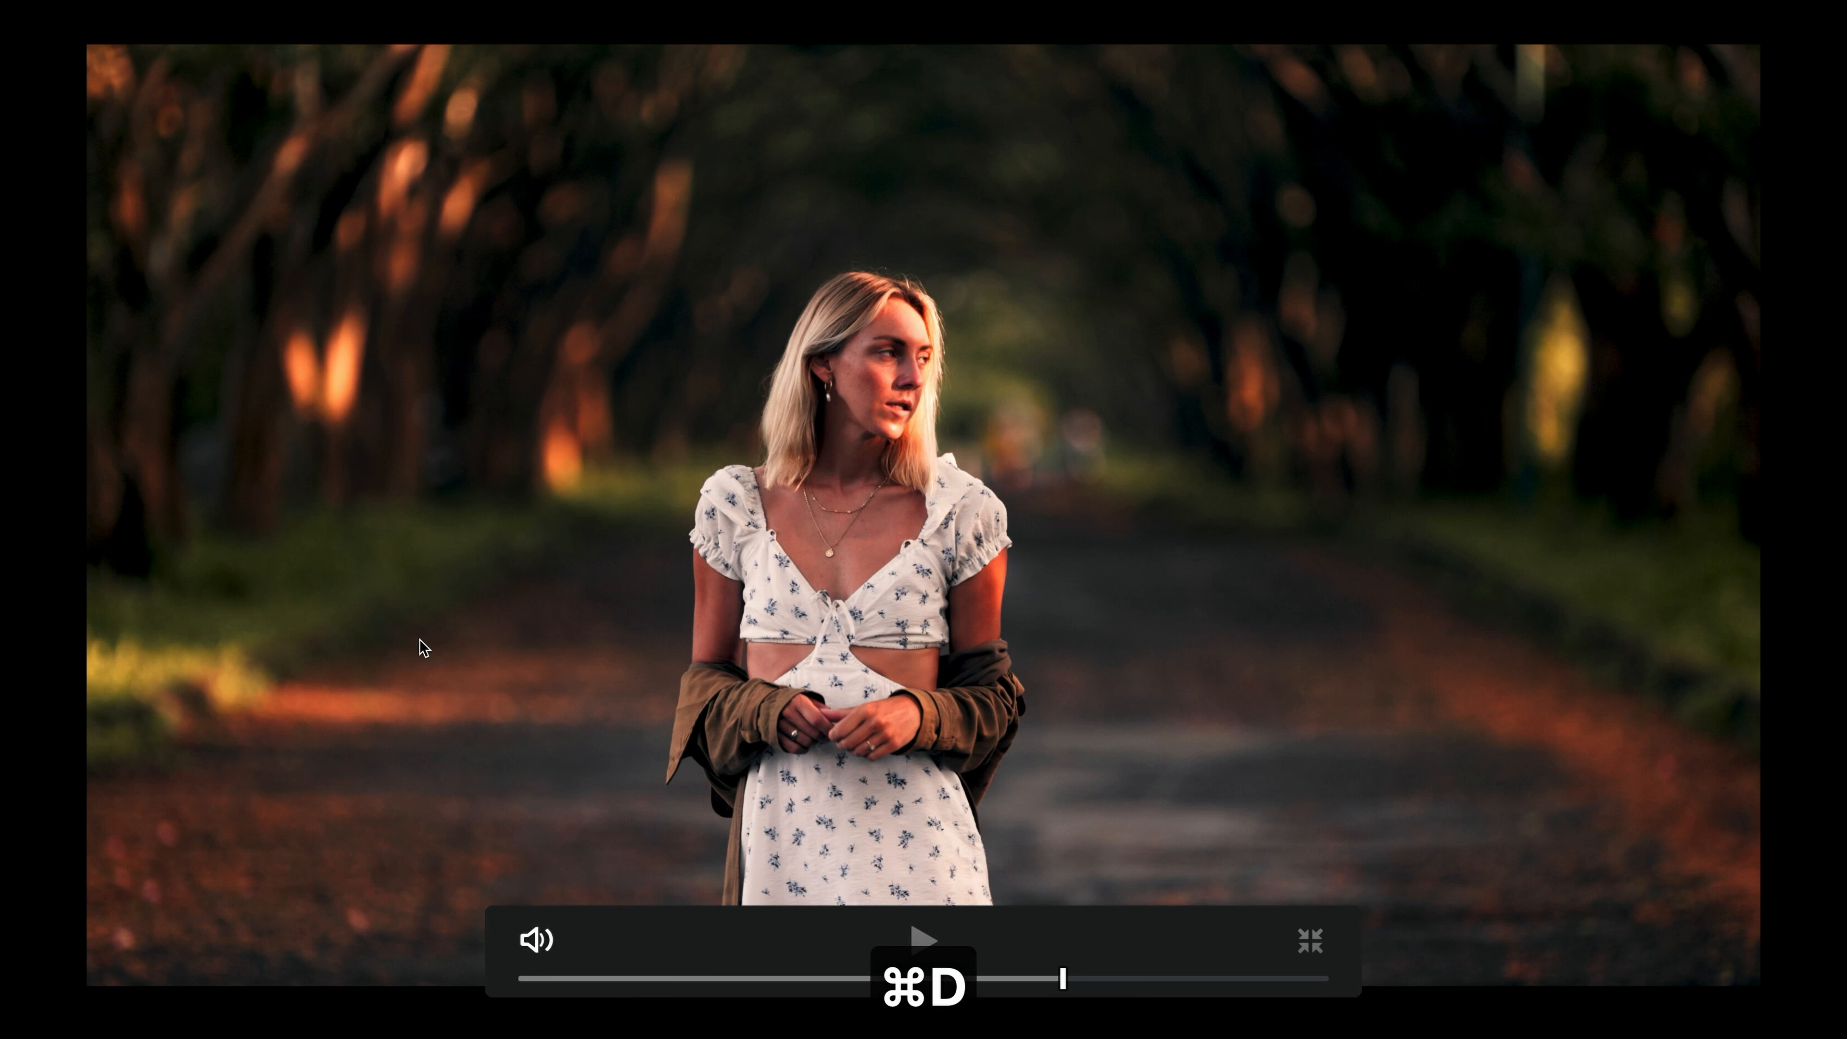
key(super+f)
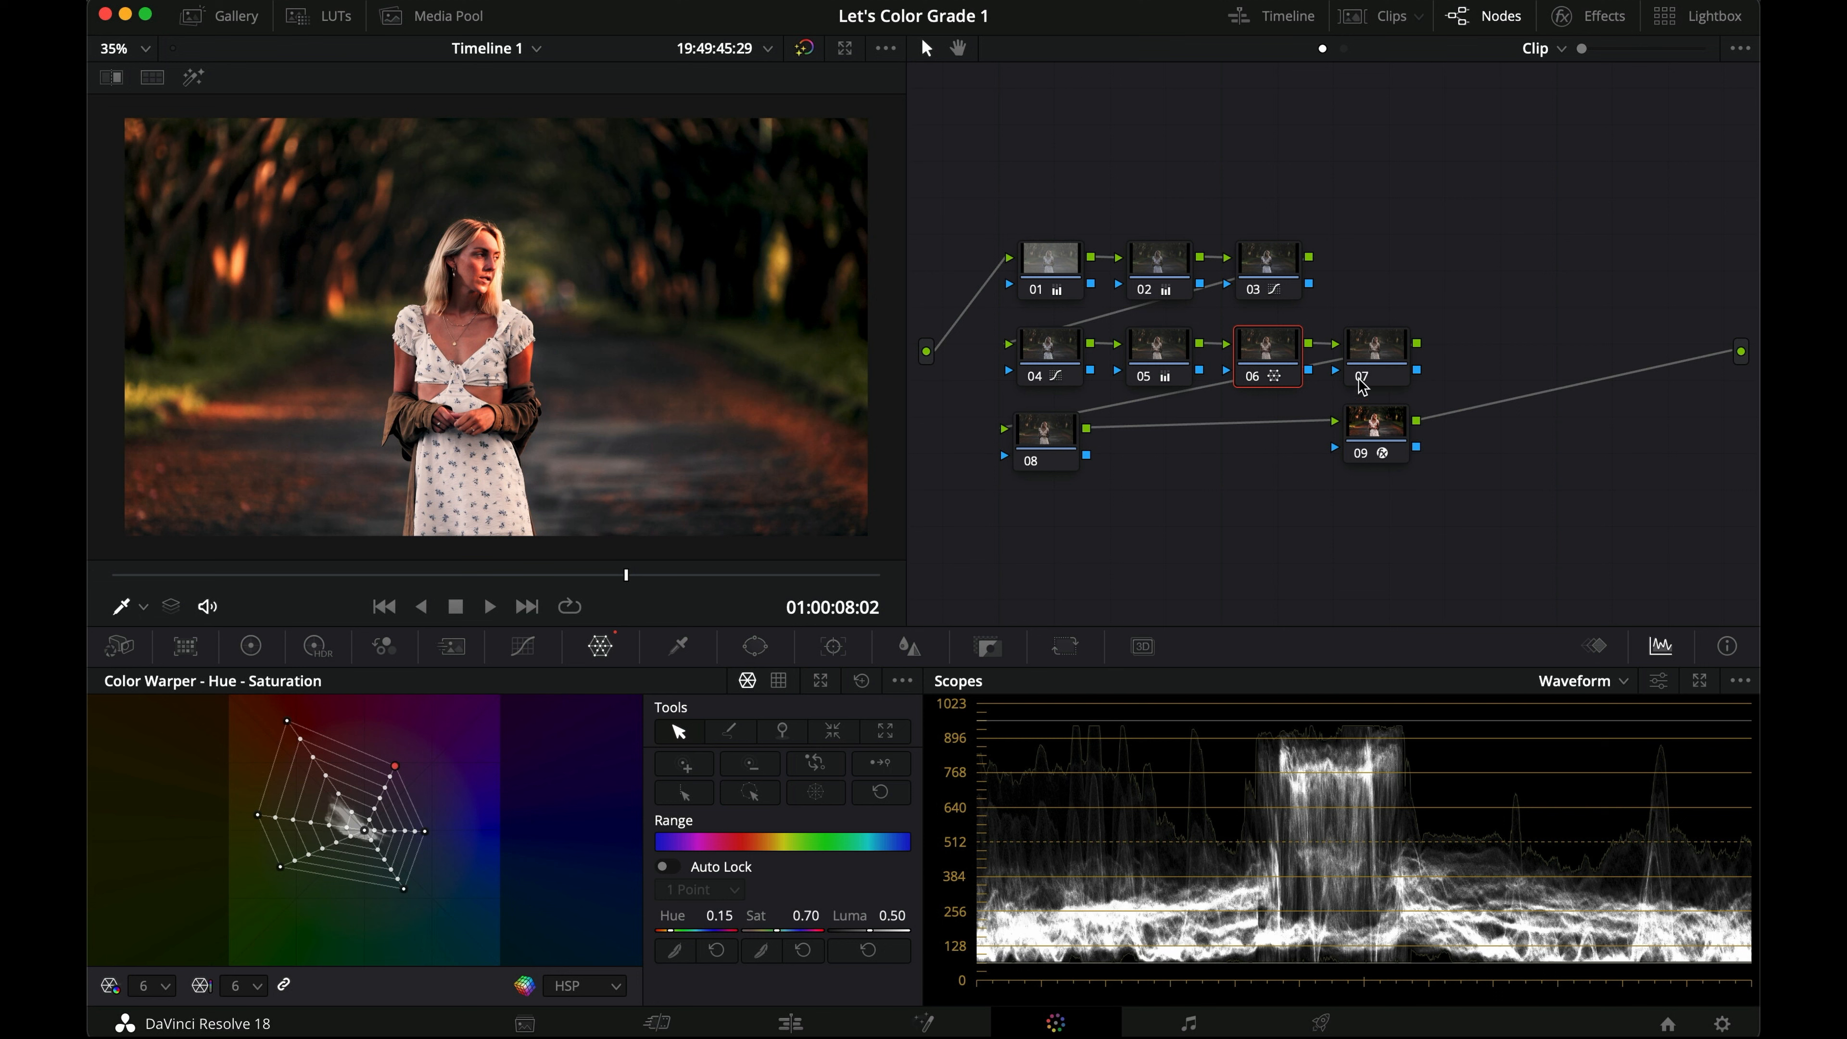
Step: On node 07, set the log wheels to shadows -0.04, 0.01, 0.04, midtones 0.01, -0.00, -0.02 and highlights 0.05, -0.01, -0.05
click(1376, 355)
click(254, 647)
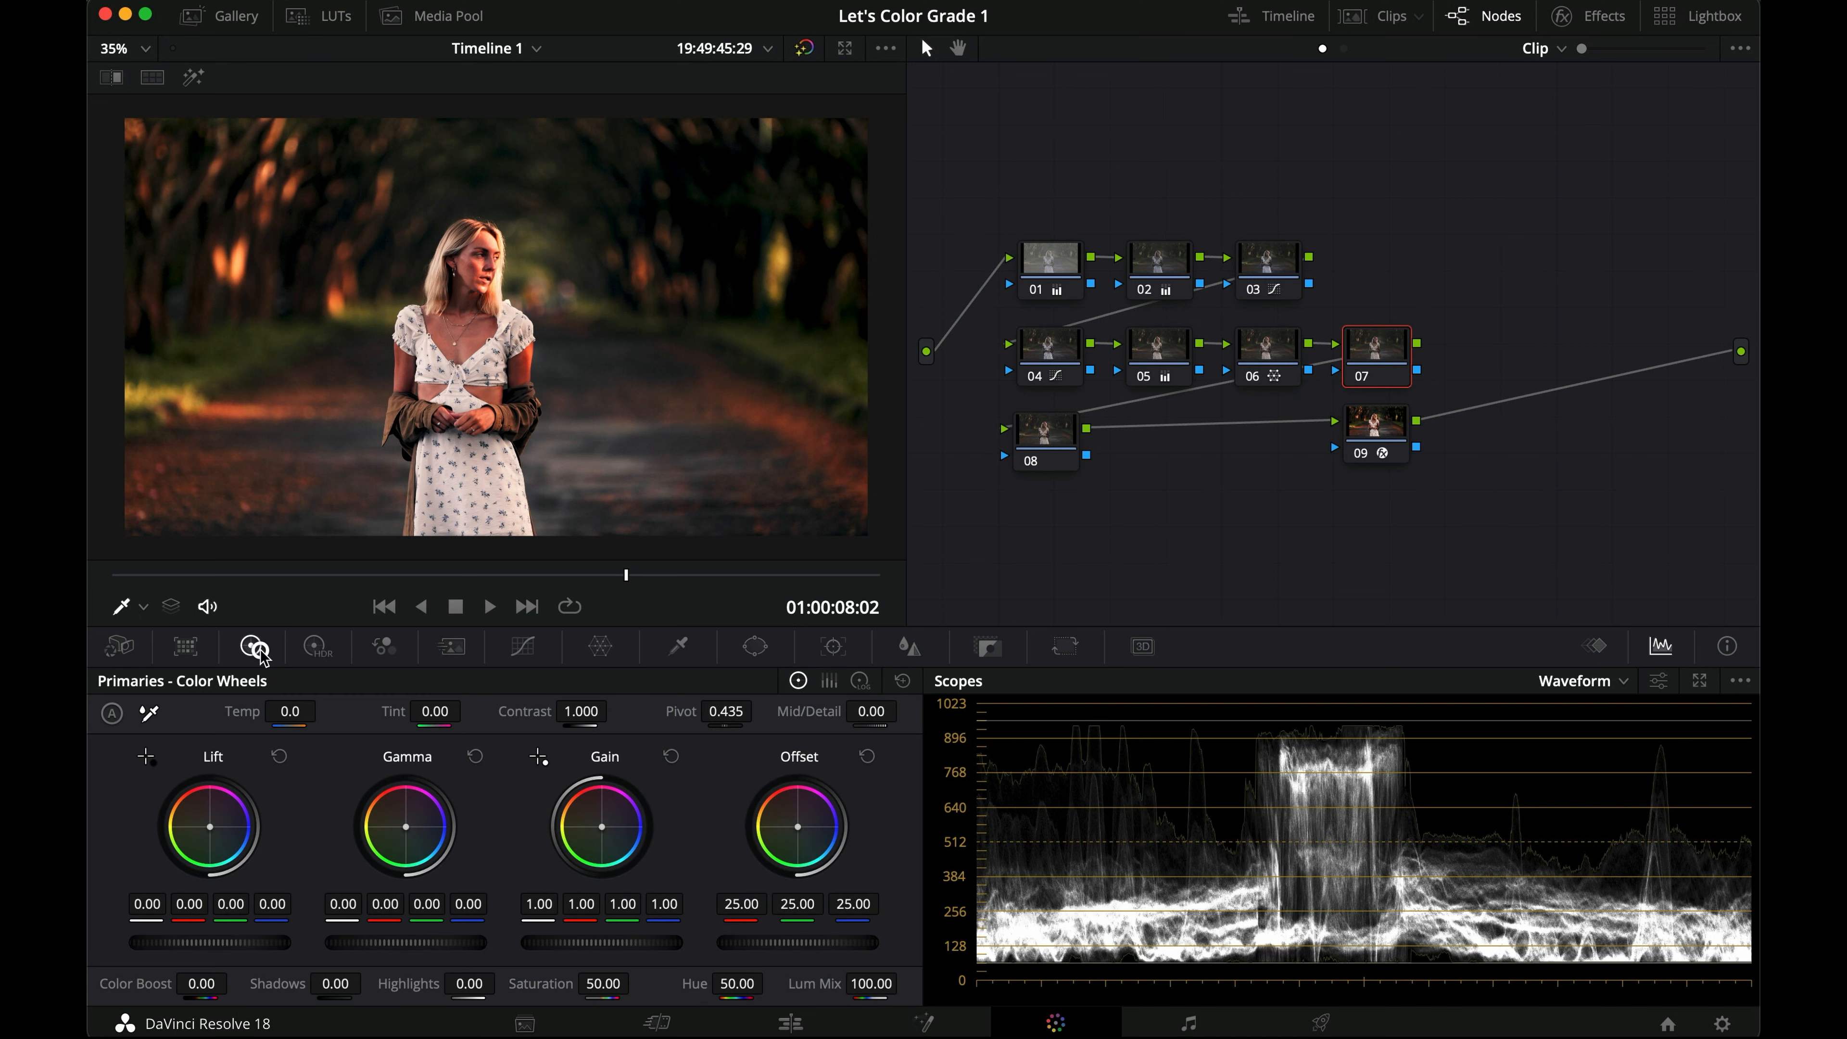
click(860, 681)
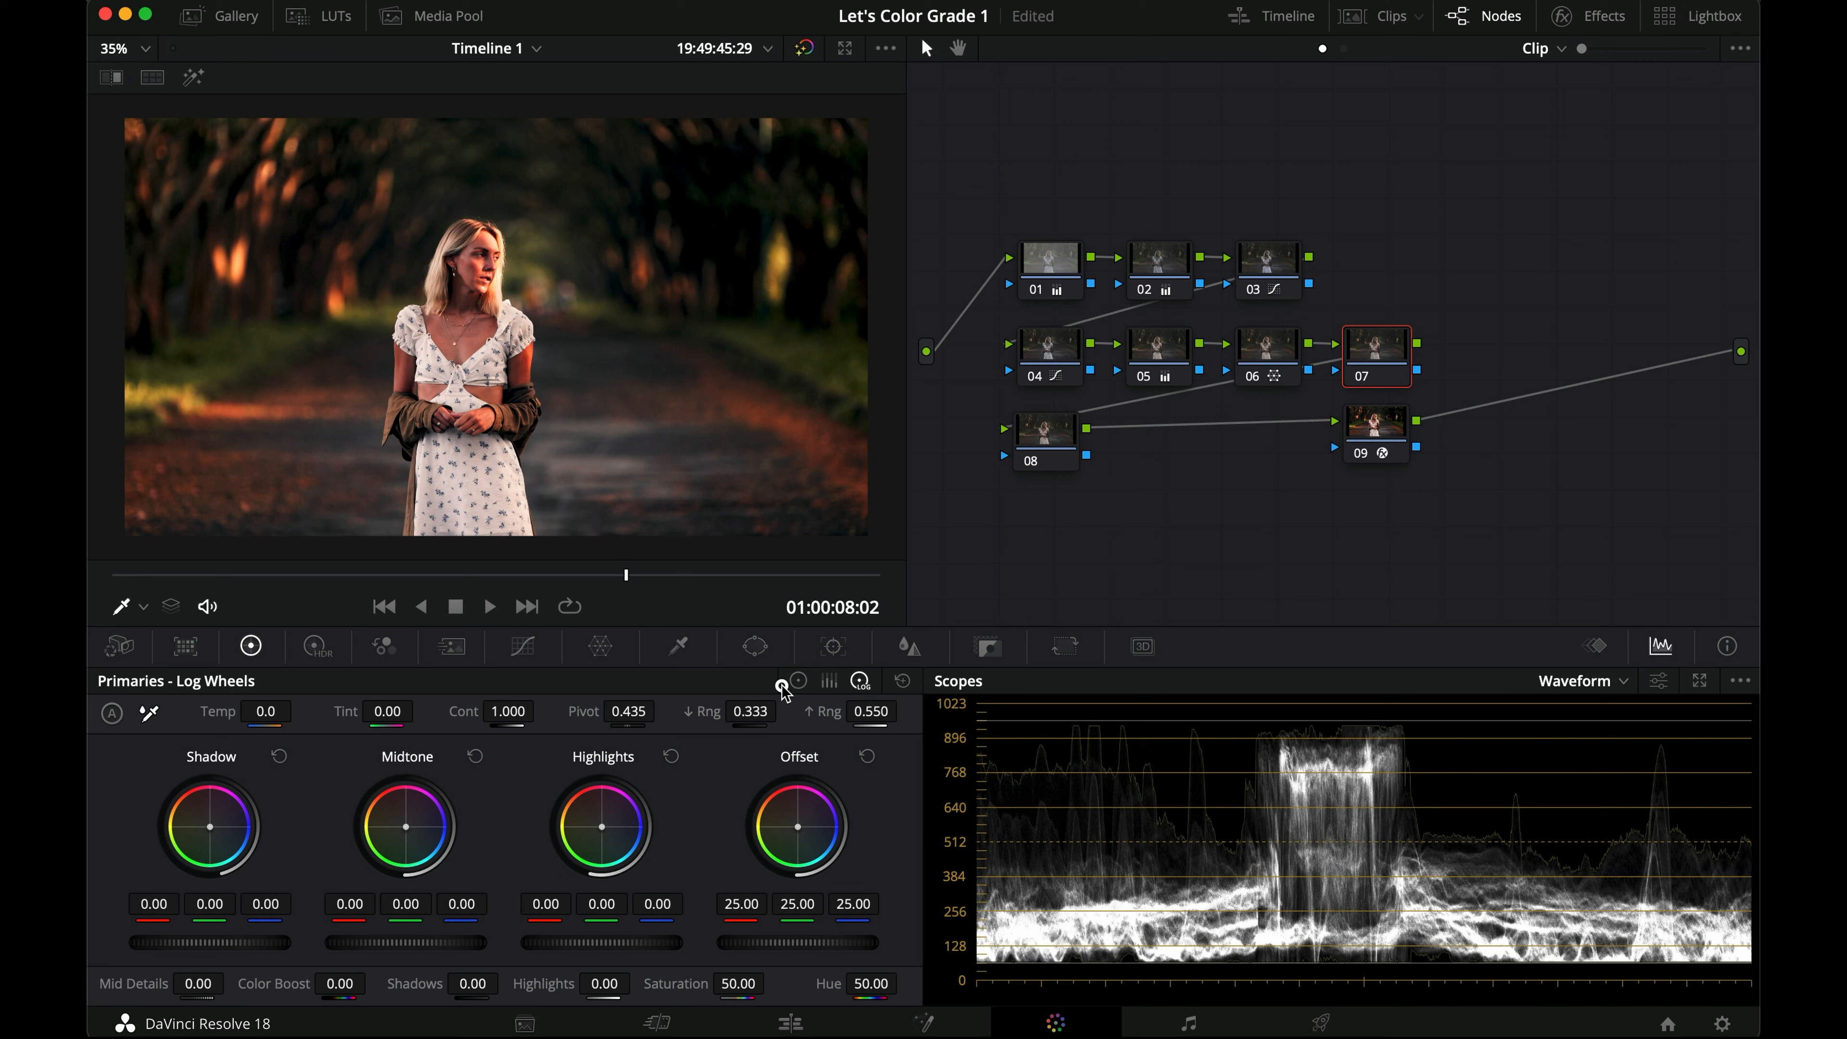
click(797, 681)
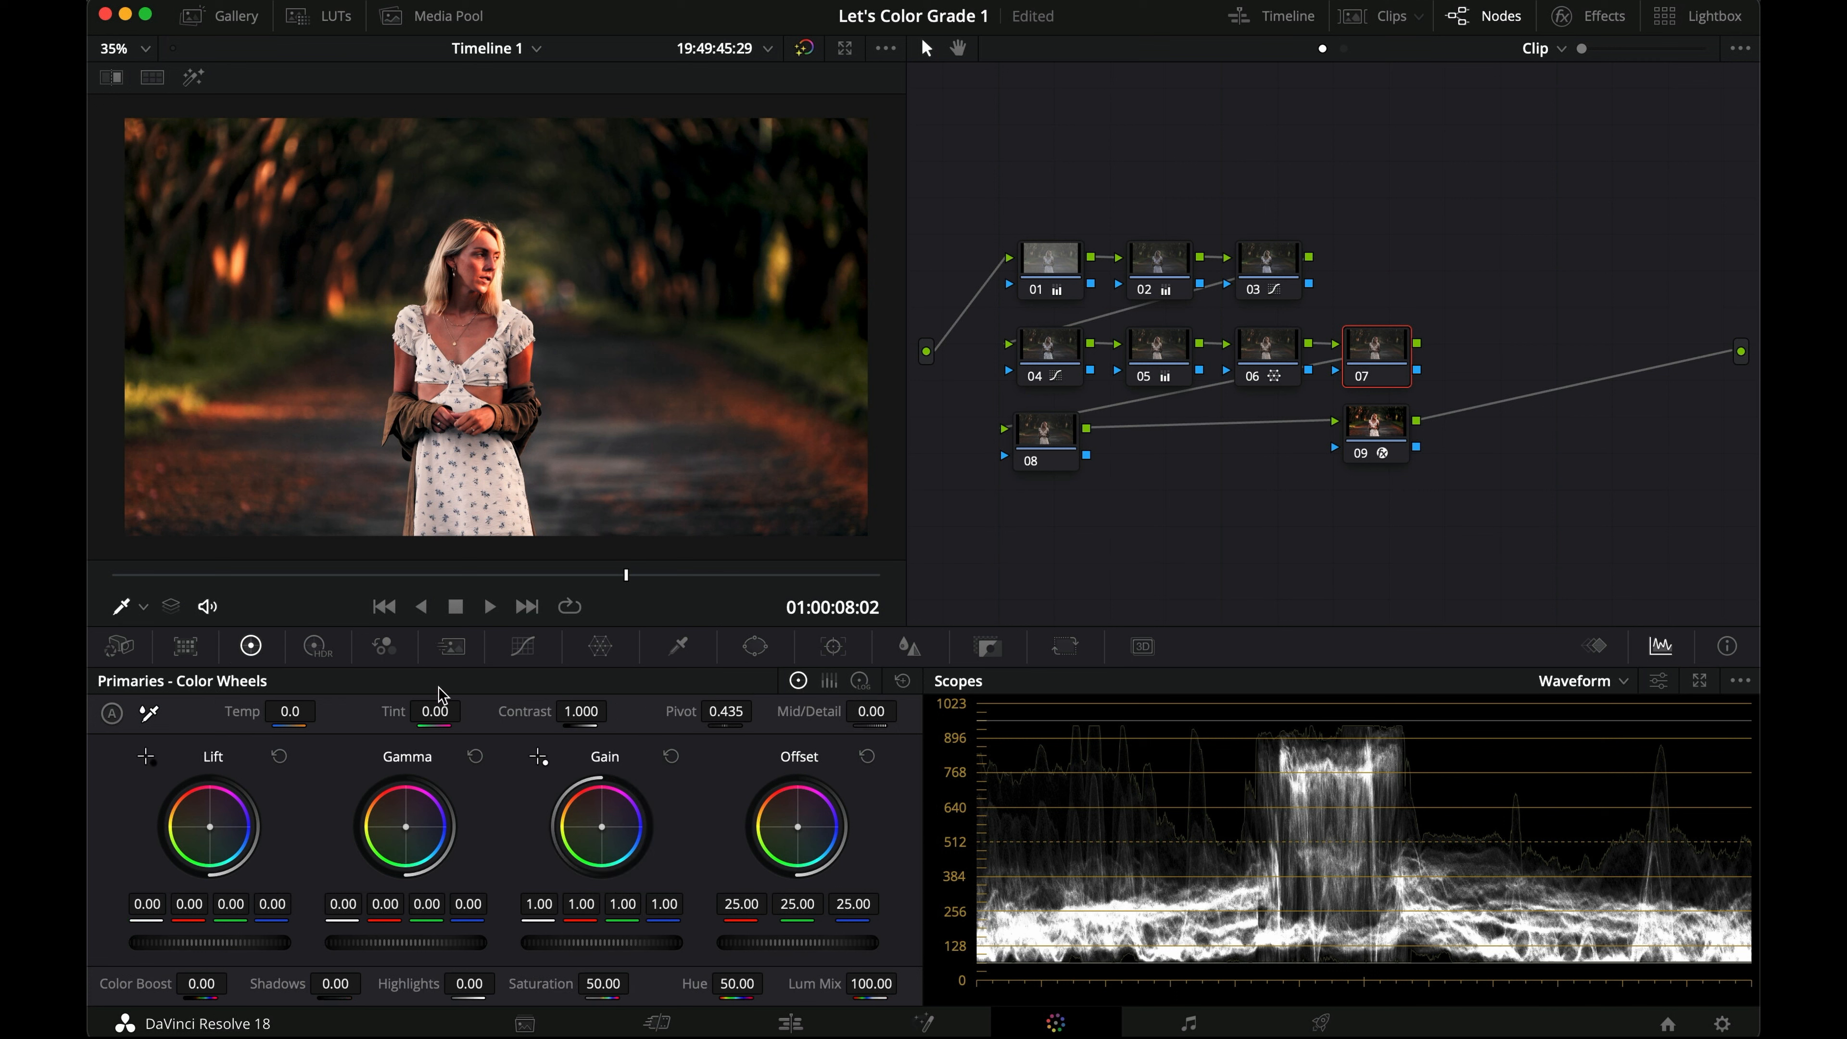
click(863, 681)
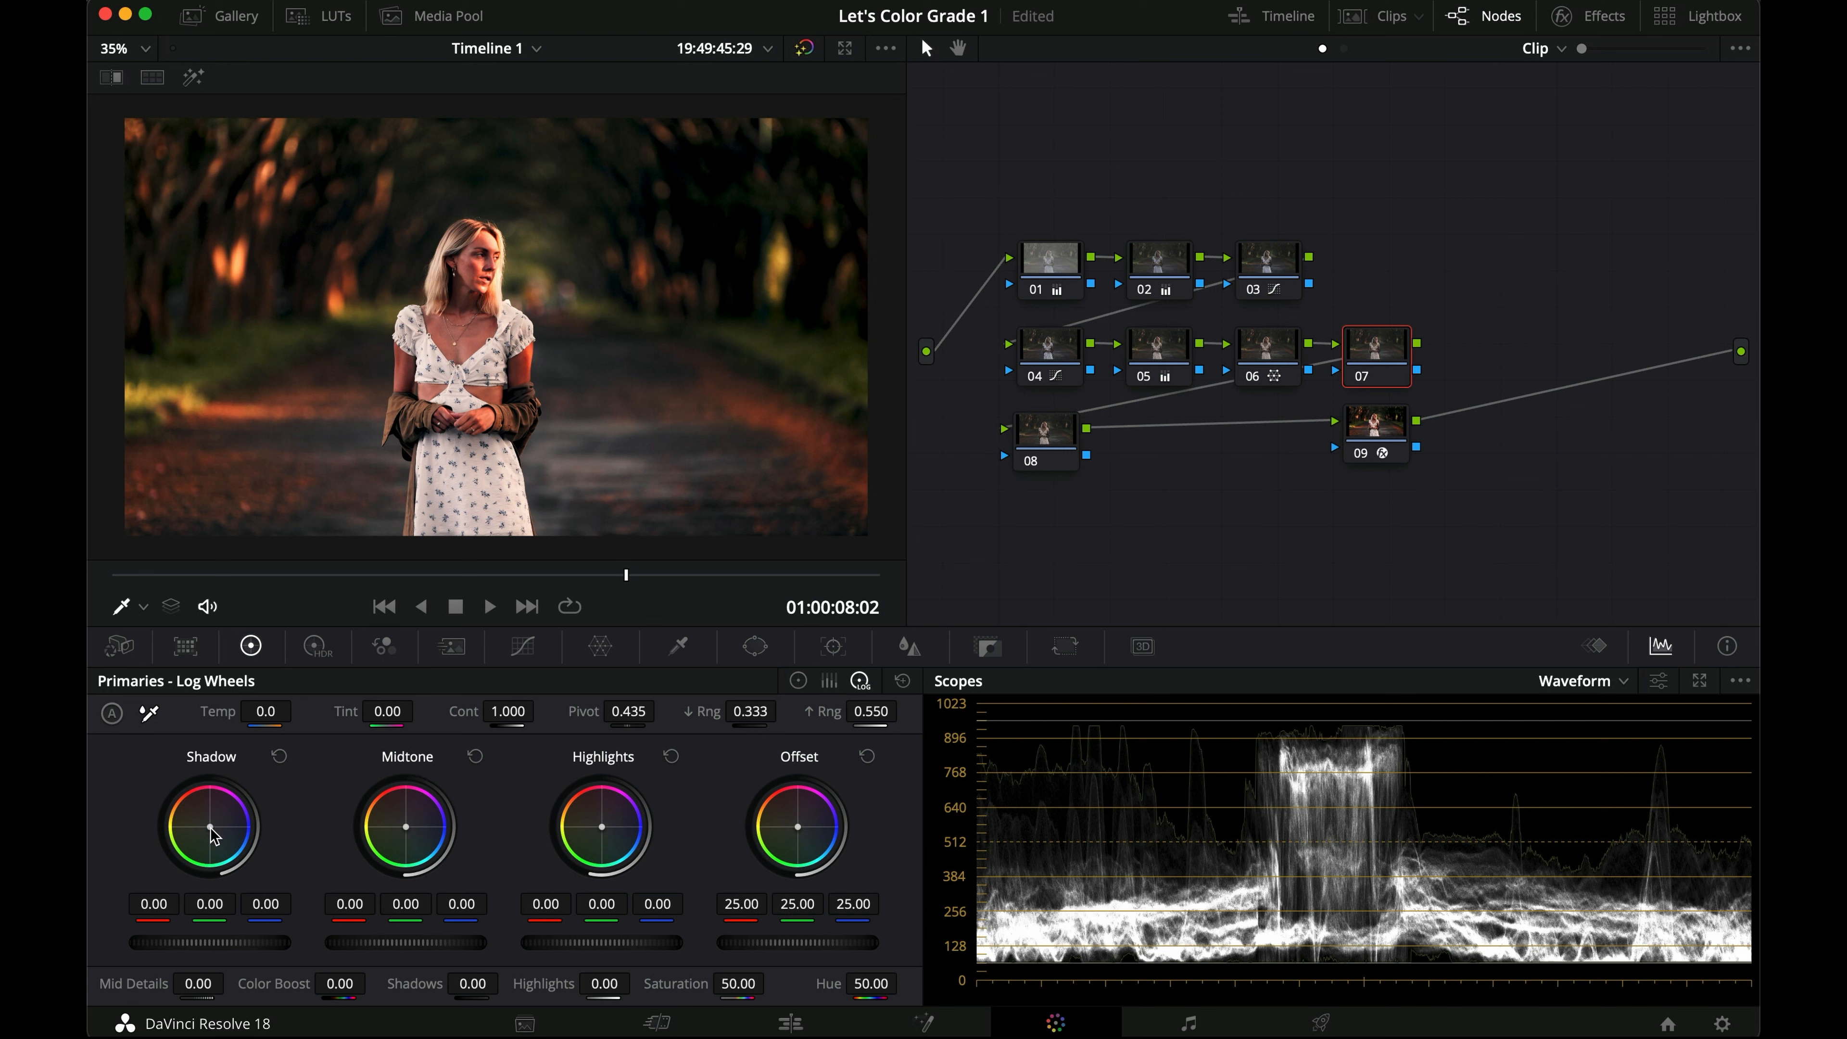
drag(210, 828, 218, 839)
key(super+d)
key(super+d)
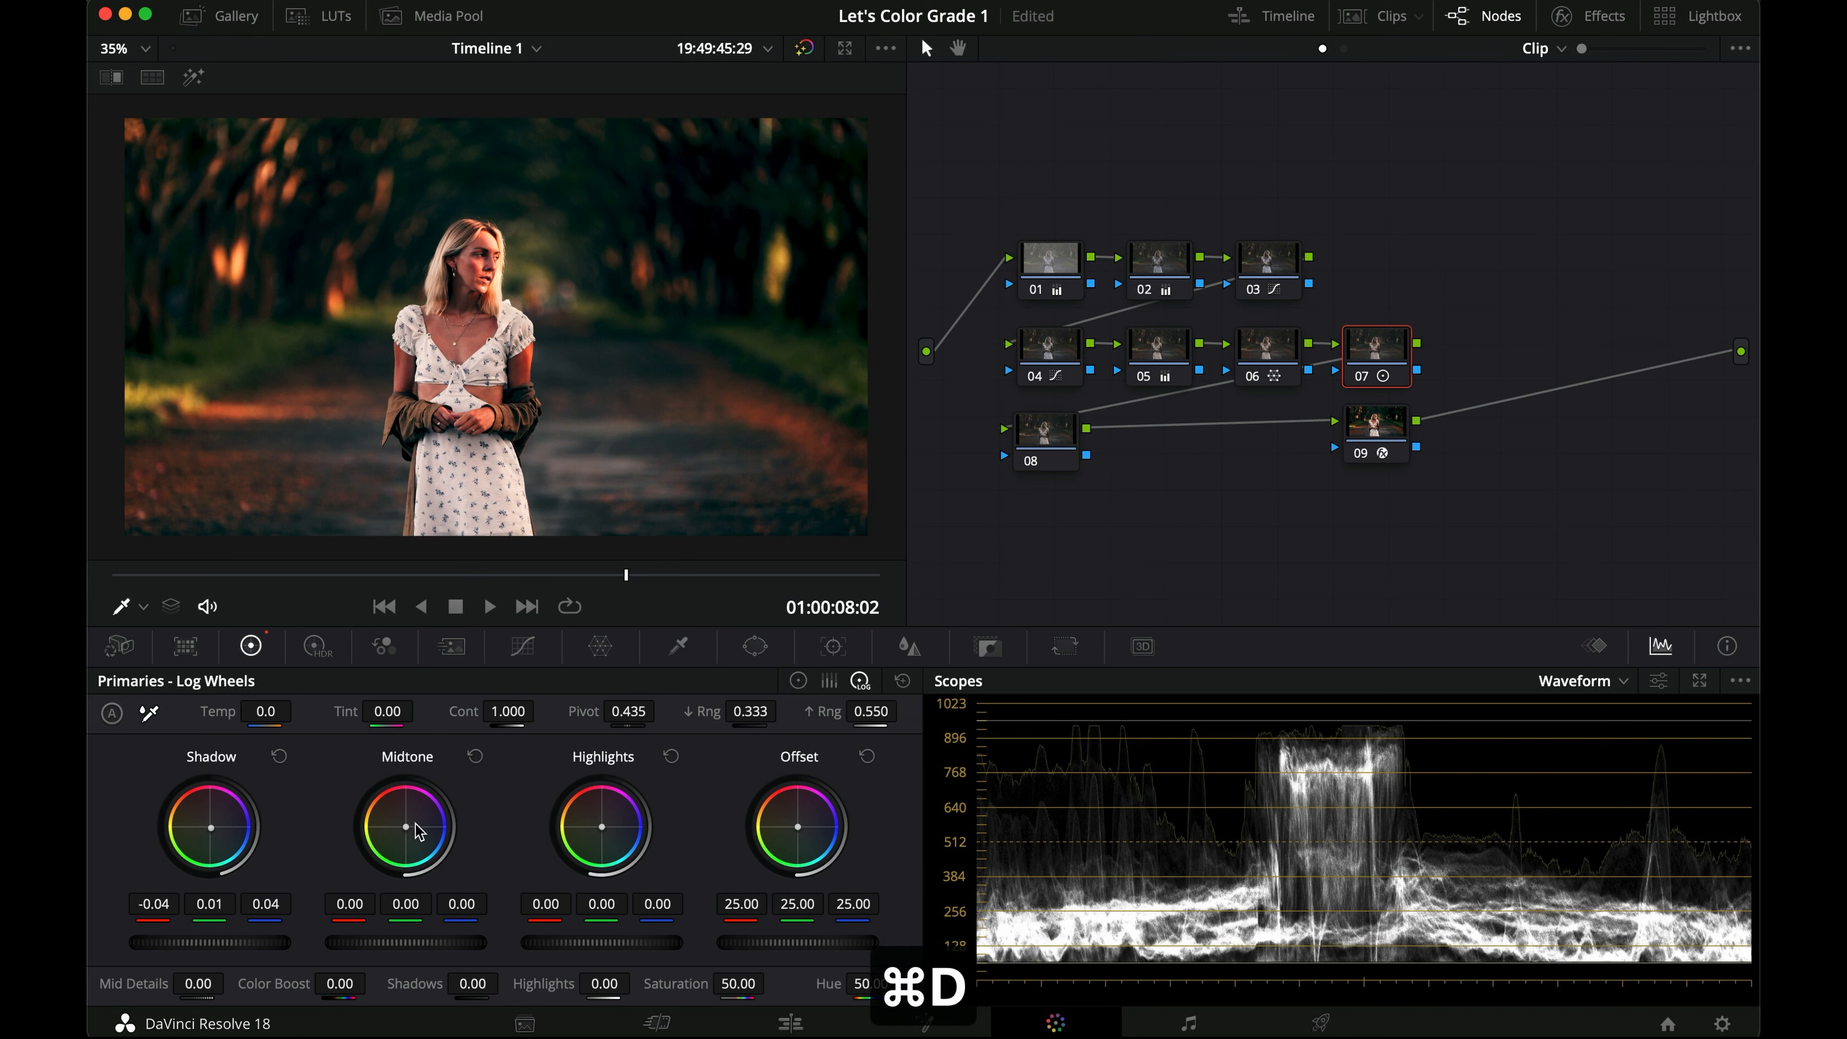
drag(406, 828, 390, 813)
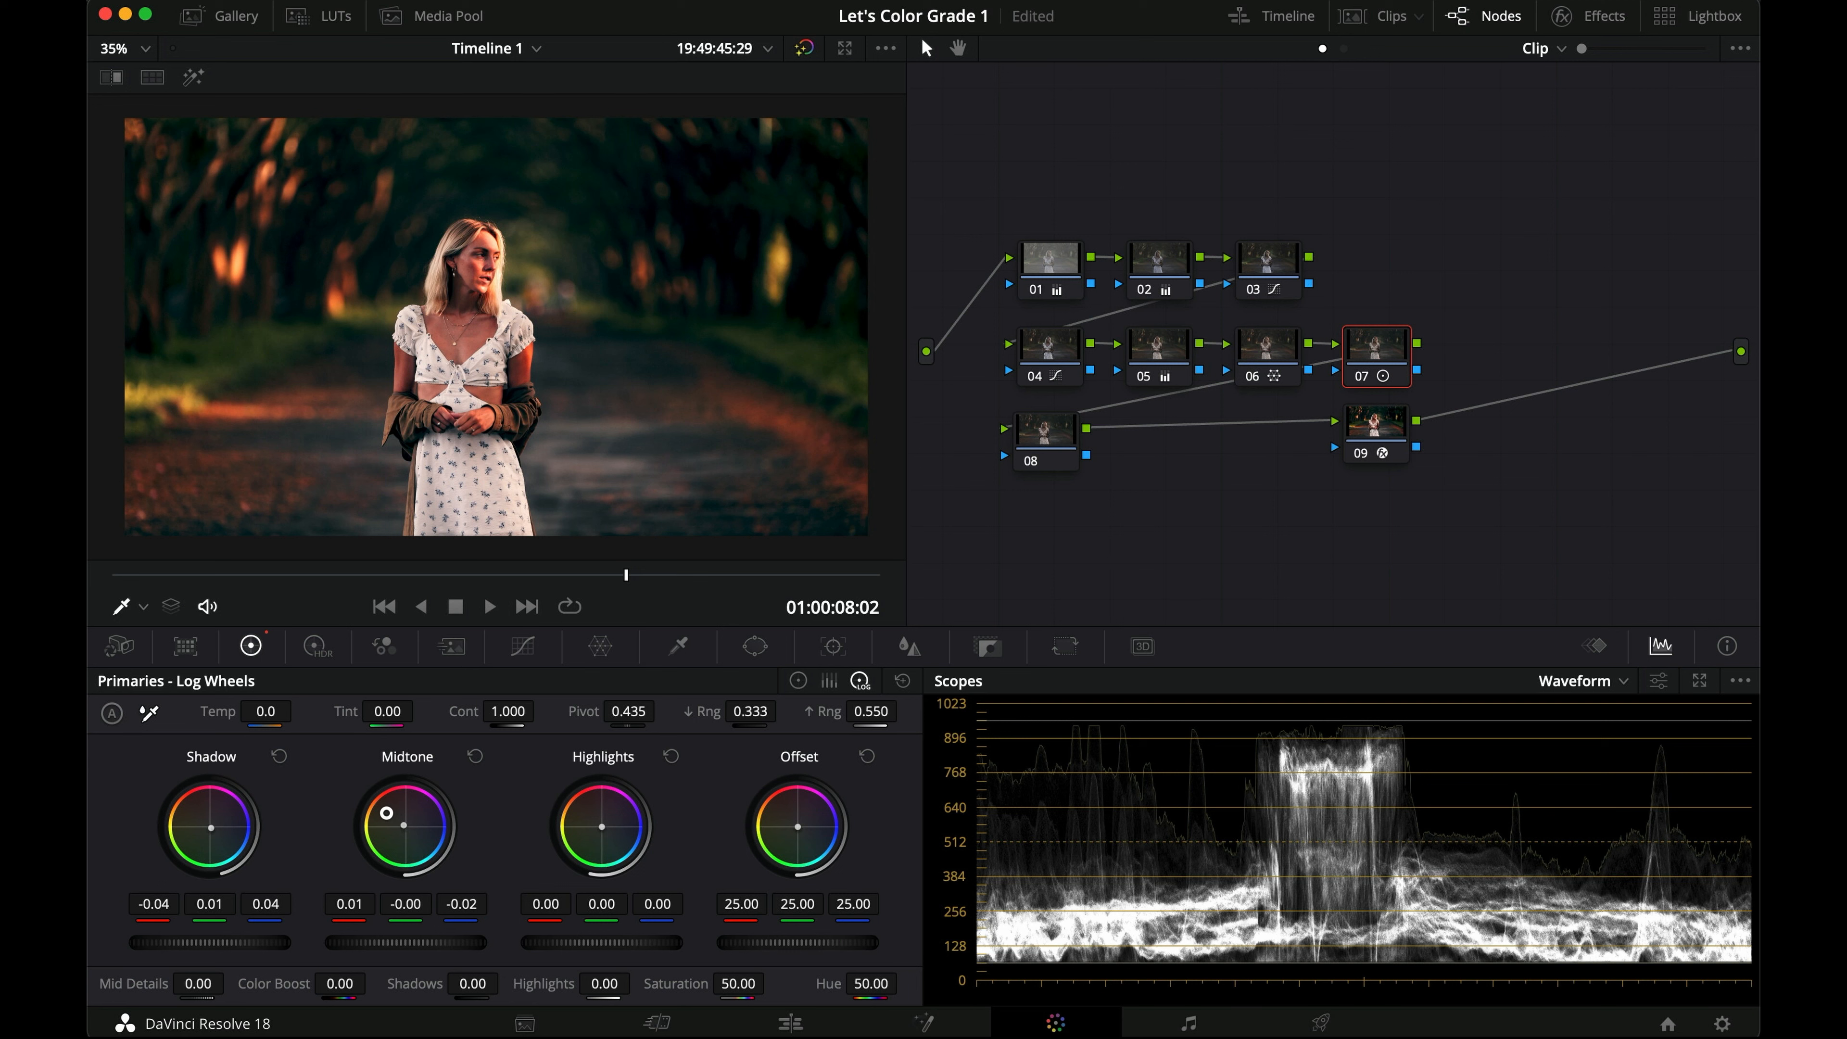
drag(600, 830, 583, 813)
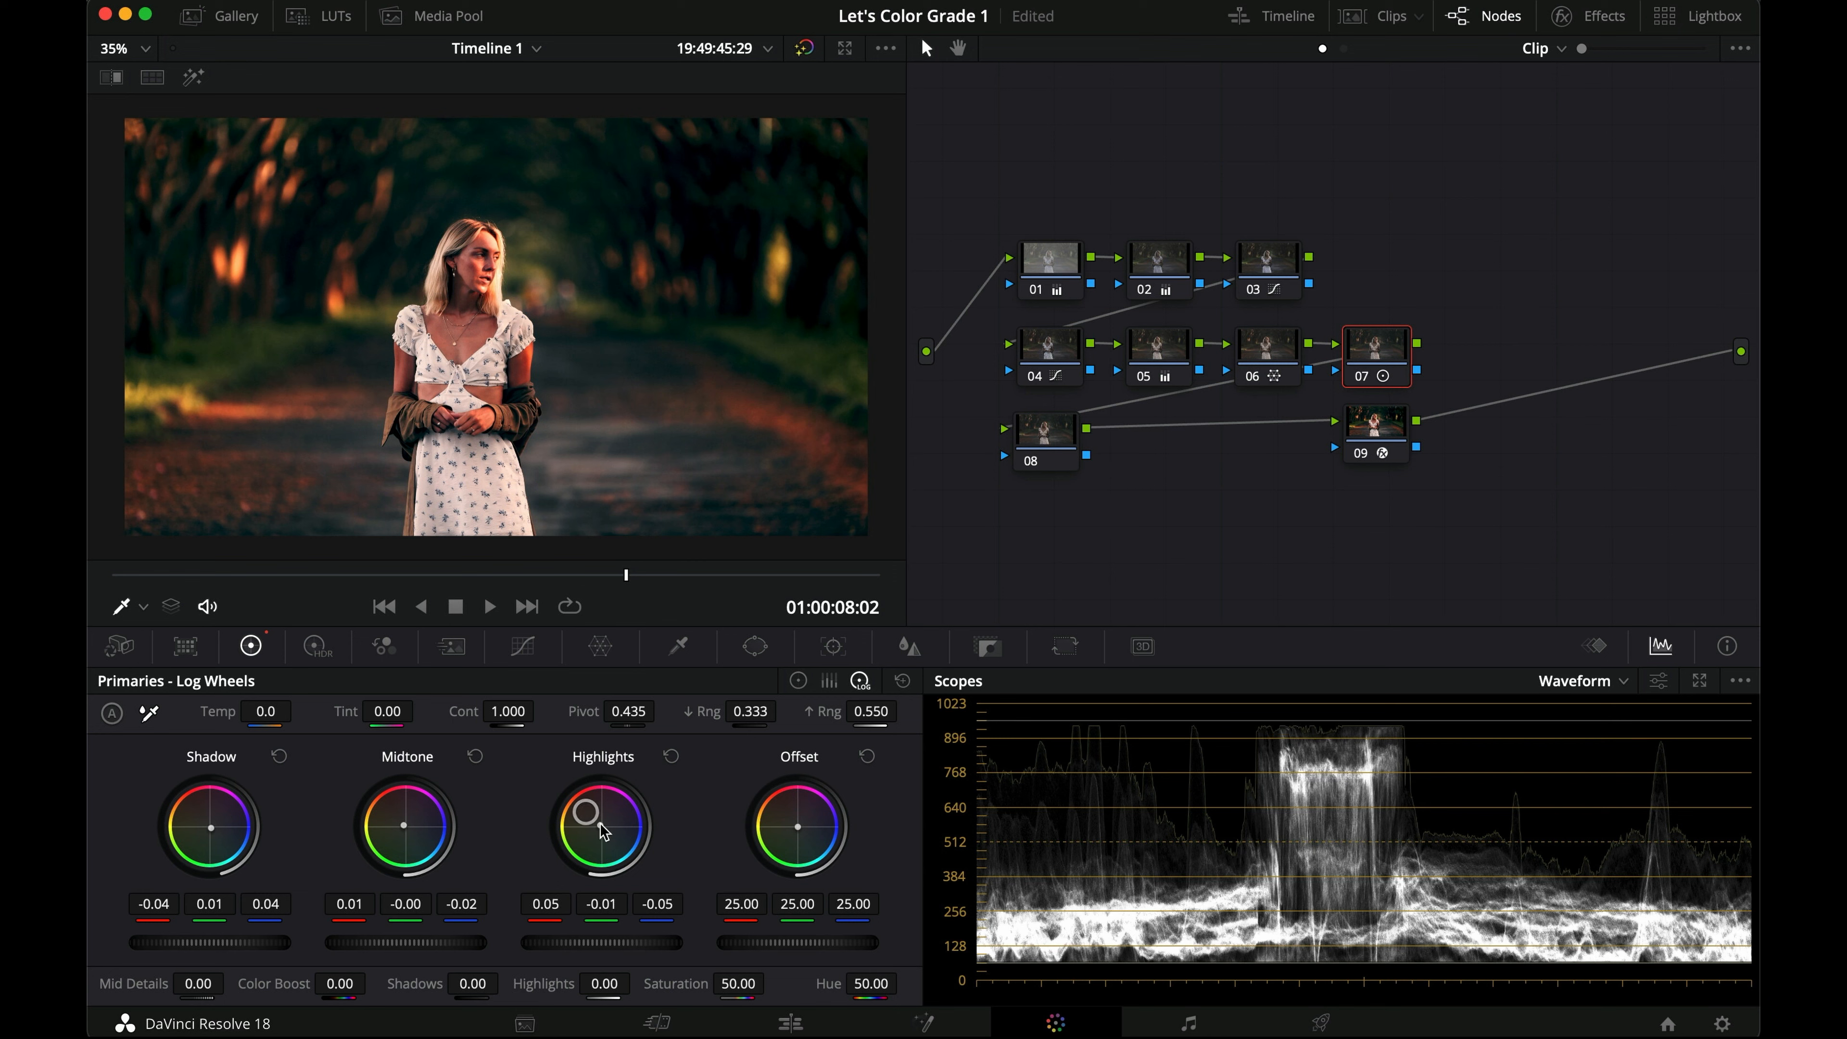
Step: View the clip full screen and toggle node 07 to compare the image with and without the log wheel toning
key(super+f)
key(super+d)
key(super+d)
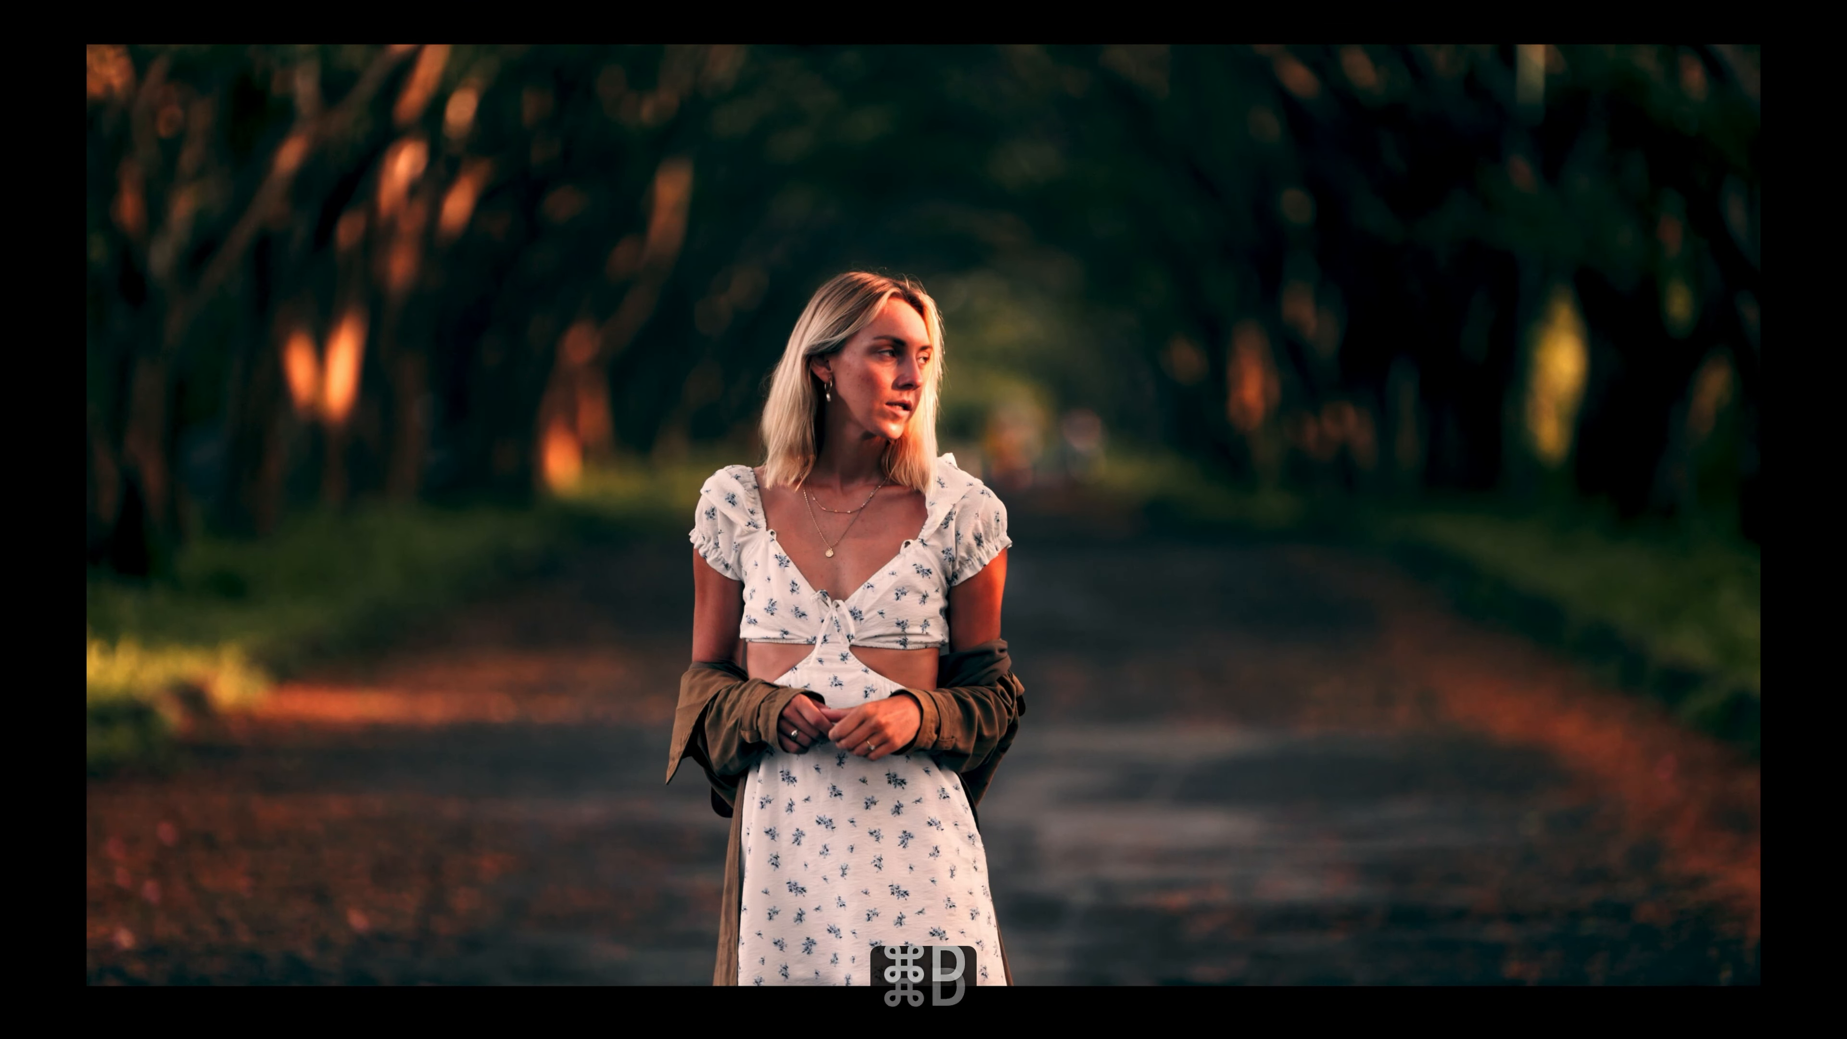
key(super+d)
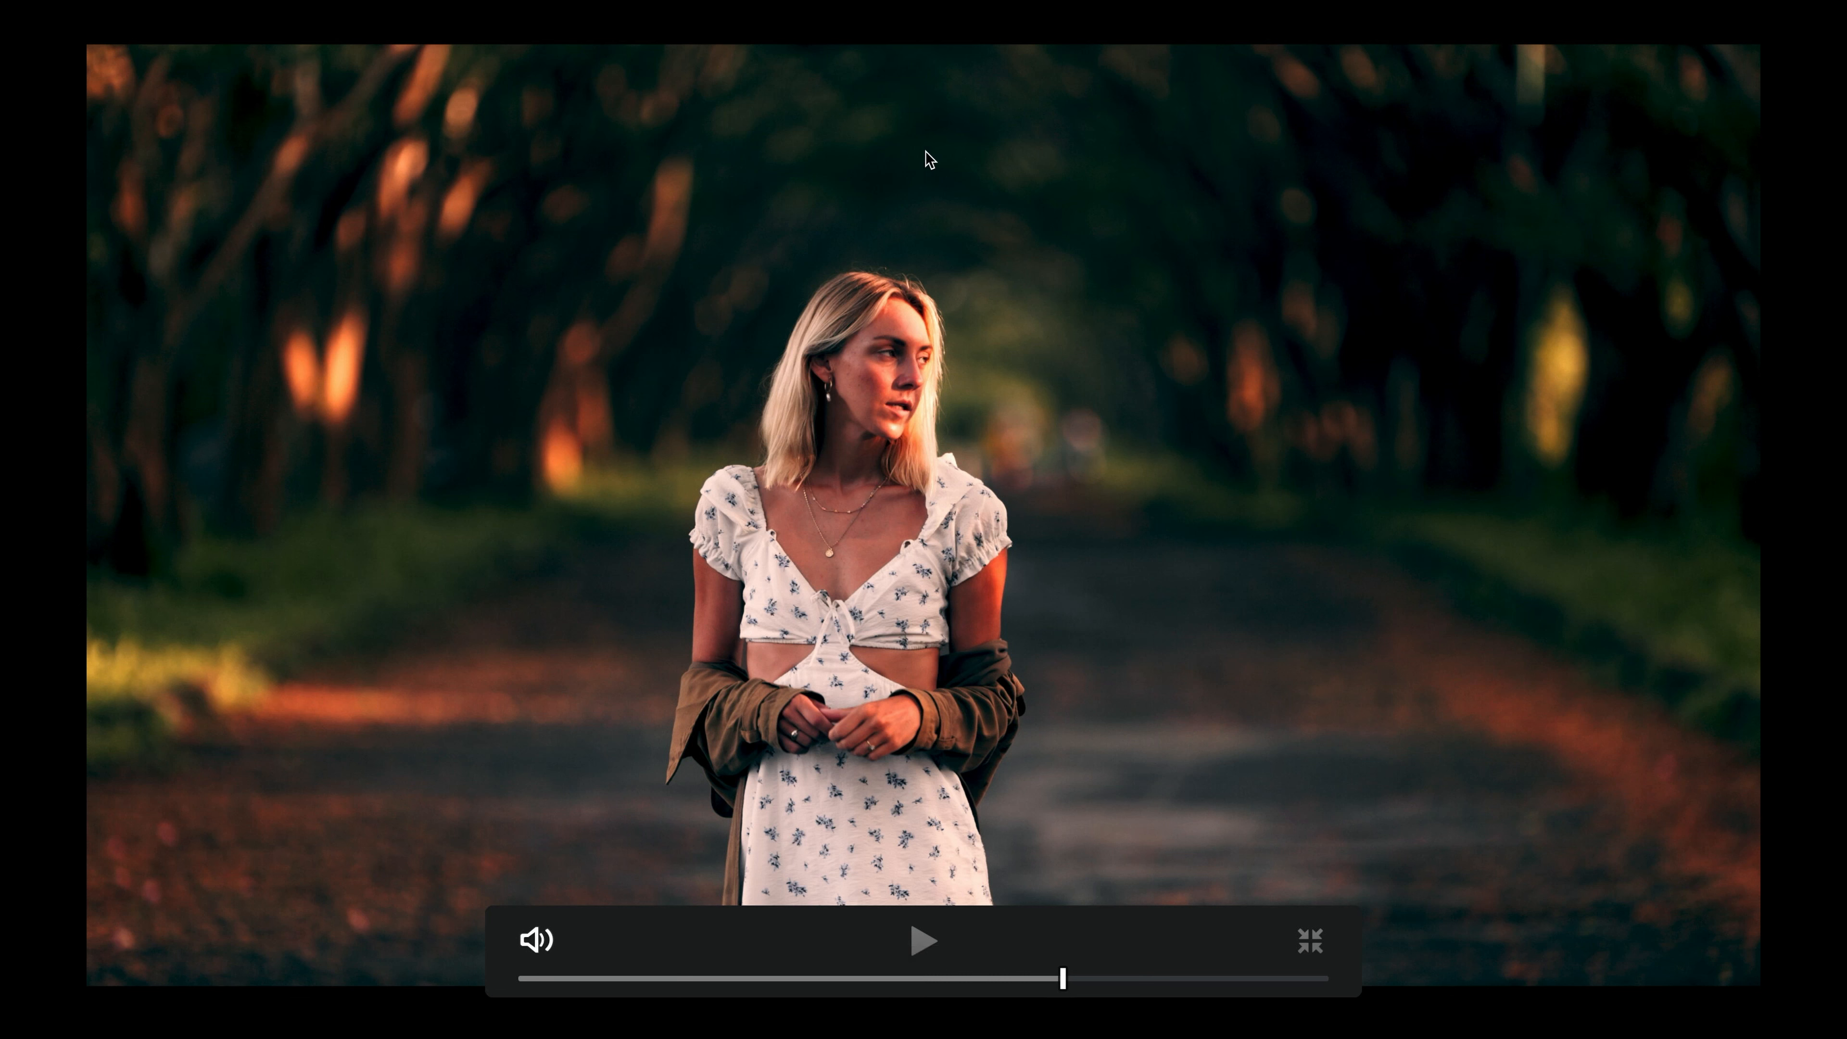
key(super+d)
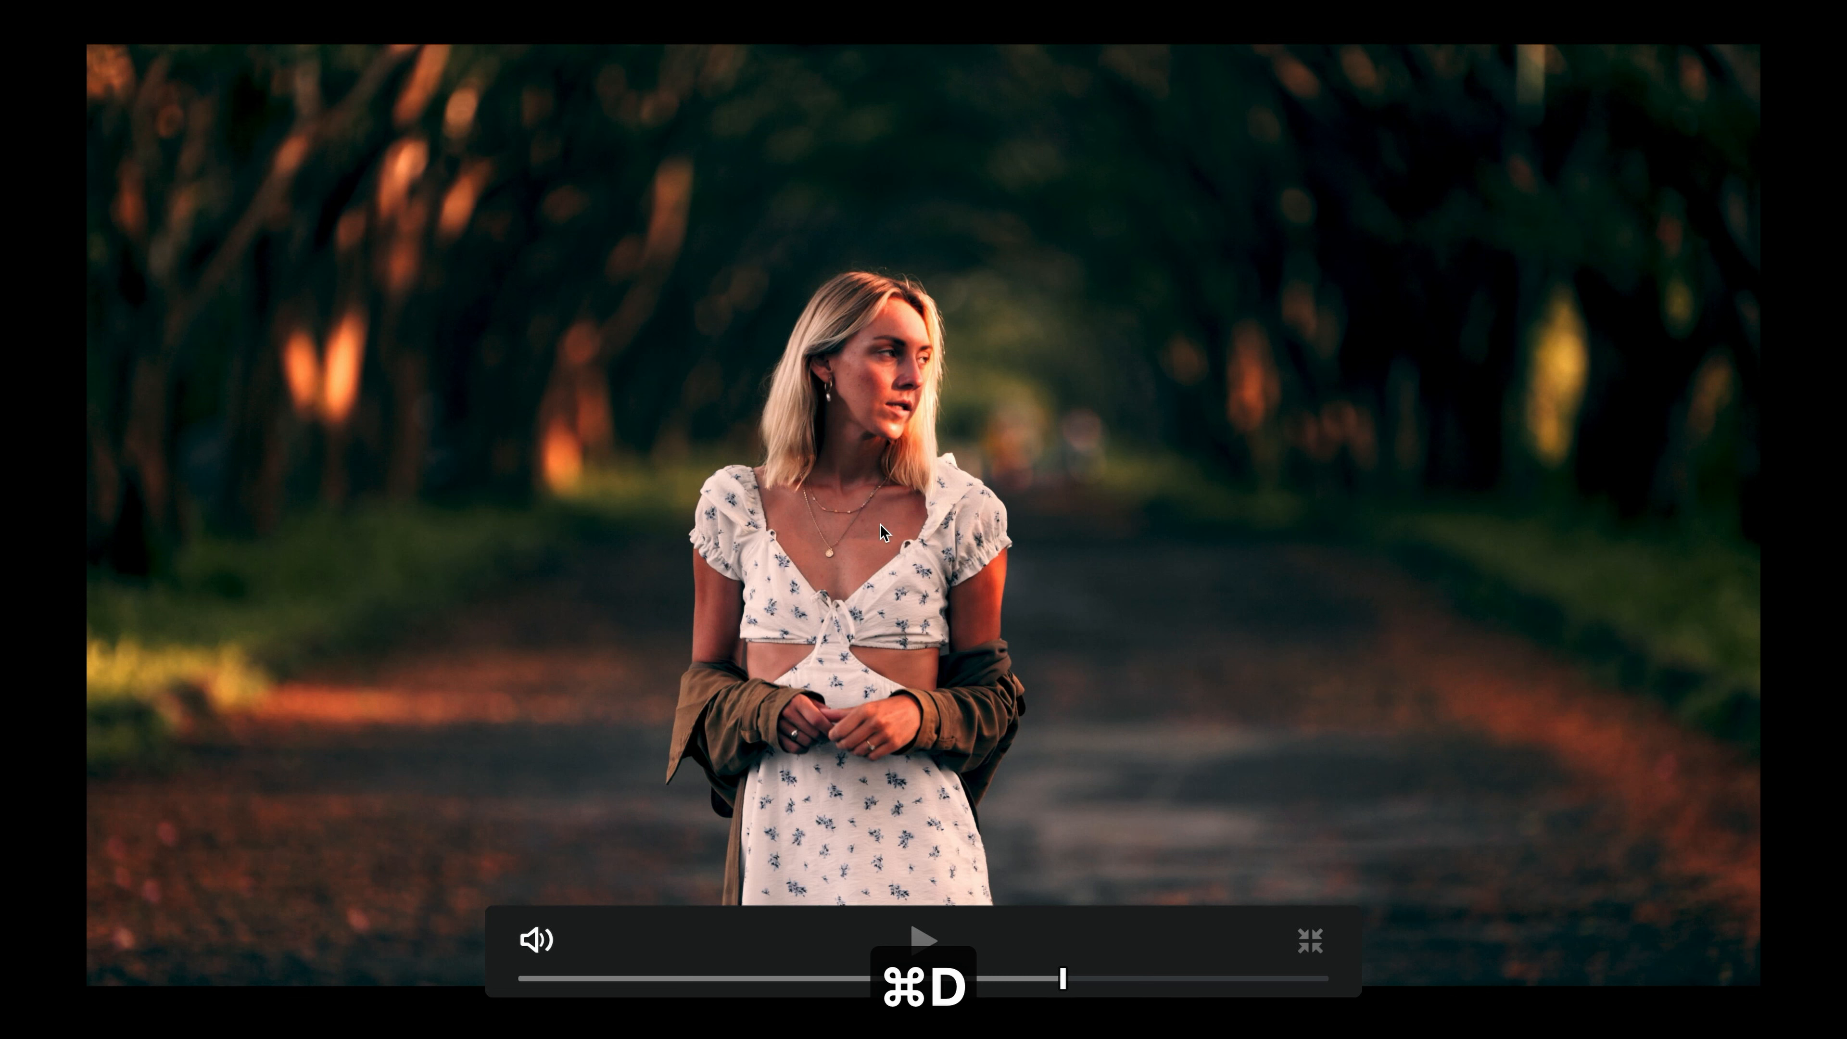
key(super+d)
key(super+d)
key(super+f)
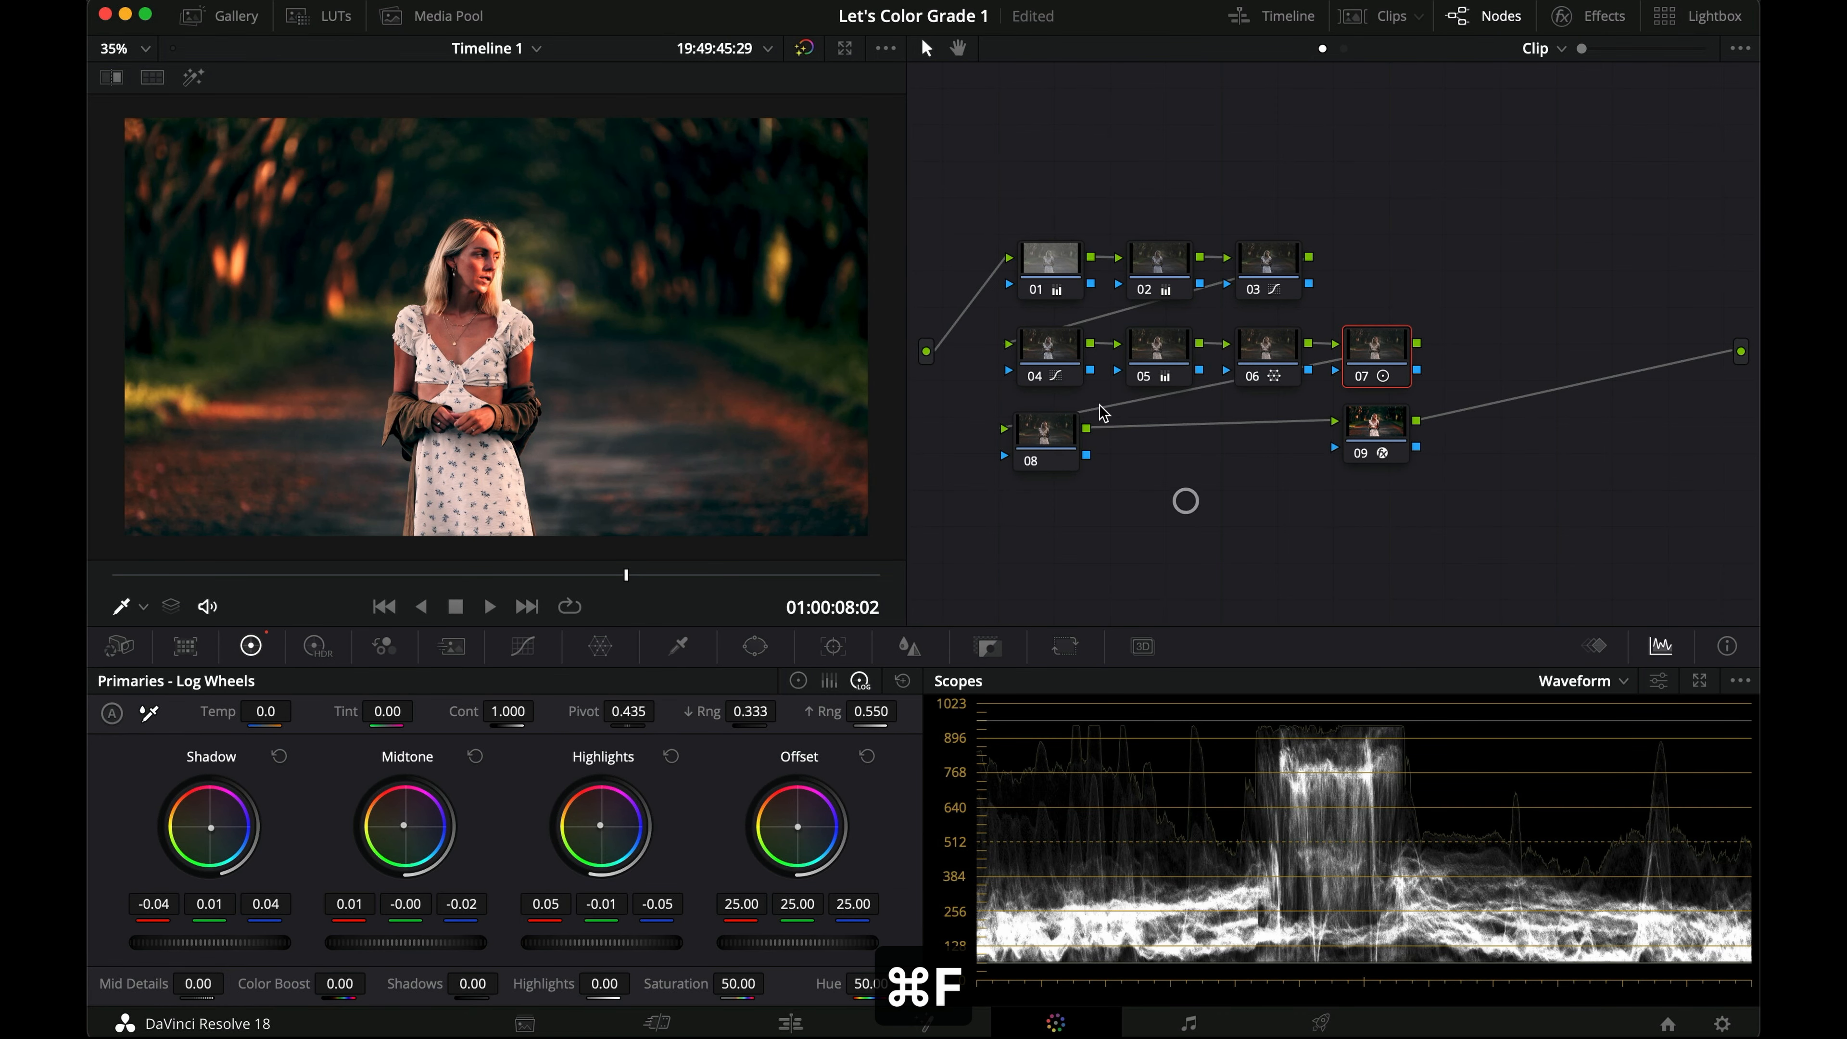
Step: Select nodes 04 to 07 and toggle them together to check their combined effect on the image
drag(1519, 356, 1056, 336)
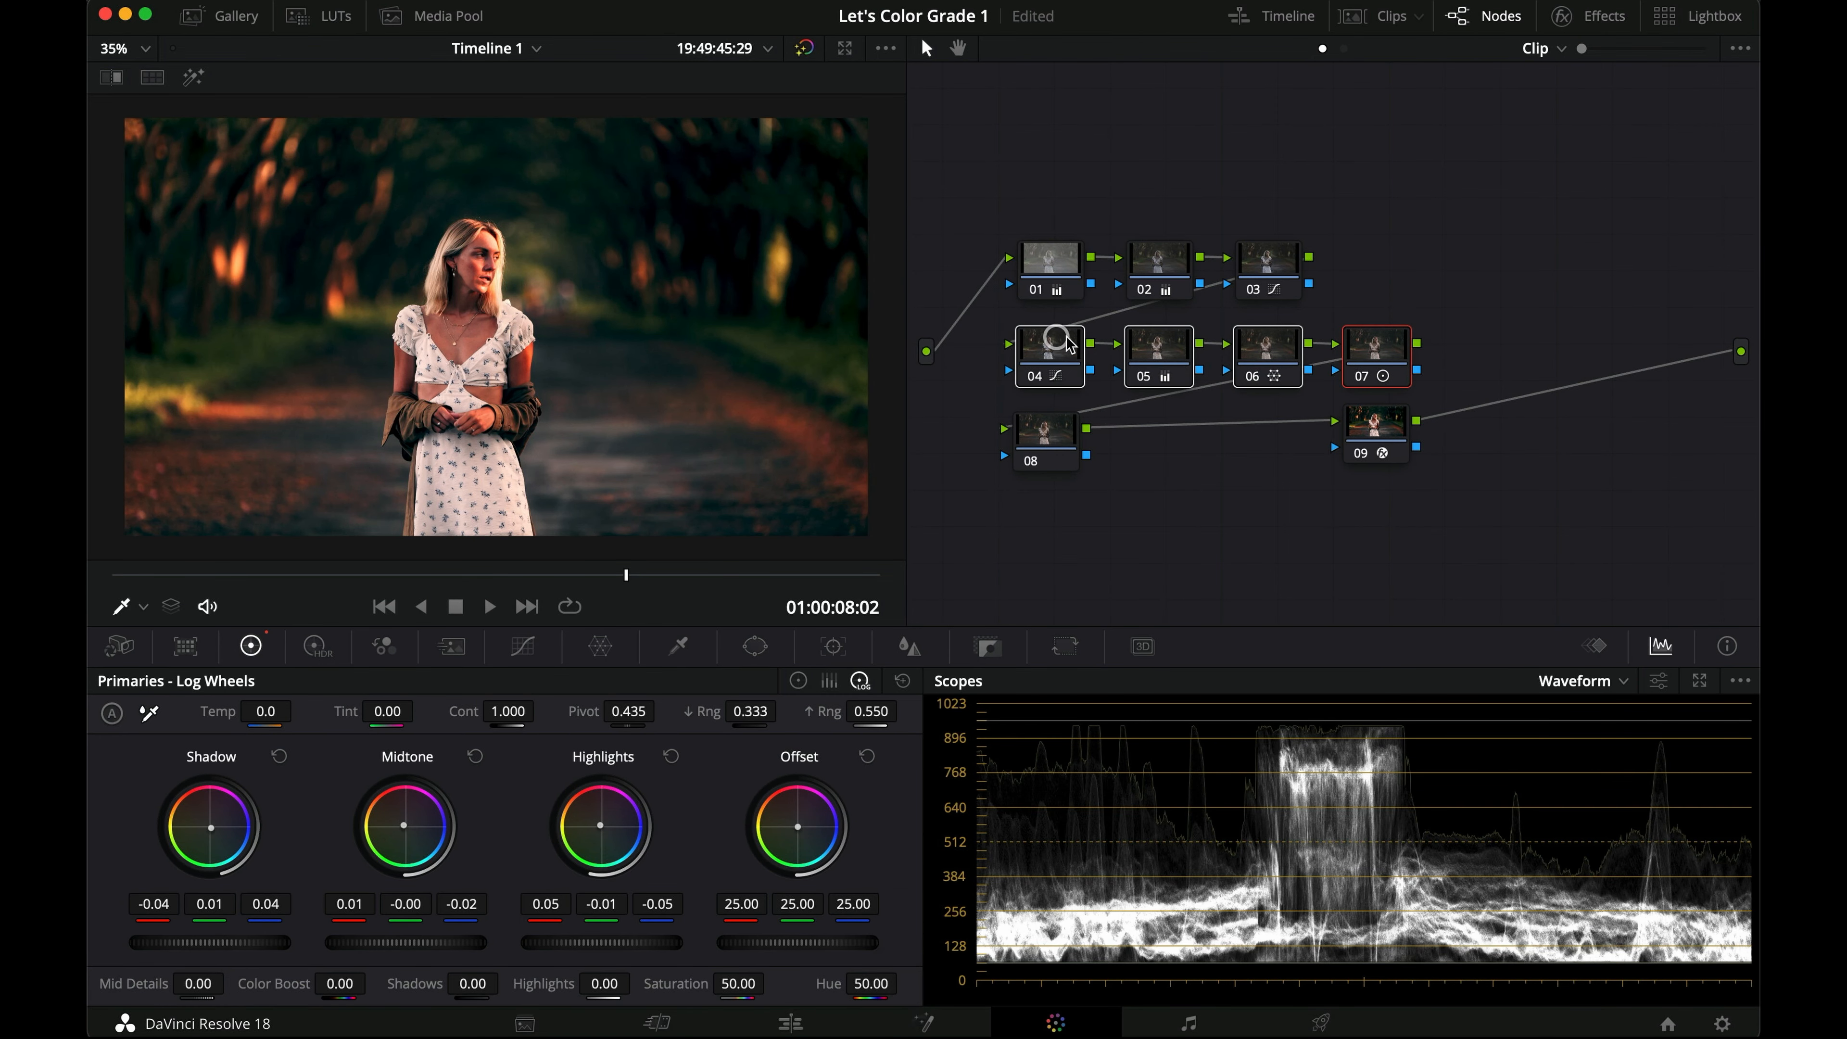
key(super+d)
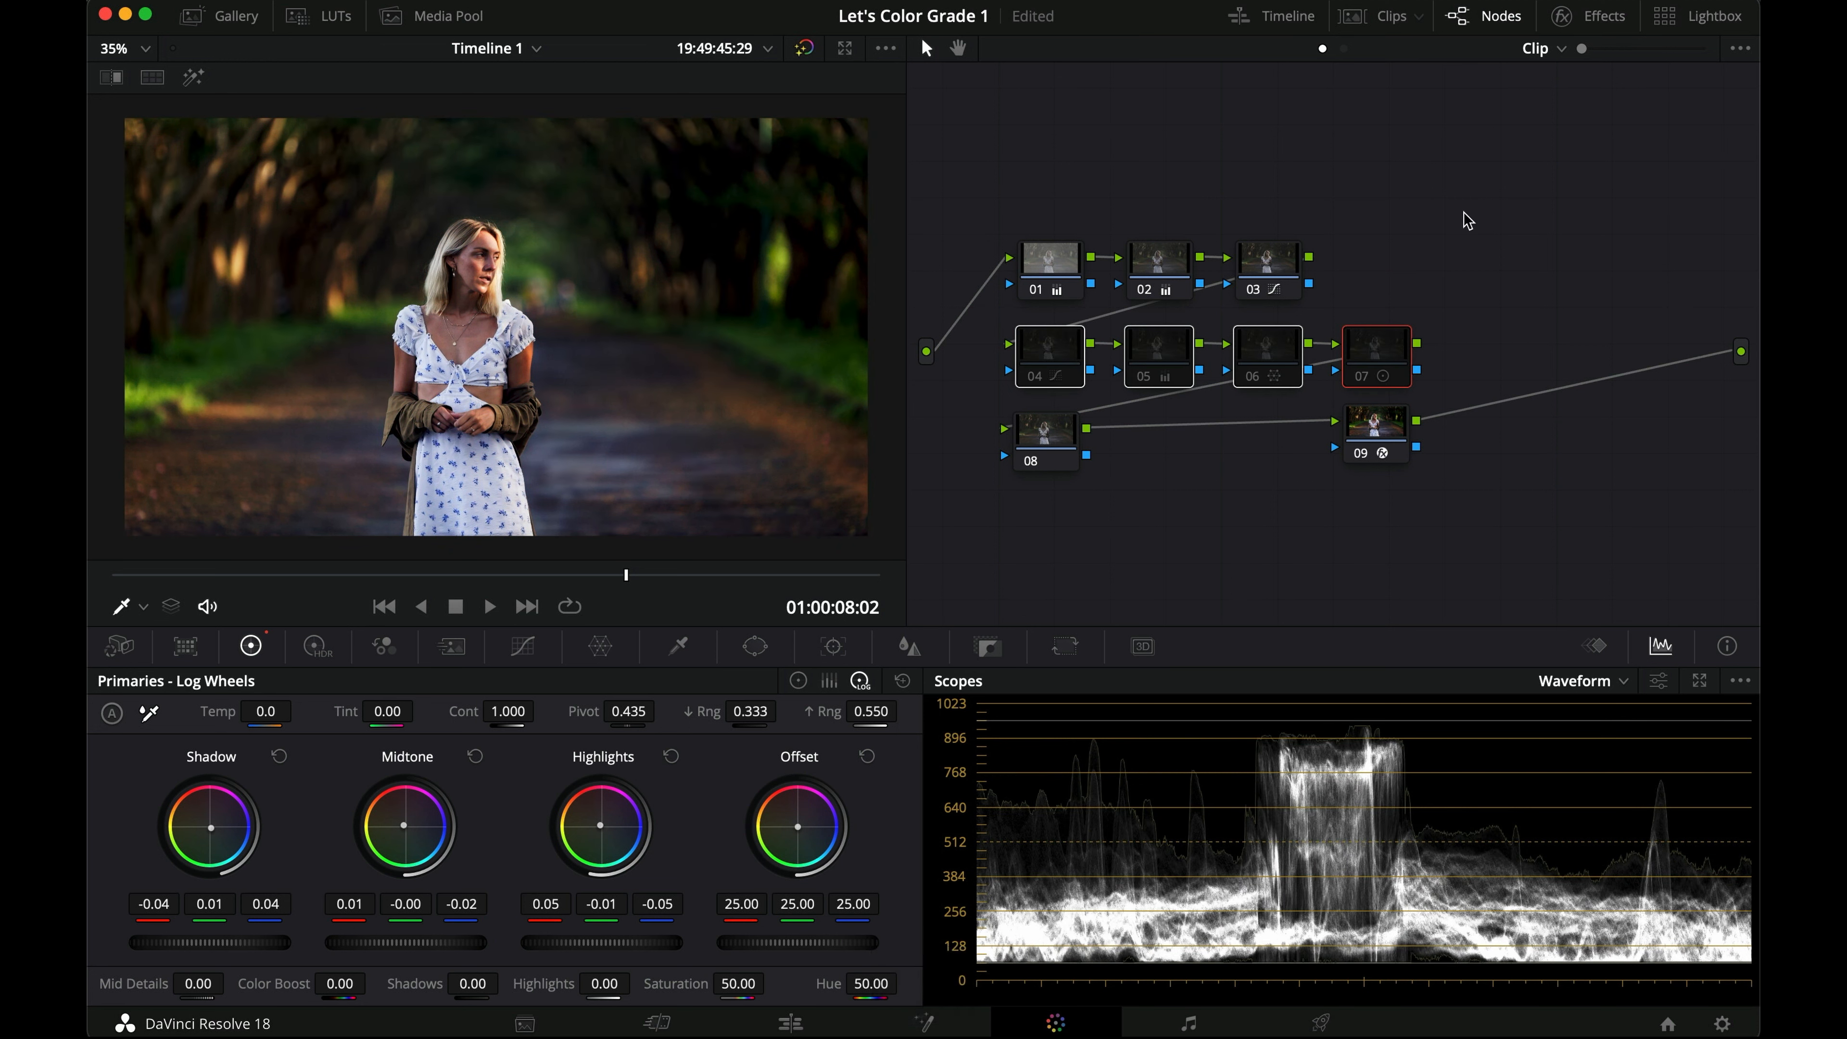
key(super+d)
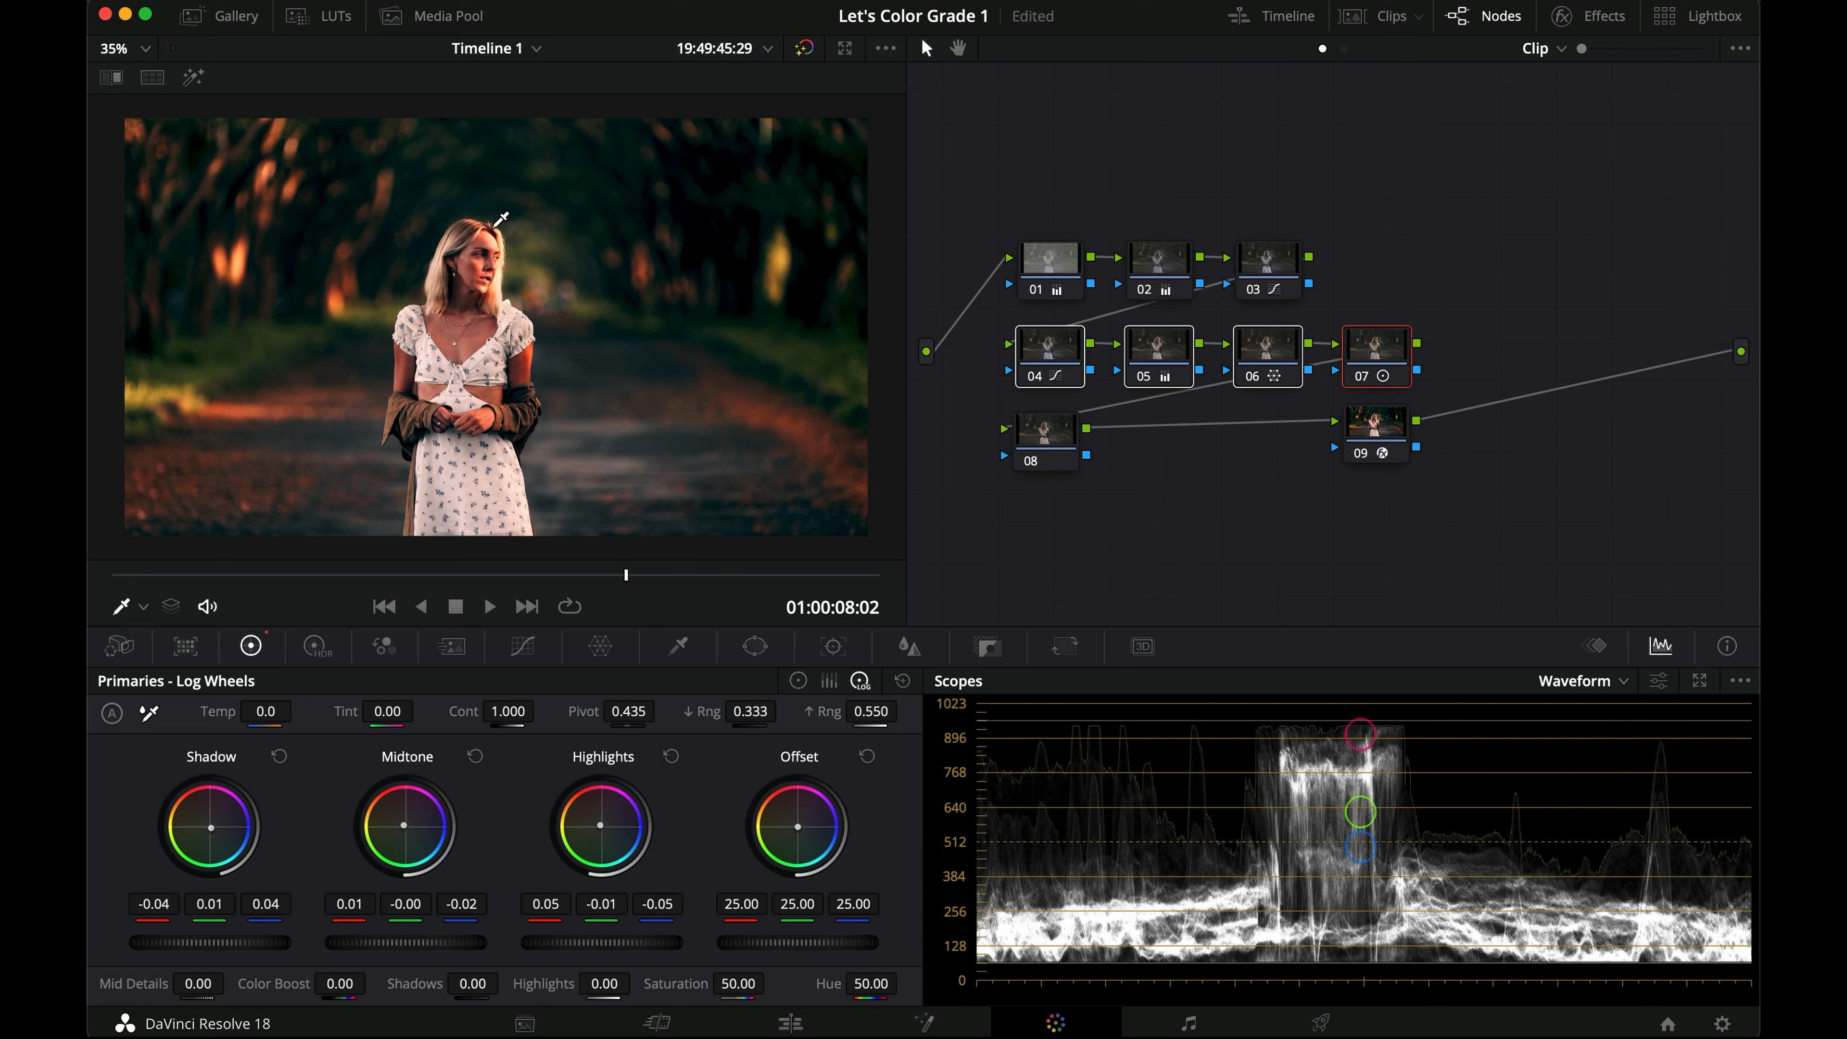
key(super+d)
key(super+d)
click(1468, 289)
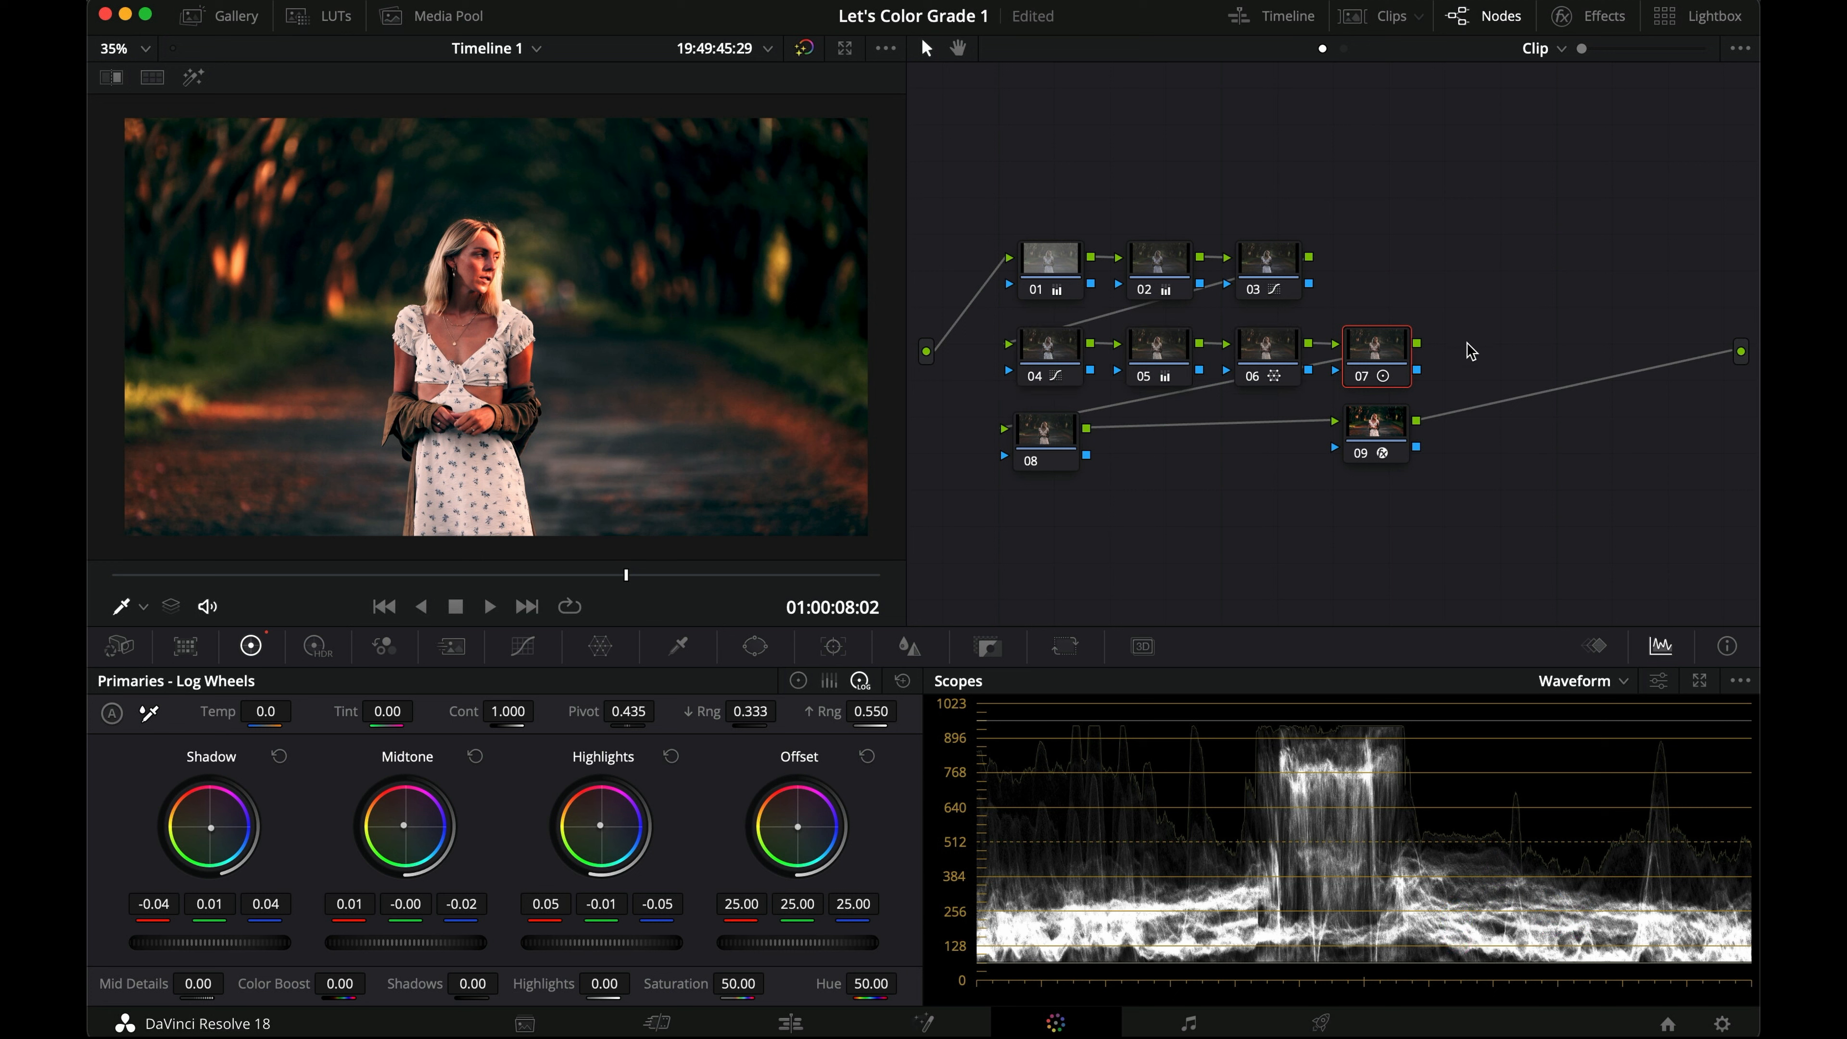
Step: Review the base correction nodes 01 to 03, comparing their result with the full look by bypassing and restoring nodes 04 to 07
click(1360, 437)
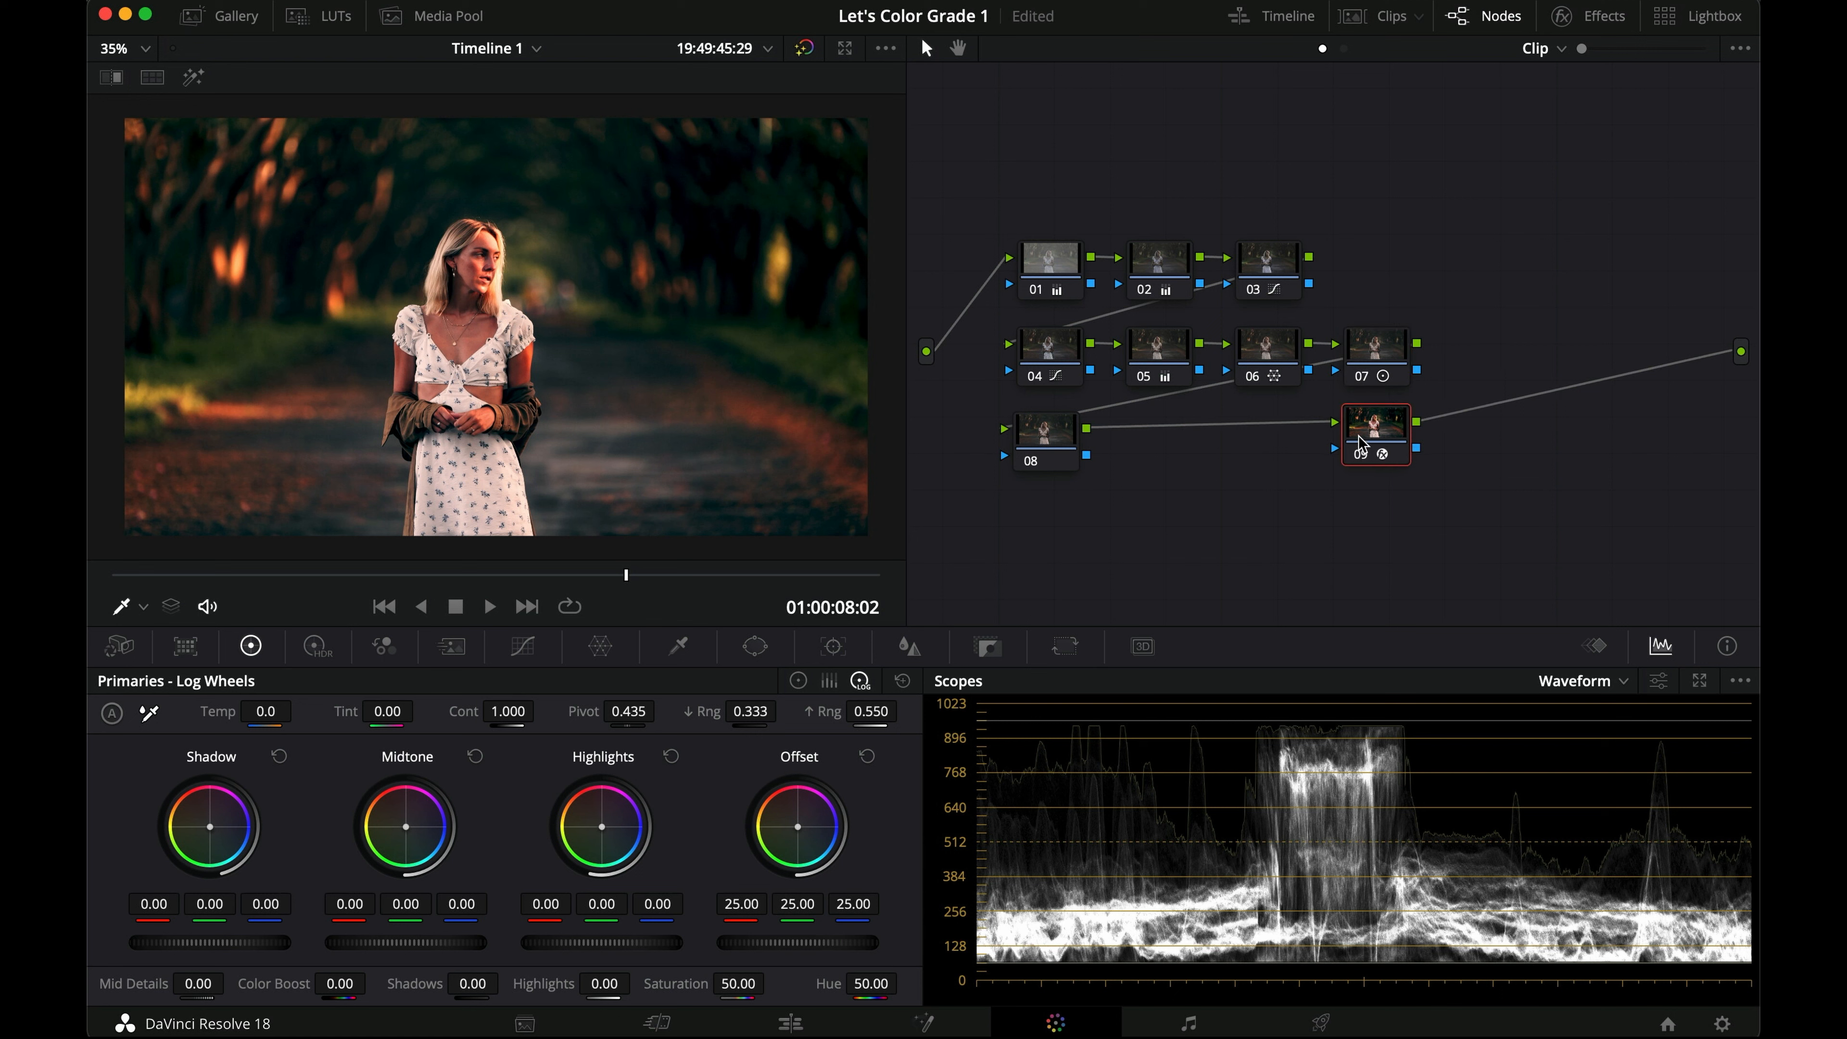
drag(1033, 205, 1293, 287)
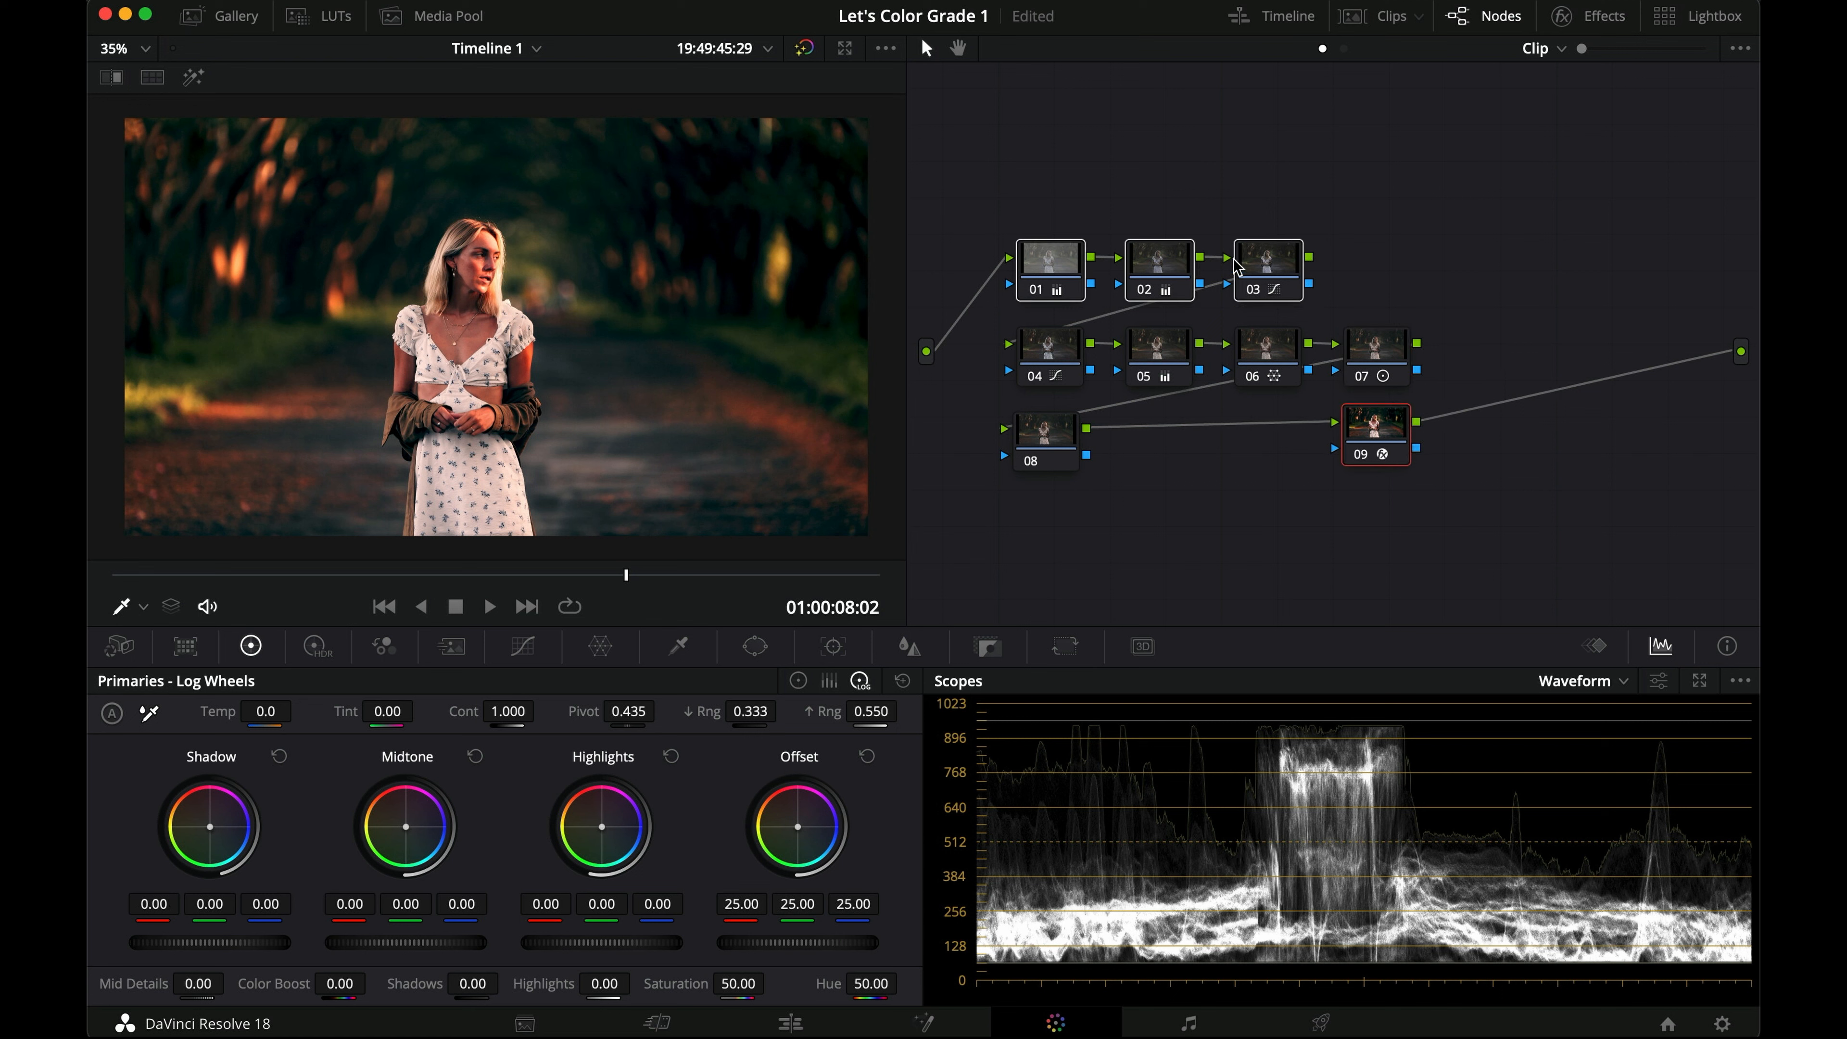
key(super+d)
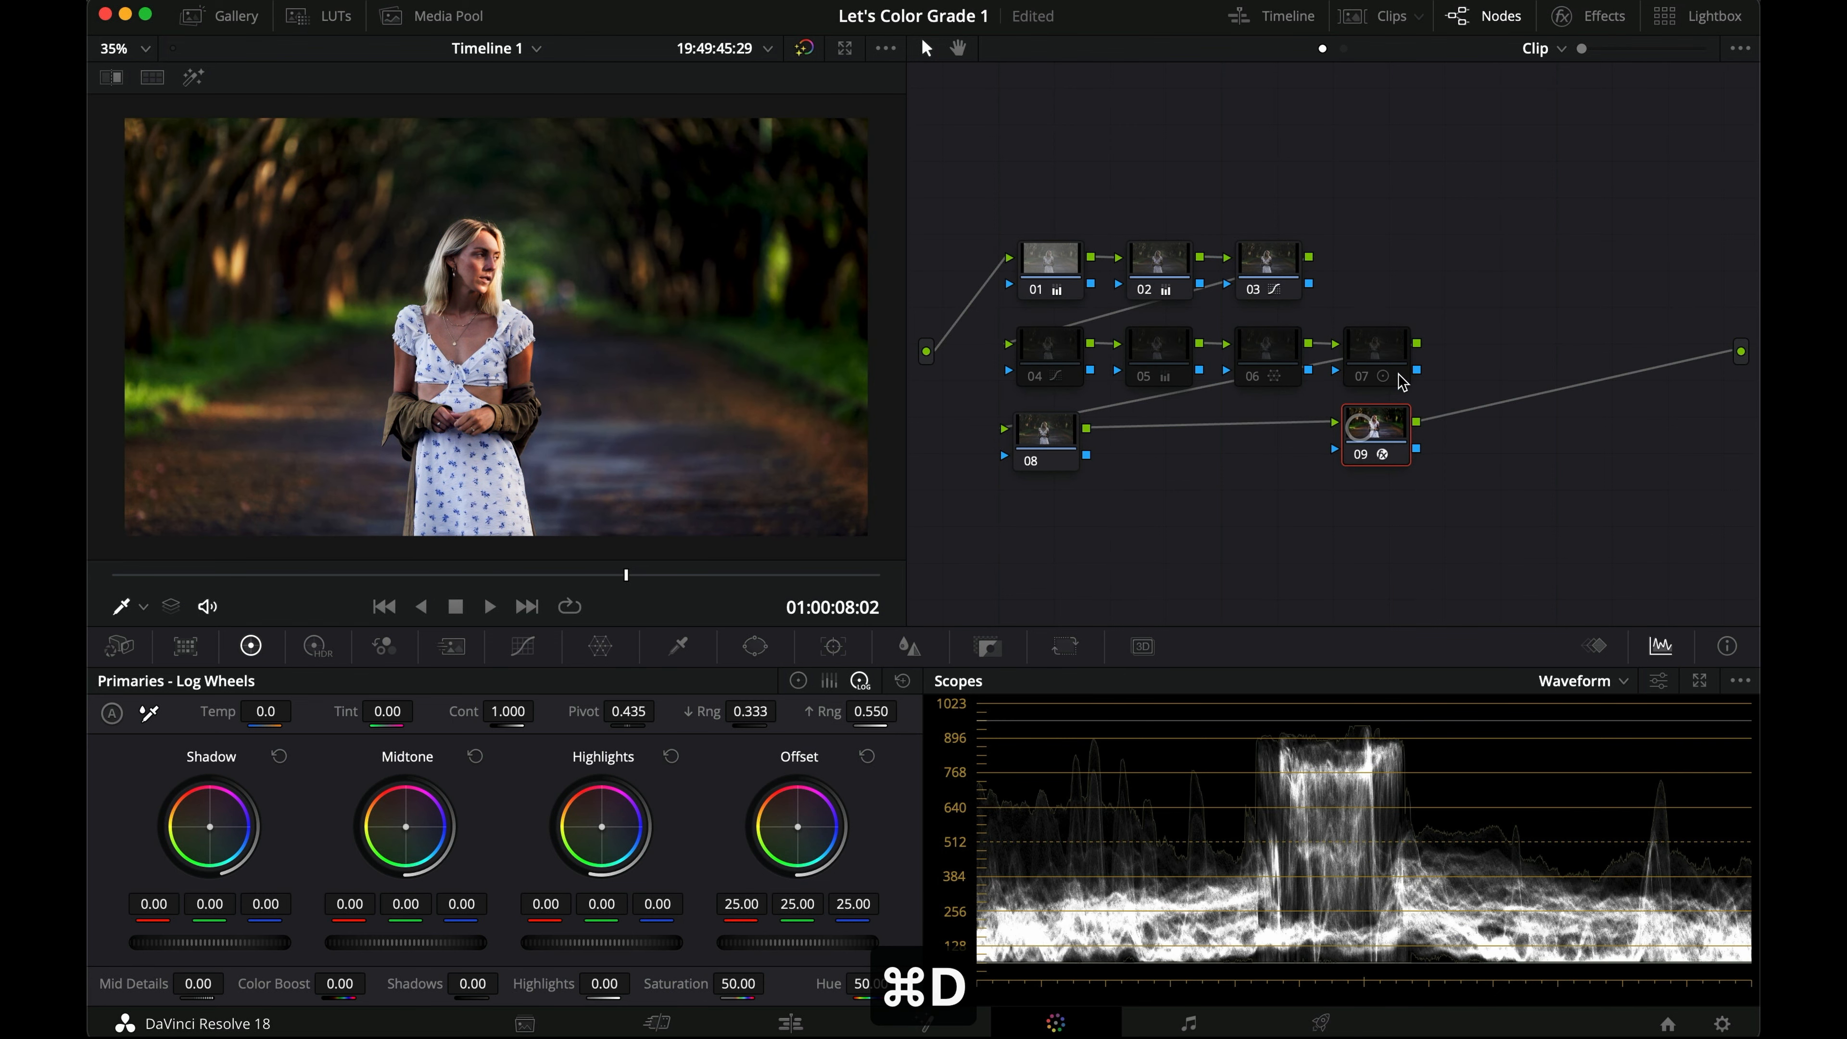
drag(1348, 277, 1004, 264)
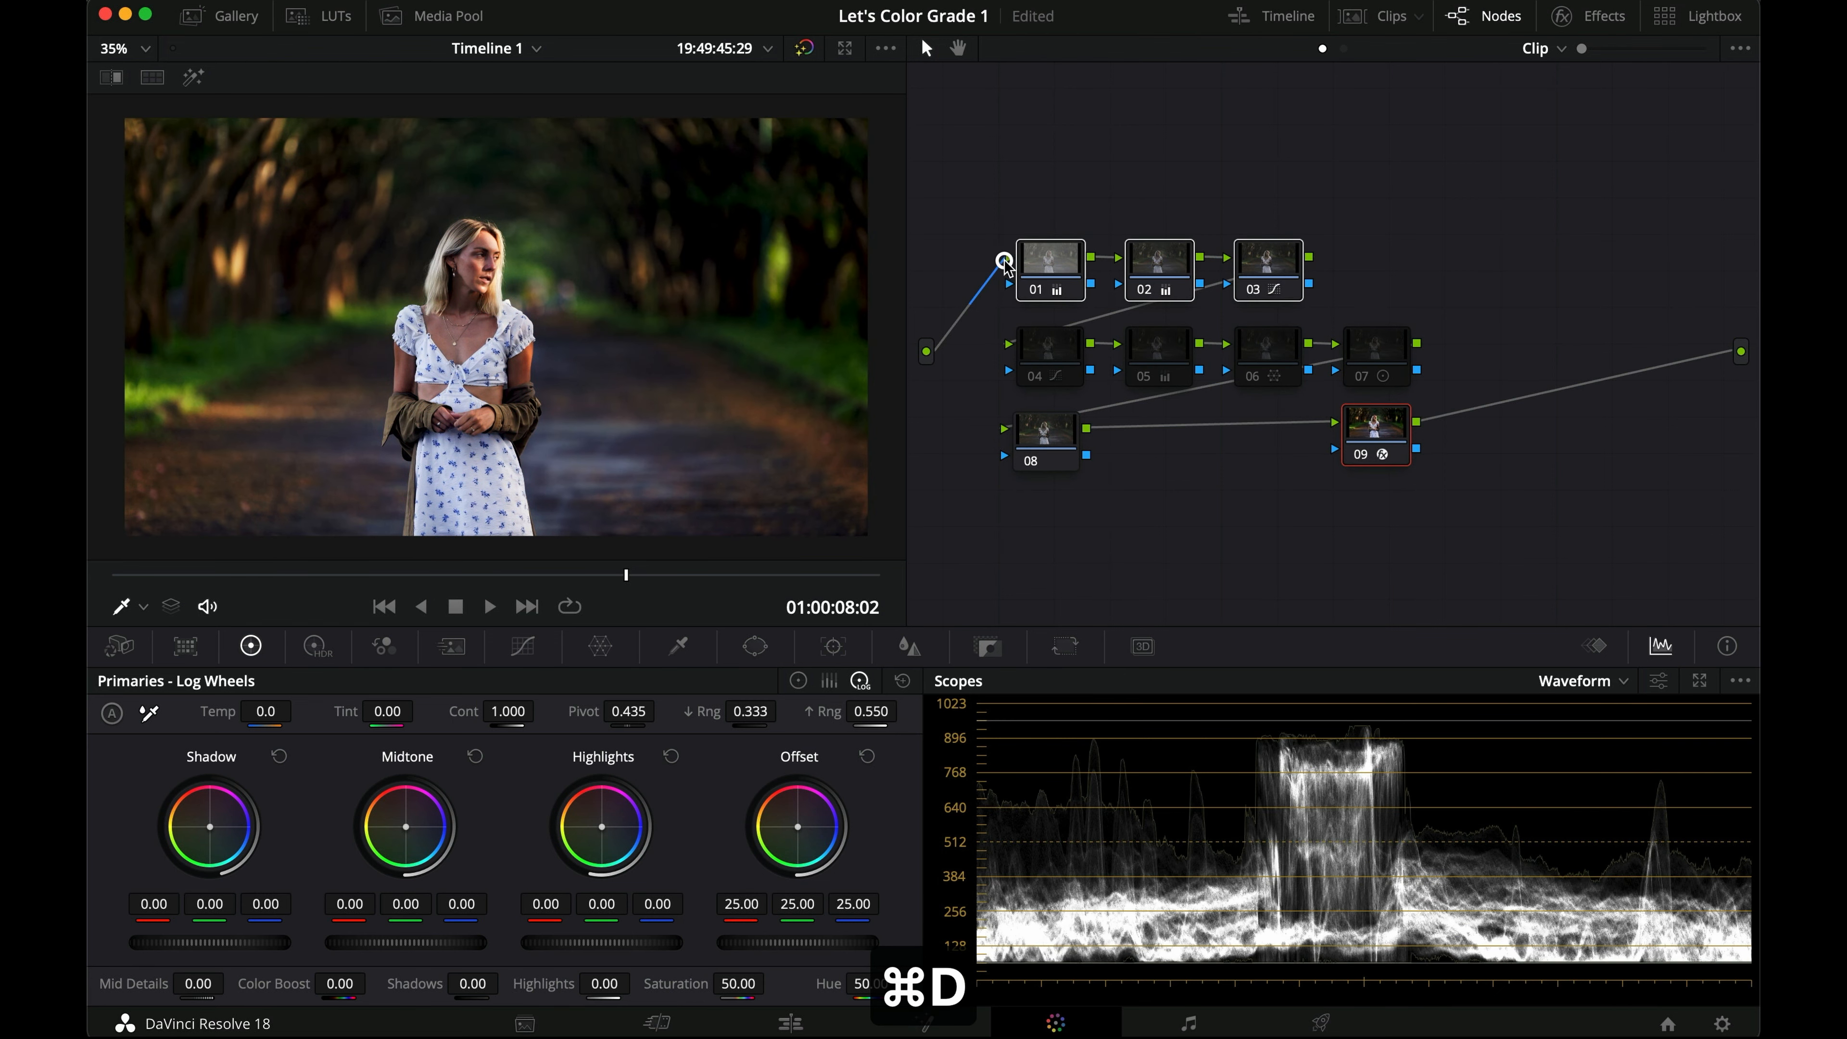
key(super+d)
key(super+d)
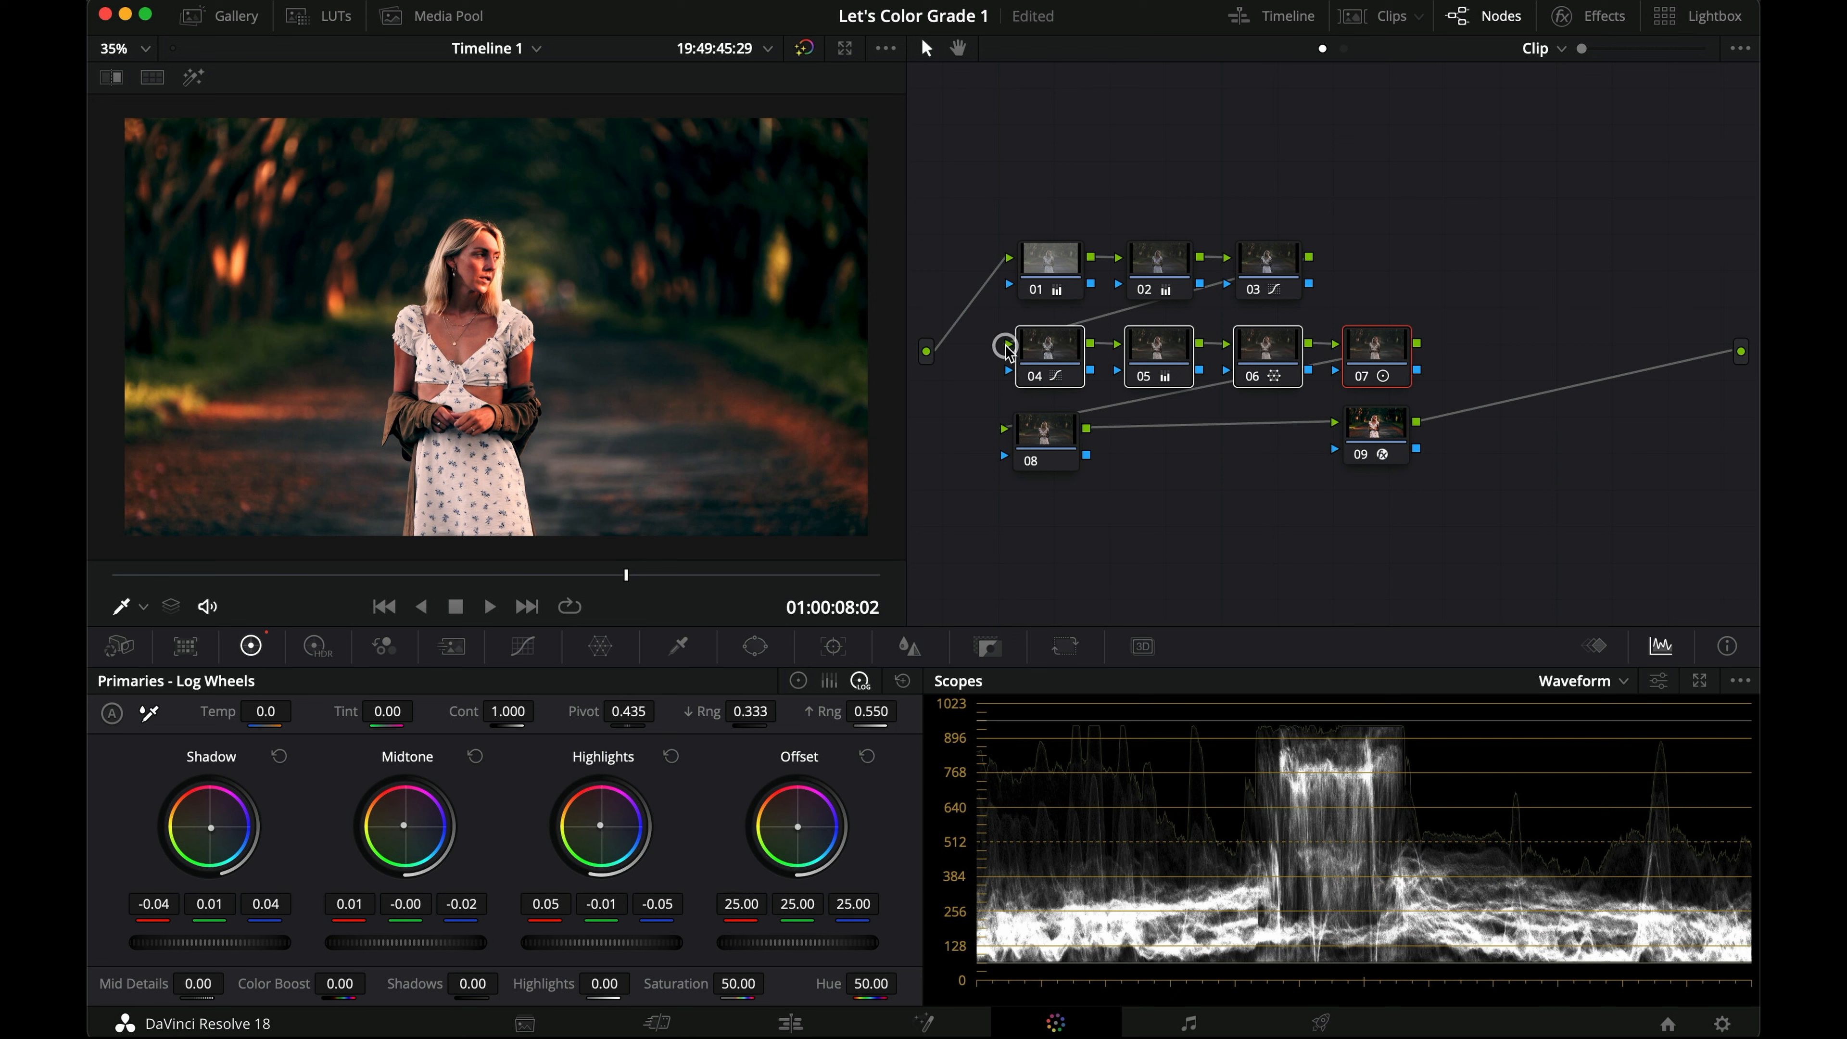
key(super+d)
key(super+d)
Step: Make room in the node graph and add a layer node to node 08, joined through a layer mixer
click(1062, 446)
click(959, 48)
drag(962, 219, 945, 106)
click(926, 48)
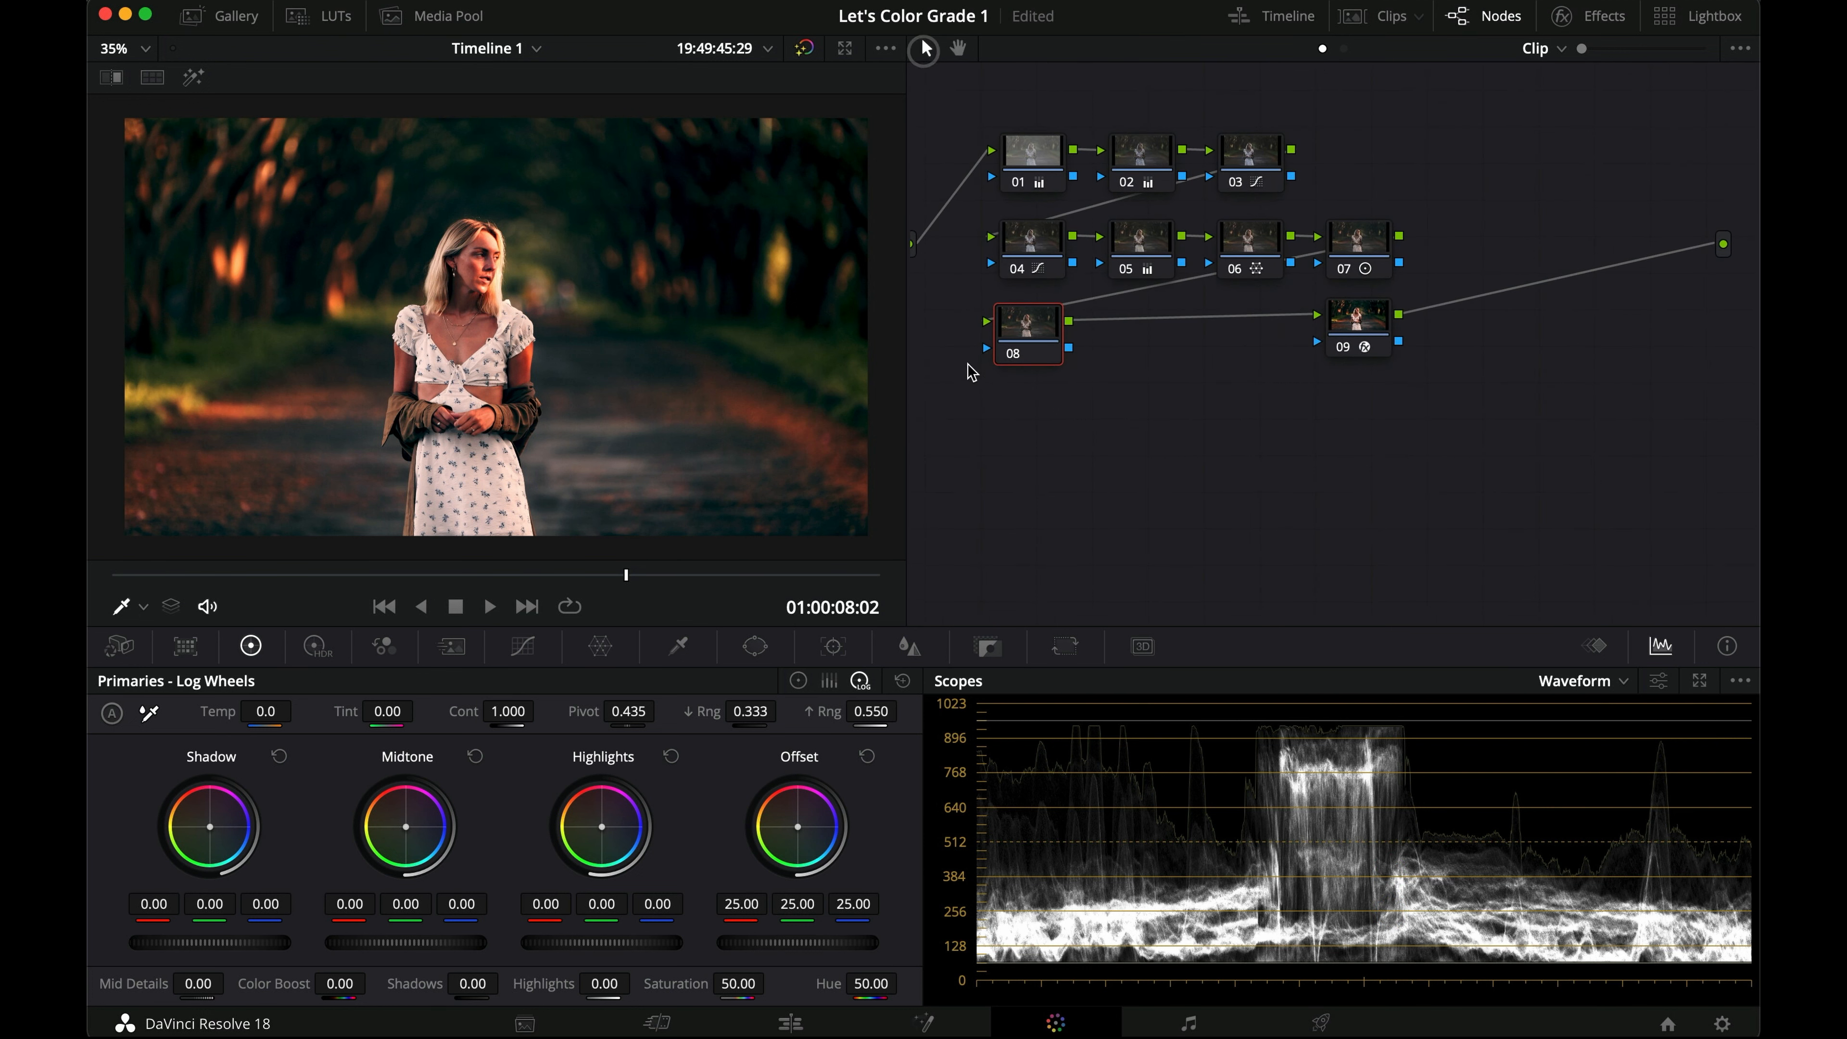
right_click(1026, 340)
mouse_move(1191, 444)
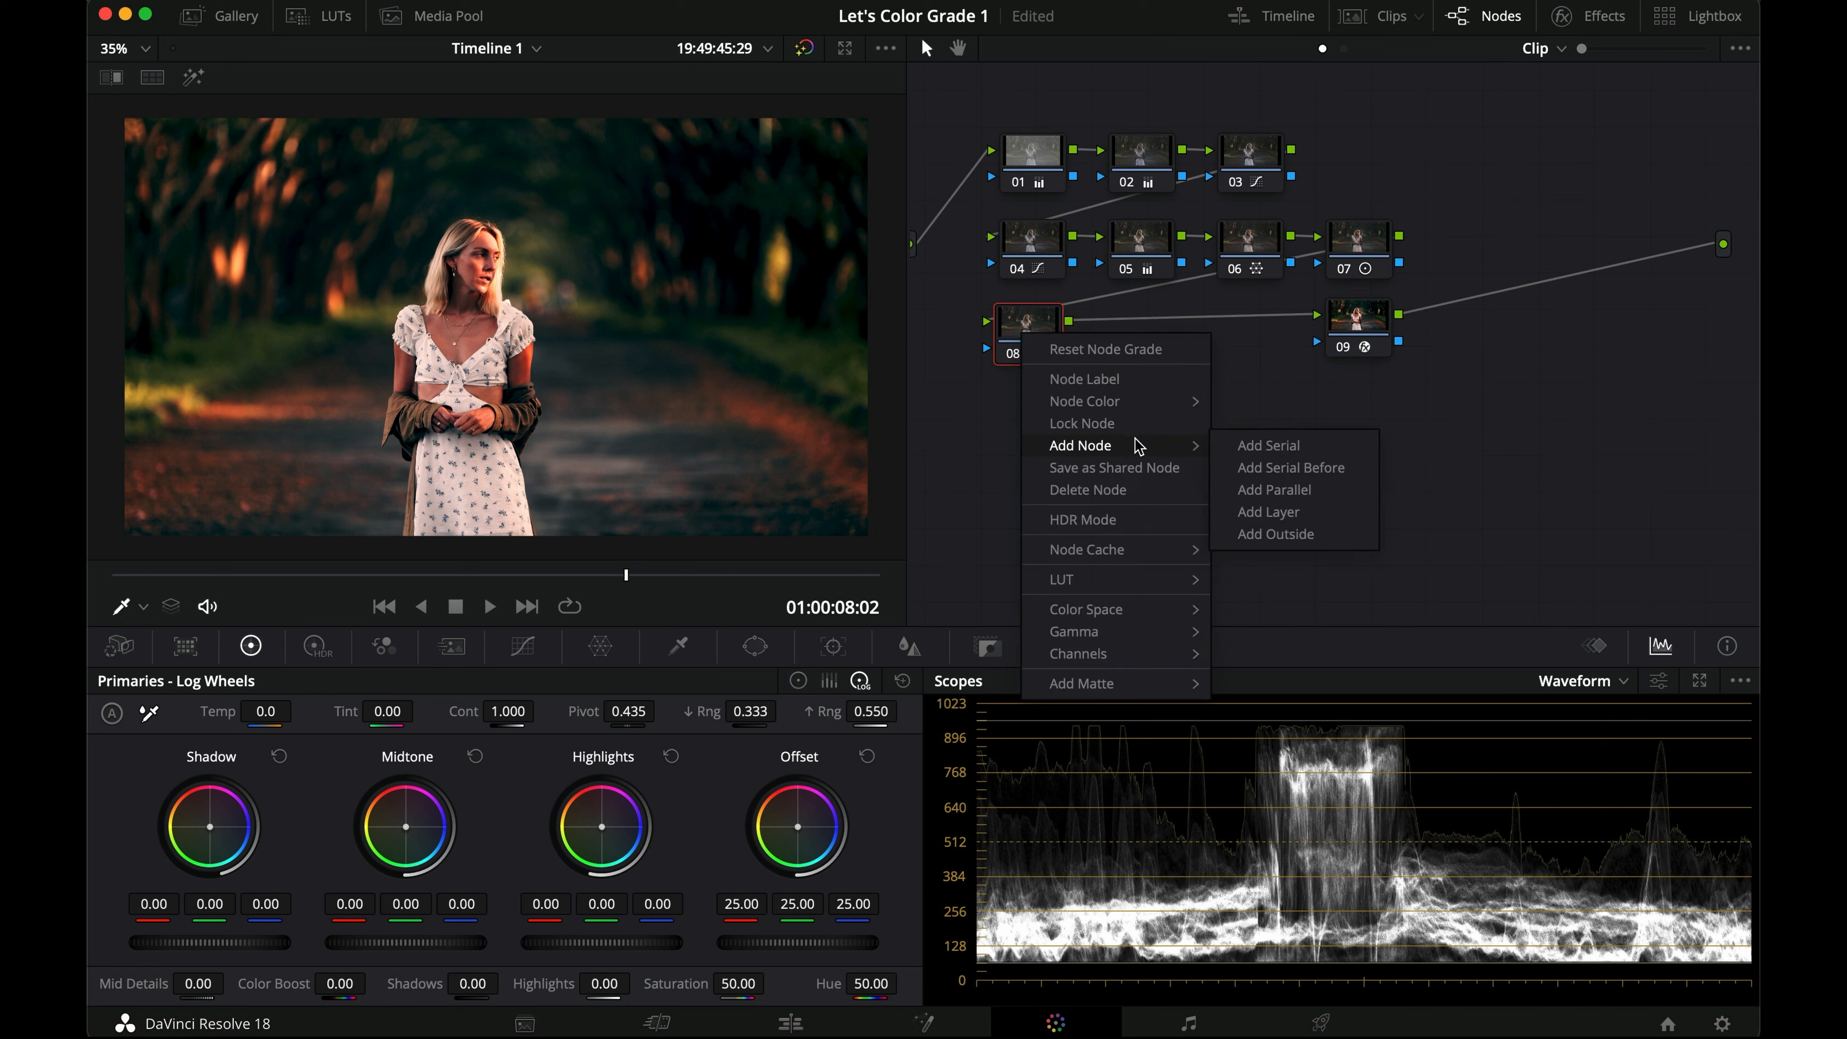
click(1287, 499)
click(1138, 338)
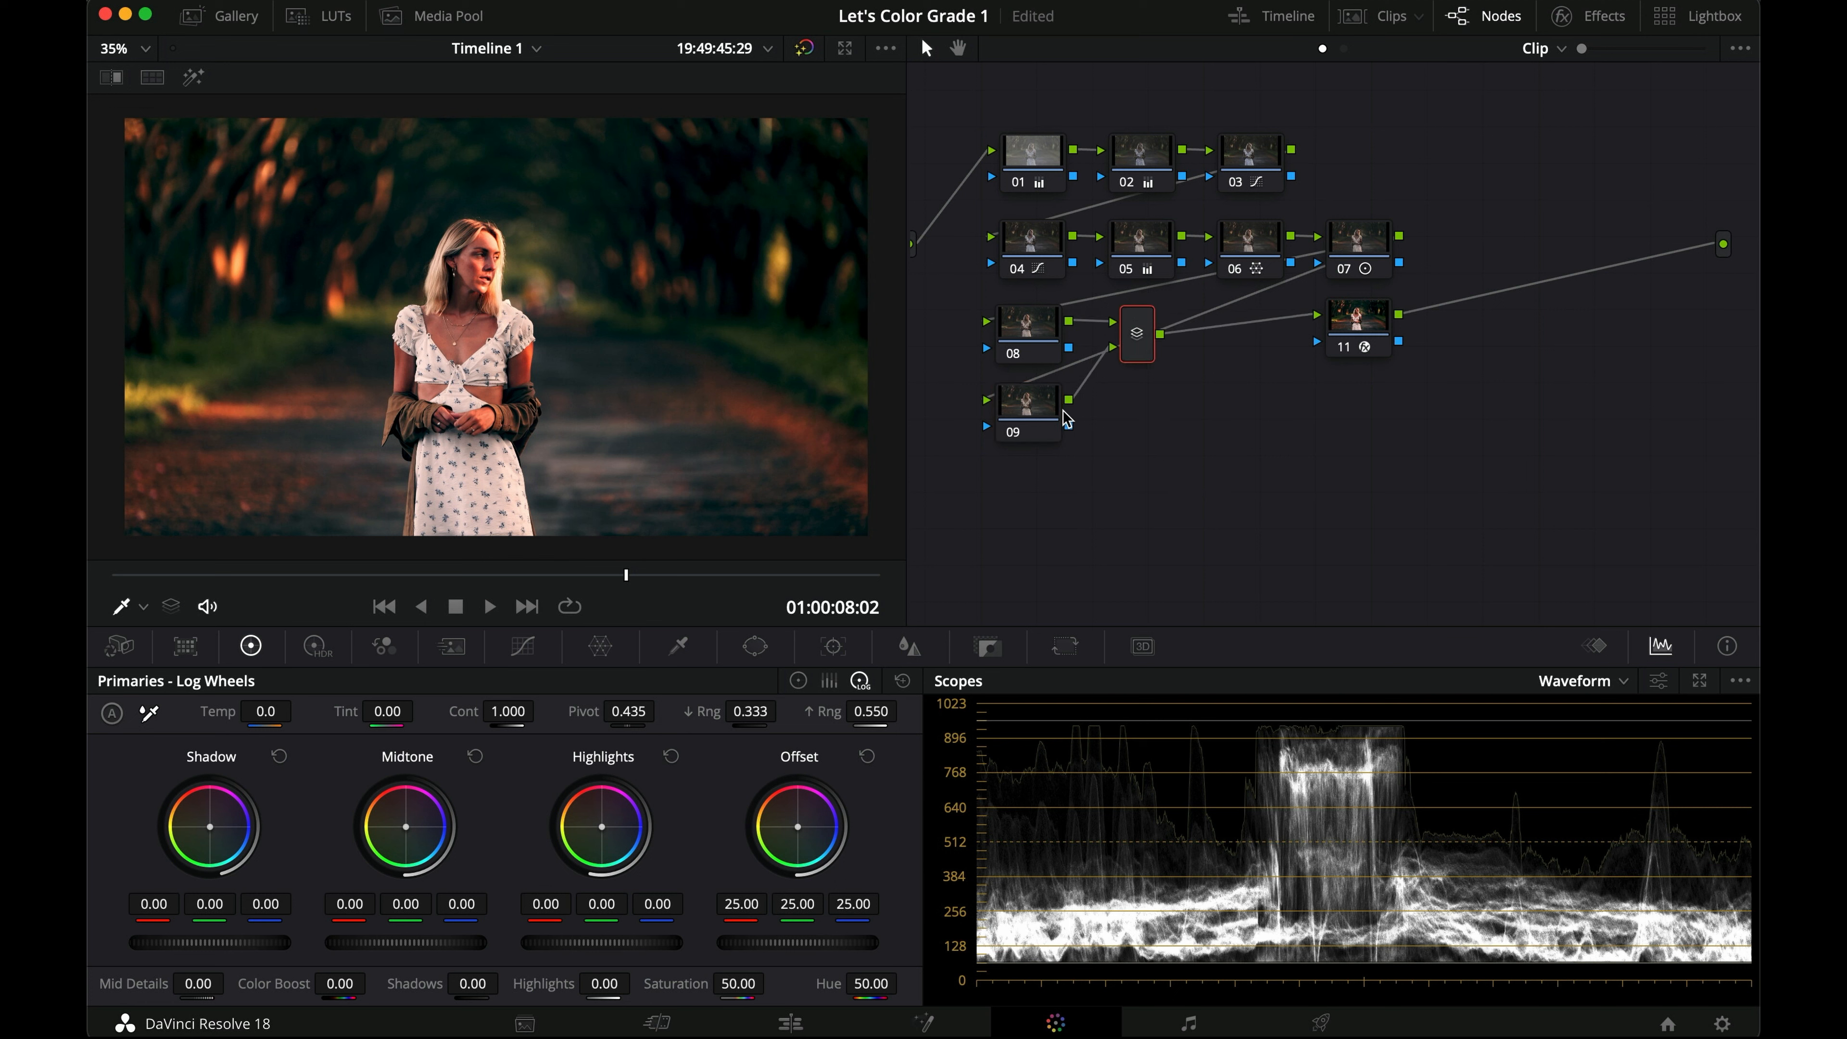
Step: Add a linear window to node 08, widen it past both sides of the frame, and turn on the highlight view
click(1034, 332)
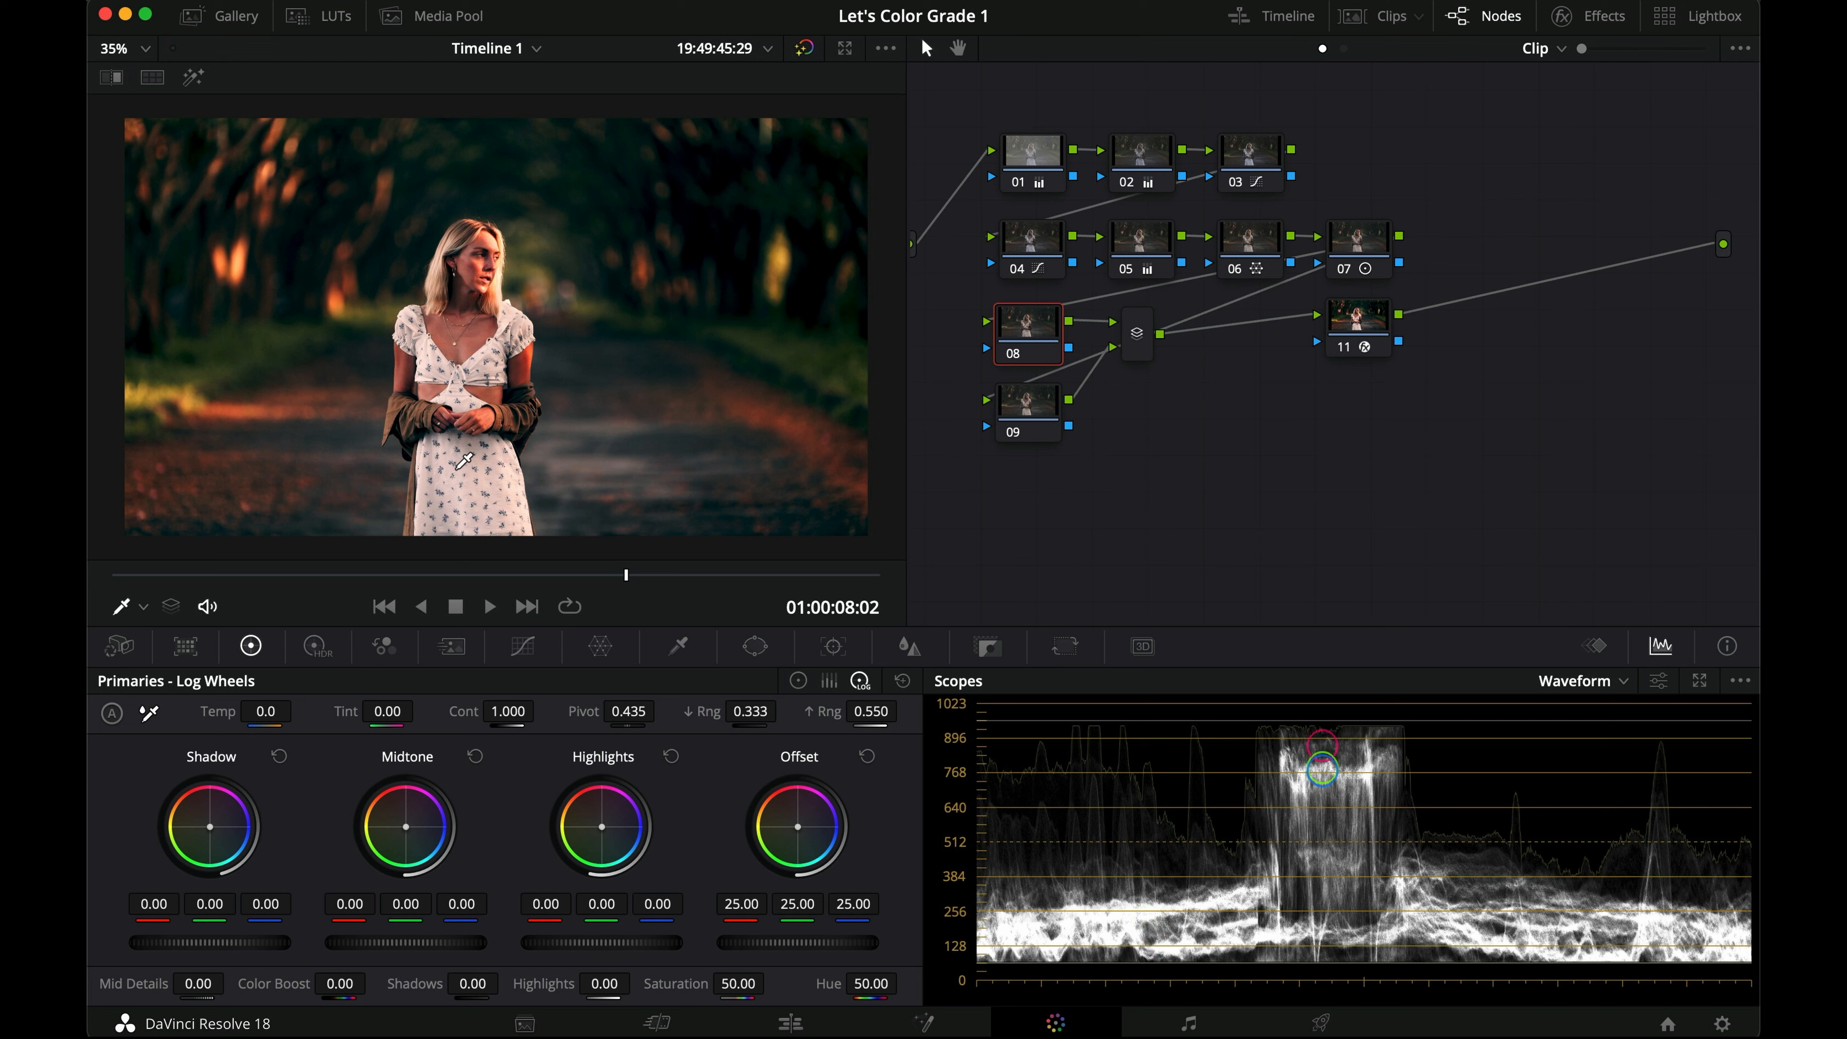
click(755, 646)
click(137, 762)
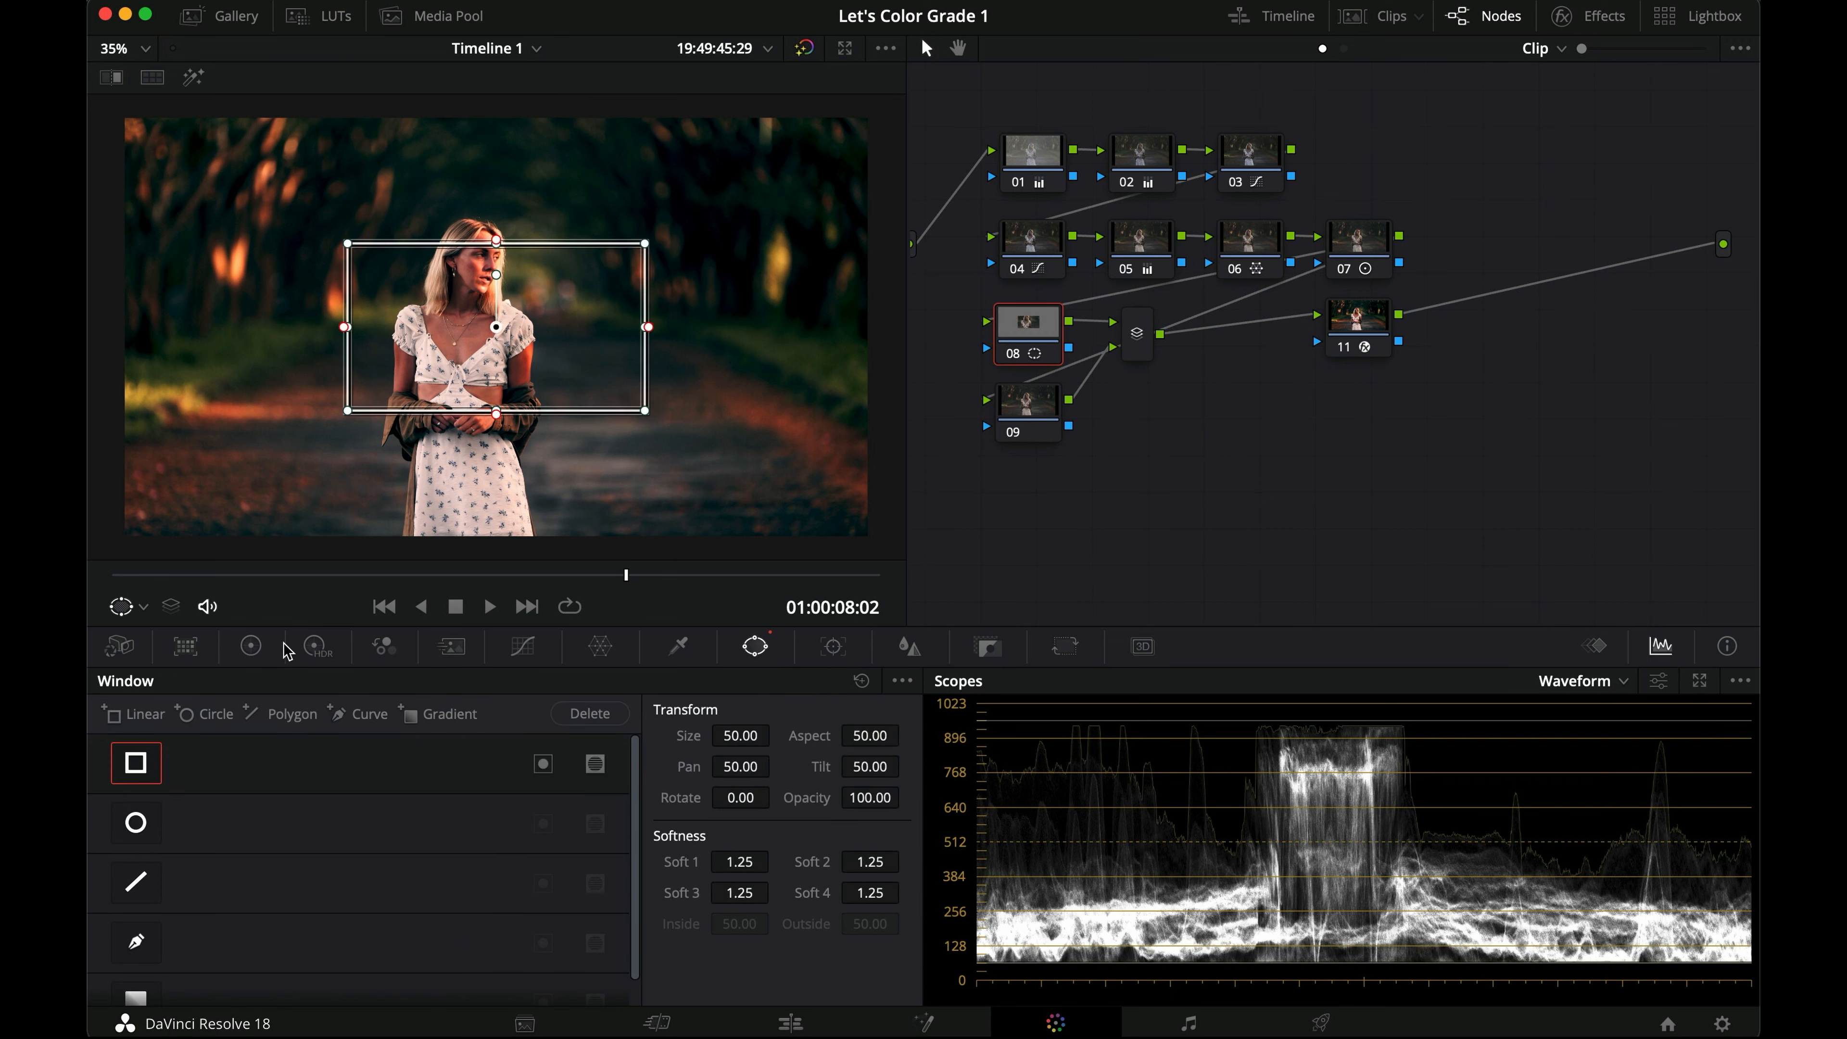
drag(354, 328, 111, 327)
drag(647, 331, 884, 331)
key(shift+h)
click(197, 84)
click(198, 84)
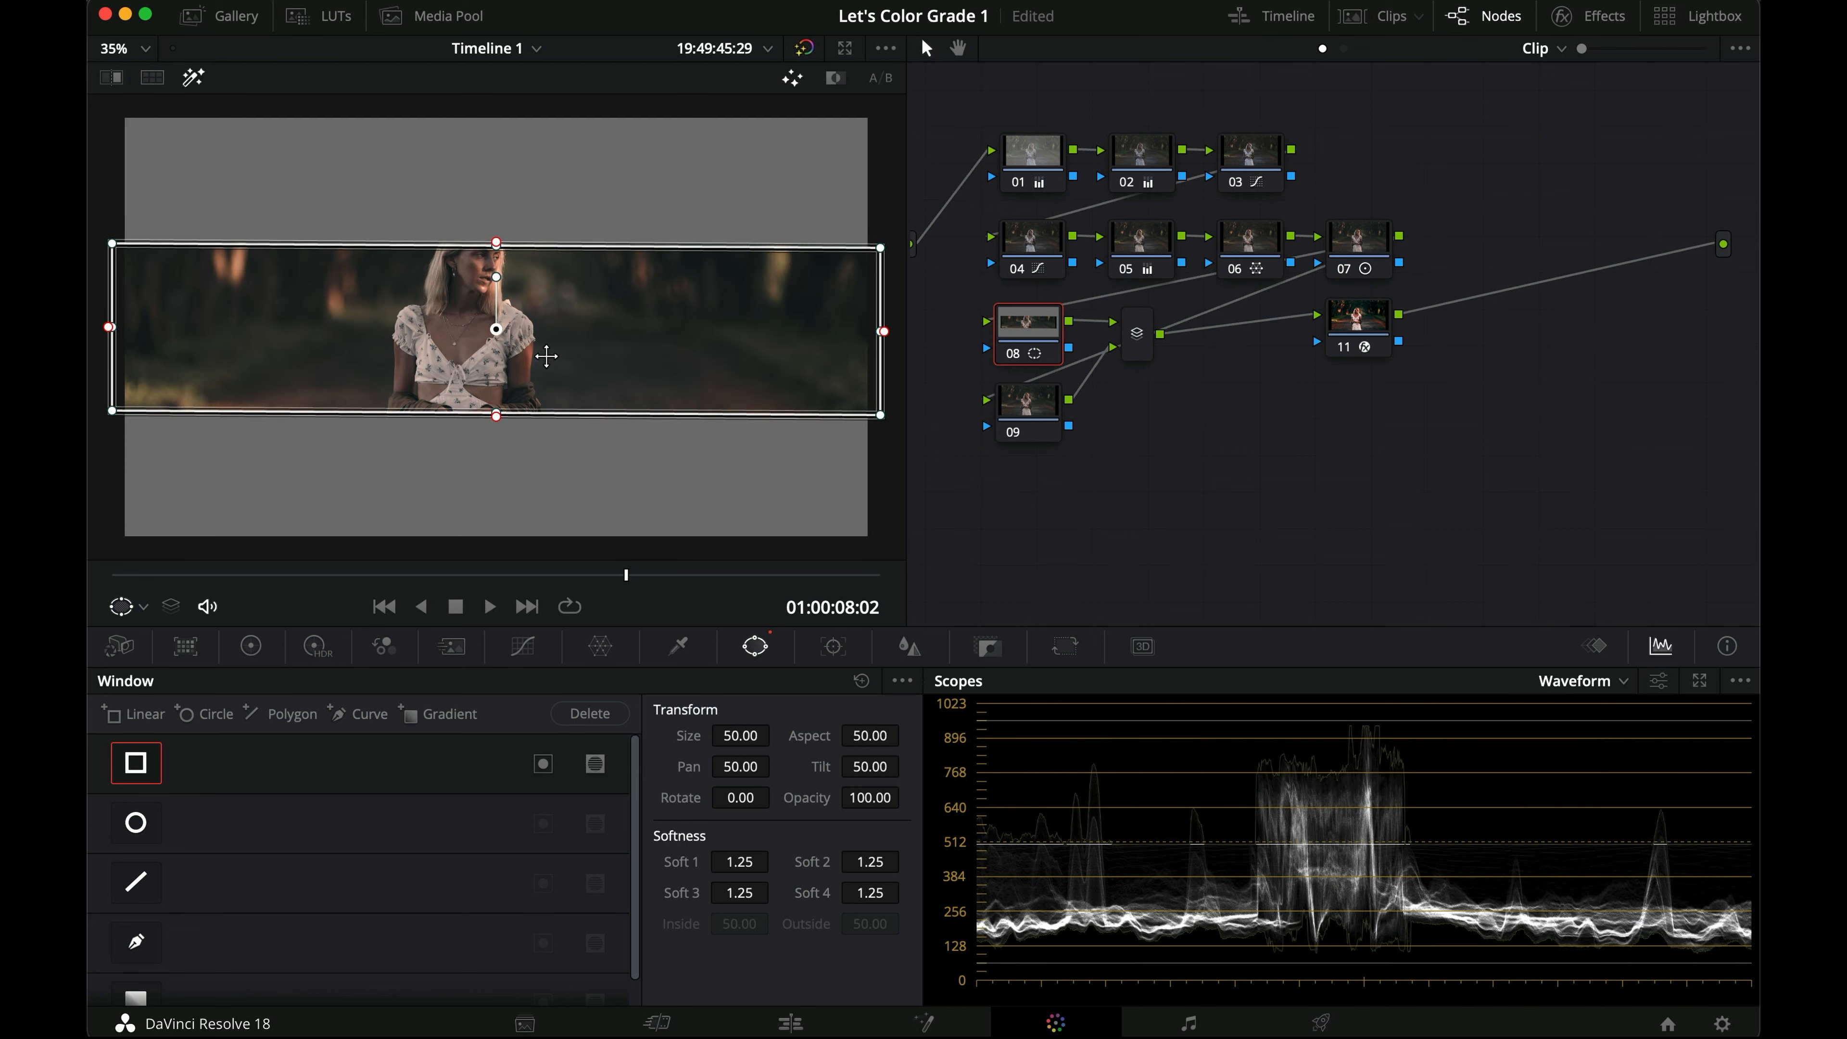
Step: Move the window down over the road to a tilt of about 37.78 and soften its upper edge to about 59.18
drag(548, 355, 542, 544)
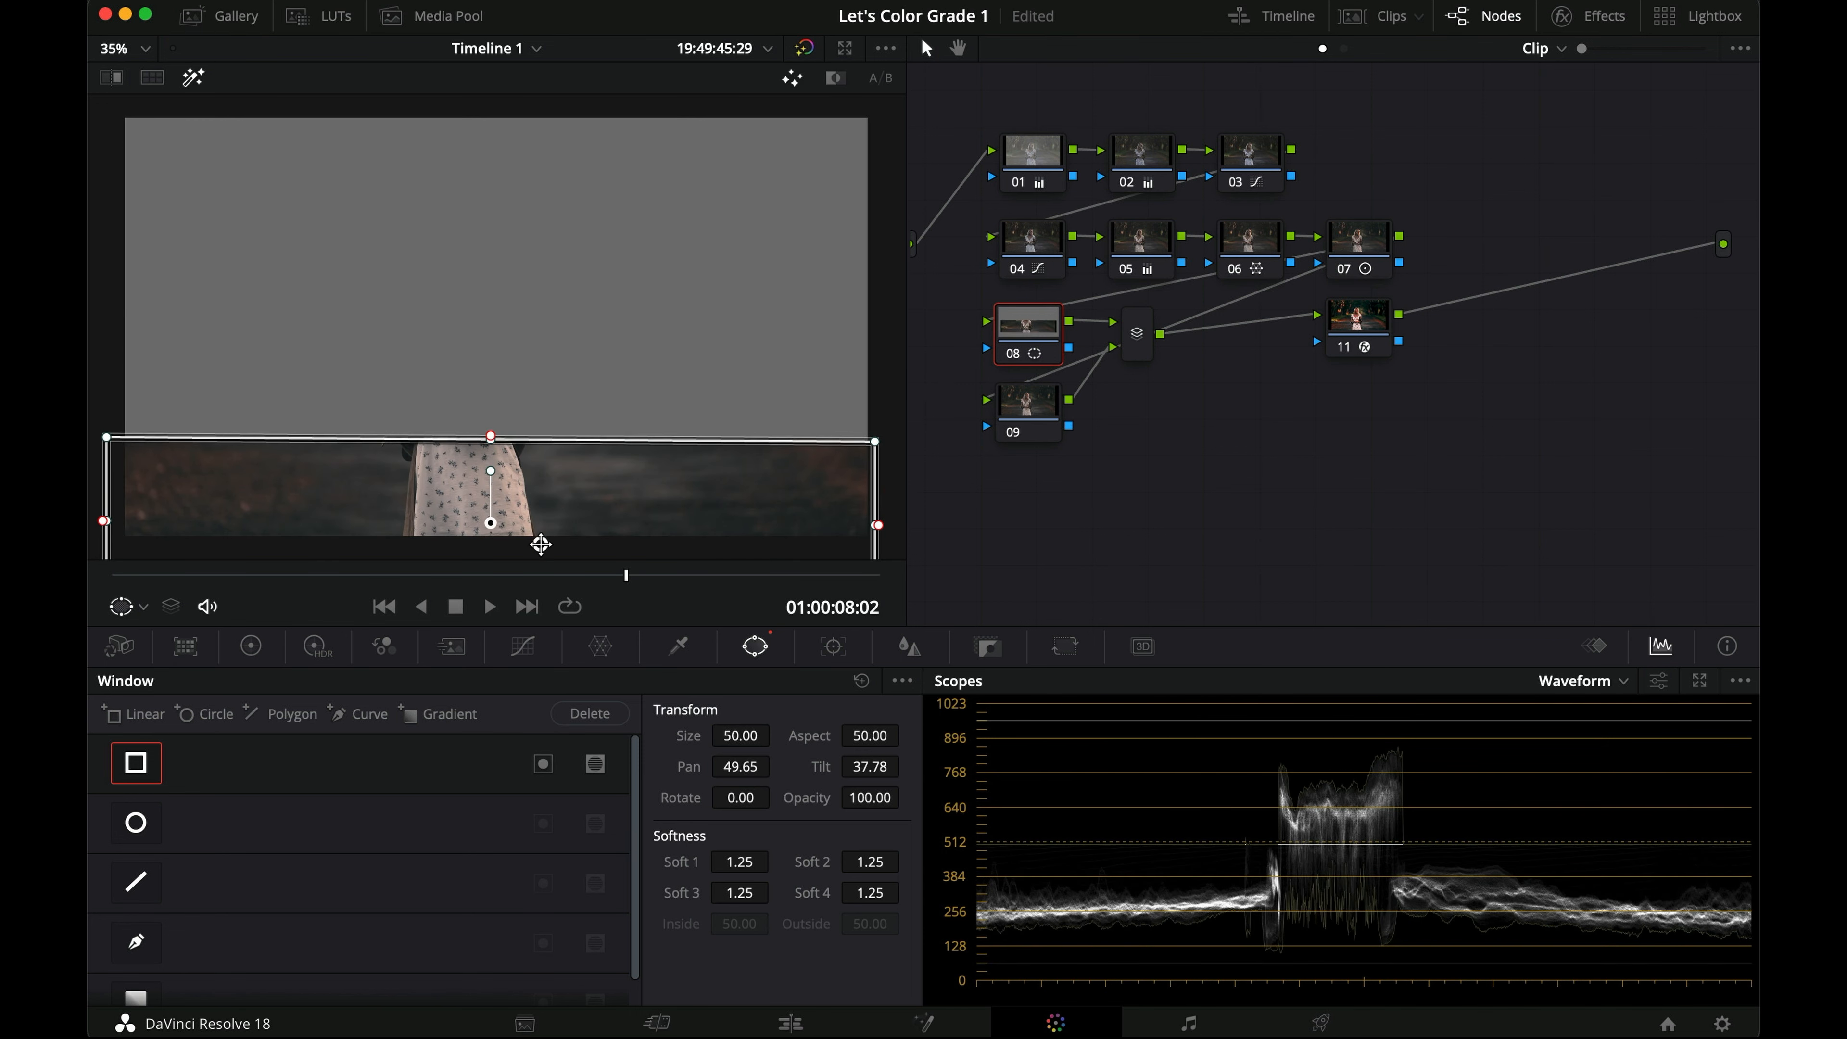
drag(493, 441, 492, 256)
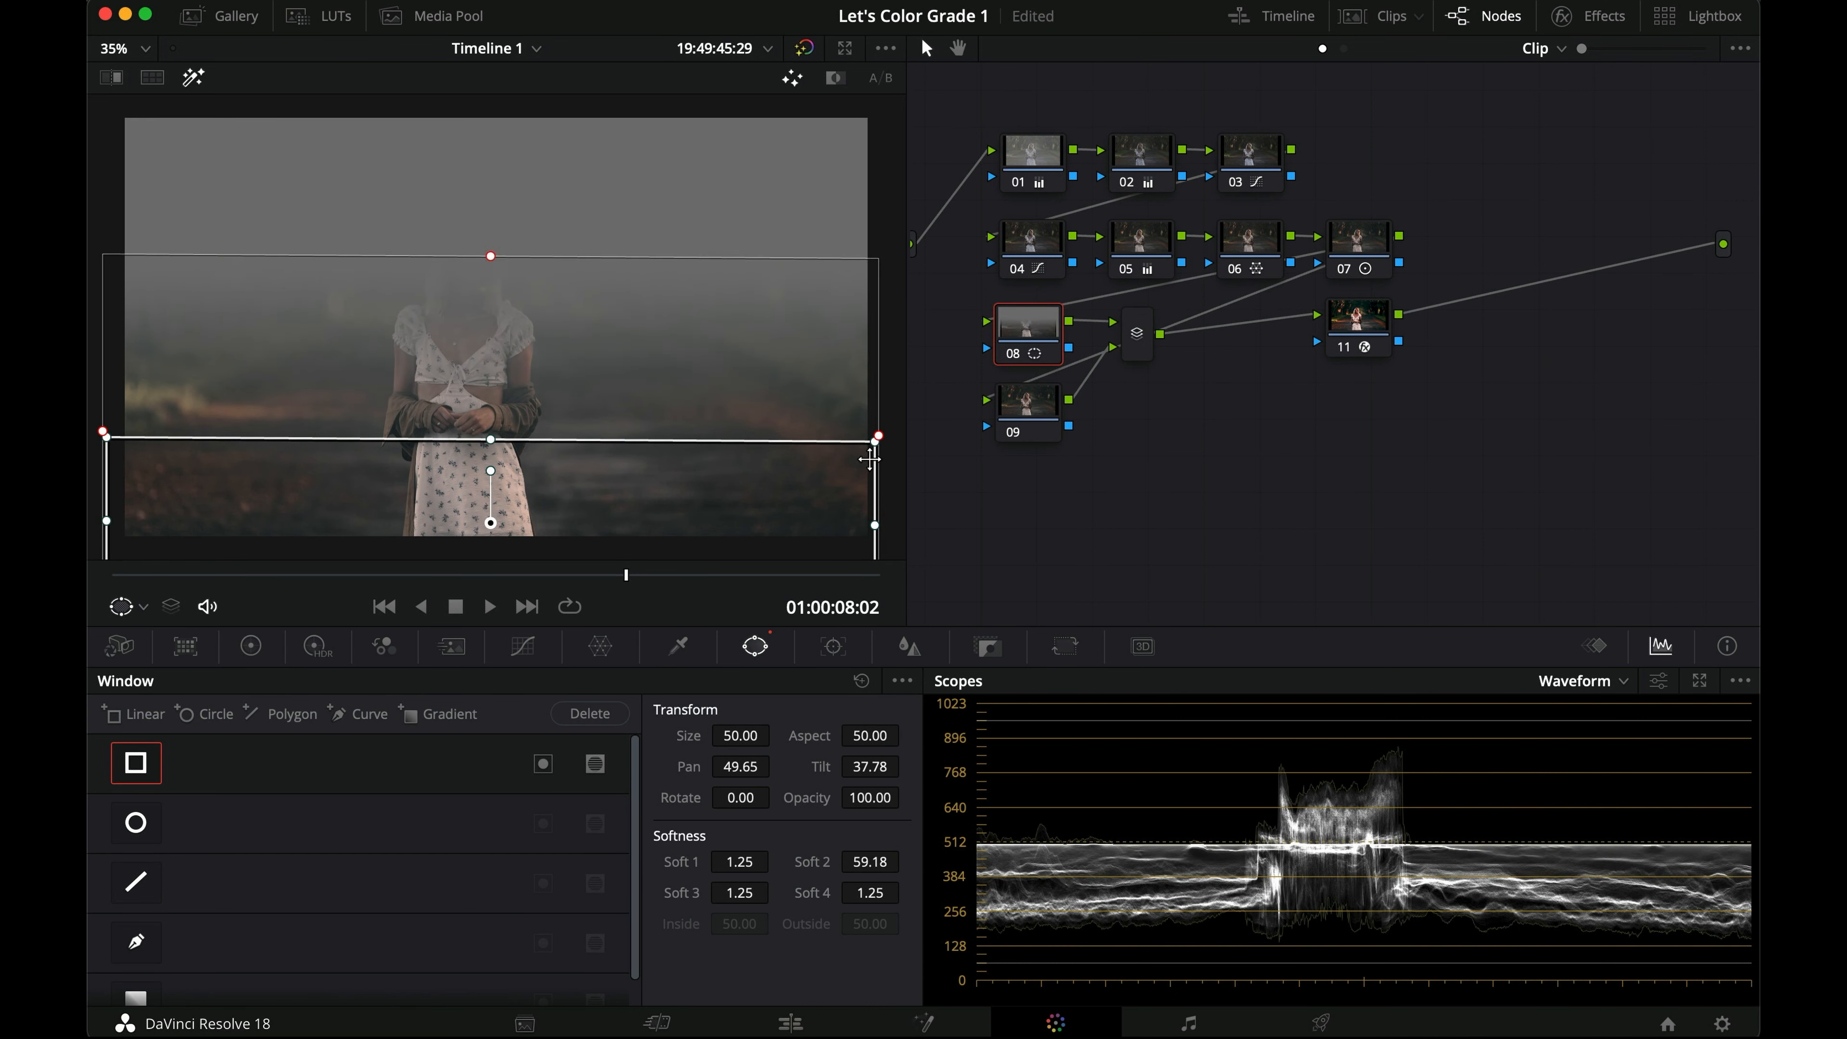
drag(491, 470, 490, 465)
drag(597, 509, 599, 520)
Step: Qualify the road on node 08 with hue center 59.5 and width 90.7, saturation high 2.8, and luminance from 53.2 to 58.0
click(681, 647)
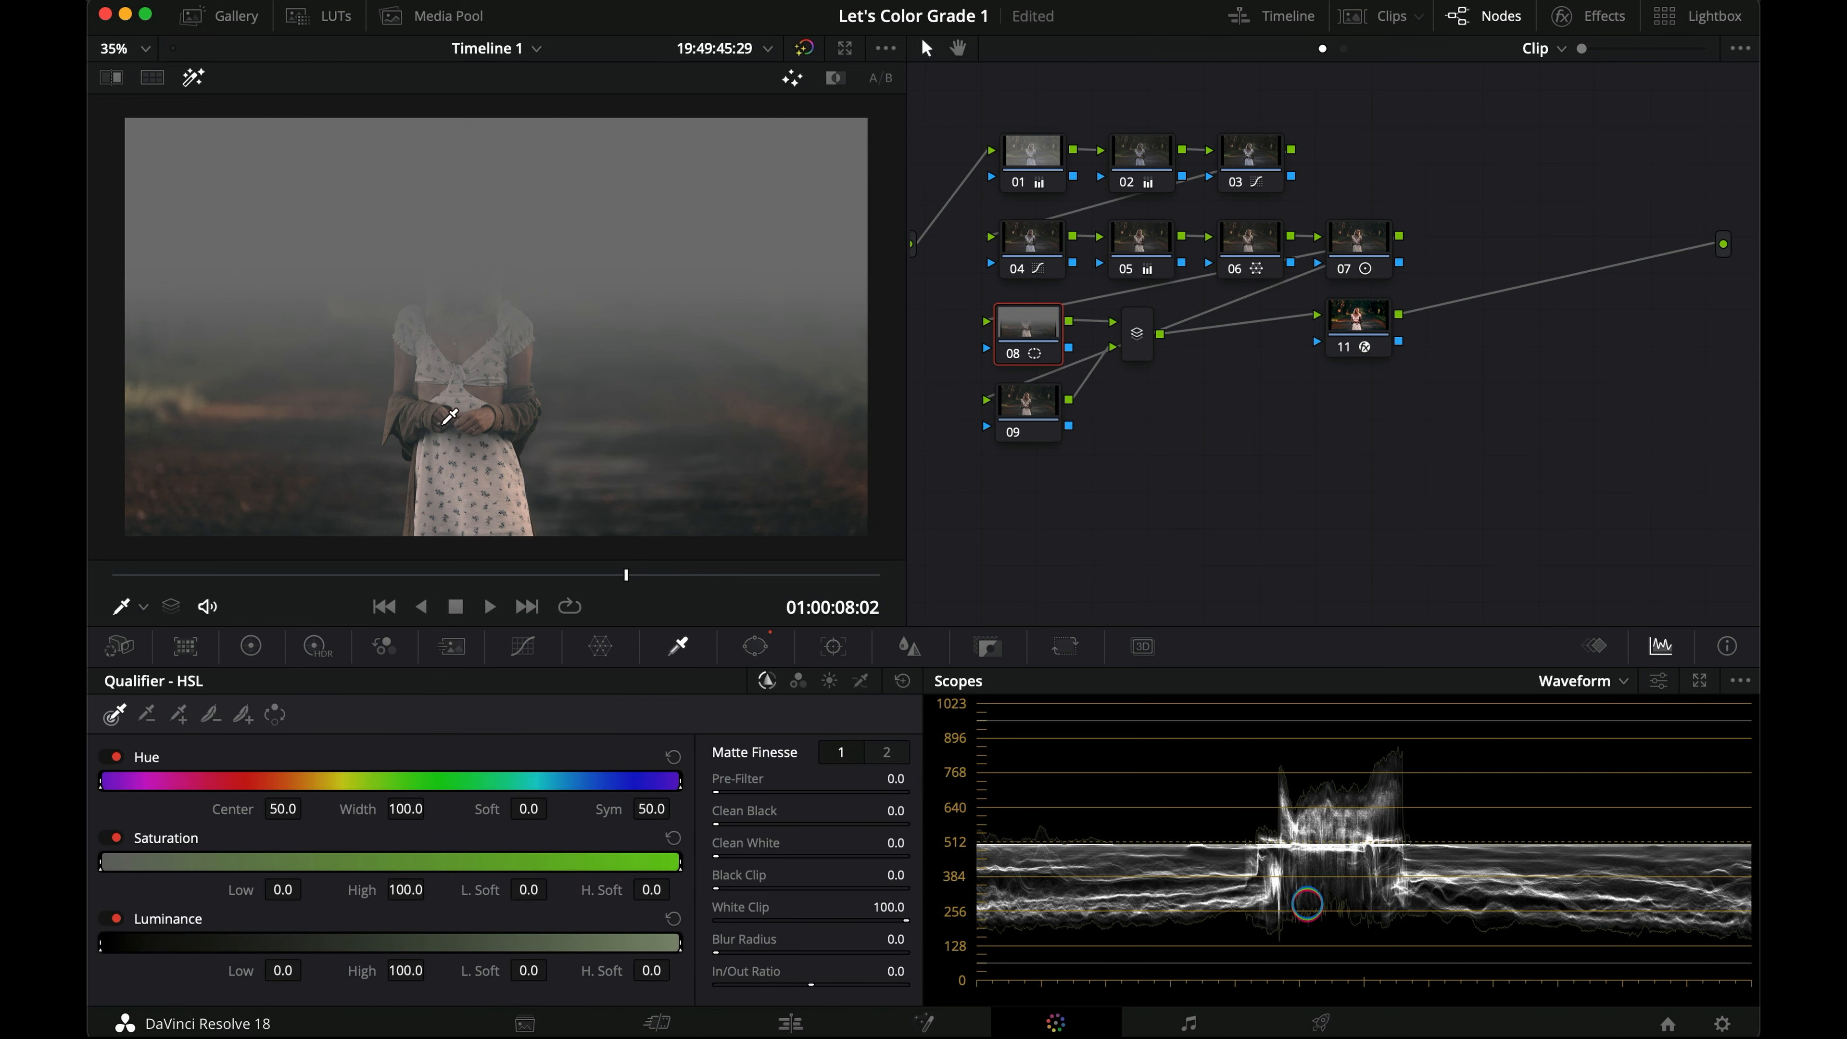
mouse_move(387, 468)
mouse_down()
mouse_move(330, 474)
mouse_move(320, 431)
mouse_up()
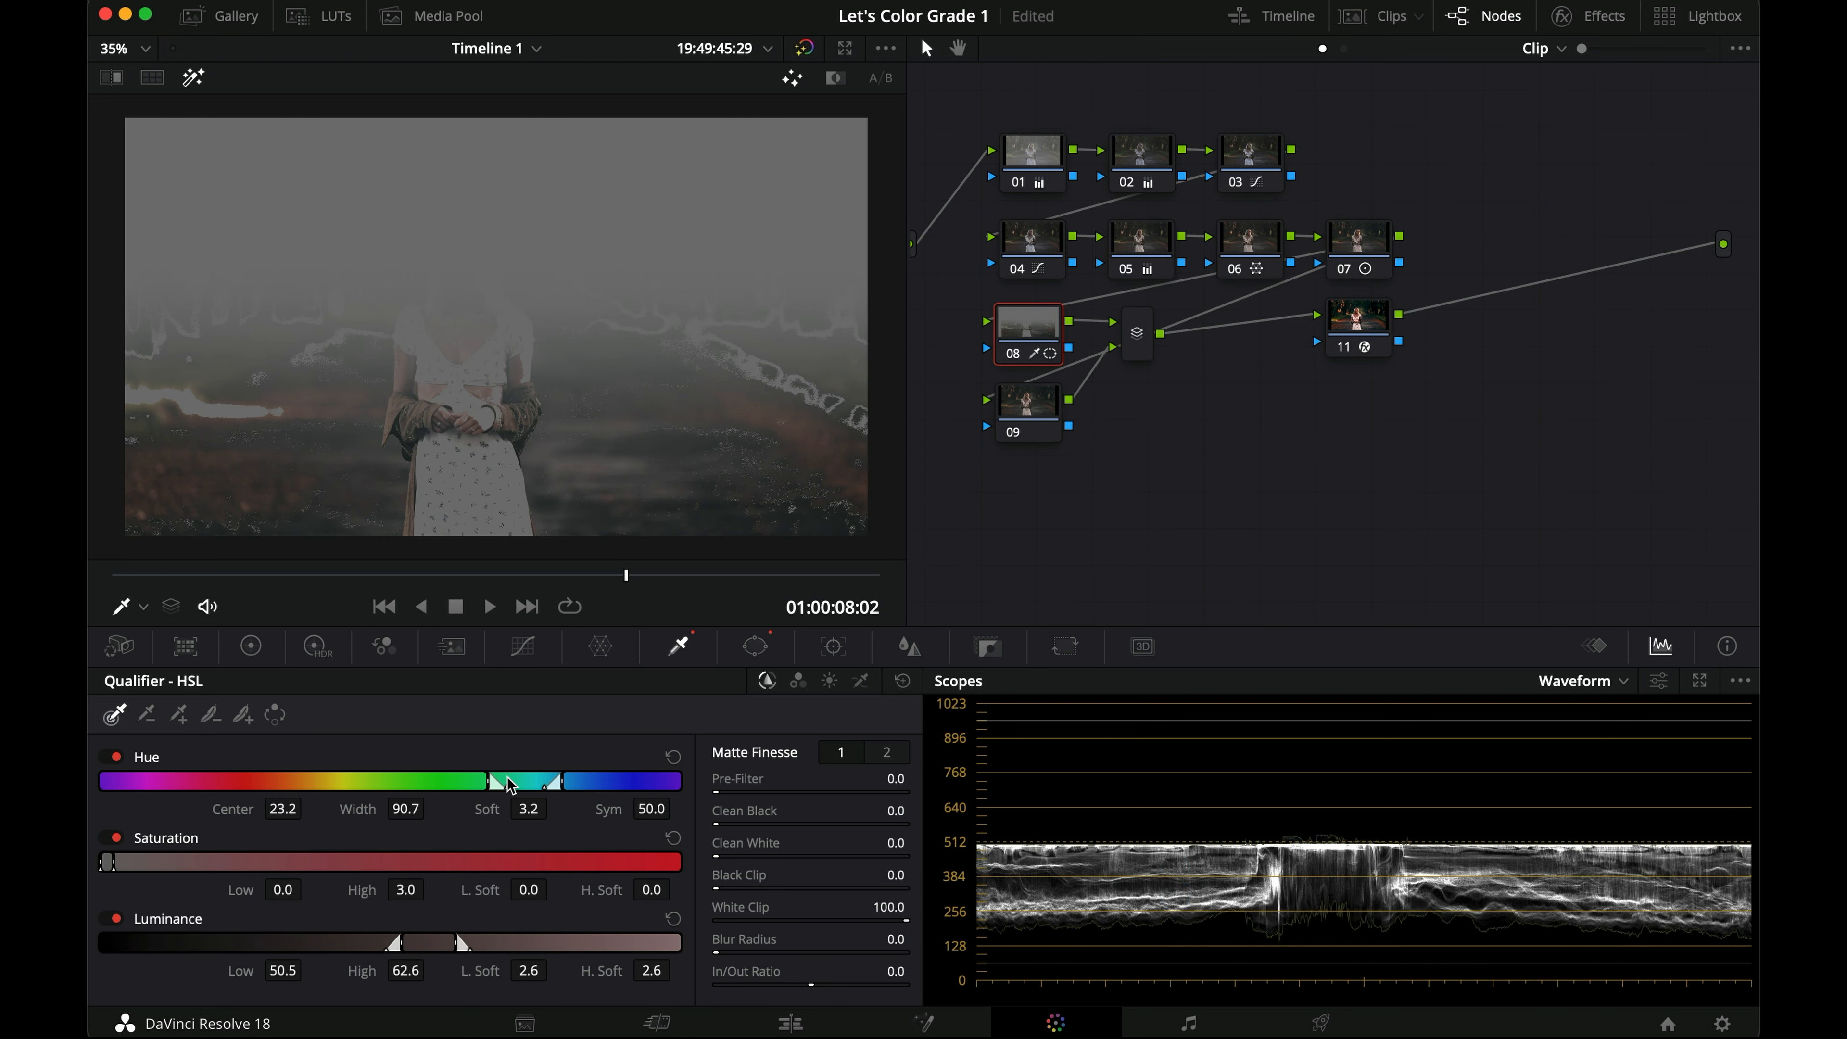
drag(446, 782, 662, 783)
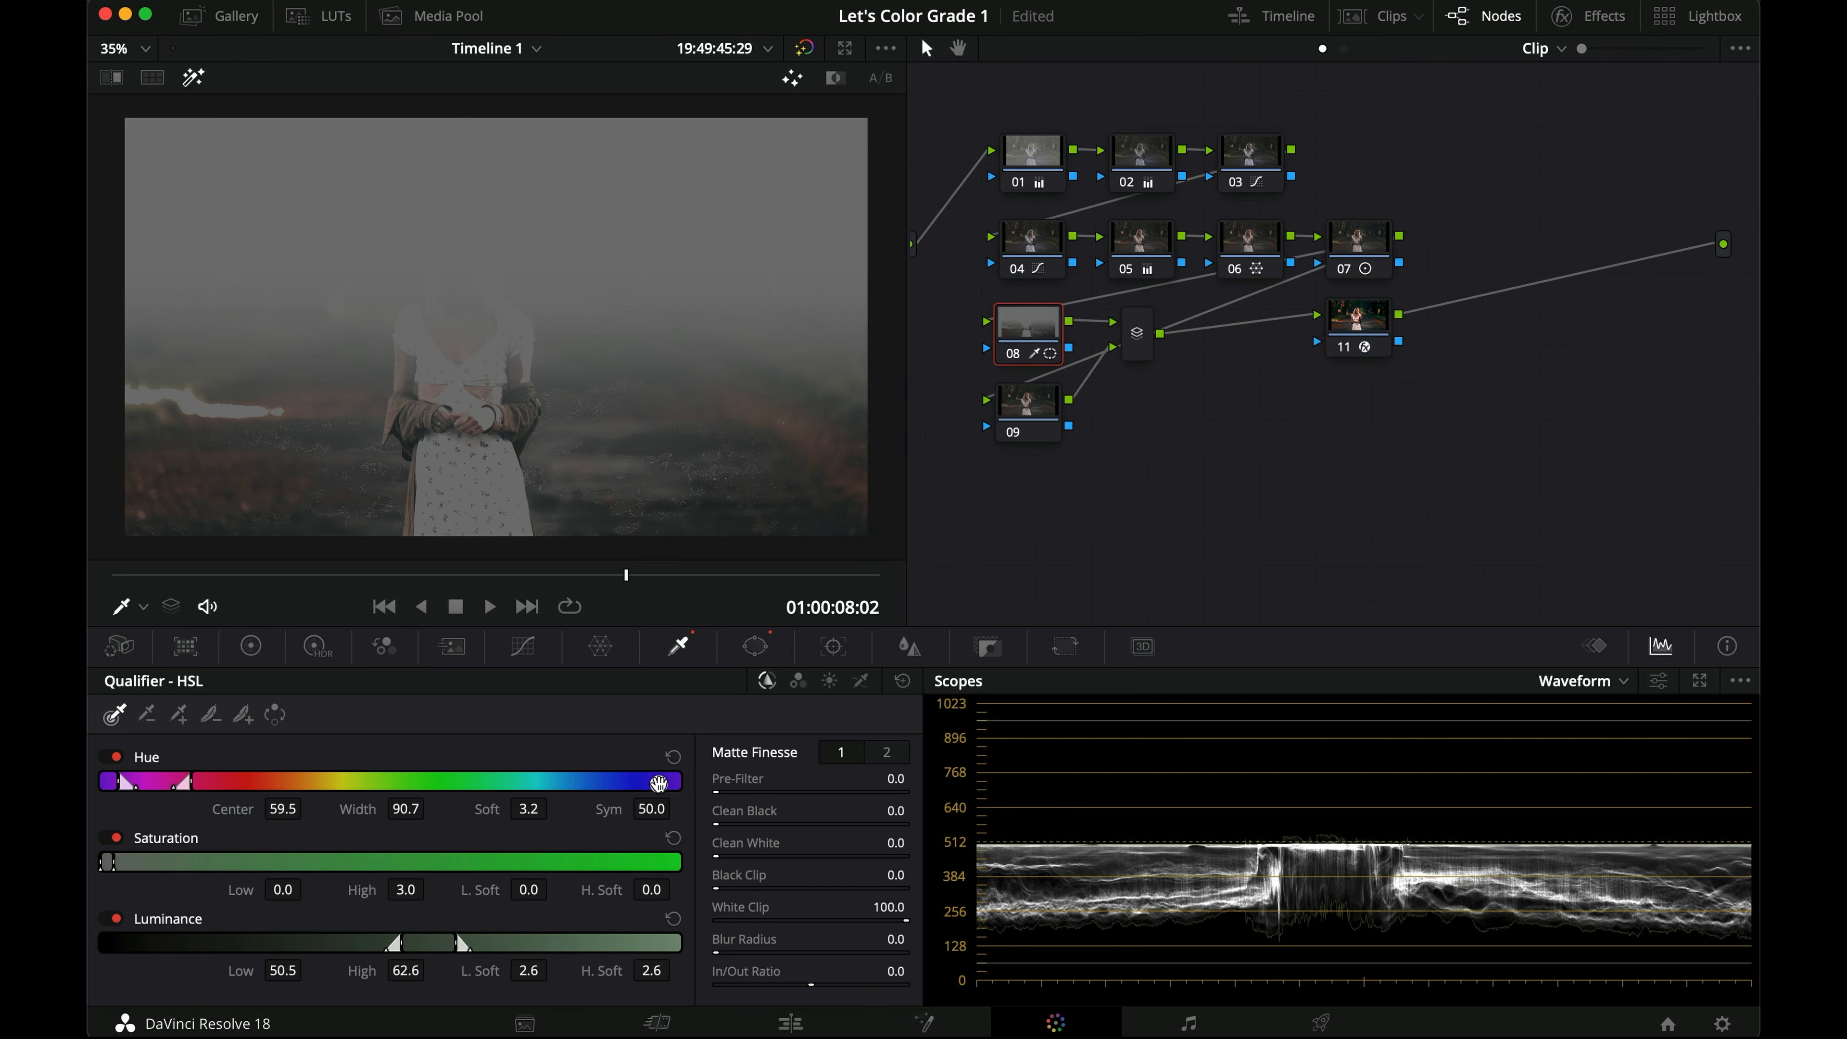
mouse_move(399, 943)
mouse_down()
mouse_move(441, 943)
mouse_move(417, 944)
mouse_up()
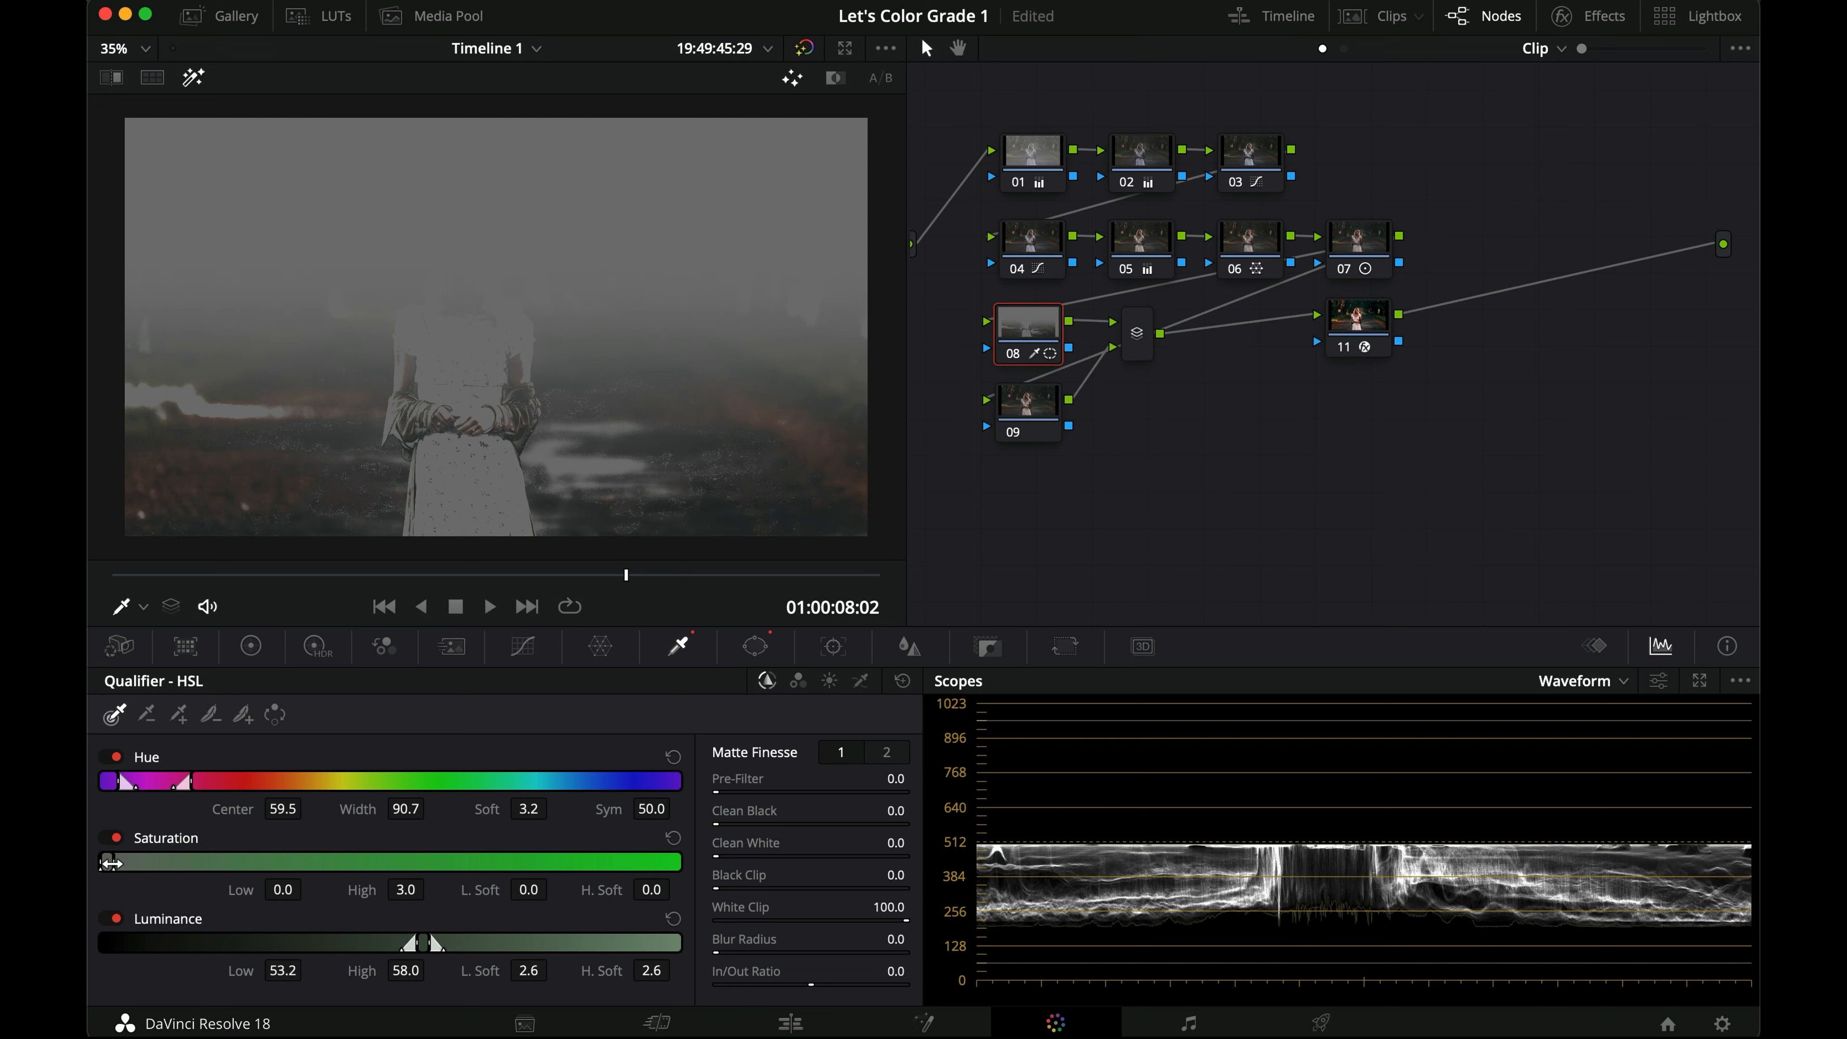
drag(110, 862, 114, 862)
Step: Refine the road matte with blur radius 11.1, clean black 6.1, clean white 5.8 and denoise 9.6
drag(750, 937, 866, 930)
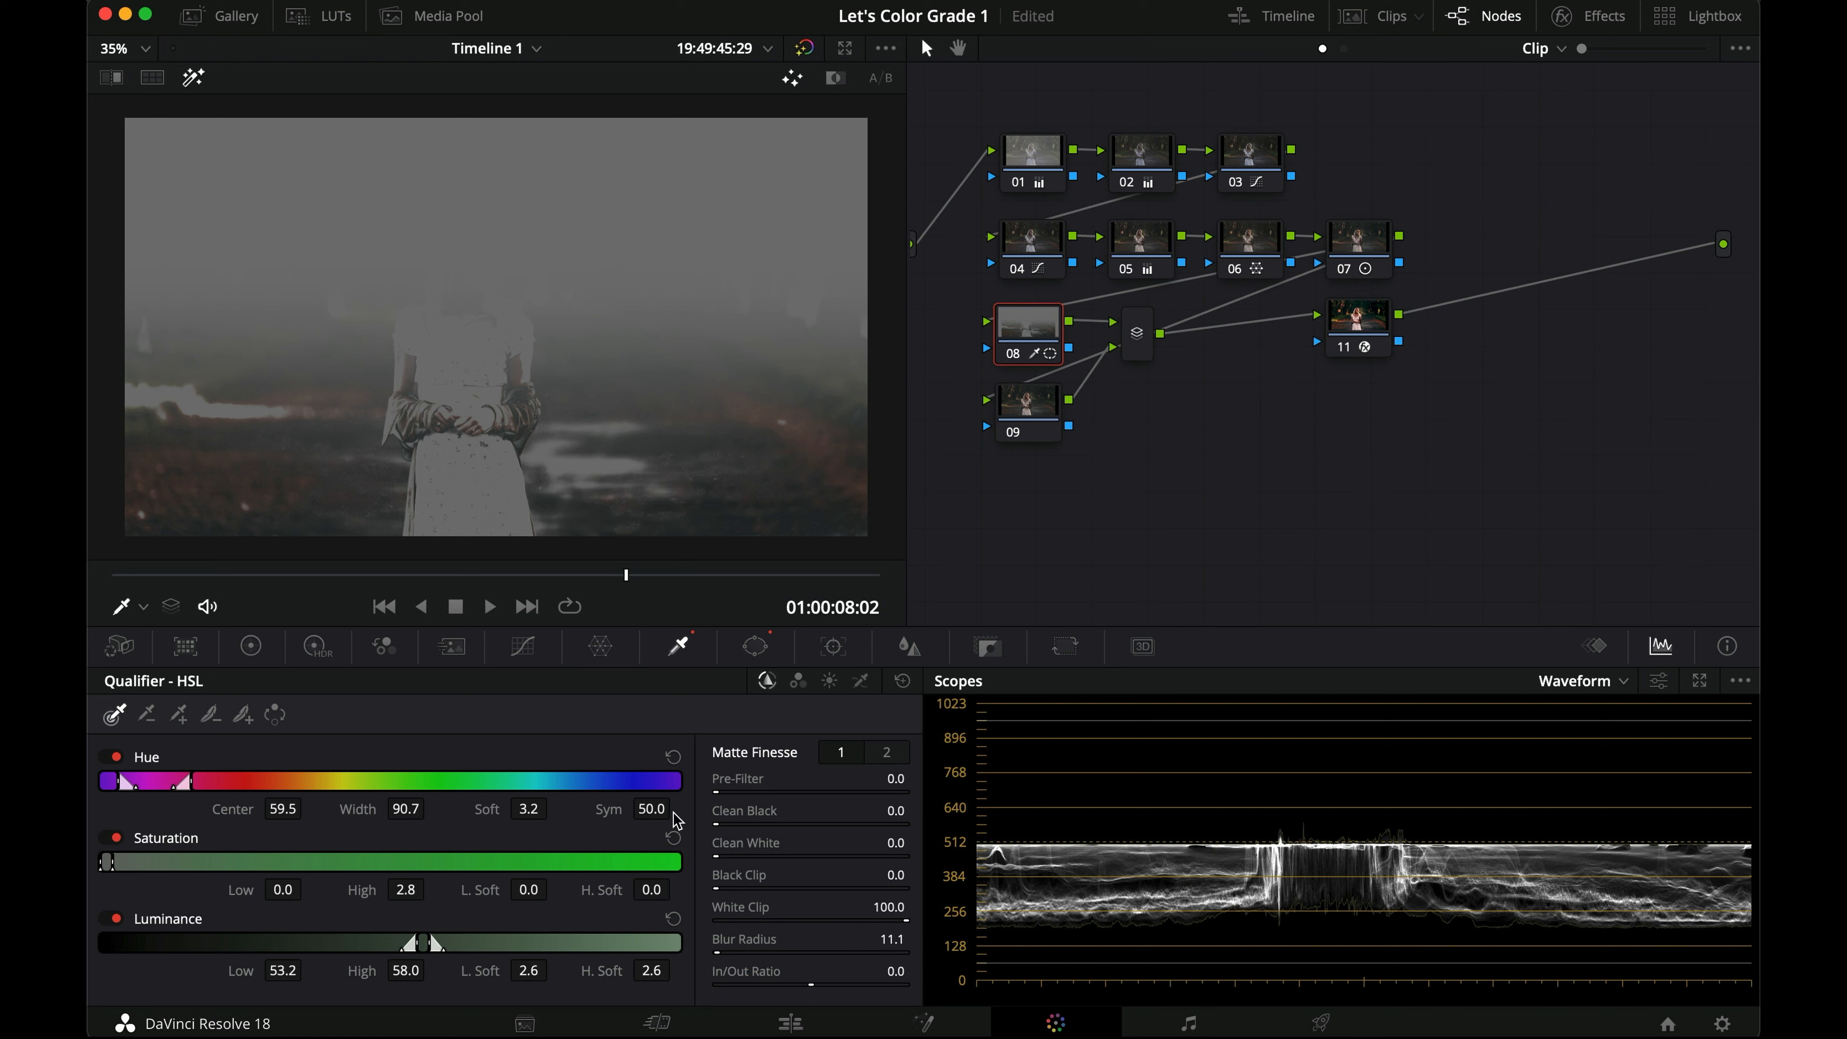
drag(736, 809, 808, 833)
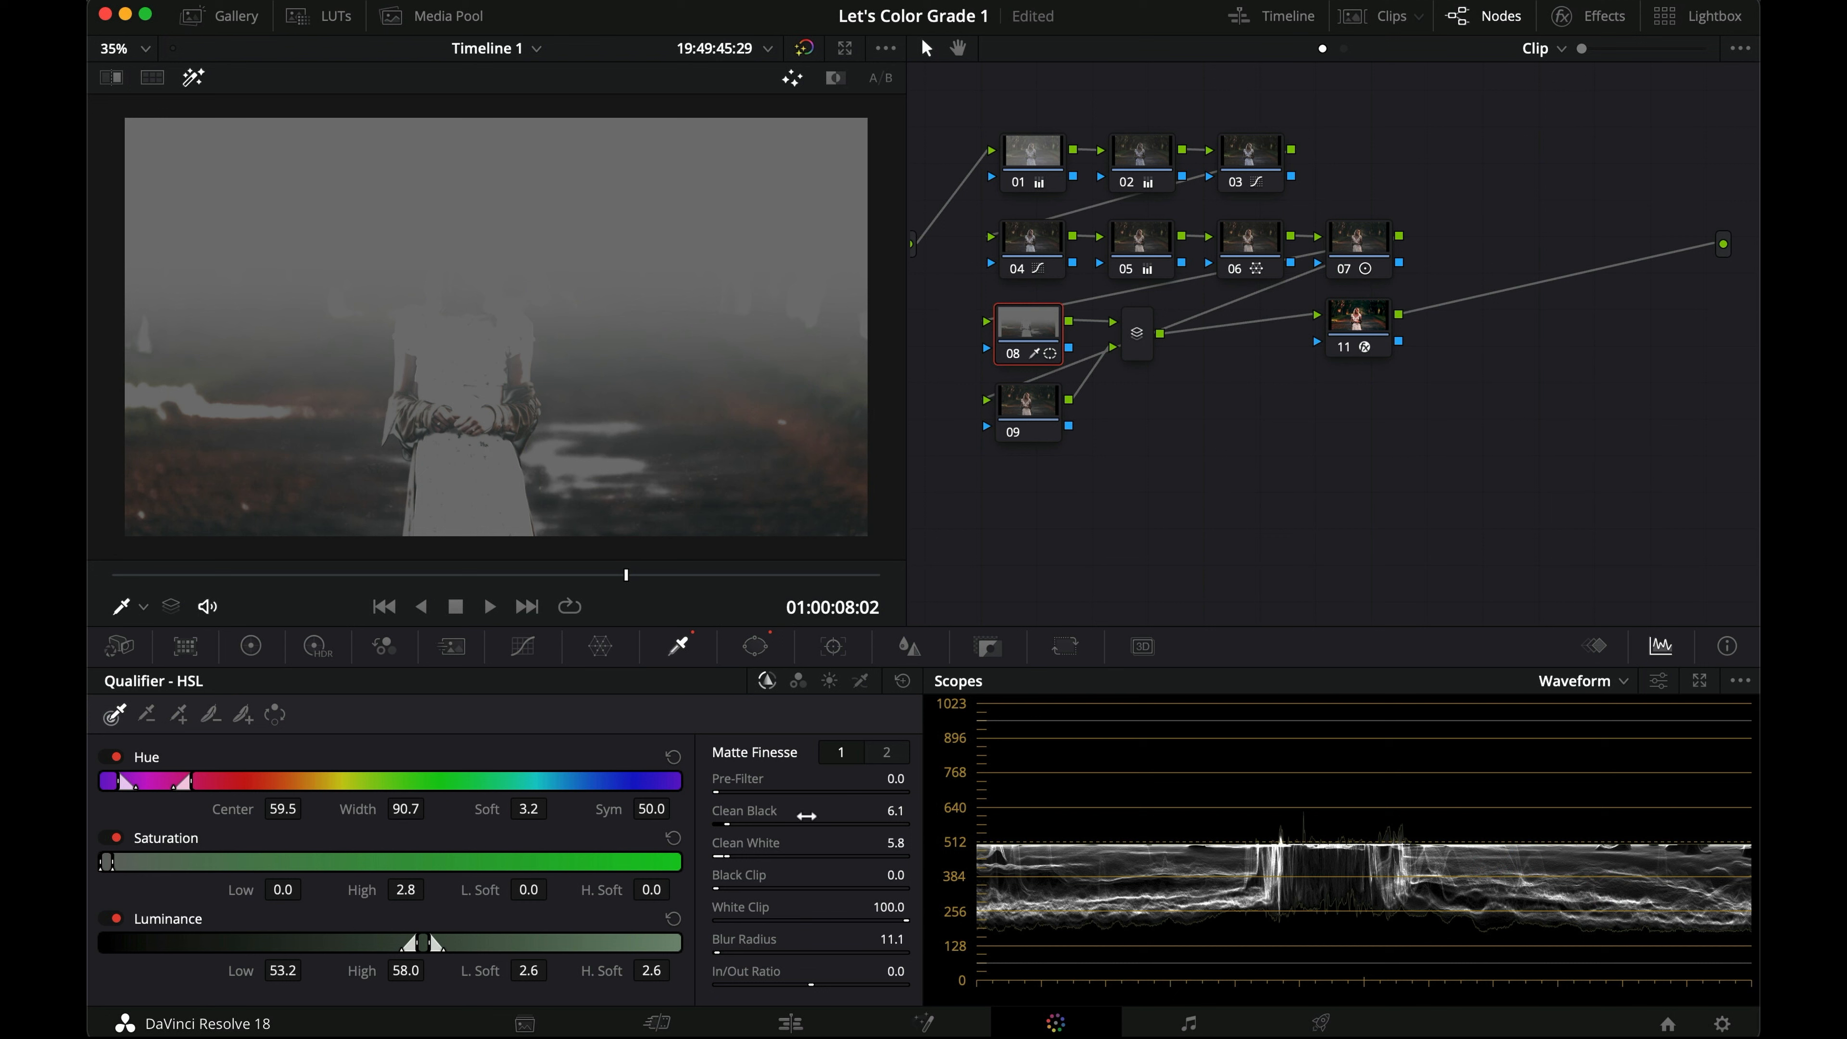
click(893, 752)
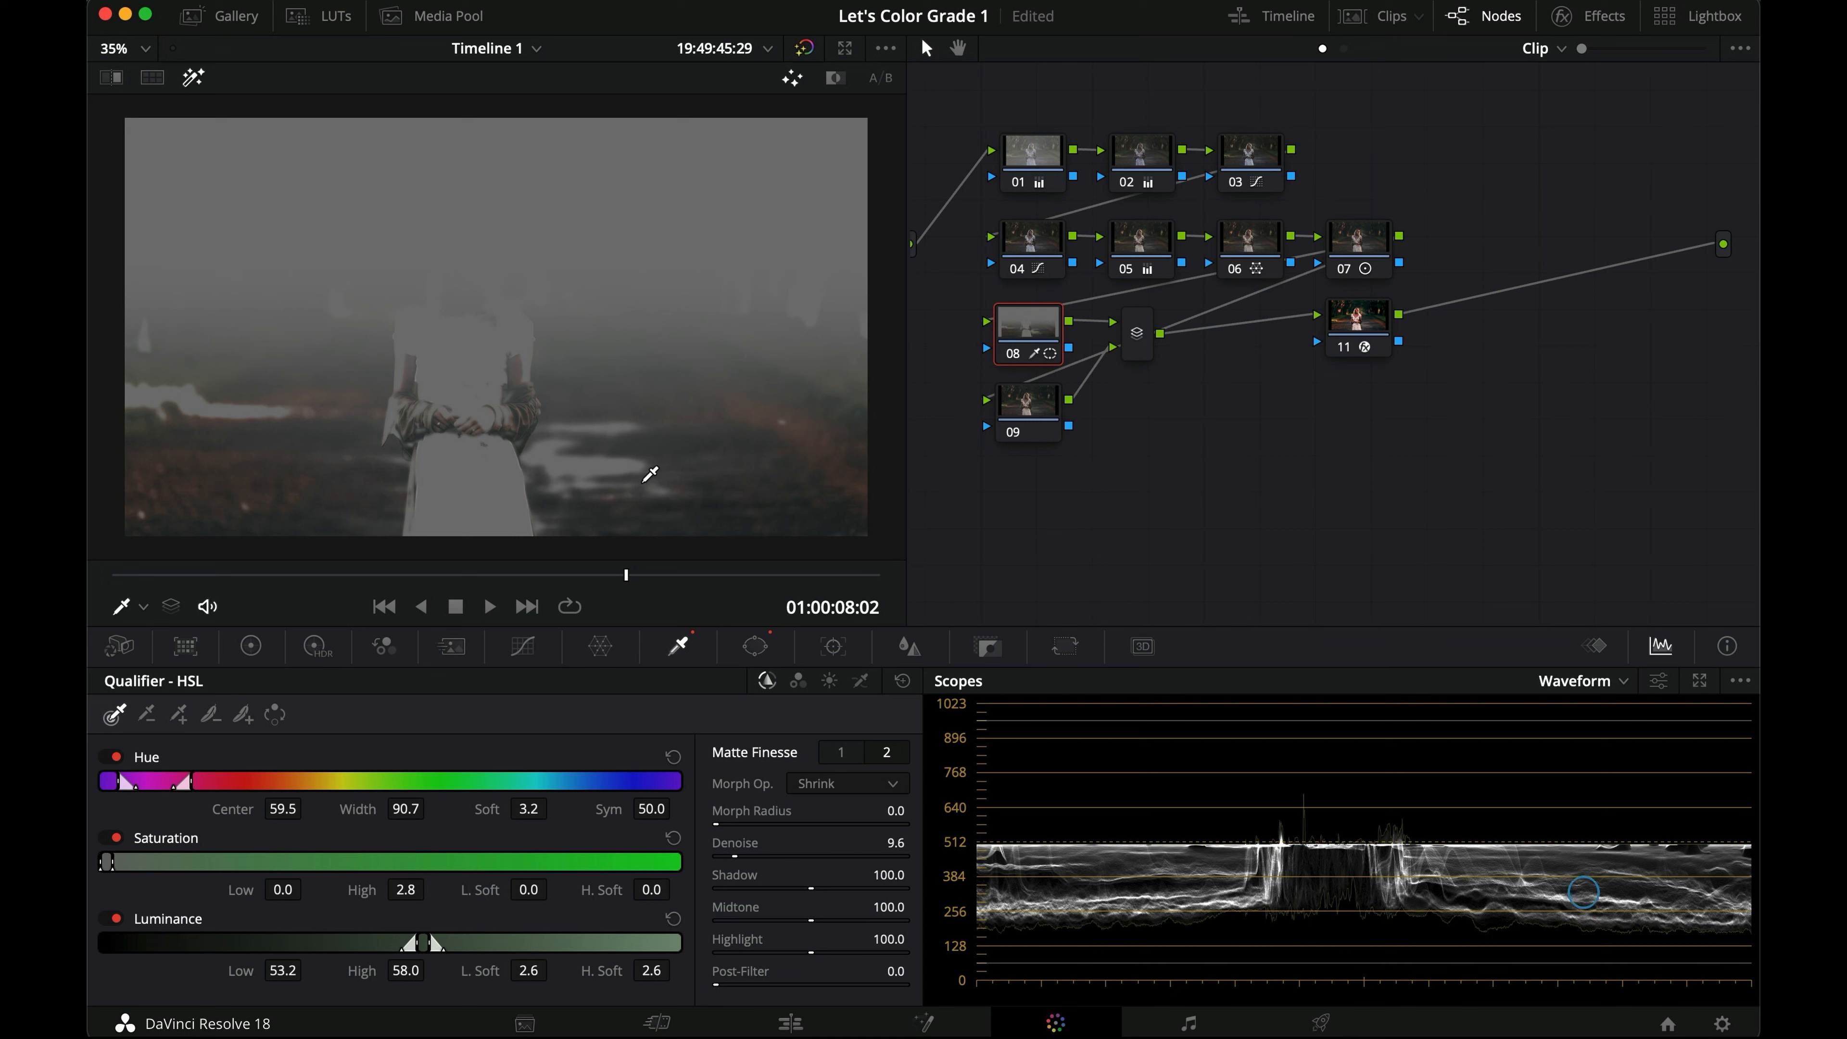
Step: Play the clip from its first frame in highlight view to check the road matte, and turn the highlight view off
drag(160, 579, 93, 578)
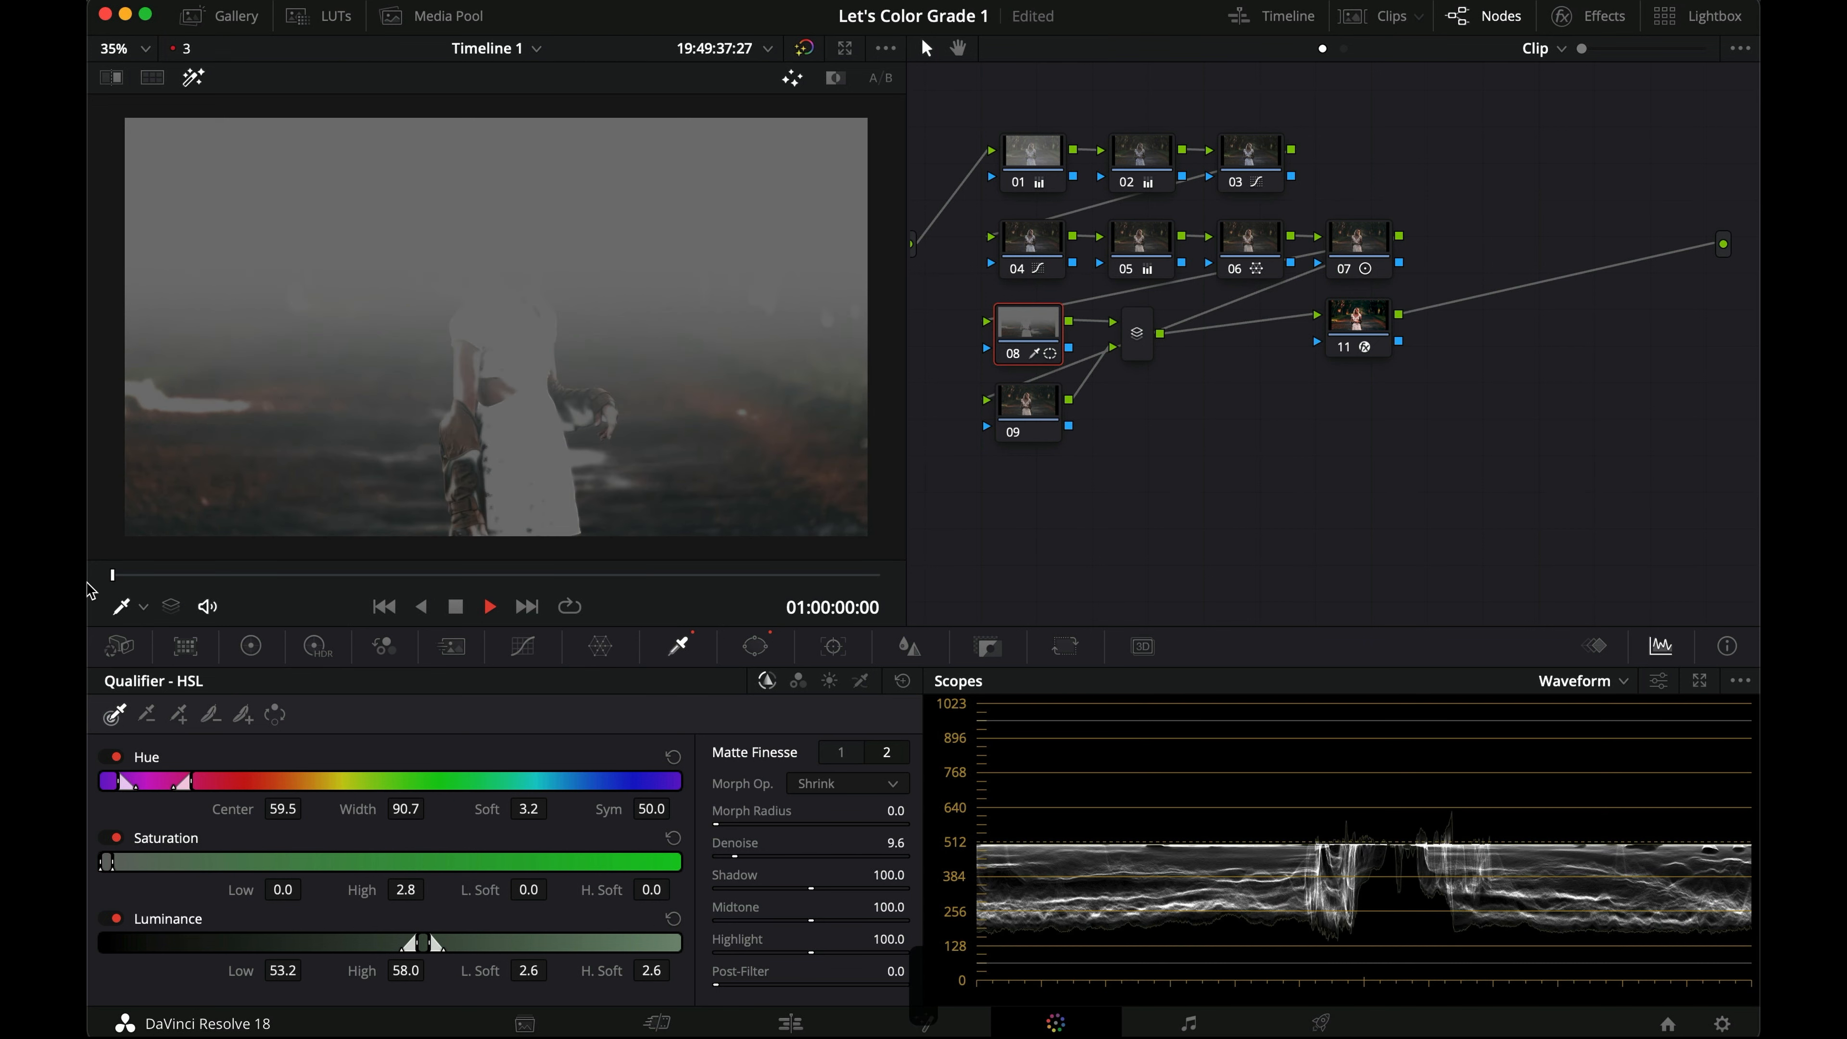
key(space)
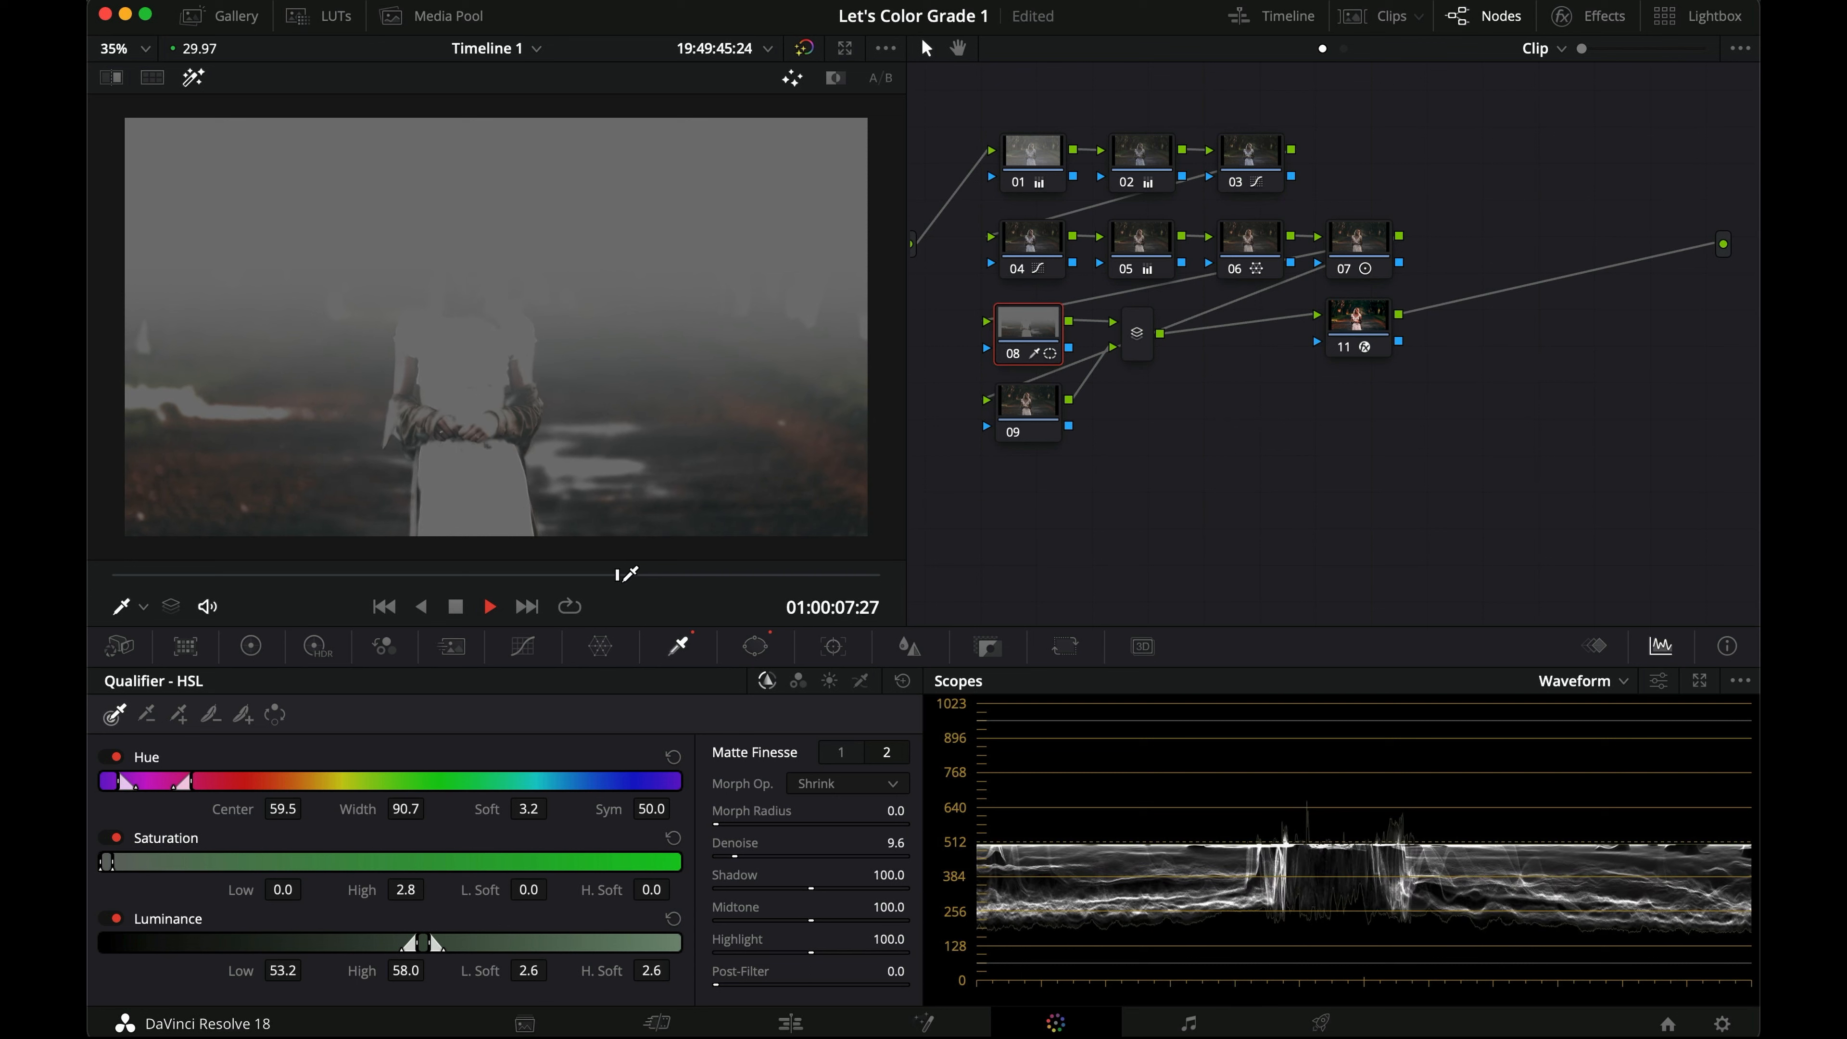
click(842, 752)
key(space)
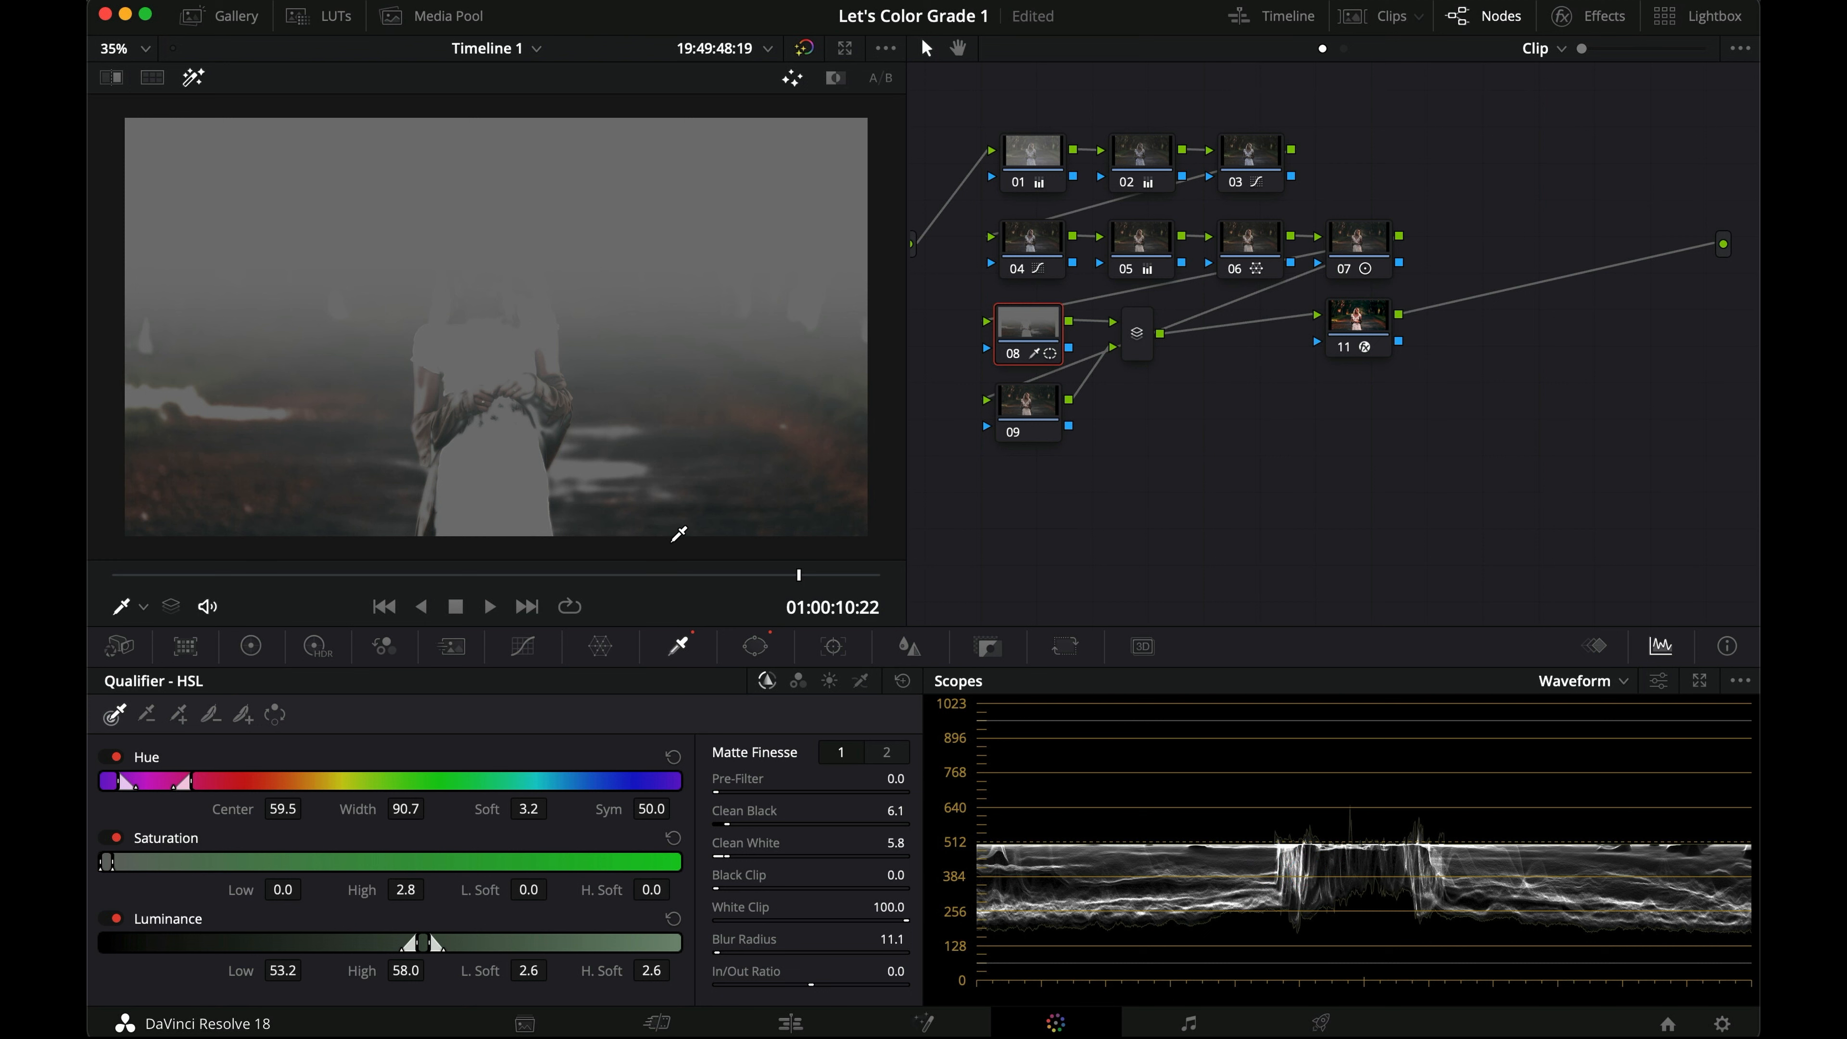
key(shift+h)
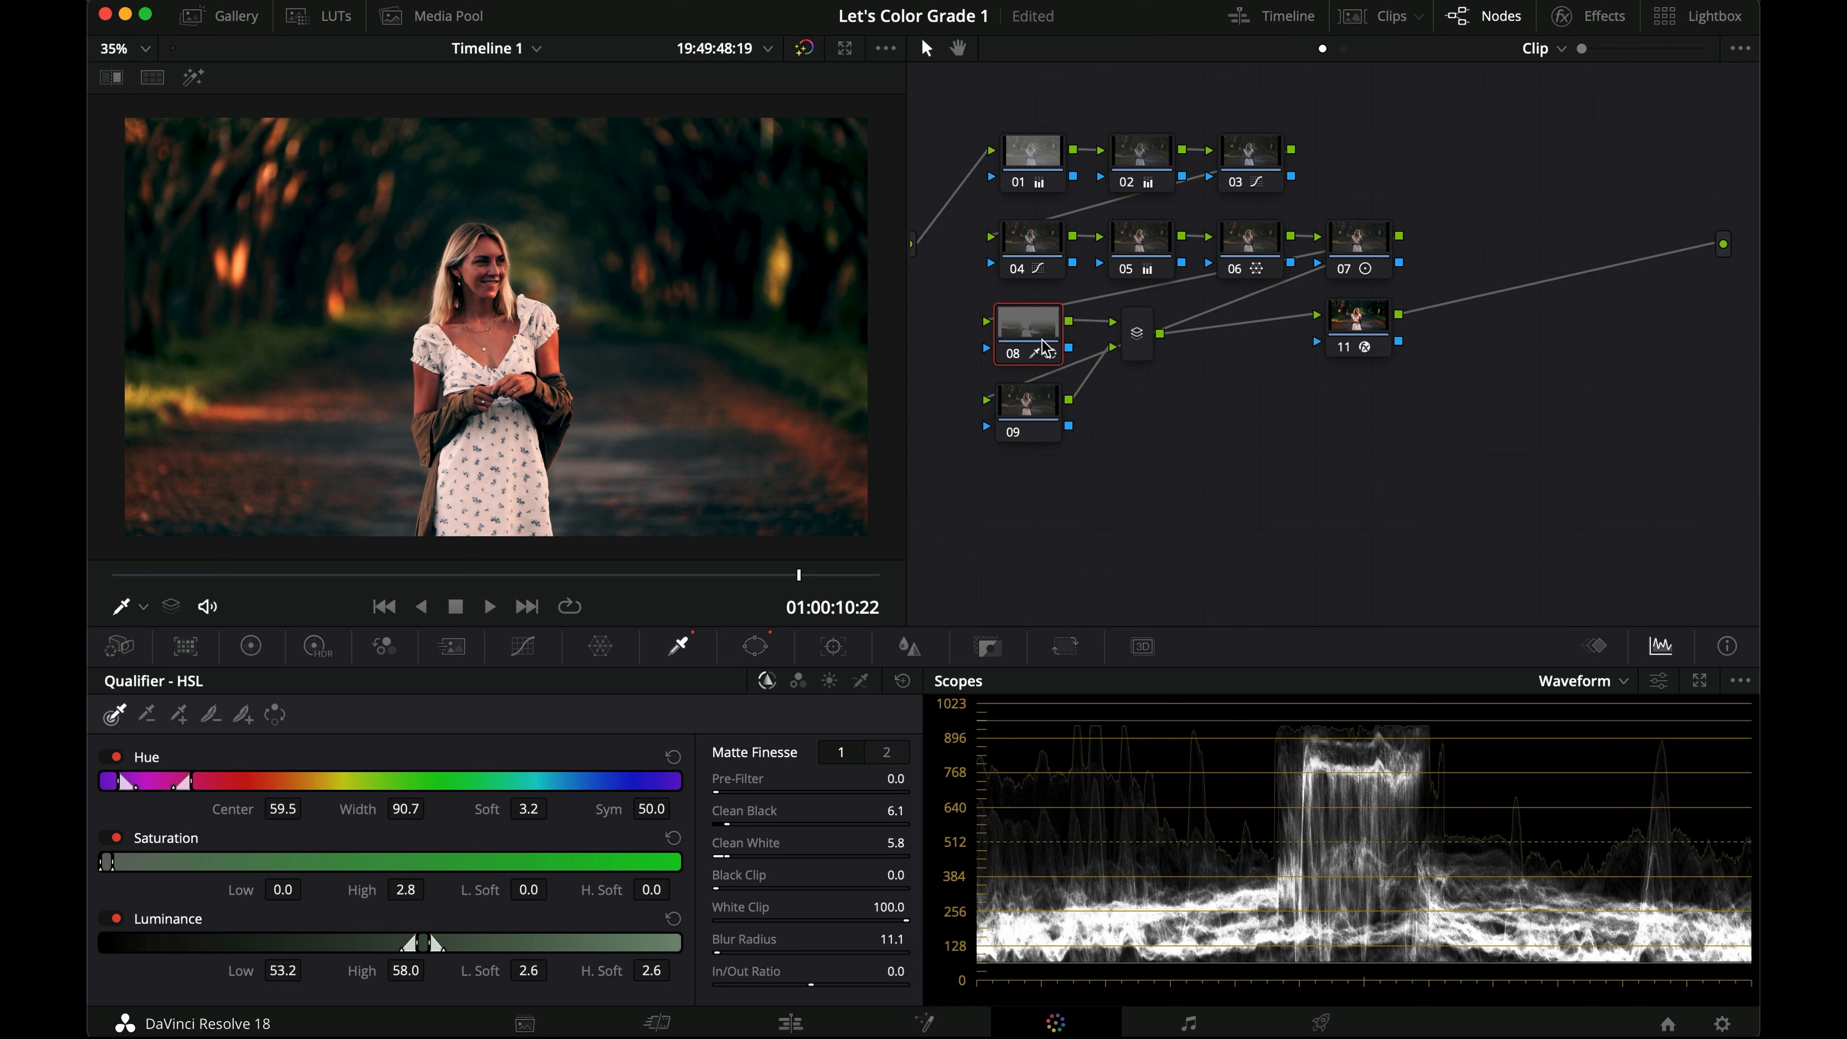
key(shift+h)
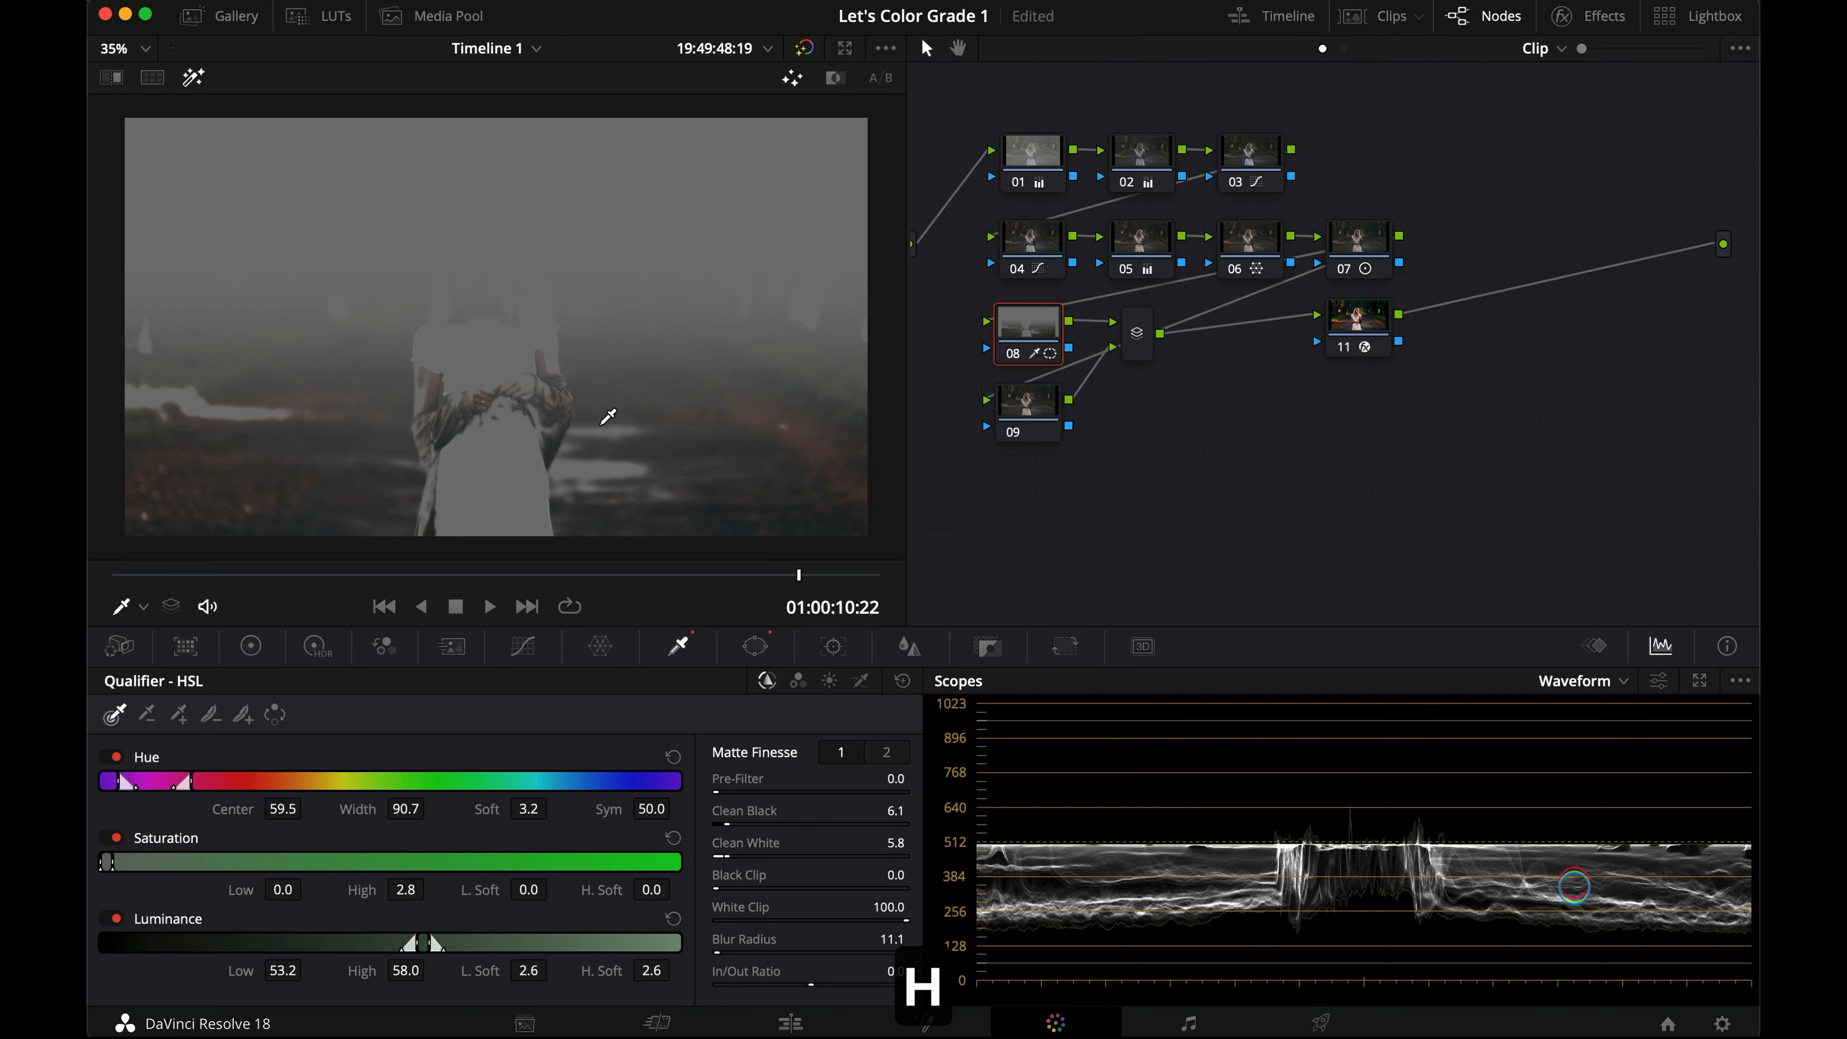
key(shift+h)
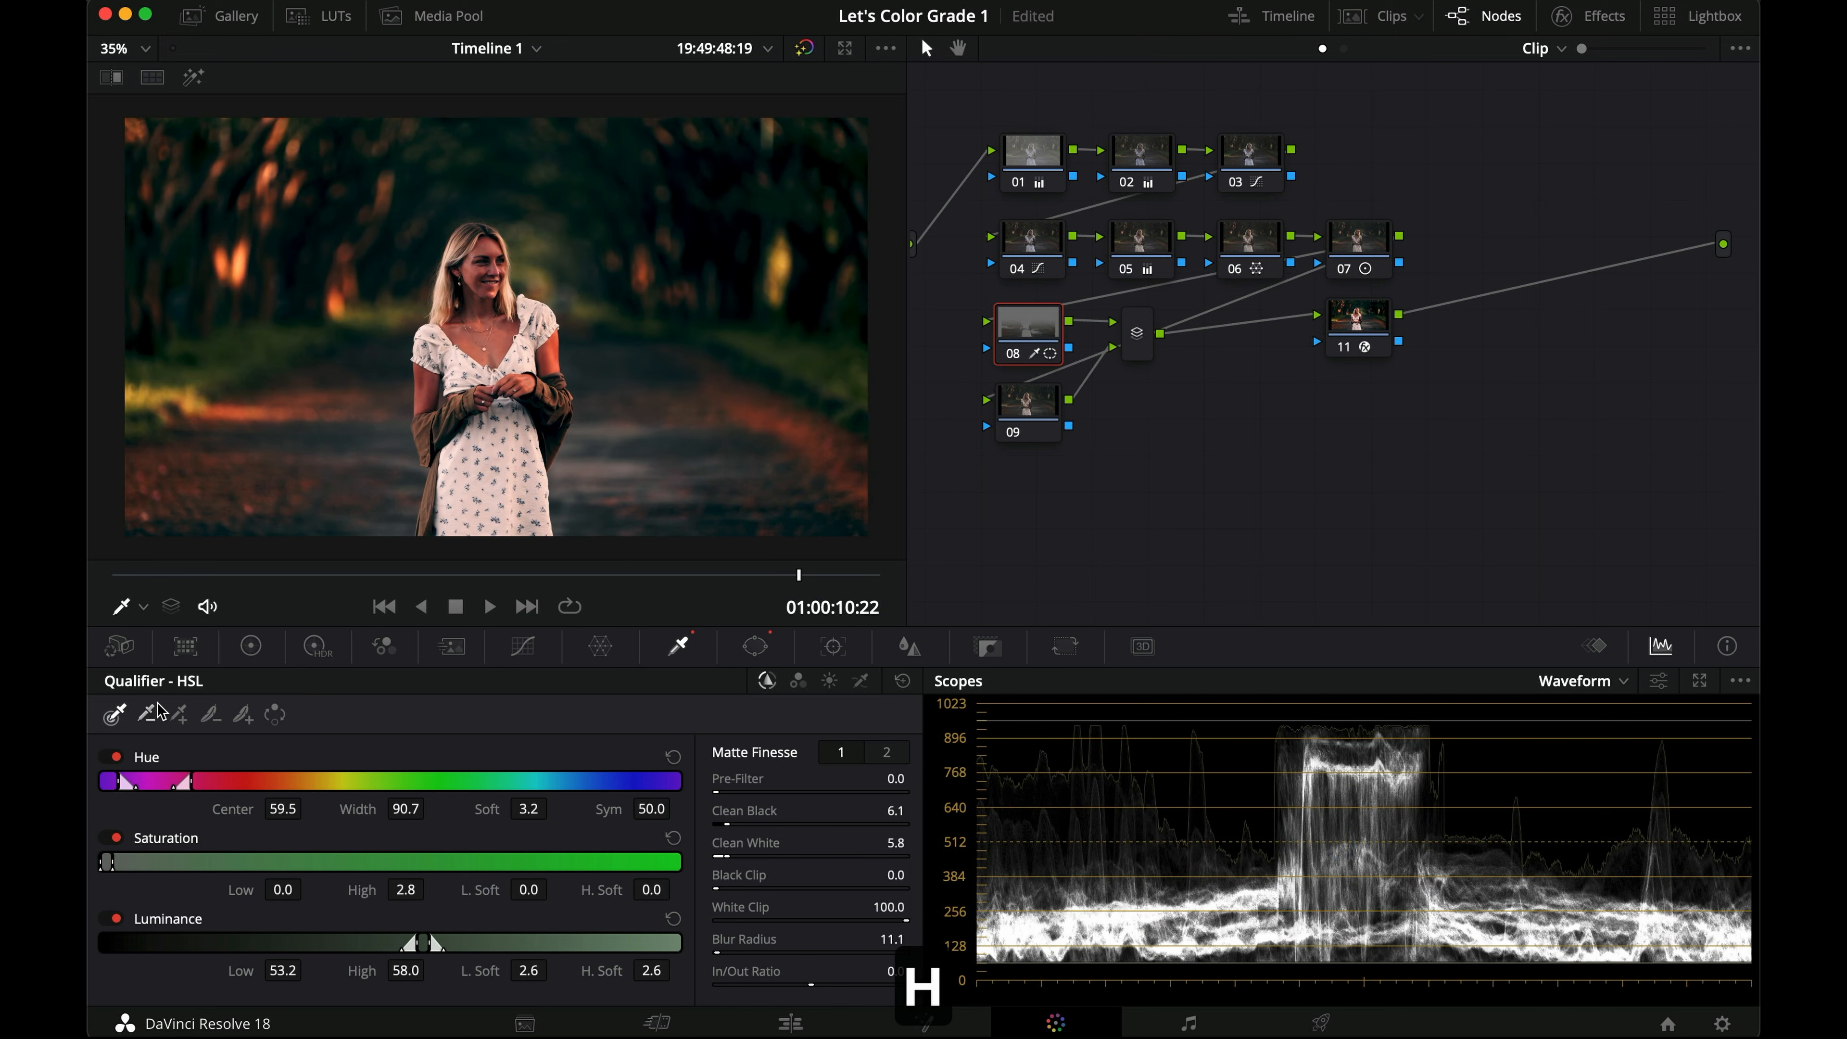
click(250, 646)
drag(229, 946, 130, 941)
drag(426, 943, 192, 945)
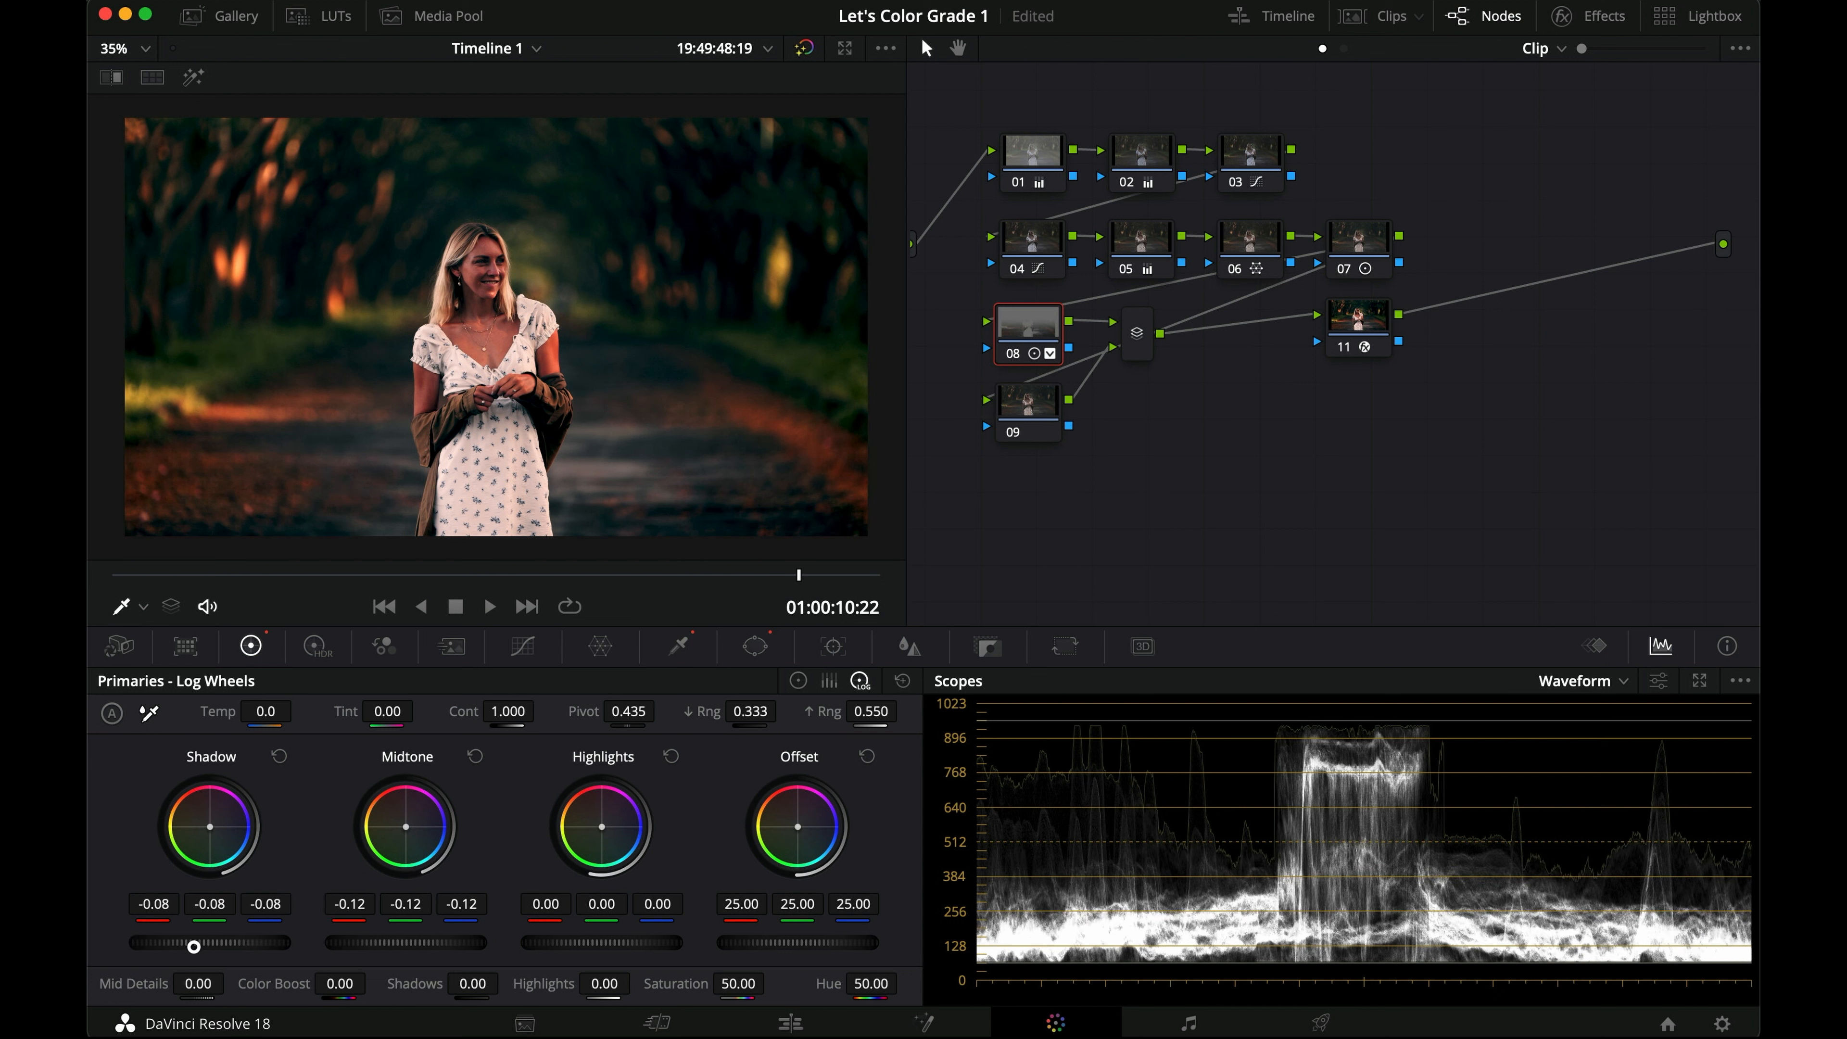
click(280, 756)
click(476, 756)
Step: Darken the road on node 08 with lift and gamma both at -0.01, and compare the image with the node off and on
click(798, 681)
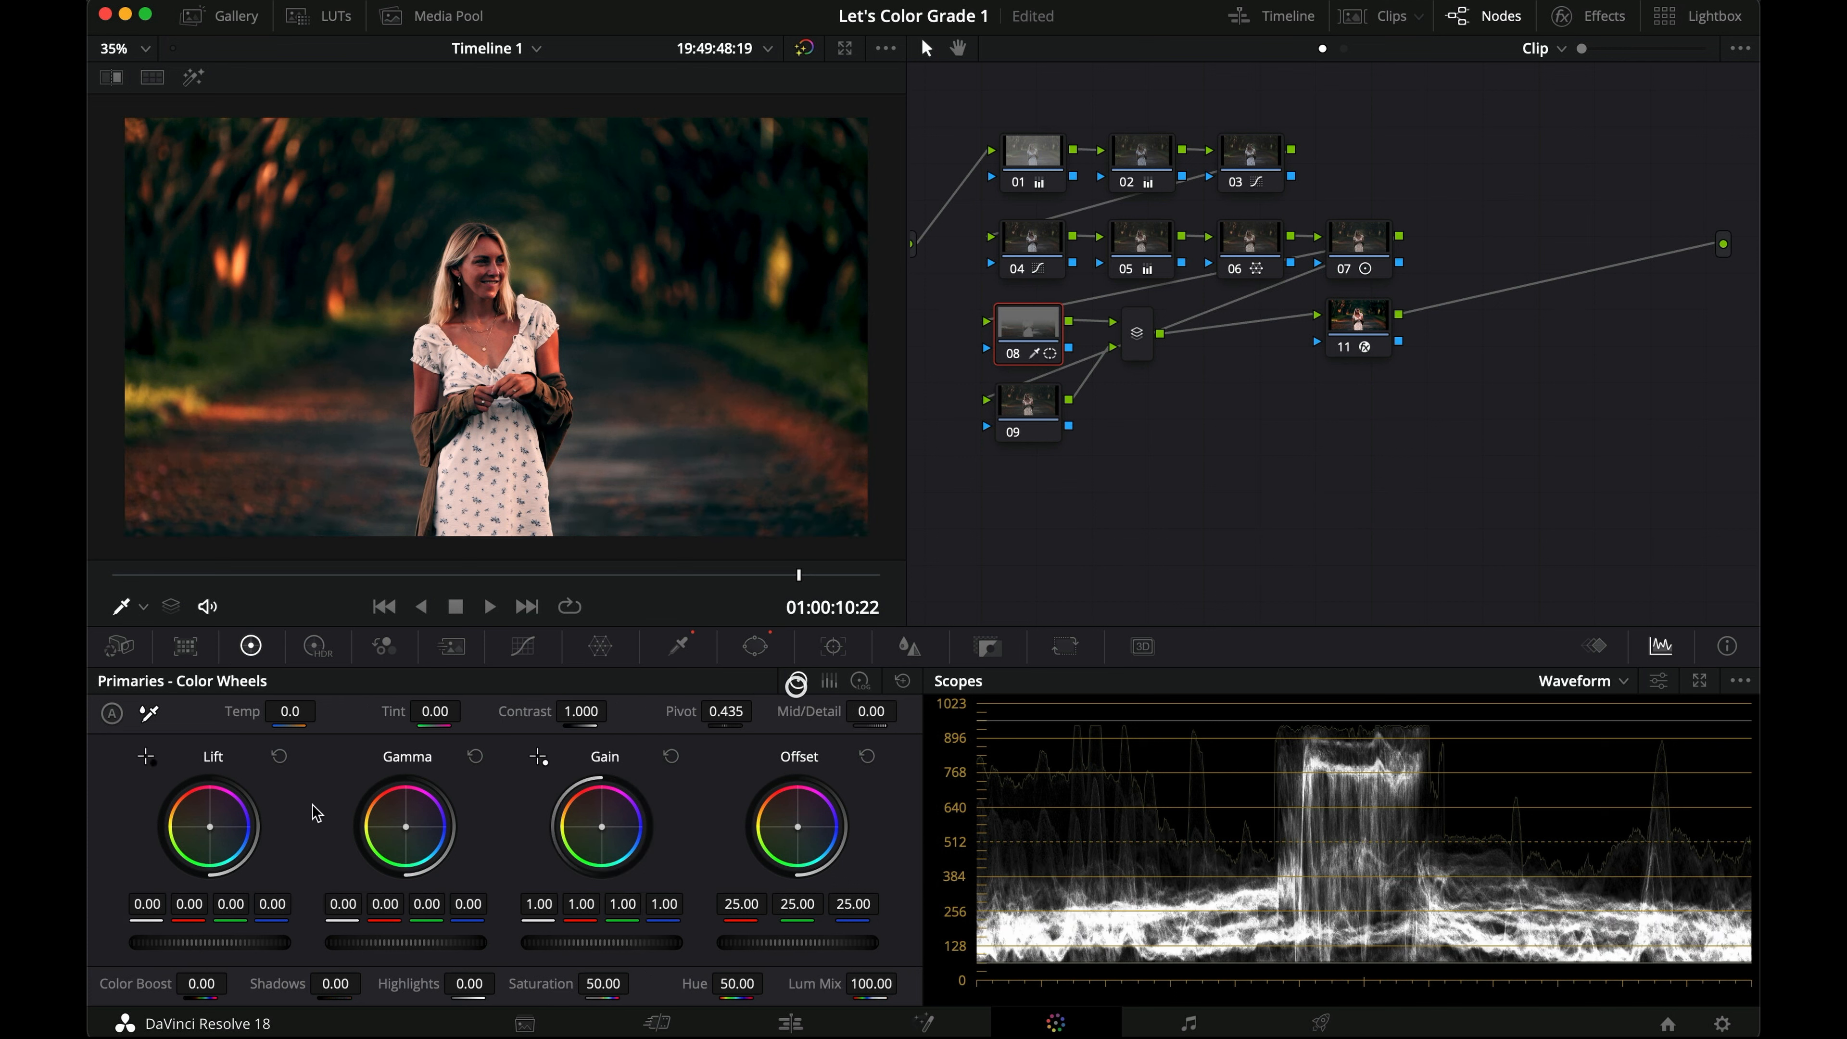
drag(223, 951, 169, 944)
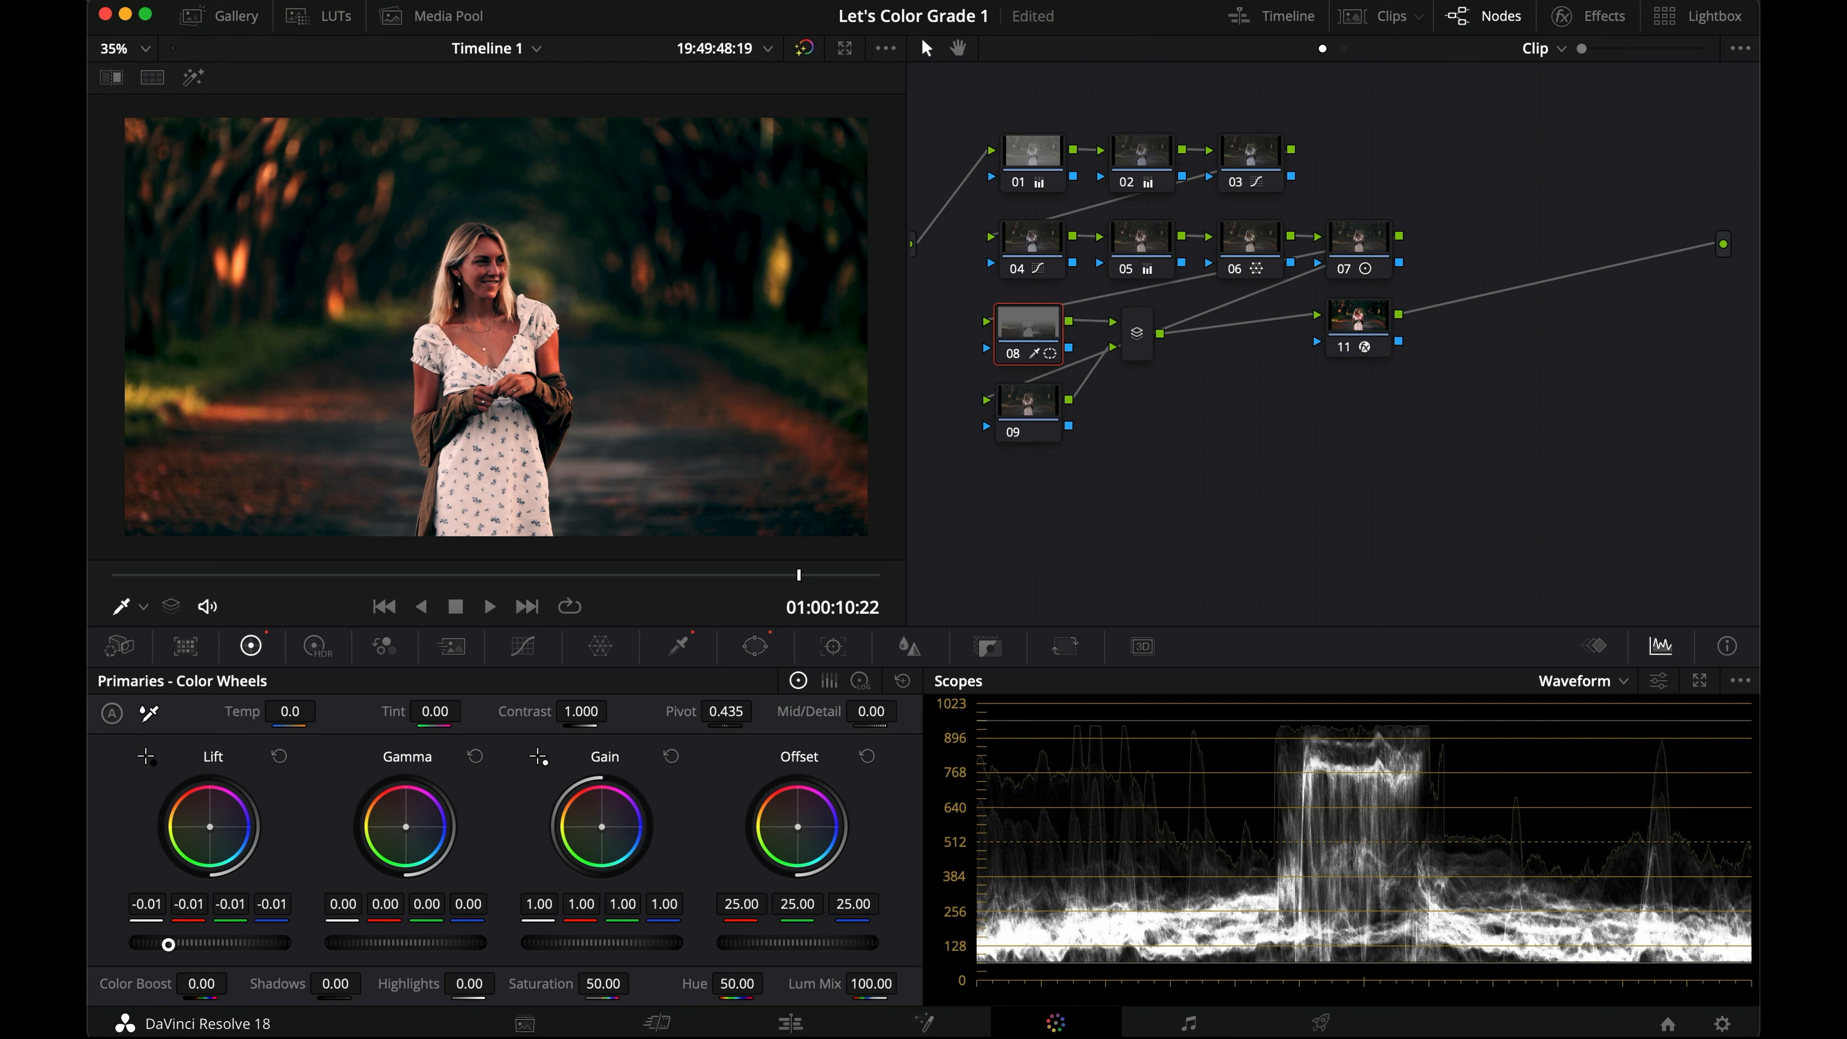
drag(423, 943, 327, 937)
drag(212, 946, 204, 944)
key(super+d)
key(super+d)
key(super+d)
key(super+d)
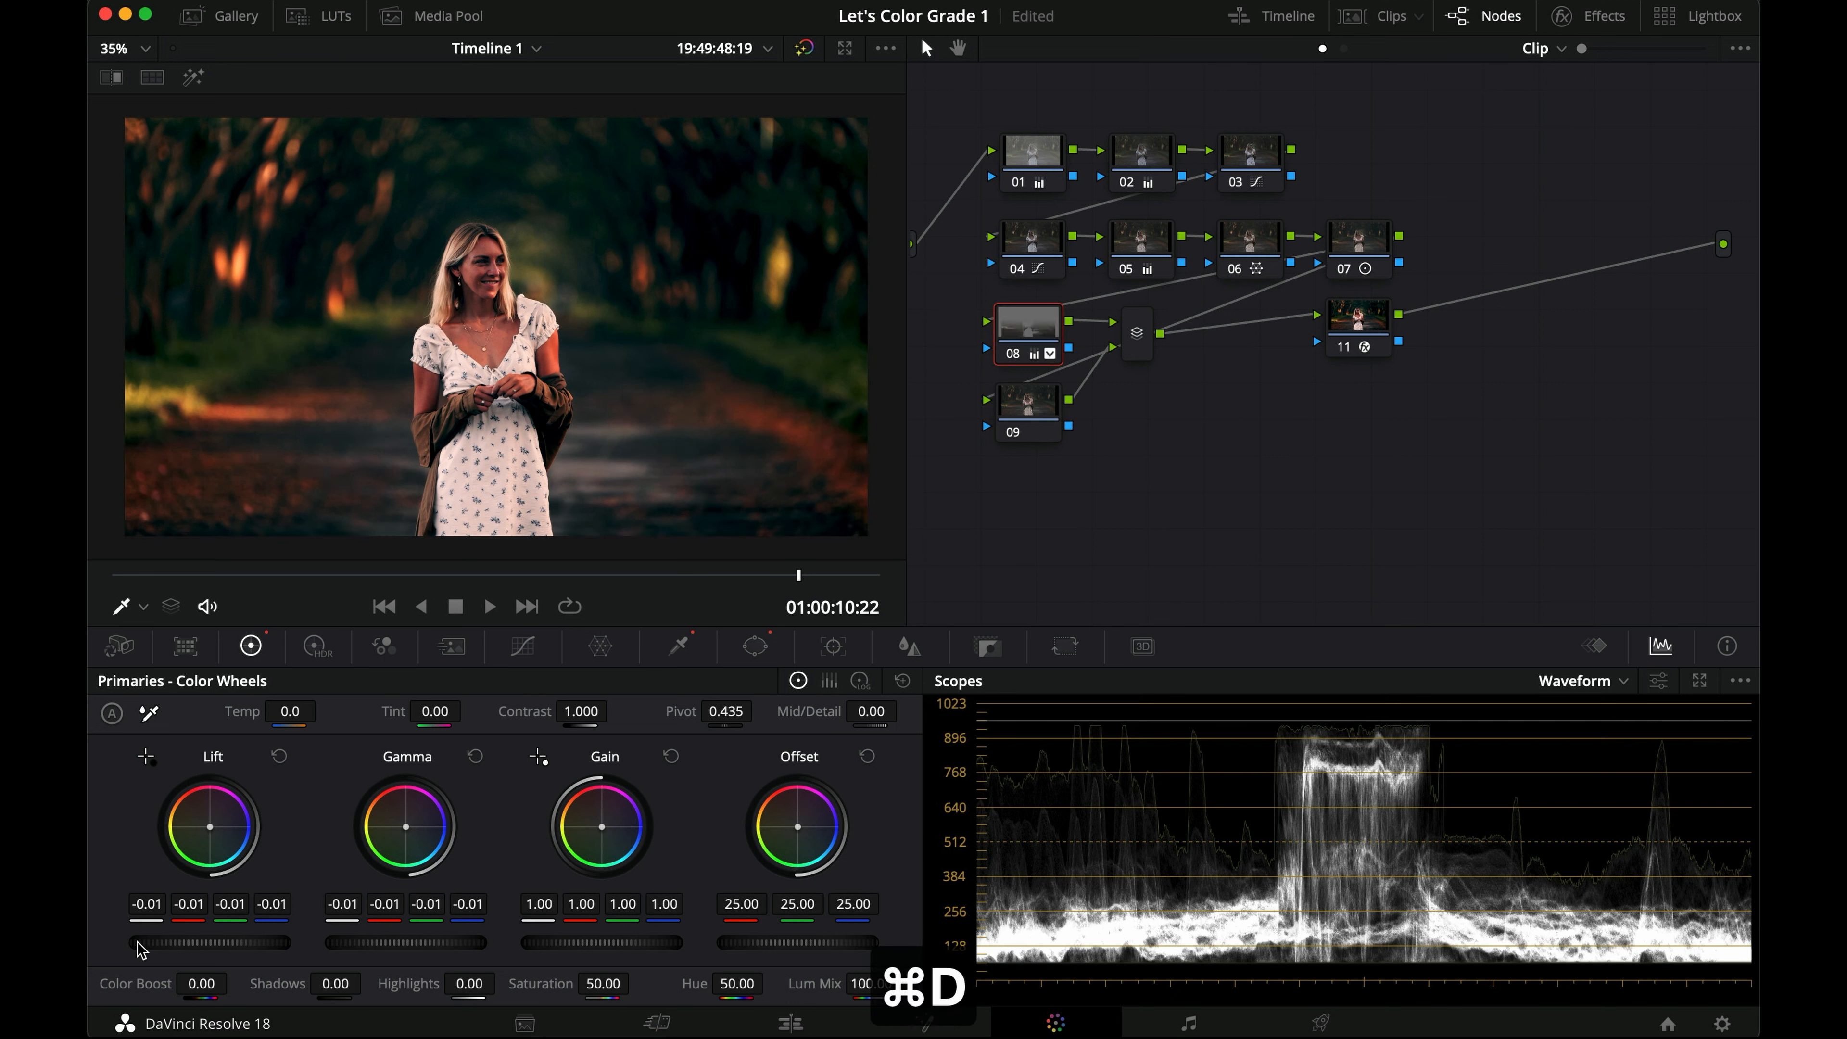
key(super+d)
key(super+d)
Step: Push node 08's lift slightly toward blue with its red channel at -0.02, and compare the image with the node off and on
drag(210, 828, 213, 835)
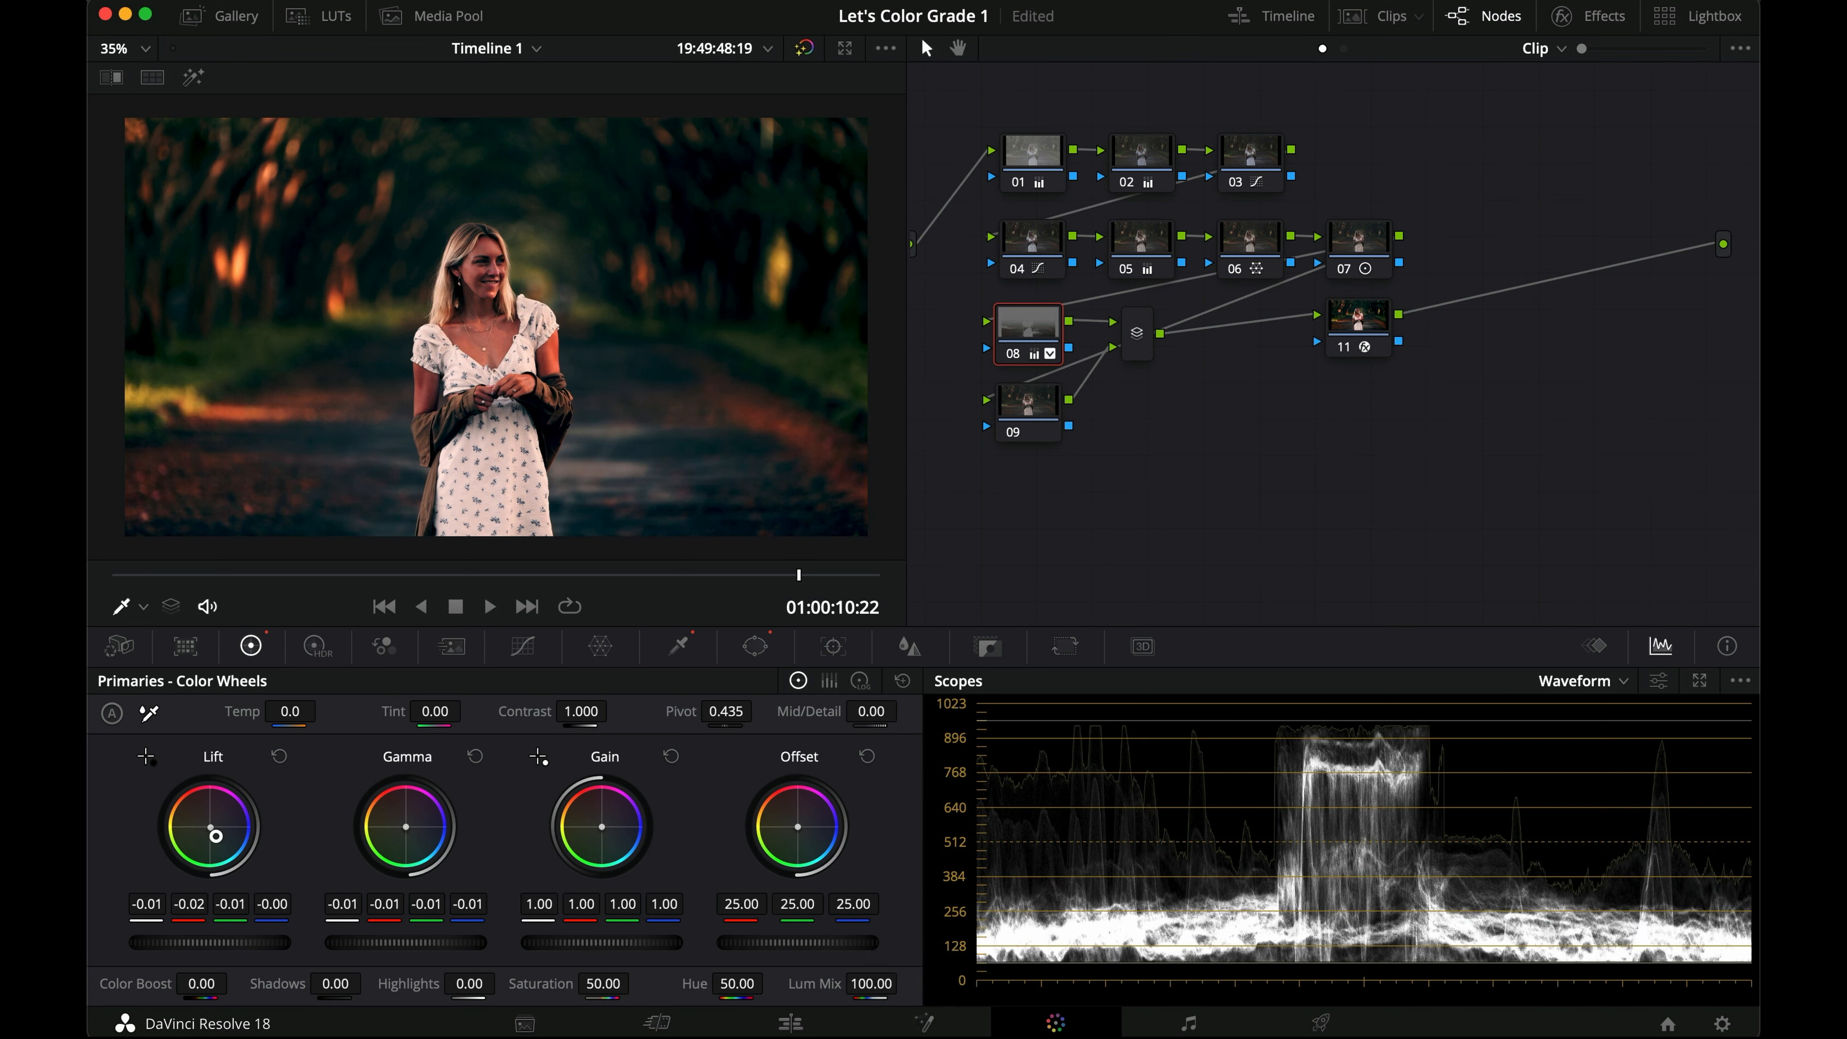
key(super+d)
key(super+d)
key(super+d)
key(super+d)
key(super+d)
key(super+d)
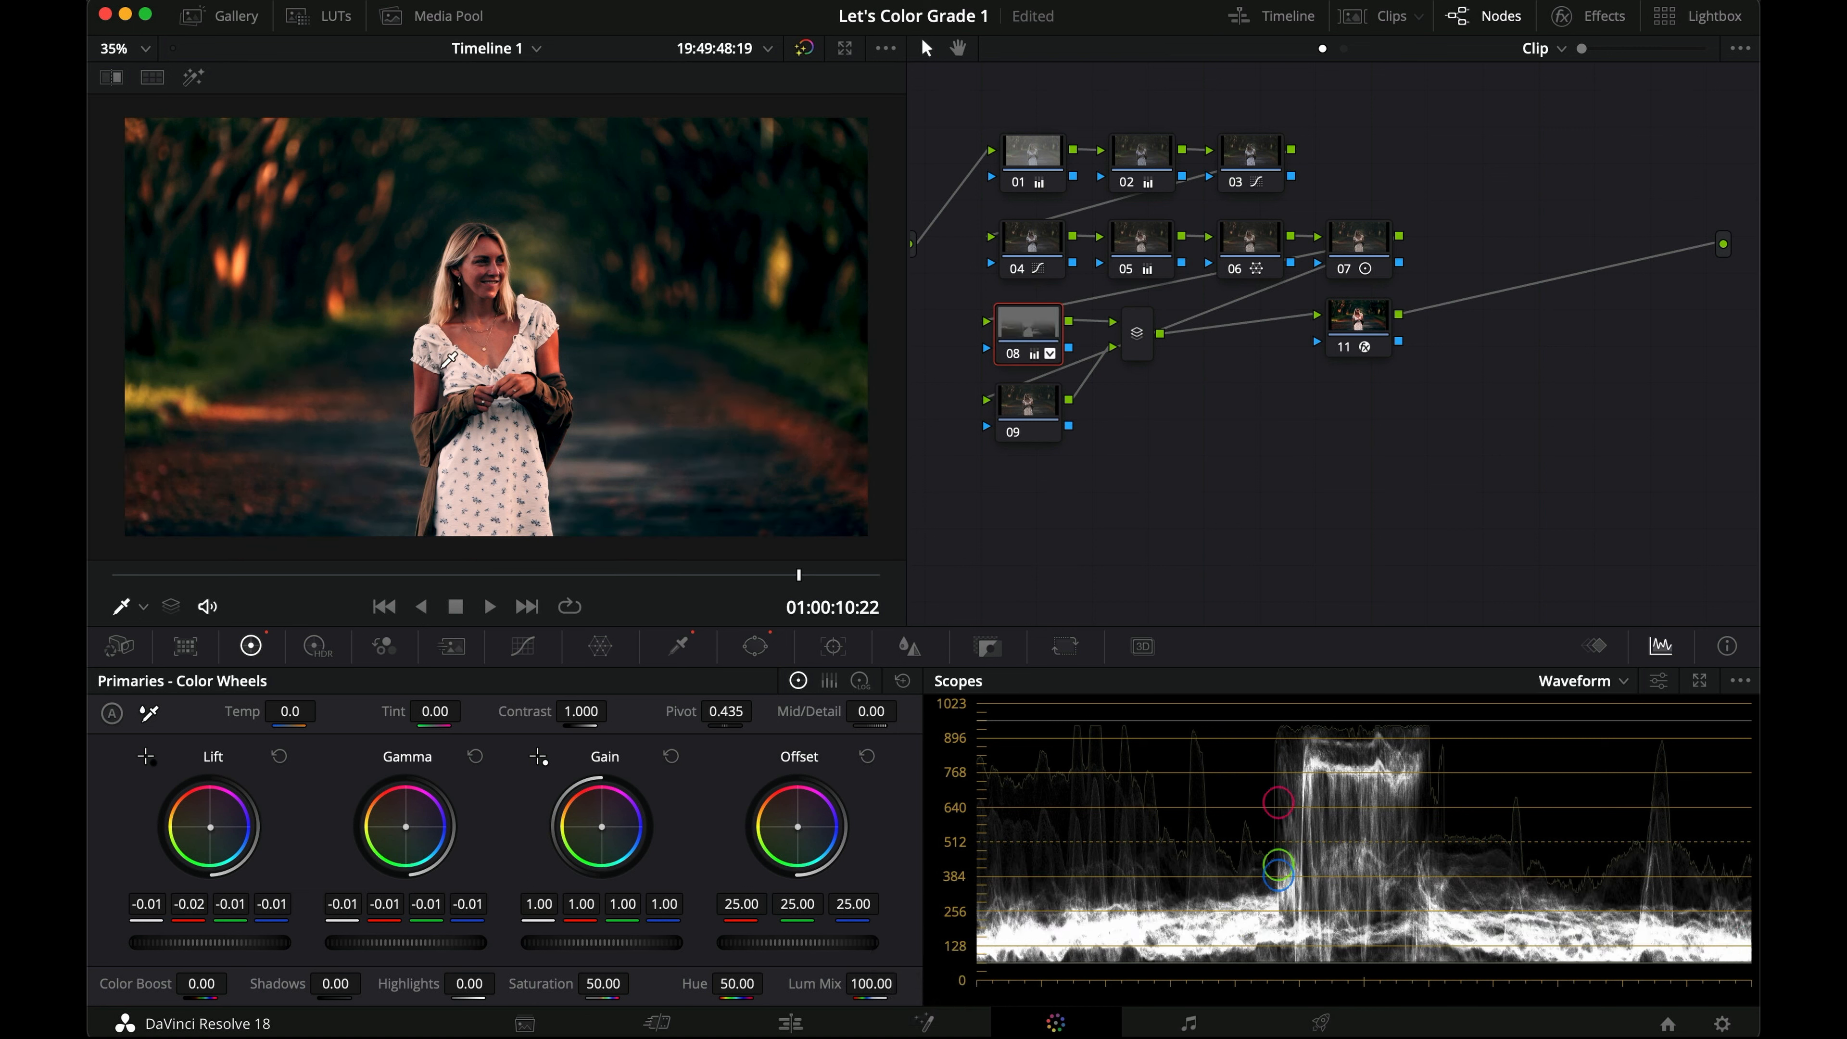
Step: Add two more parallel nodes below node 09, feeding the same mixer
click(1033, 420)
right_click(1029, 413)
mouse_move(1148, 537)
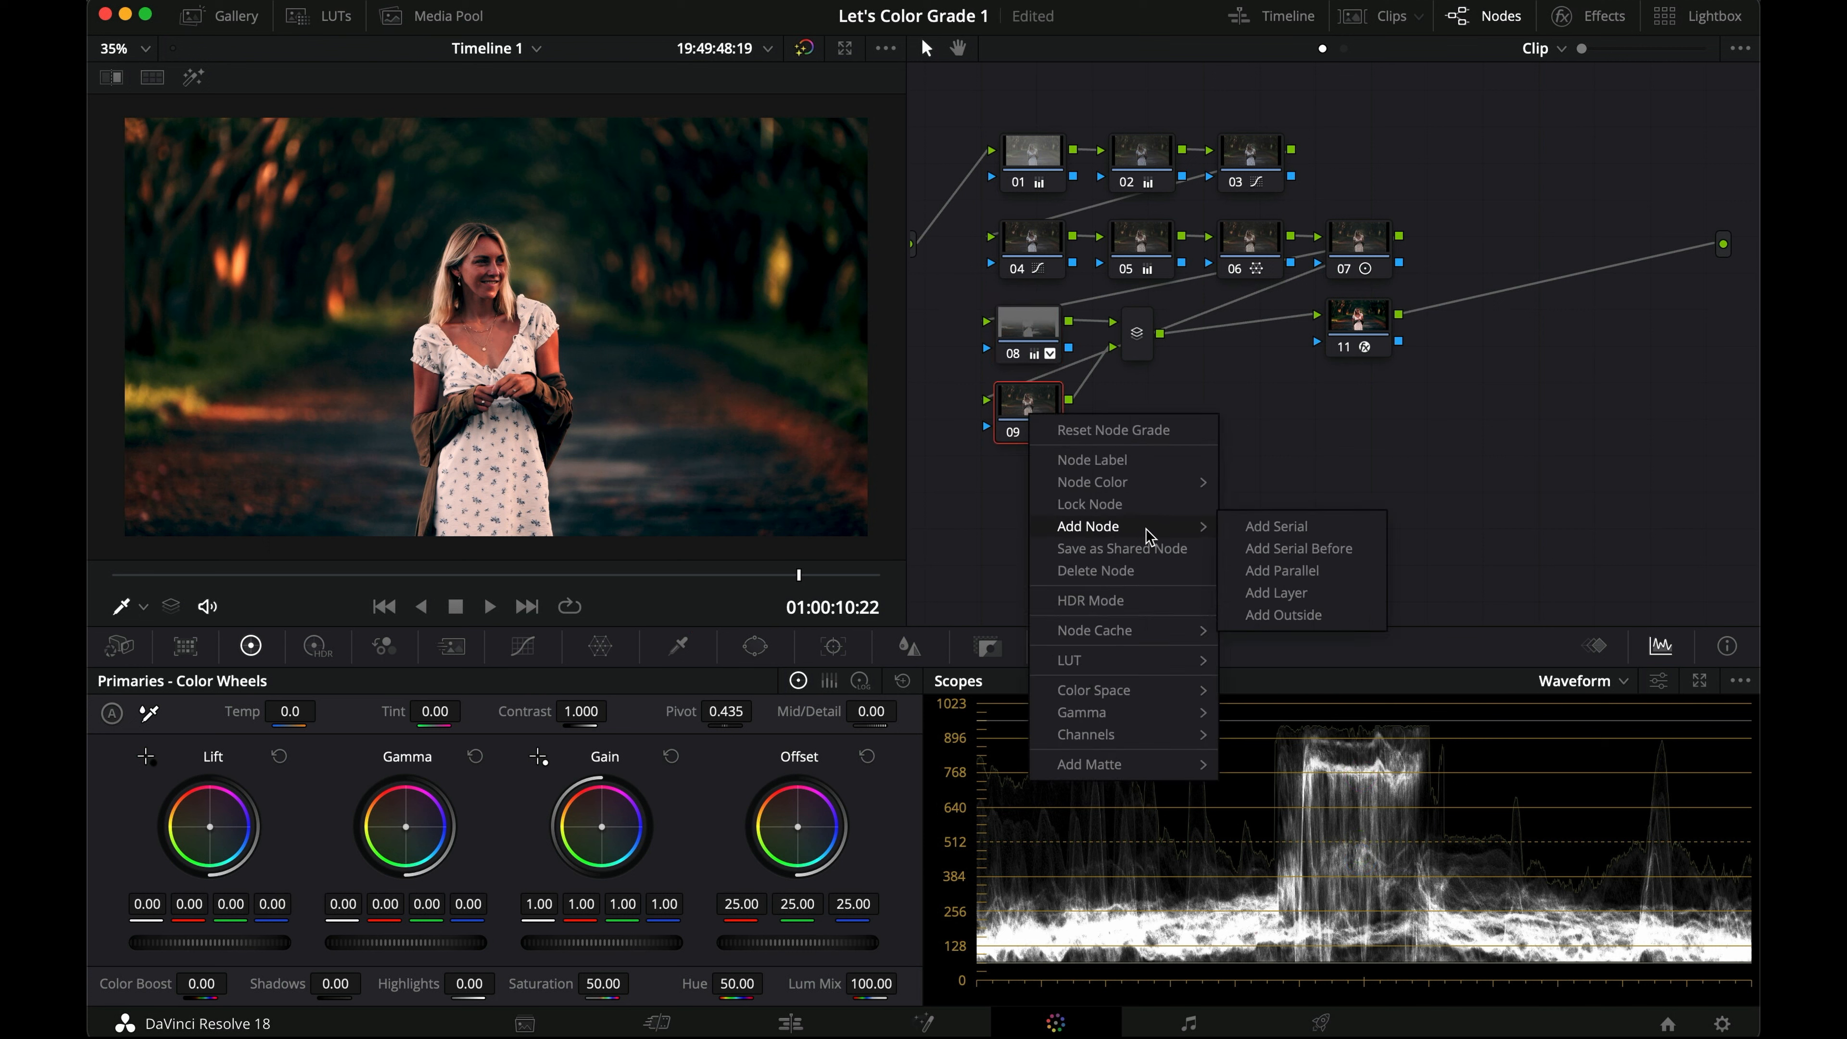
click(1282, 570)
right_click(1027, 495)
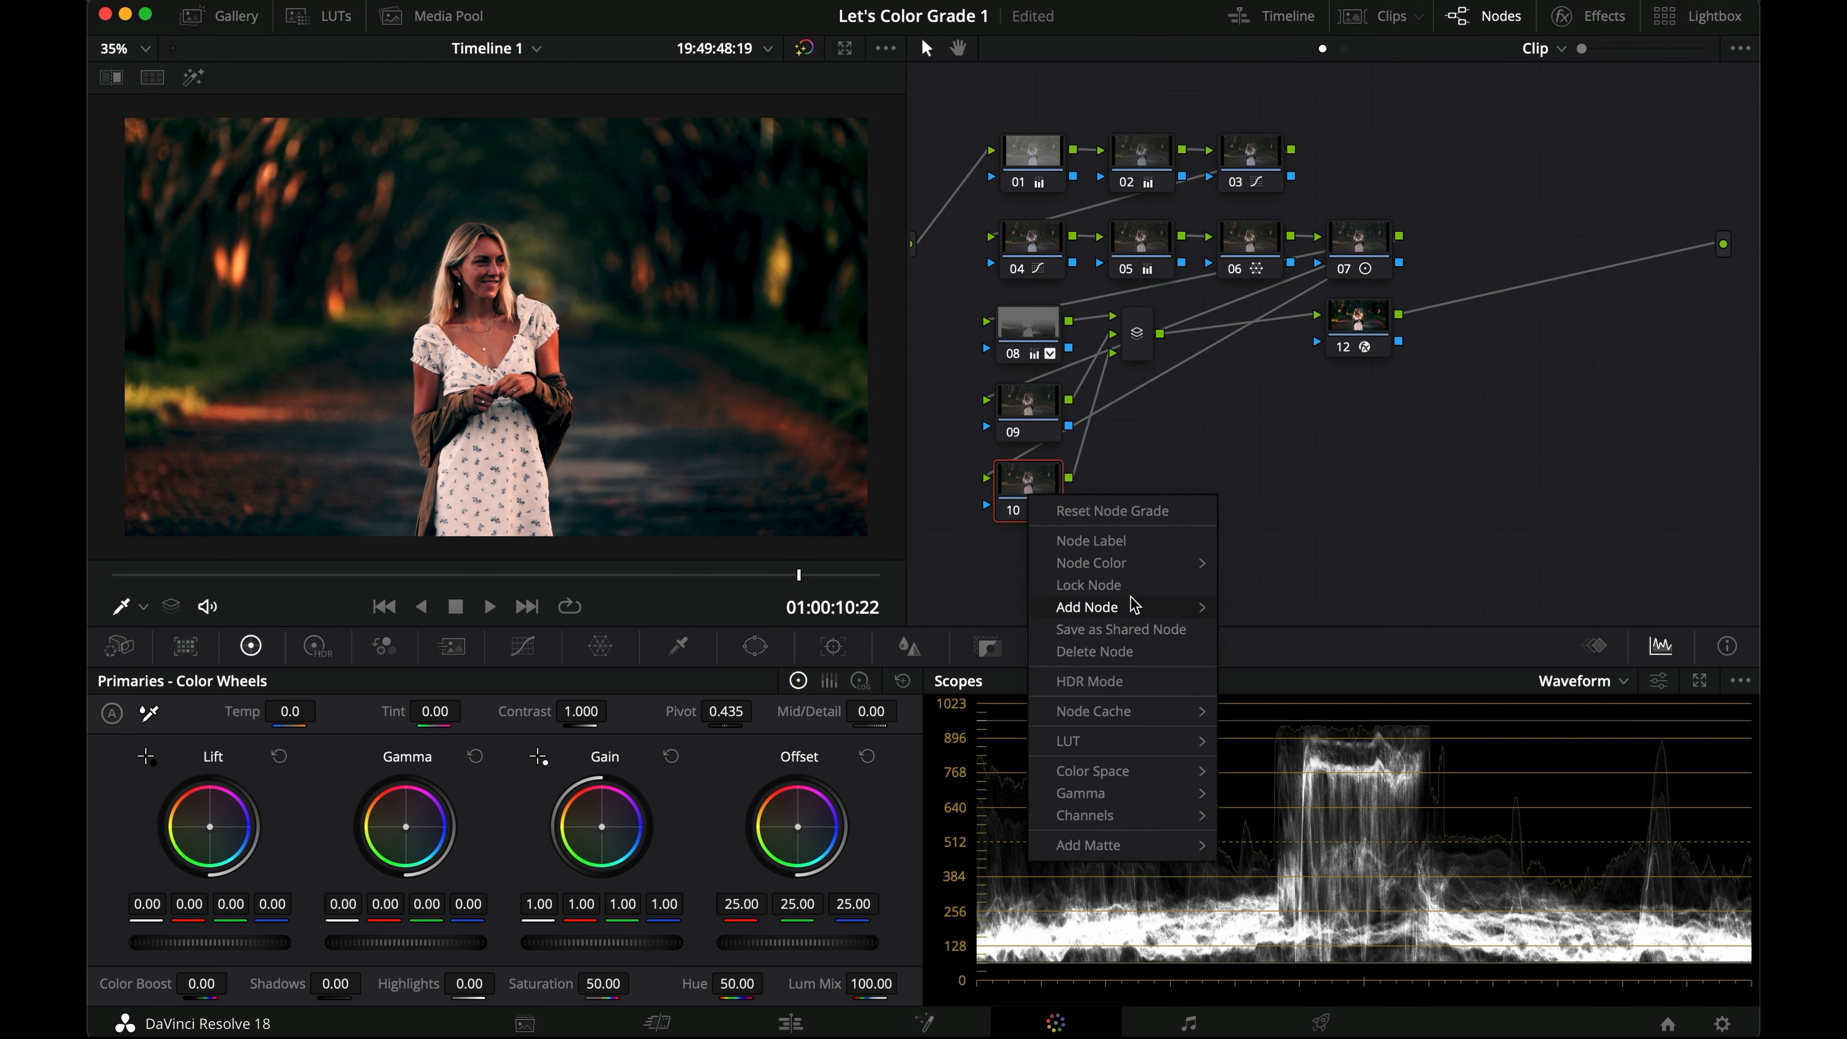
mouse_move(1132, 605)
click(1279, 650)
Step: Add a circle window to node 09 and shape it into a tall oval around the woman, with aspect 27.23 and softness 6.83
click(1044, 419)
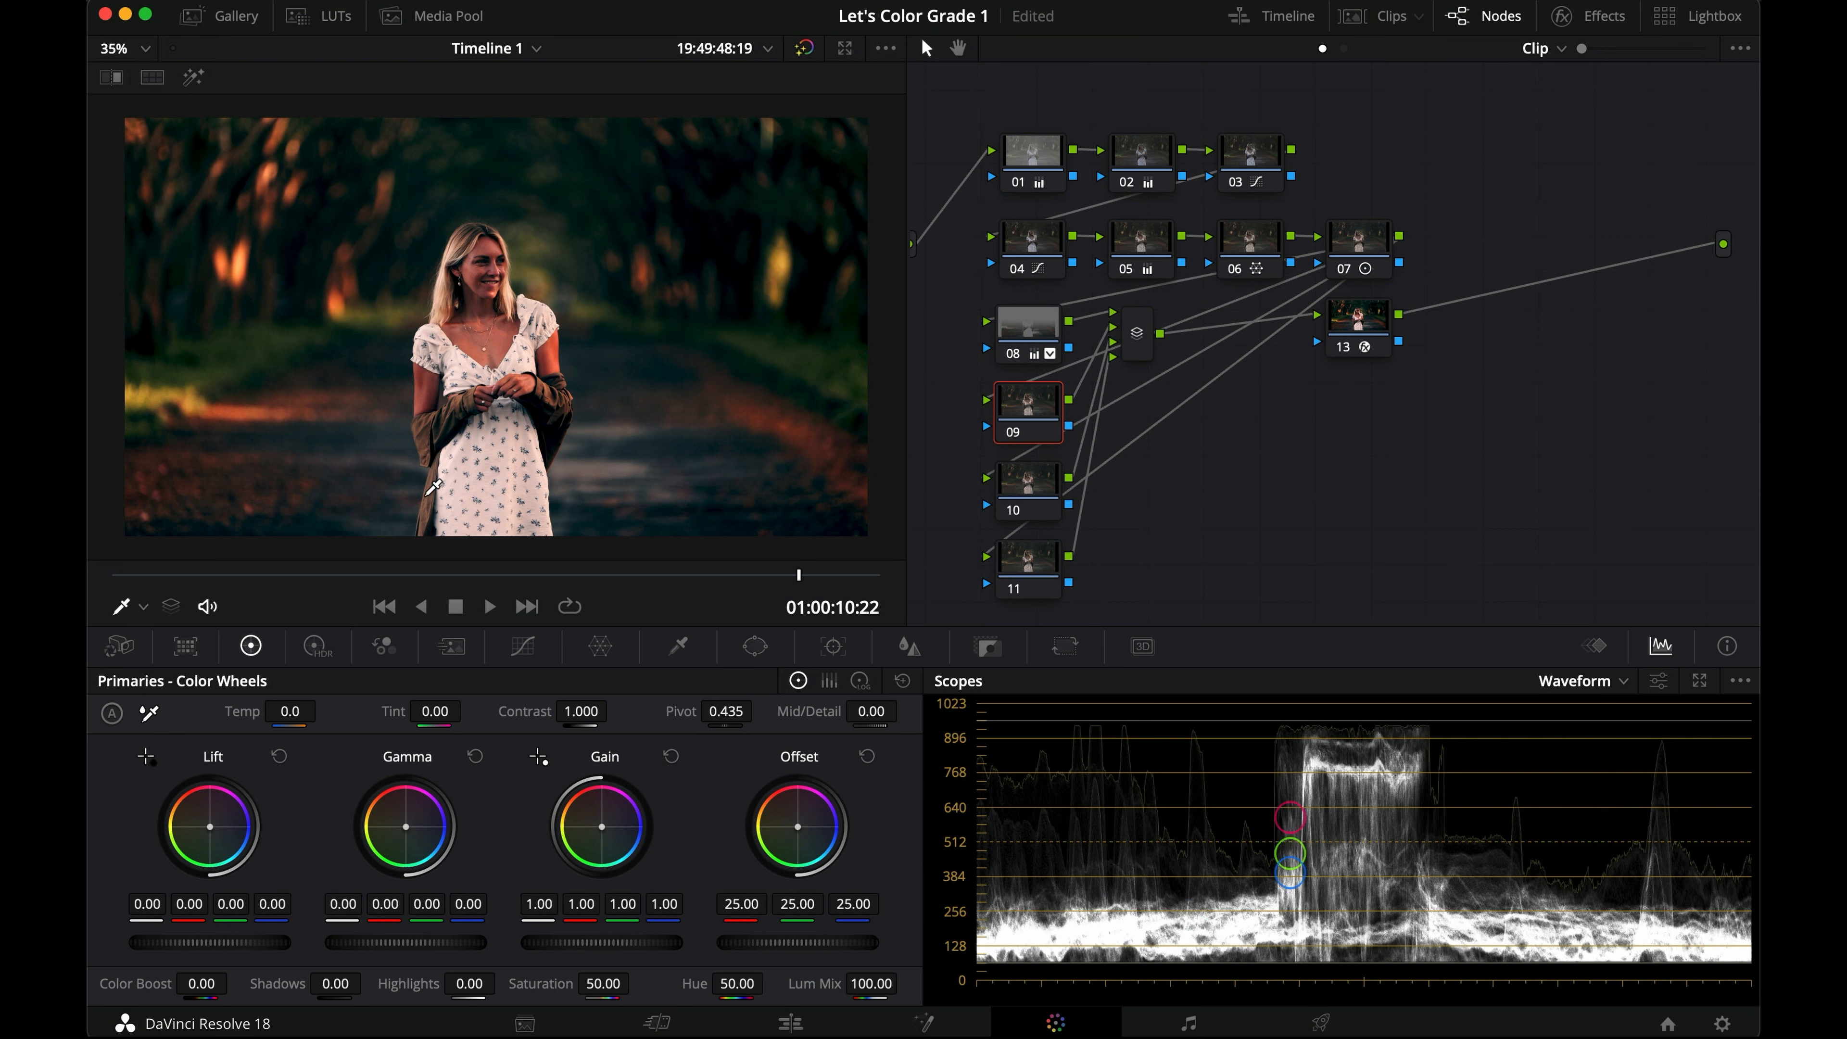
click(756, 646)
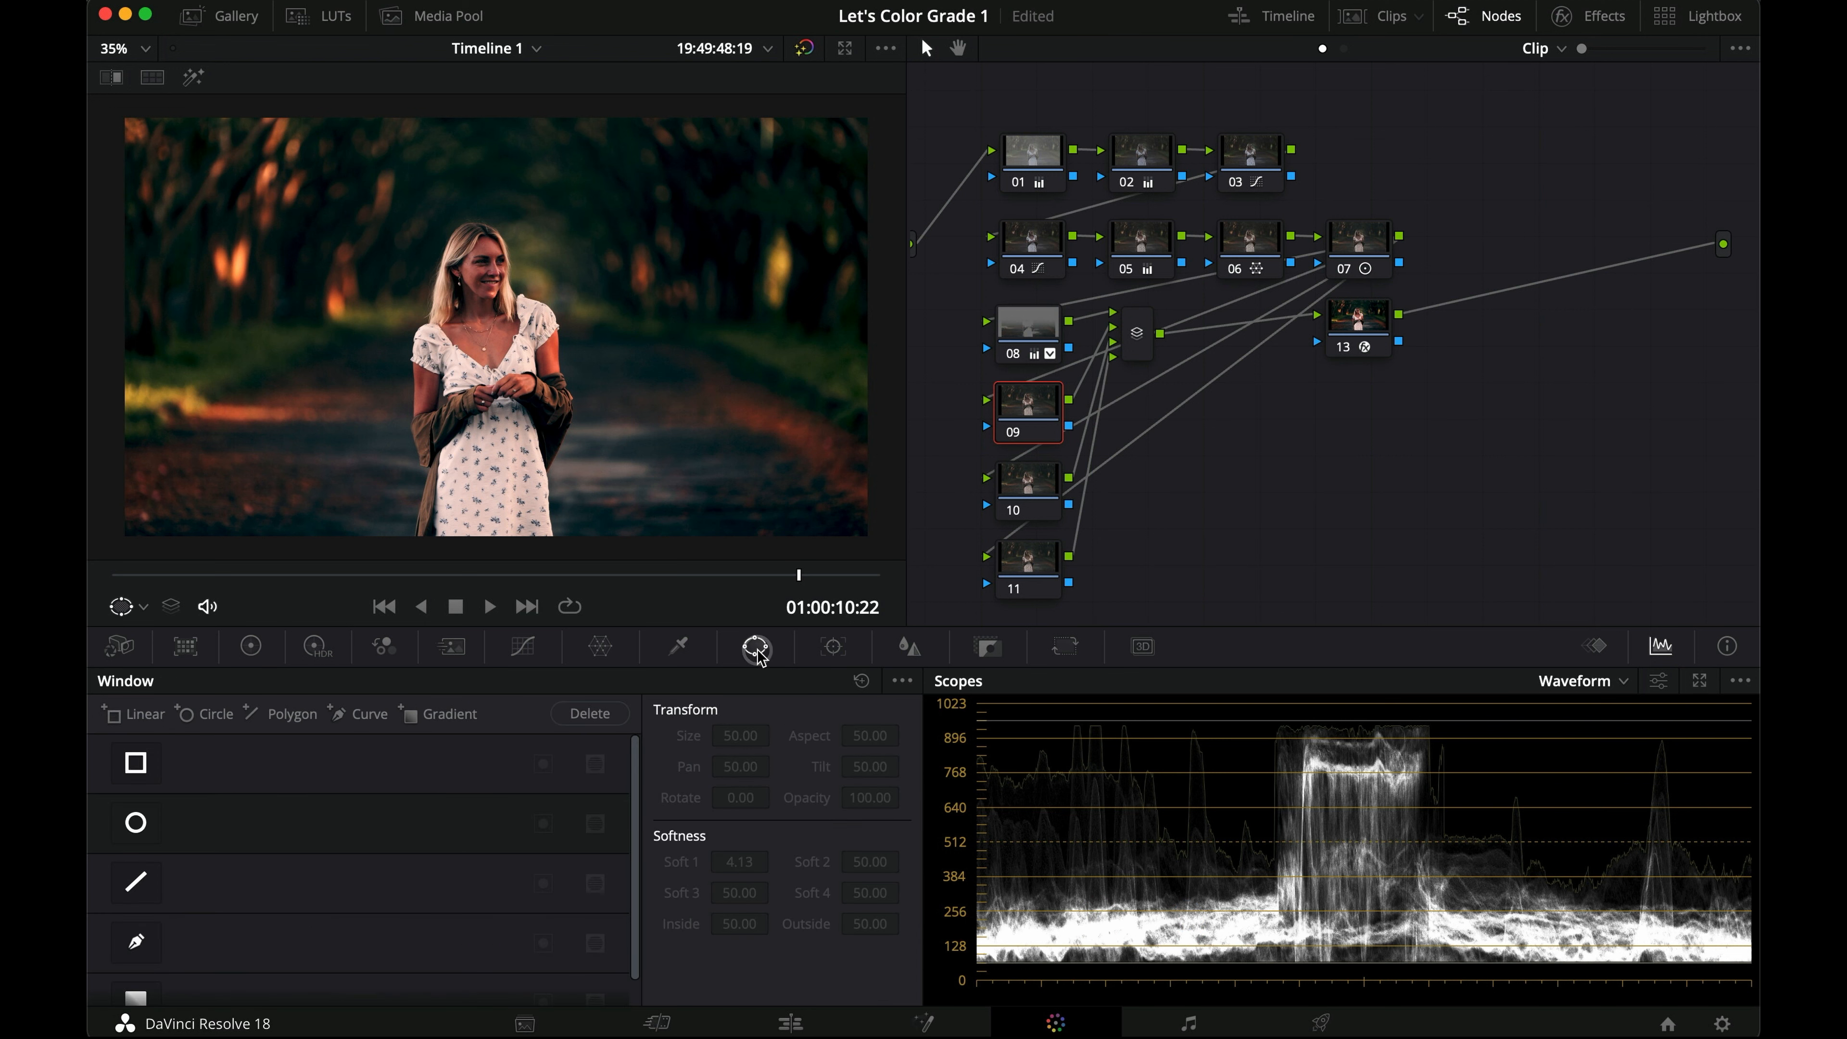
click(134, 824)
drag(497, 329, 486, 297)
drag(485, 409, 486, 532)
drag(486, 297, 486, 378)
drag(598, 378, 680, 380)
drag(486, 380, 493, 382)
drag(682, 385, 638, 383)
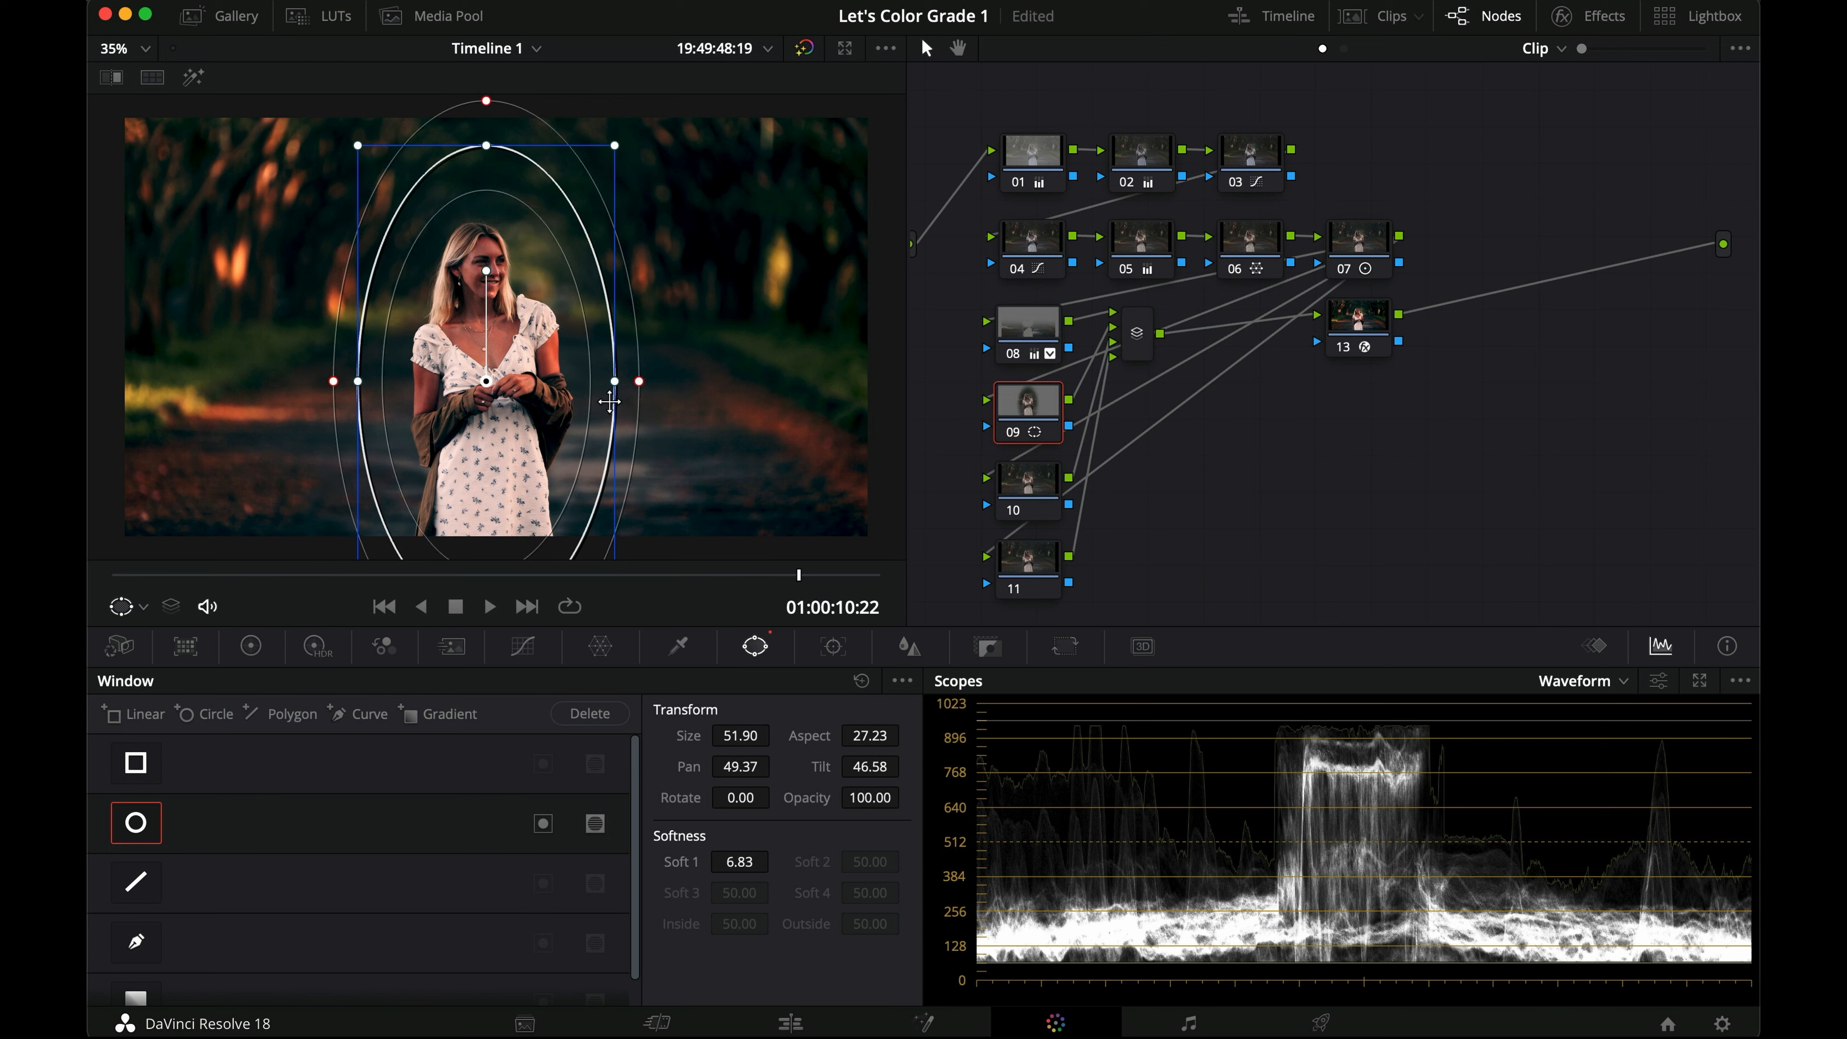
Step: Check the oval in highlight view, go to 01:00:06:10, and track the window forward and backward through the clip
key(shift+h)
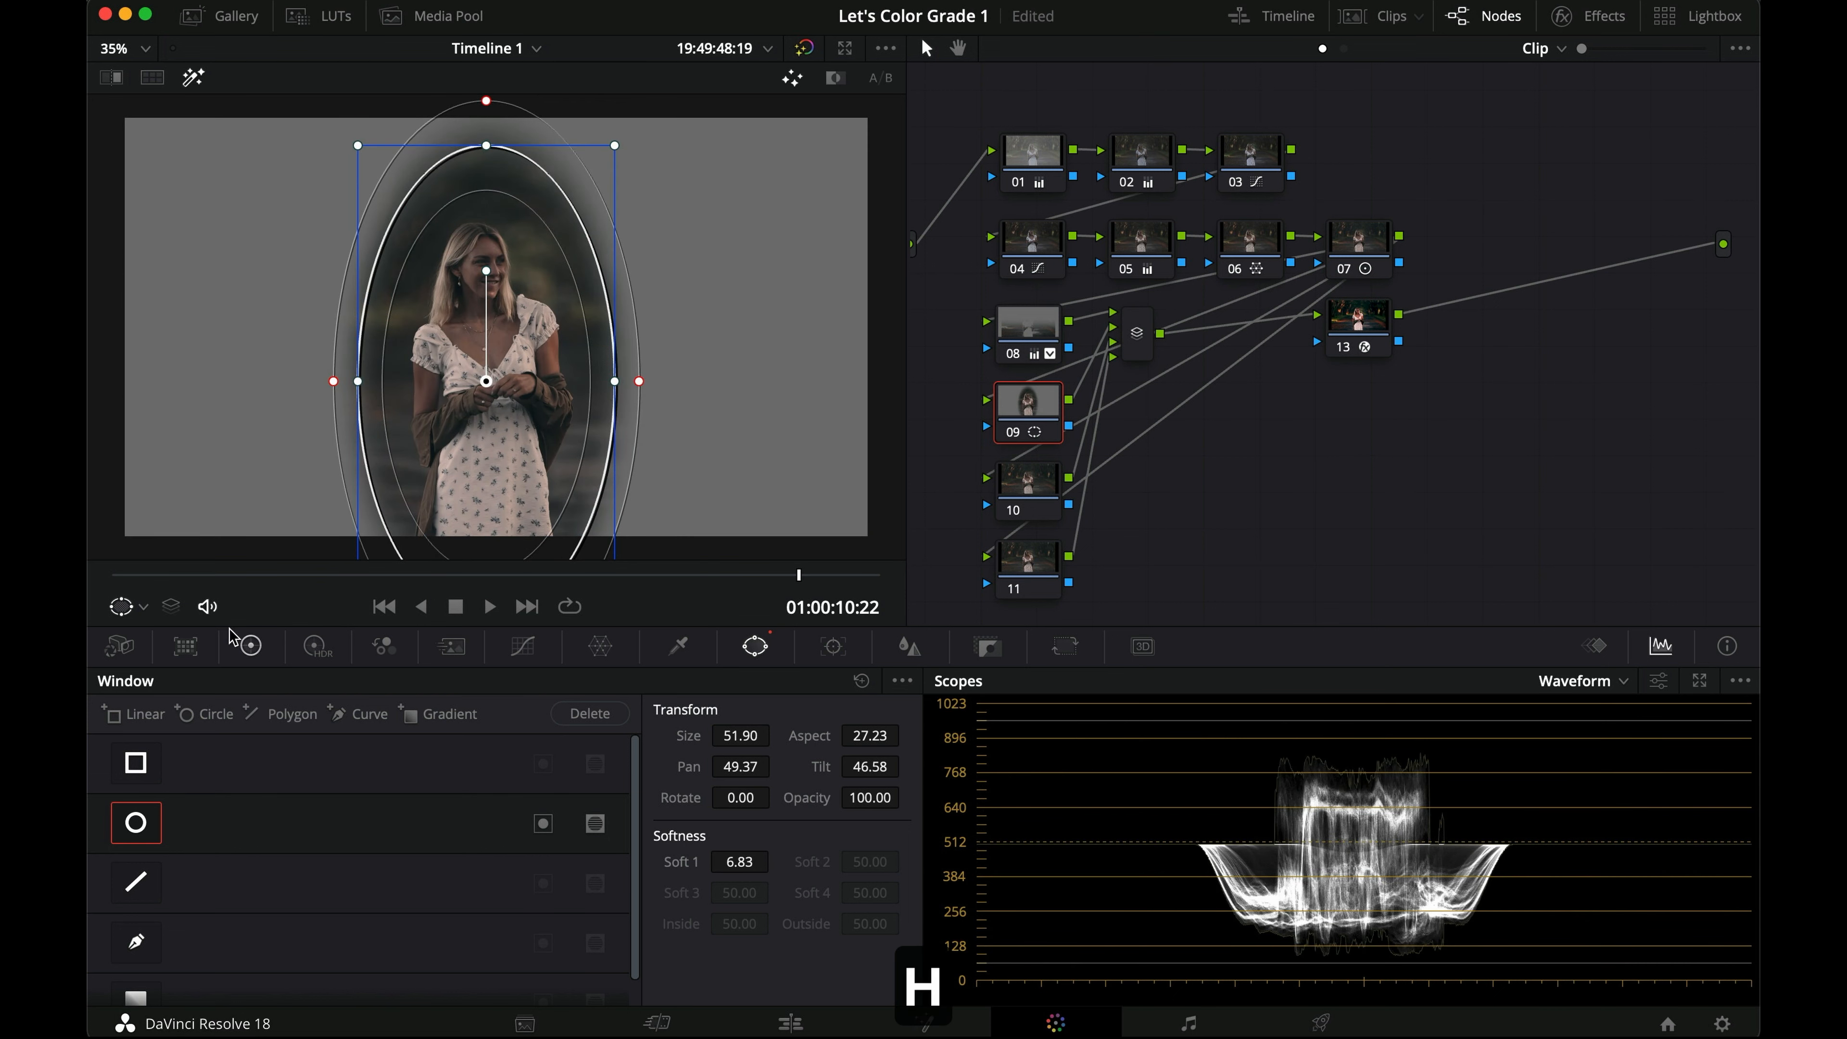
drag(556, 575, 521, 551)
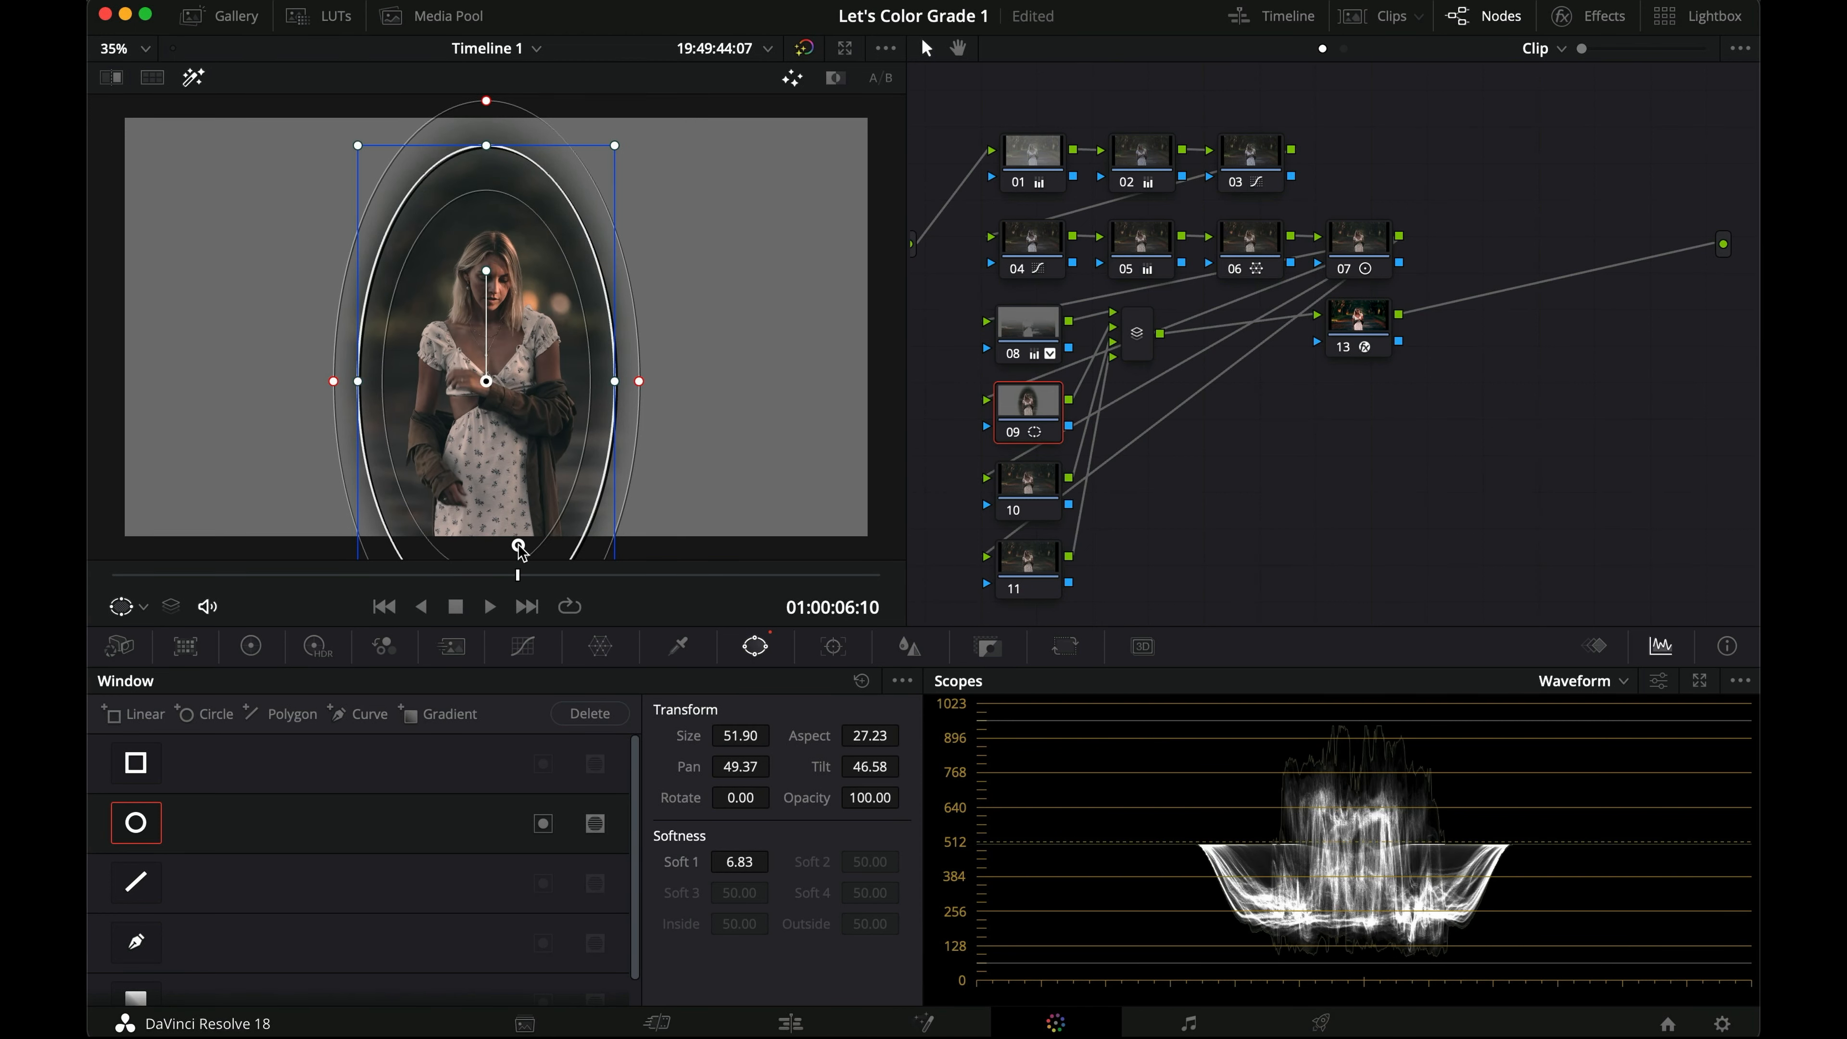
key(shift+h)
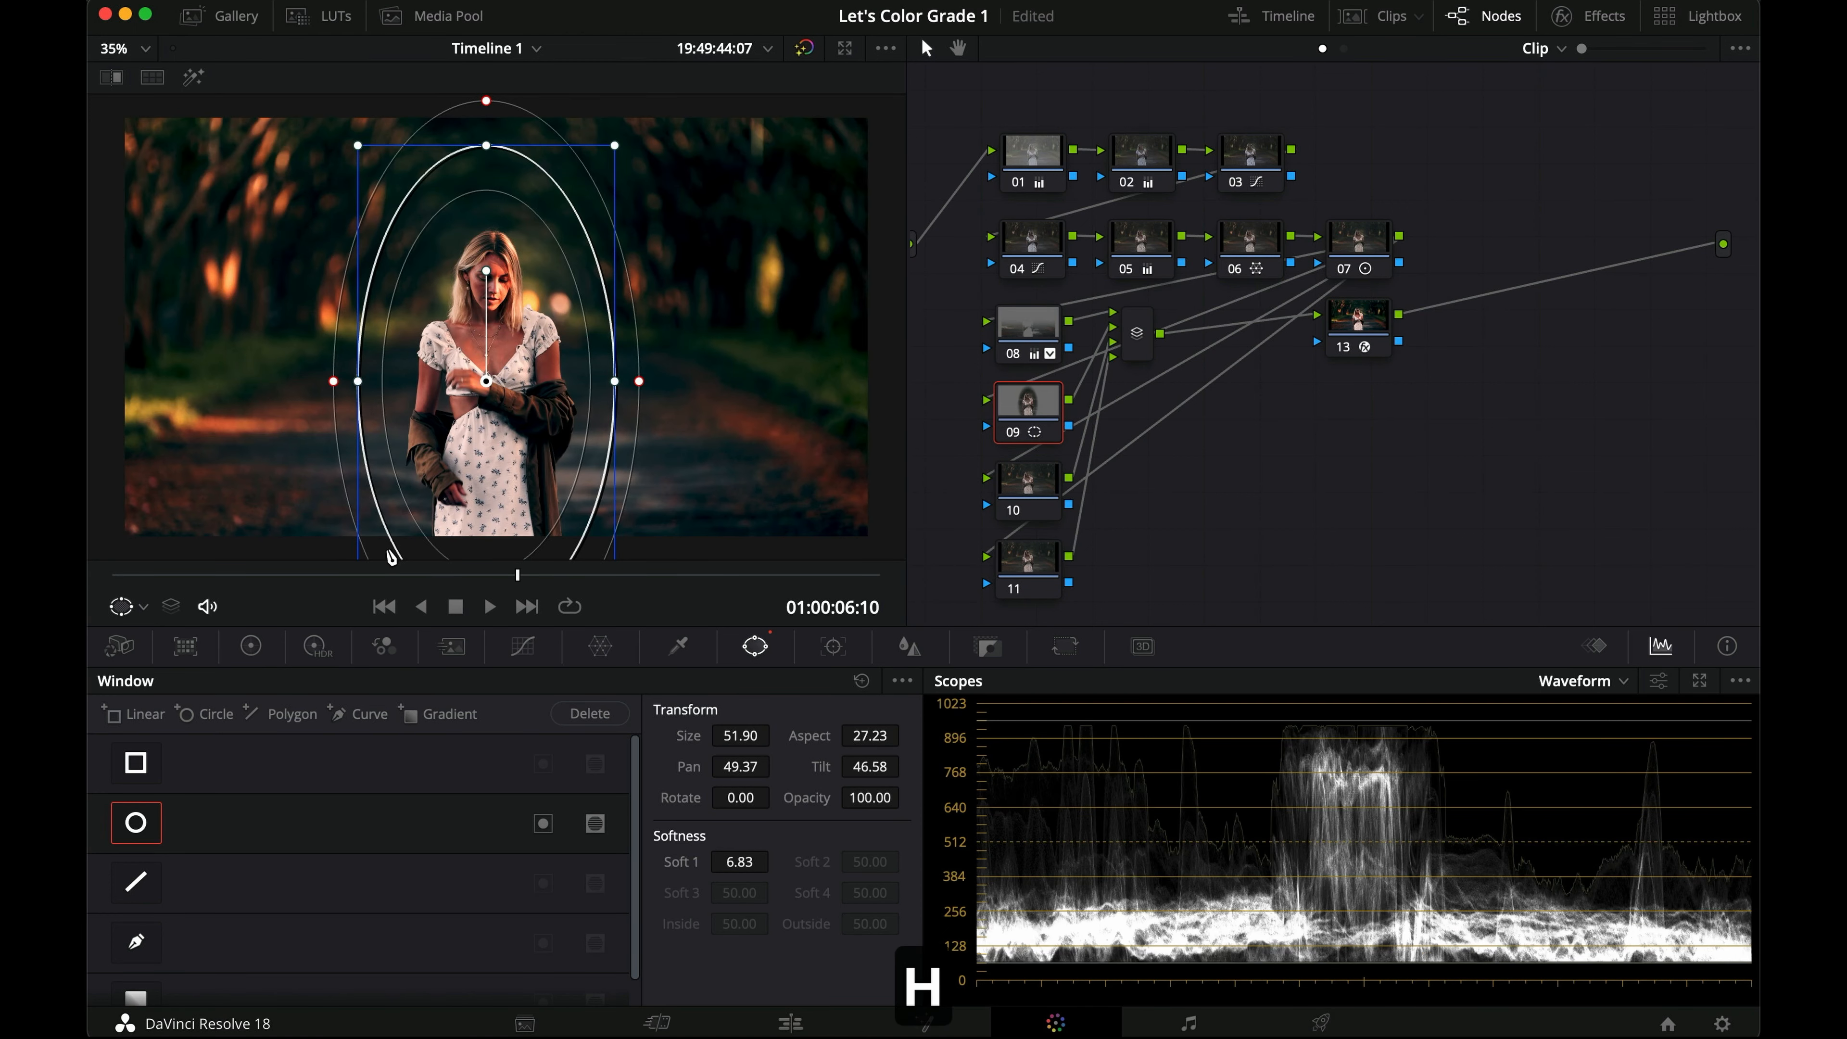
click(837, 650)
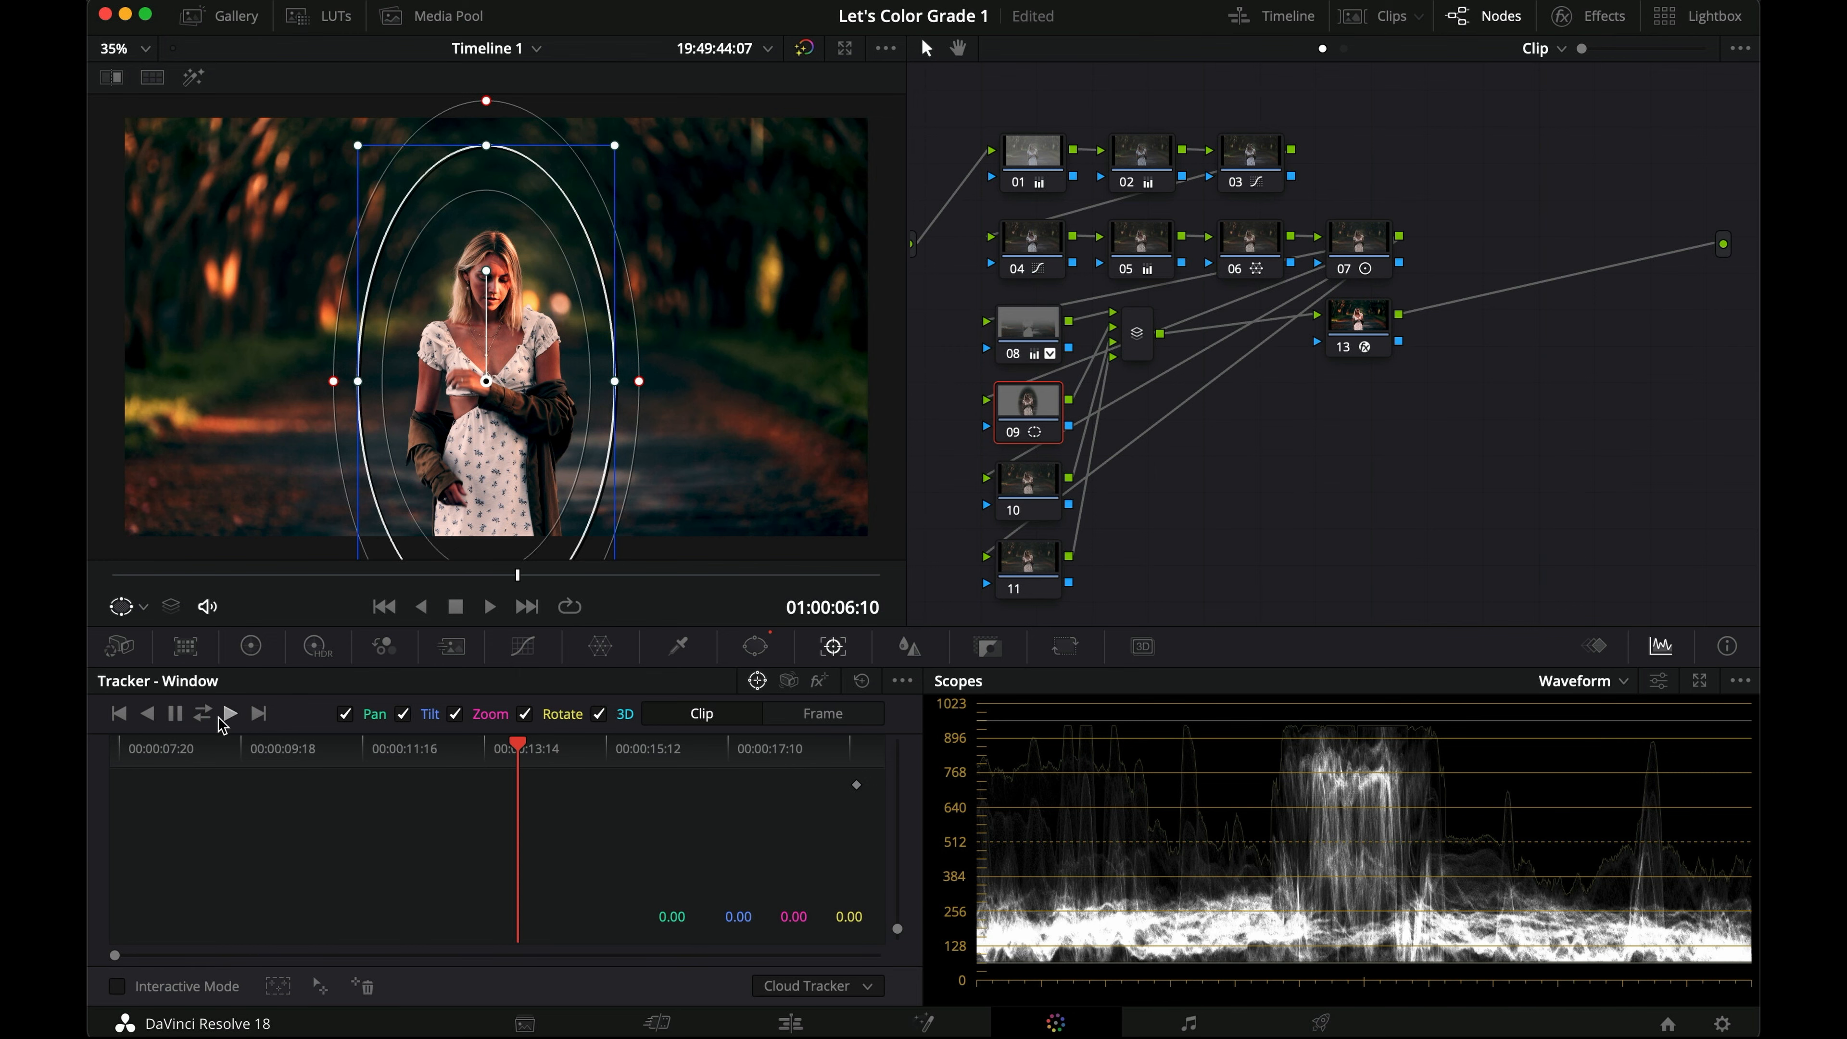
click(204, 714)
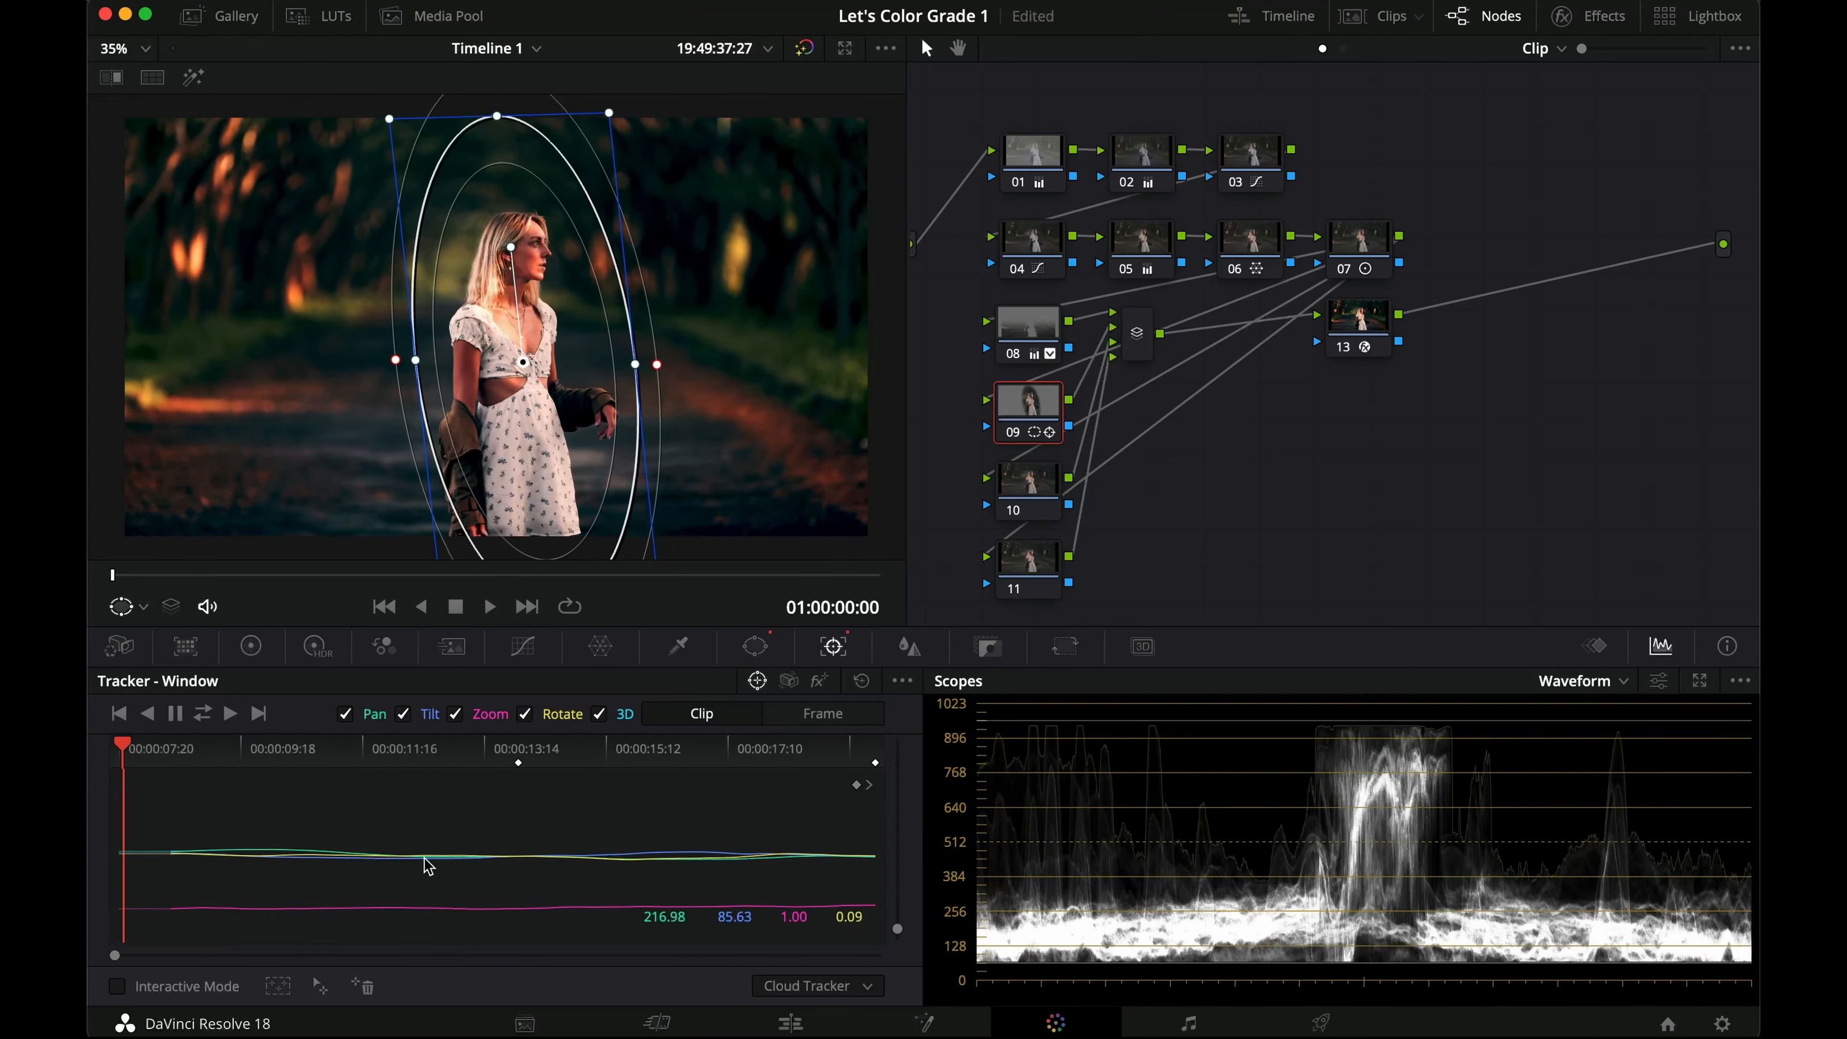
Step: Play the clip with the highlight view on to check that the oval window follows the woman
key(space)
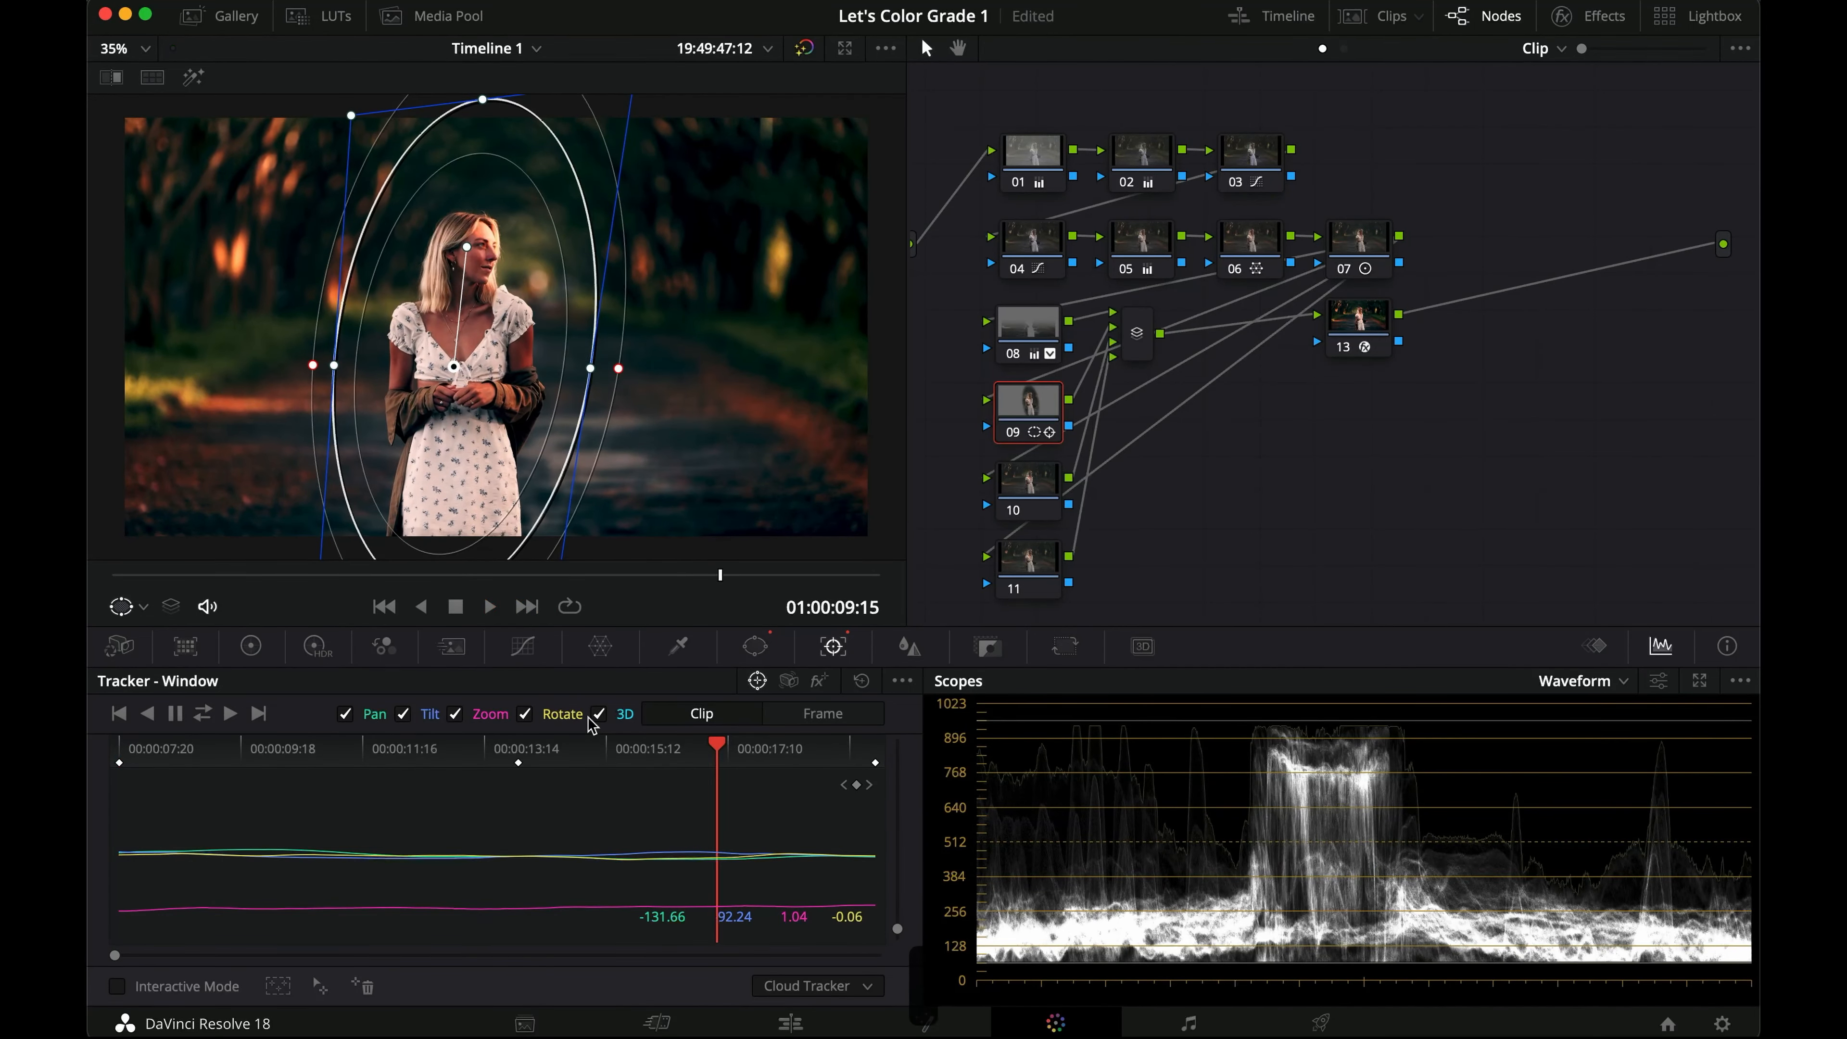
key(shift+h)
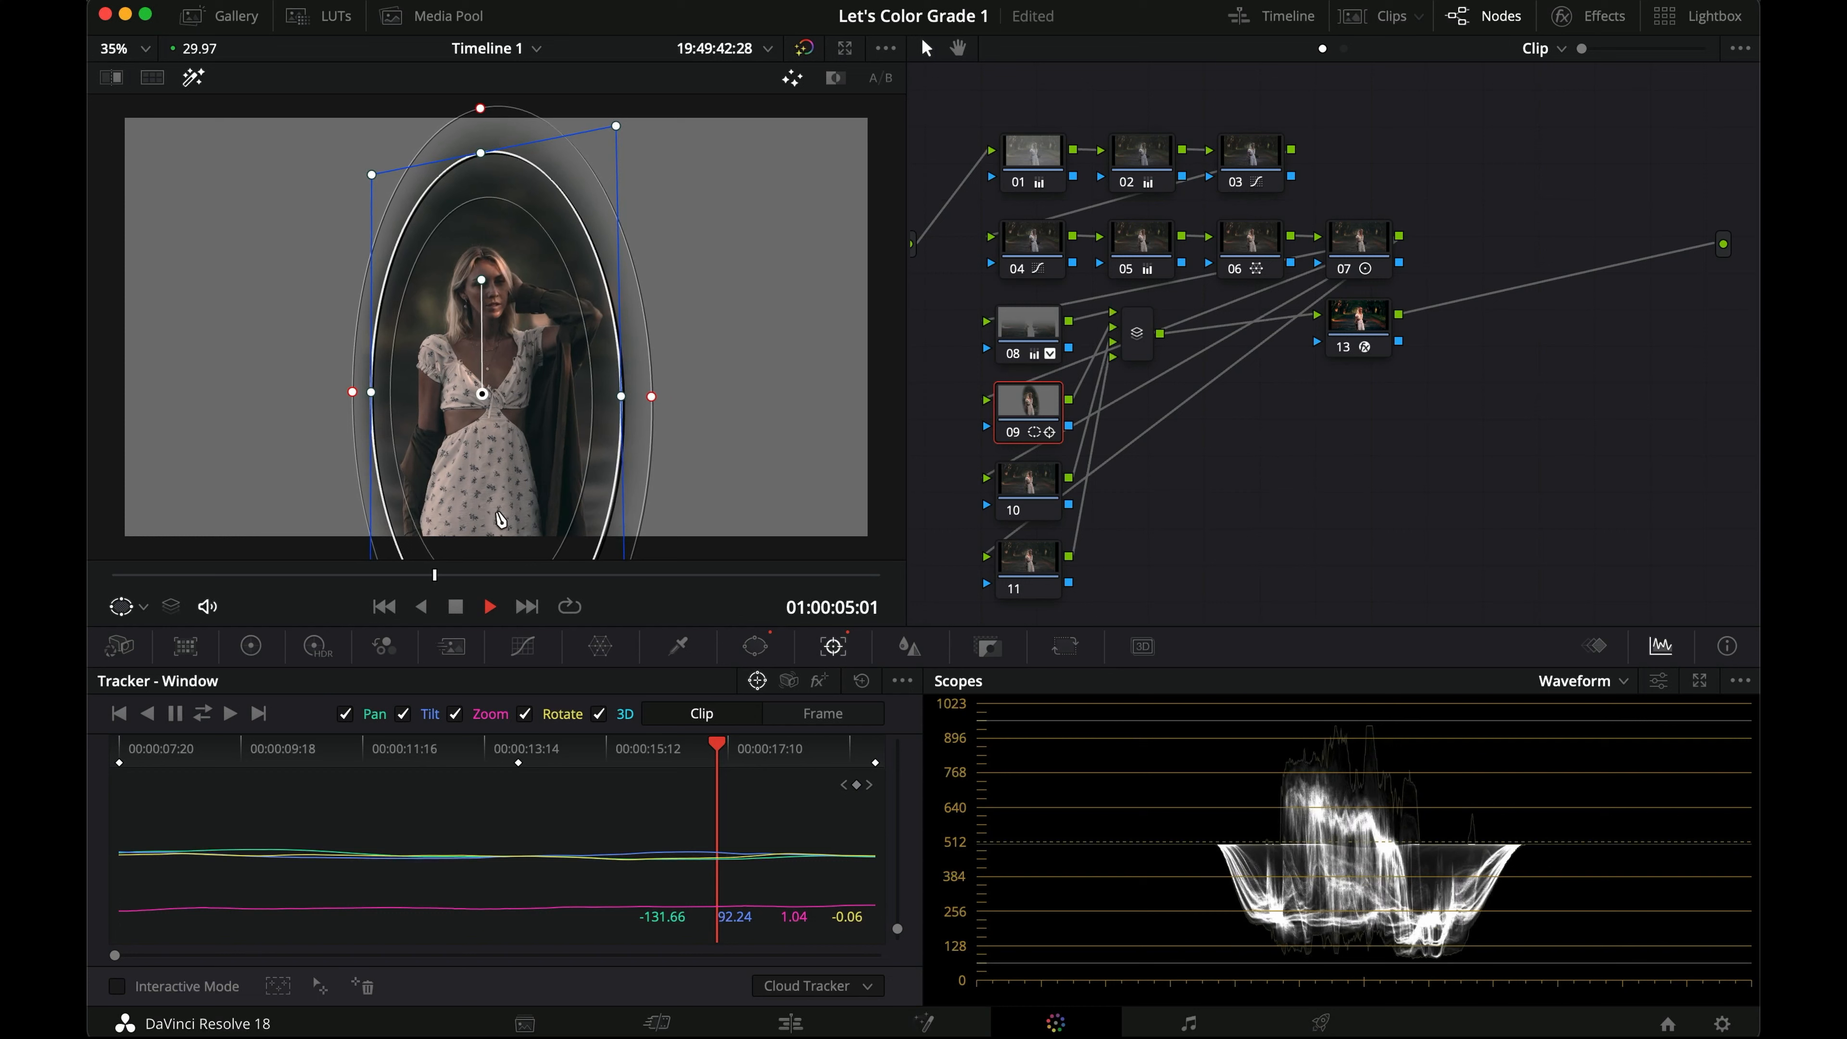
key(space)
key(shift+h)
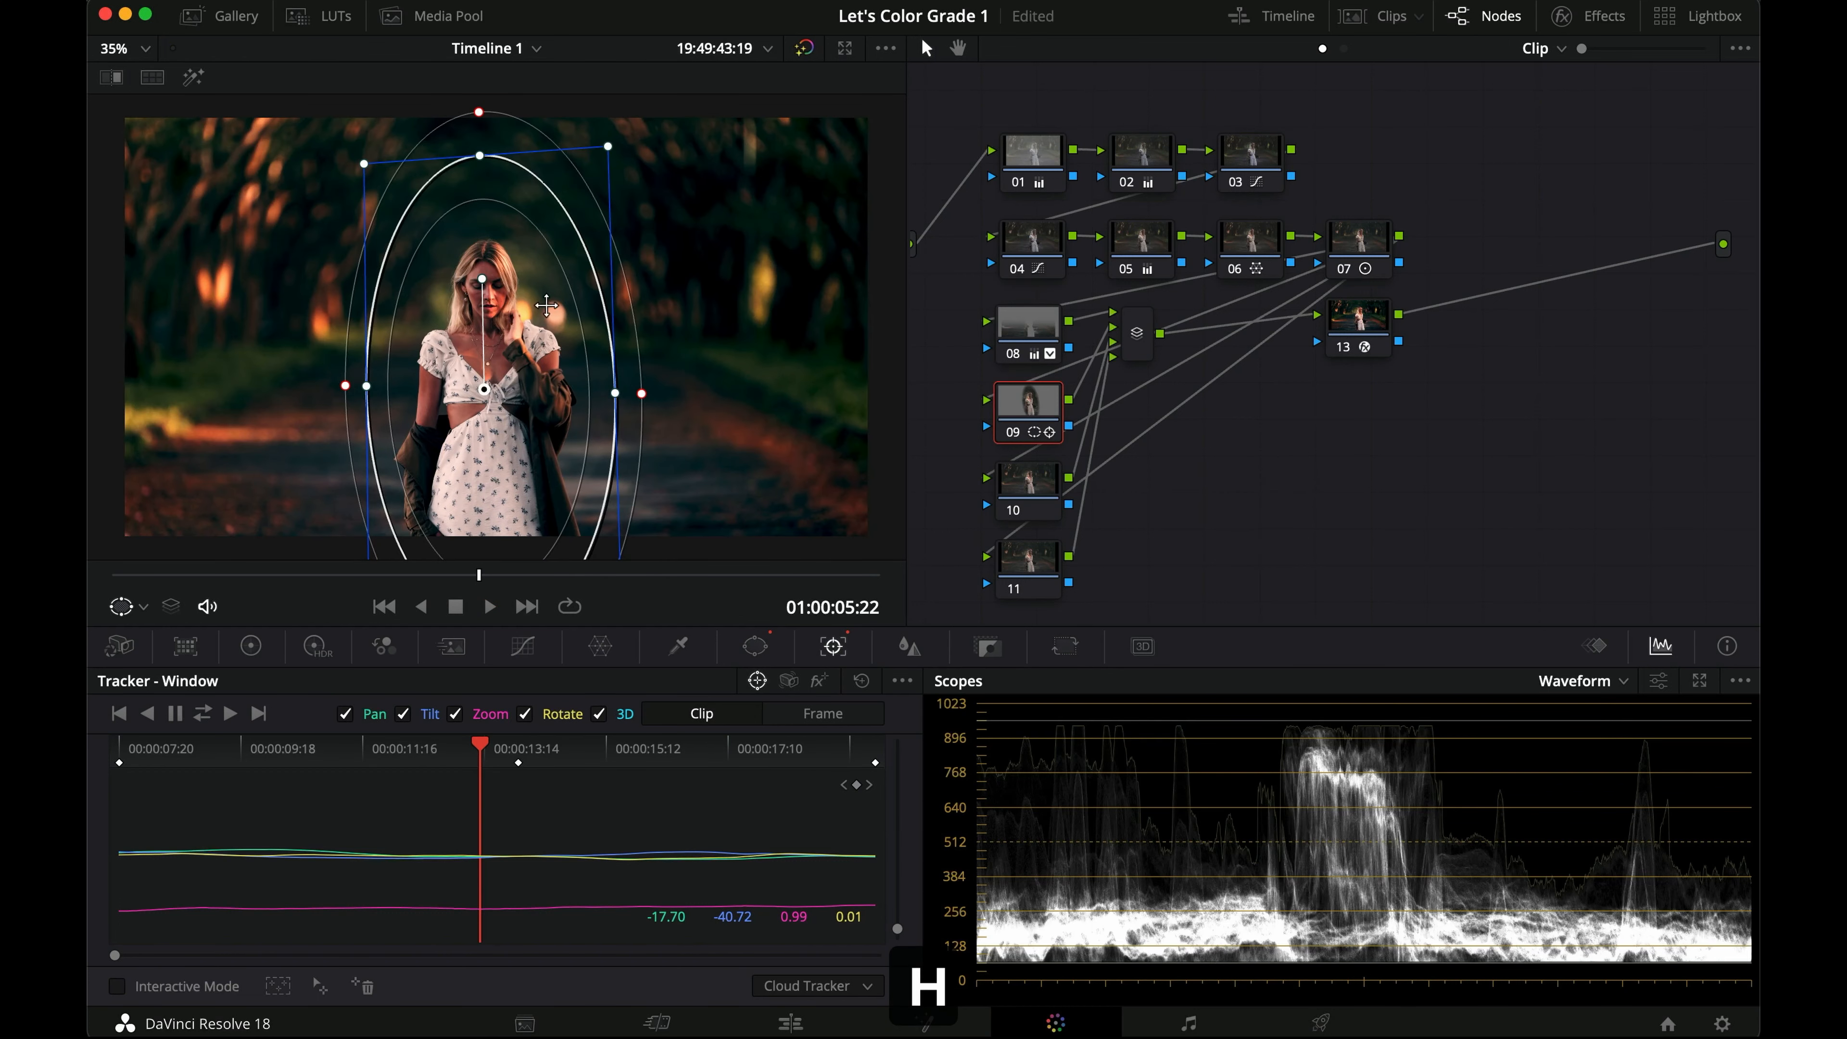
Step: Raise the oval window's softness to 36.00 and shrink it closer around the woman, judging the matte in highlight view
key(shift+h)
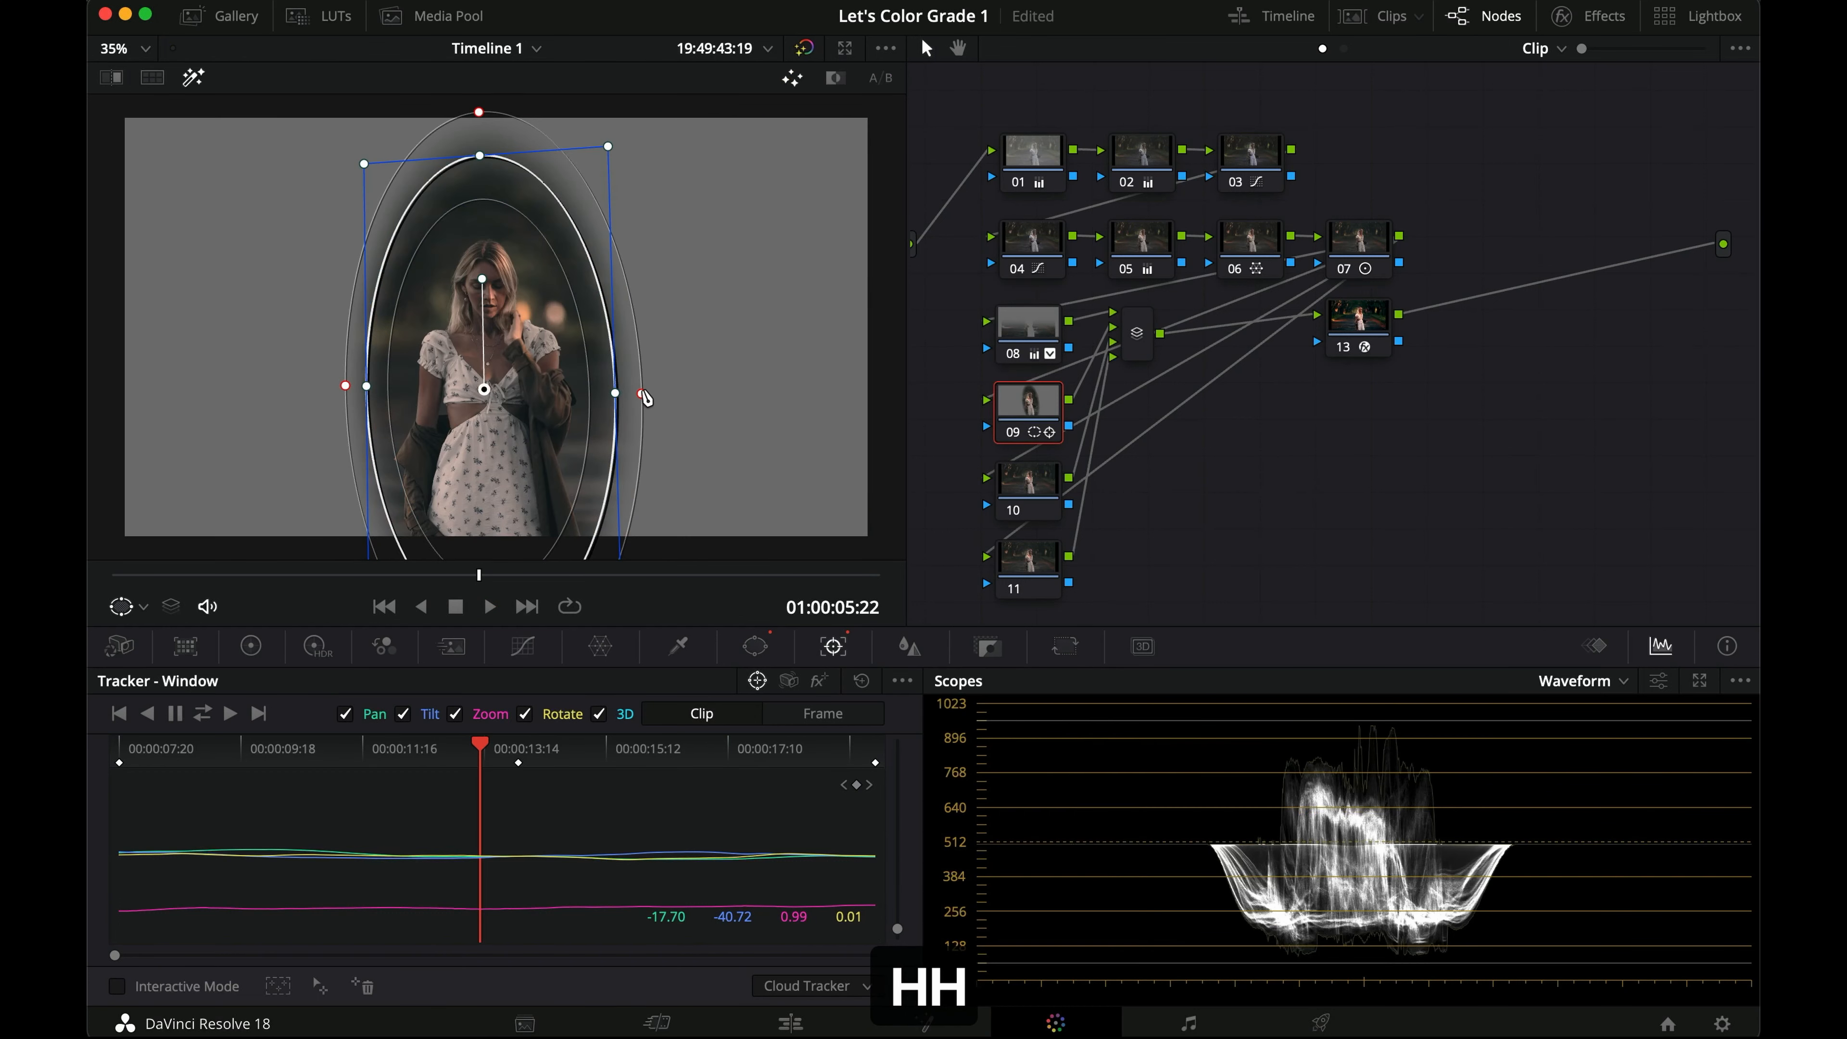
click(755, 645)
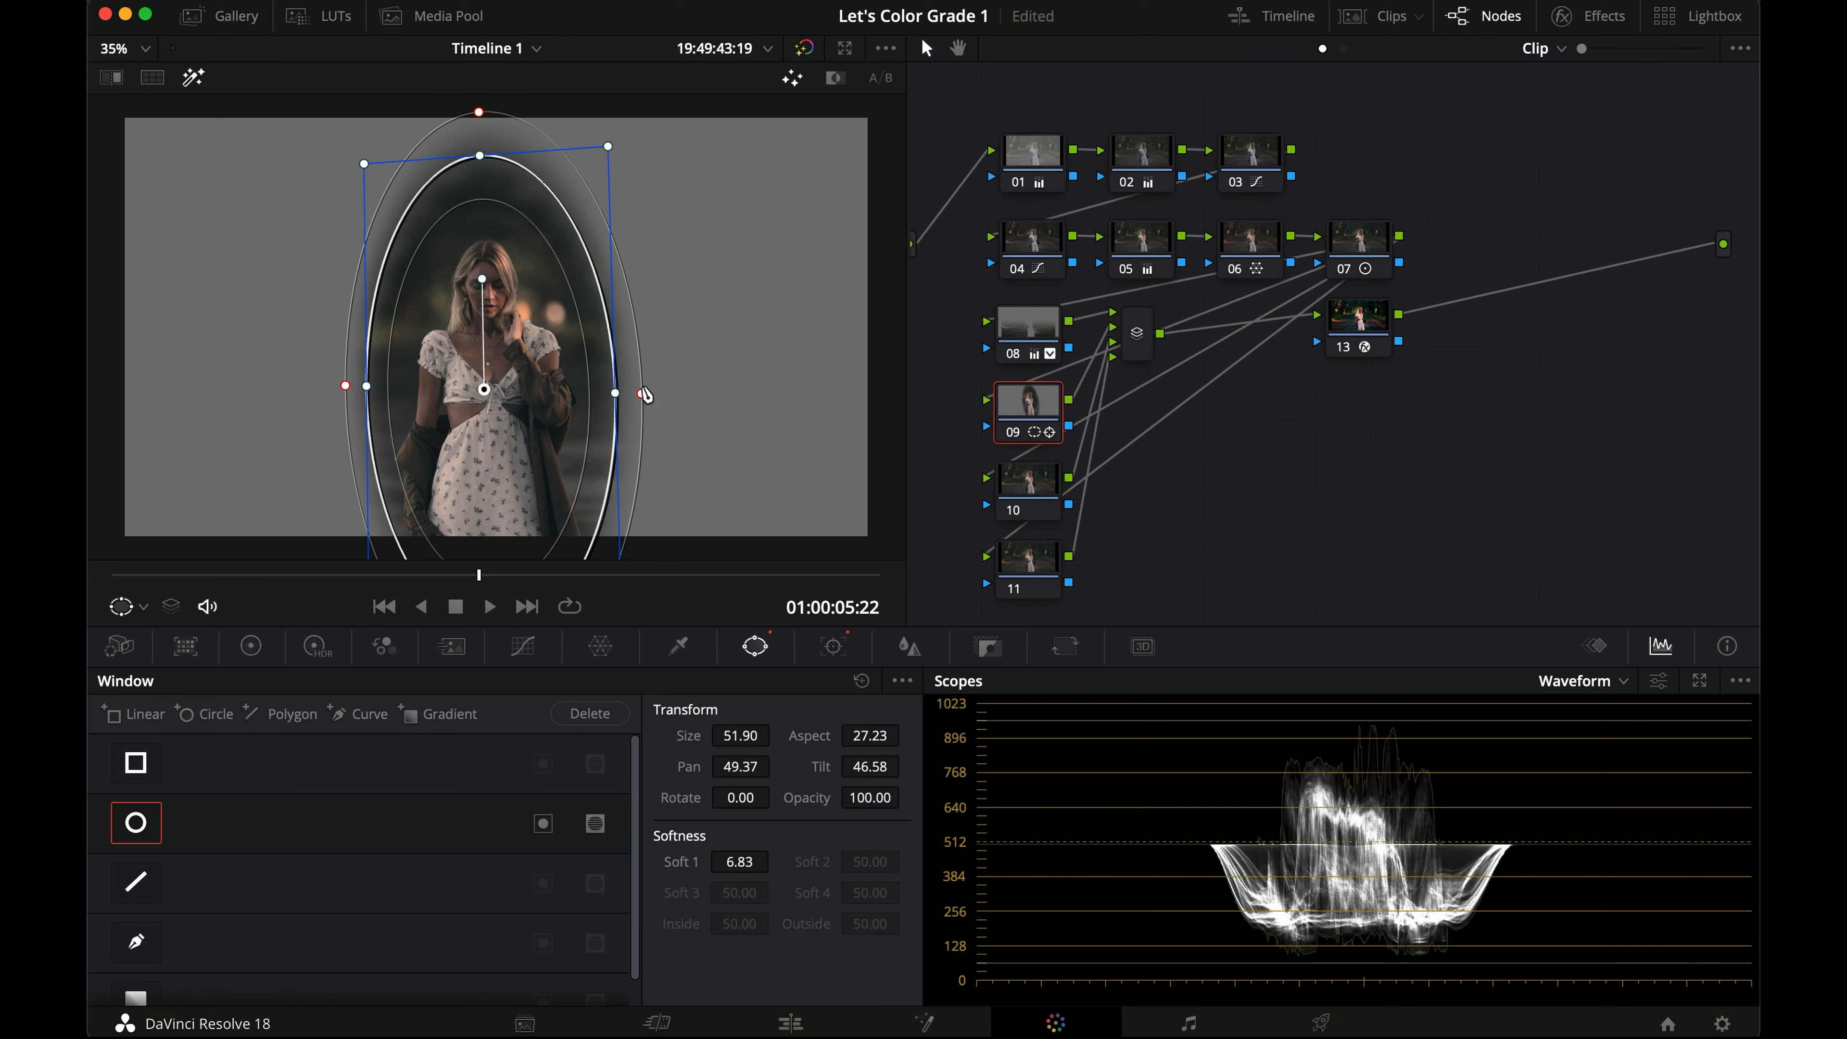
drag(644, 397, 775, 407)
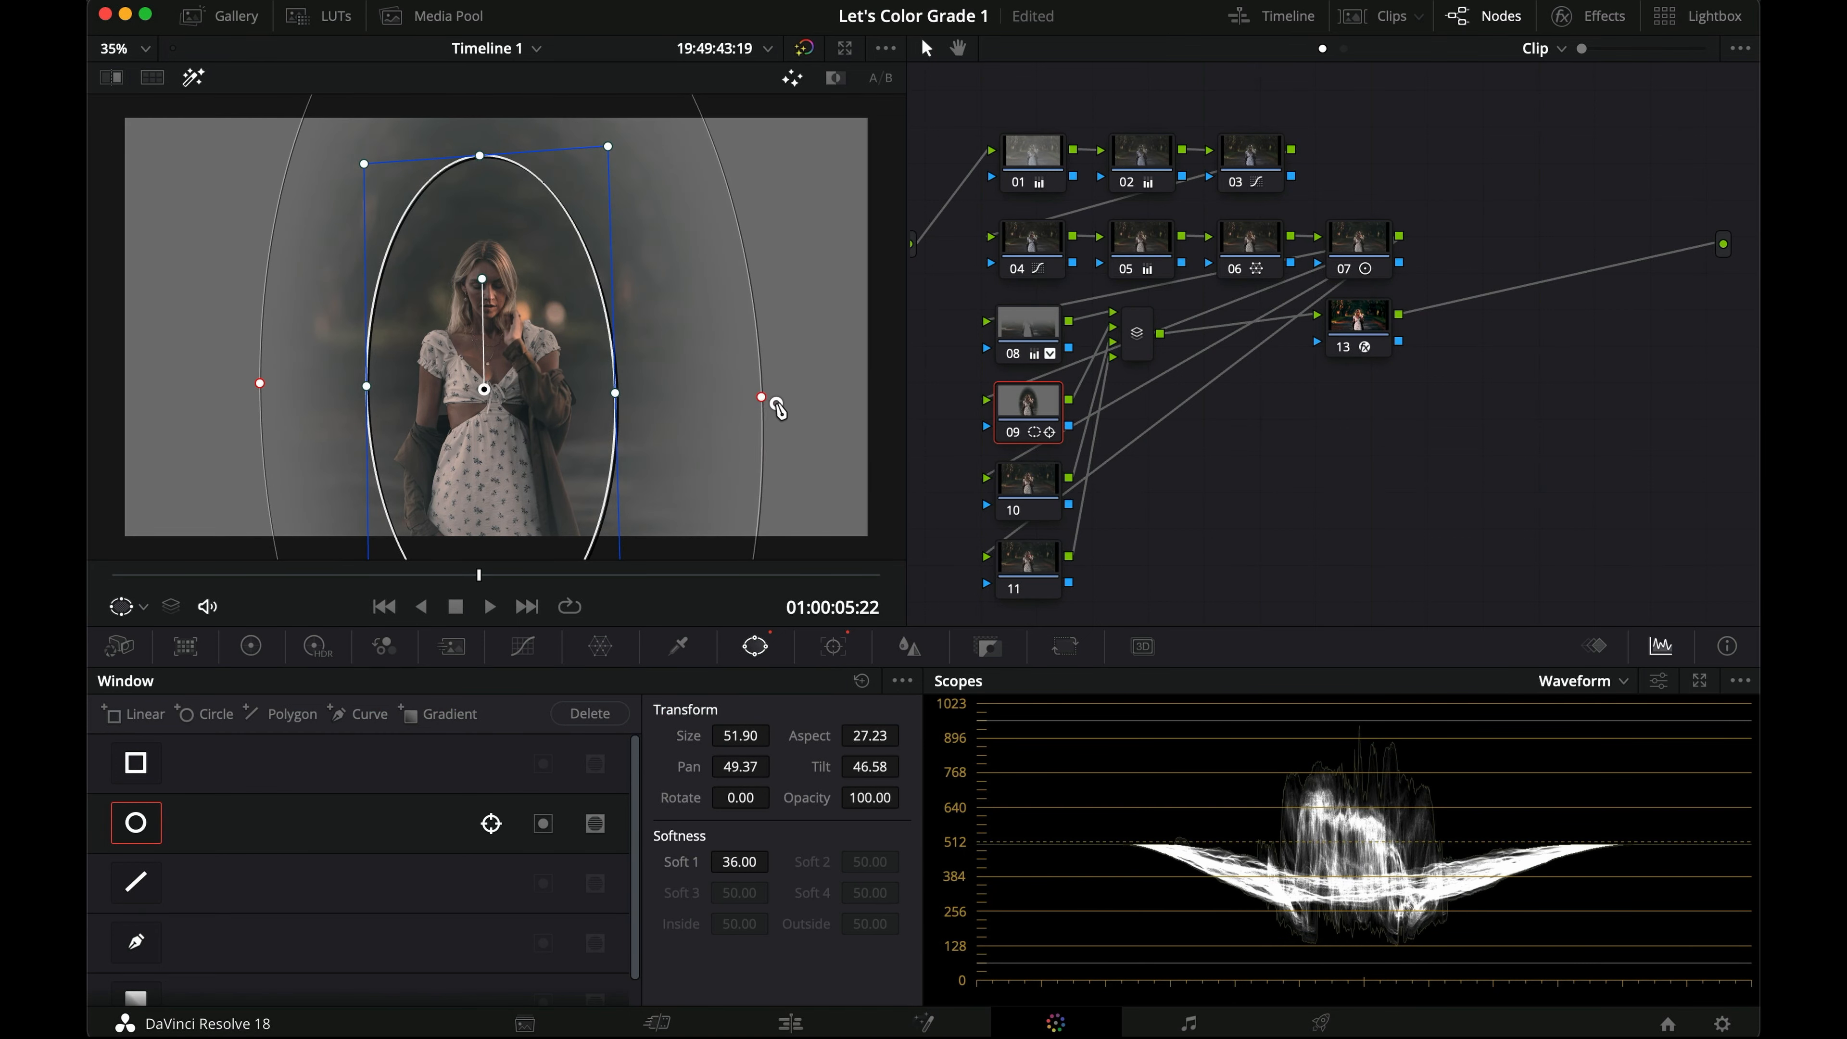
drag(608, 146, 583, 225)
key(shift+h)
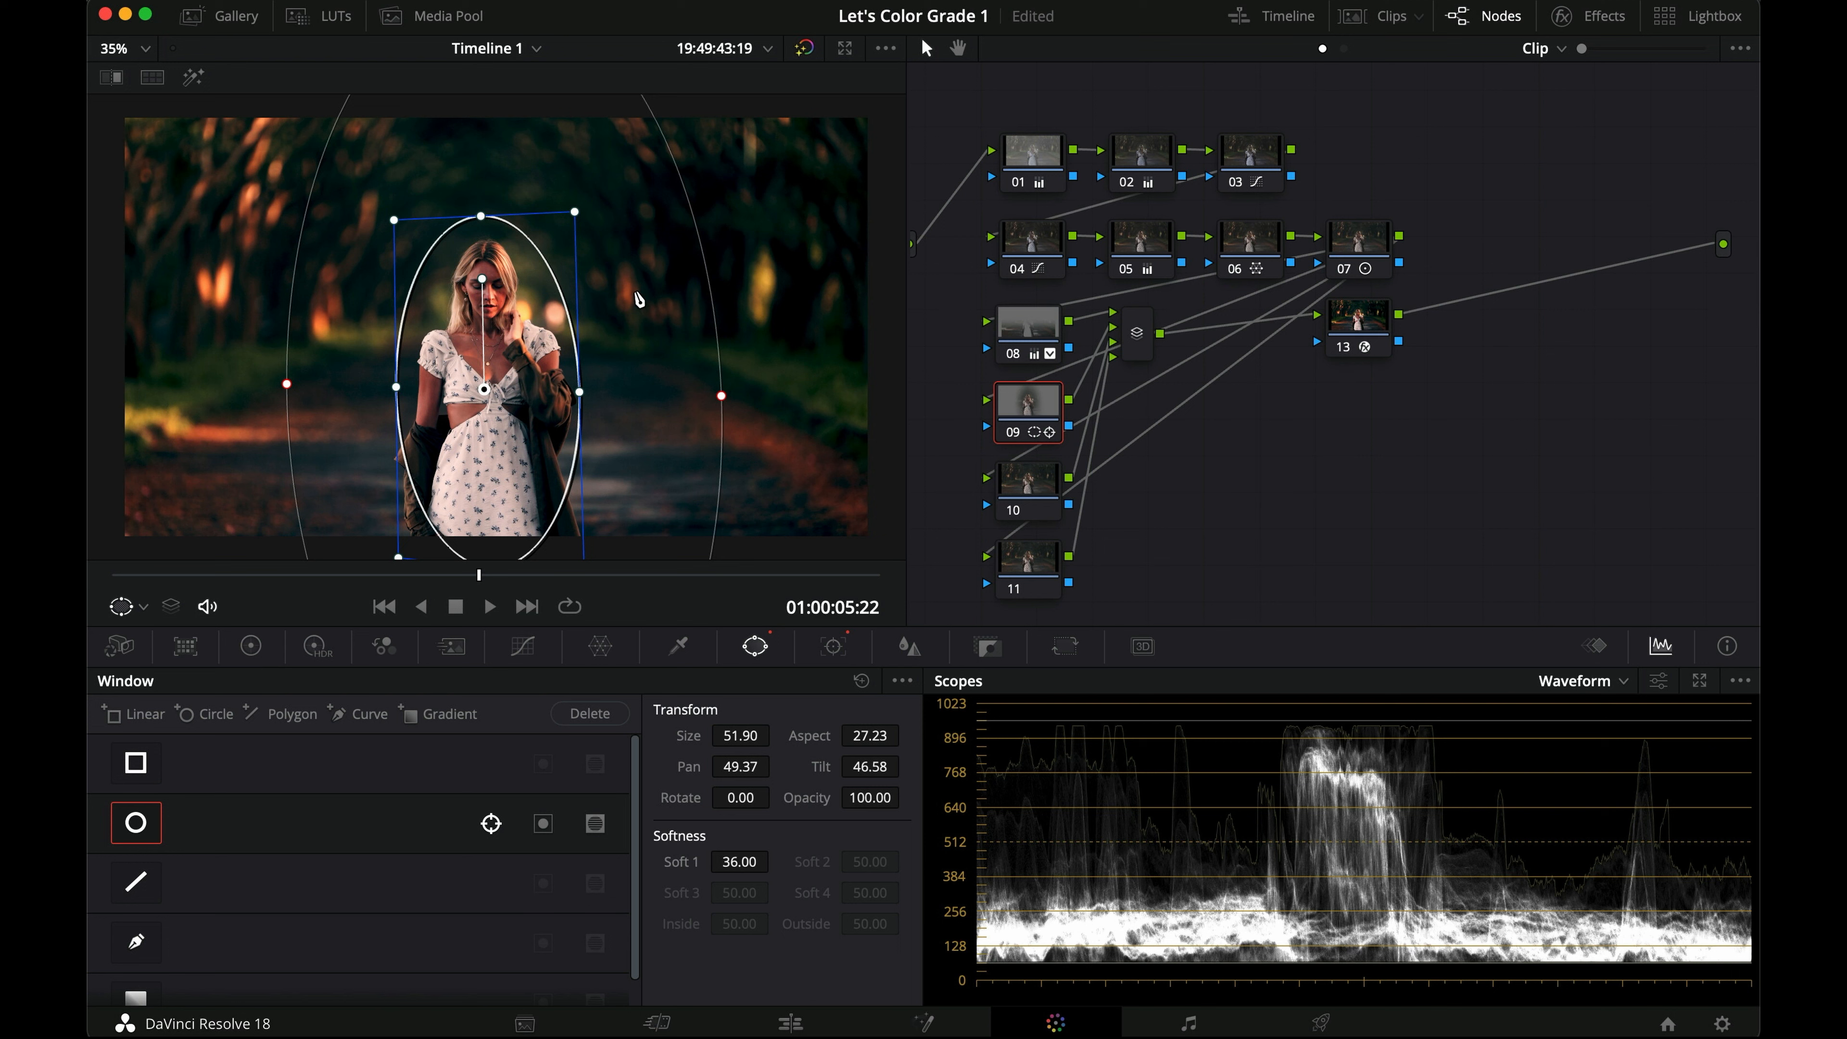
Step: Brighten the woman on node 09 with lift -0.03, gamma 0.05 and gain 1.14, and hide the window outline in the viewer
click(250, 646)
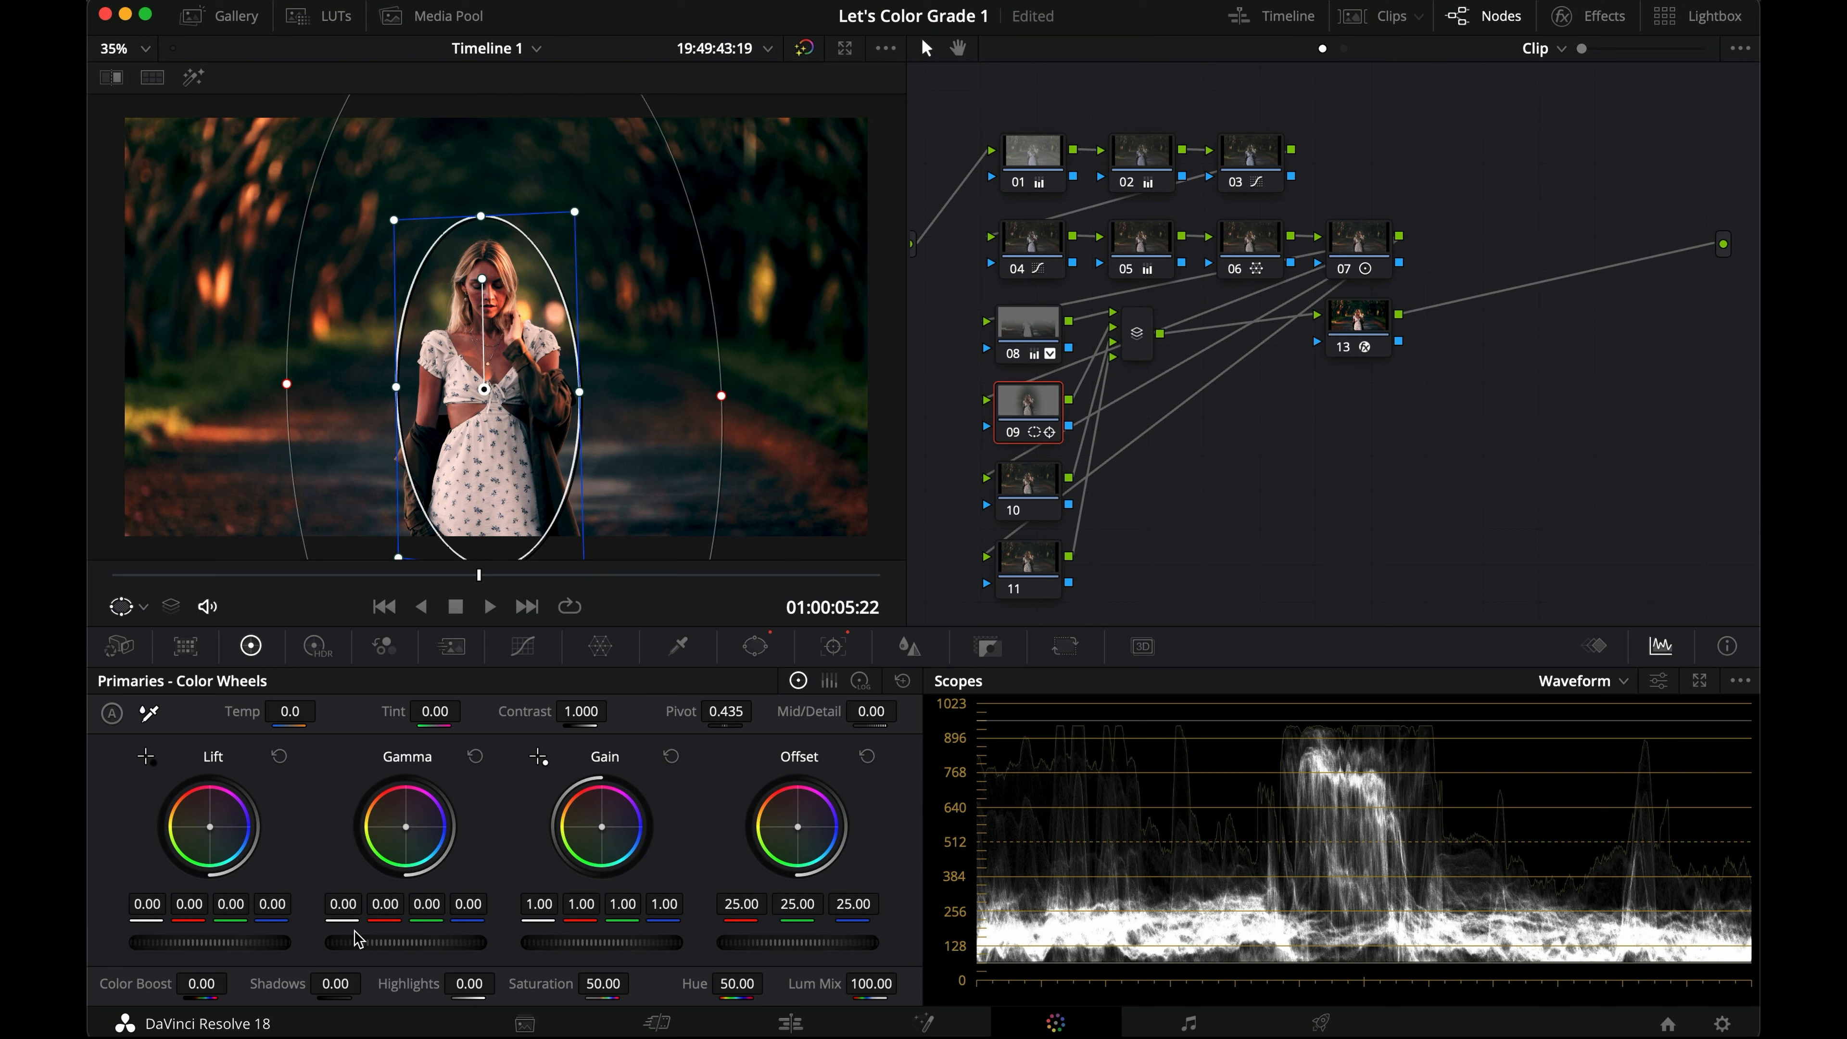
drag(384, 945, 473, 943)
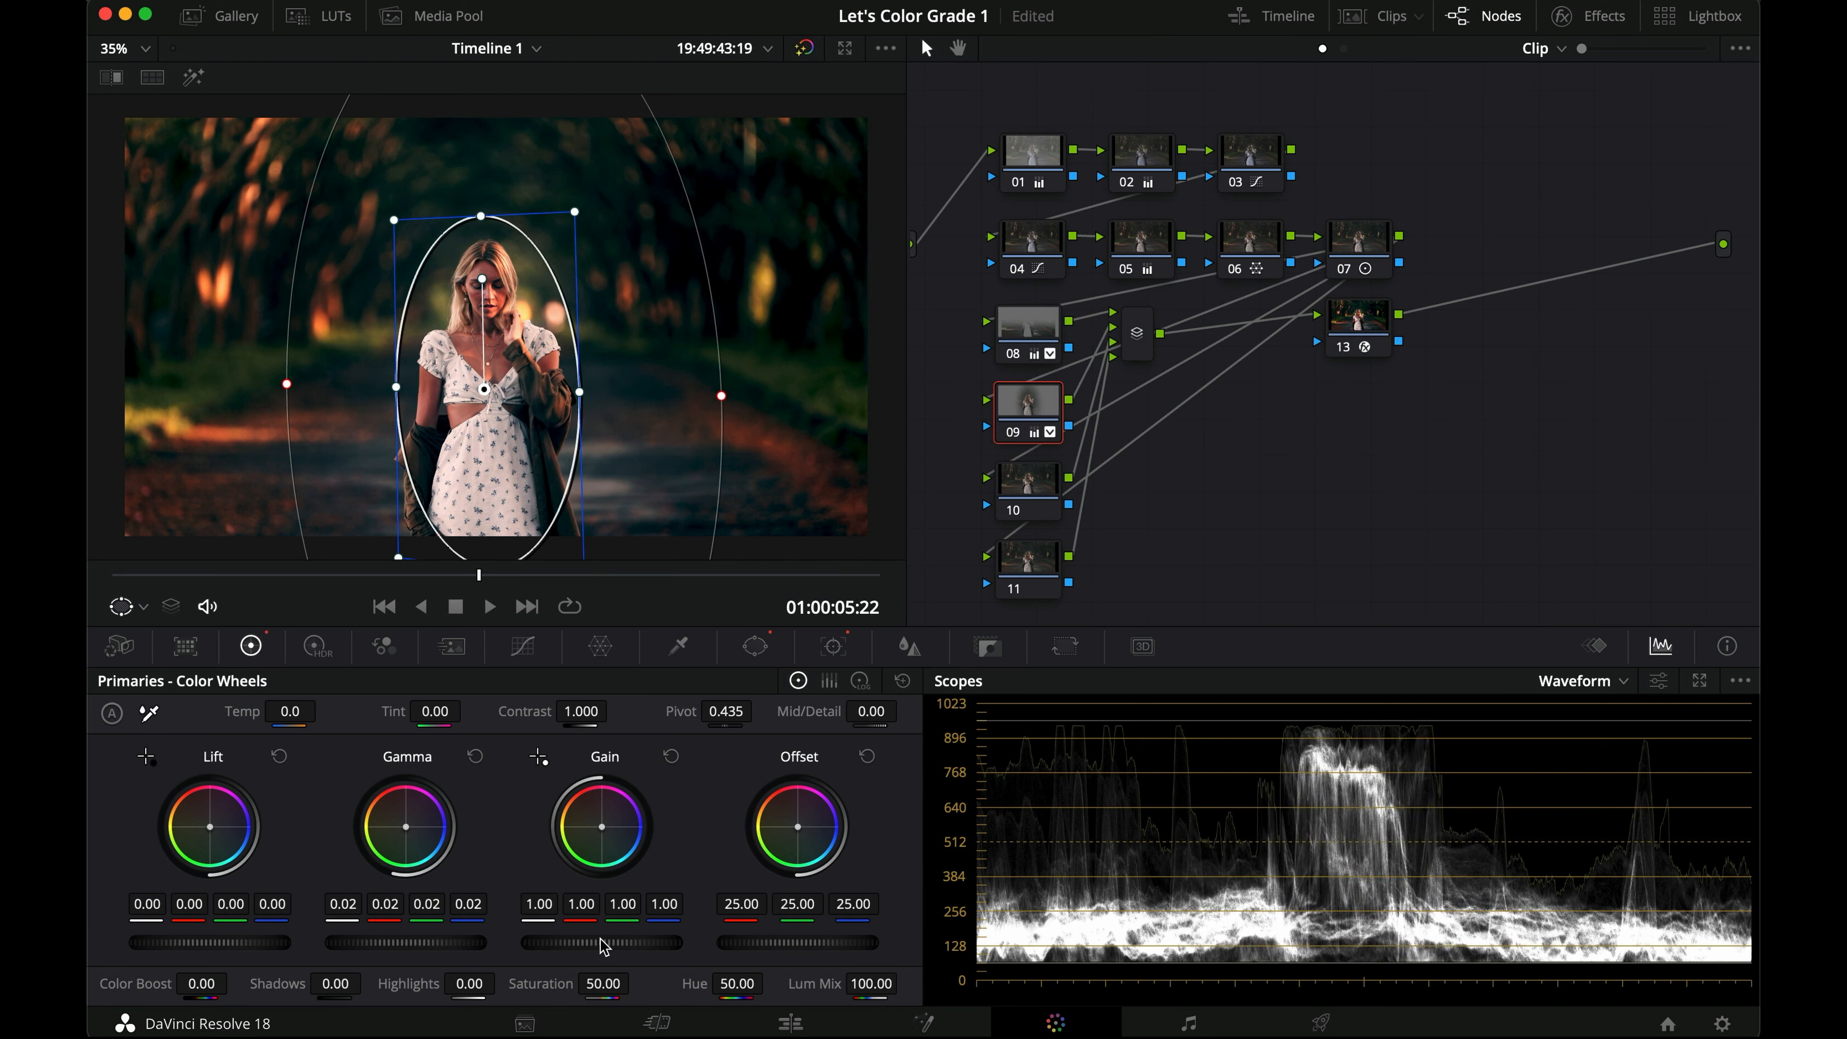
drag(617, 938, 717, 931)
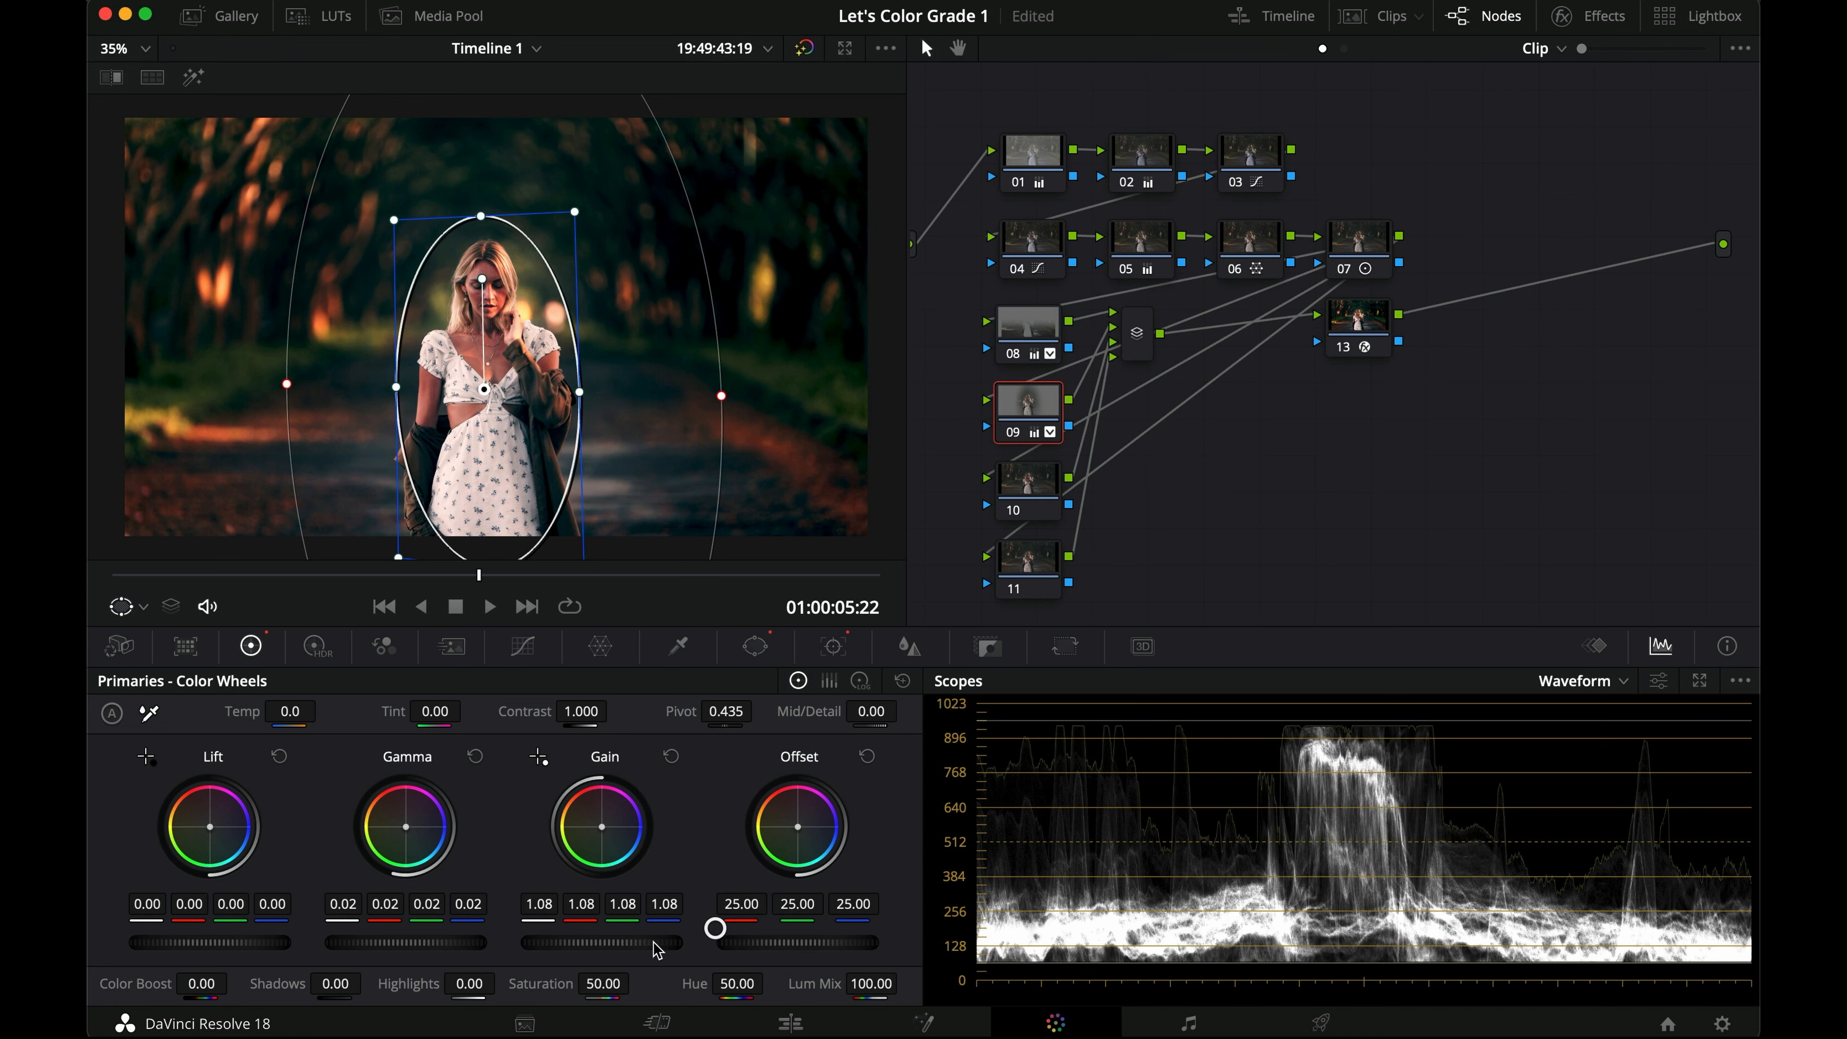
drag(197, 942, 137, 949)
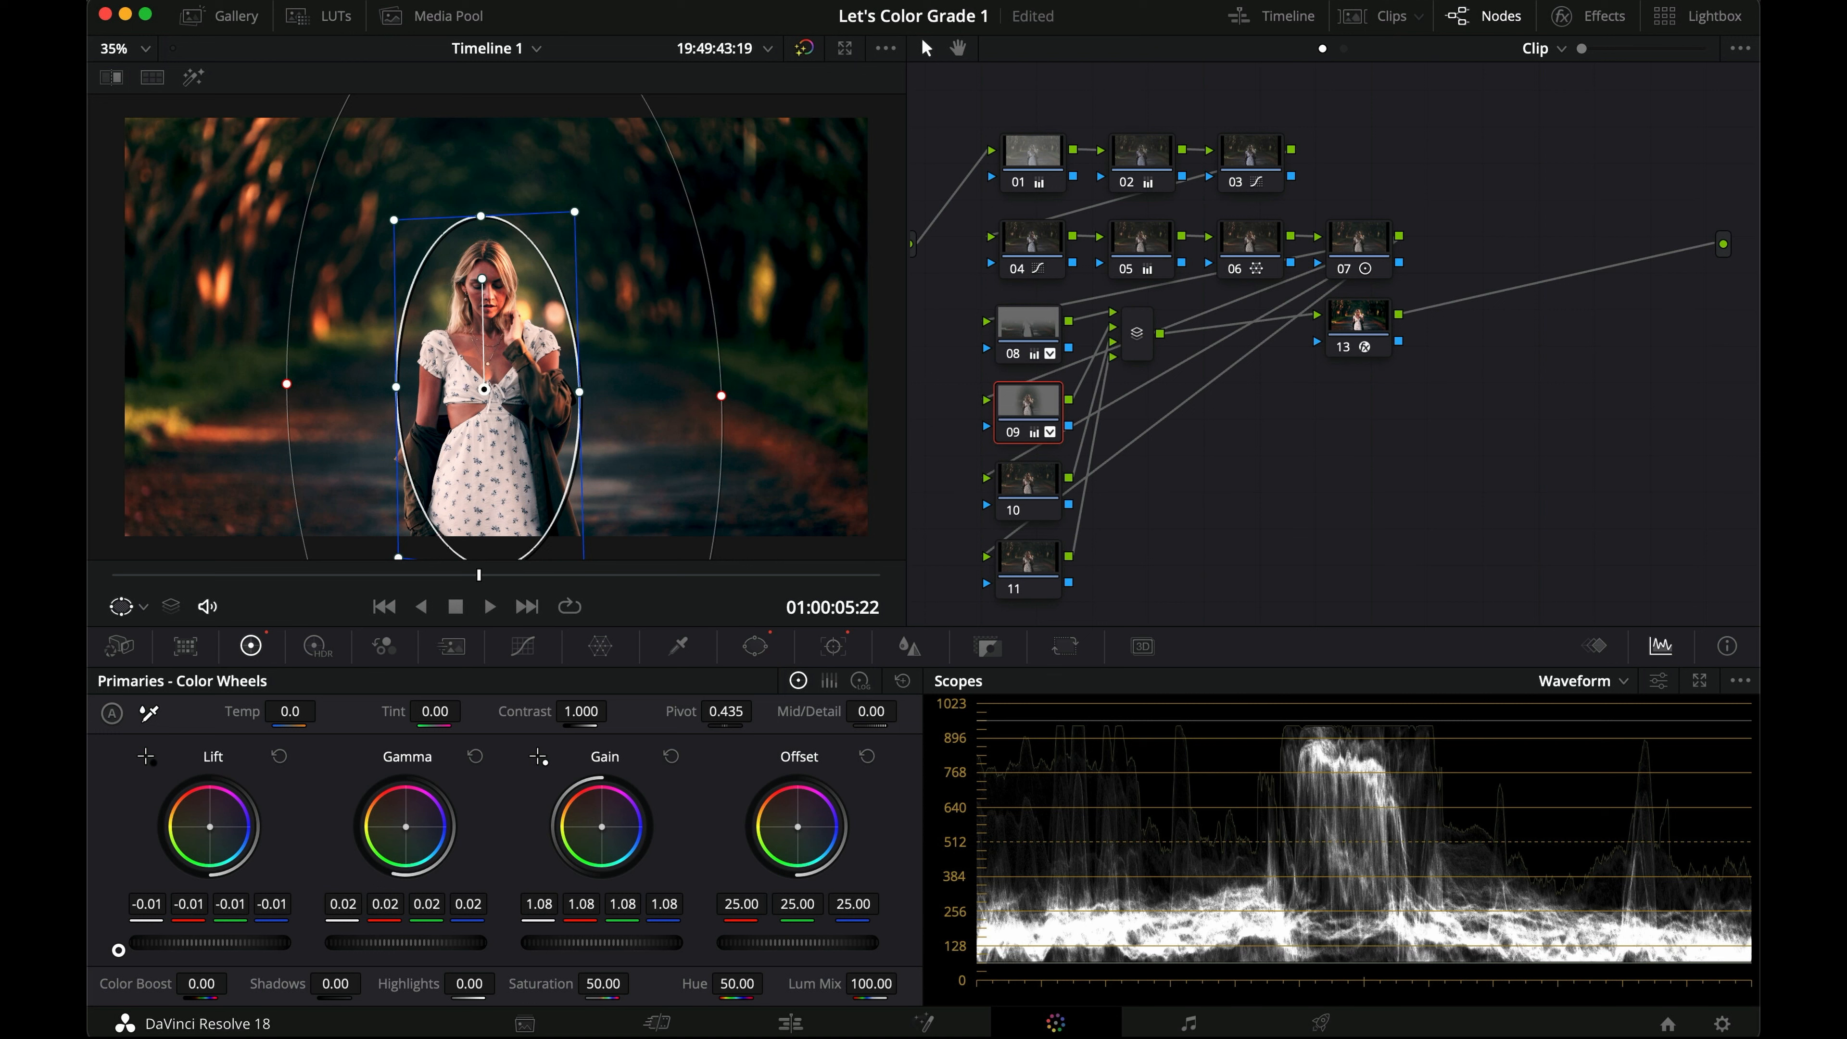
drag(280, 944, 201, 944)
drag(394, 946, 632, 940)
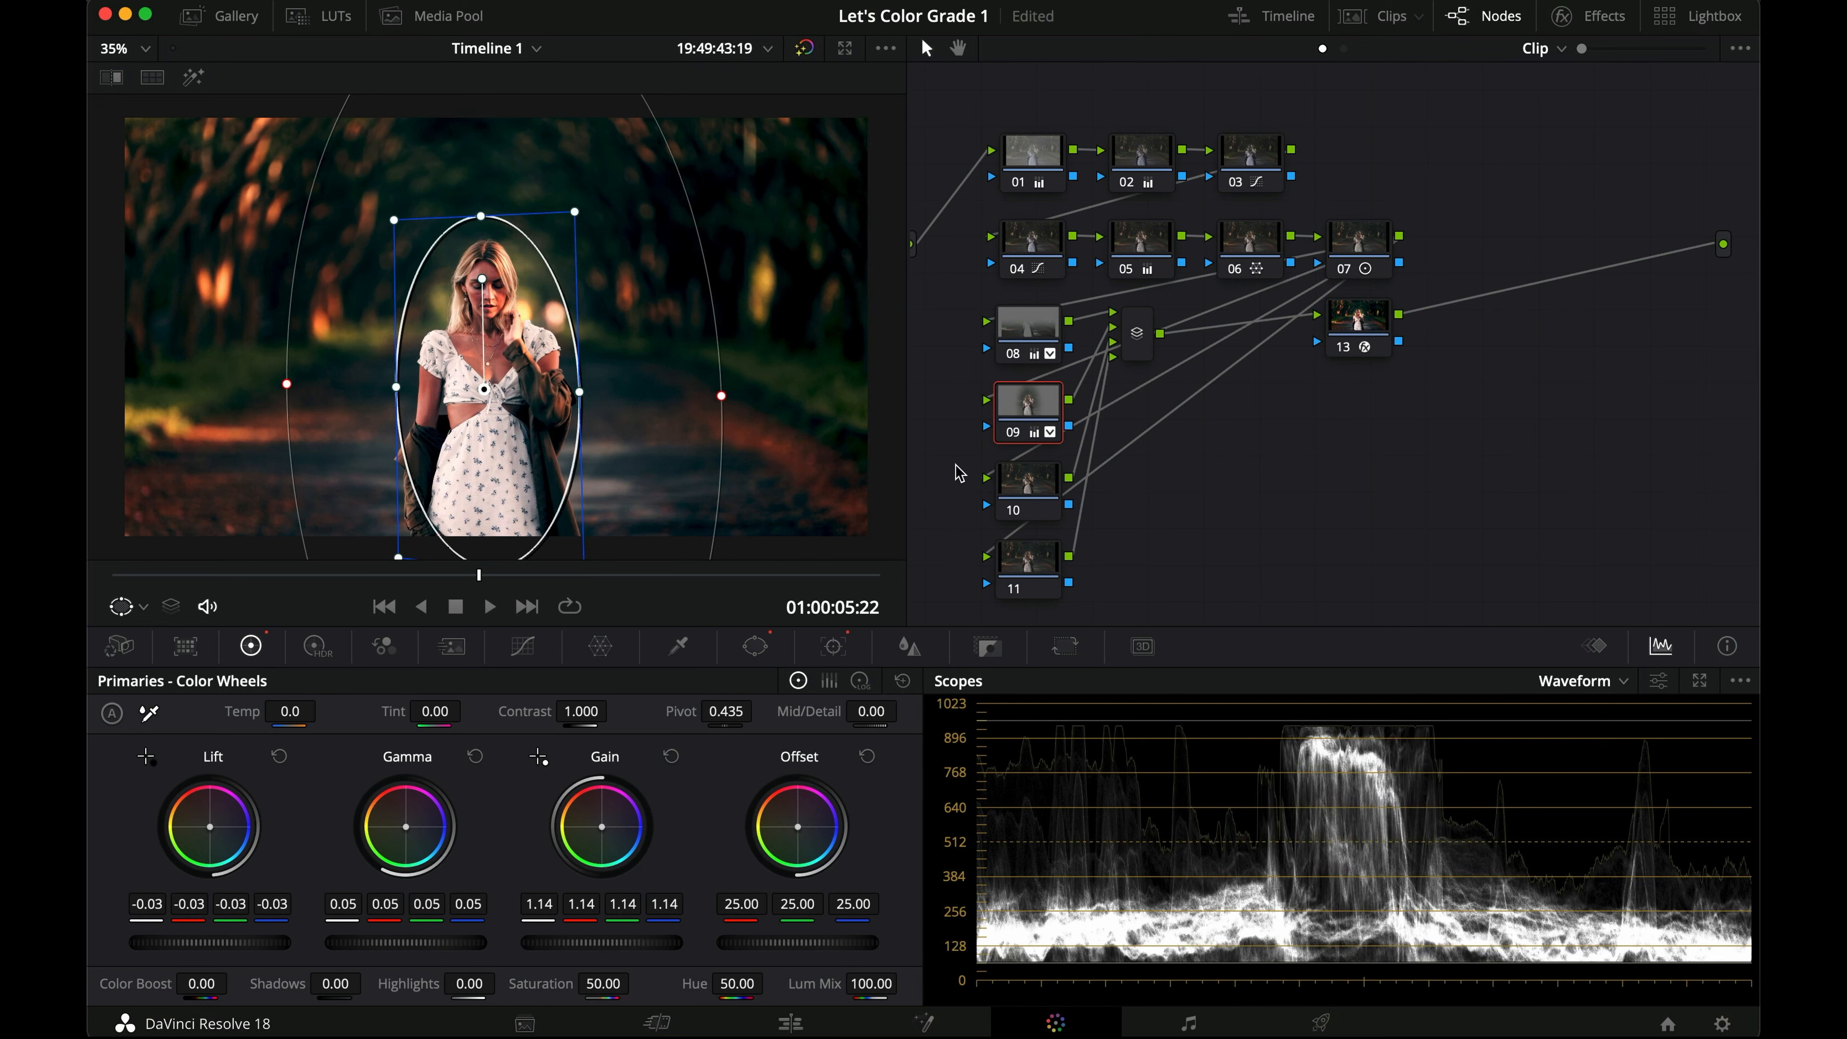
click(124, 610)
click(142, 640)
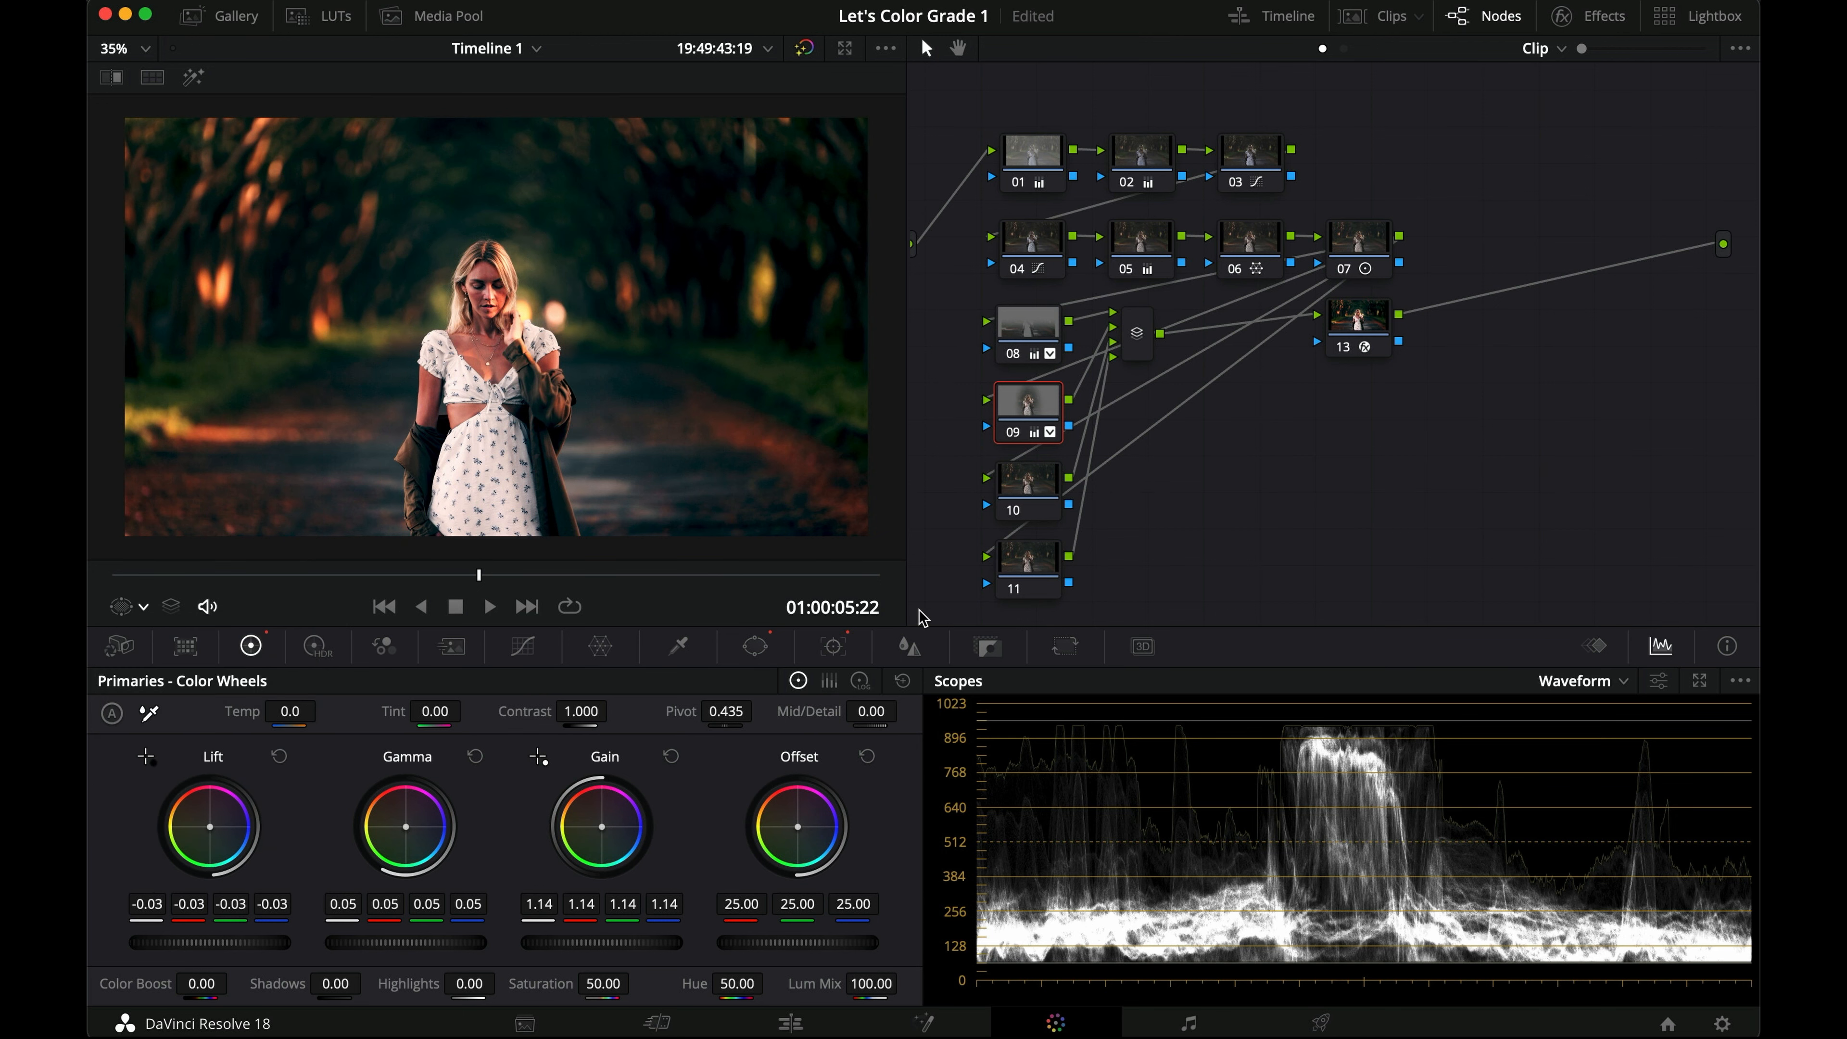
Step: Compare the picture in full screen with node 09 switched off and on
key(super+f)
key(super+d)
key(super+d)
key(super+d)
key(super+d)
key(super+d)
key(super+d)
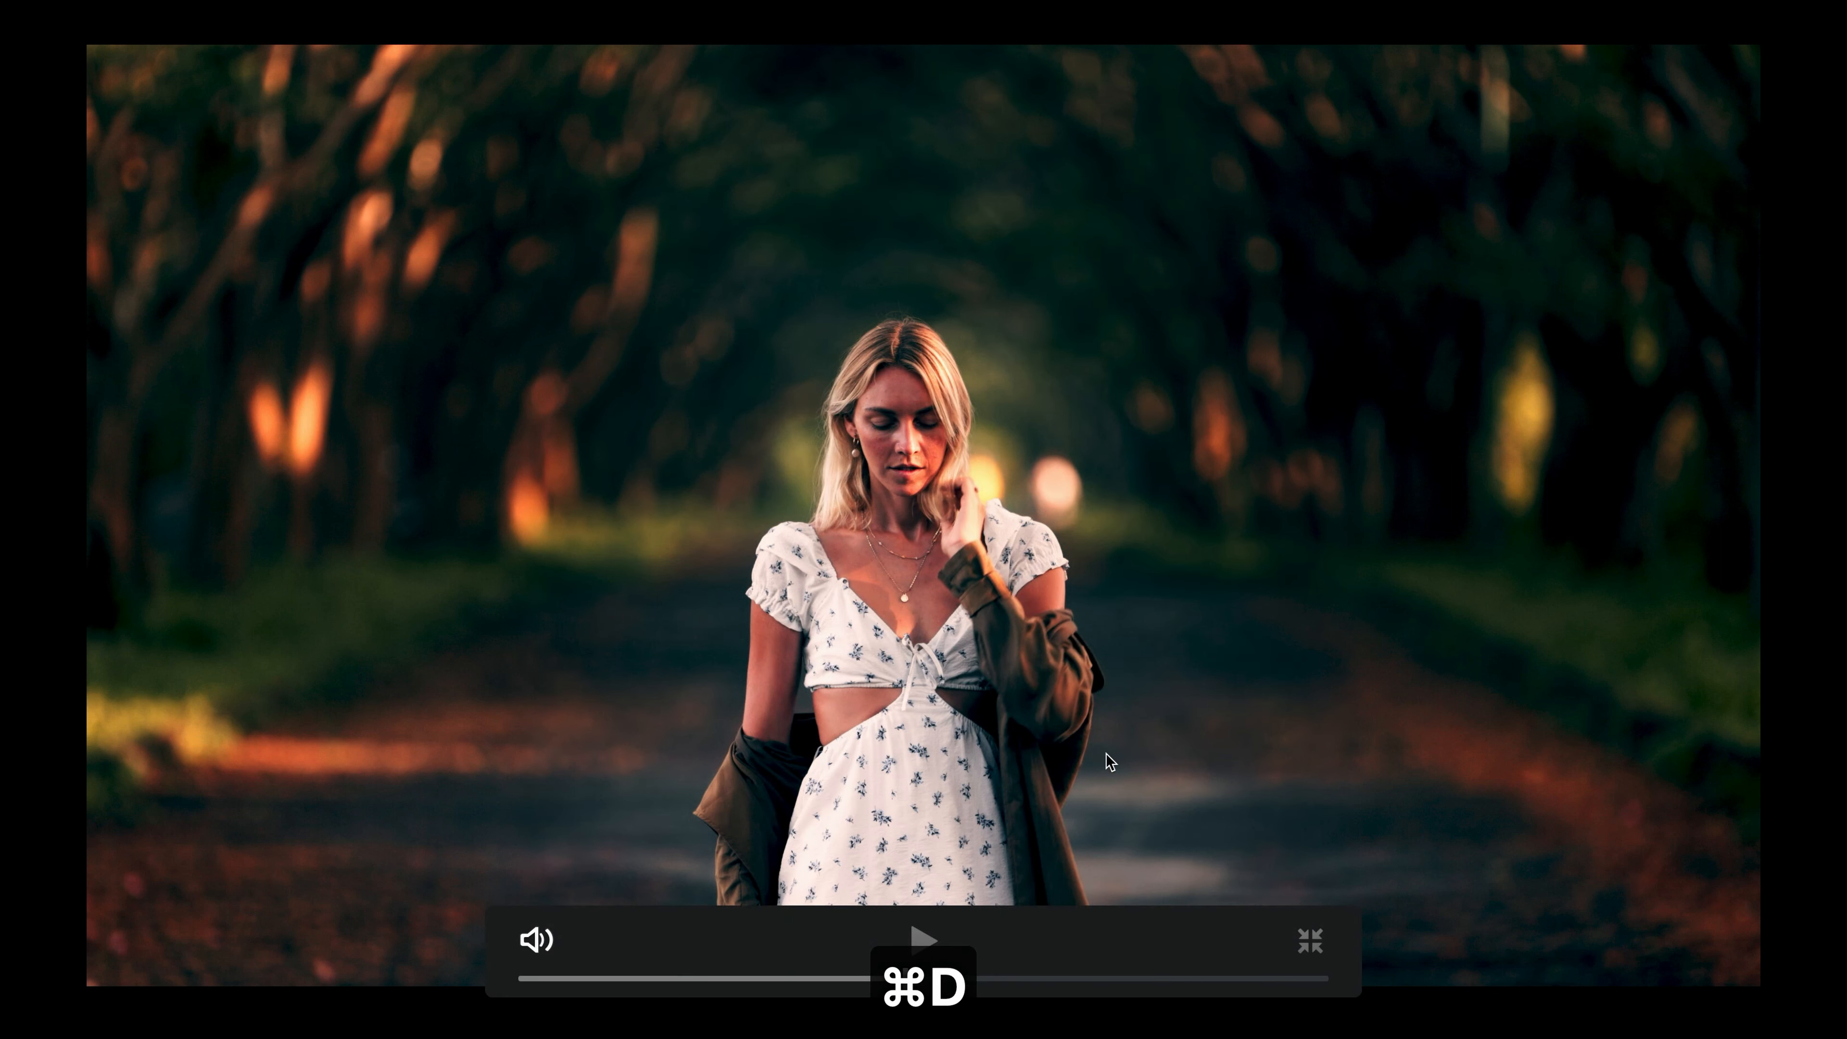
key(super+d)
key(super+d)
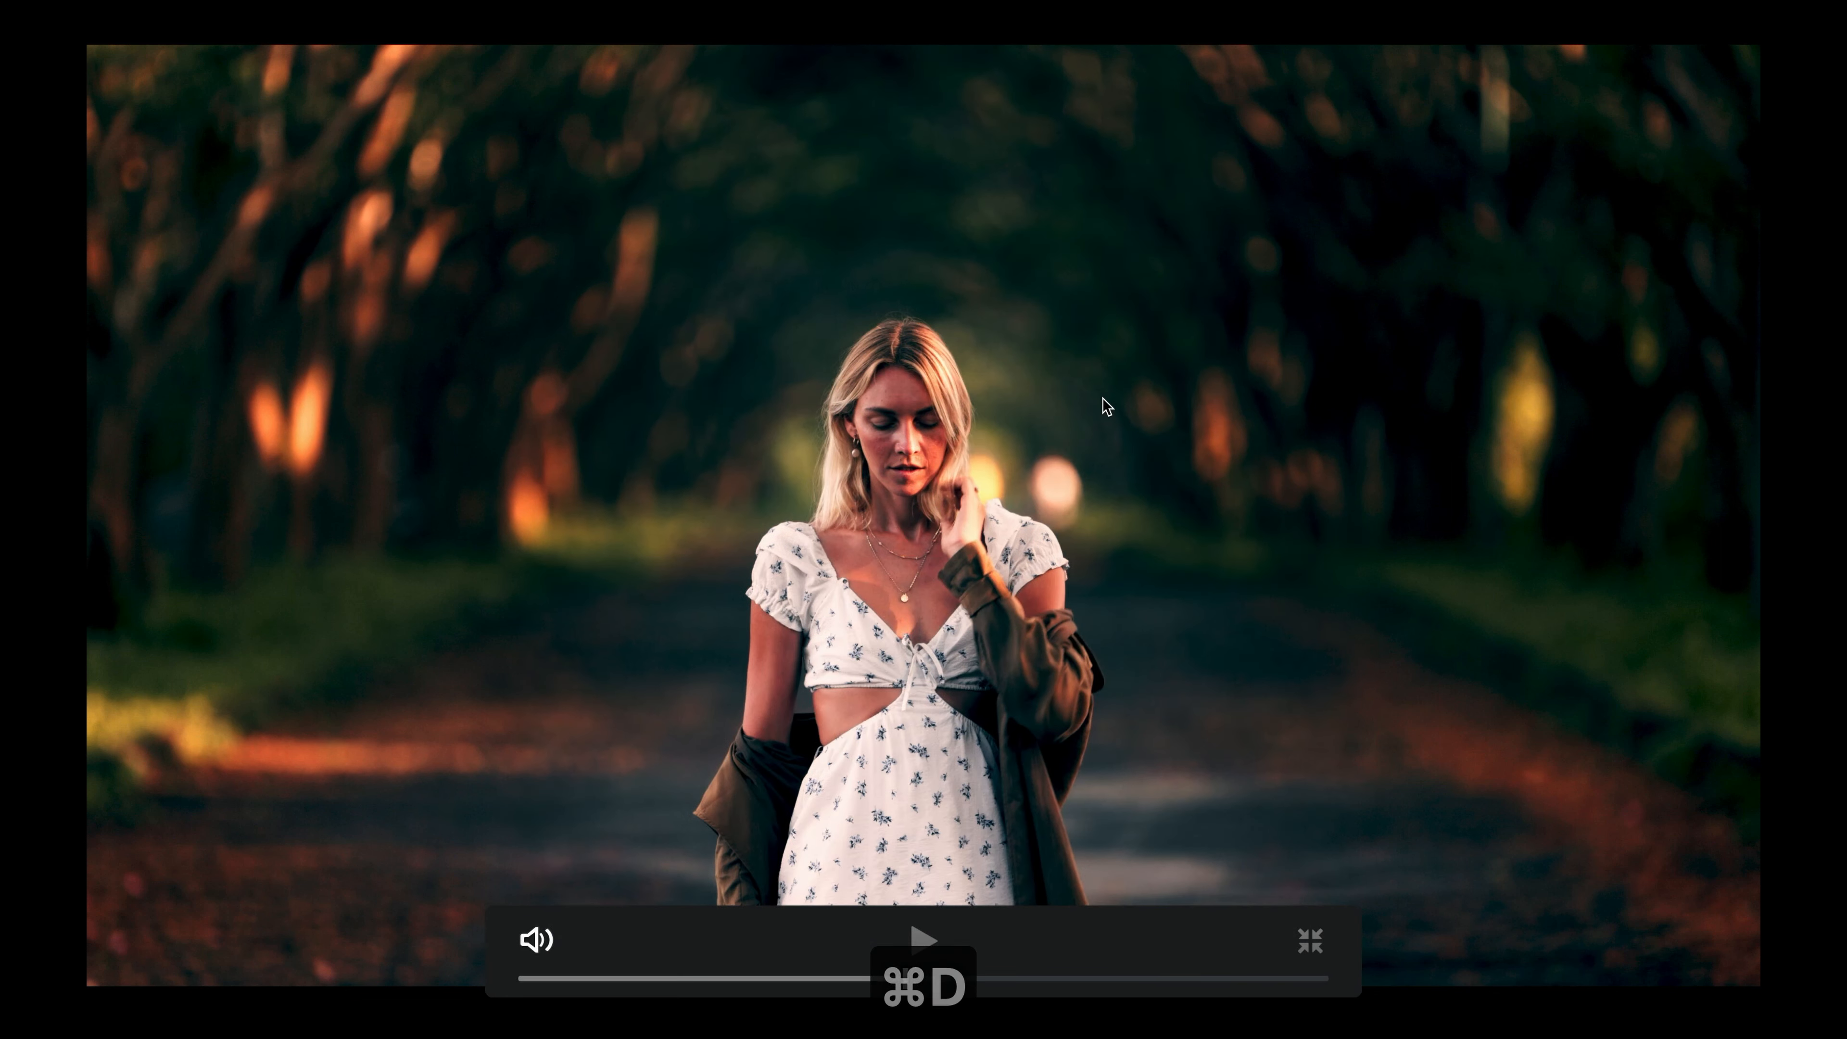
key(super+f)
Step: Select nodes 08 and 09 together and compare the picture with both switched off and on
drag(936, 300, 1039, 423)
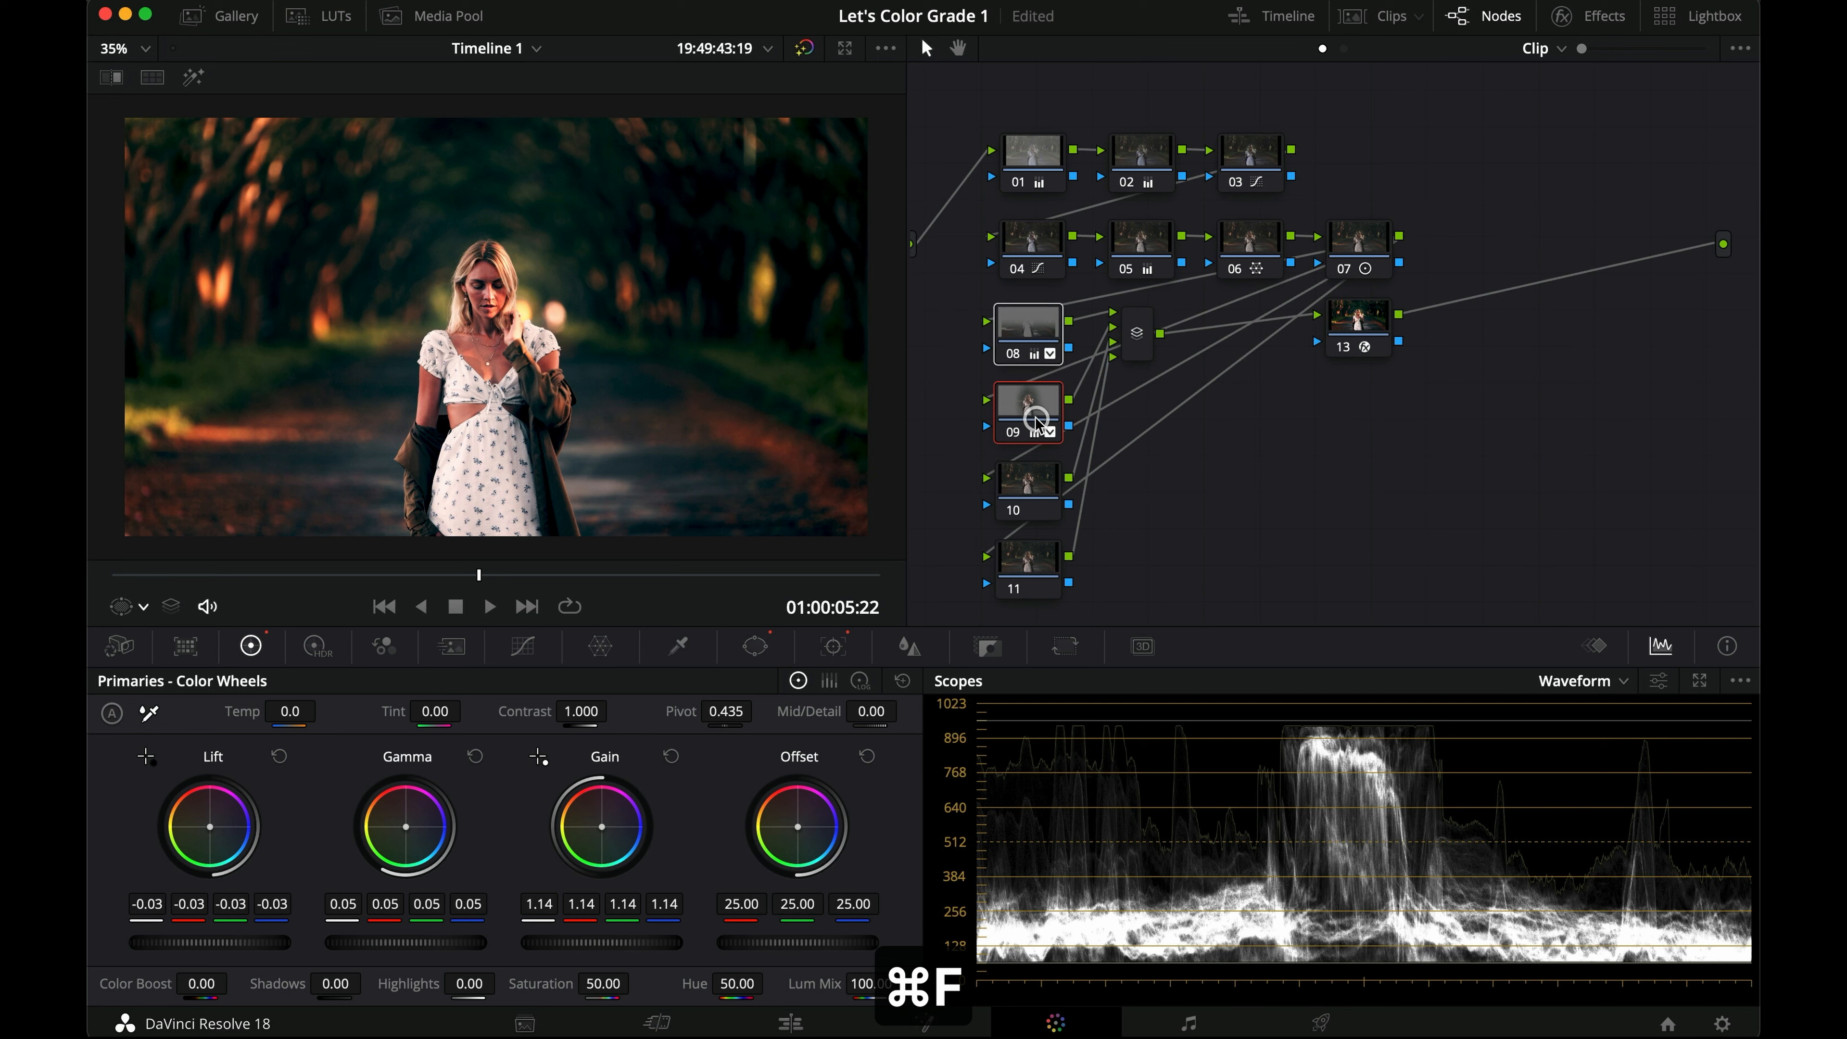
key(super+d)
key(super+d)
key(super+d)
key(super+d)
key(super+d)
key(super+d)
key(super+d)
key(super+d)
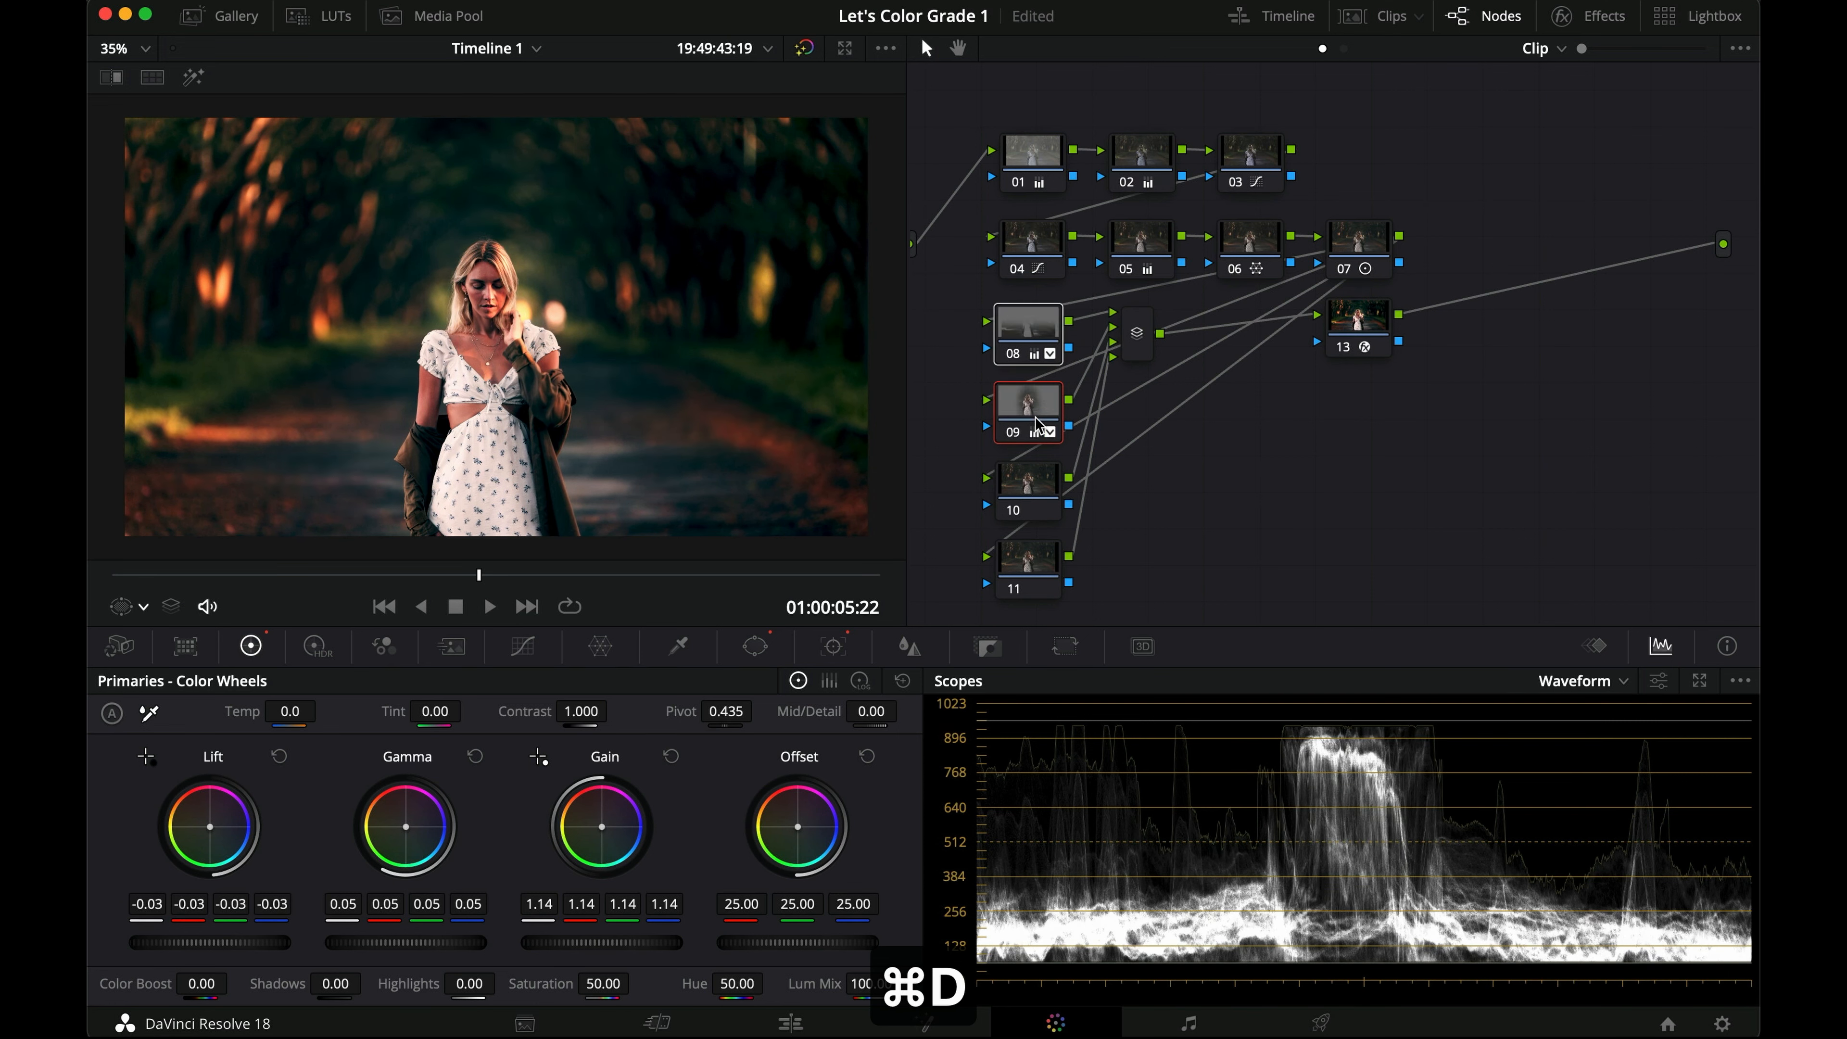
key(super+d)
key(super+d)
click(1193, 451)
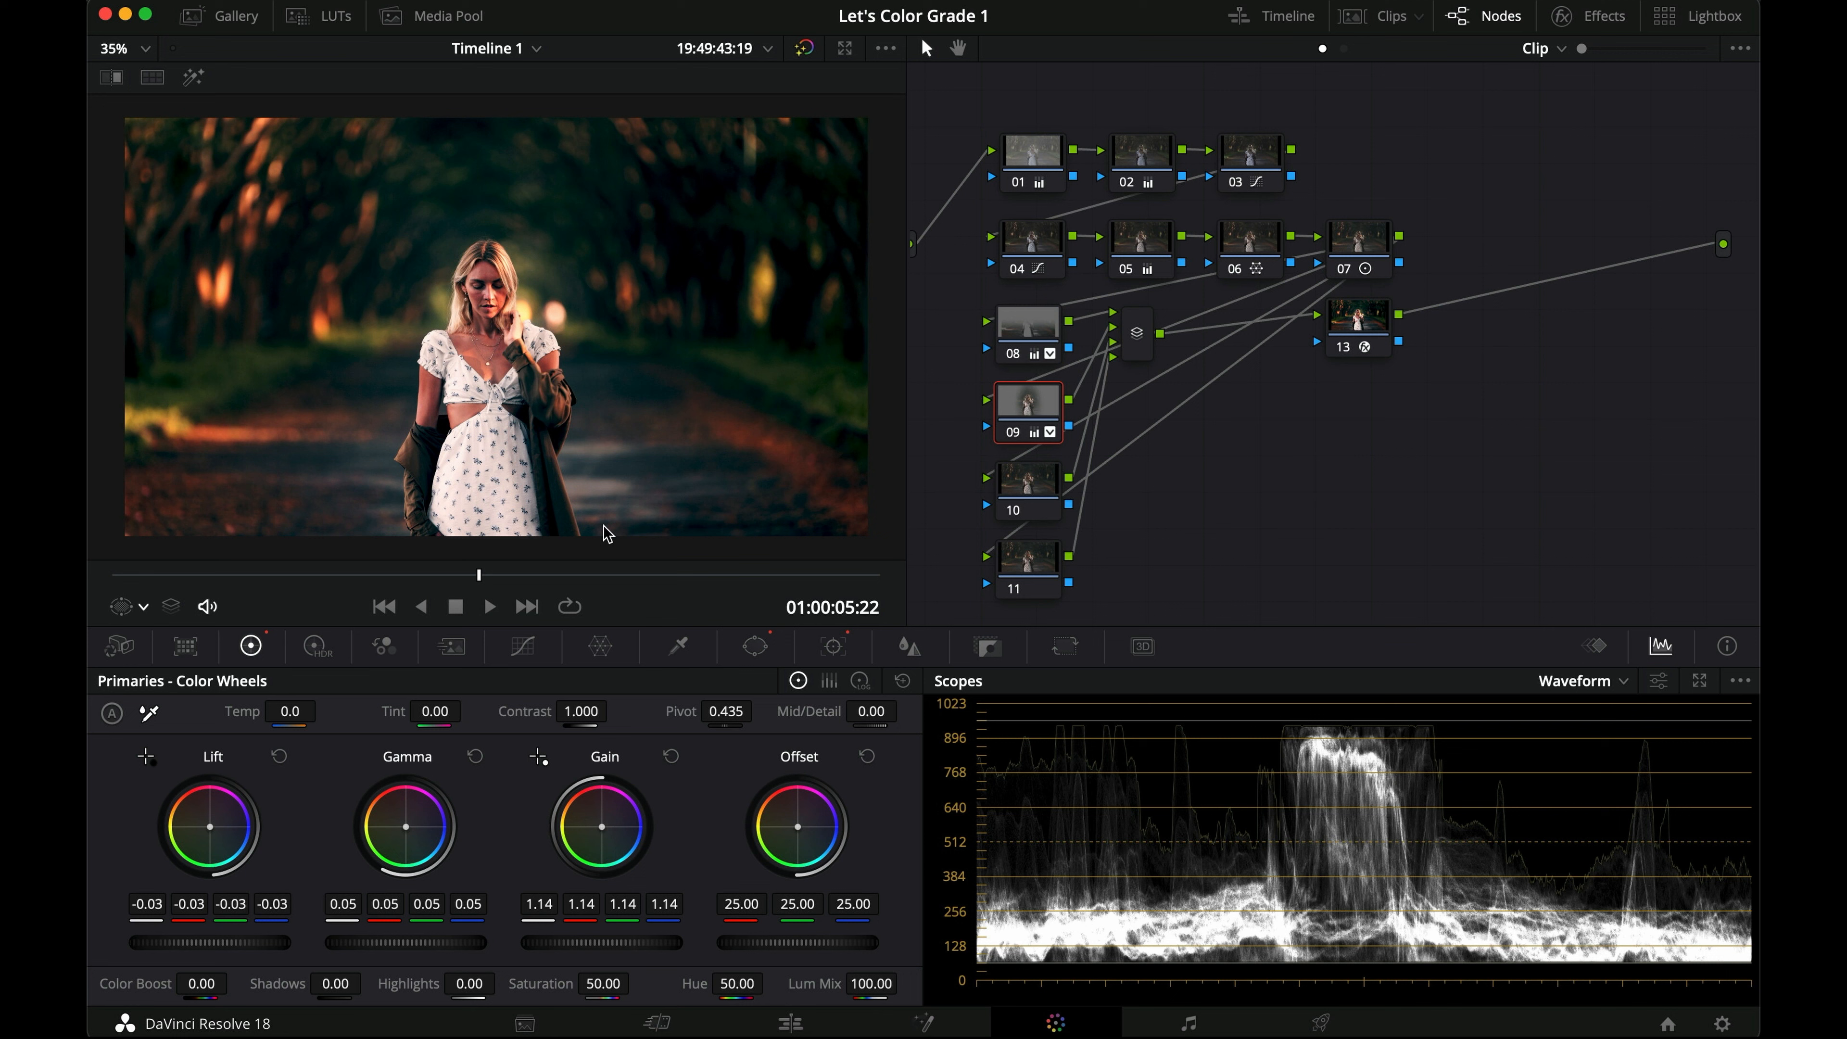
Step: Add a rectangular window to node 10, rotate it upright to about 91, and go to 01:00:07:21
click(1046, 494)
click(754, 655)
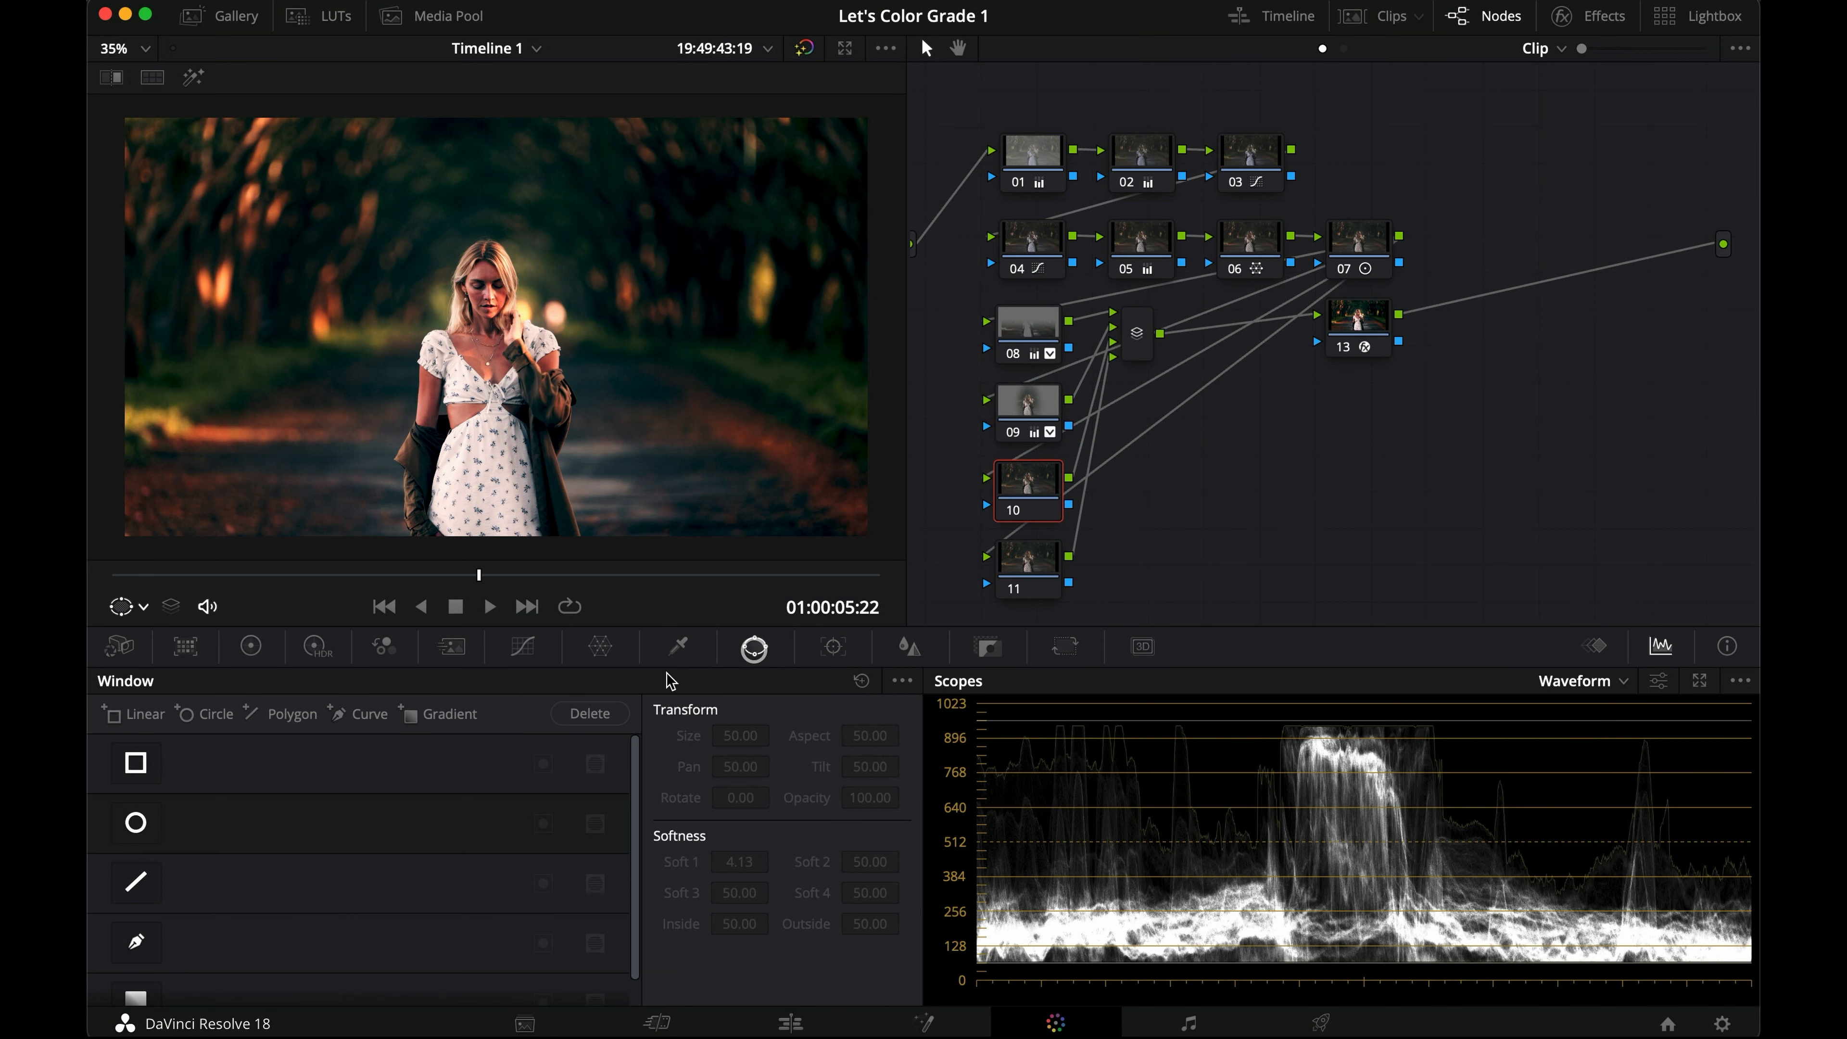
click(136, 763)
drag(488, 279, 558, 328)
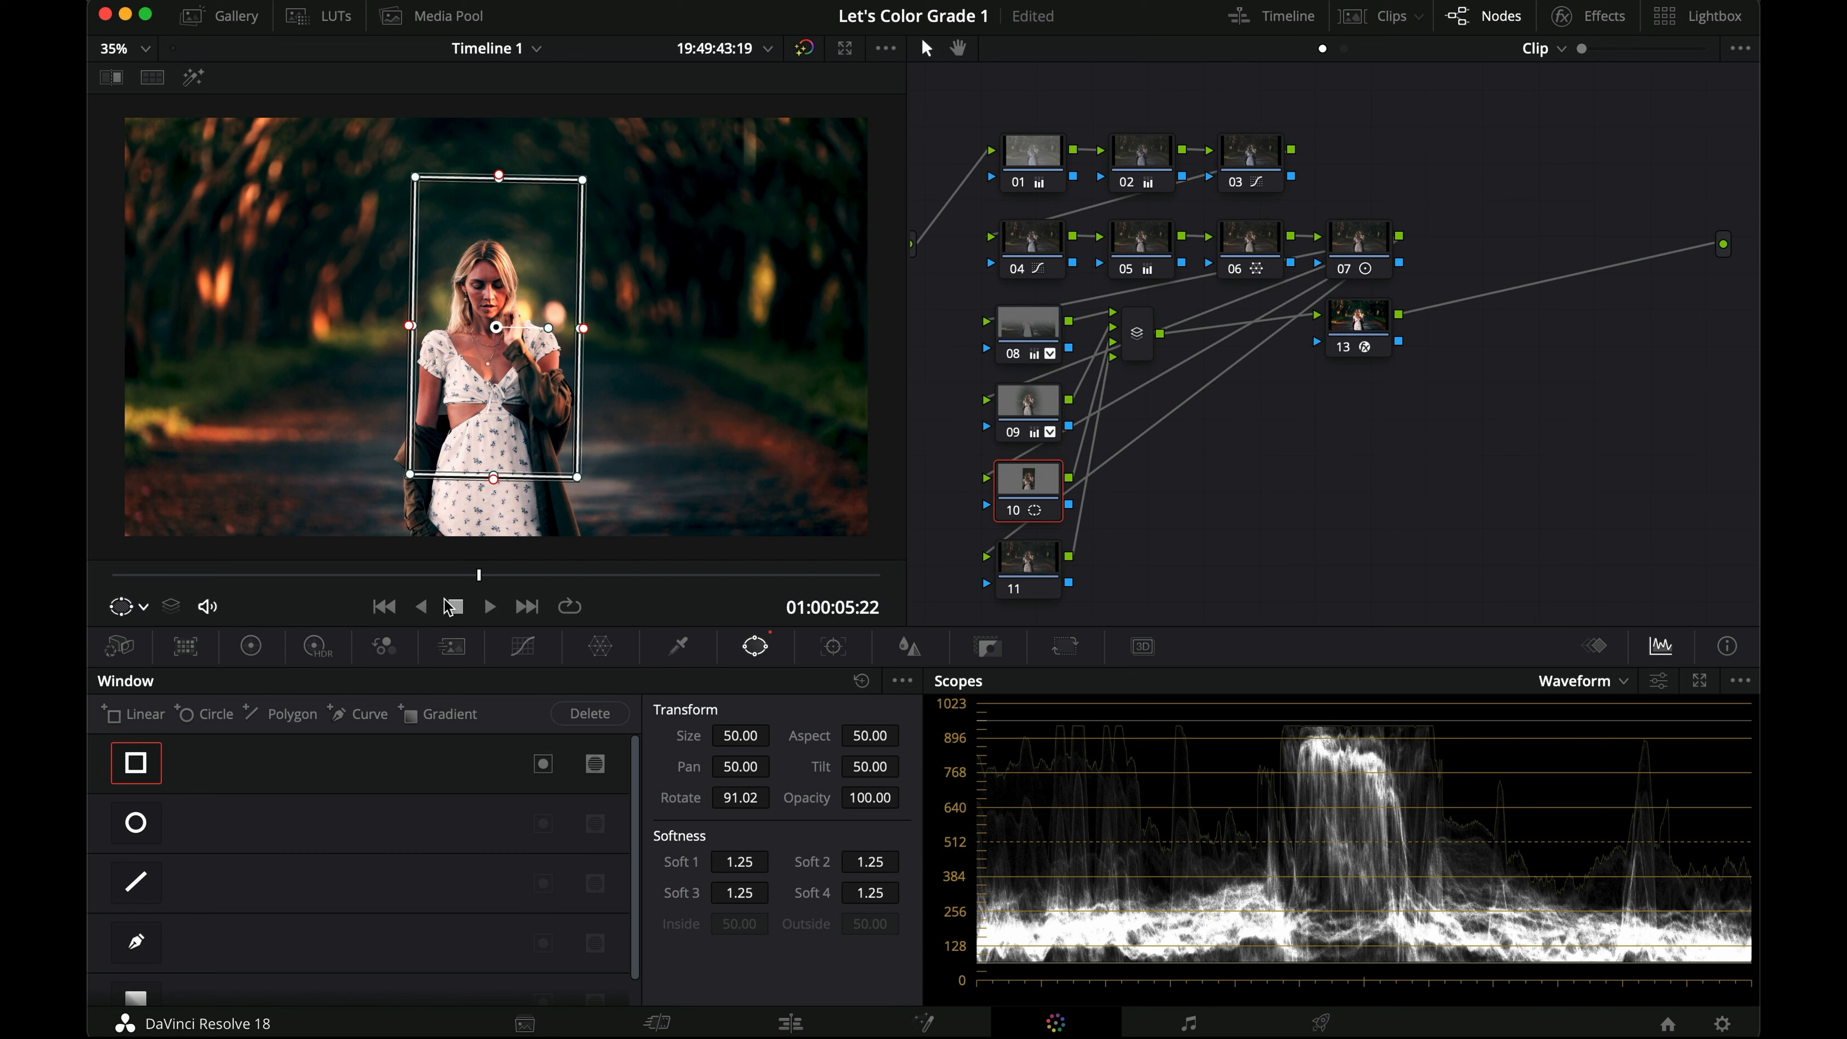
drag(535, 582, 605, 577)
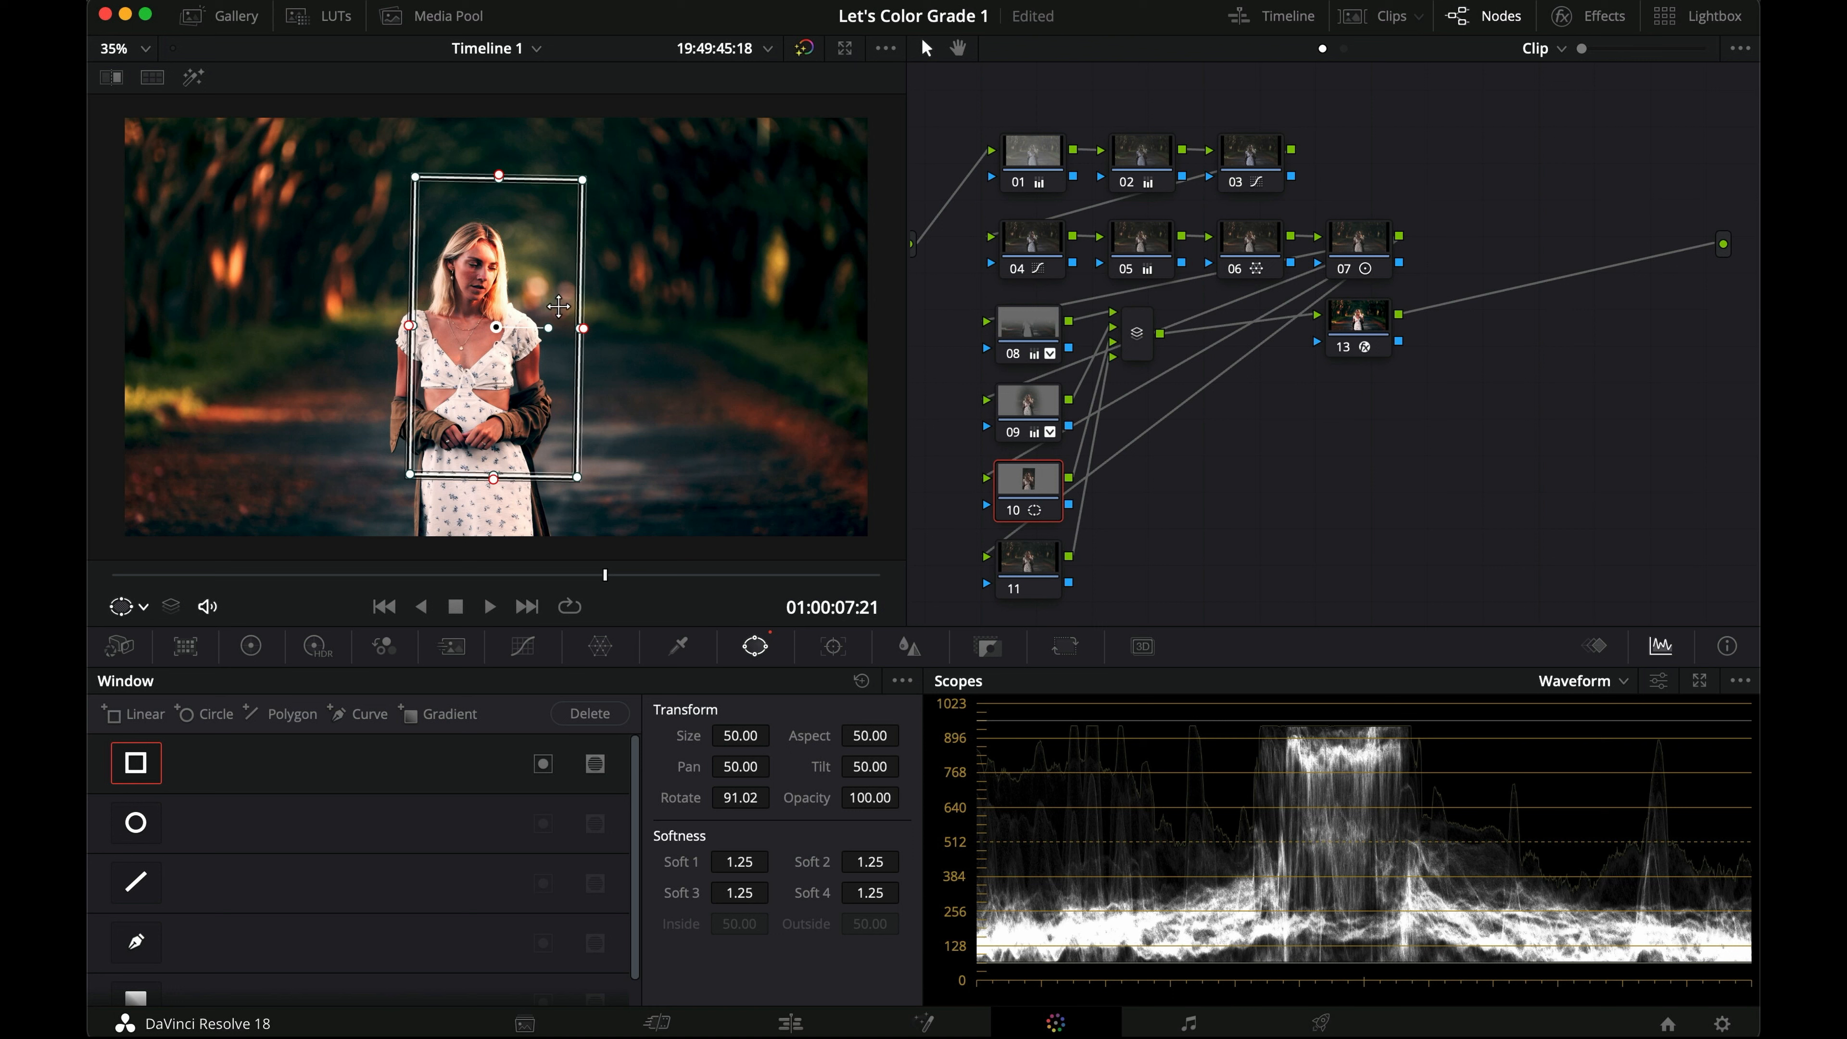
Step: Fit node 10's window over the image's left side at rotation 90.00, stretched past the frame, with Soft 2 at 78.66, judging it in highlight view
drag(501, 333, 232, 237)
drag(182, 393, 183, 618)
drag(270, 355, 452, 355)
key(shift+h)
drag(266, 354, 311, 359)
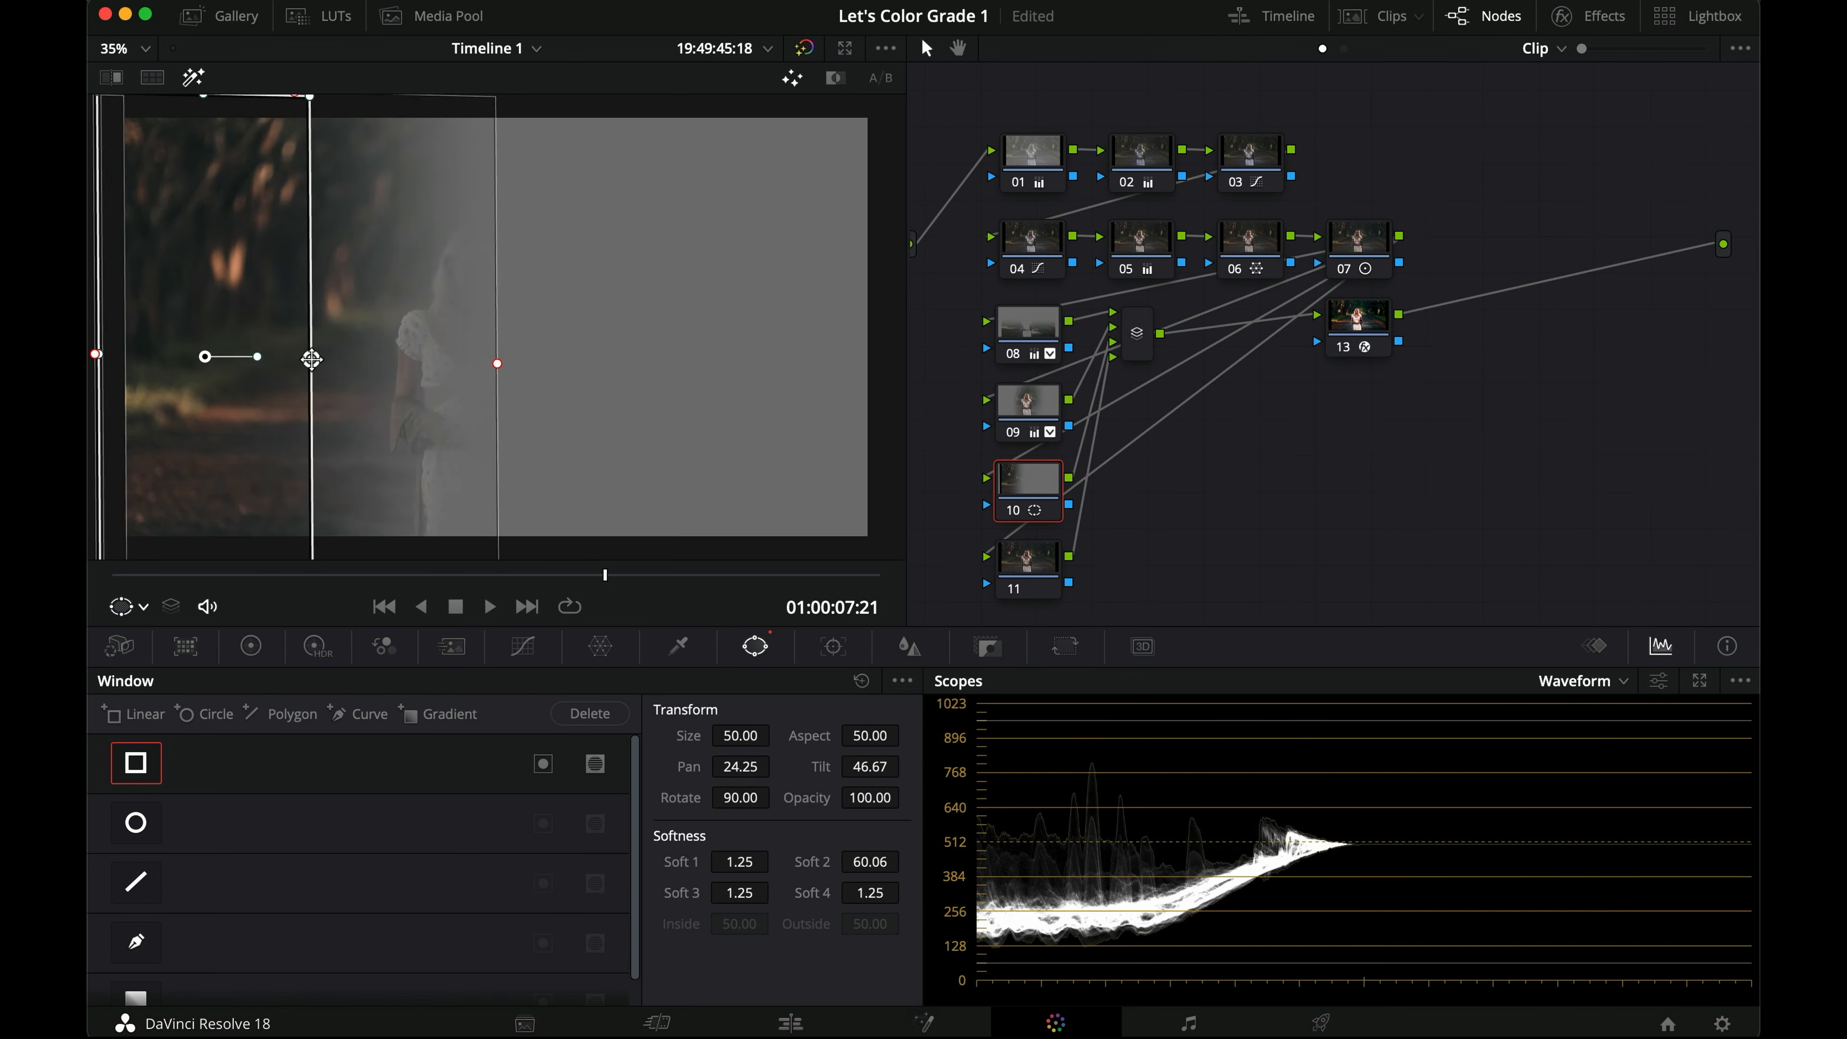
drag(498, 363, 554, 363)
drag(214, 288, 173, 274)
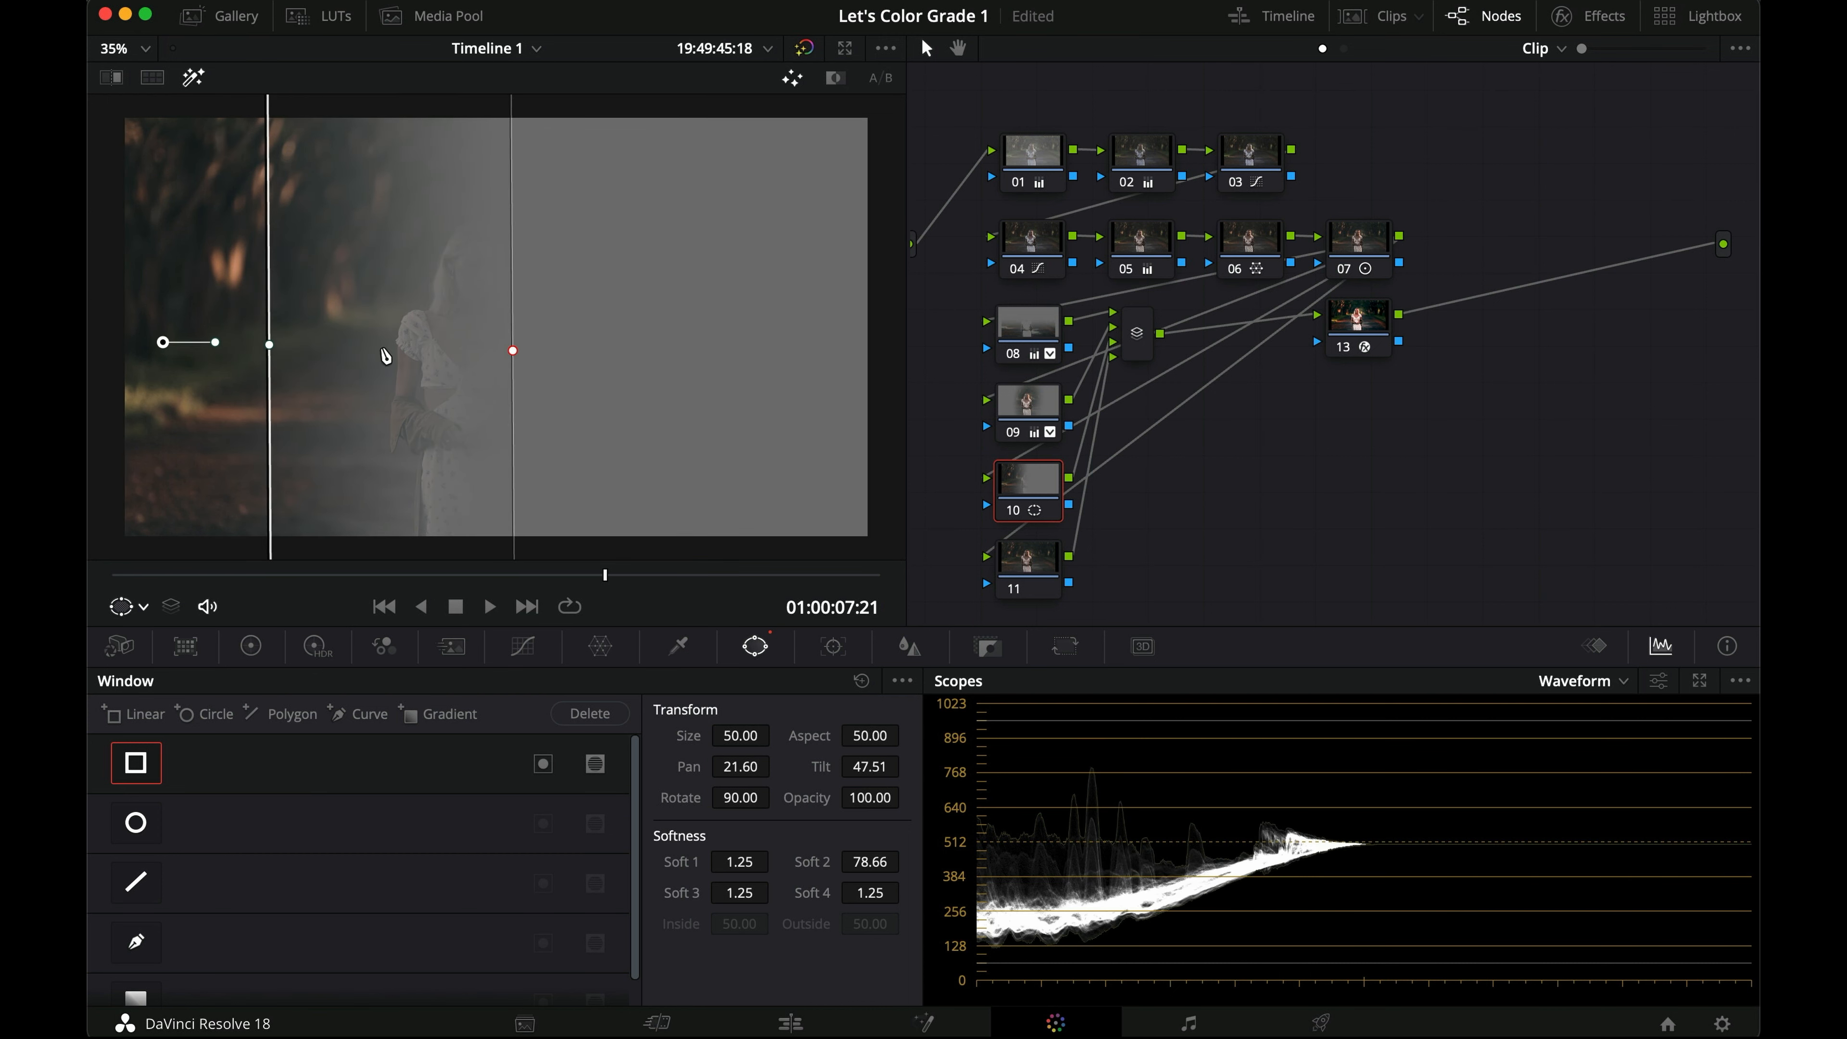
drag(267, 346, 267, 340)
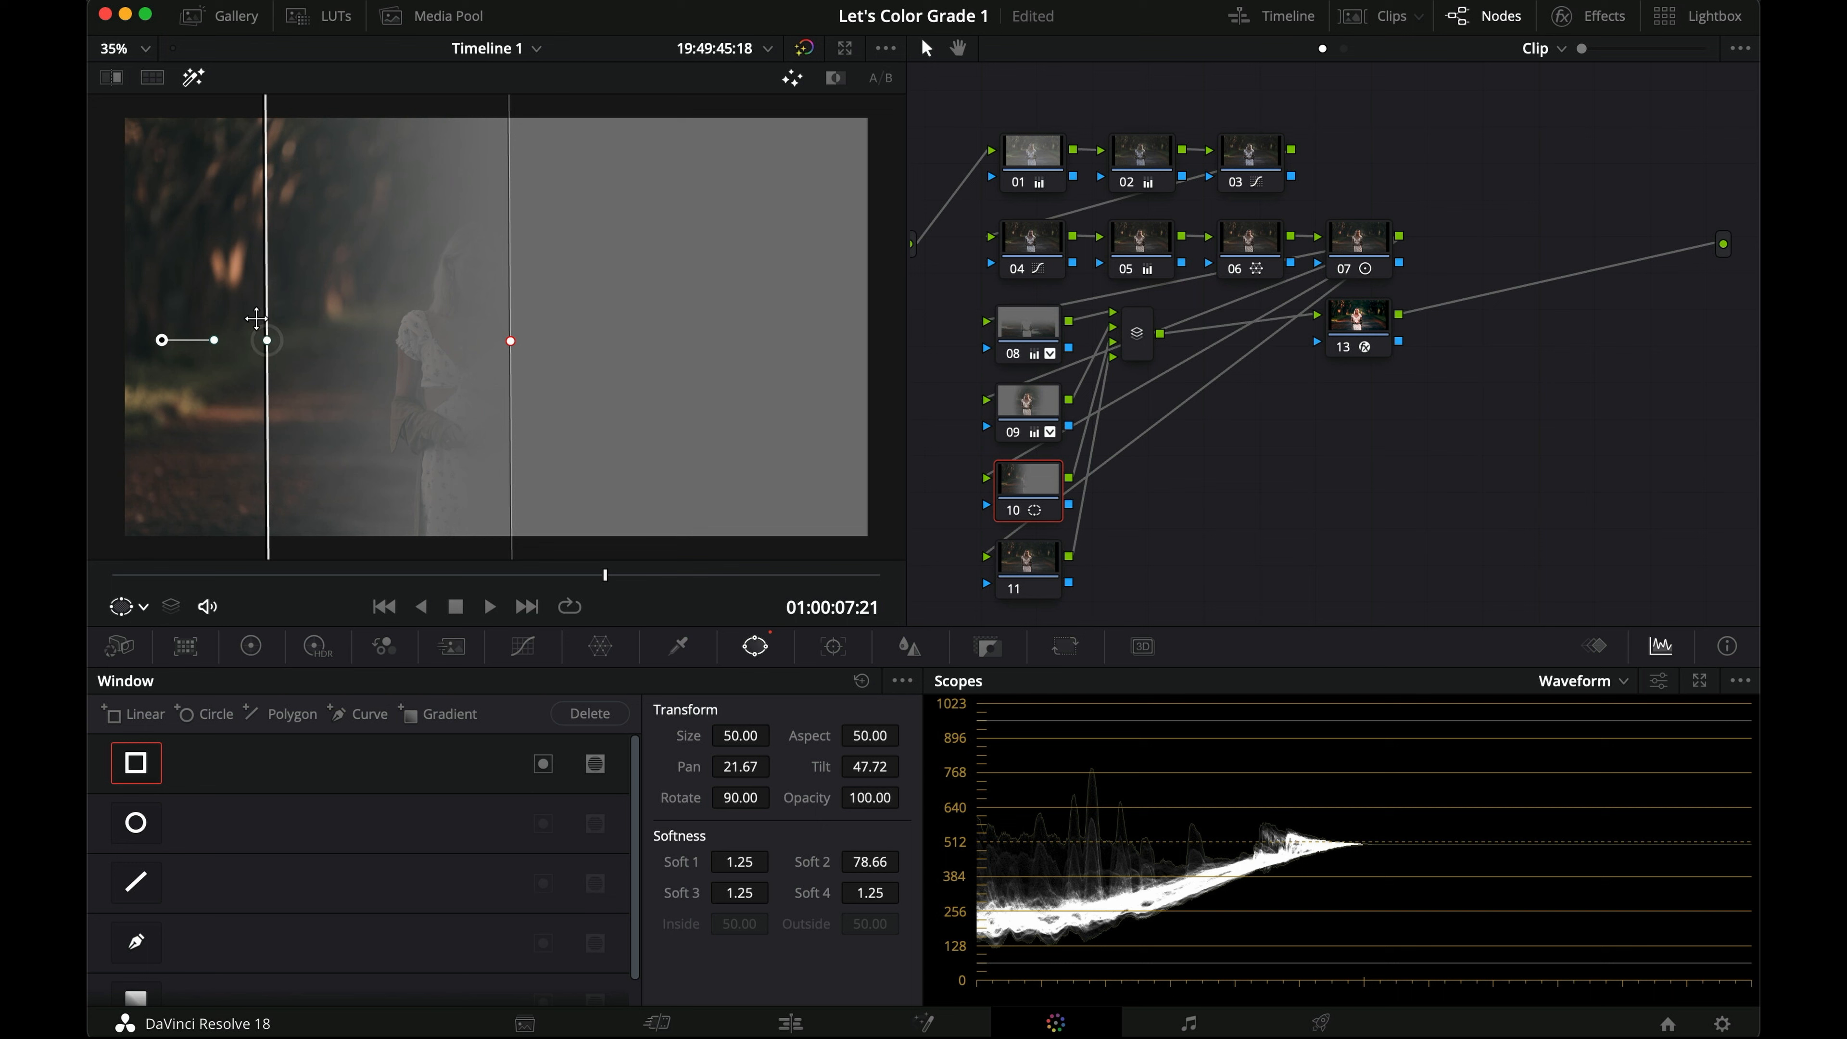
key(shift+h)
Step: Darken the left side of the image on node 10 with gamma -0.01 and gain 0.94
click(251, 645)
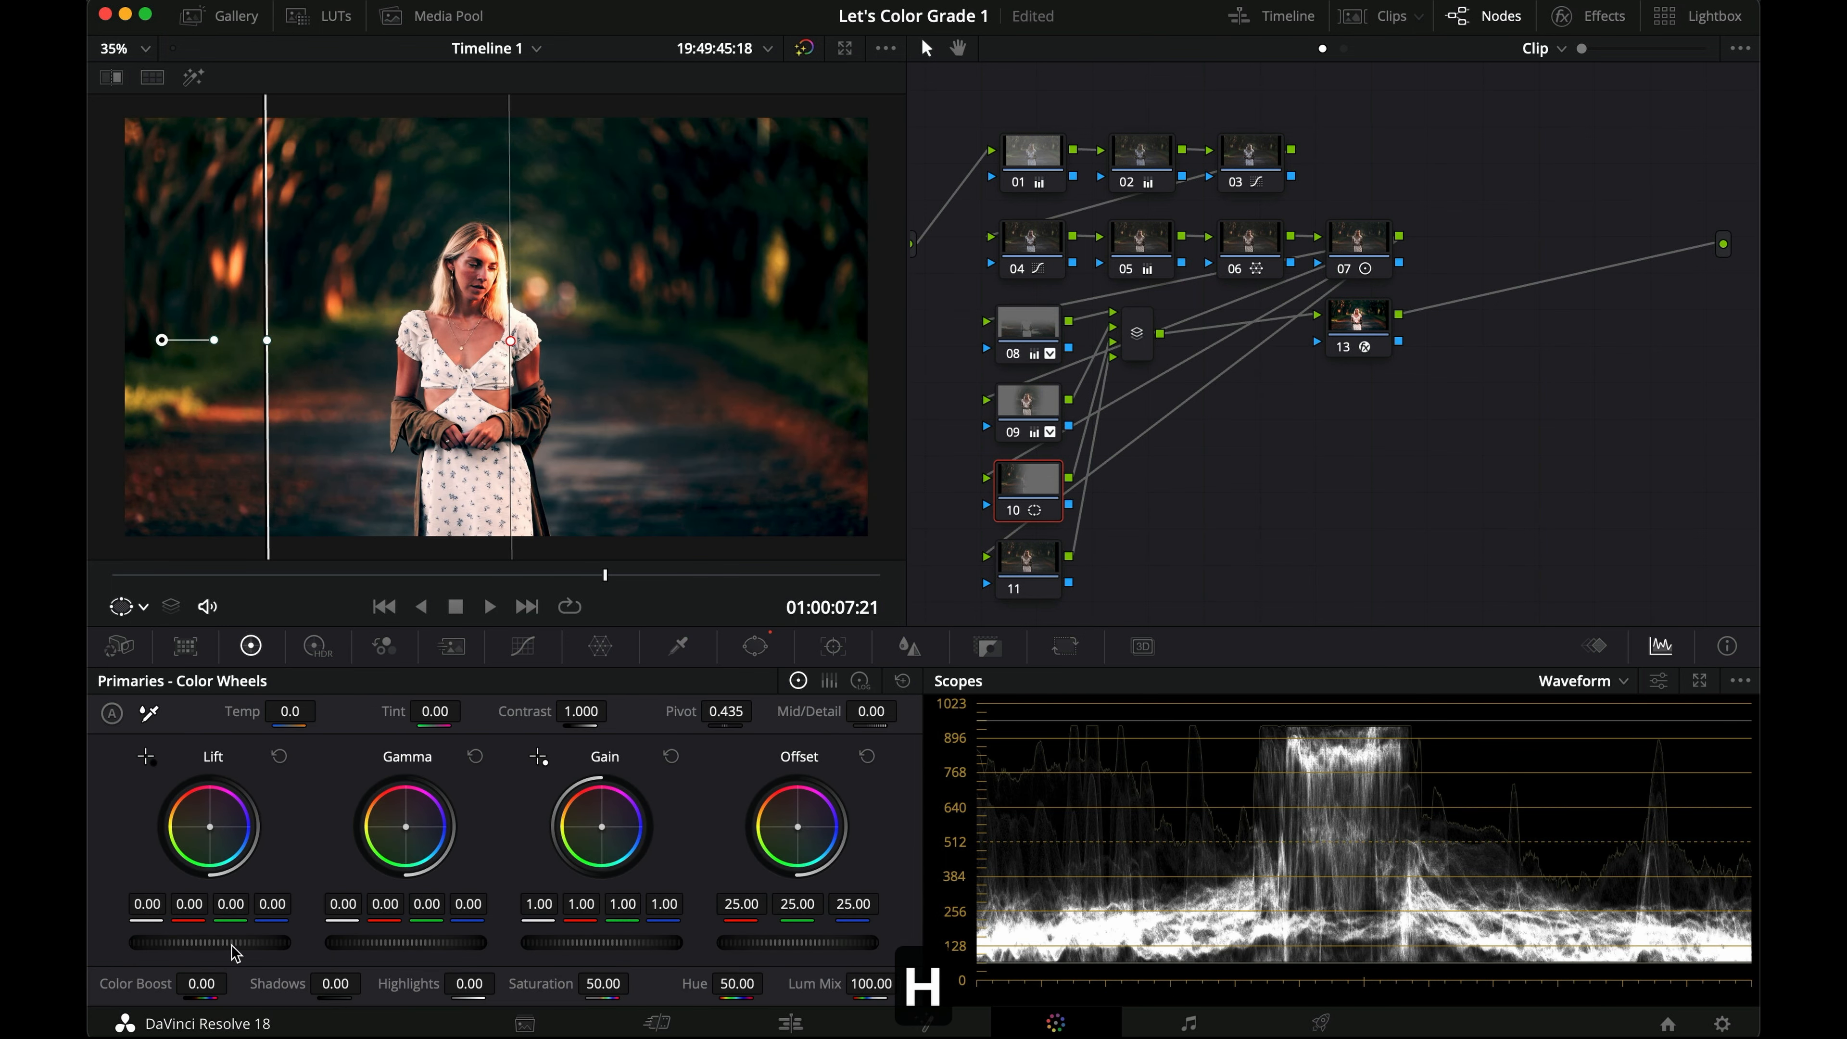
drag(232, 946, 1079, 500)
drag(409, 942, 327, 941)
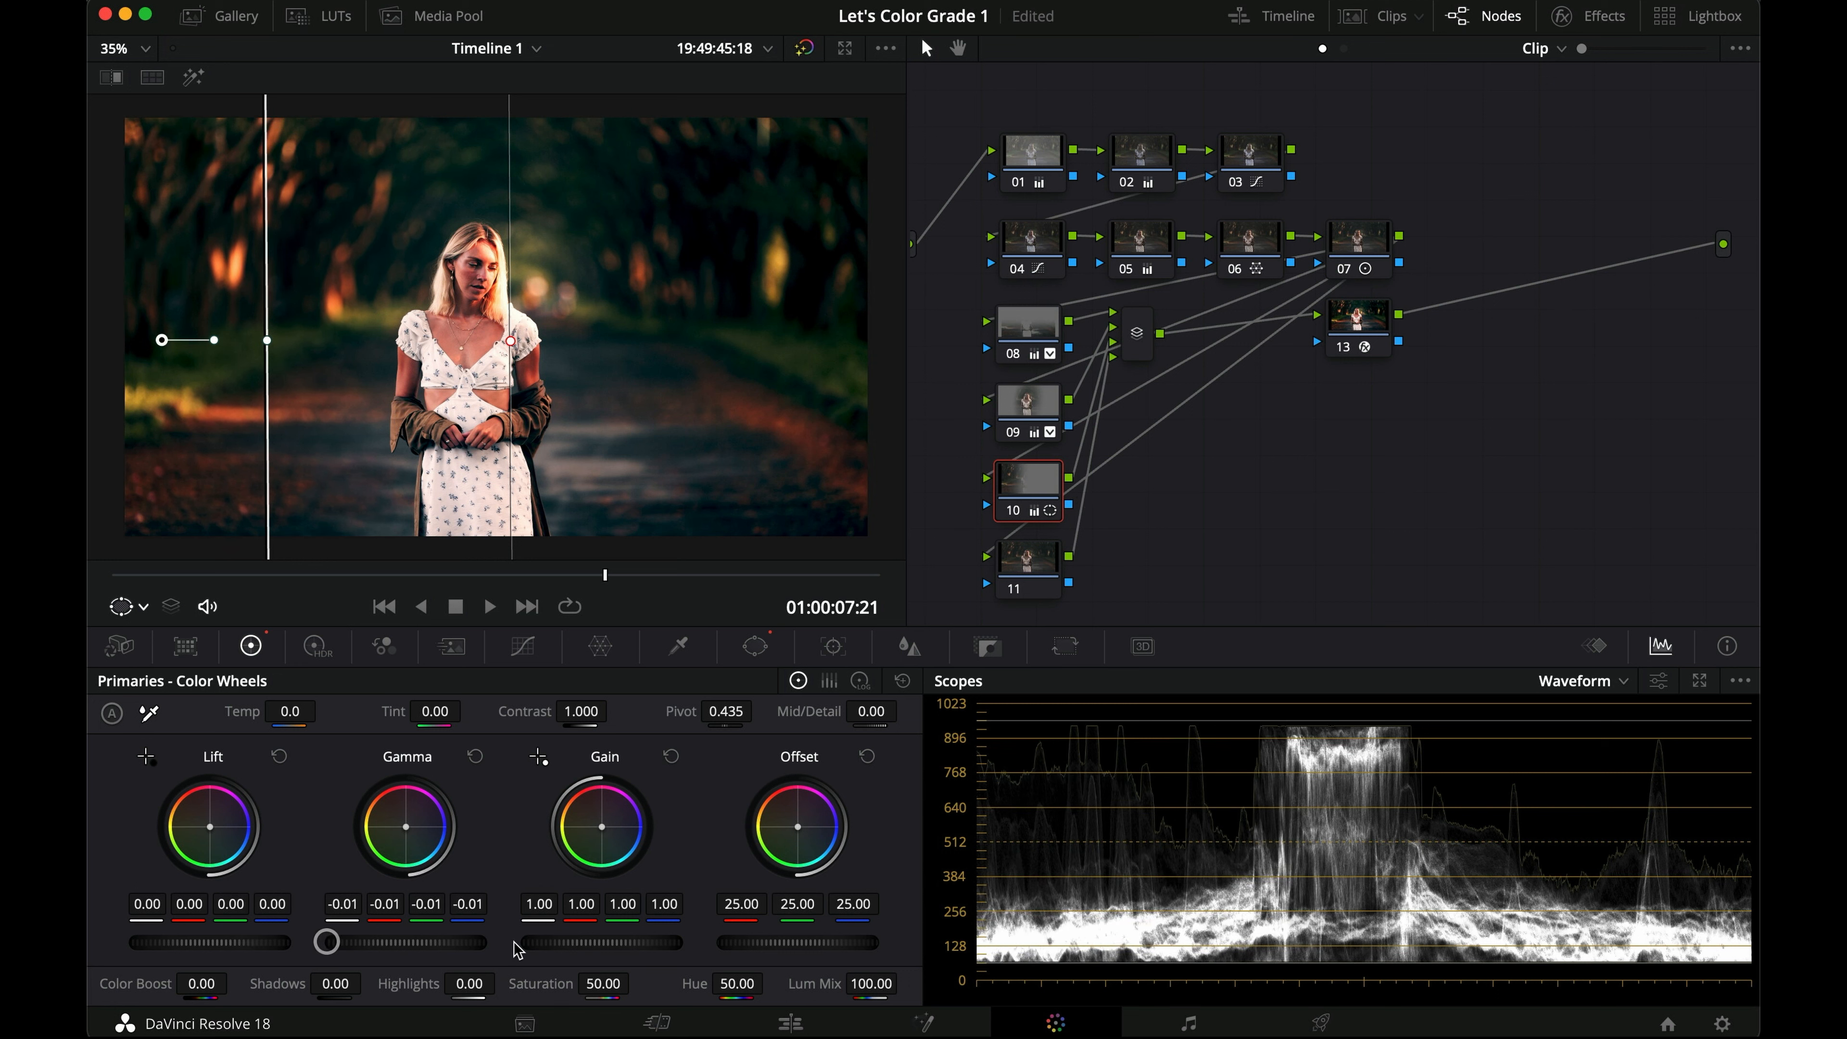
drag(611, 946, 544, 942)
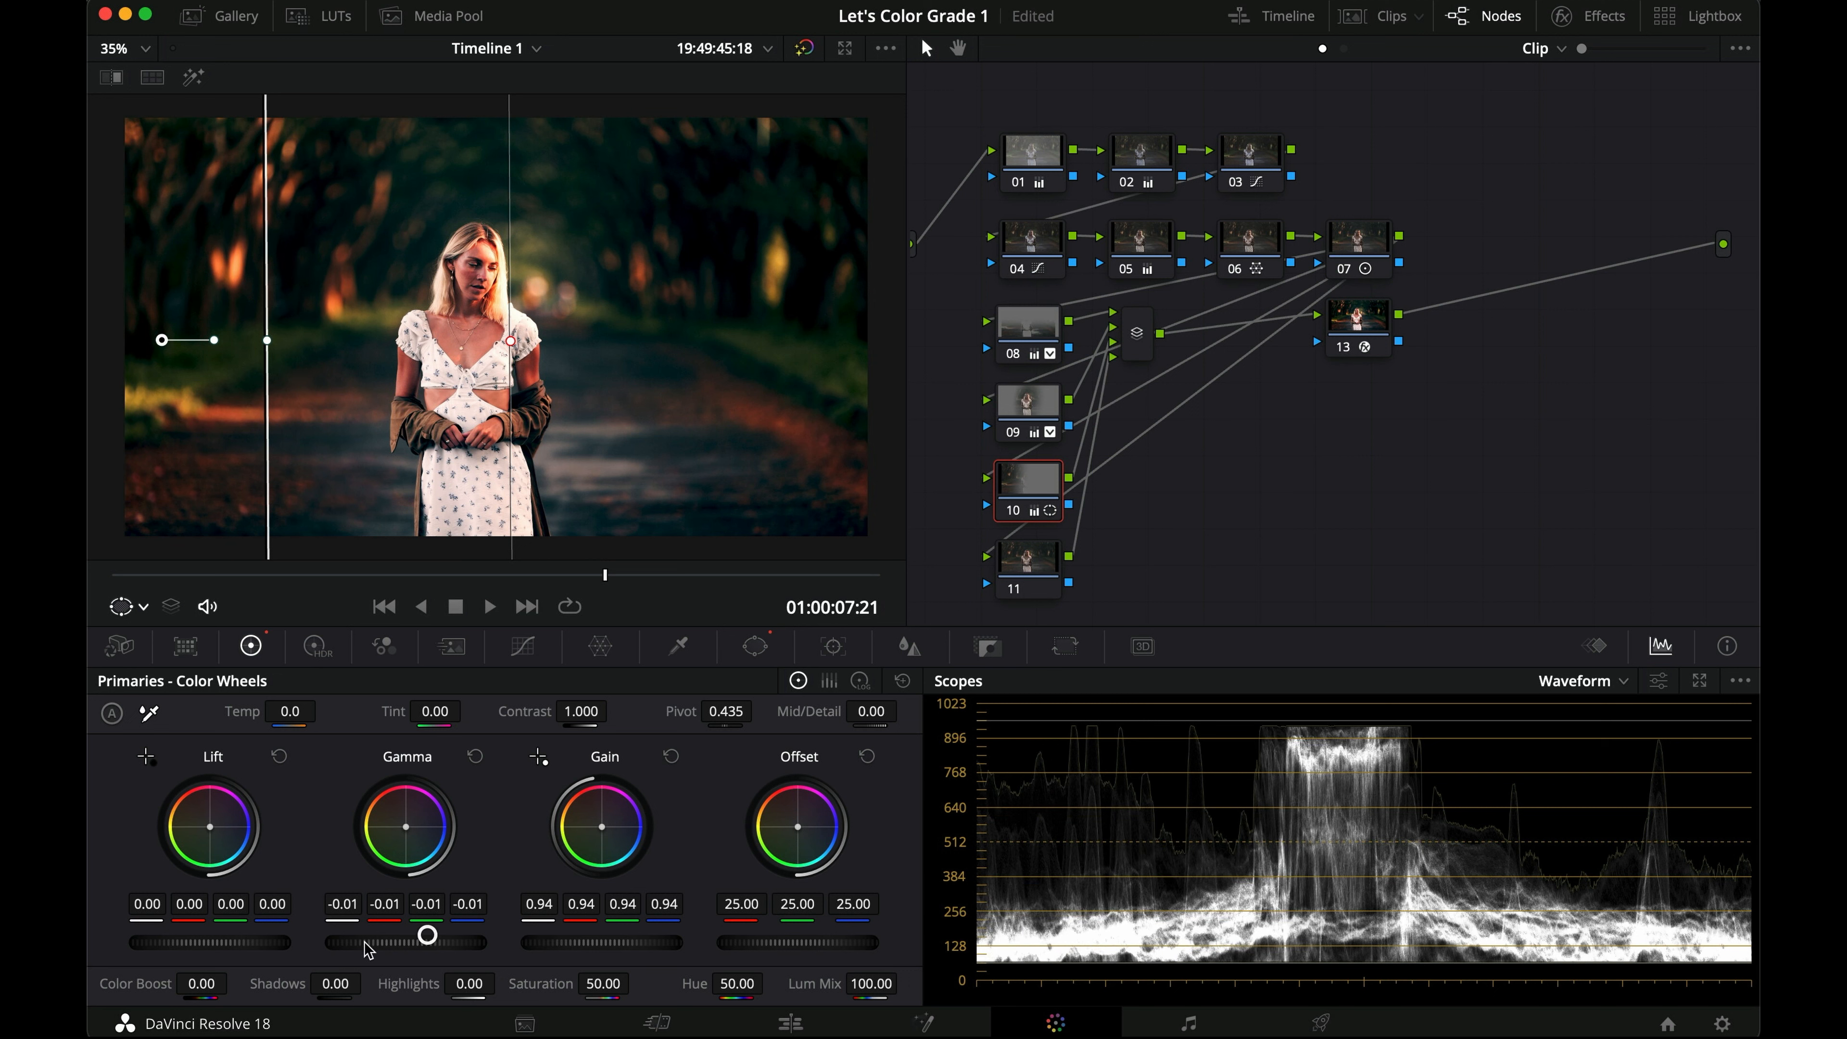
Step: Shift node 10's window slightly toward the woman, checking it in highlight view, and lower gamma to -0.02
key(shift+h)
drag(266, 342, 289, 345)
key(shift+h)
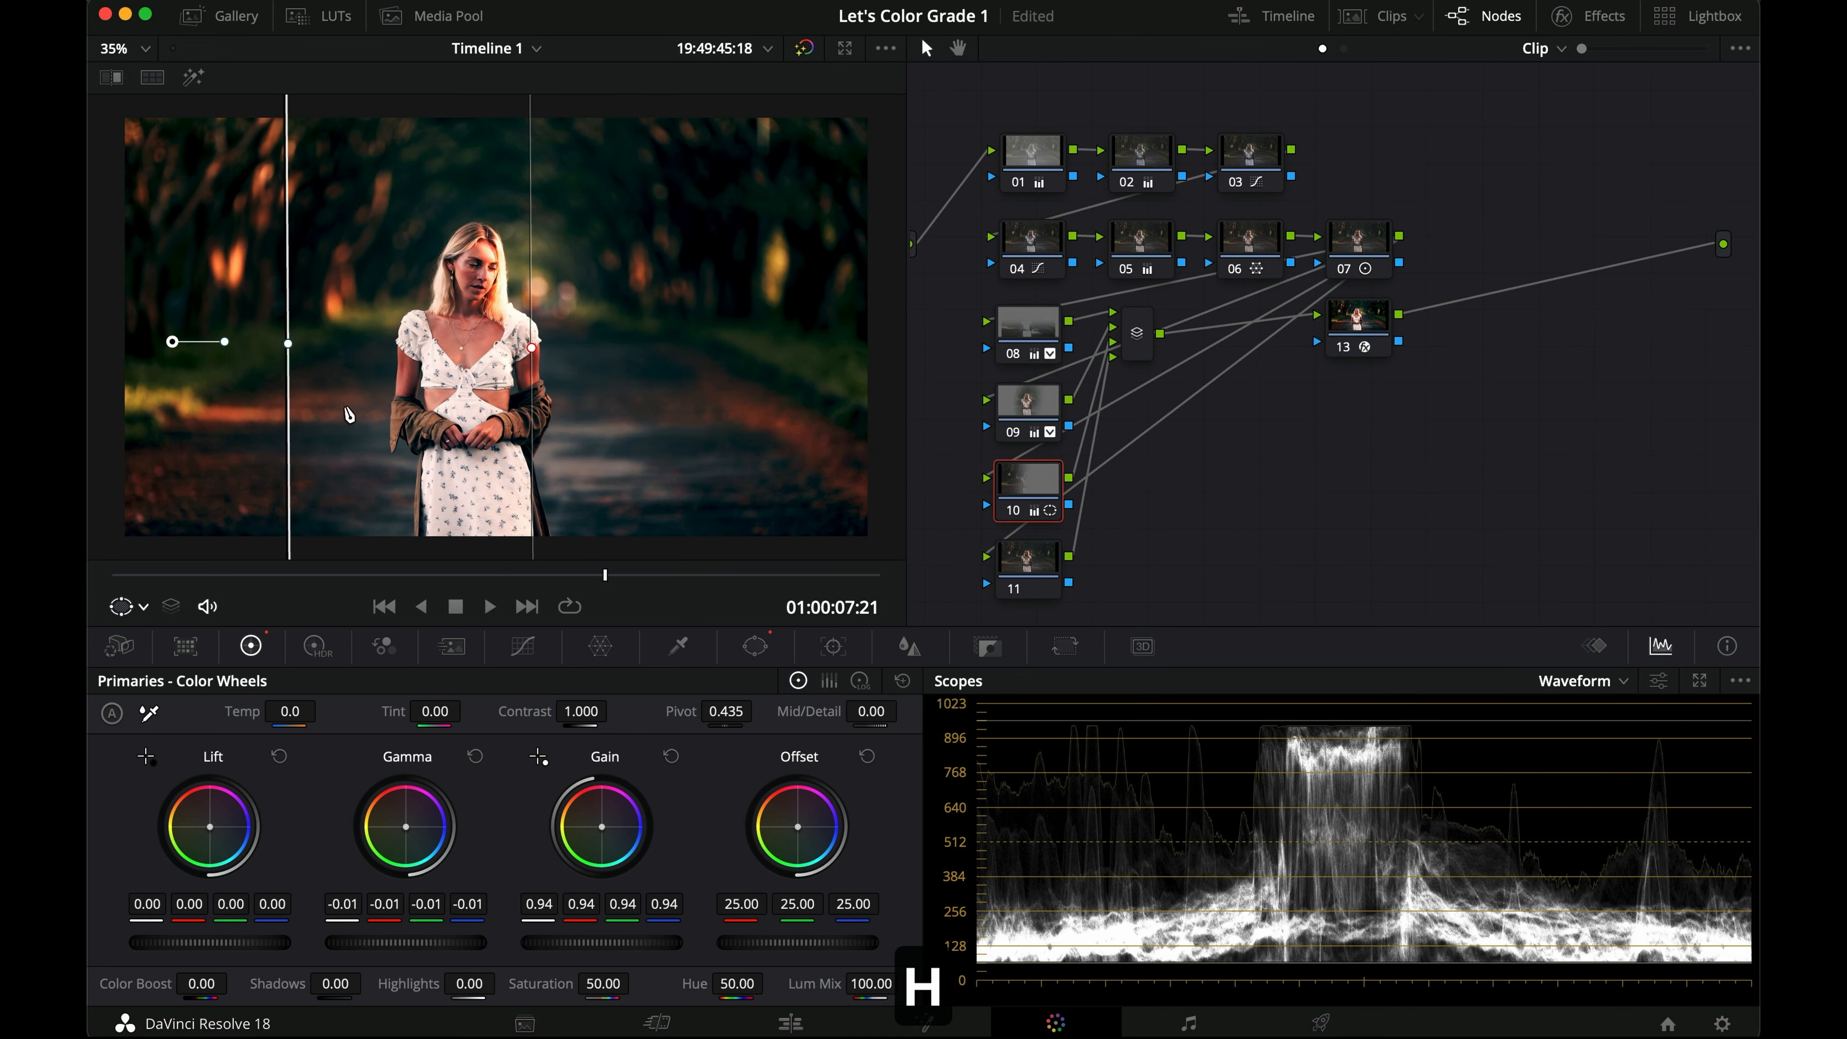
drag(414, 944, 361, 942)
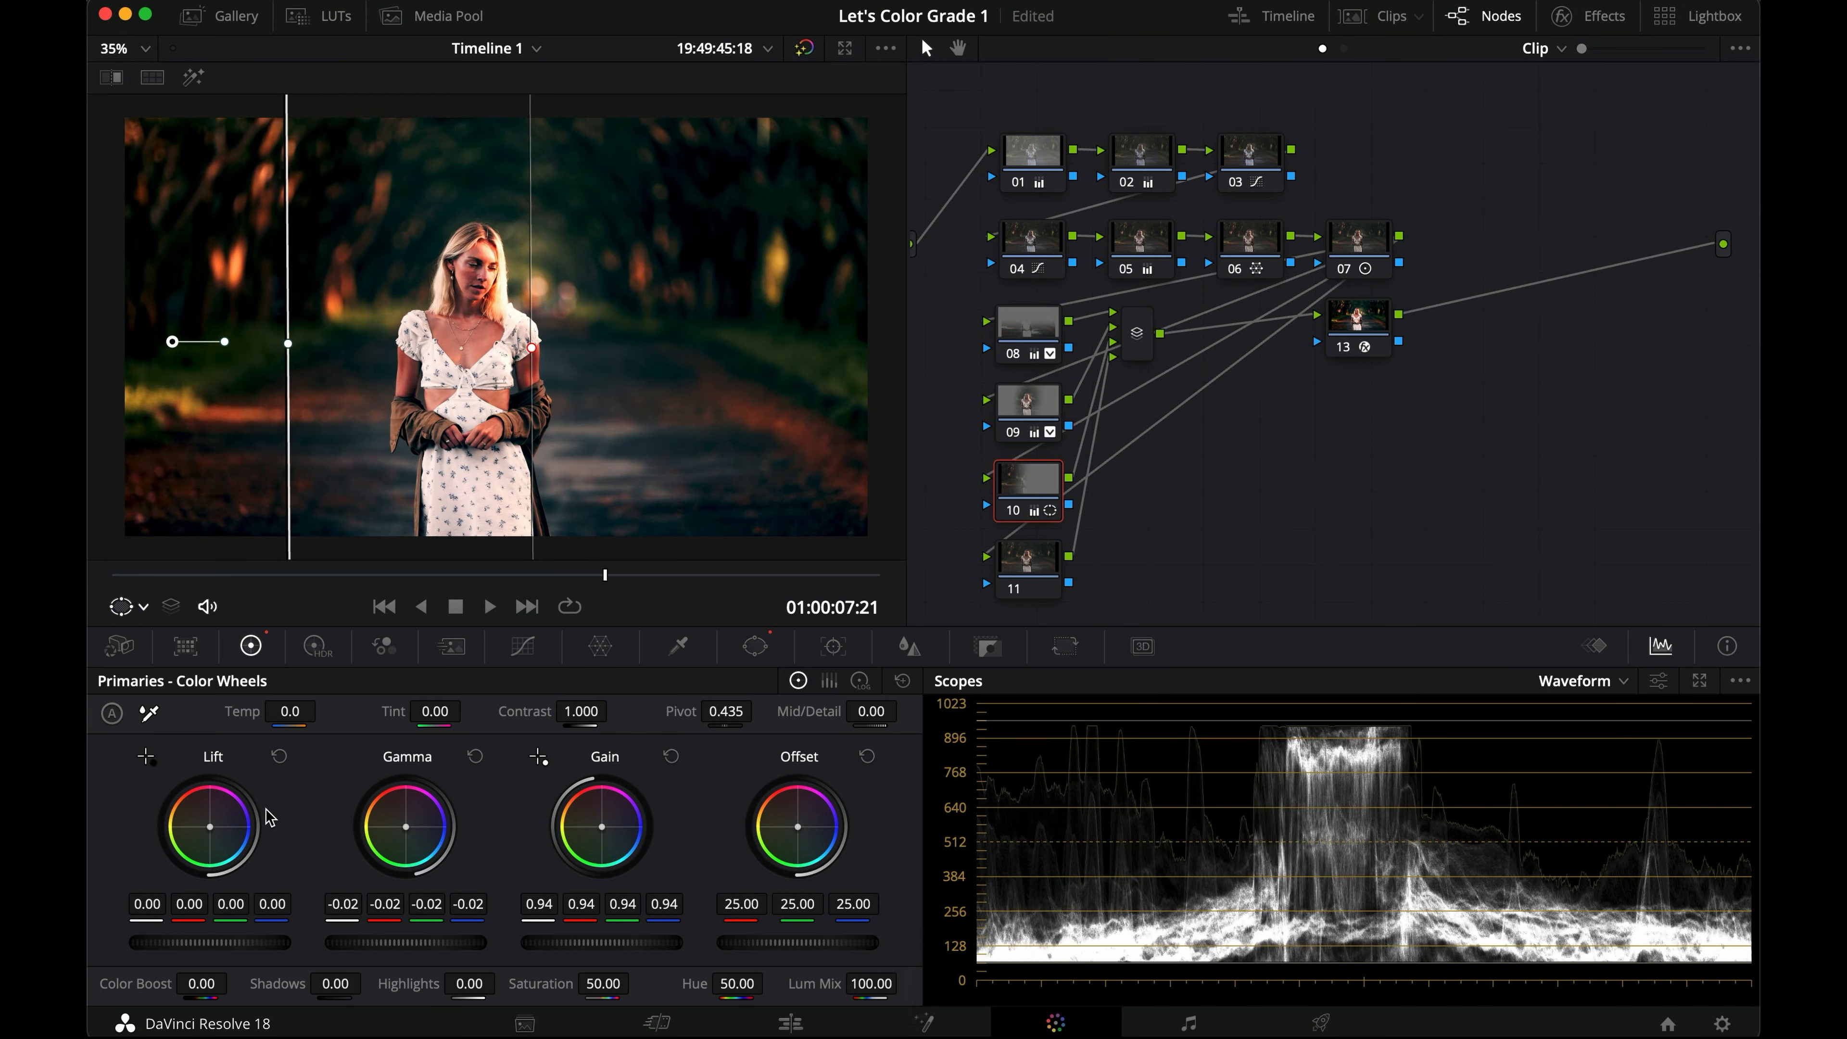
Step: Try a cool tint in node 10's lift and gamma, comparing the node off and on in full screen
drag(209, 828, 217, 837)
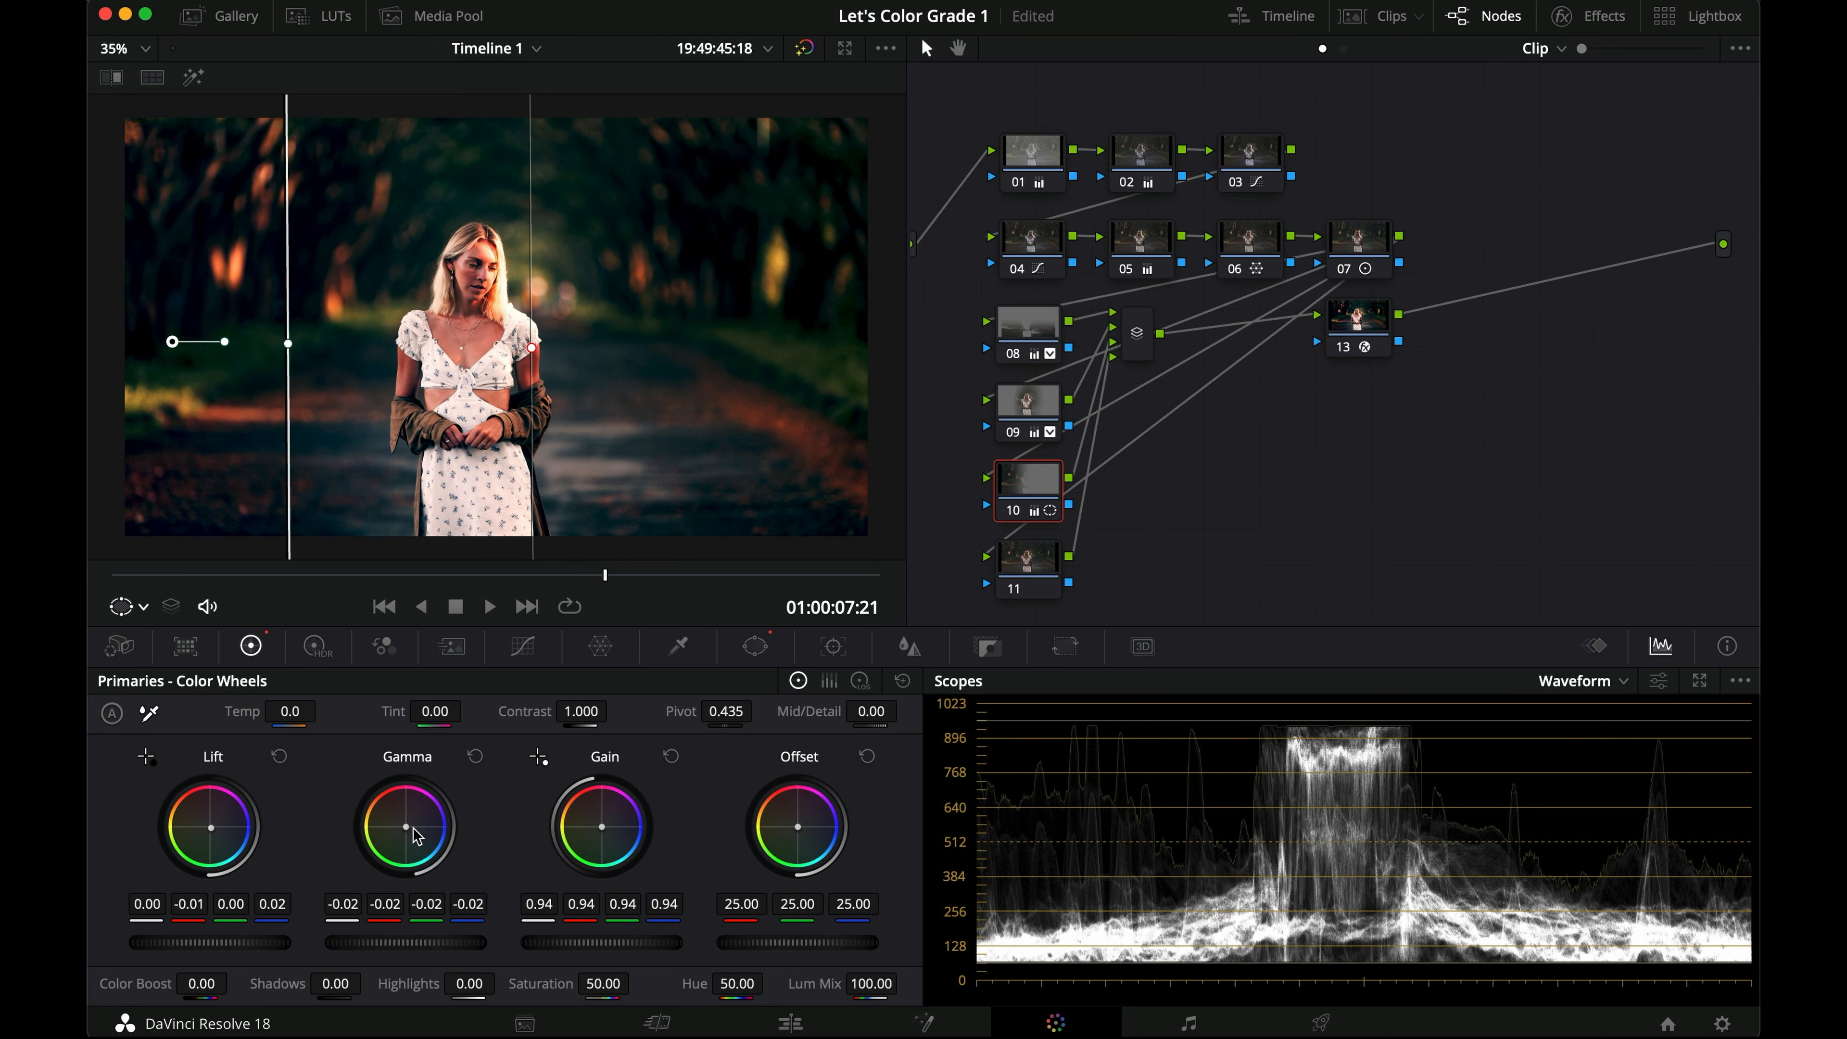
drag(408, 828, 412, 835)
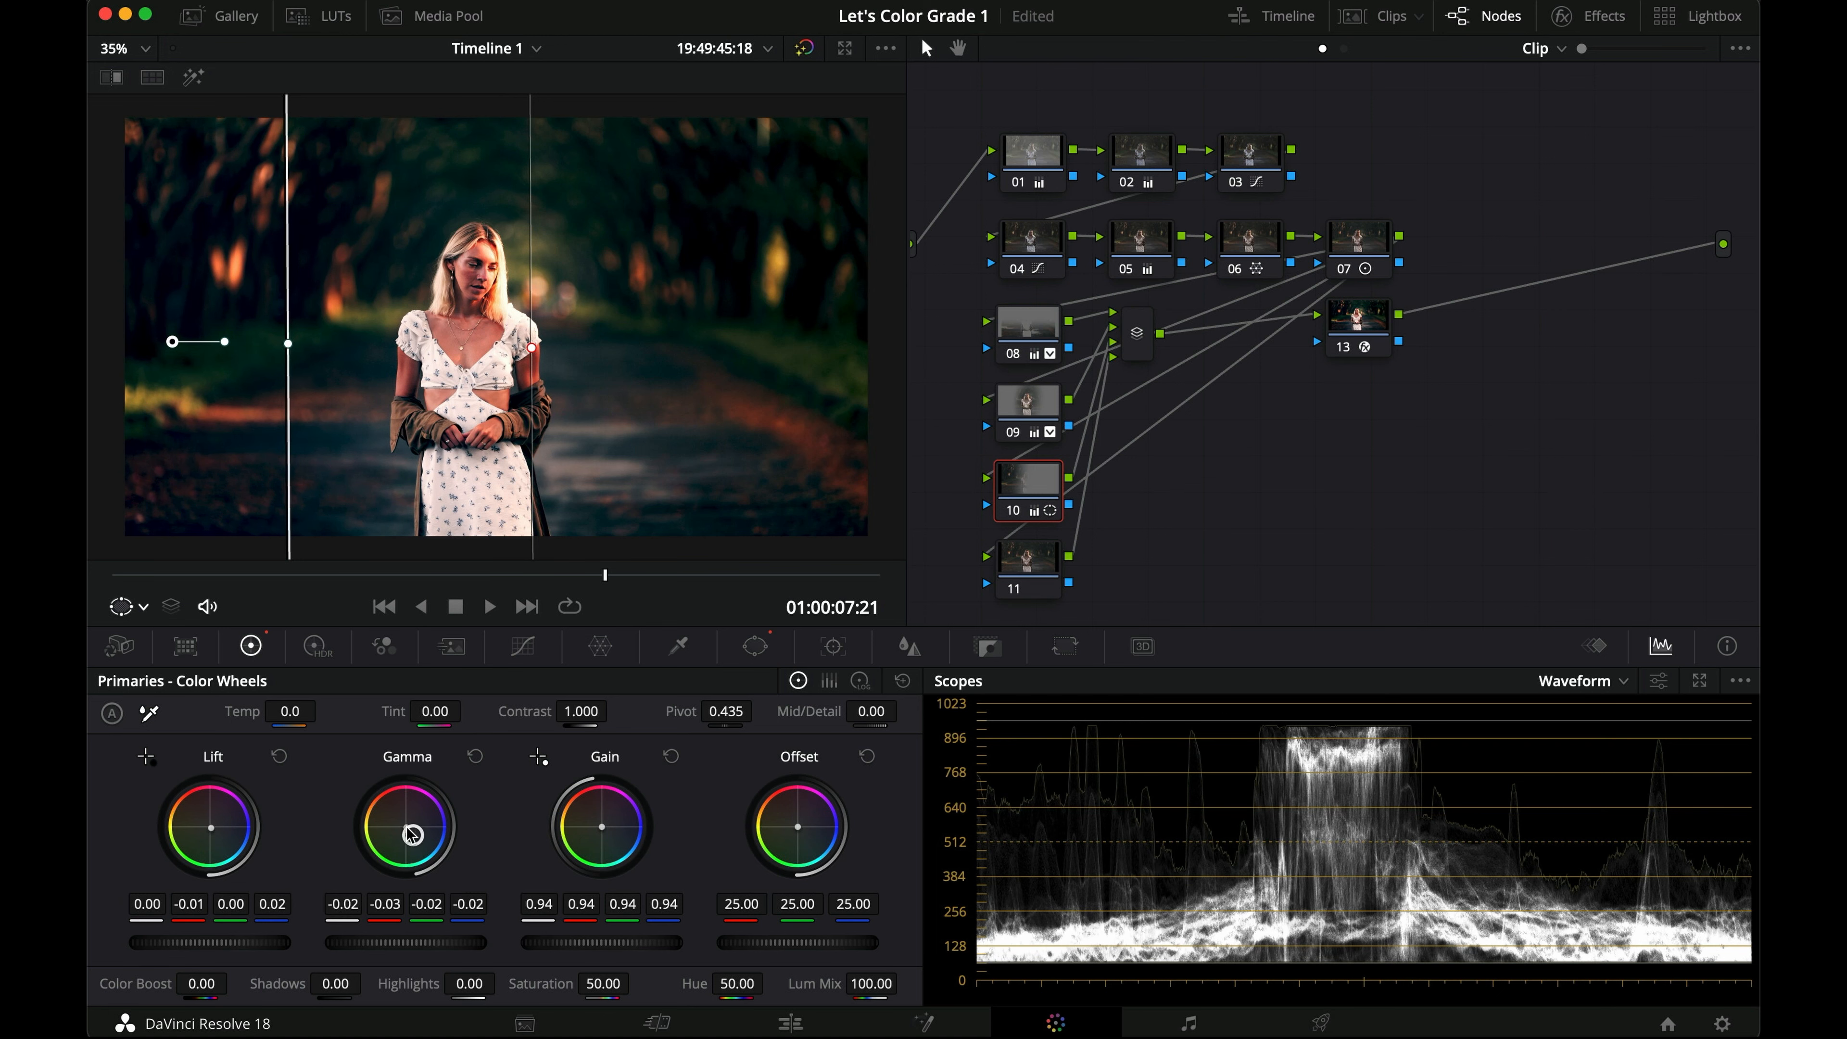
key(super+f)
key(super+d)
key(super+d)
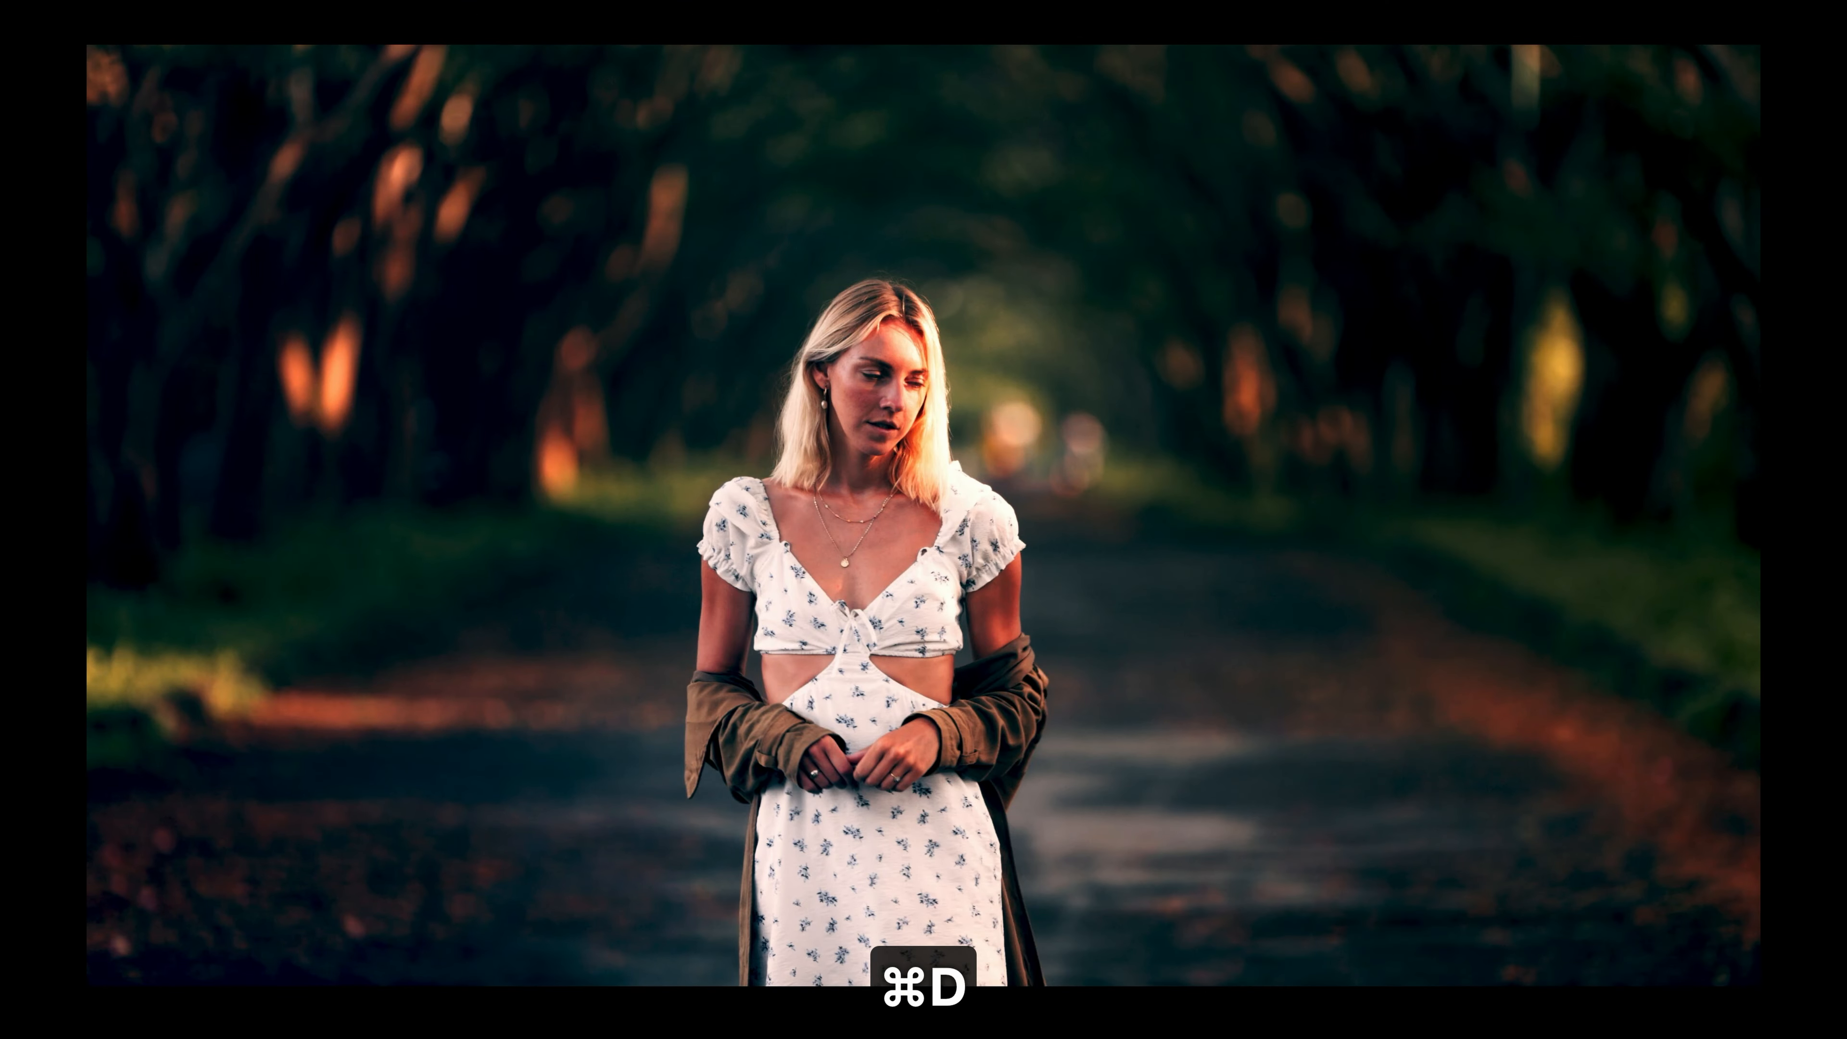
key(super+d)
key(super+d)
key(super+f)
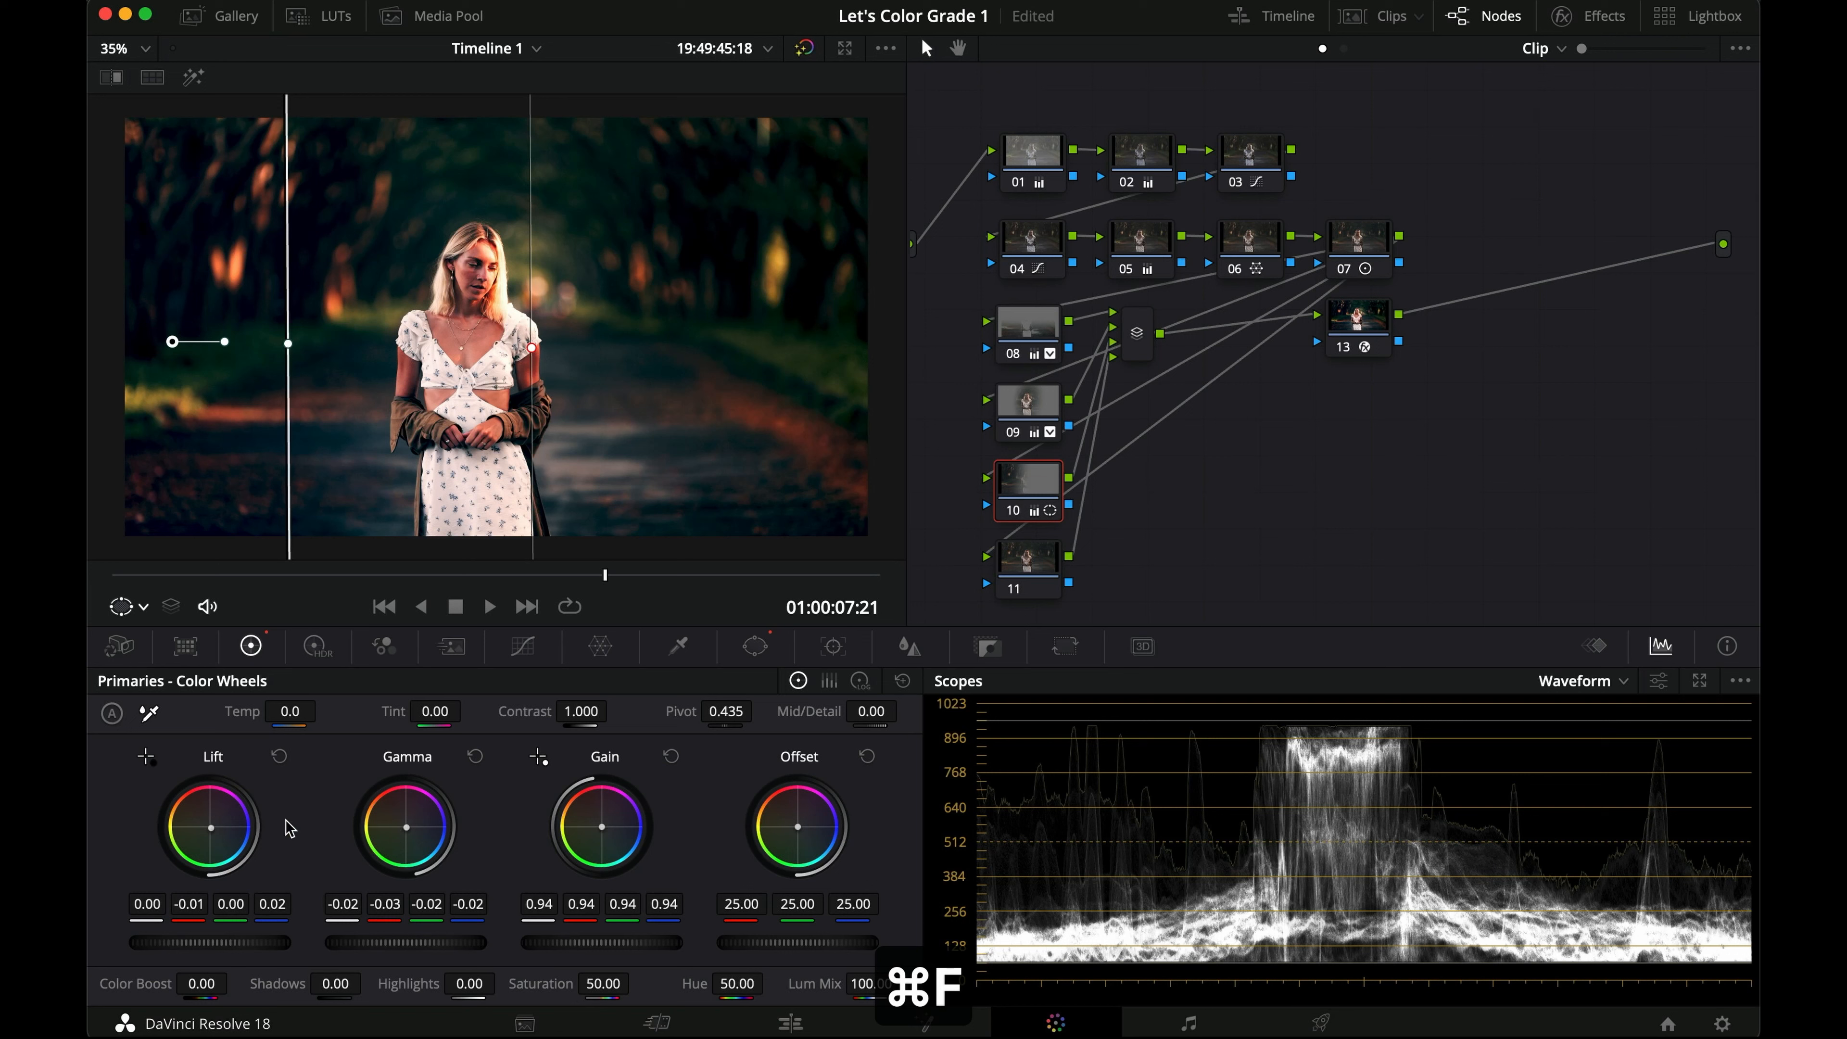
Step: Reset the lift and gamma color balance on node 10 and tint the lift slightly blue, with red -0.01 and blue 0.01
double_click(212, 833)
double_click(408, 831)
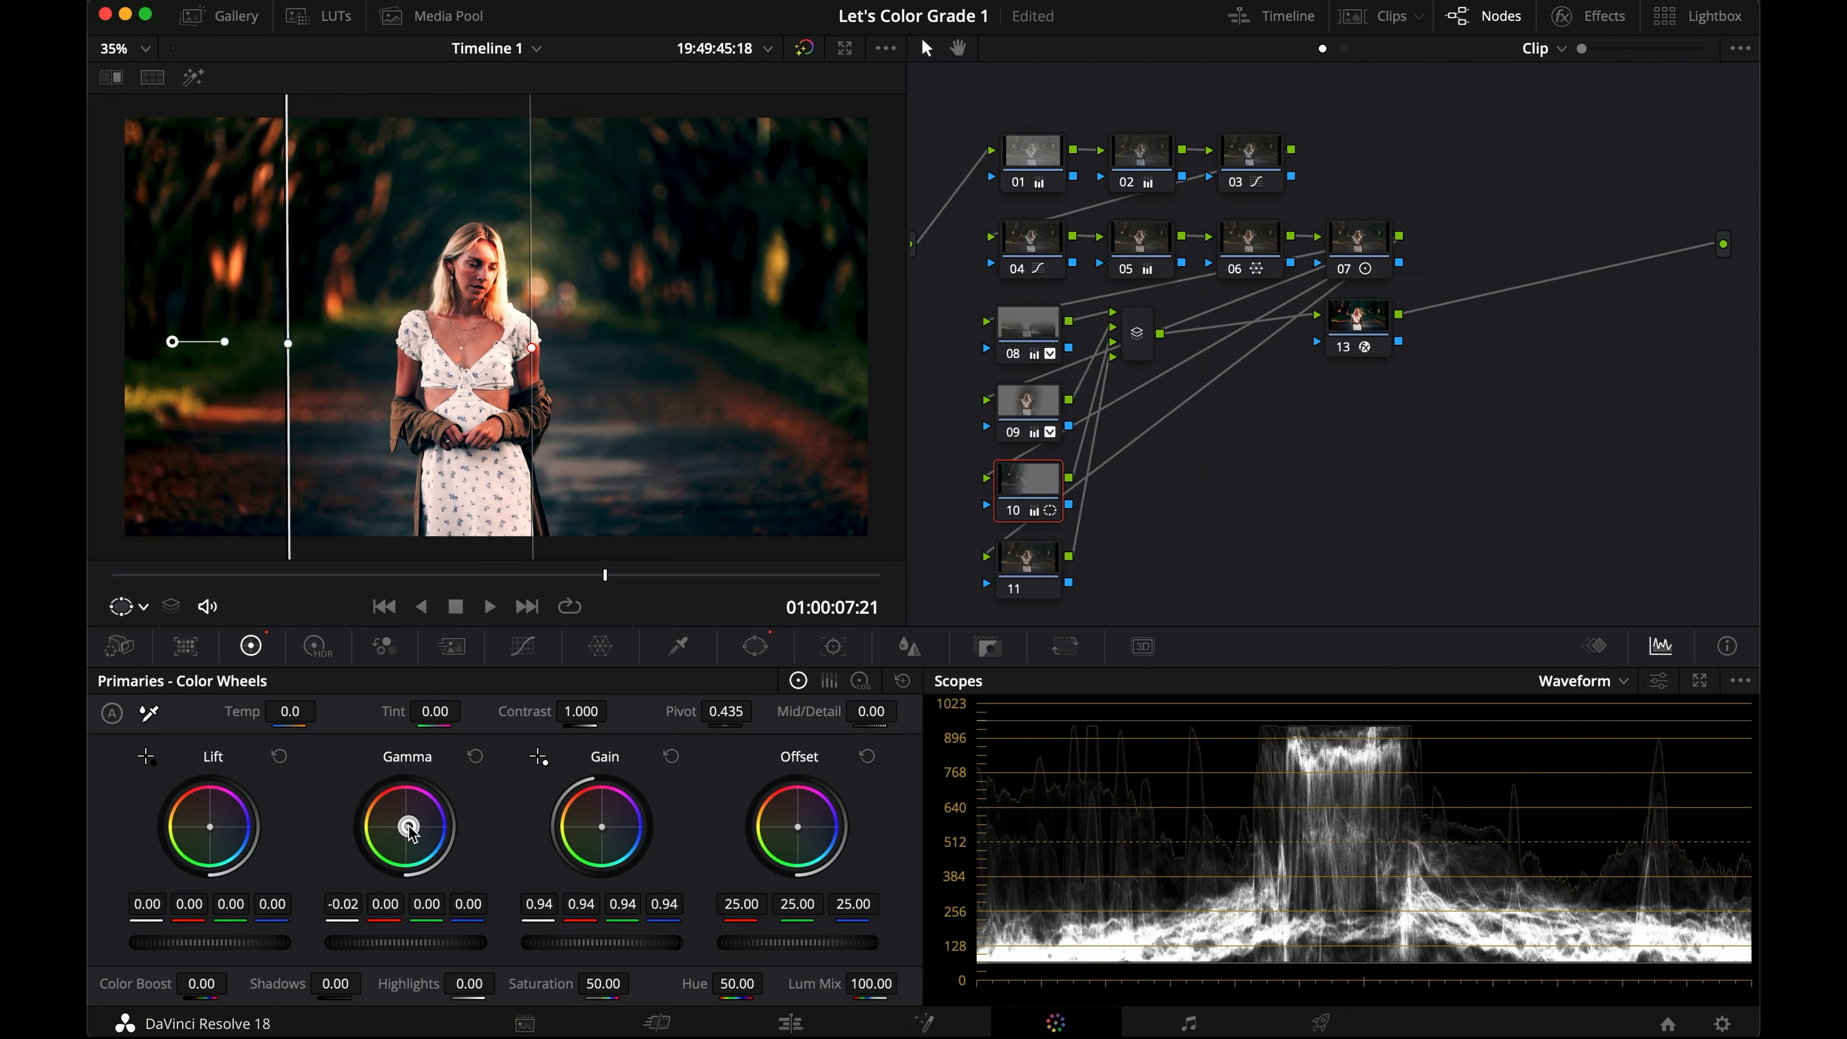
drag(210, 830, 211, 828)
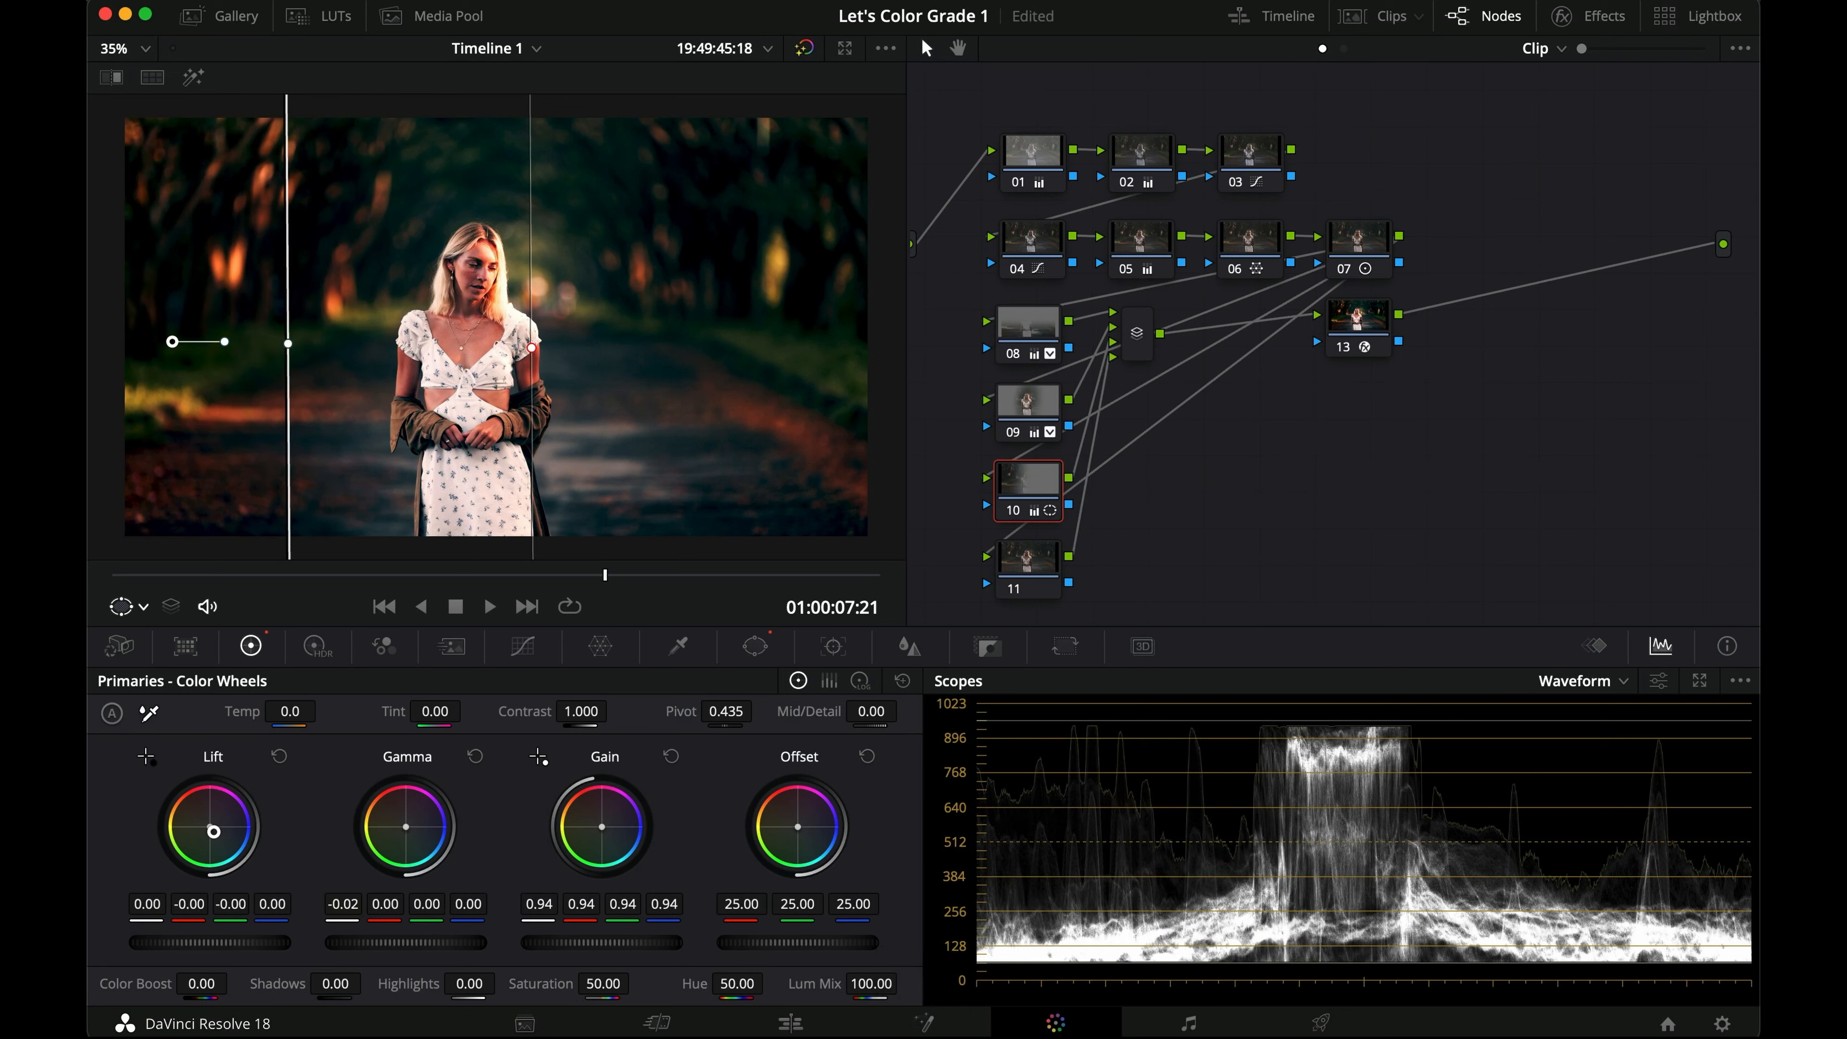
Step: Compare the picture with node 10 off and on, and nudge its window slightly closer to the woman
key(super+d)
key(super+d)
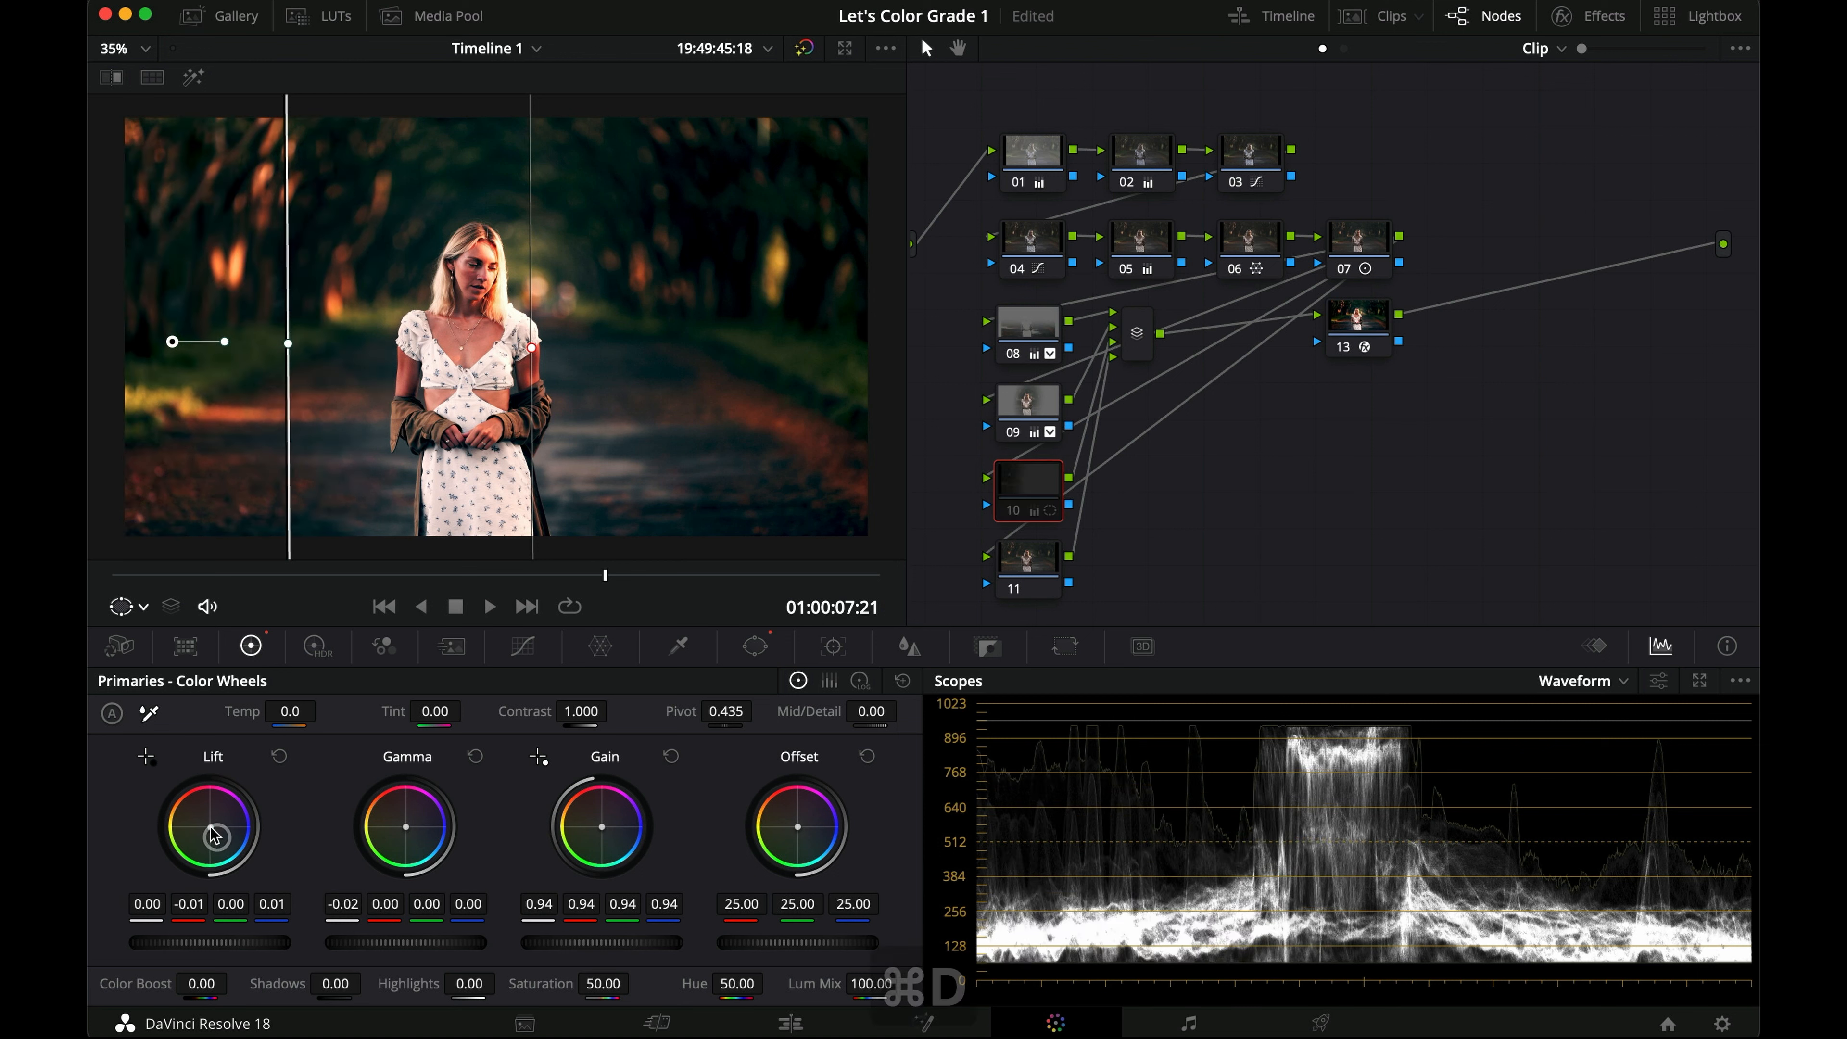
key(super+d)
key(super+d)
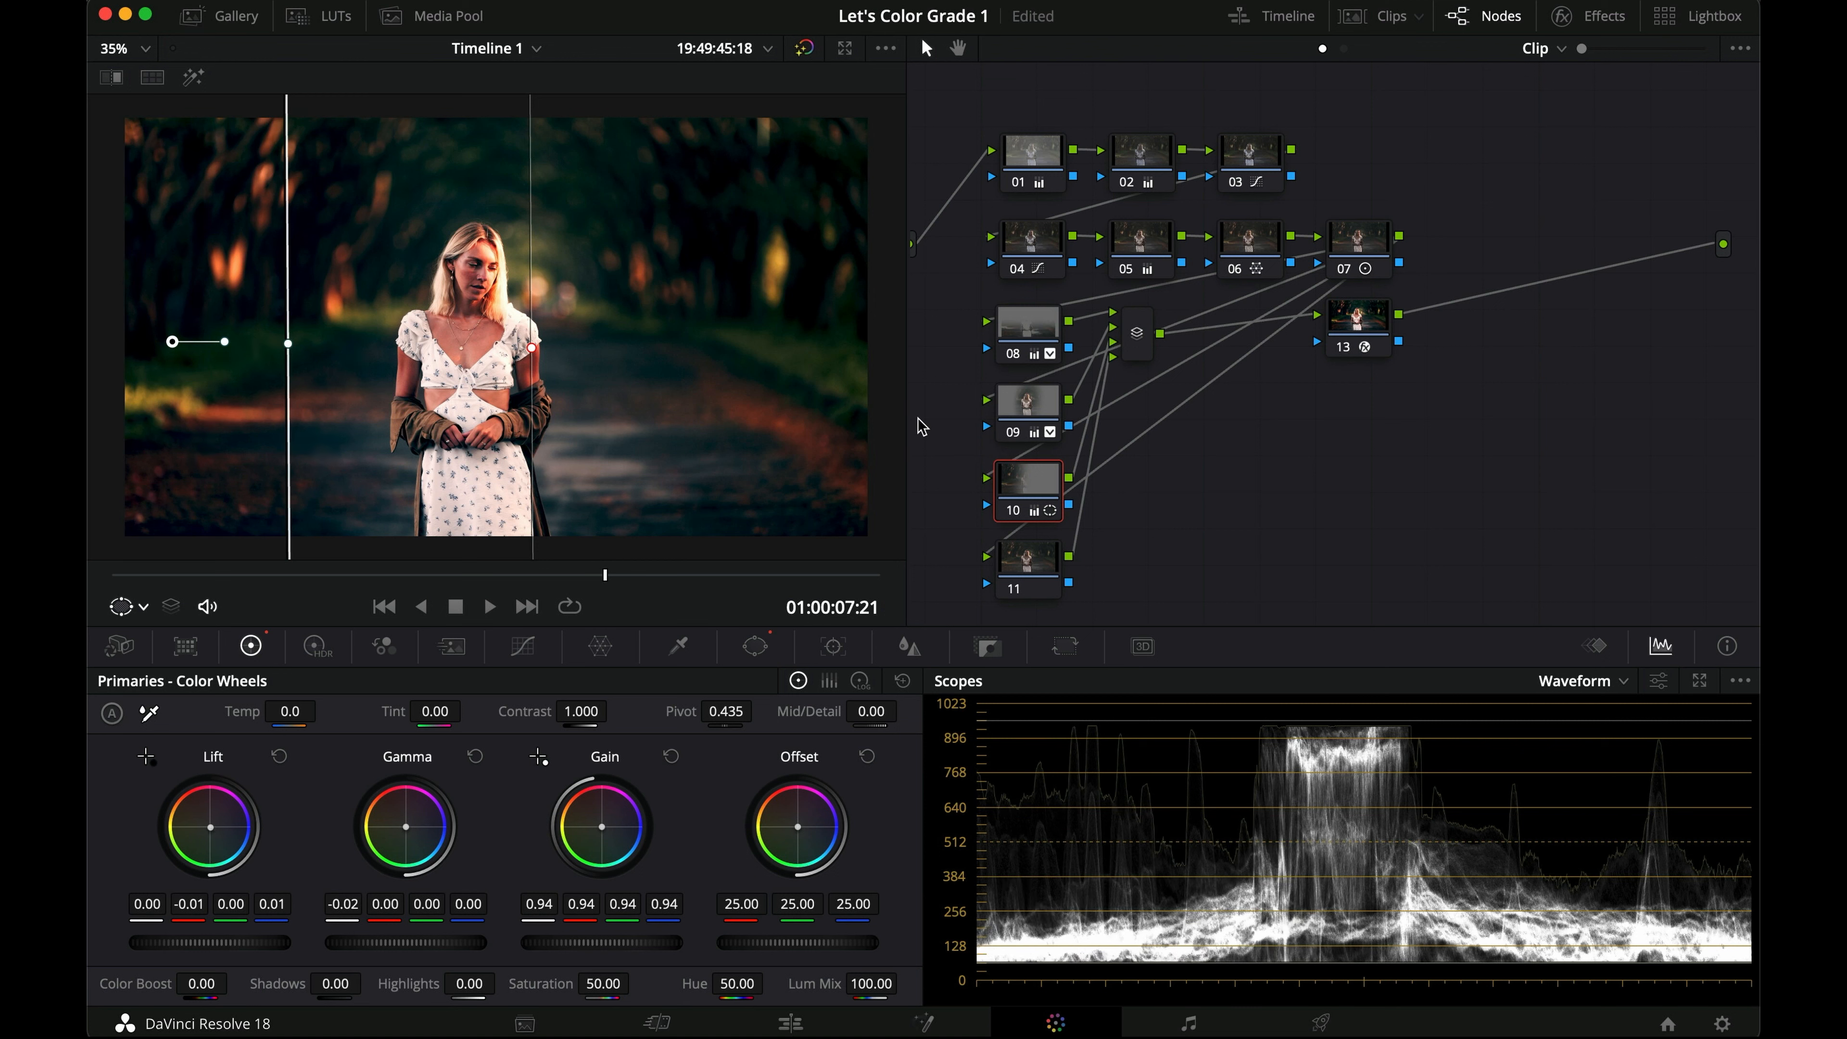
key(super+d)
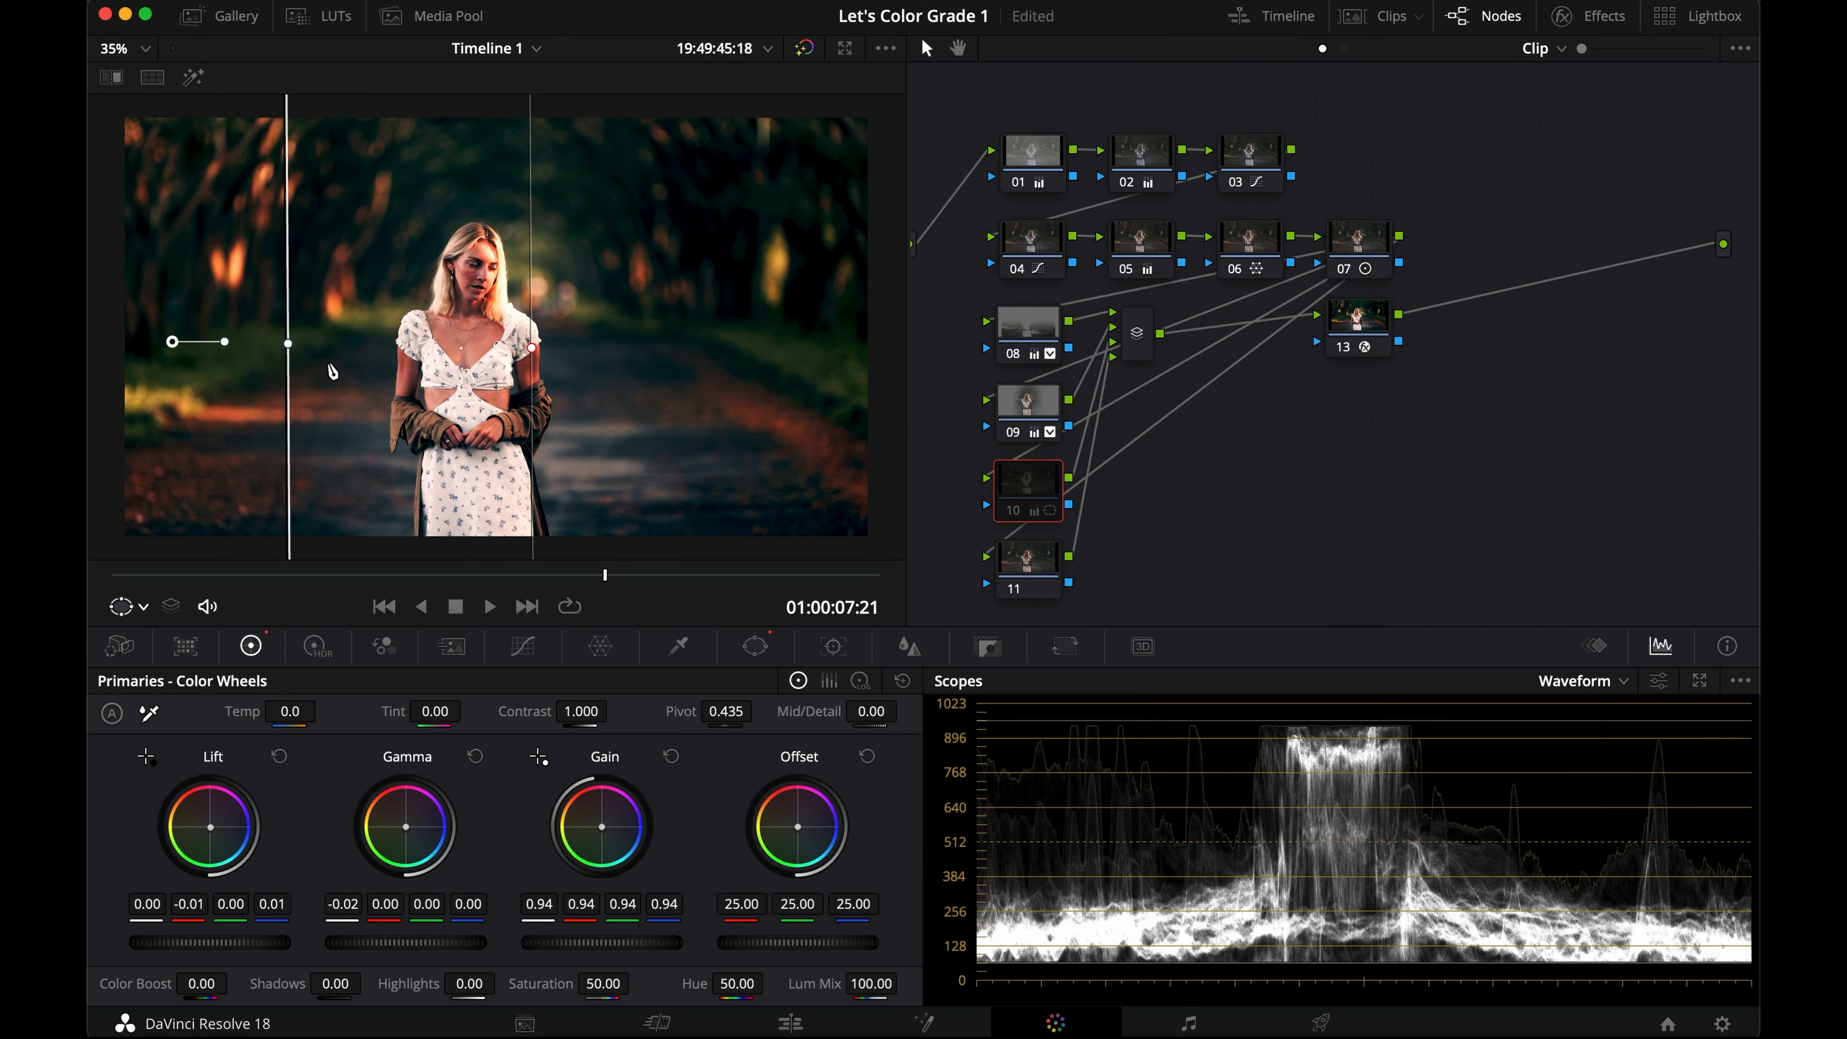
key(super+d)
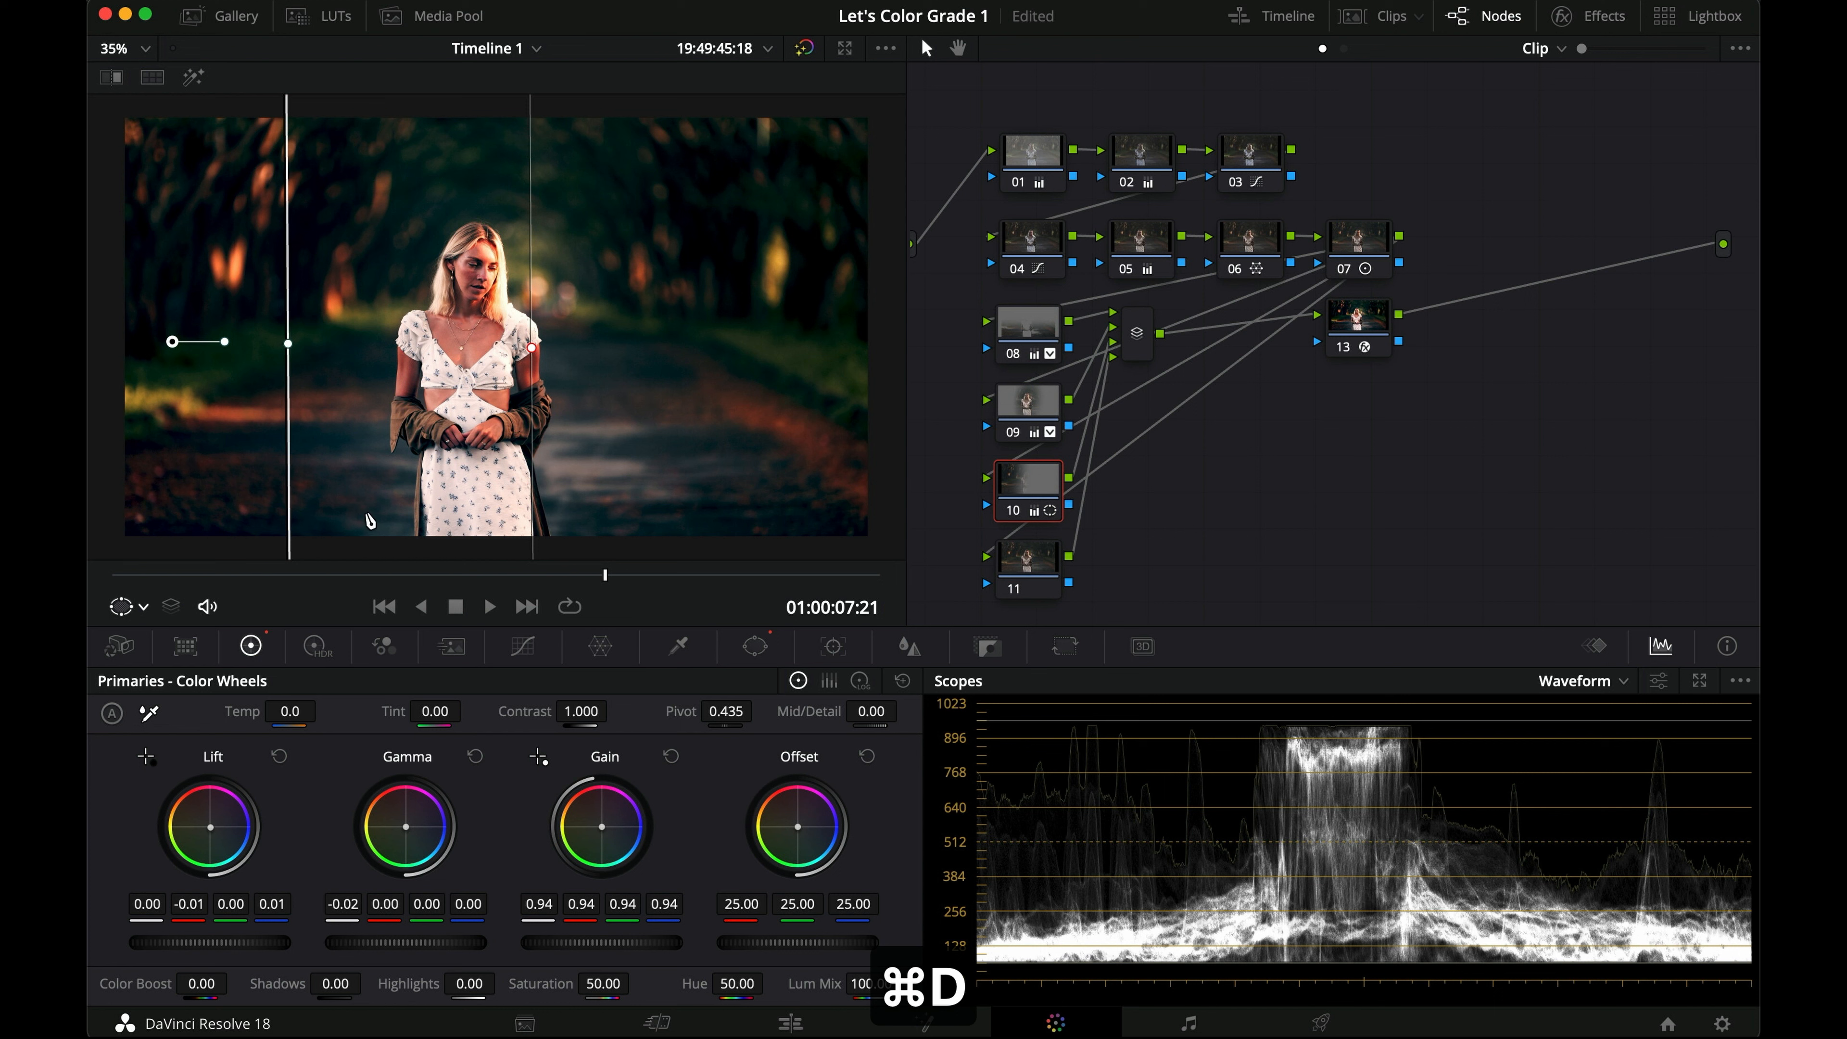
drag(293, 350, 304, 355)
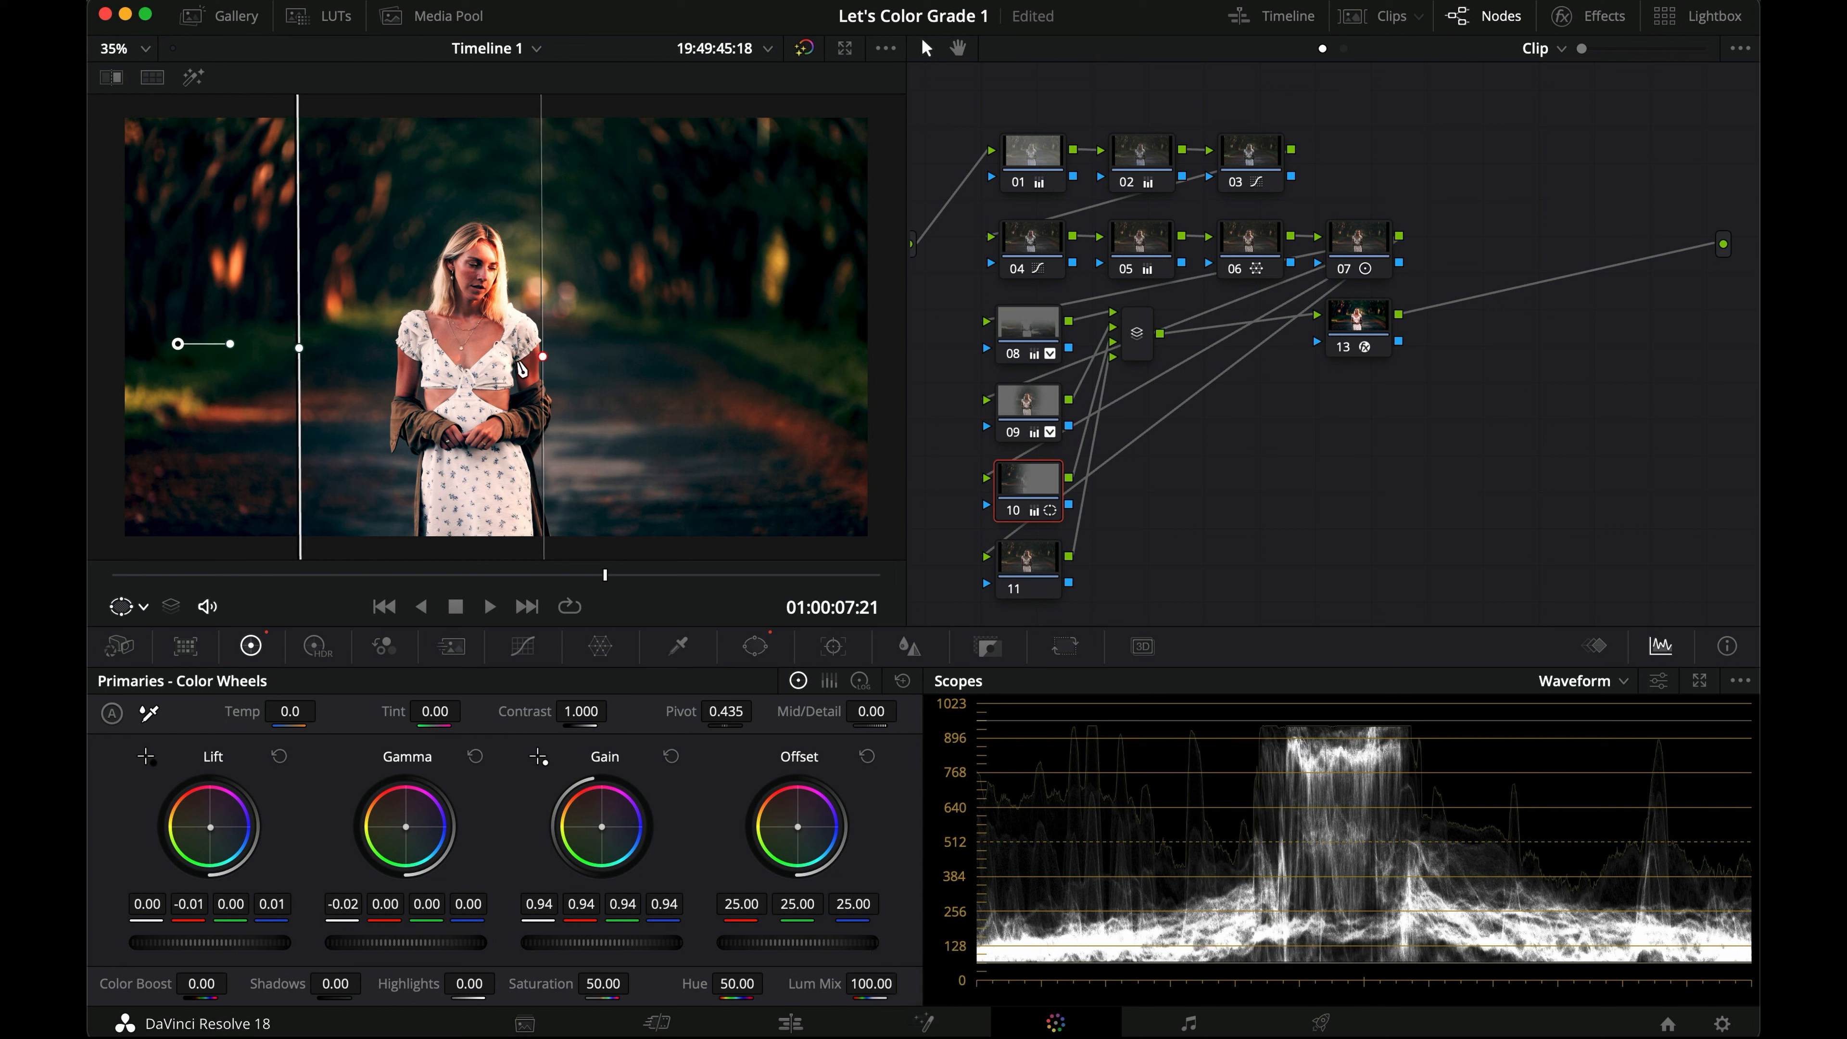
Step: Add a rectangular window to node 11, rotate it to -89.25, and stretch it past the upper and lower frame edges
click(1039, 577)
click(756, 646)
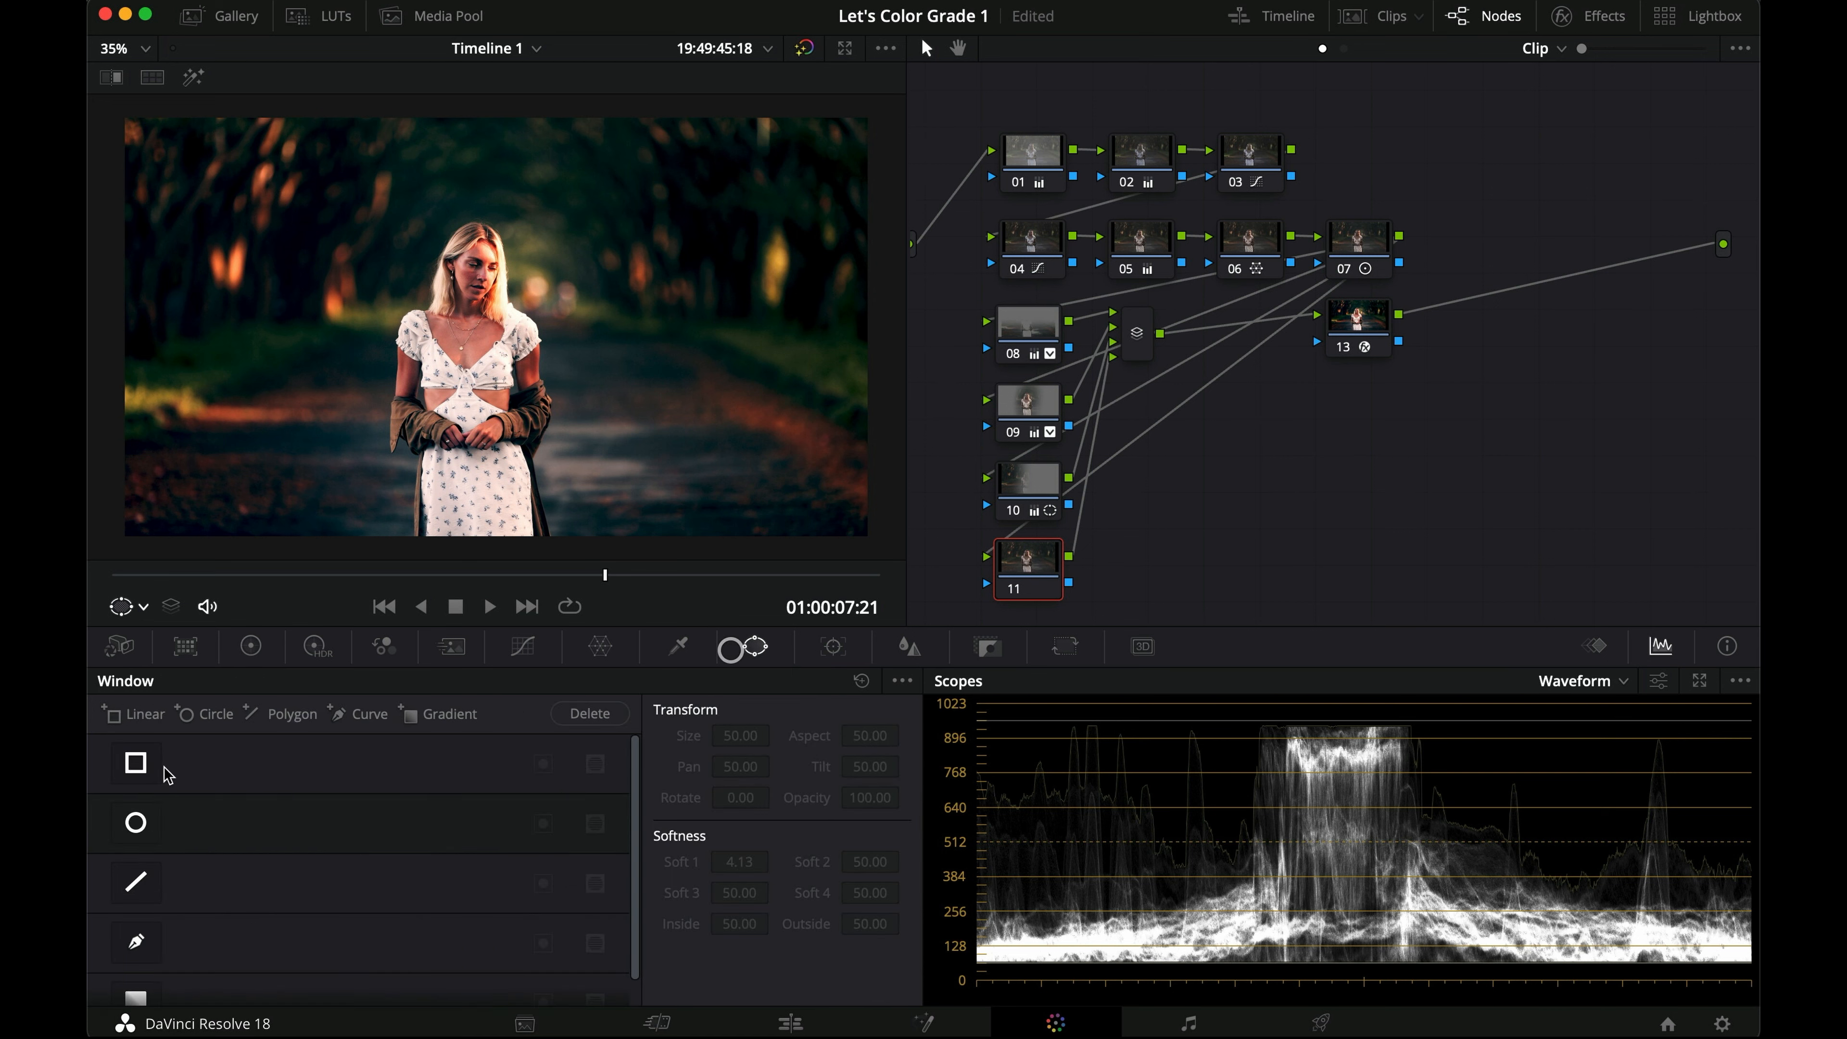
click(159, 768)
drag(496, 277, 412, 326)
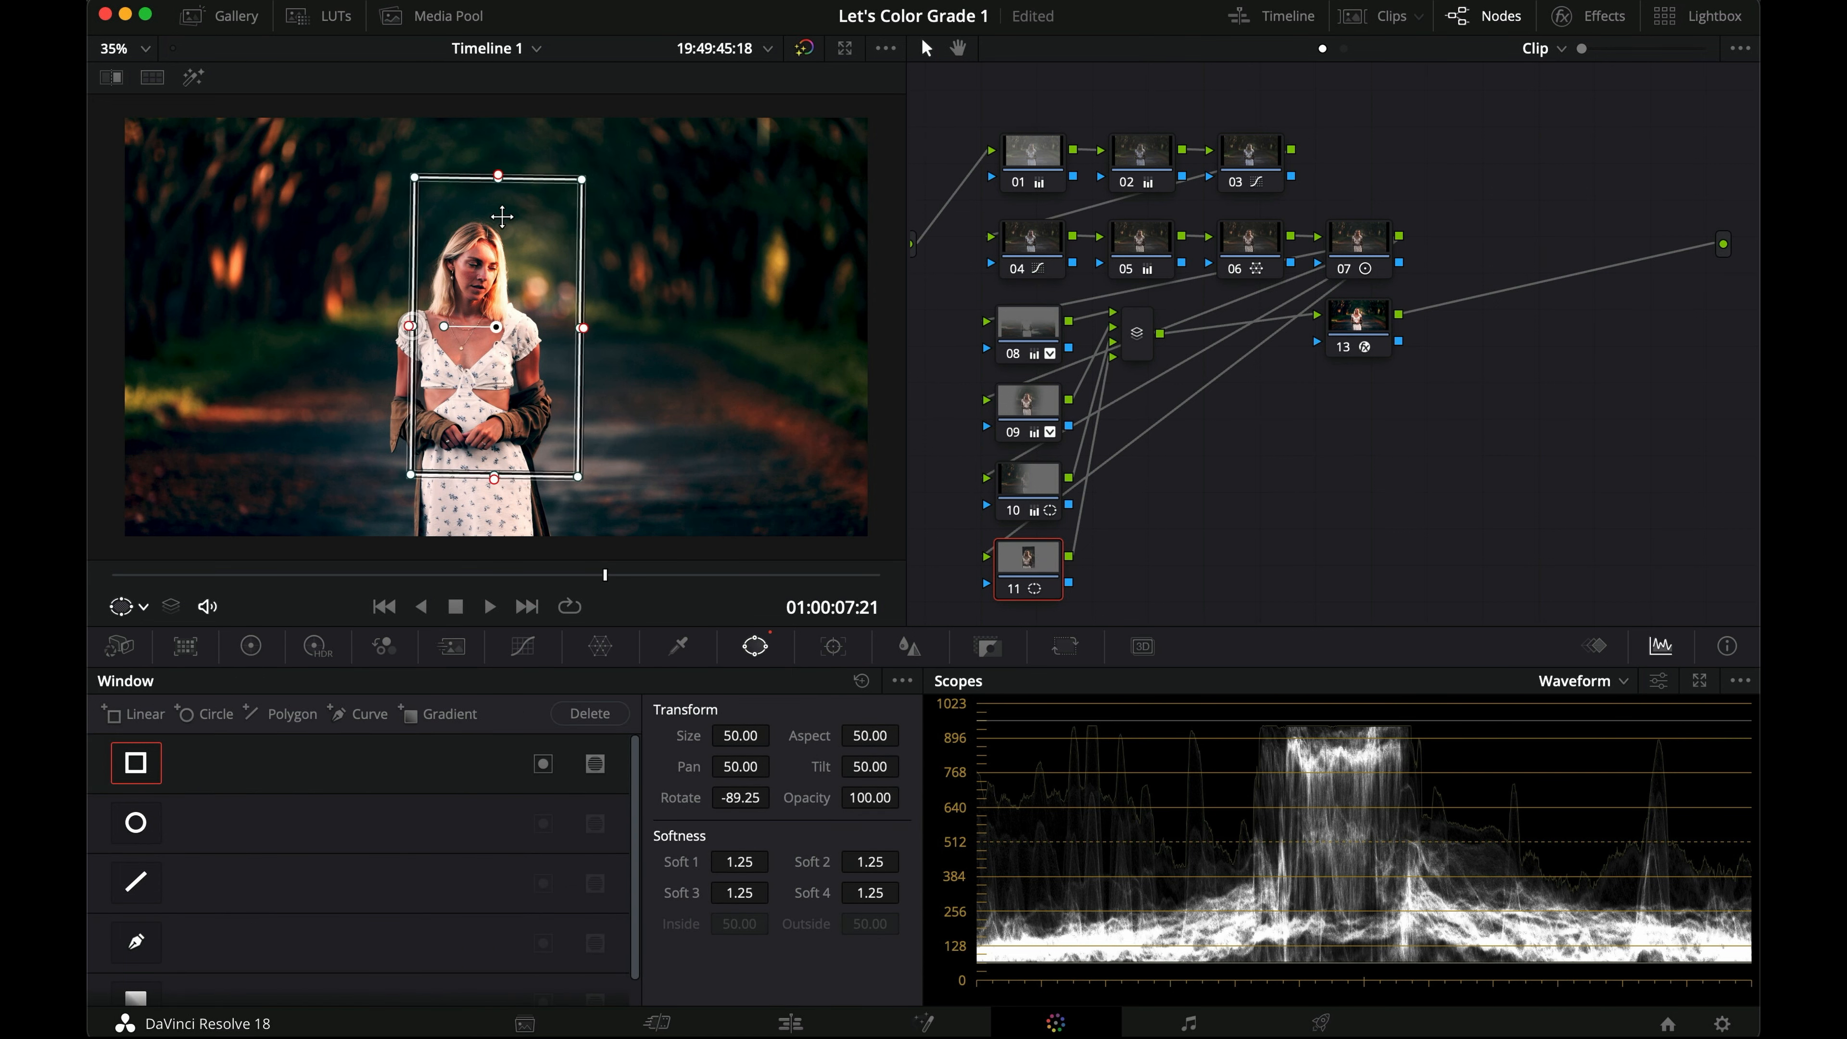
drag(500, 185, 496, 104)
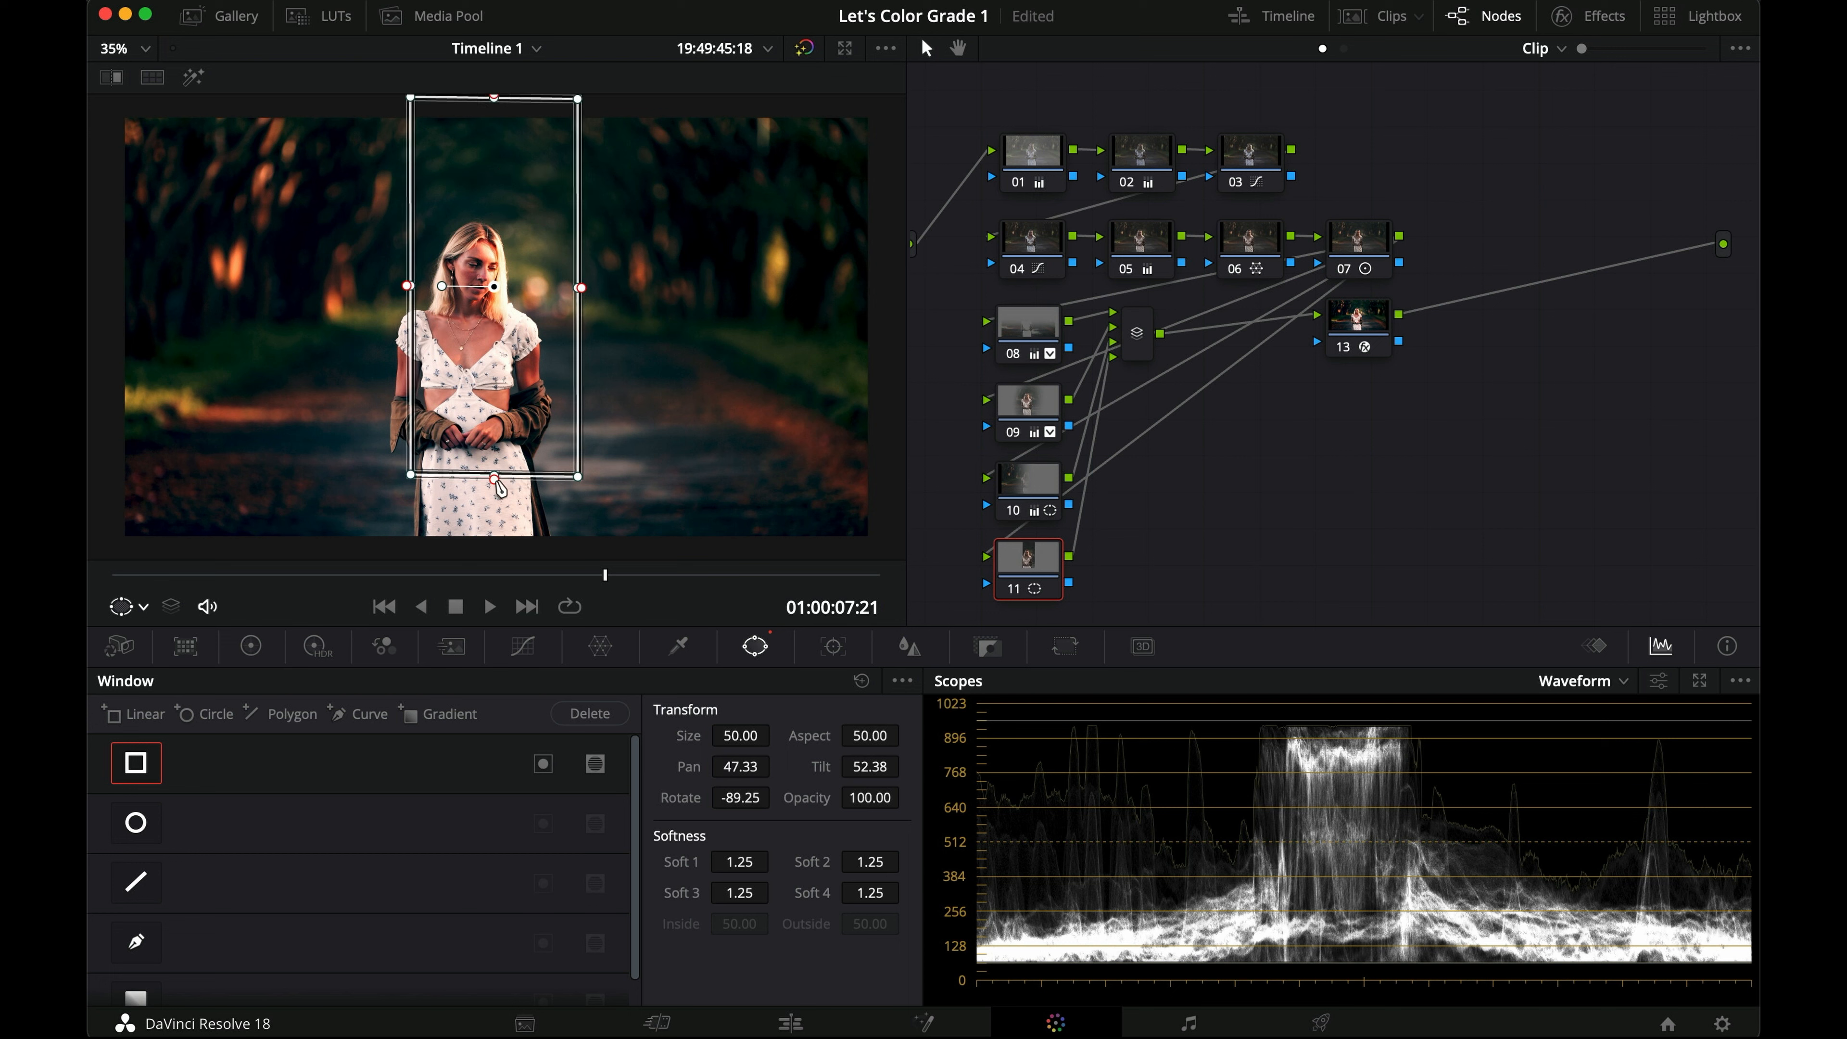
drag(499, 466, 498, 570)
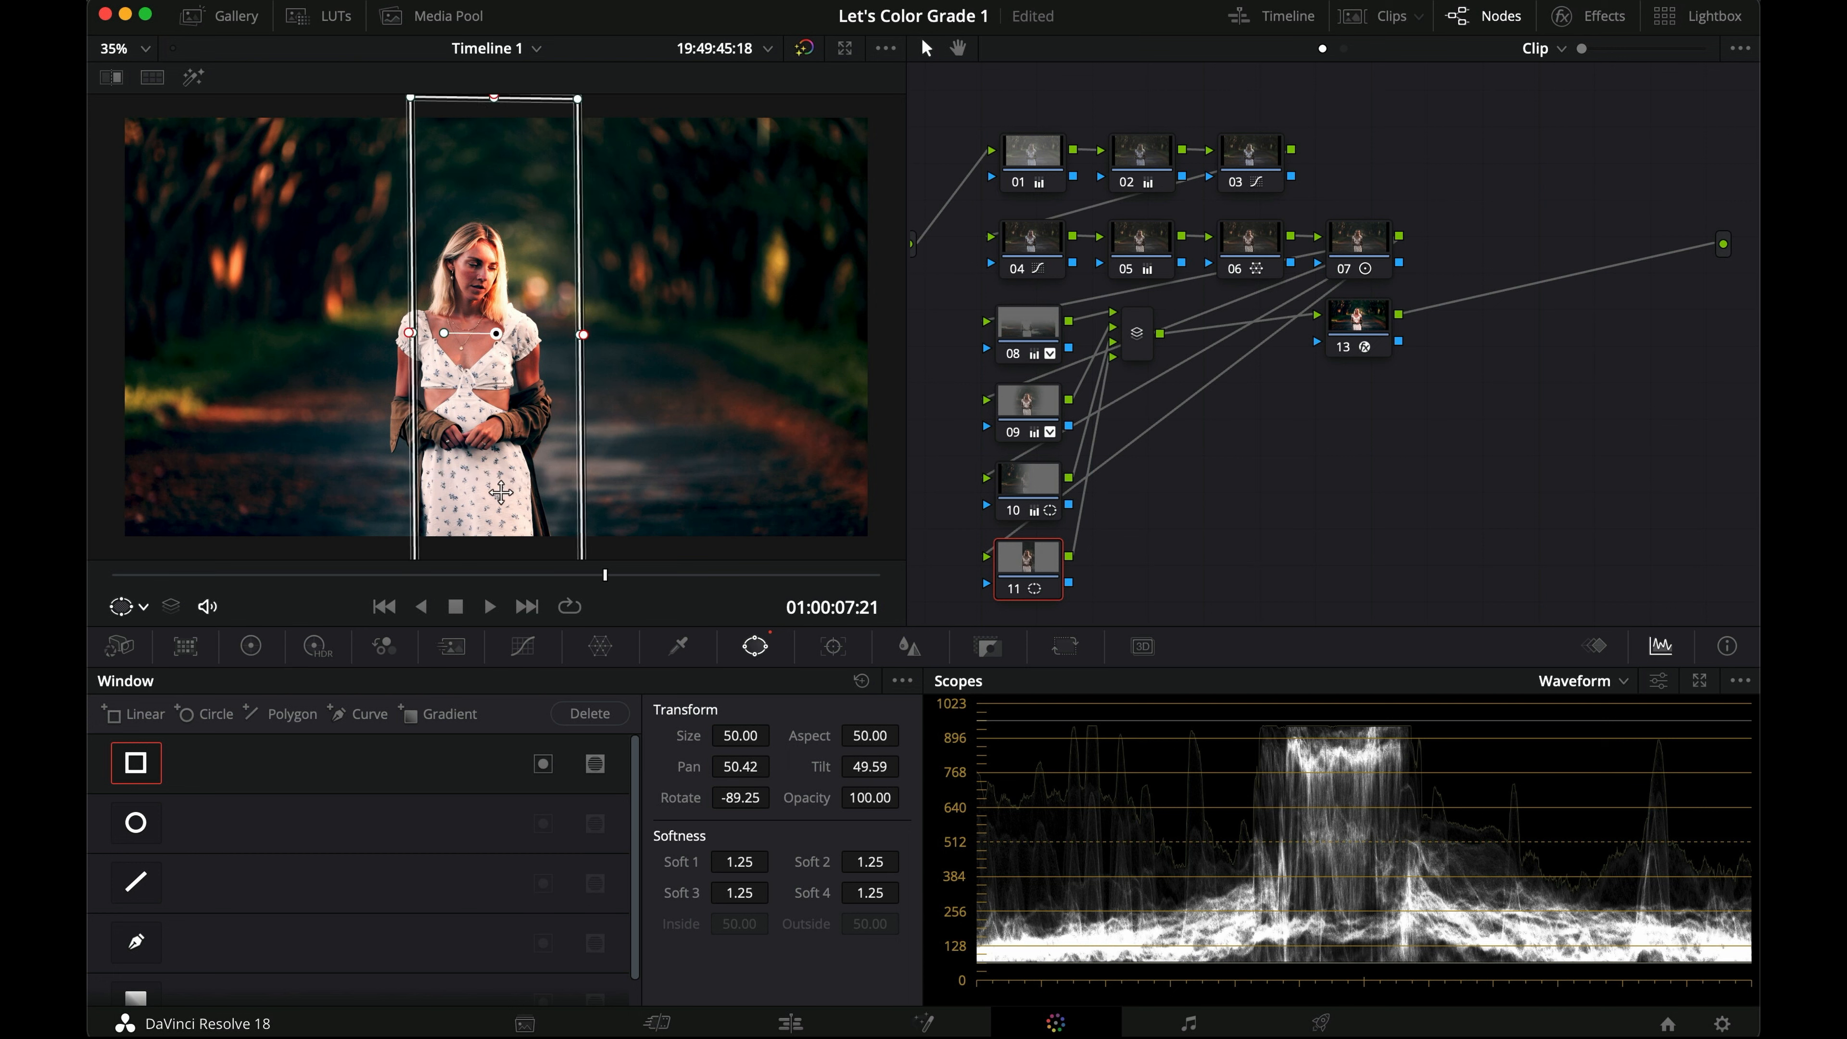
Step: Move node 11's window to the right side of the image and raise Soft 2 to 100.00, checking the matte in highlight view
drag(507, 385, 820, 379)
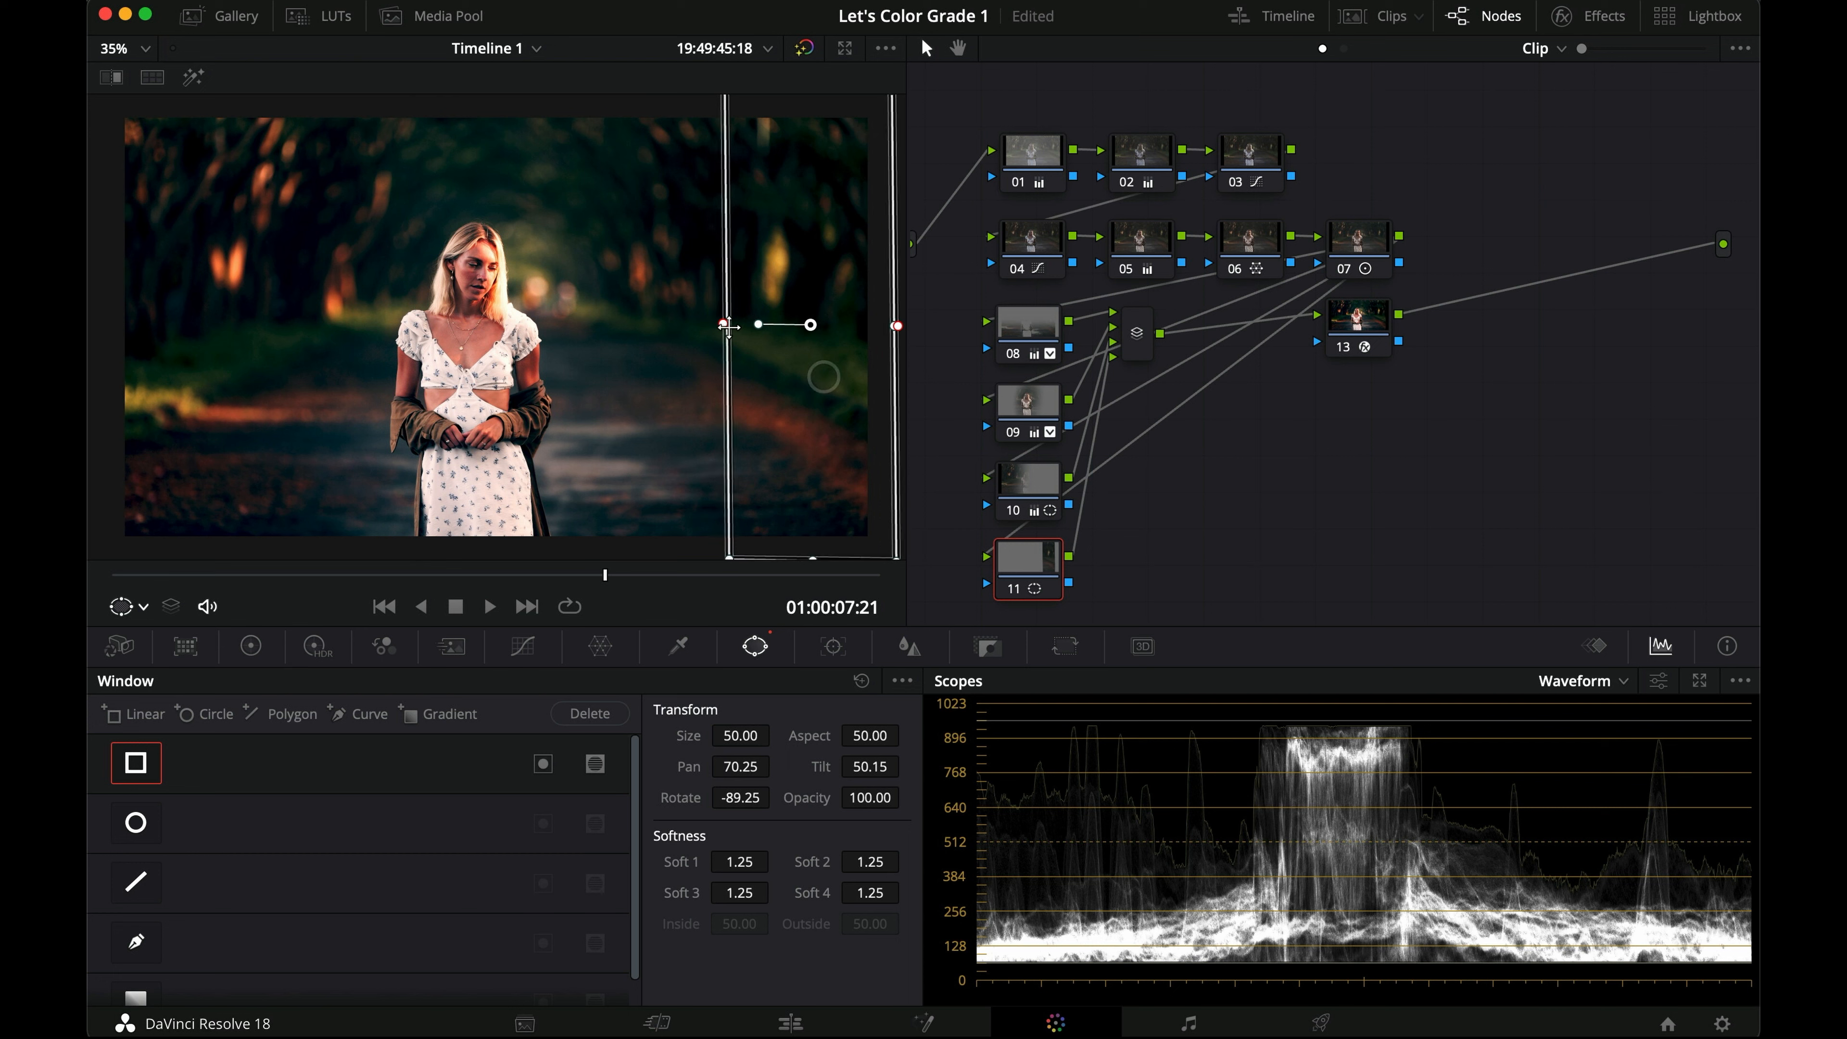
drag(729, 320, 725, 318)
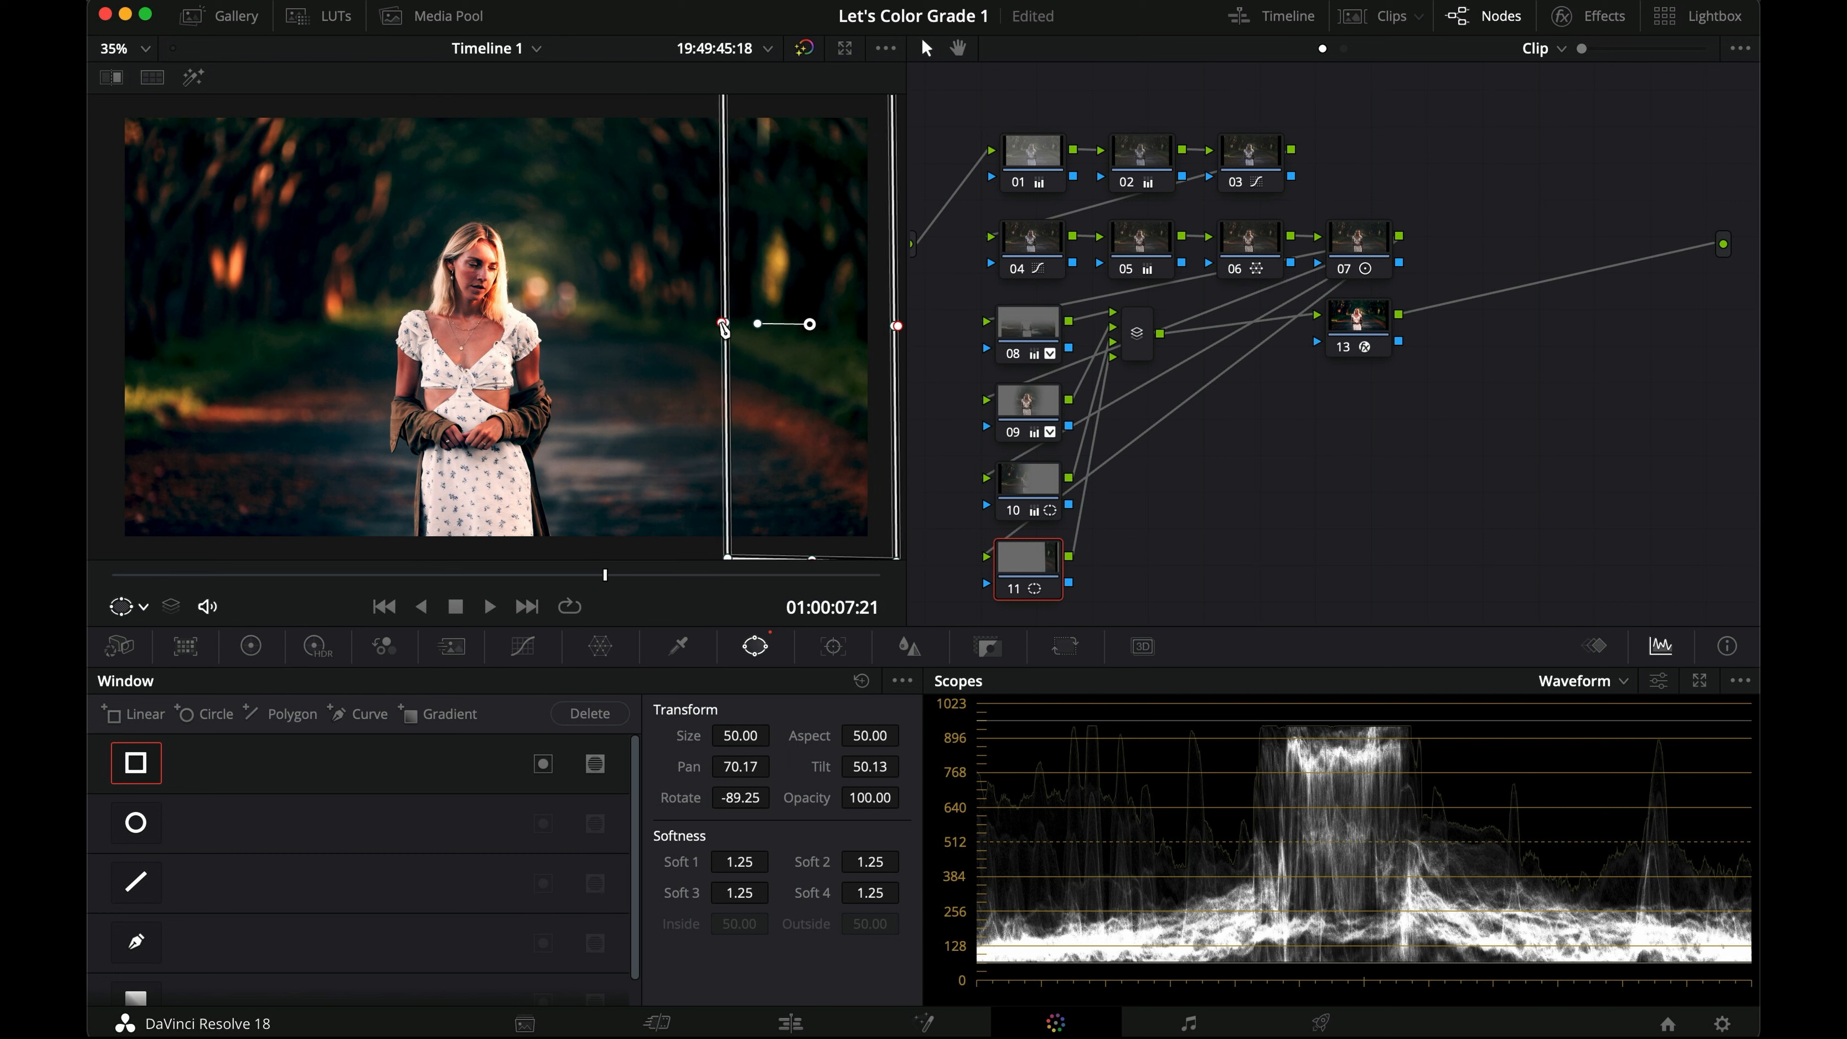
drag(725, 322, 315, 329)
key(shift+h)
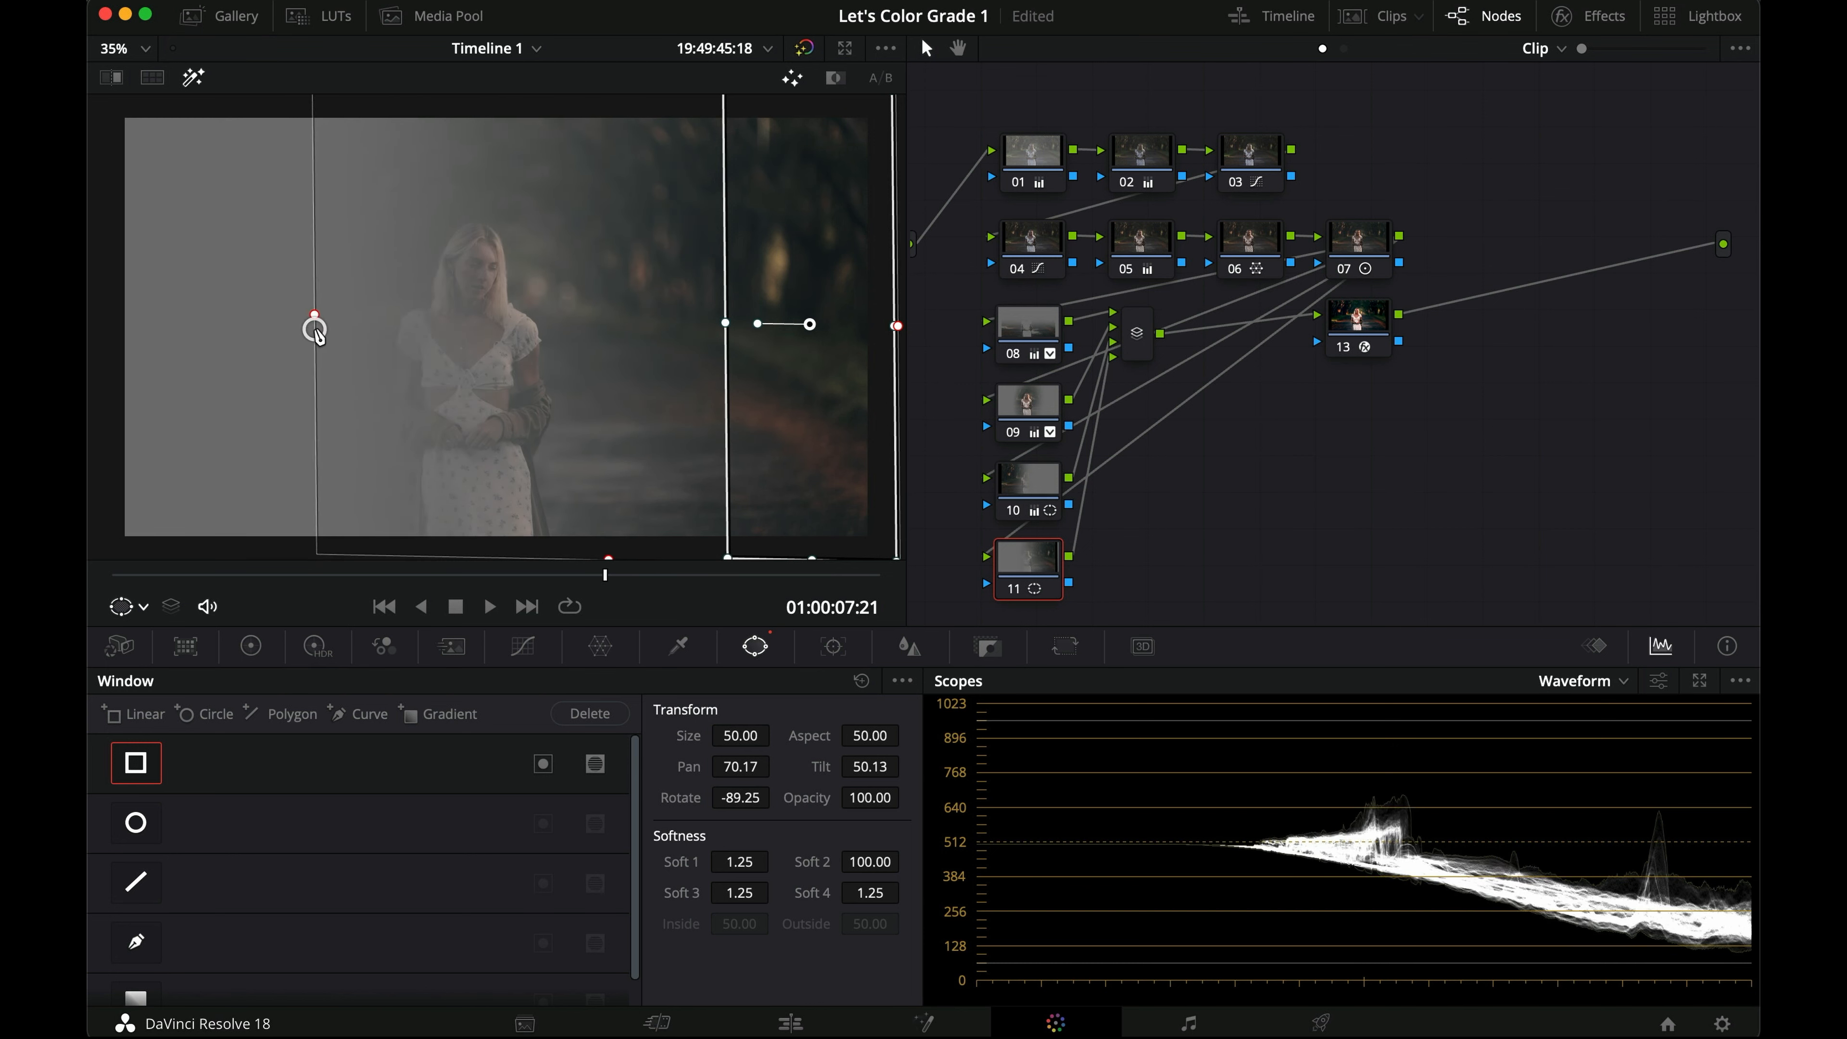
key(shift+h)
Step: Brighten the area inside node 11's window with lift -0.01, gamma 0.08 and gain 1.25
click(252, 647)
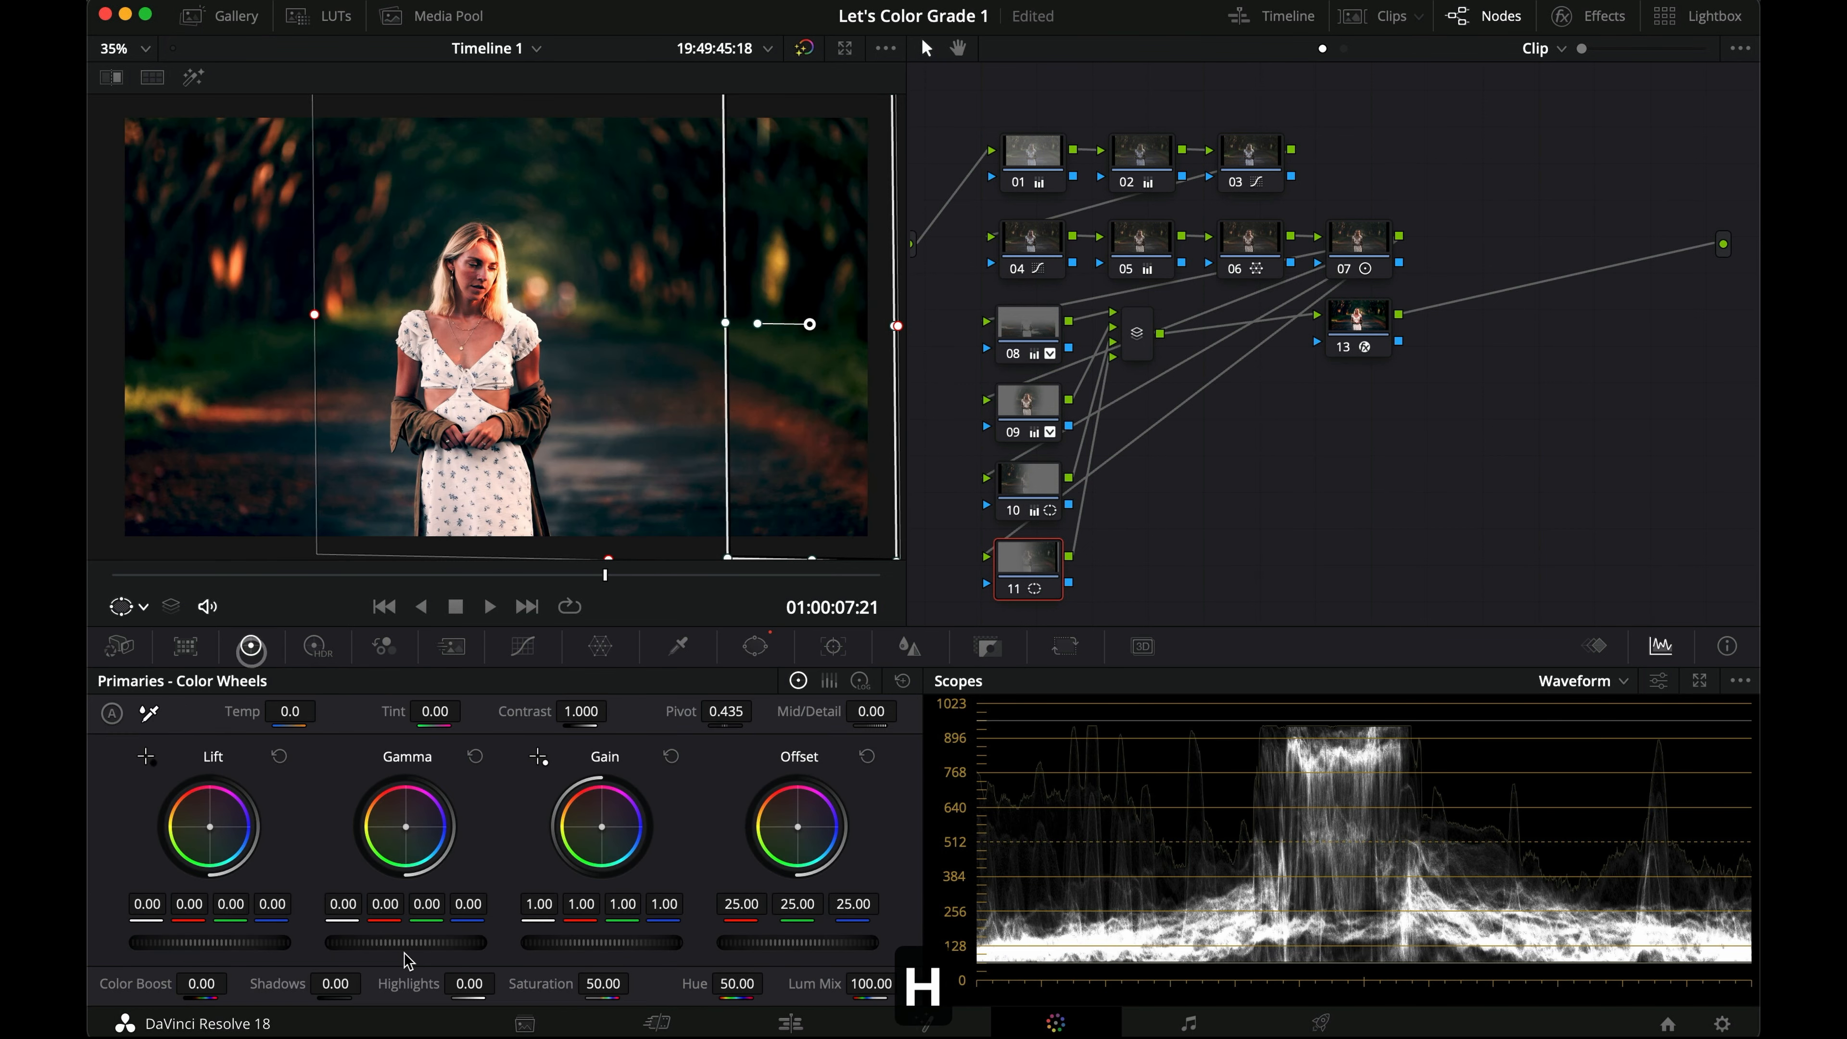
drag(410, 950, 429, 949)
drag(570, 938, 702, 932)
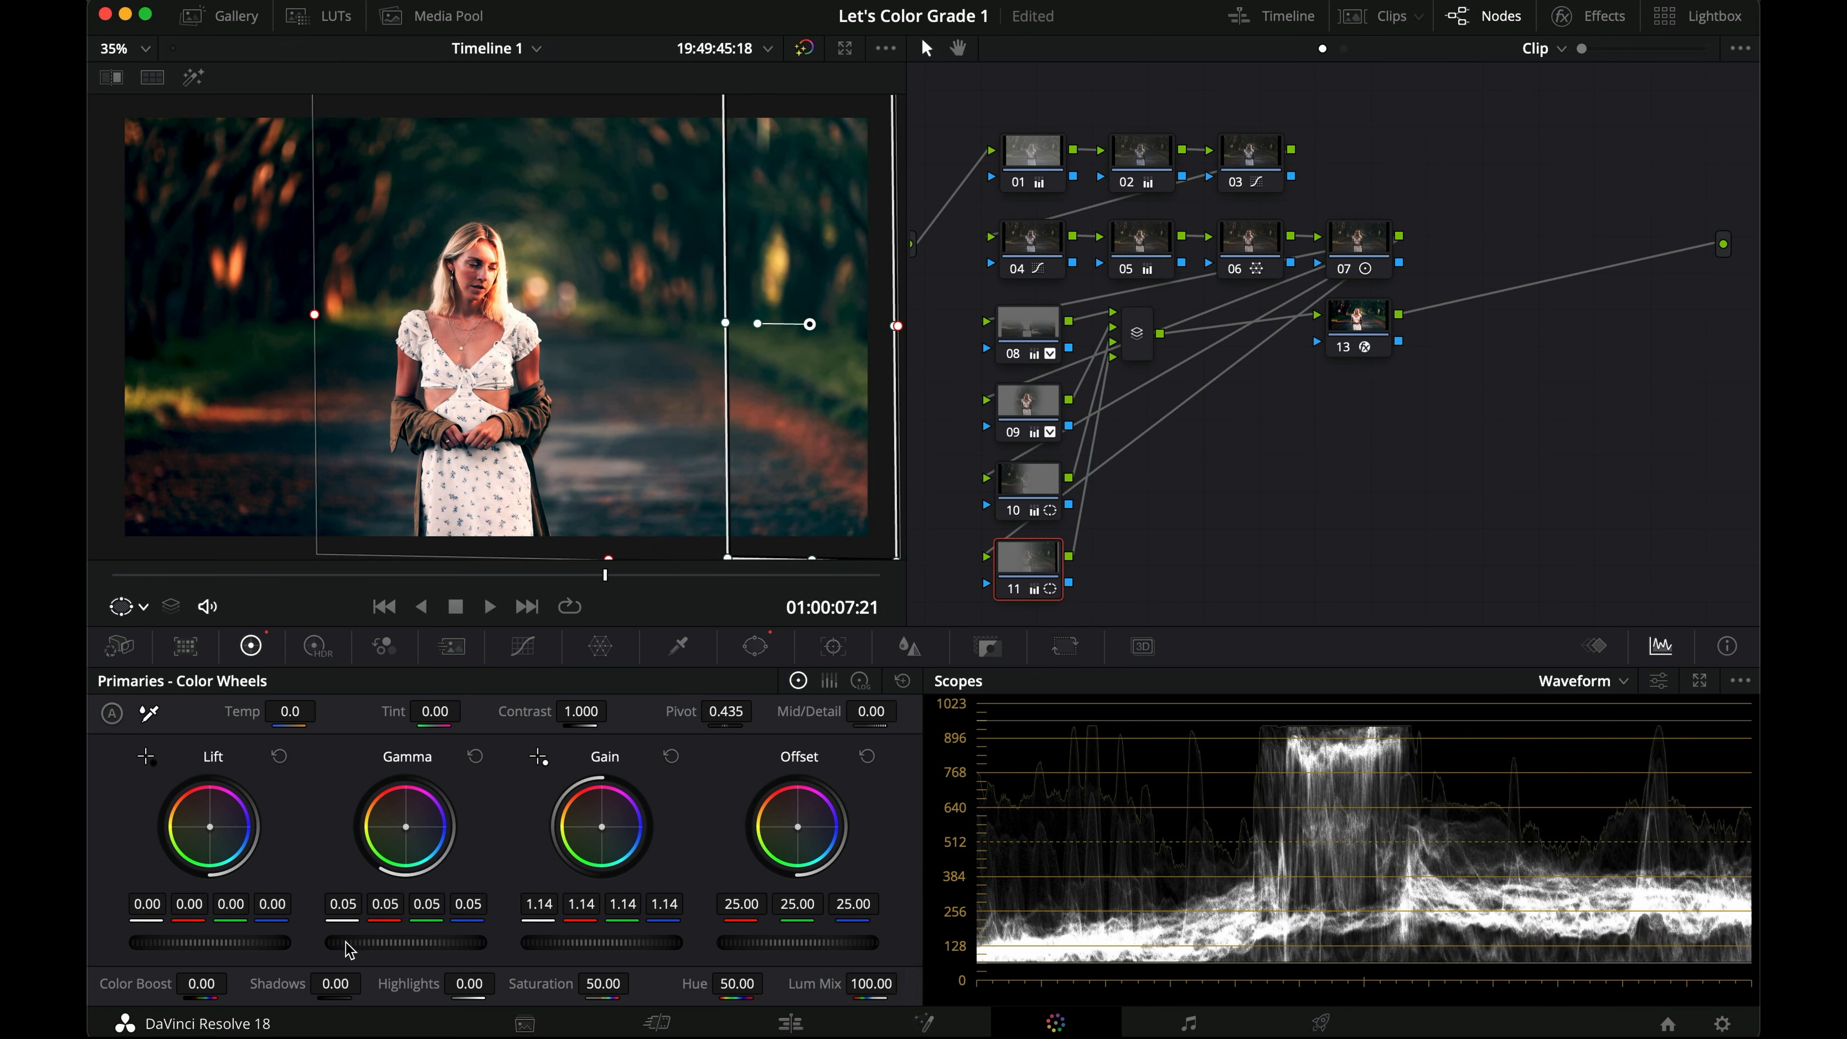
drag(251, 944, 219, 942)
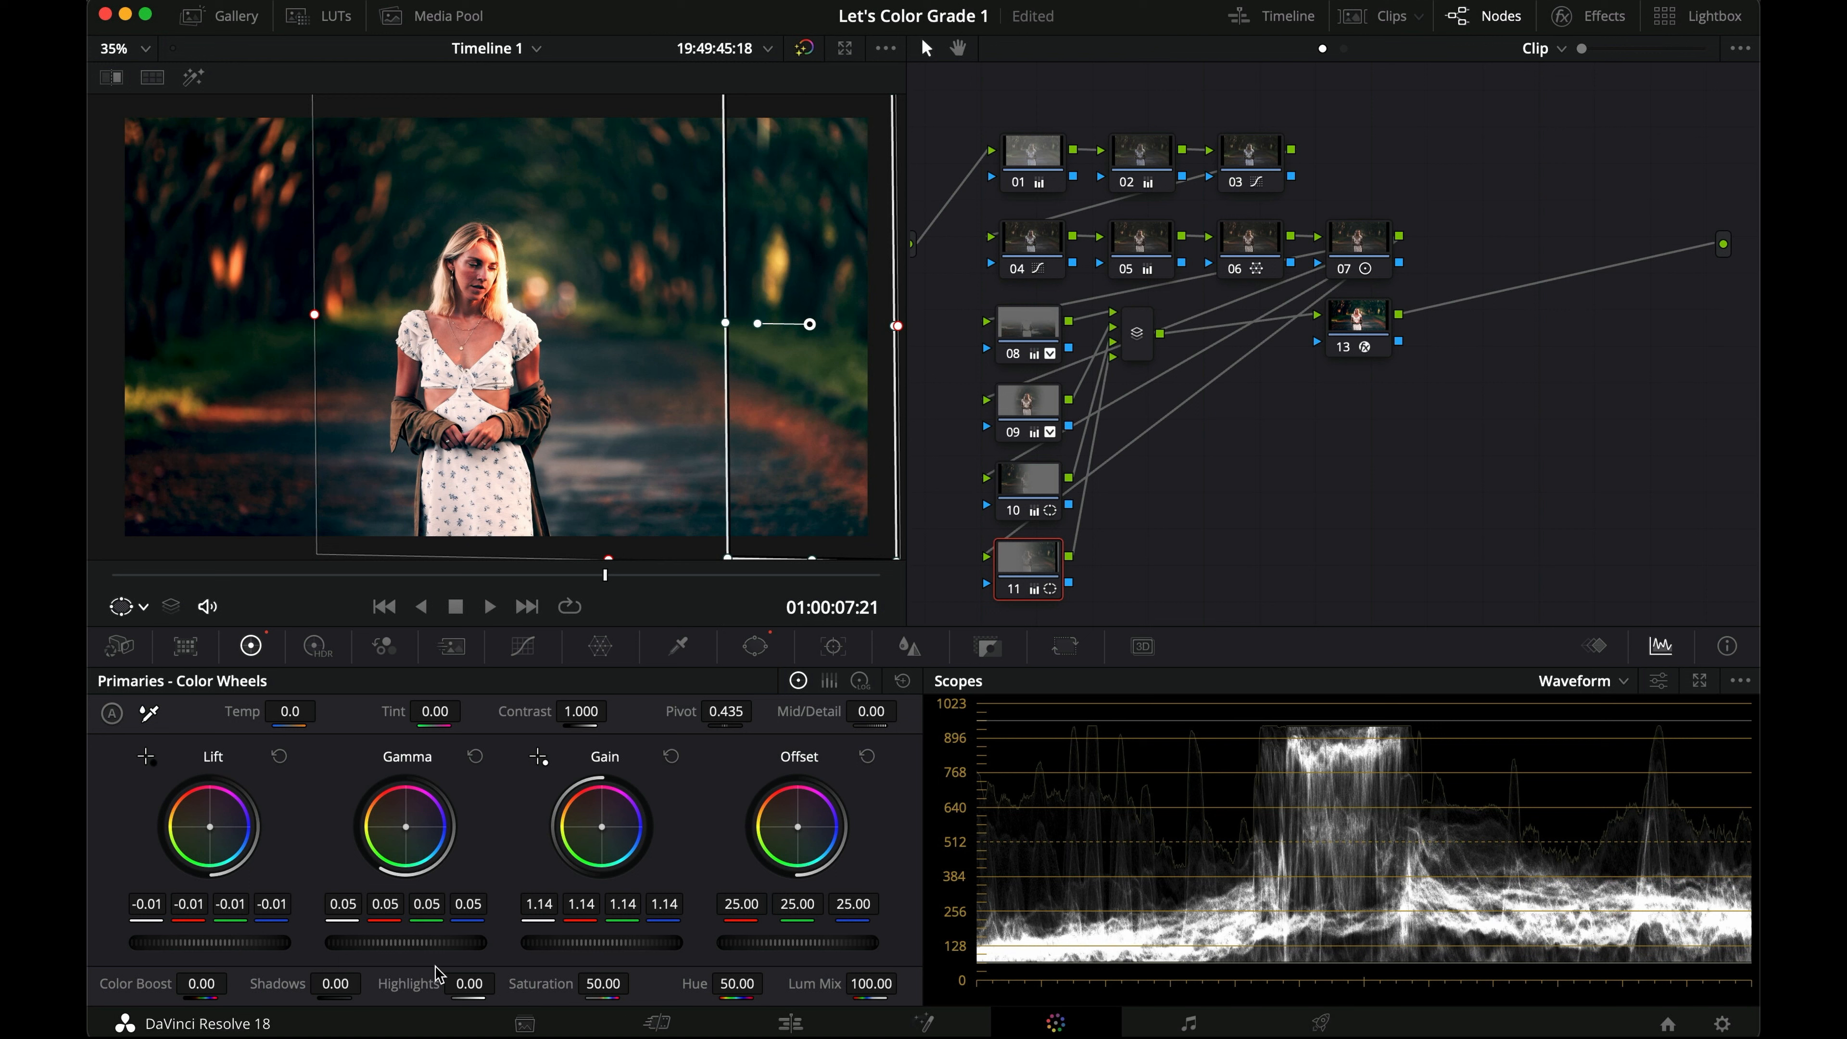
drag(416, 942, 681, 940)
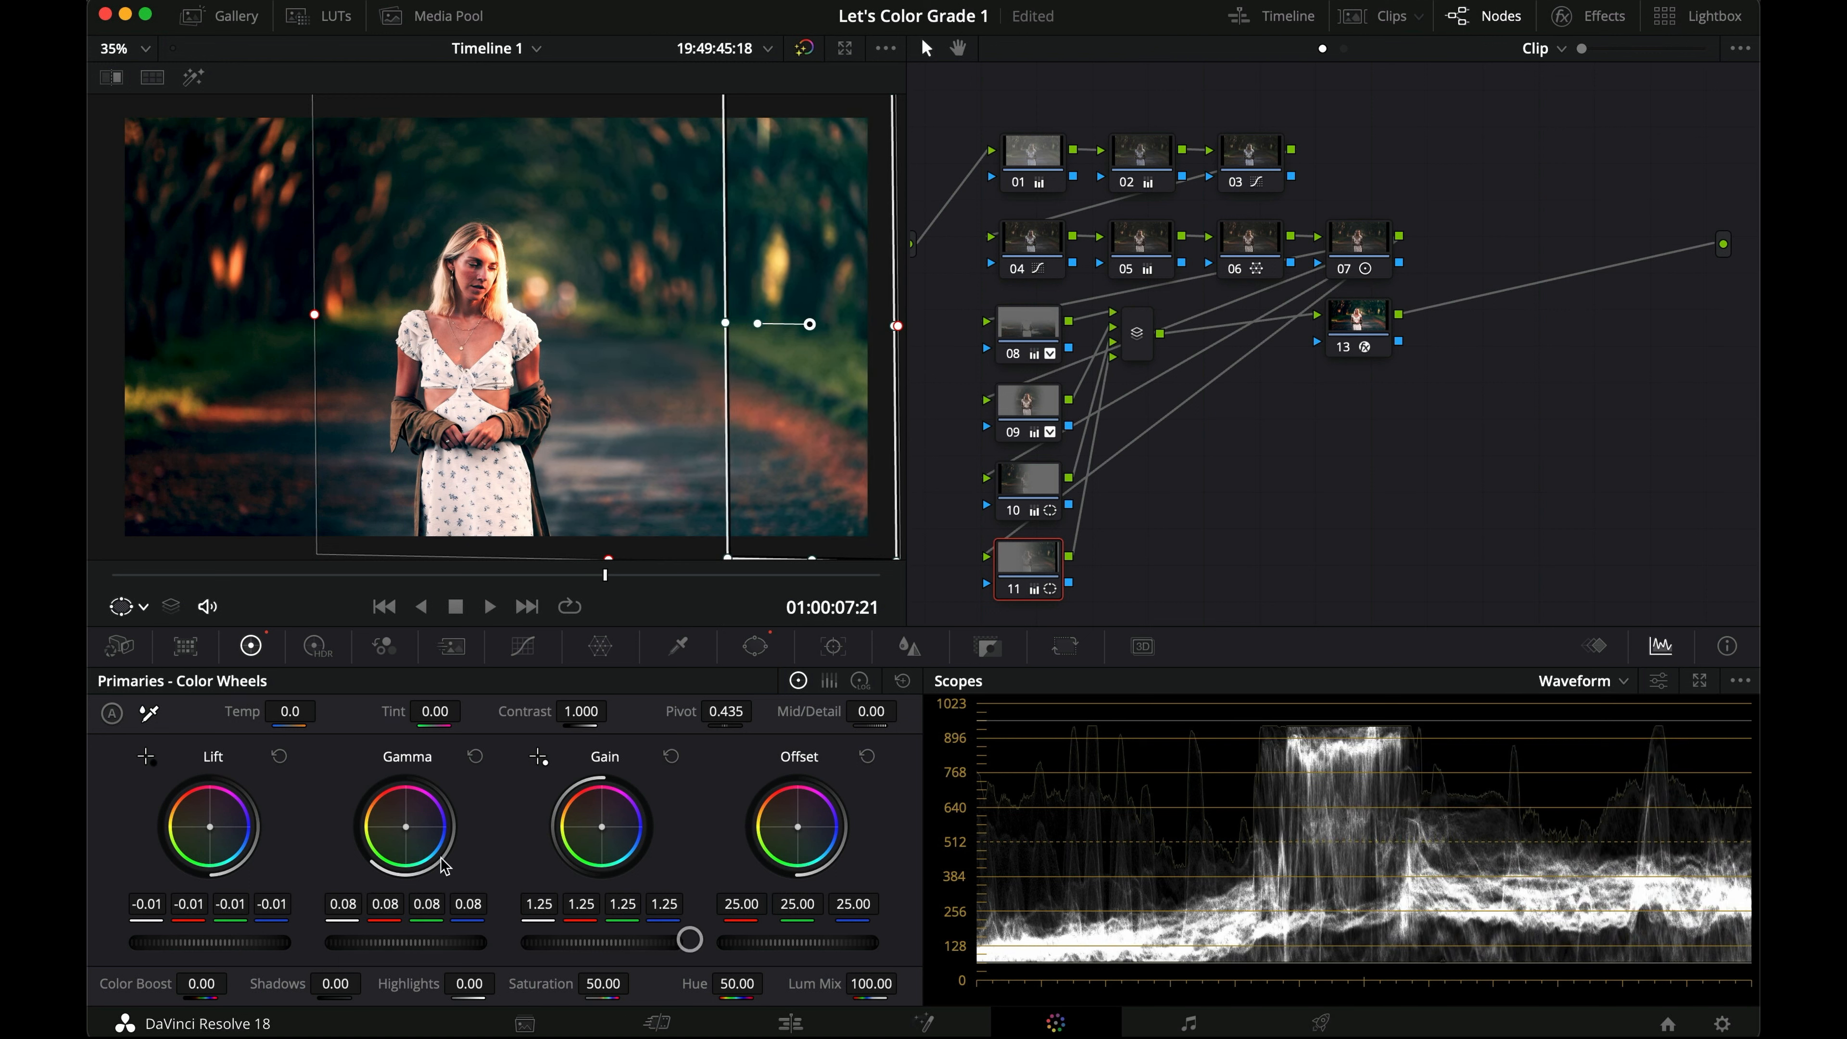
Step: Tint node 11's gamma and gain warm orange, with gamma at red 0.14, green 0.07, blue 0.04 and gain at red 1.41, green 1.22, blue 1.10
drag(407, 835, 367, 788)
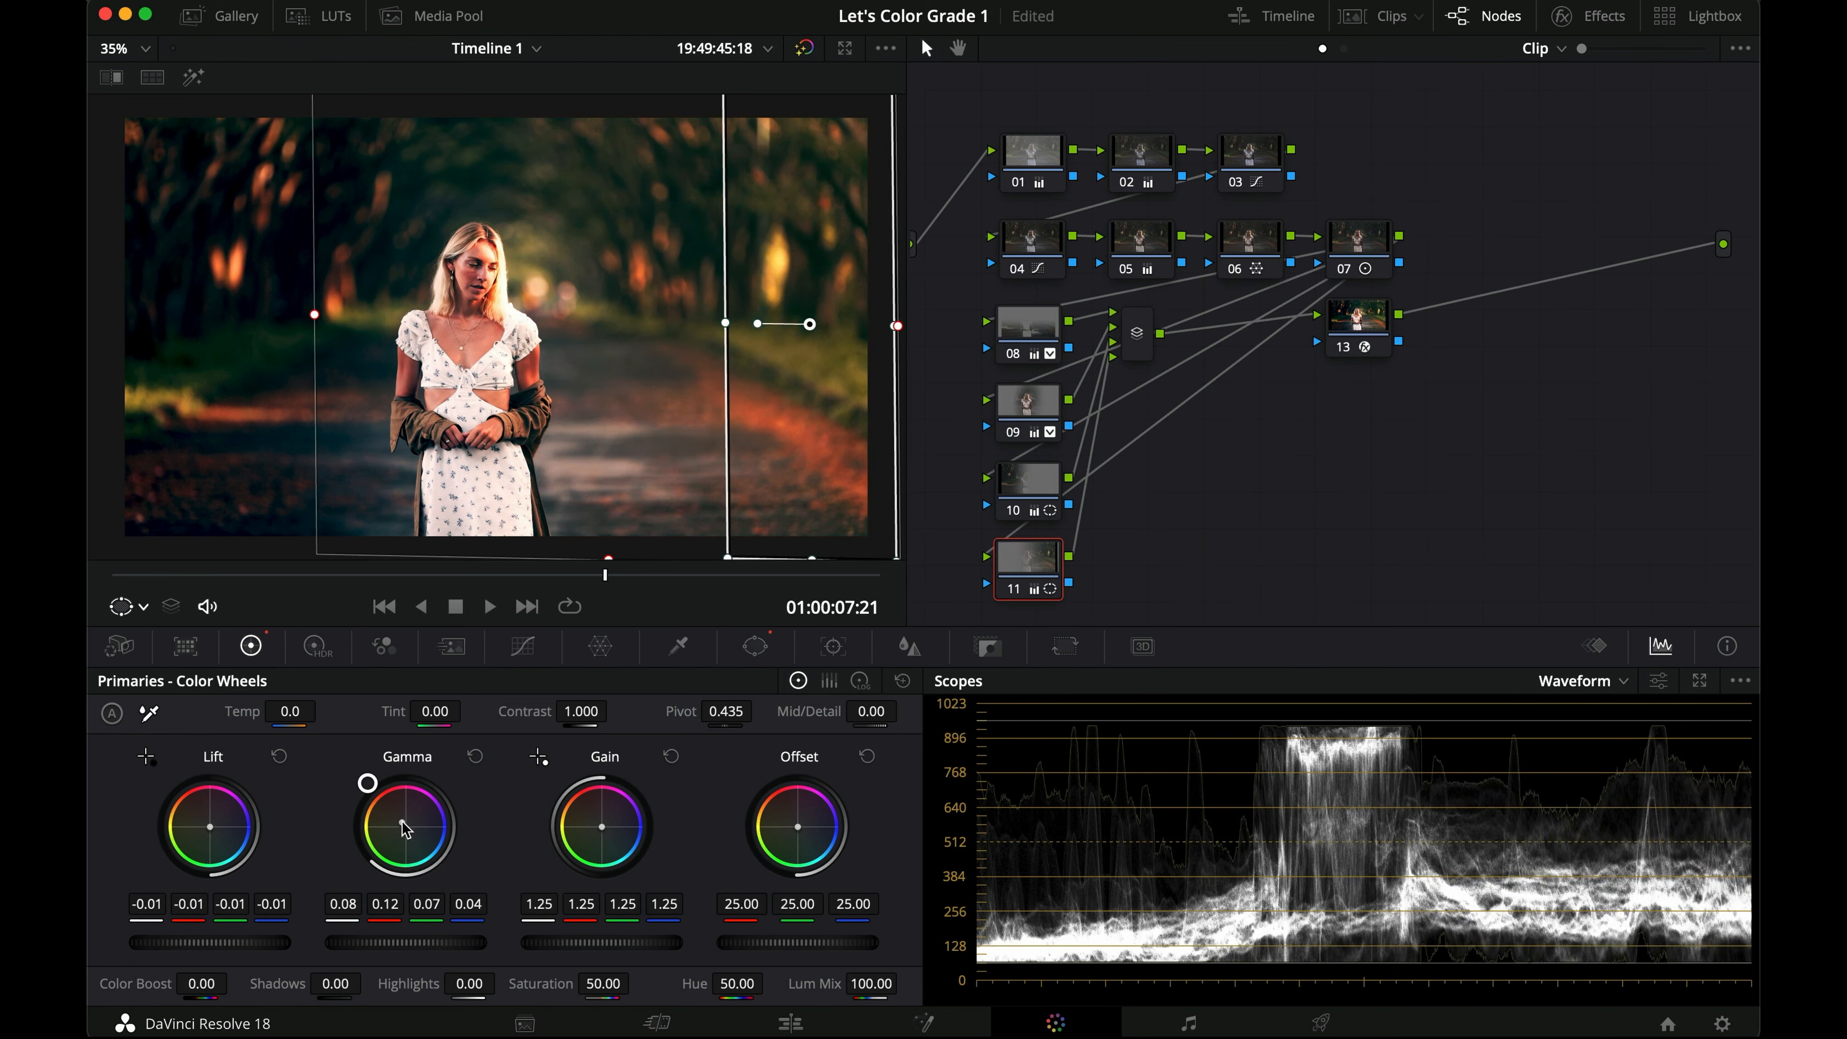
drag(601, 823, 572, 789)
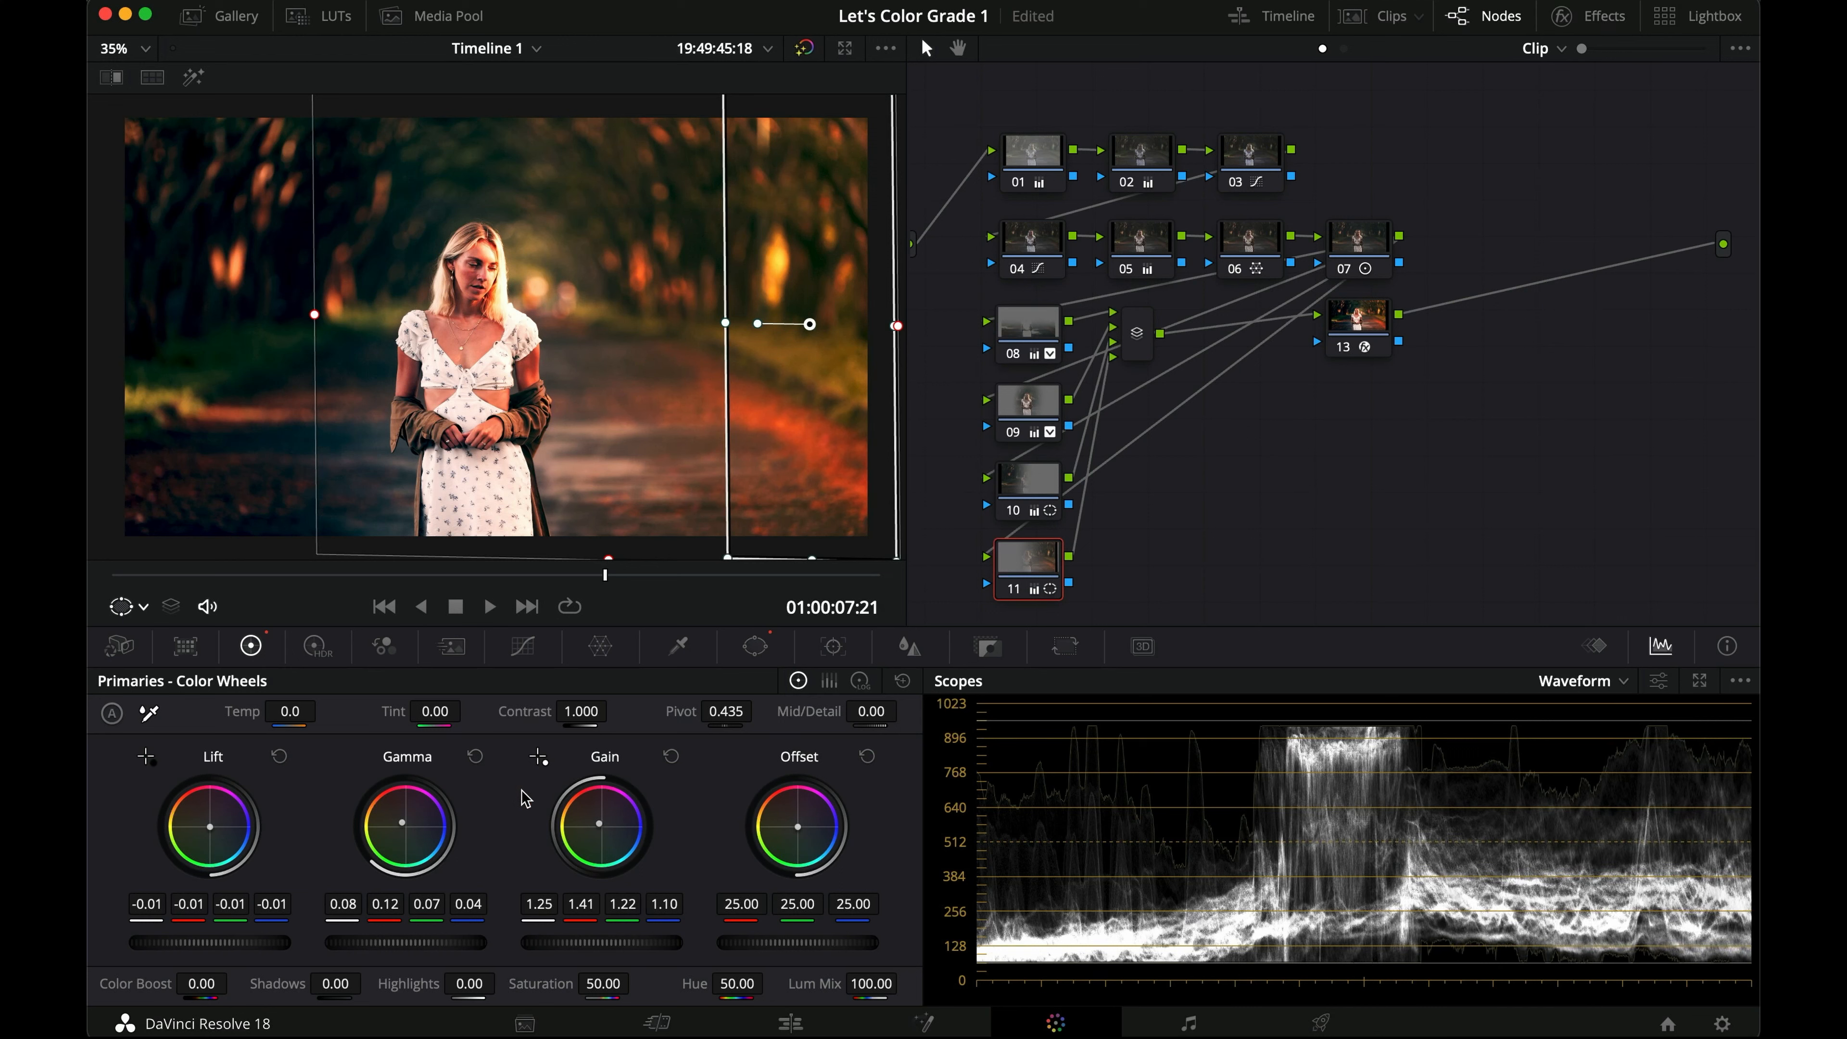
drag(402, 821, 398, 809)
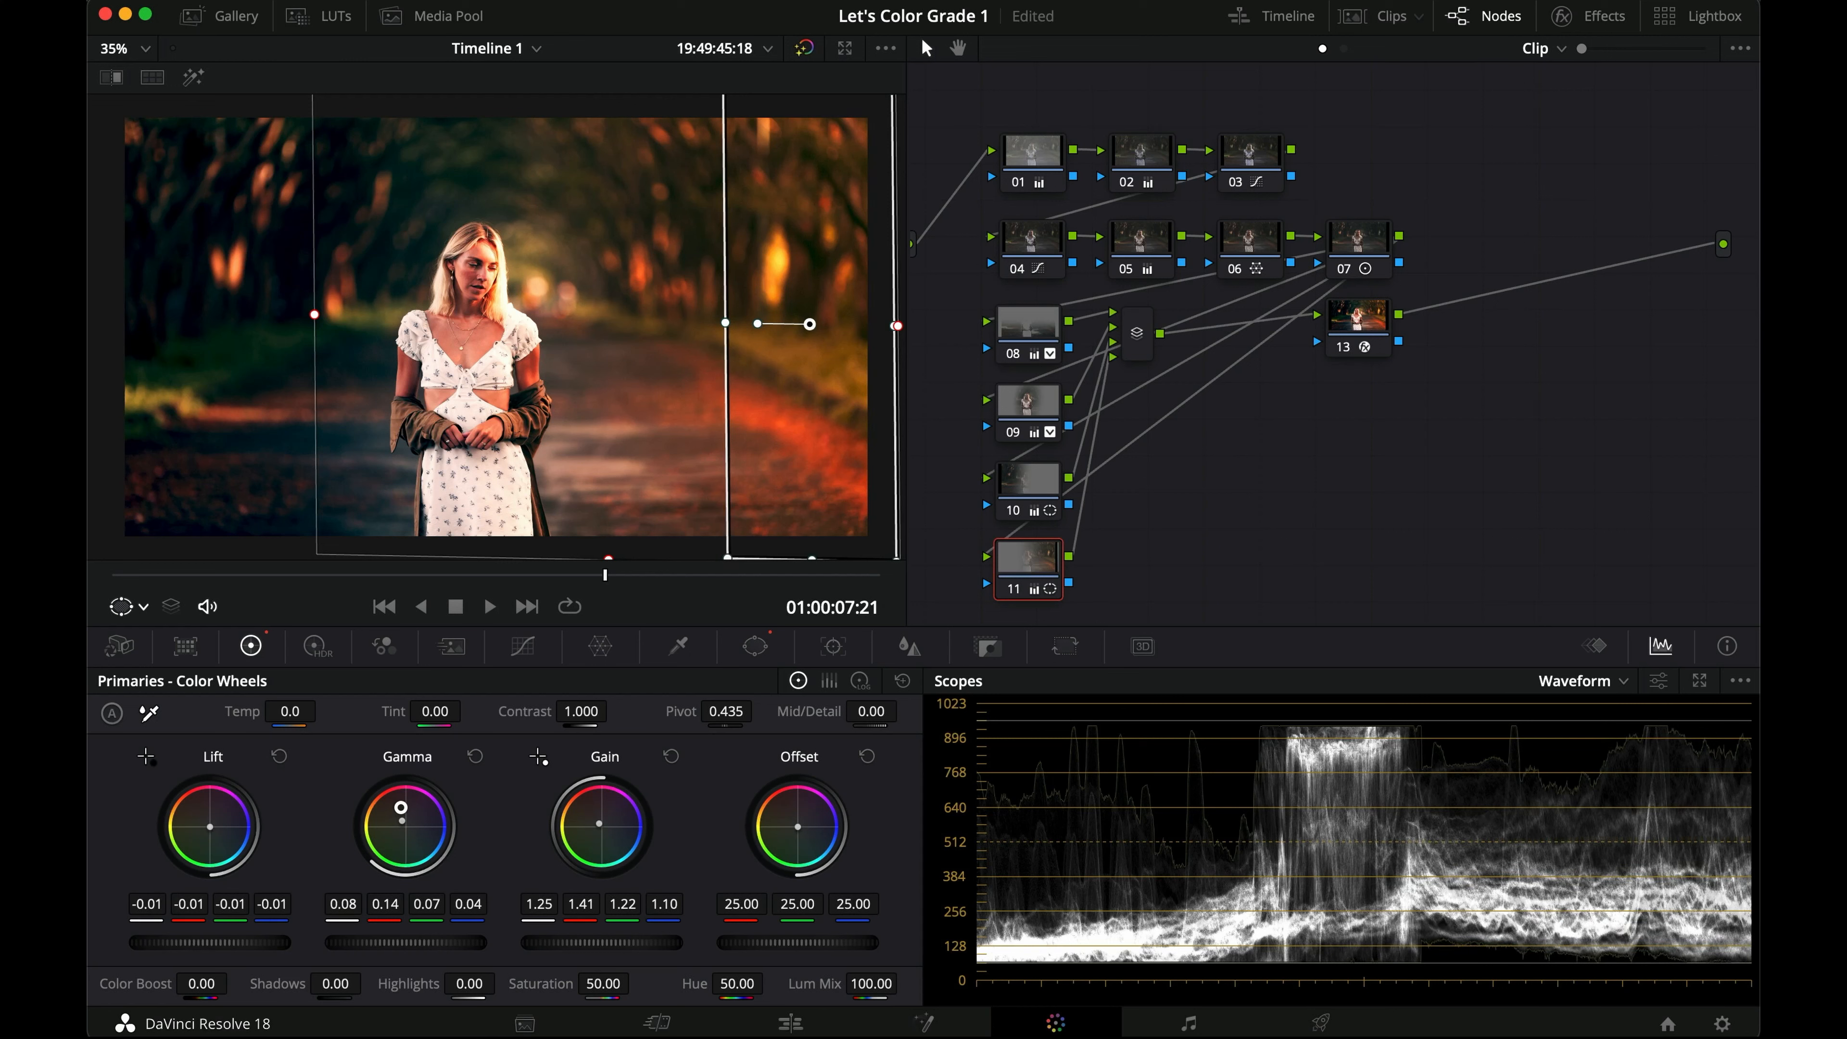
Step: Shift node 11's window farther toward the right side of the image and widen its soft edge past the woman
drag(727, 323, 835, 374)
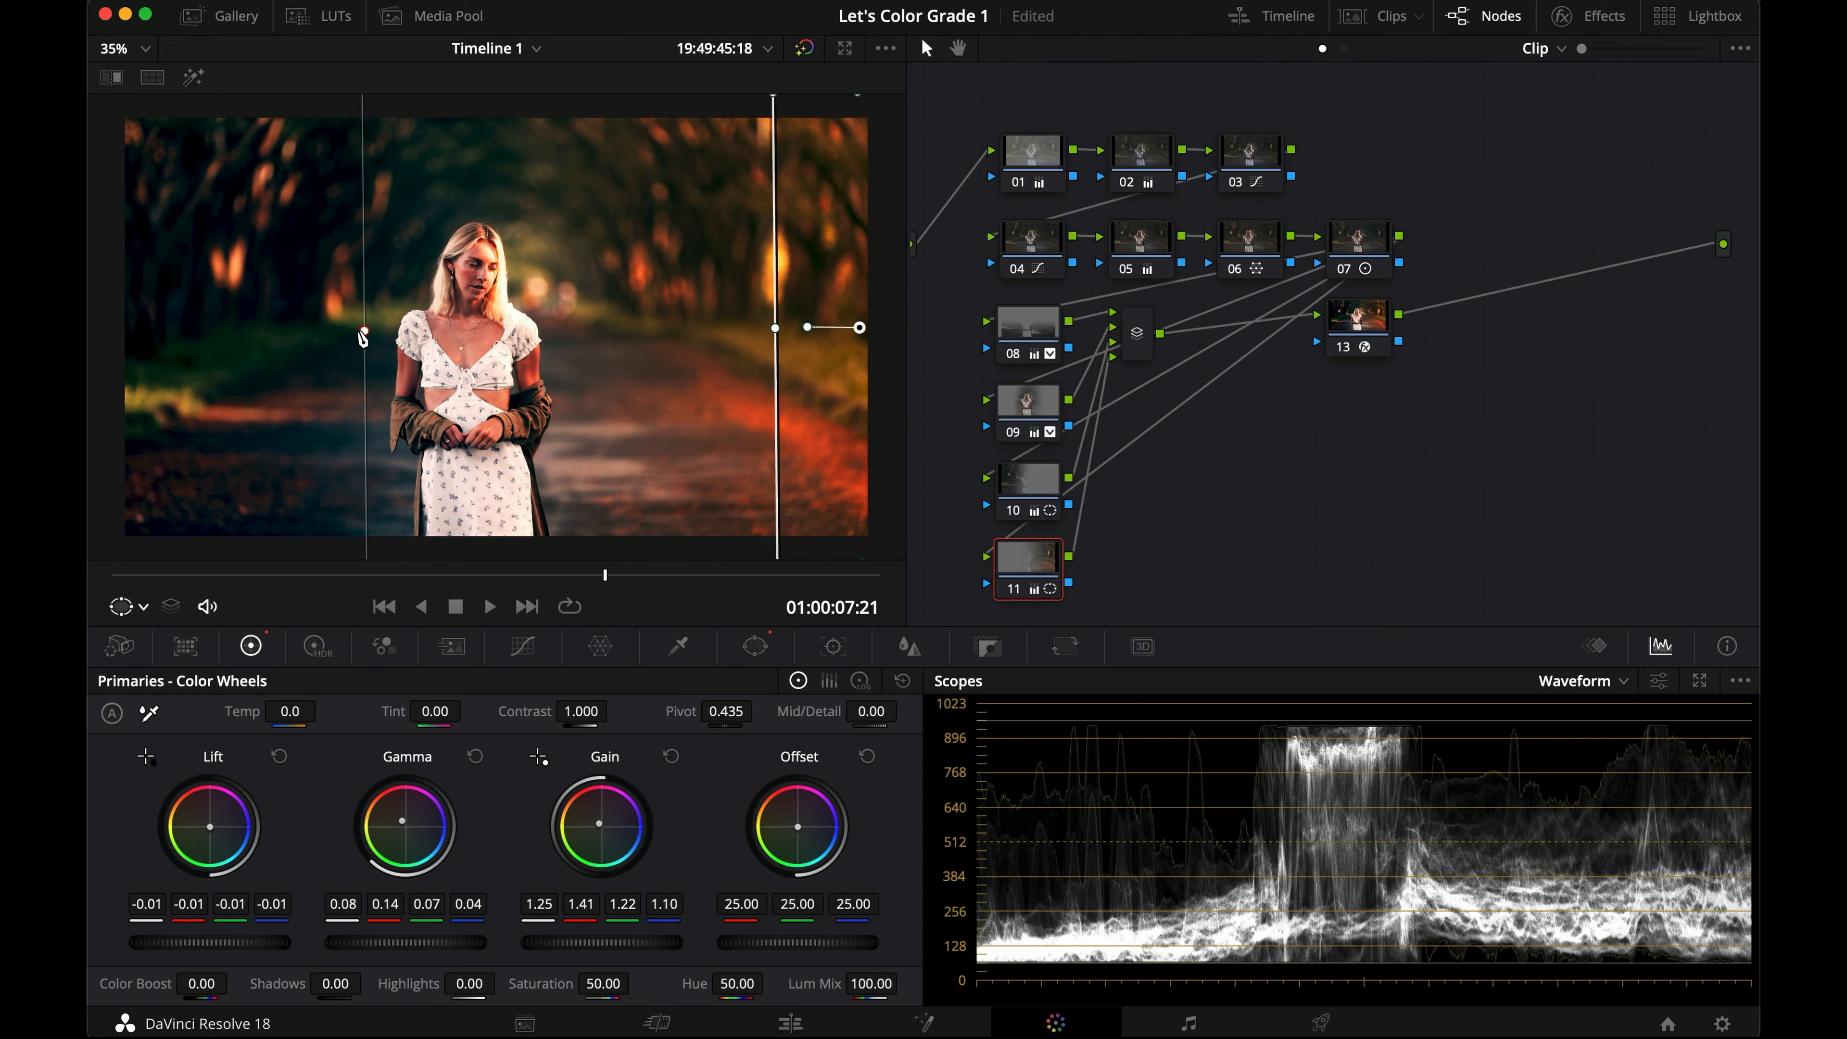
drag(361, 337, 285, 335)
Step: Reduce the subject's brightness on node 09 by setting gain to 1.08 and gamma to 0.04
click(1034, 404)
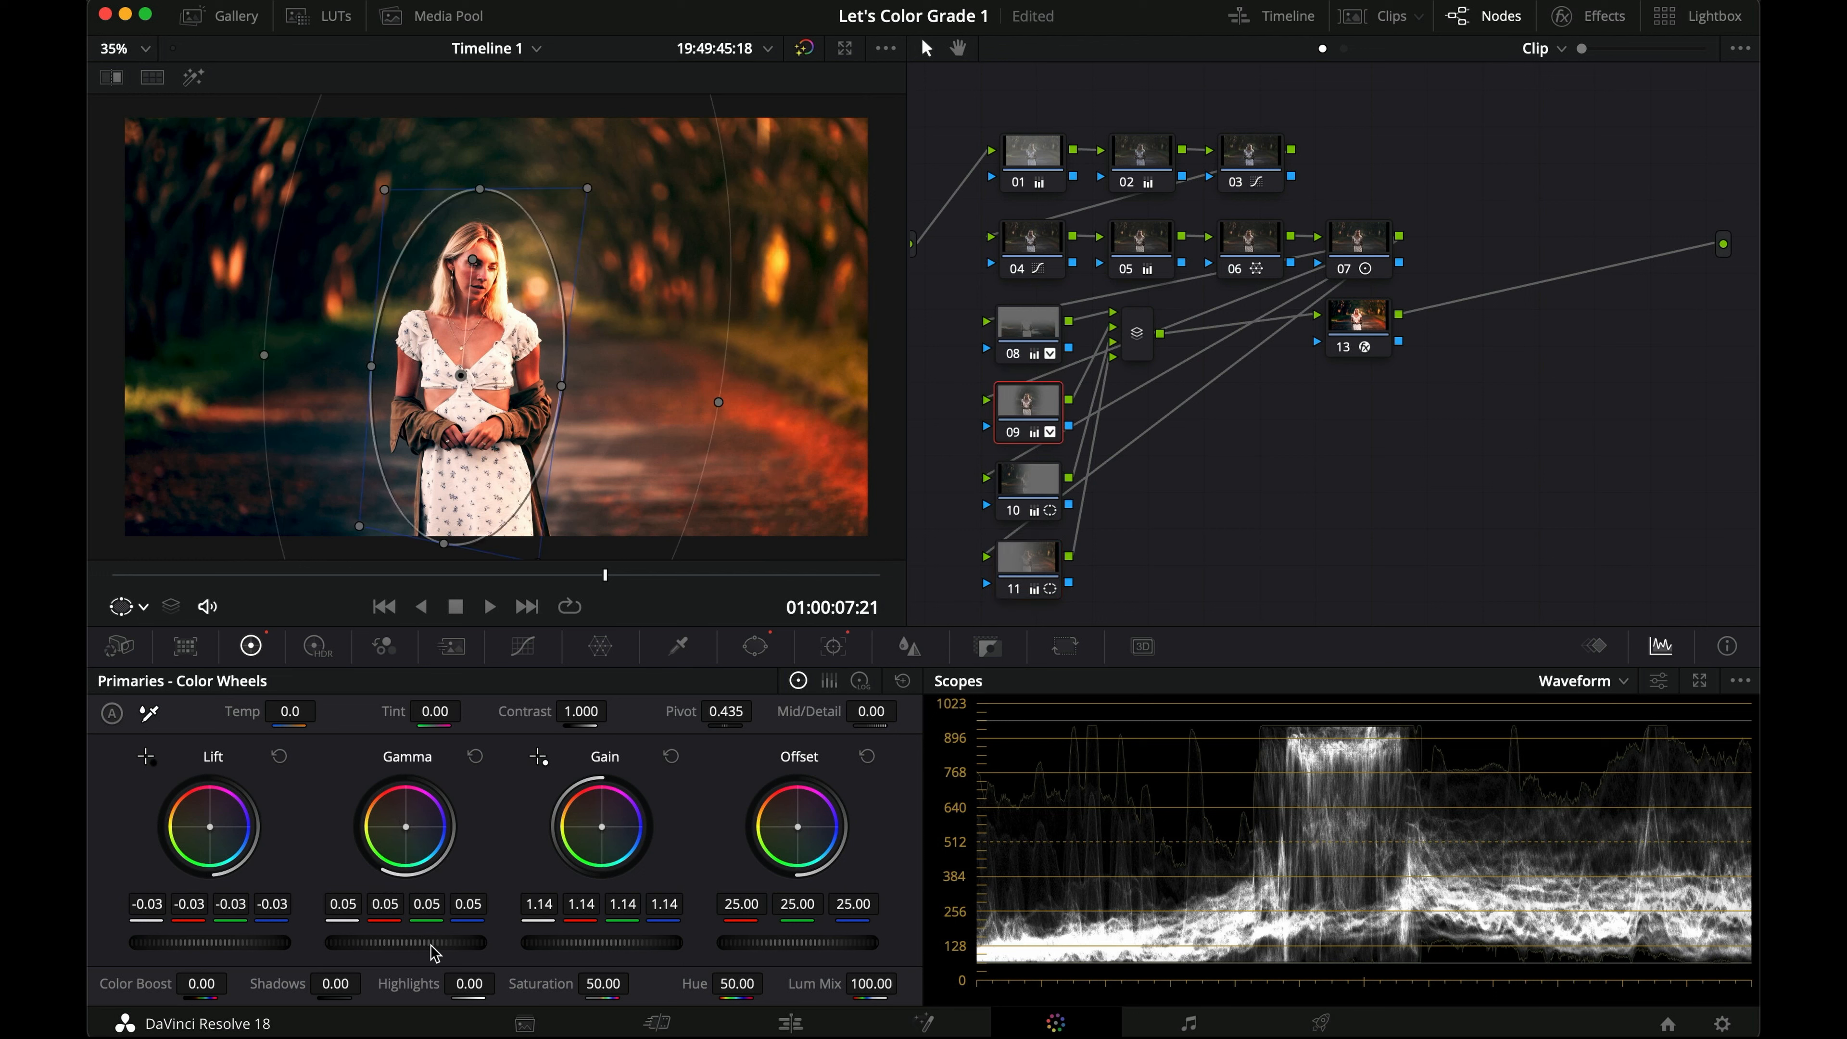
drag(551, 939, 494, 937)
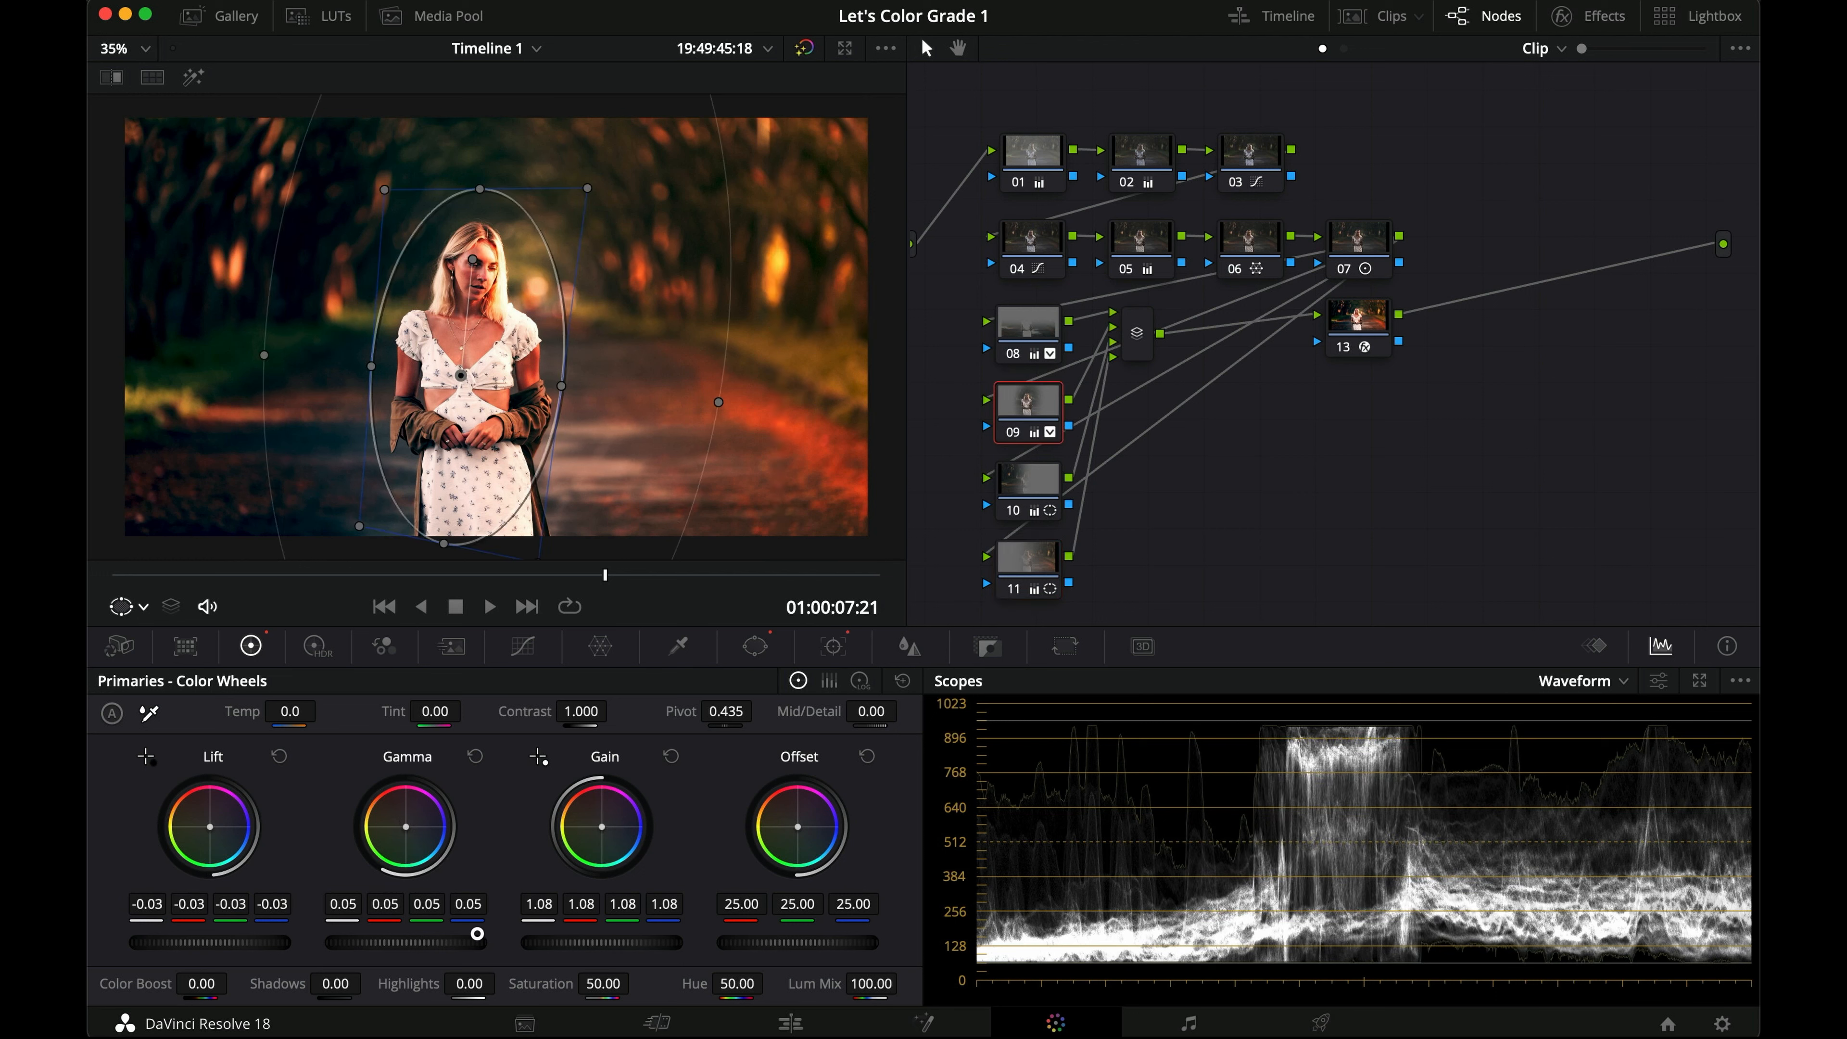
drag(419, 940, 386, 940)
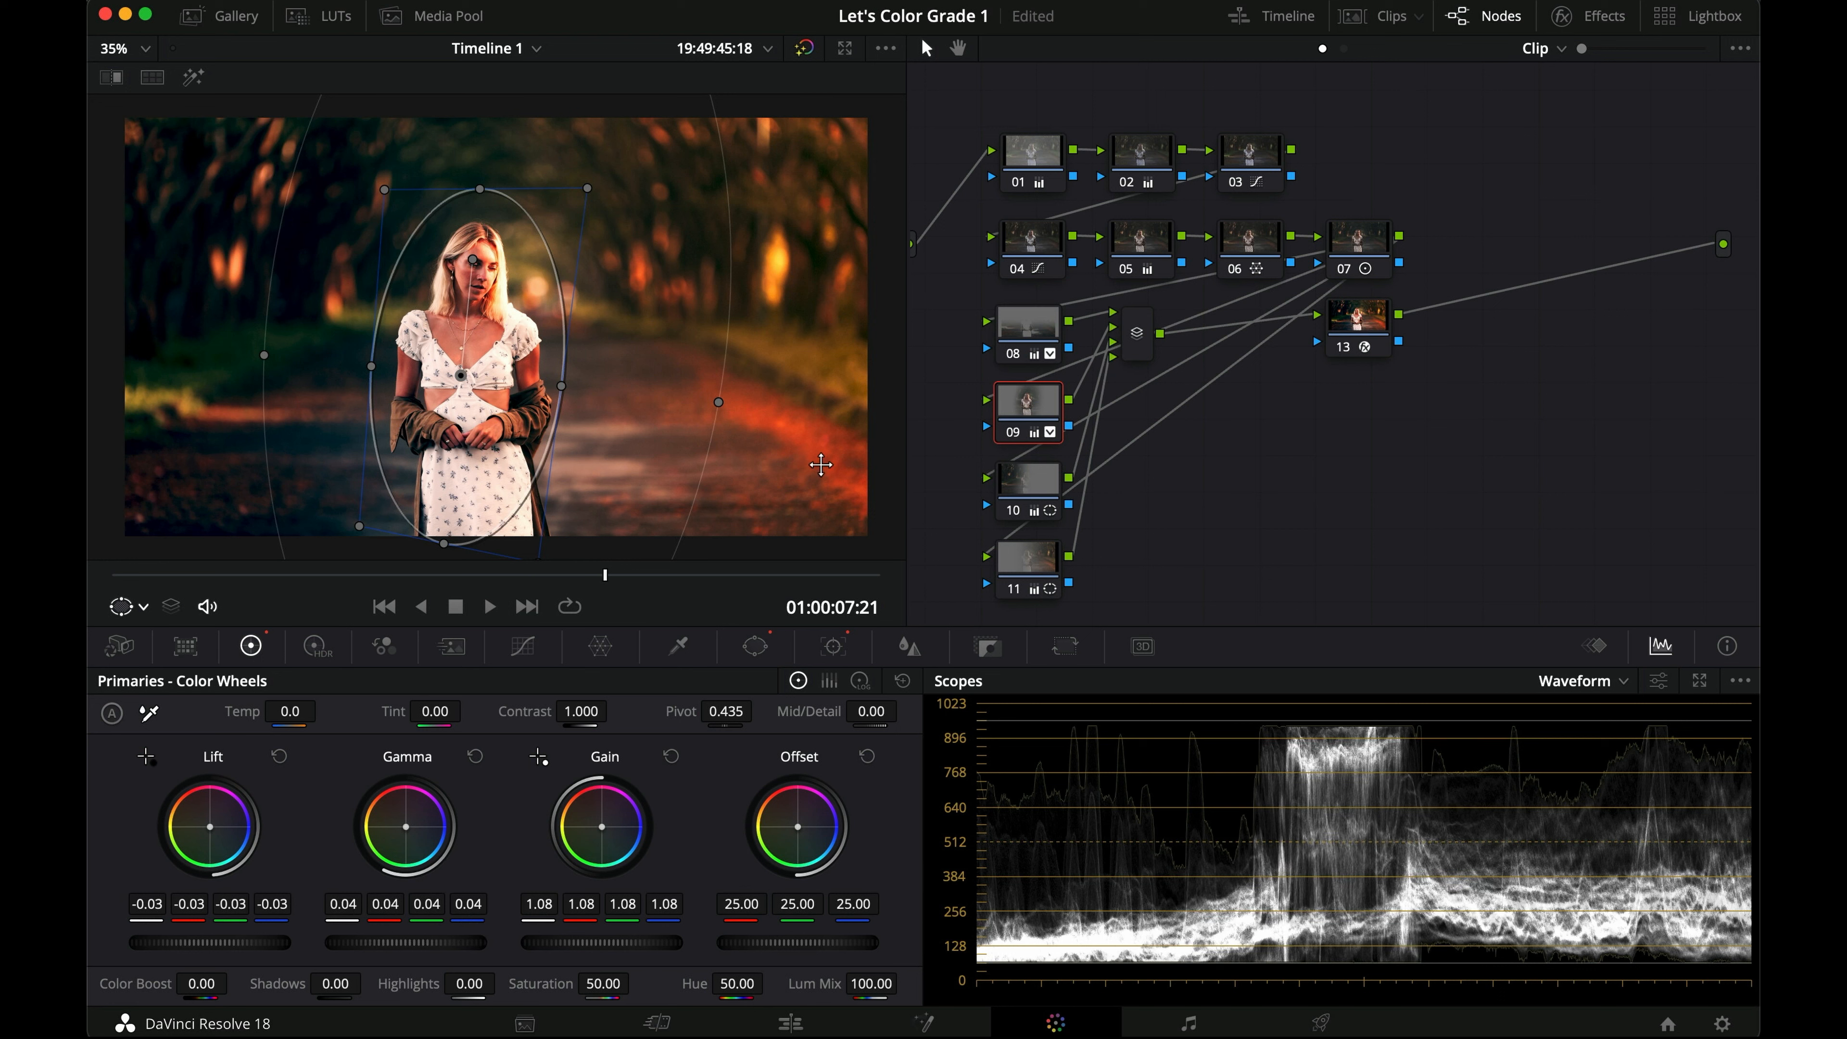
Step: Compare the picture with node 11 switched off and on
click(1024, 578)
key(super+d)
key(super+d)
key(super+d)
key(super+d)
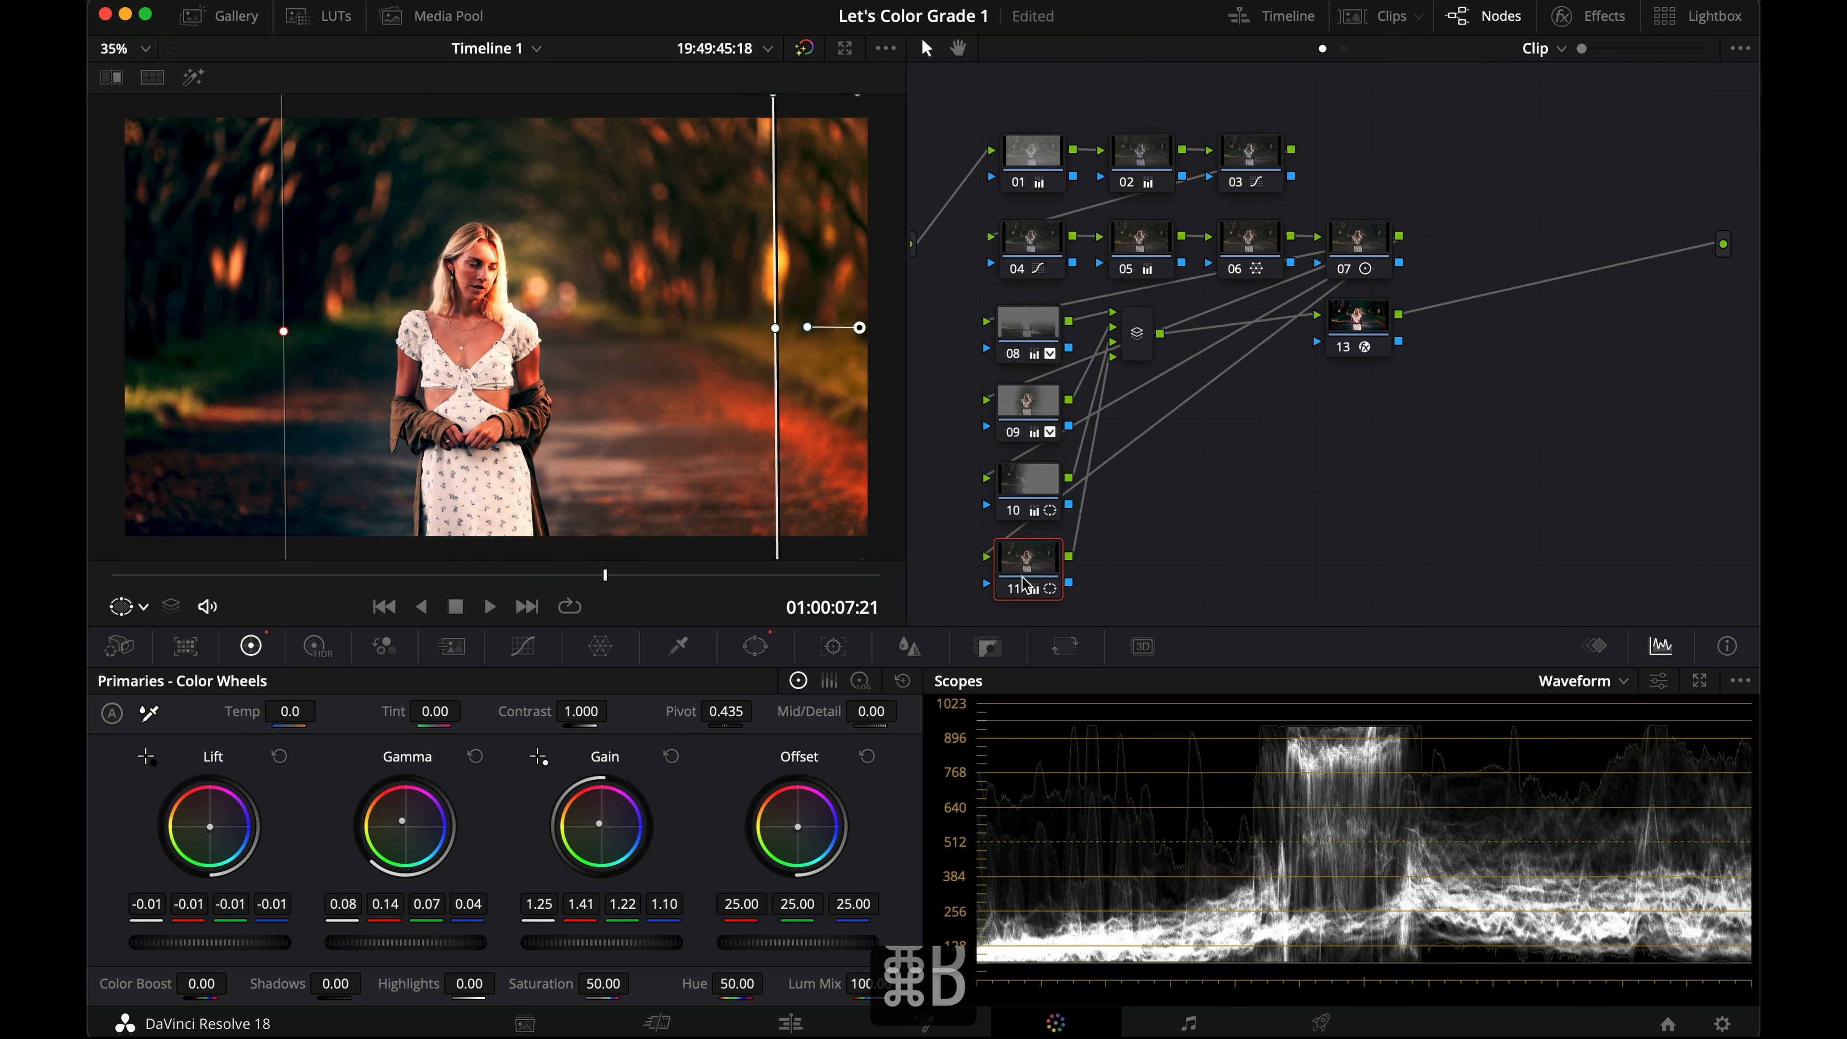
Step: Select nodes 08 to 11 with their layer mixer and compare the picture with them off and on
drag(1135, 615, 1000, 306)
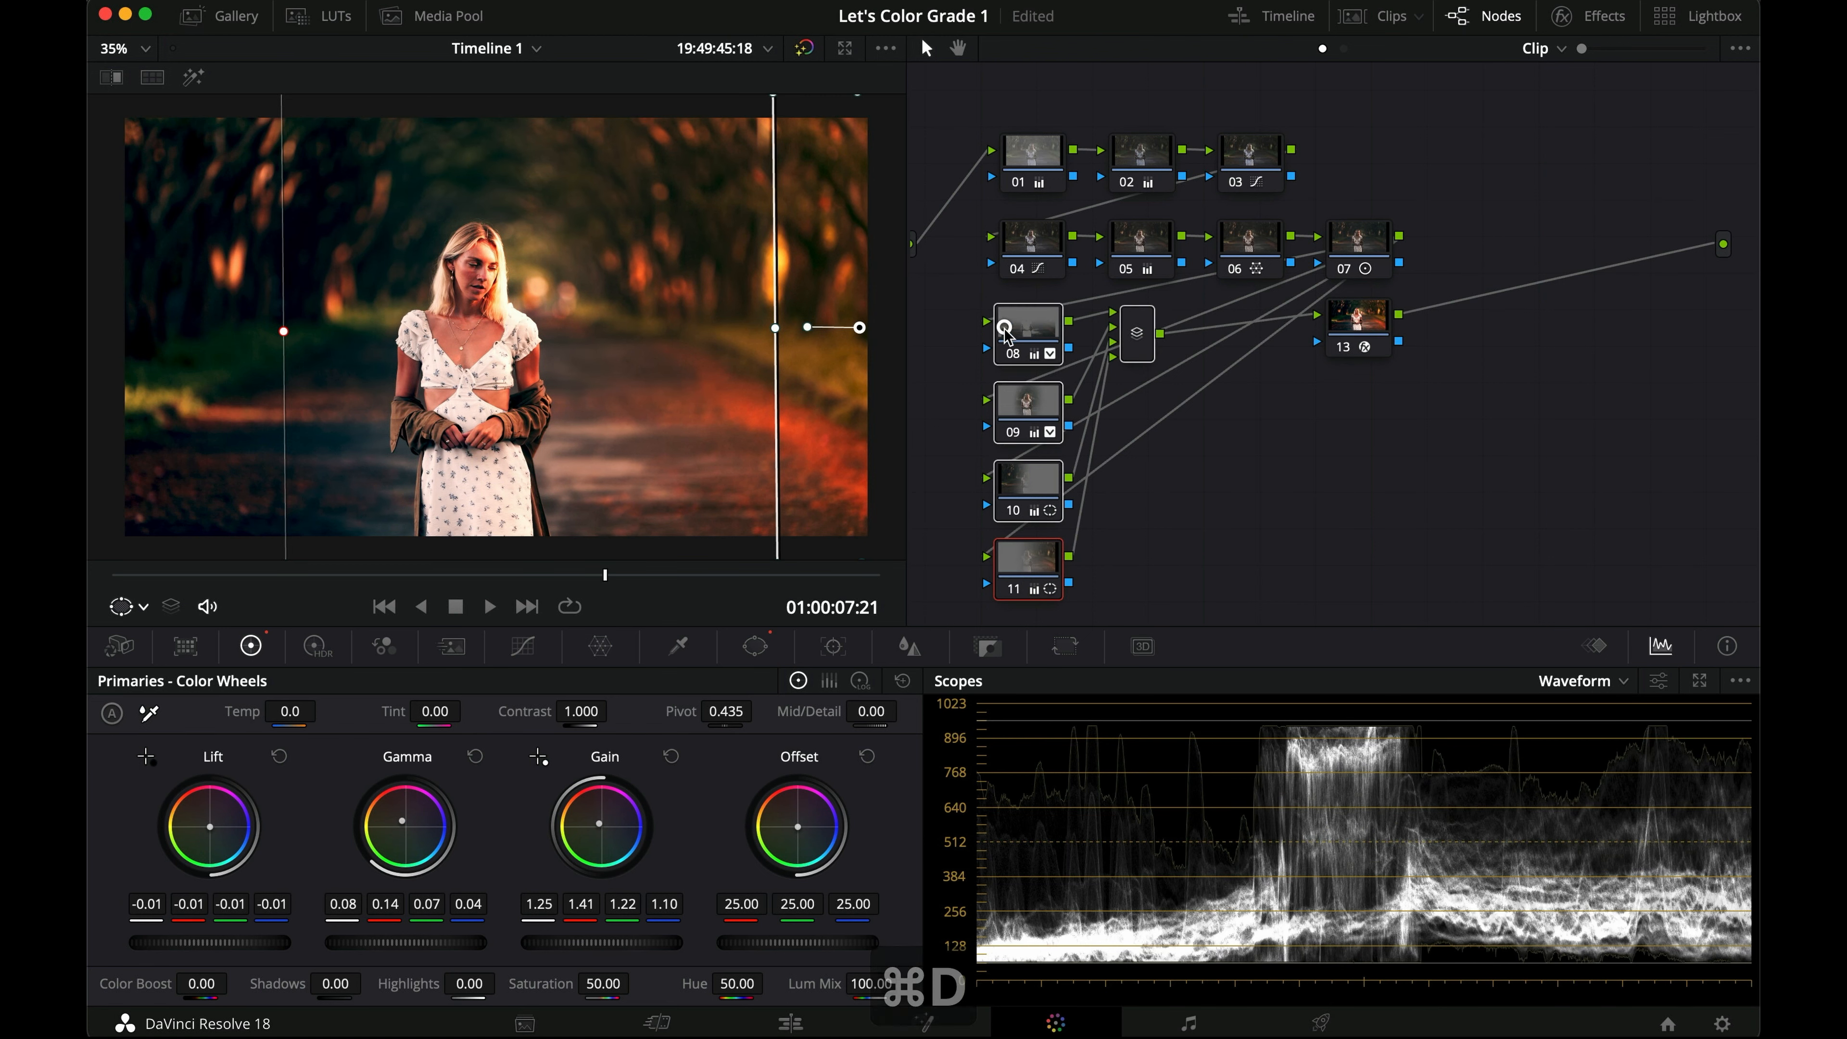
key(super+d)
key(super+d)
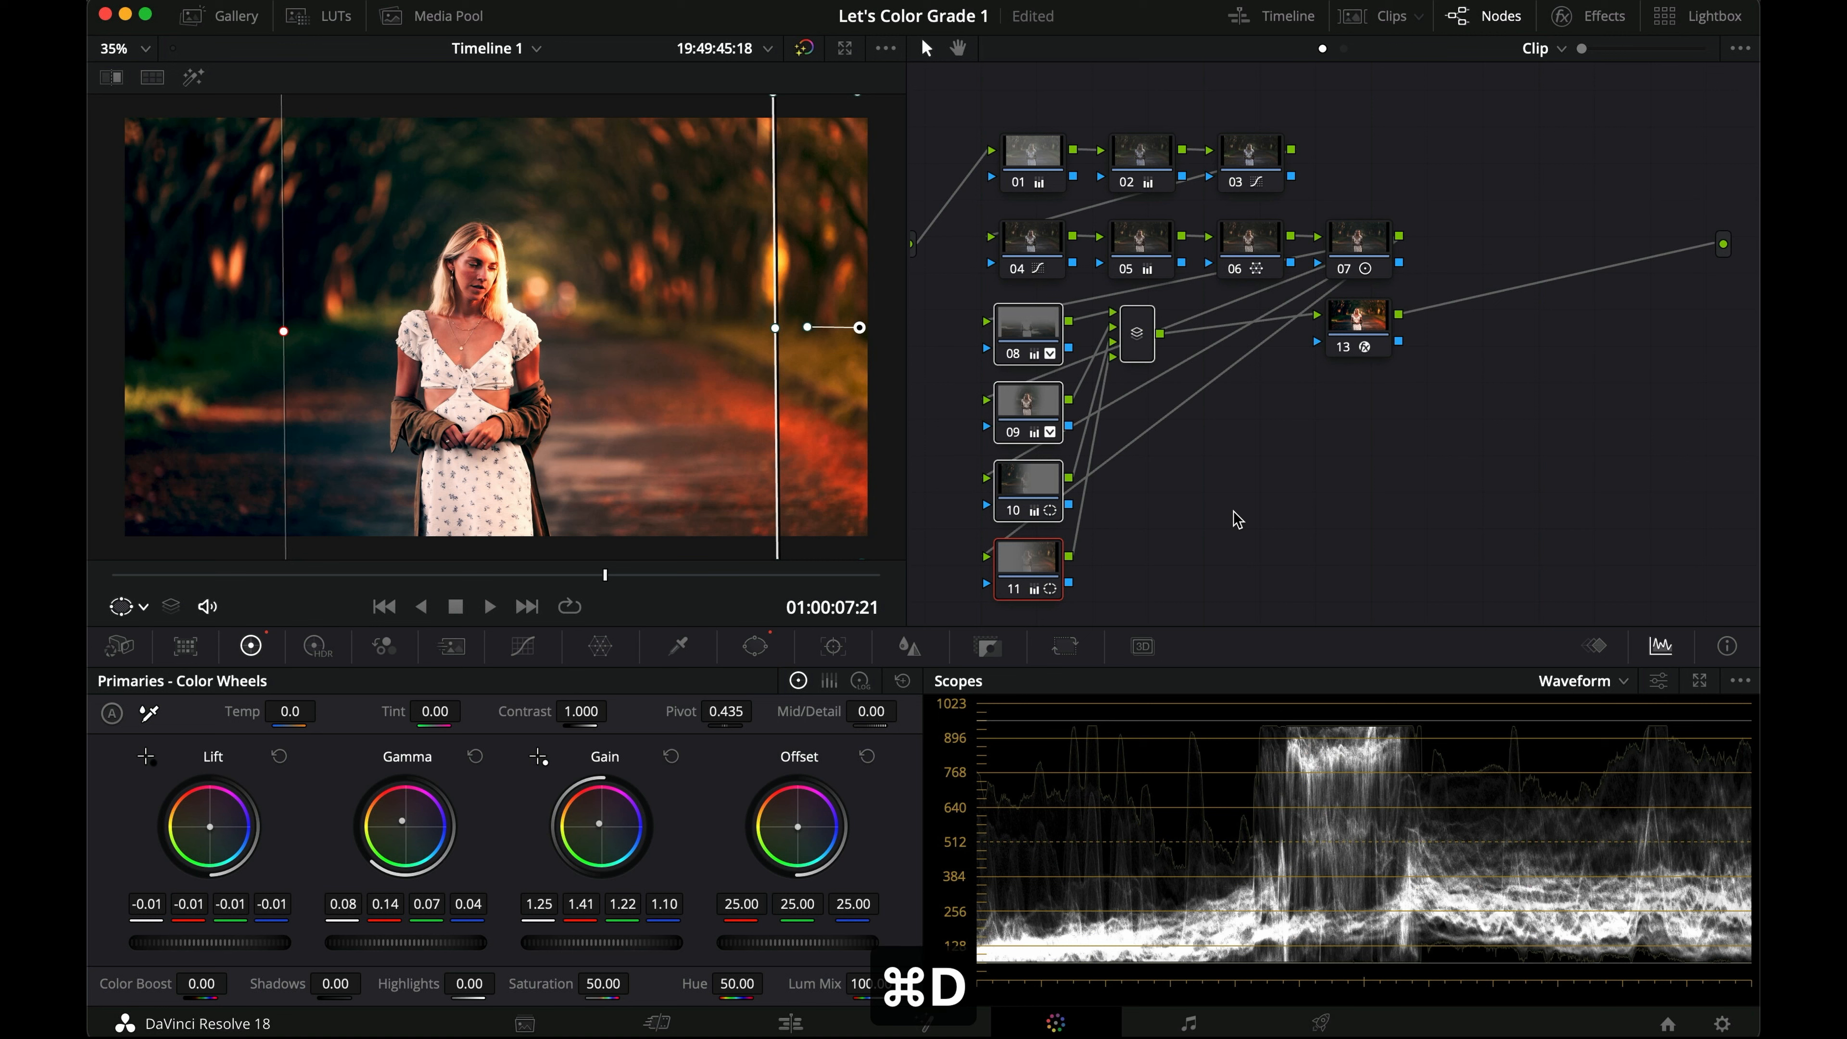
key(super+d)
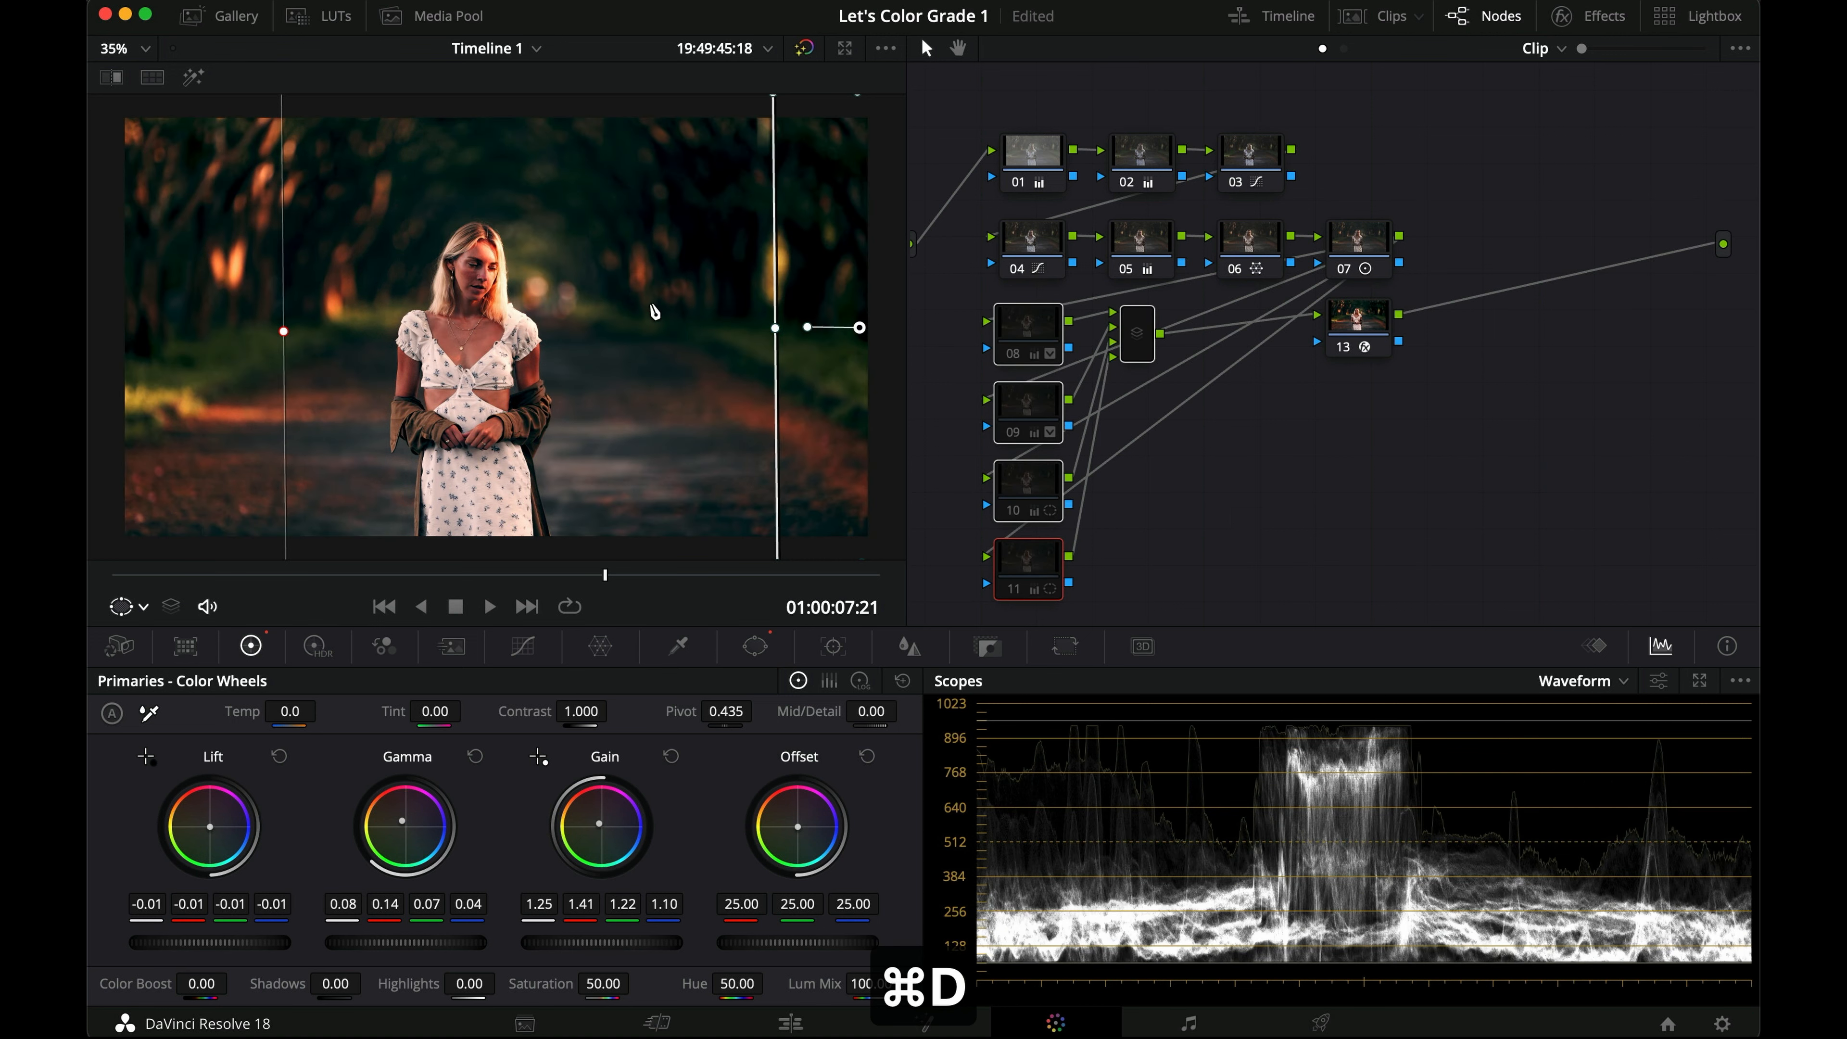
key(super+d)
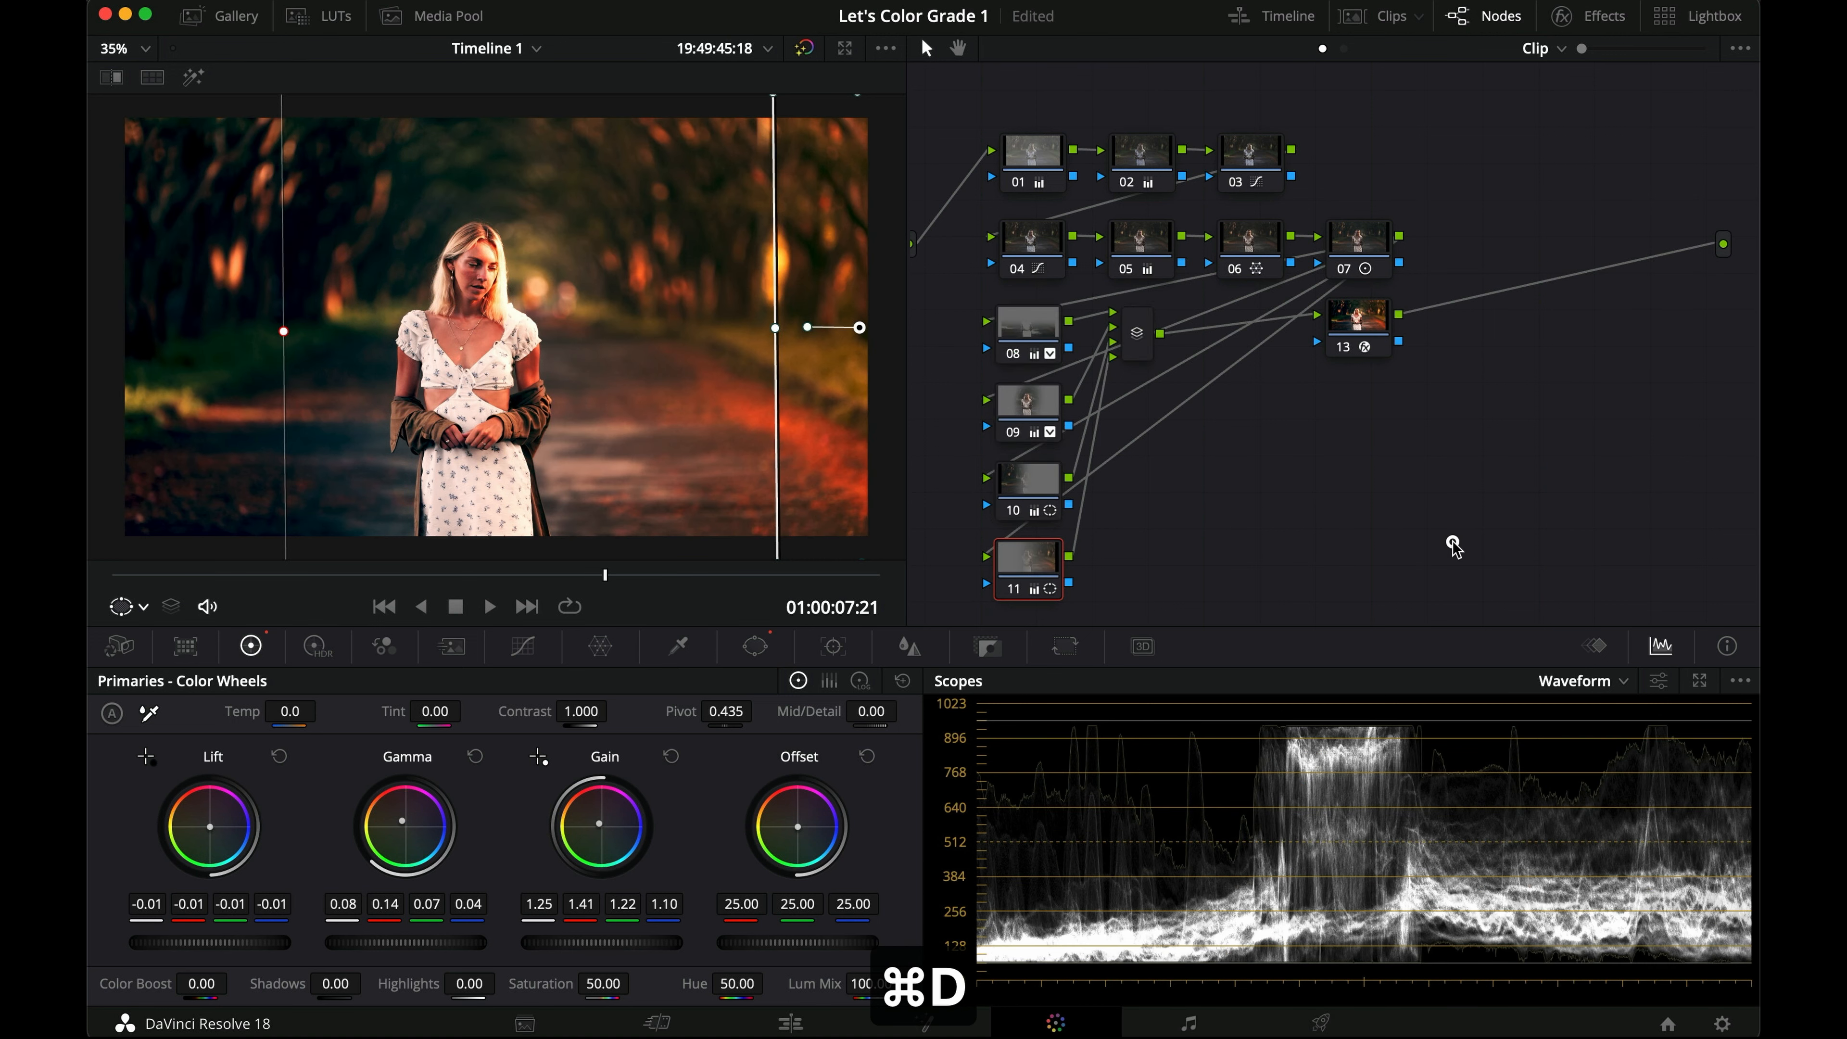
Step: Lighten the left side on node 10 by raising the lift to 0.02 and the gamma to -0.01
click(1024, 512)
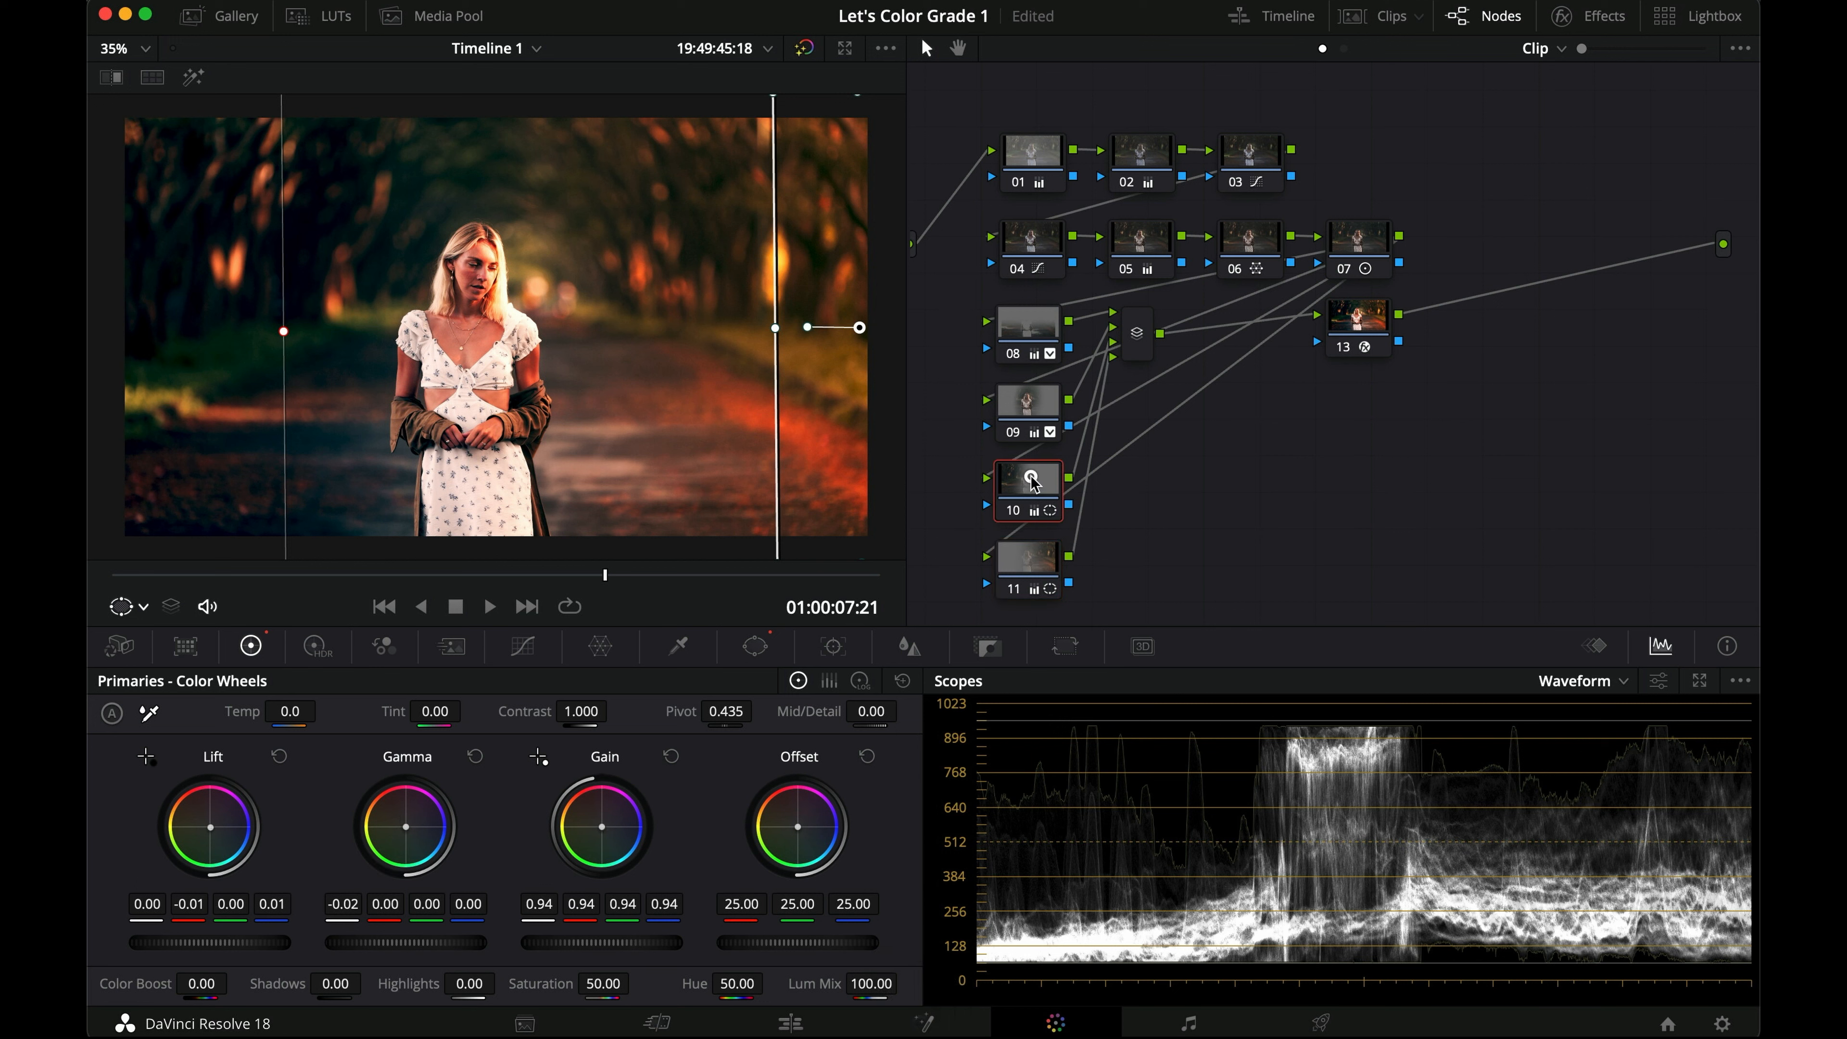
drag(227, 937, 277, 937)
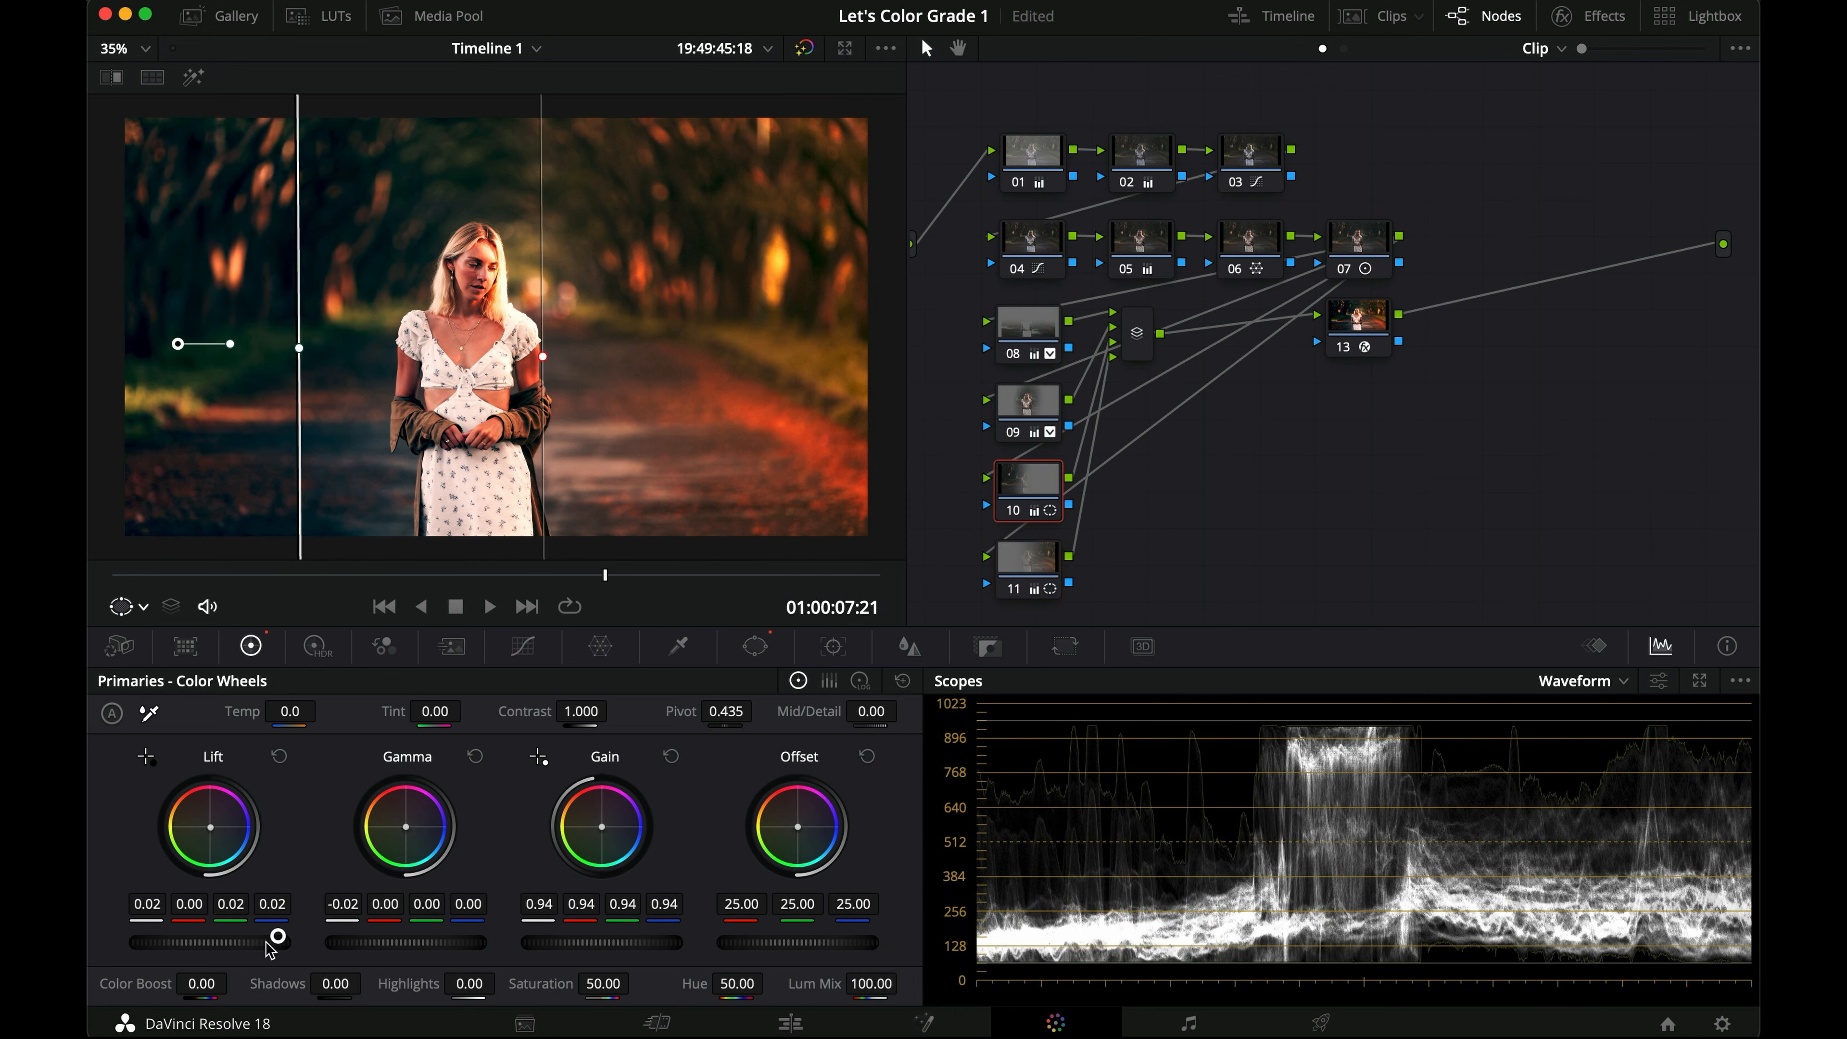
mouse_move(402, 942)
mouse_down()
mouse_move(460, 939)
mouse_move(412, 937)
mouse_up()
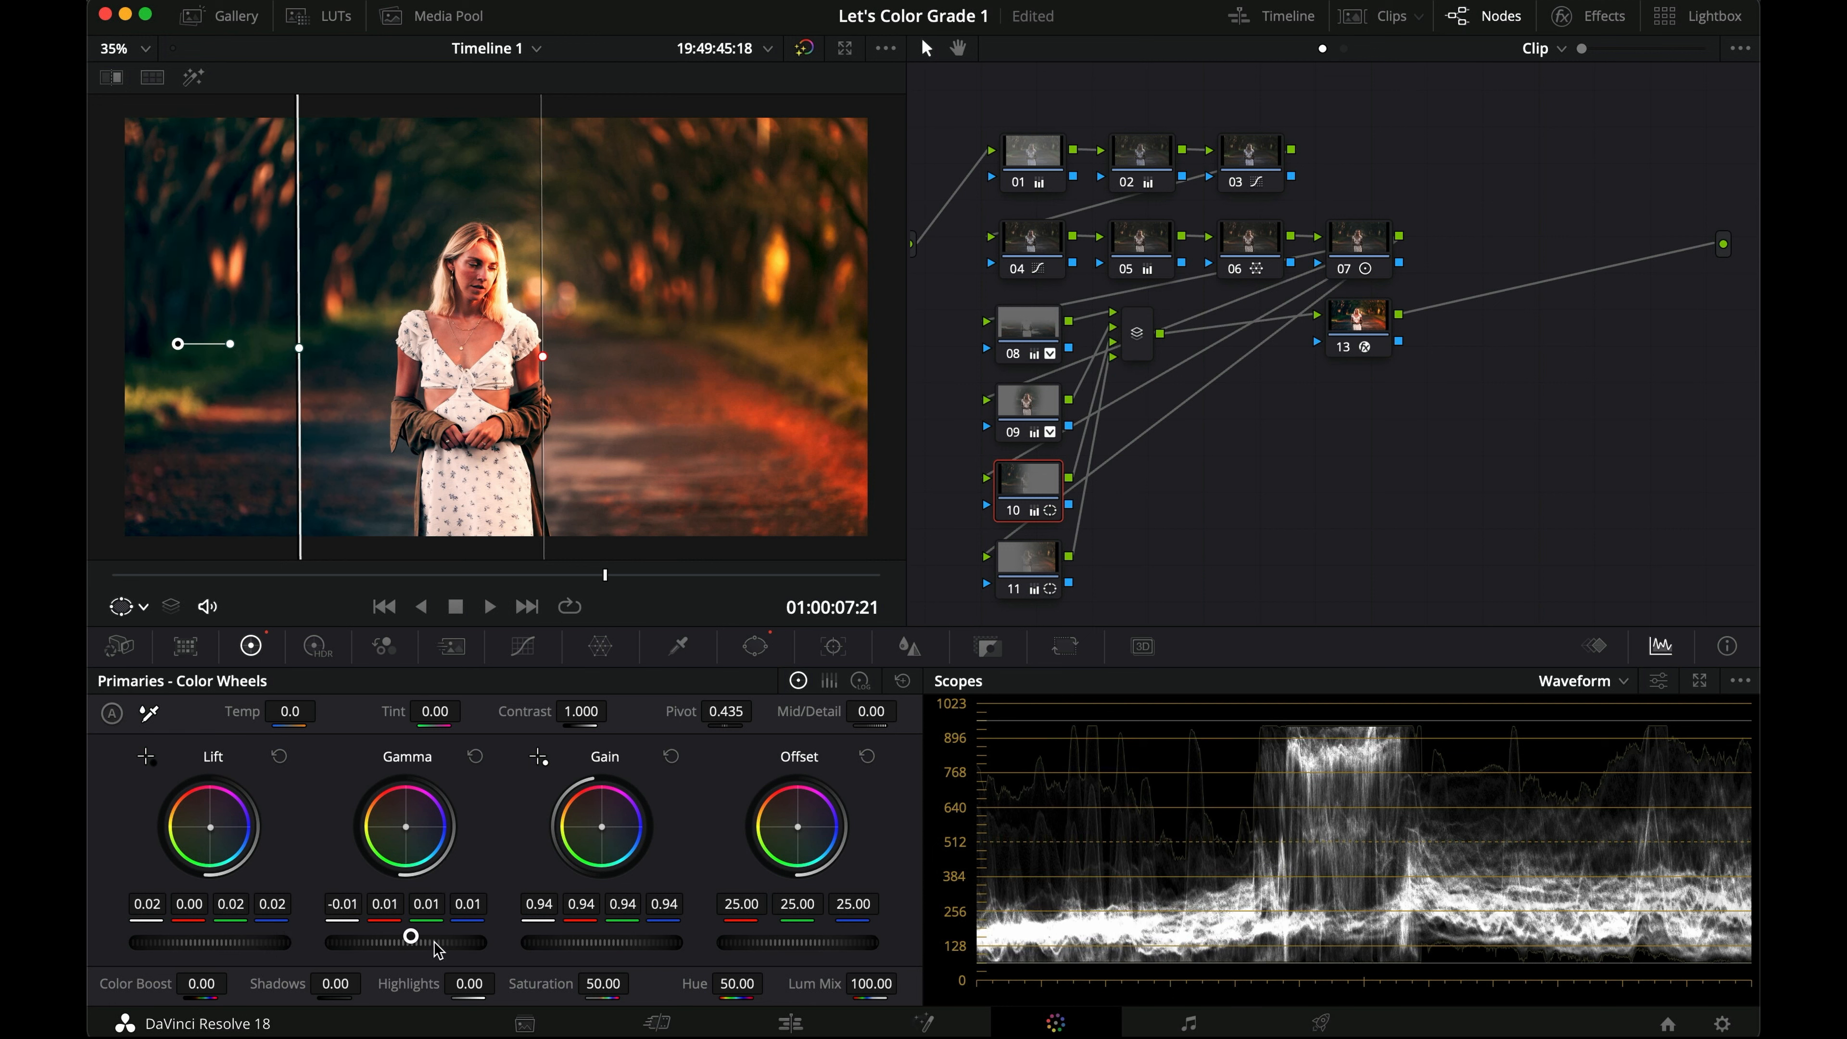
Step: Darken the road slightly on node 08 with lift -0.02, gamma -0.02 and gain 0.98
click(1026, 334)
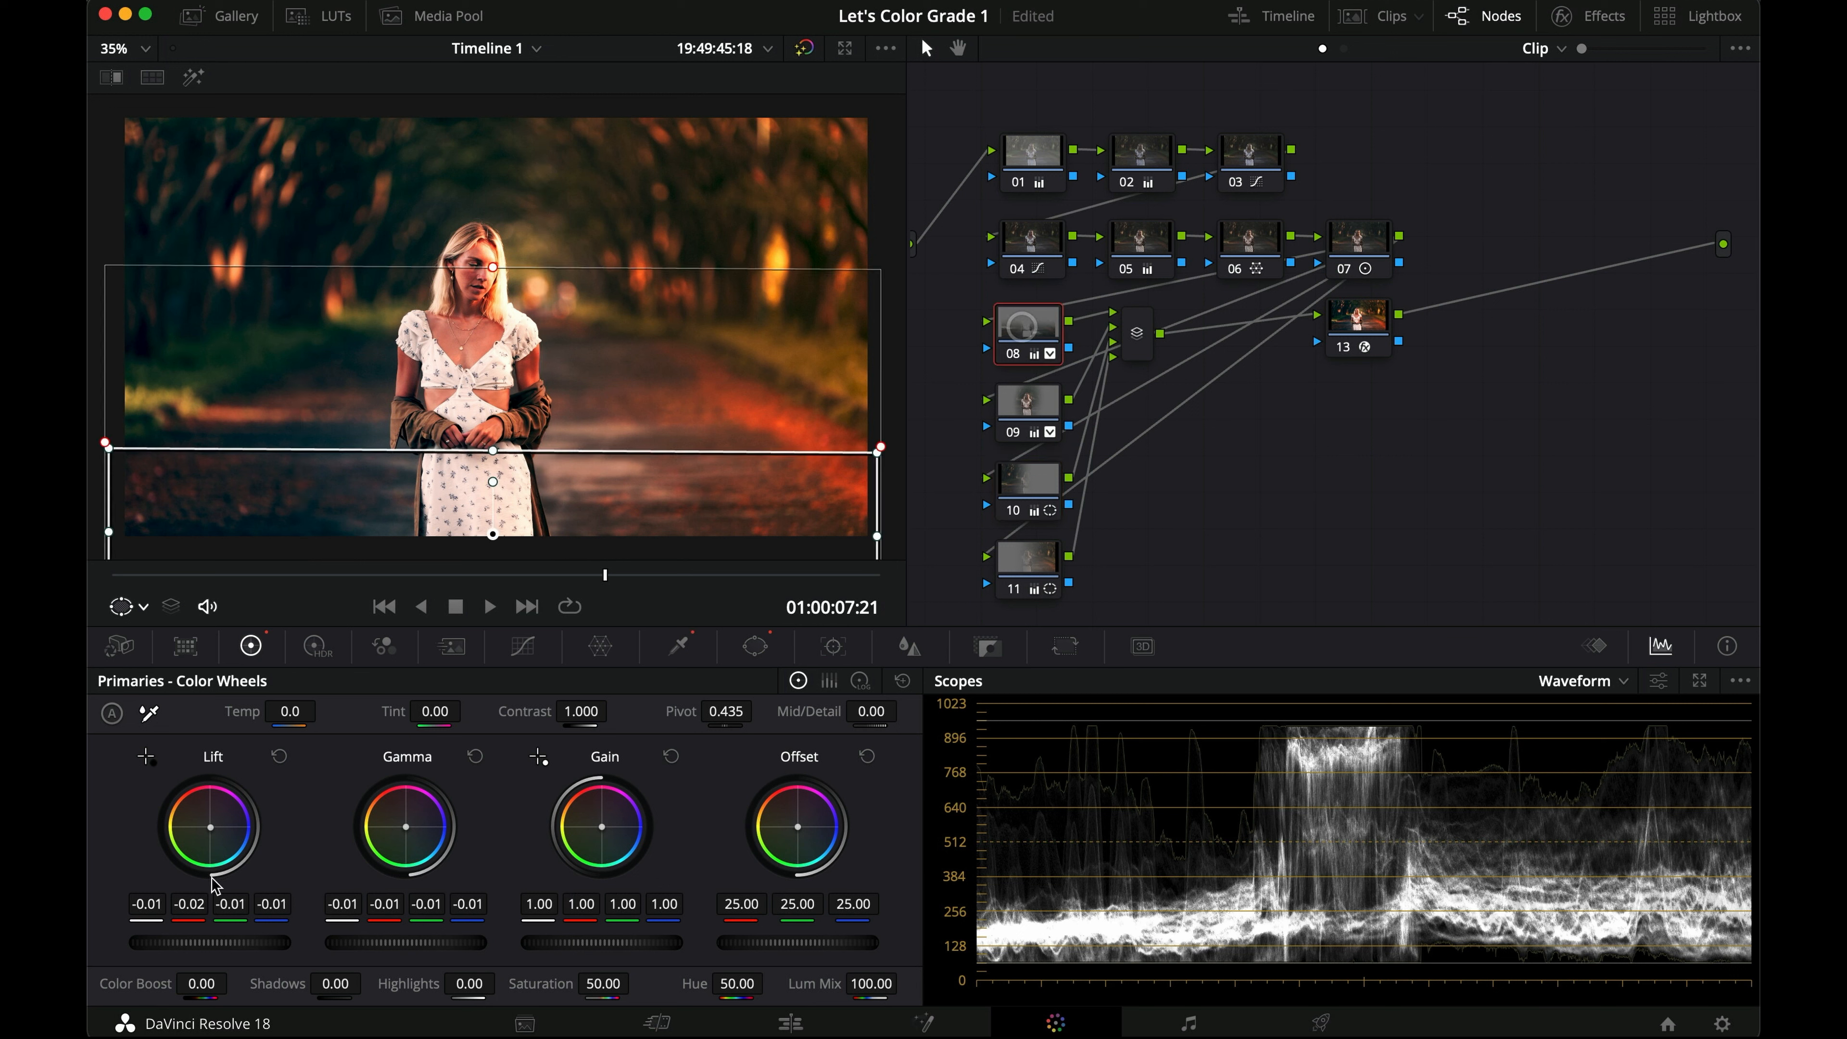
drag(207, 939, 191, 938)
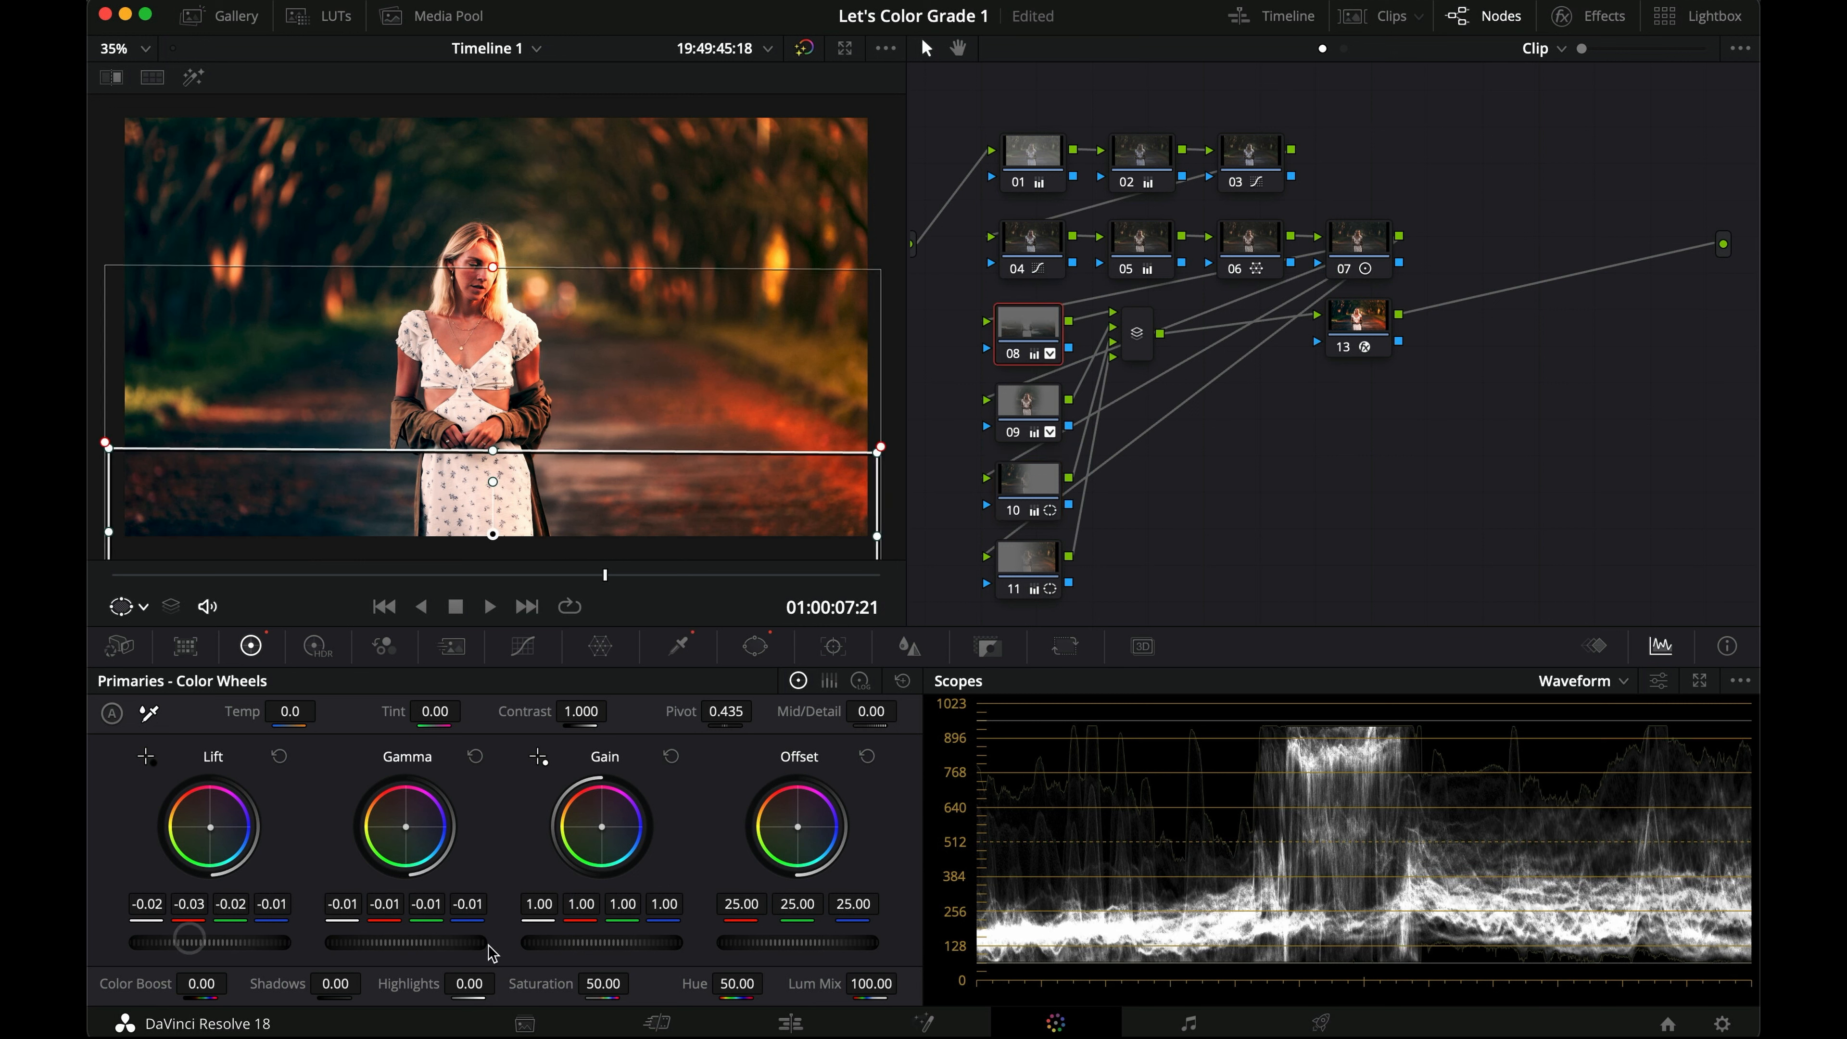
drag(437, 940, 382, 940)
drag(577, 941, 545, 939)
Step: Review the grade full screen, and compare the picture with nodes 08 to 11 off and on
key(super+f)
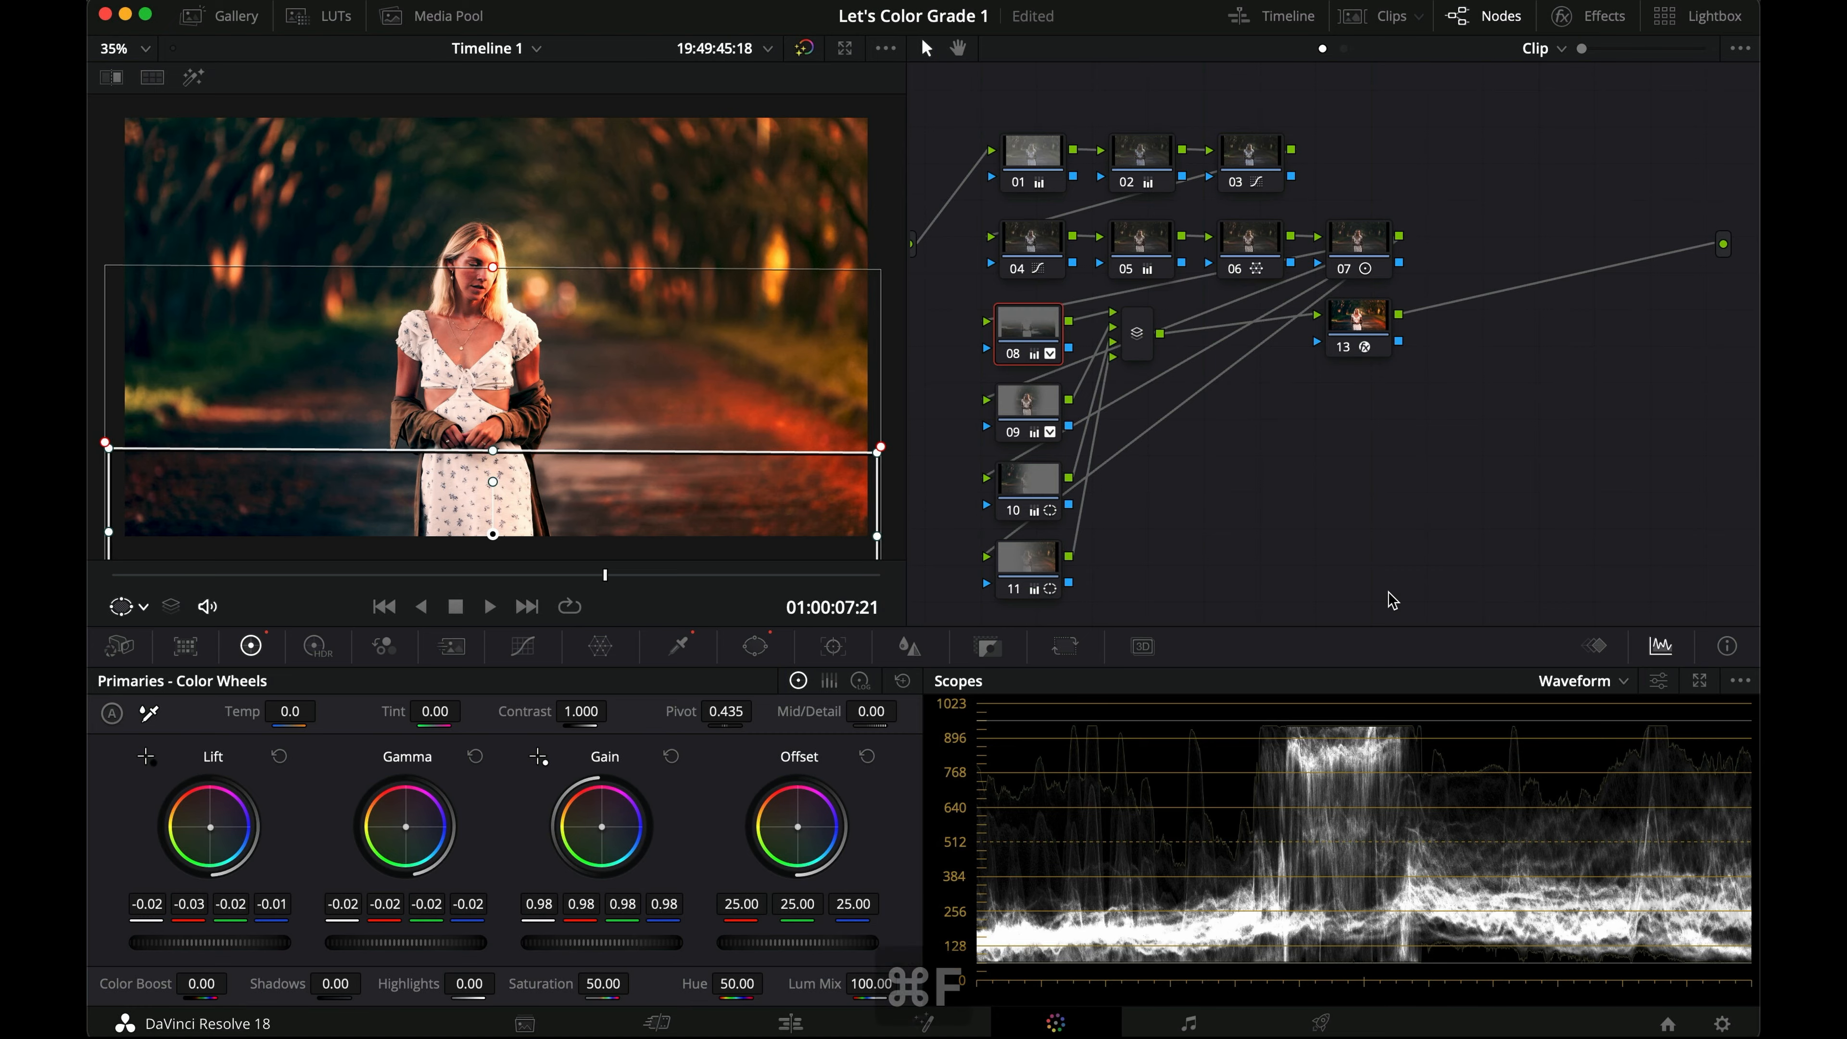
key(super+d)
key(super+f)
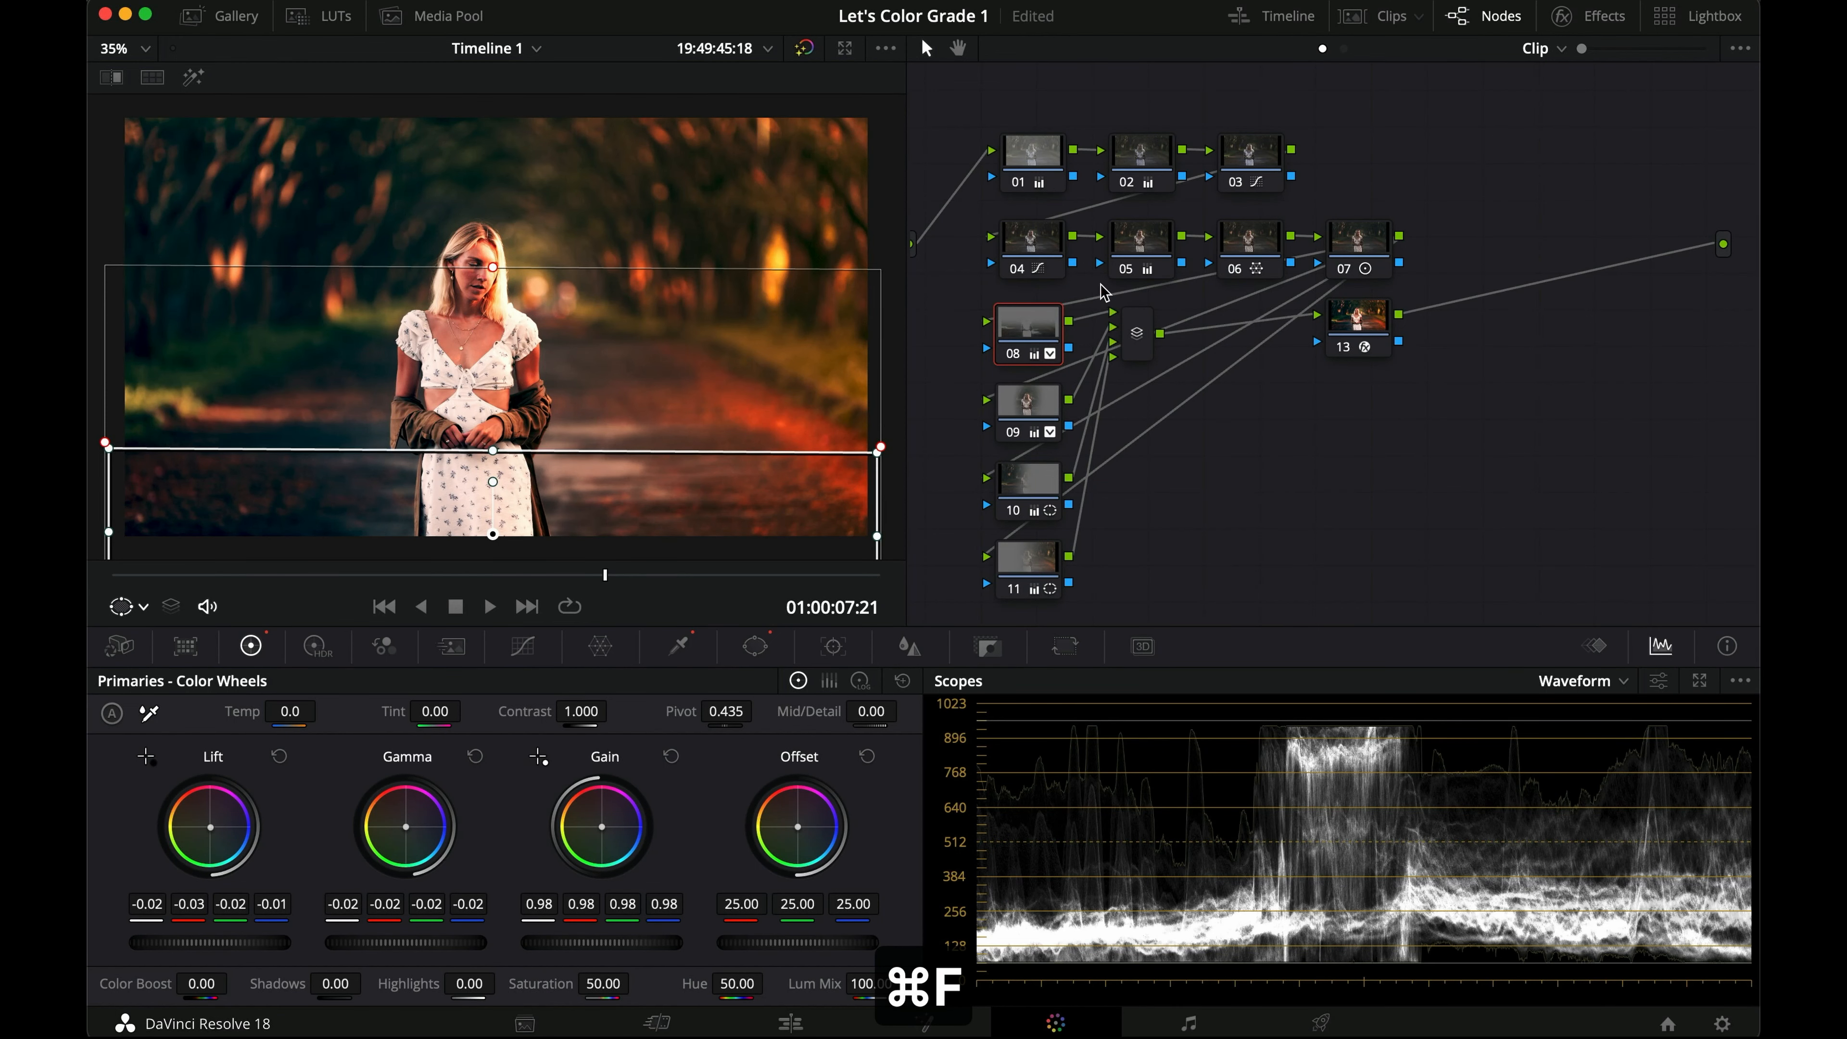
drag(947, 337, 1043, 600)
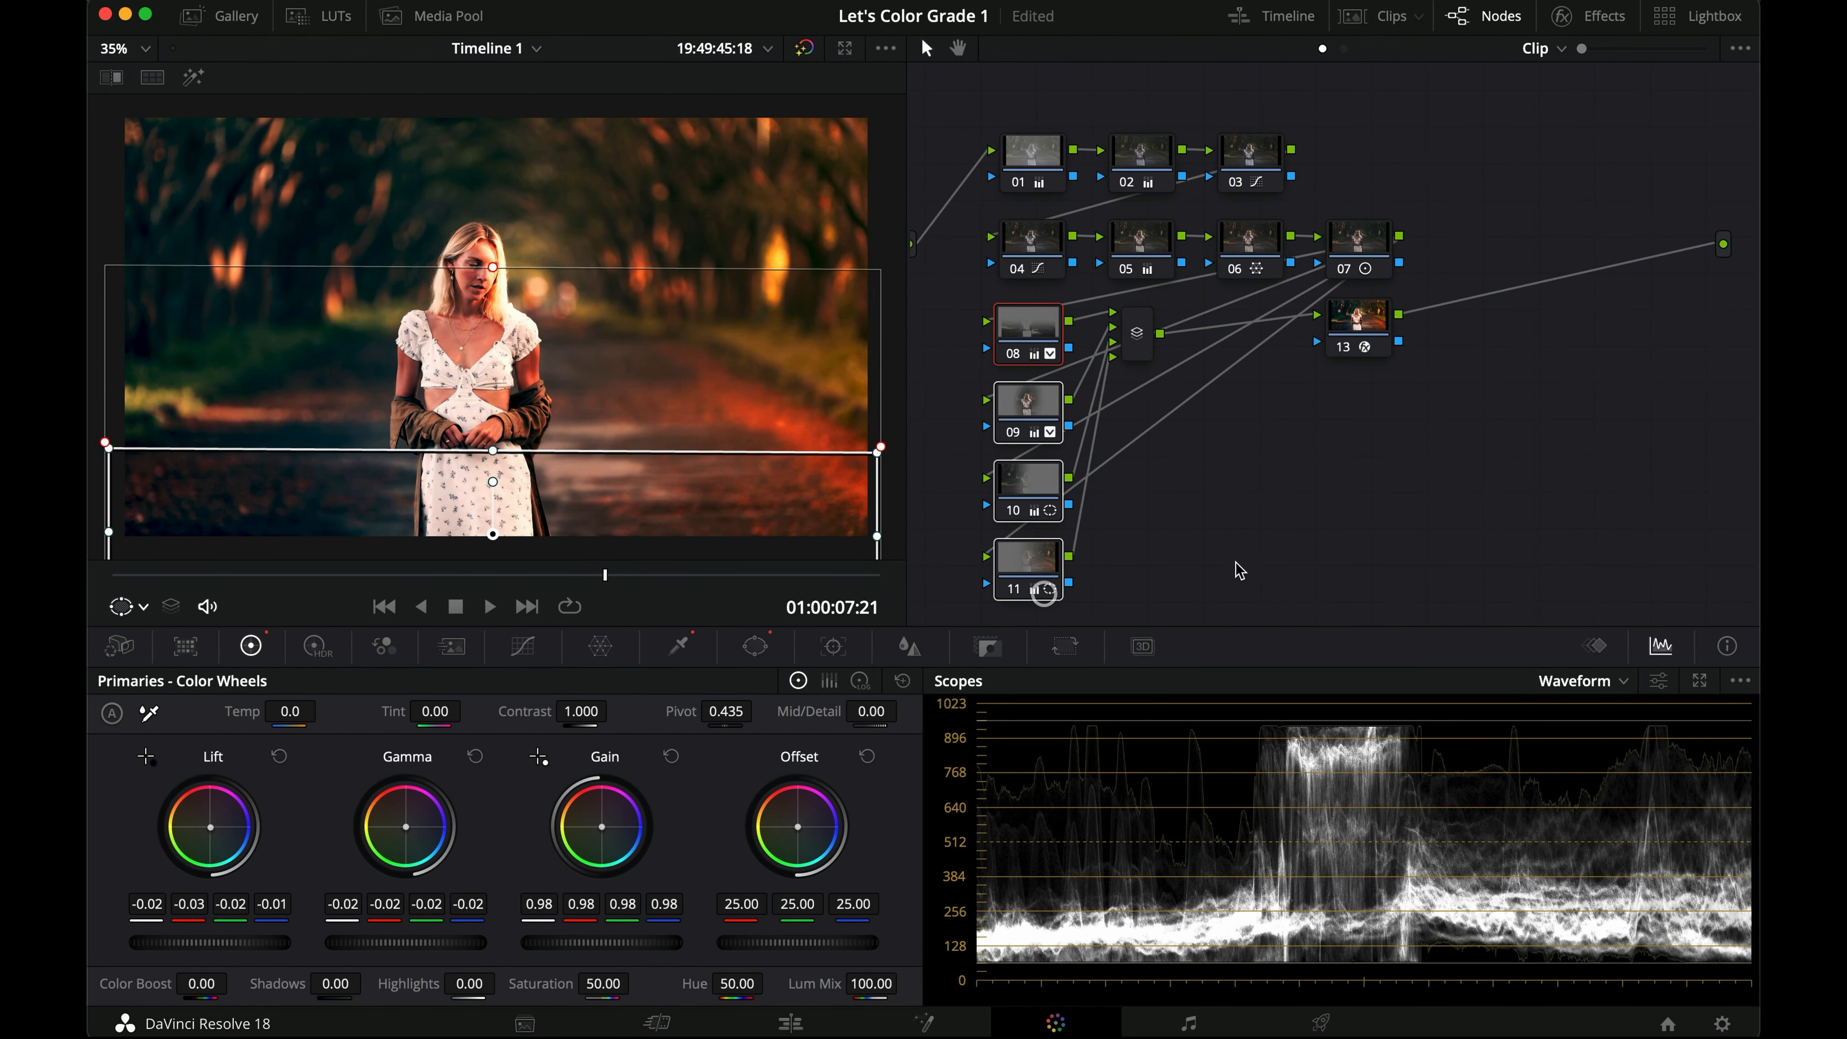
key(super+d)
key(super+d)
Step: Hide the window outlines in the viewer and disable all nodes to show the ungraded clip
click(149, 606)
click(157, 640)
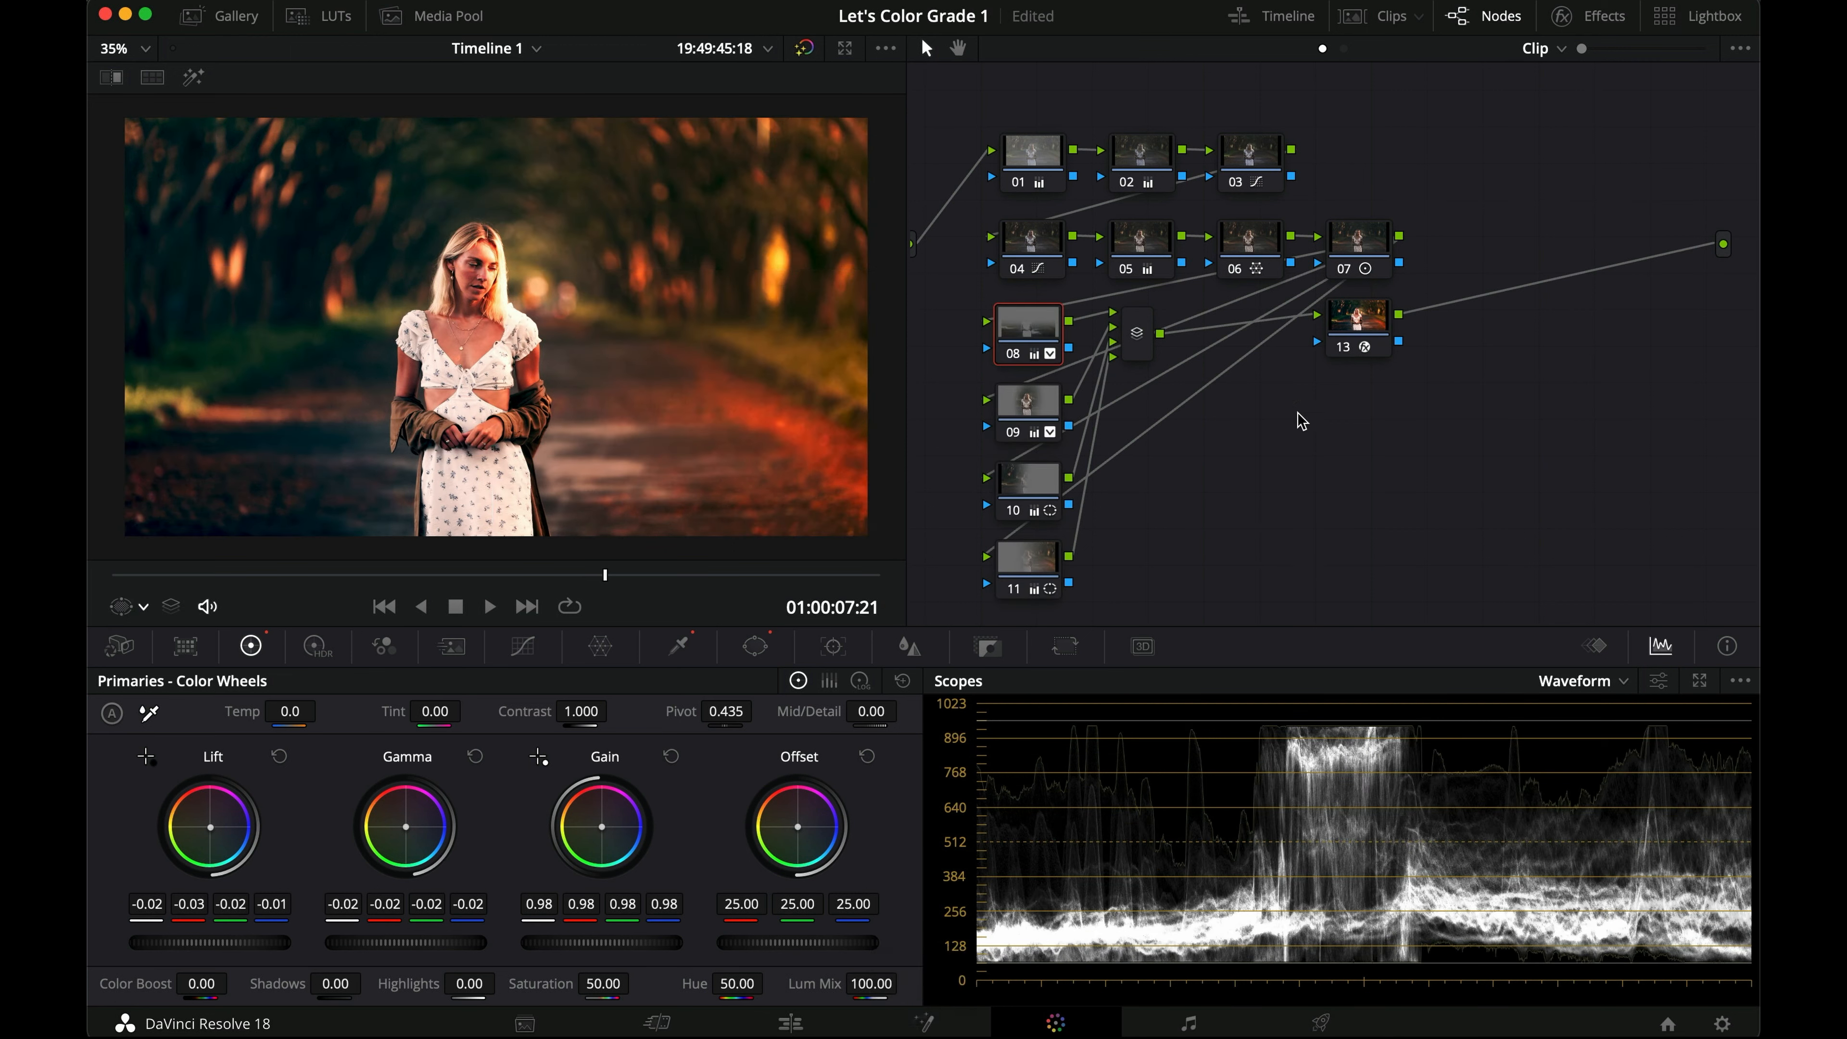
drag(1497, 135, 981, 598)
key(super+d)
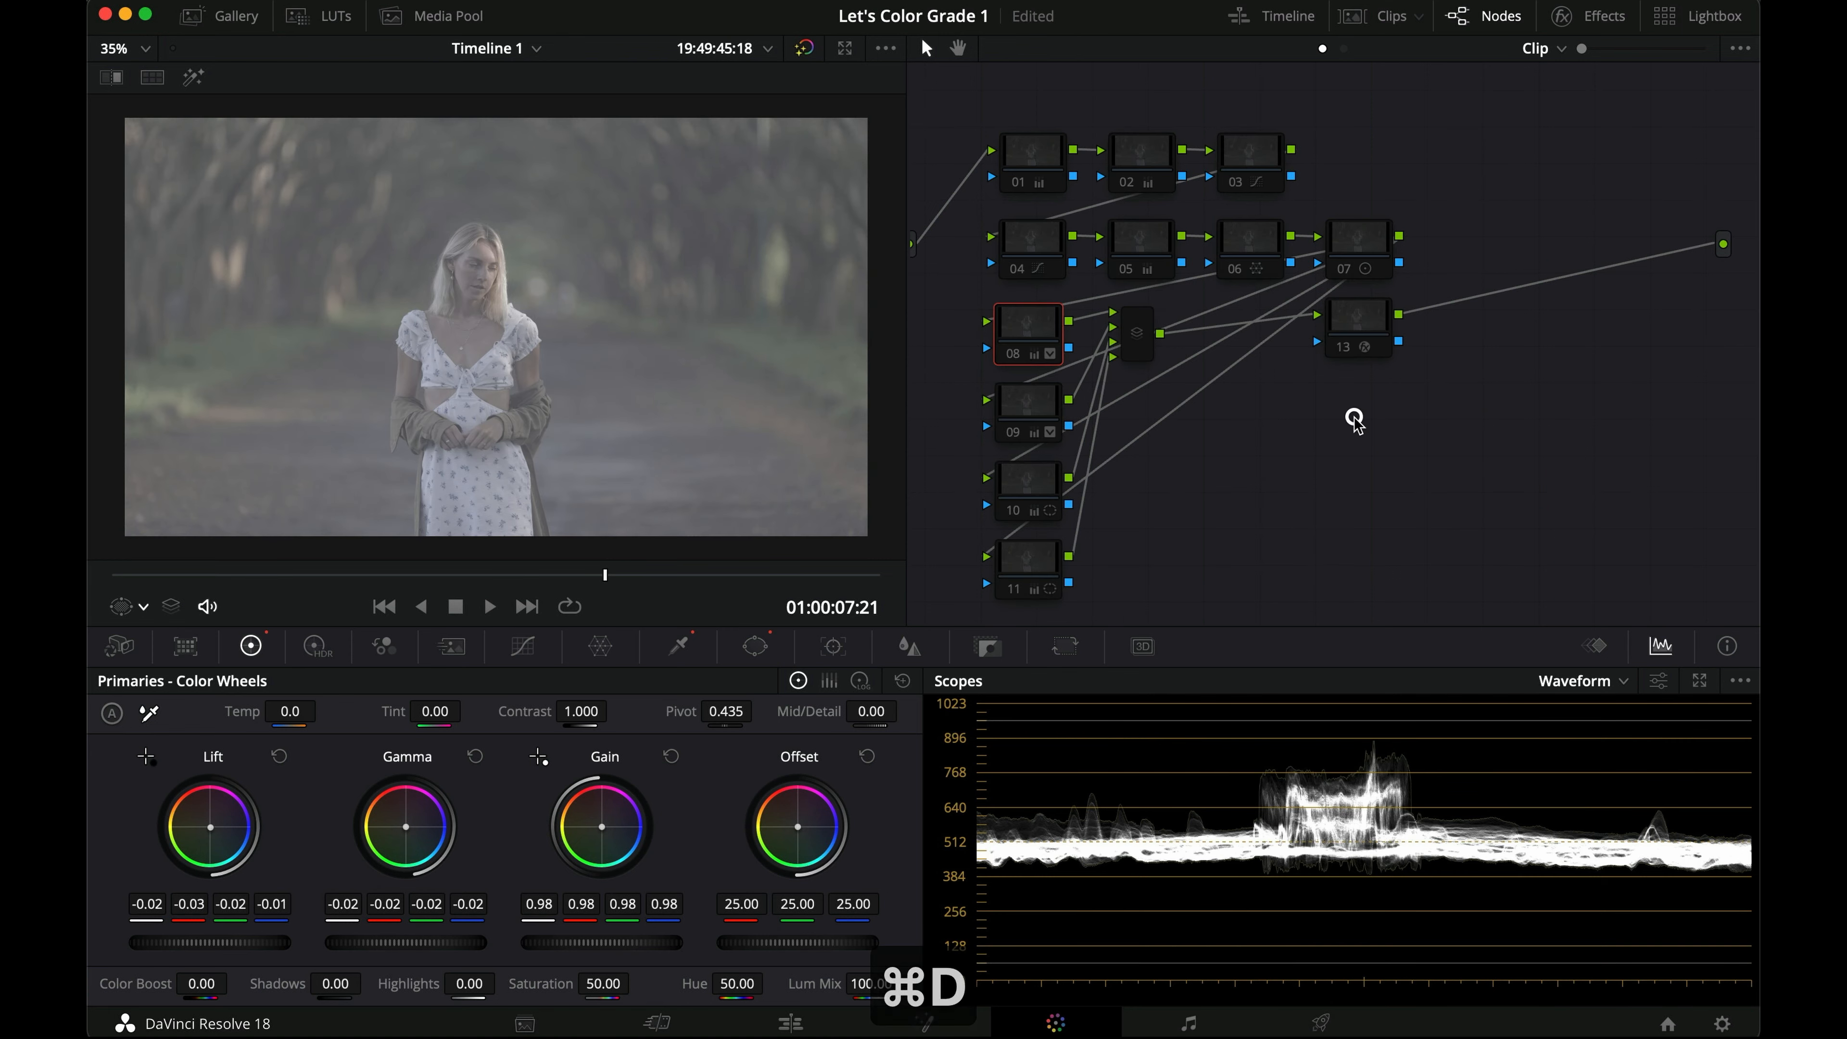
Step: Re-enable the Color Space Transform on node 13 and the contrast correction on node 02
click(1360, 320)
key(super+d)
click(1327, 447)
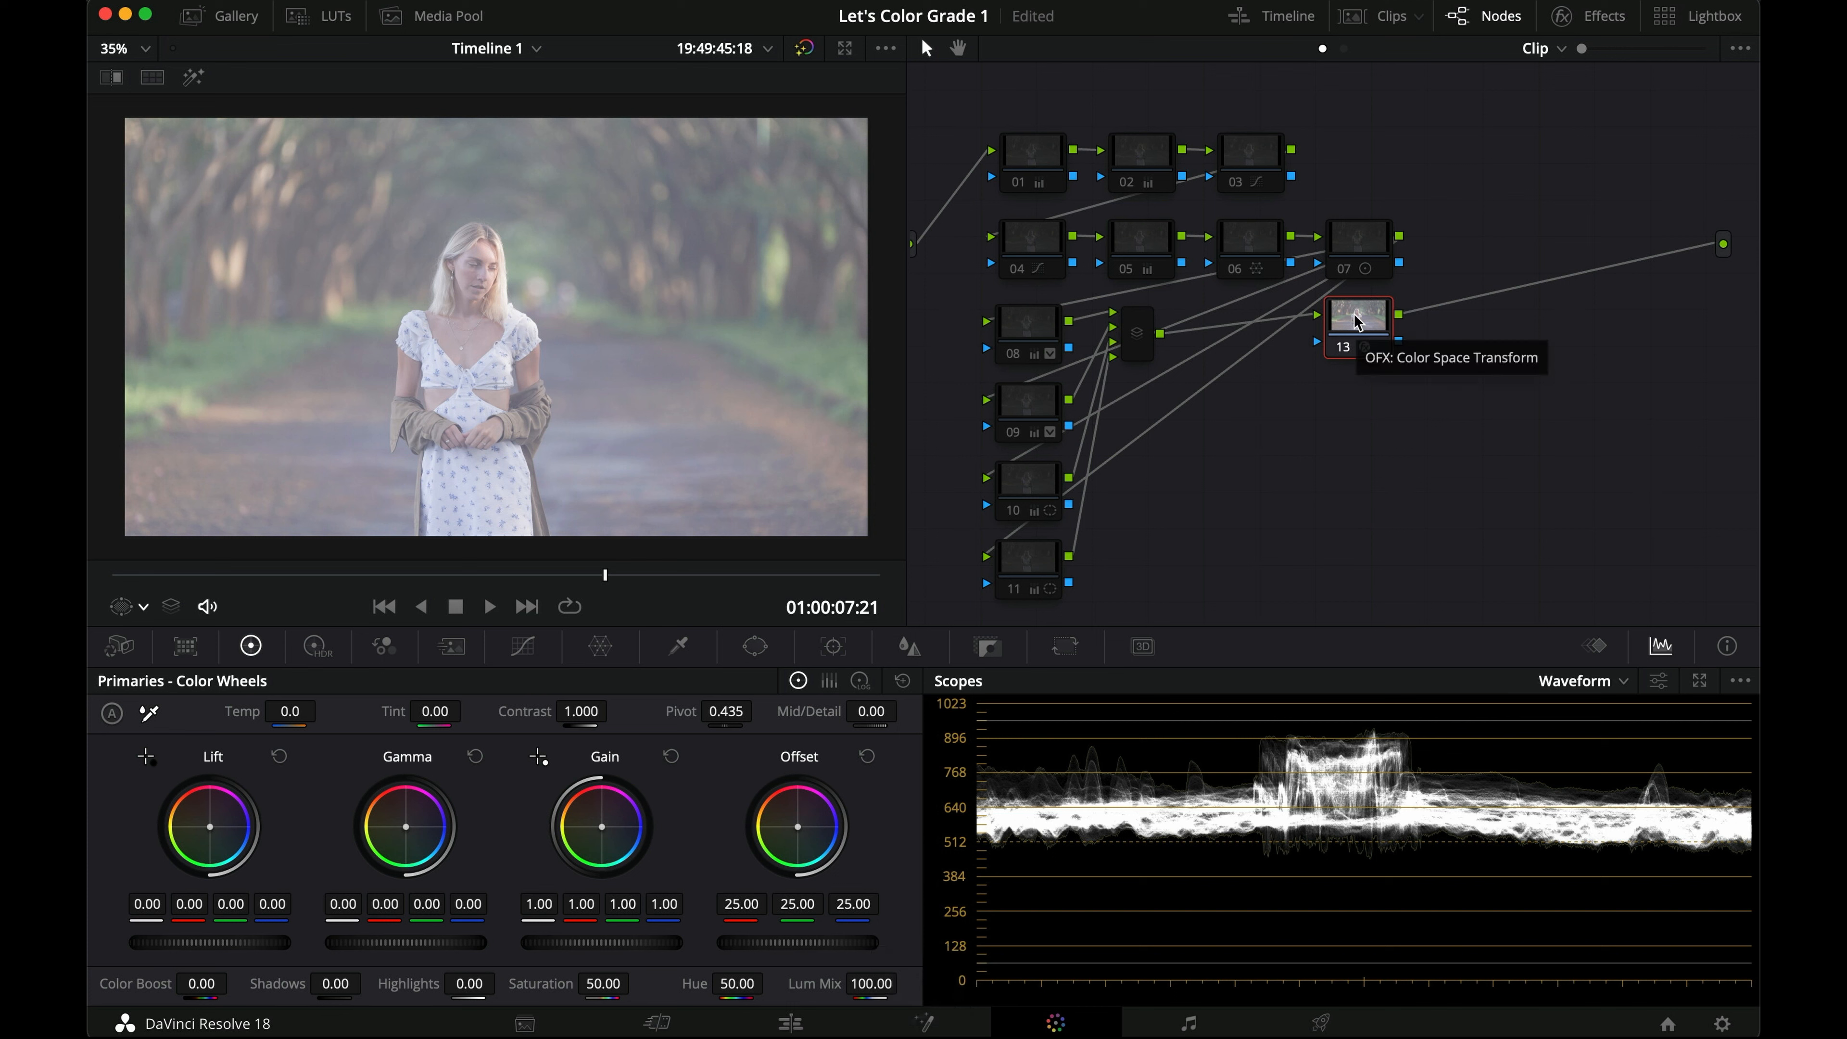
key(super+d)
click(1139, 160)
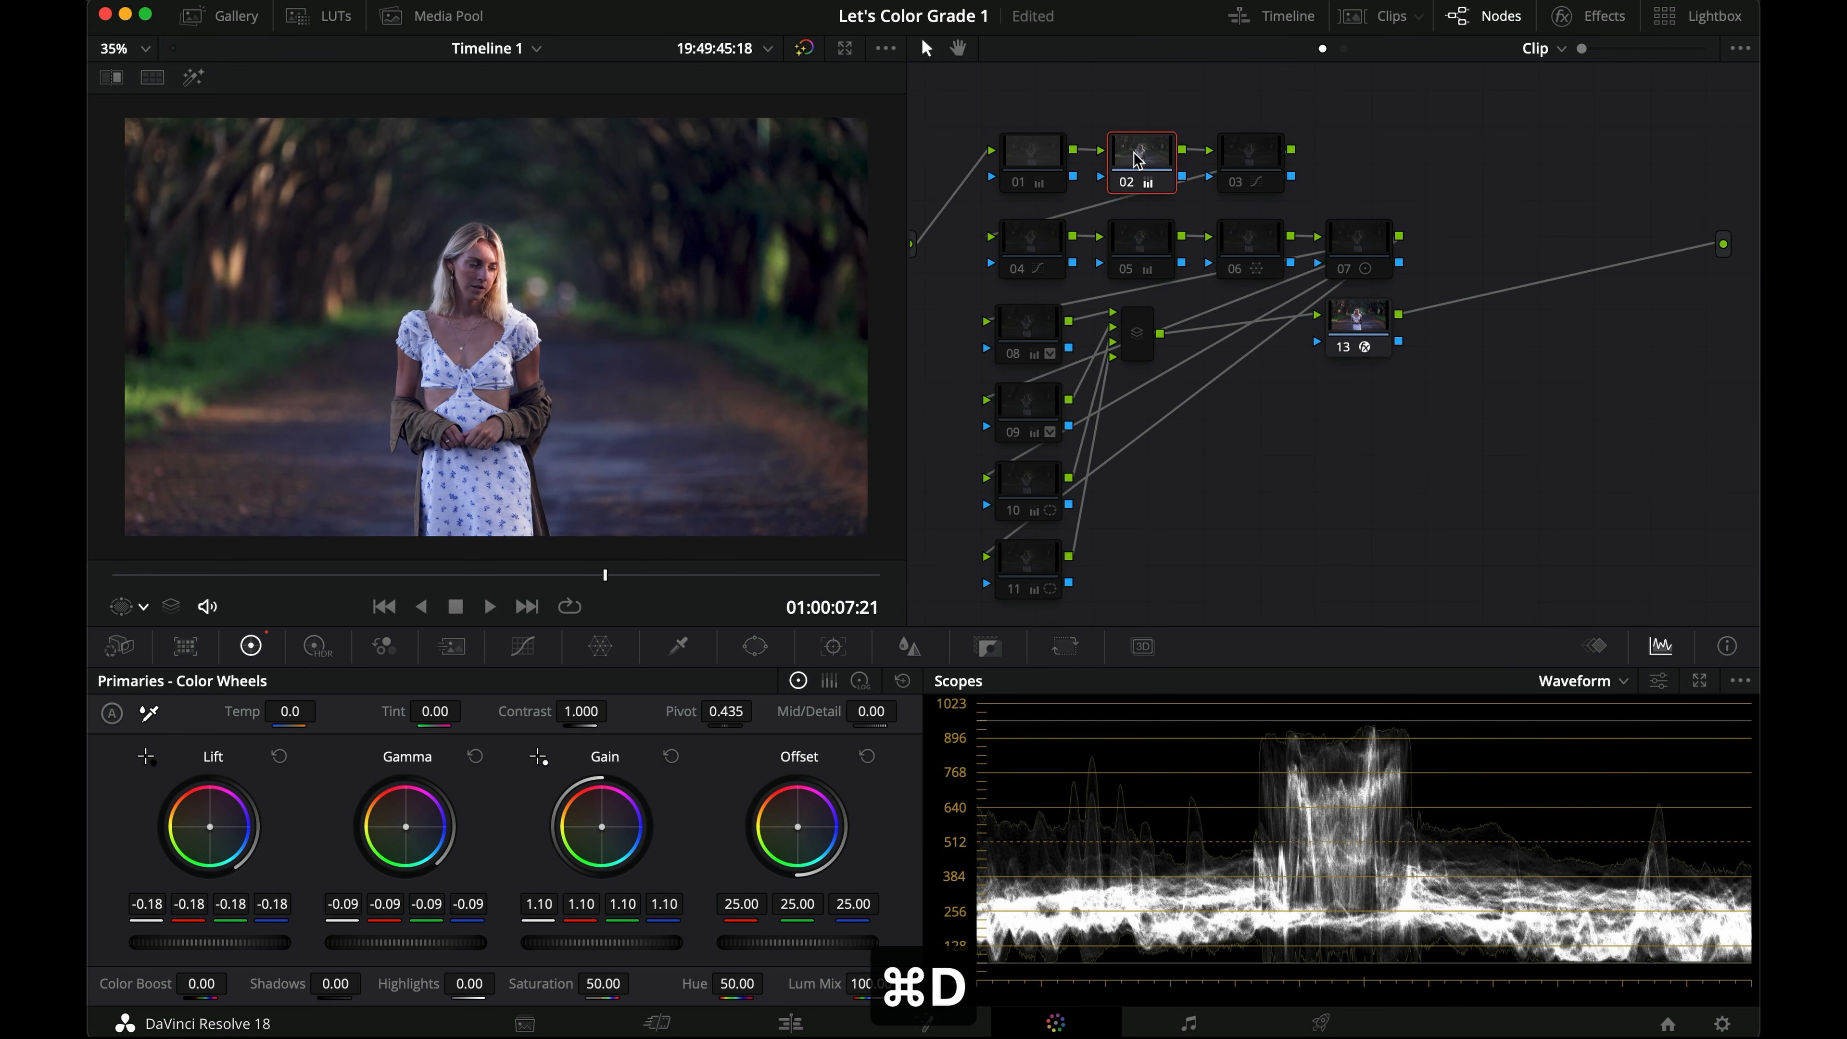
Step: Re-enable the curve on node 03 and the white balance correction on node 01
click(1244, 158)
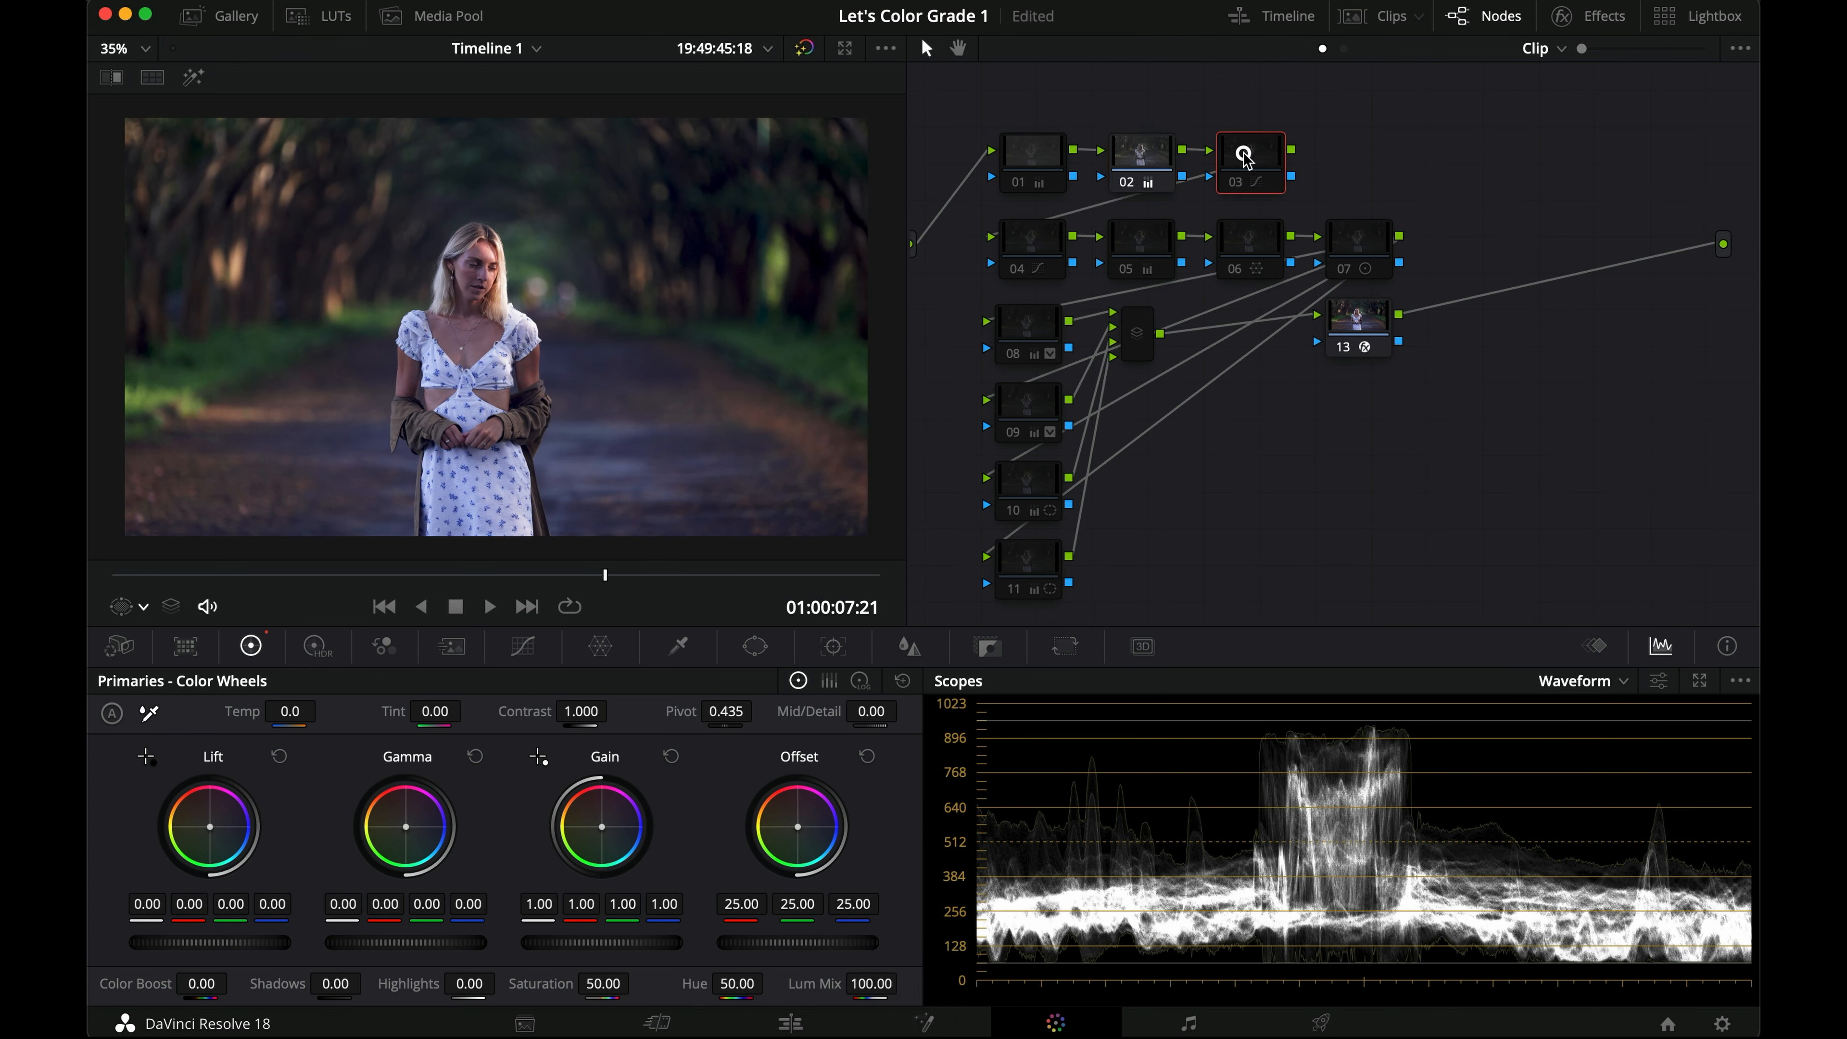
key(super+d)
click(1017, 153)
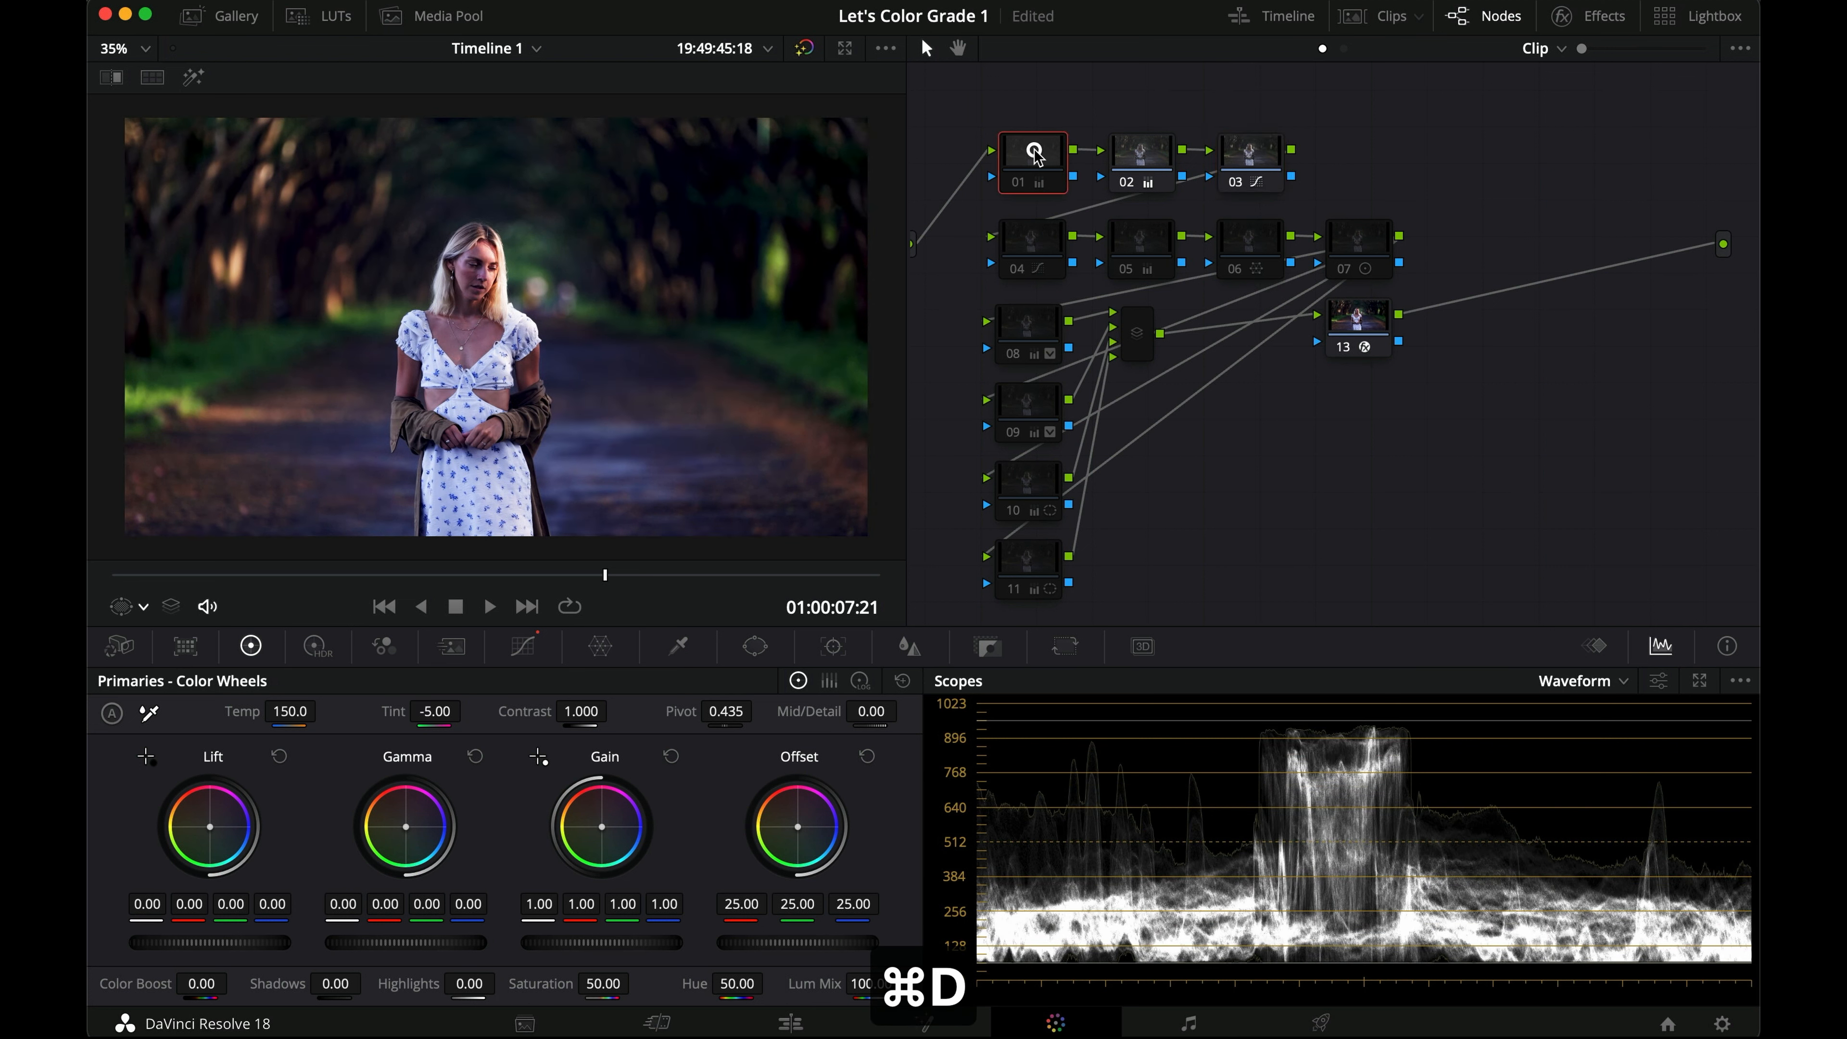
key(super+d)
key(super+d)
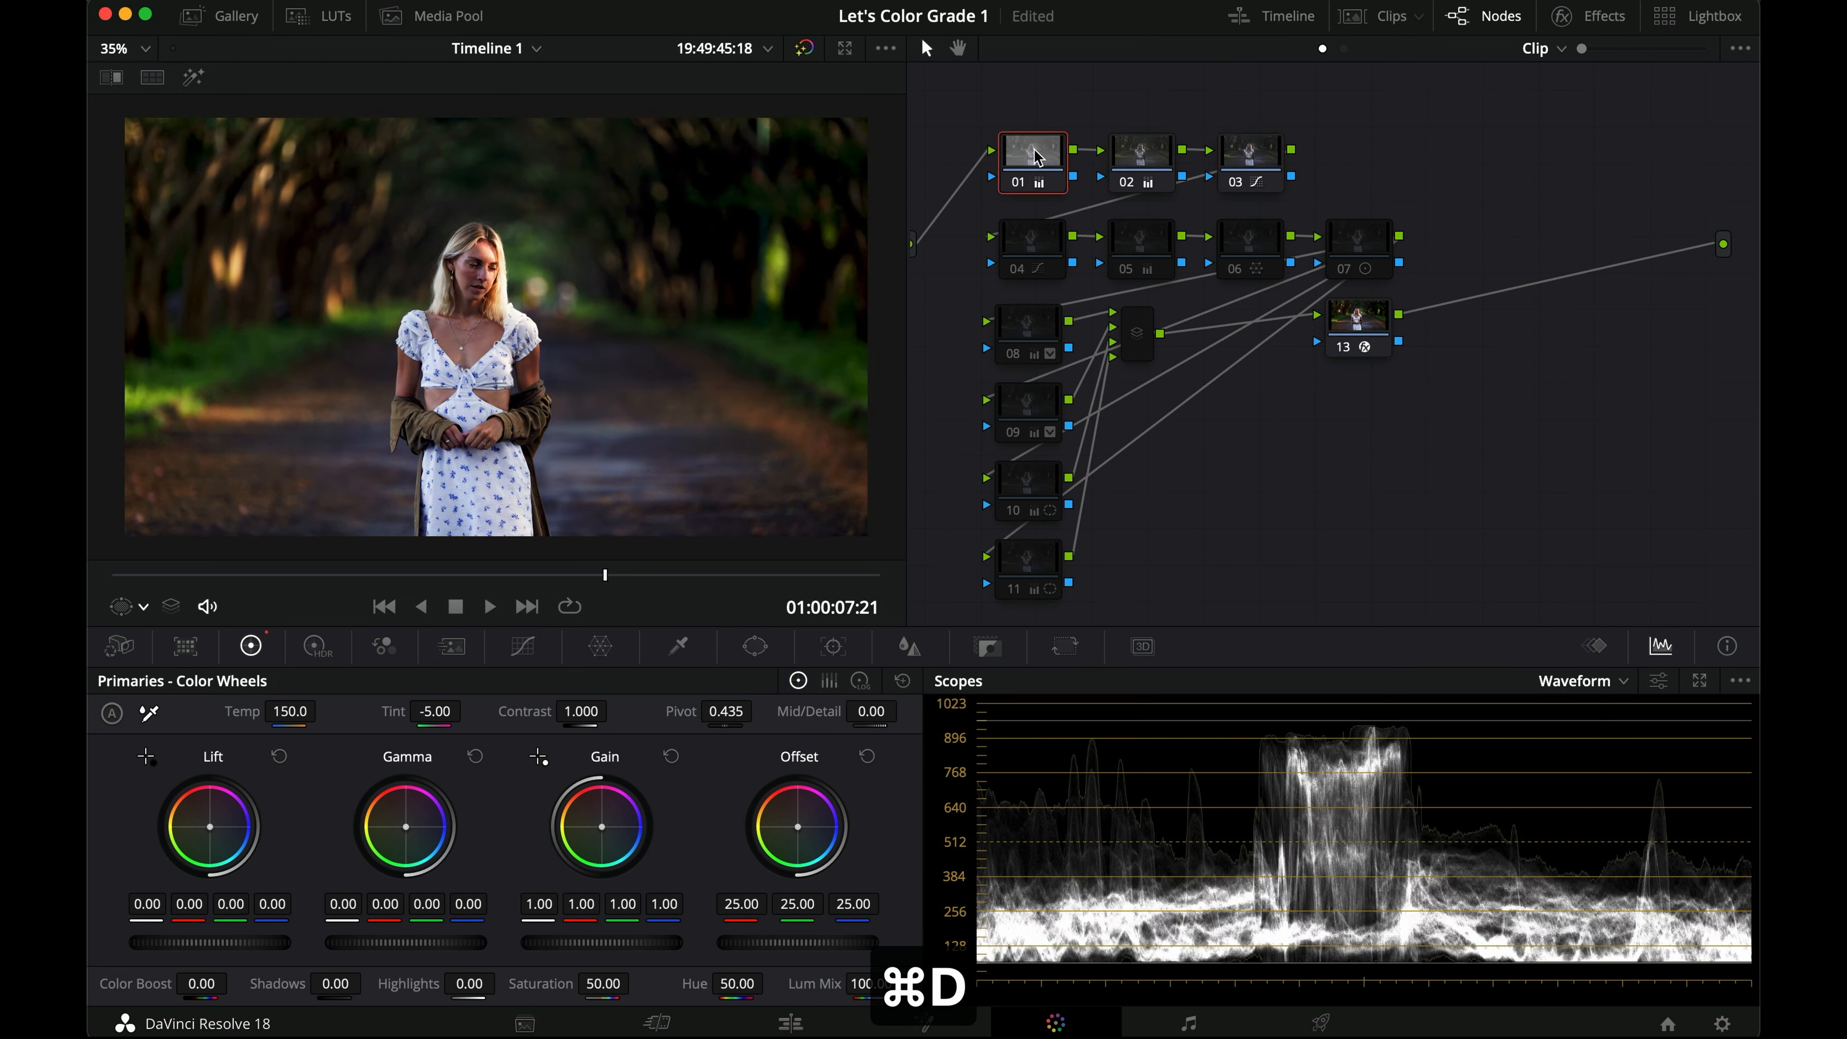
click(1465, 229)
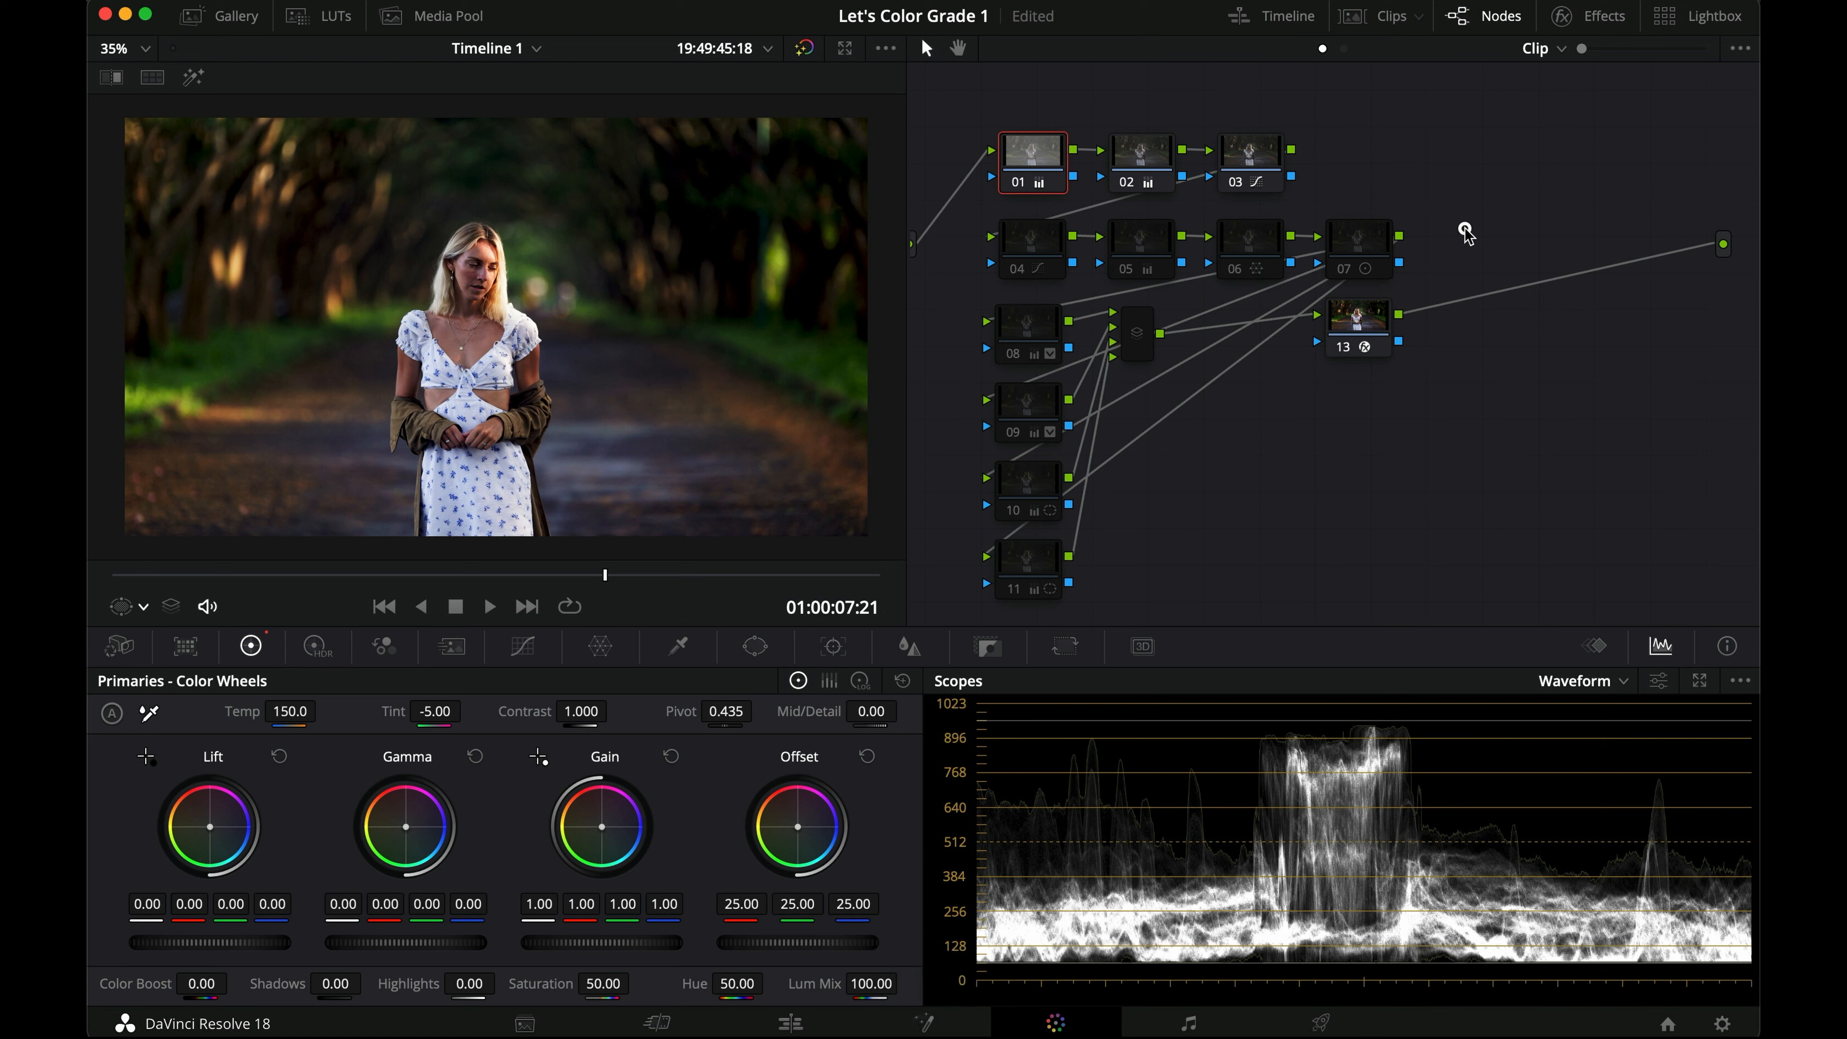
Step: Re-enable the curve adjustment on node 04 and the color wheel tint on node 05
click(1032, 242)
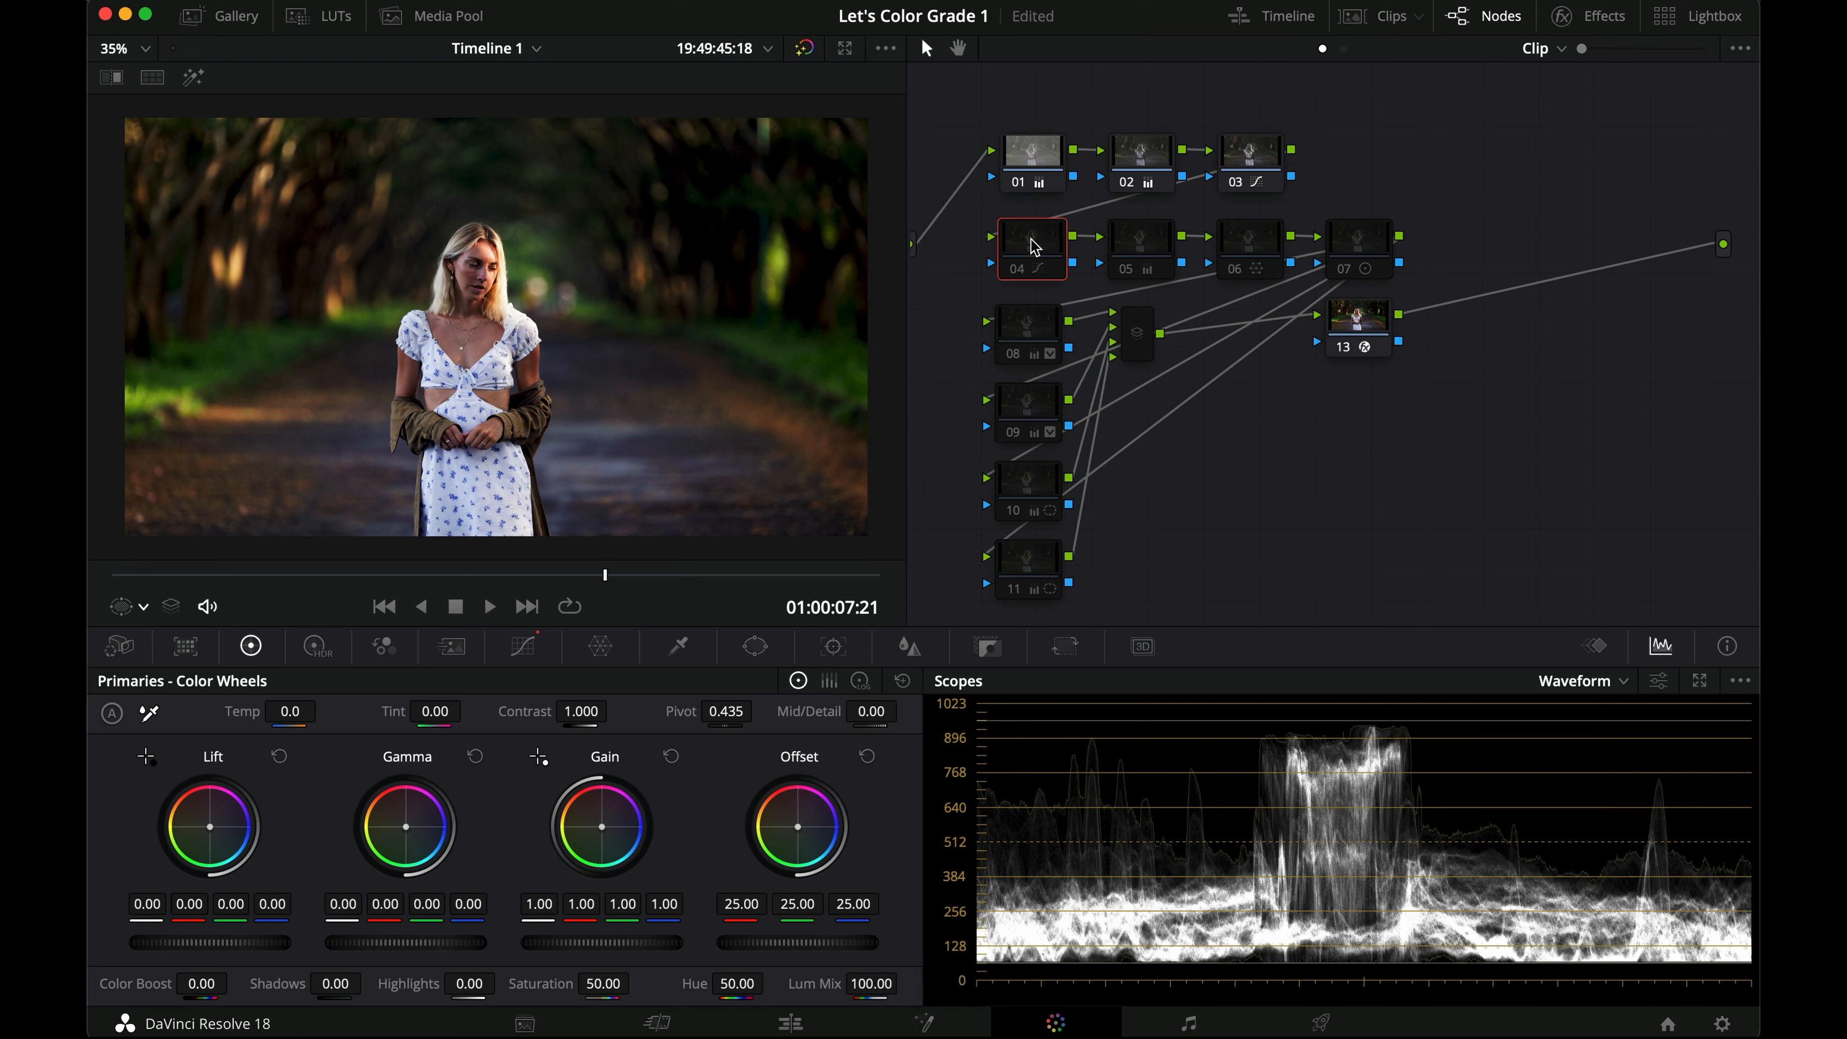
key(super+d)
click(1141, 247)
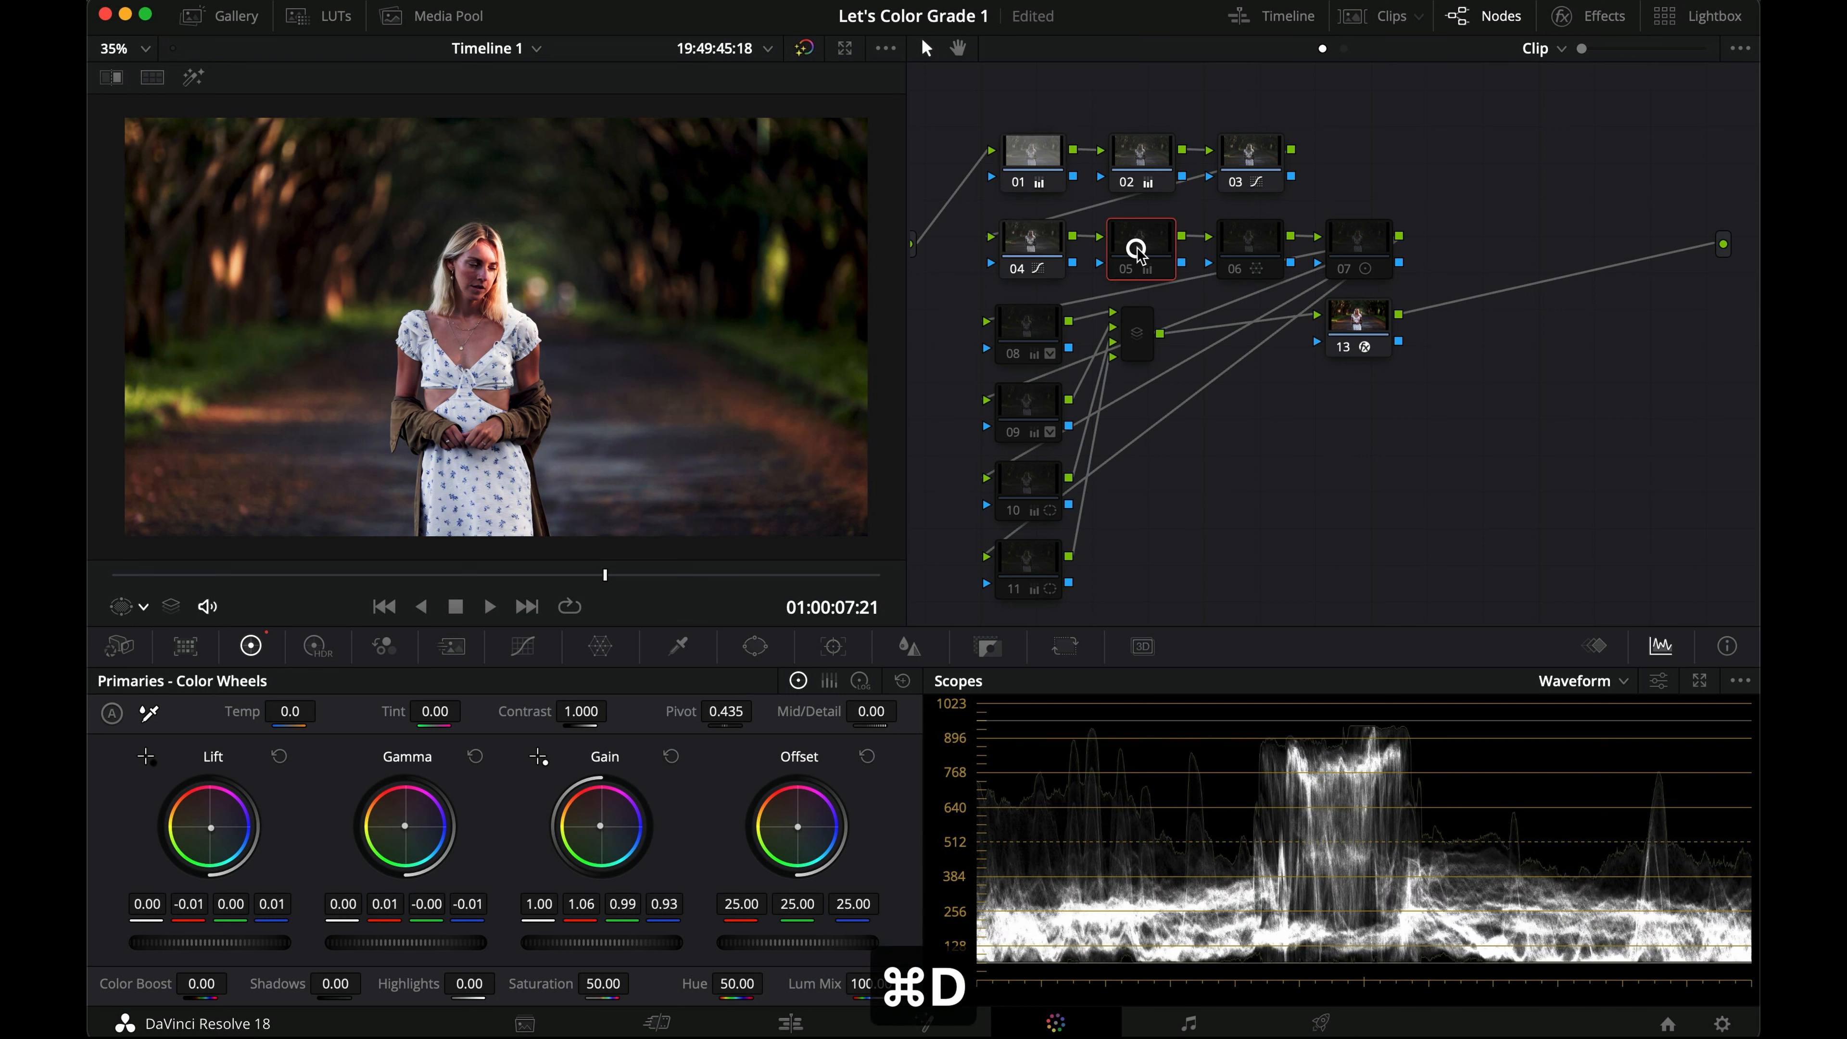
key(super+d)
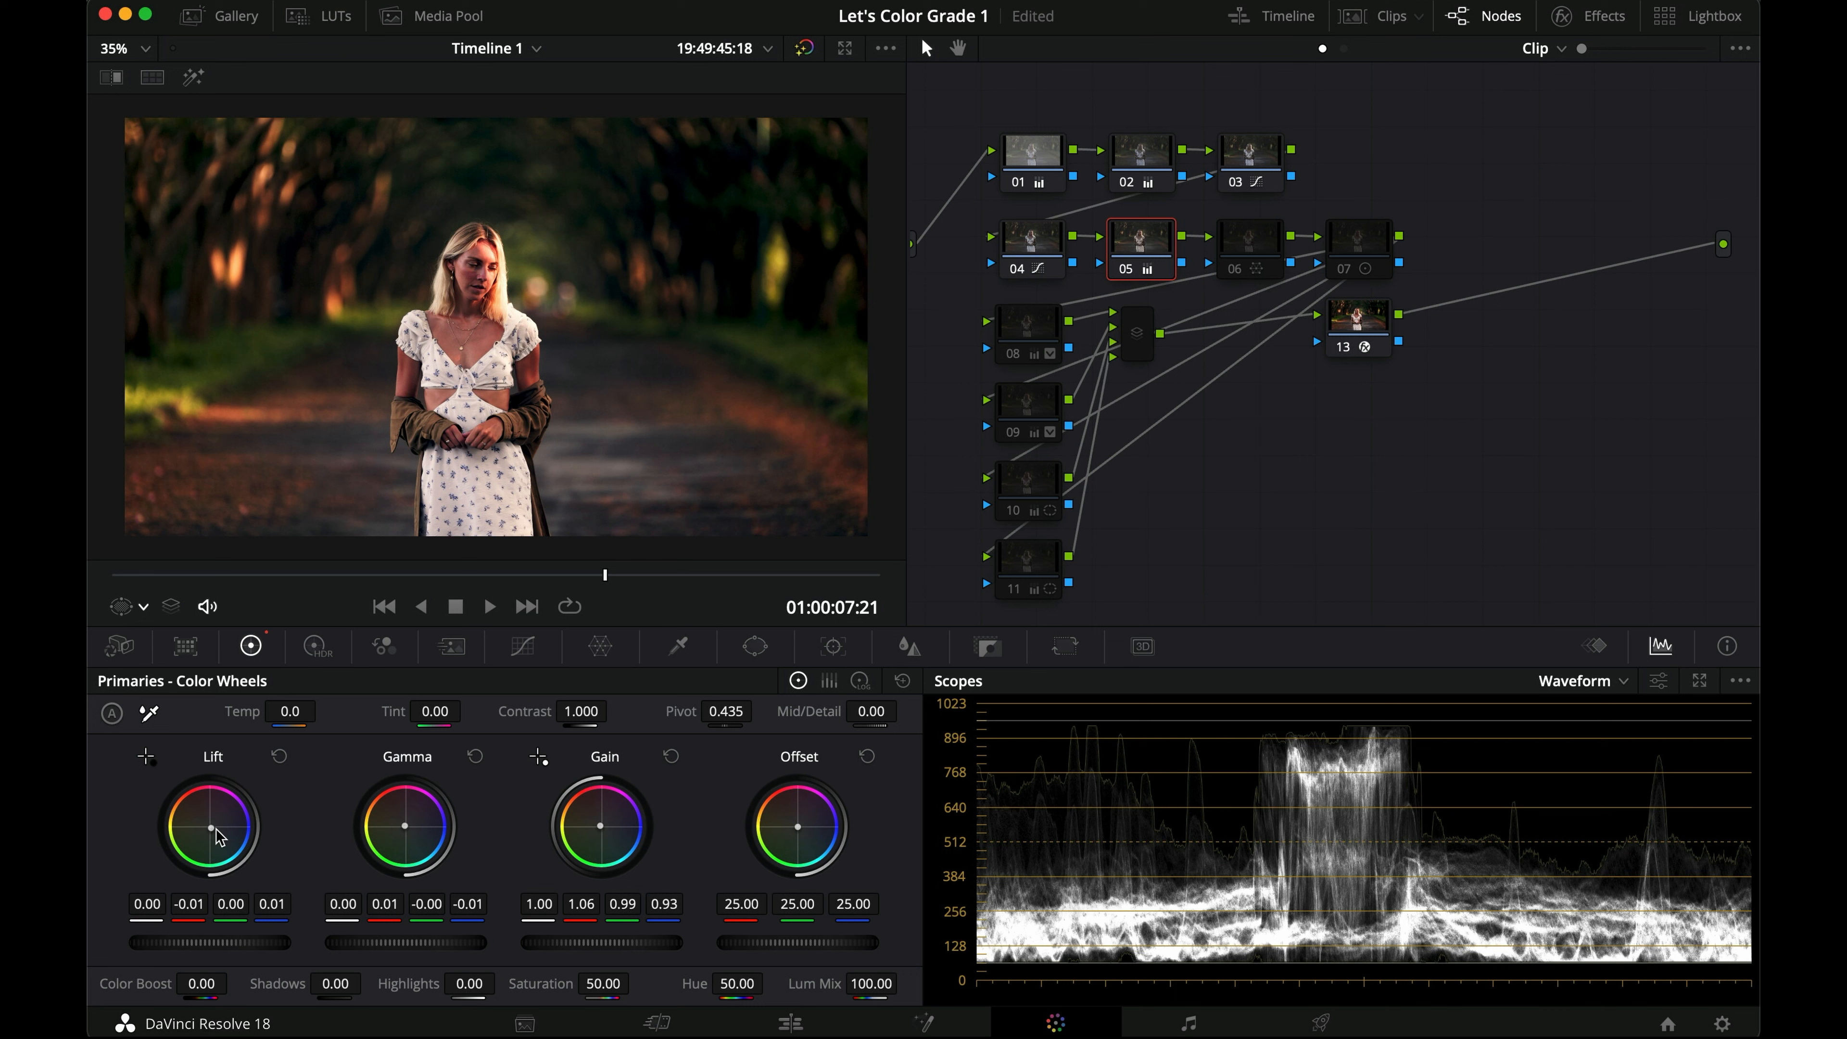
Step: Re-enable the Color Warper adjustment on node 06 and node 07, and show node 07's Log Wheels settings
click(1251, 247)
key(super+d)
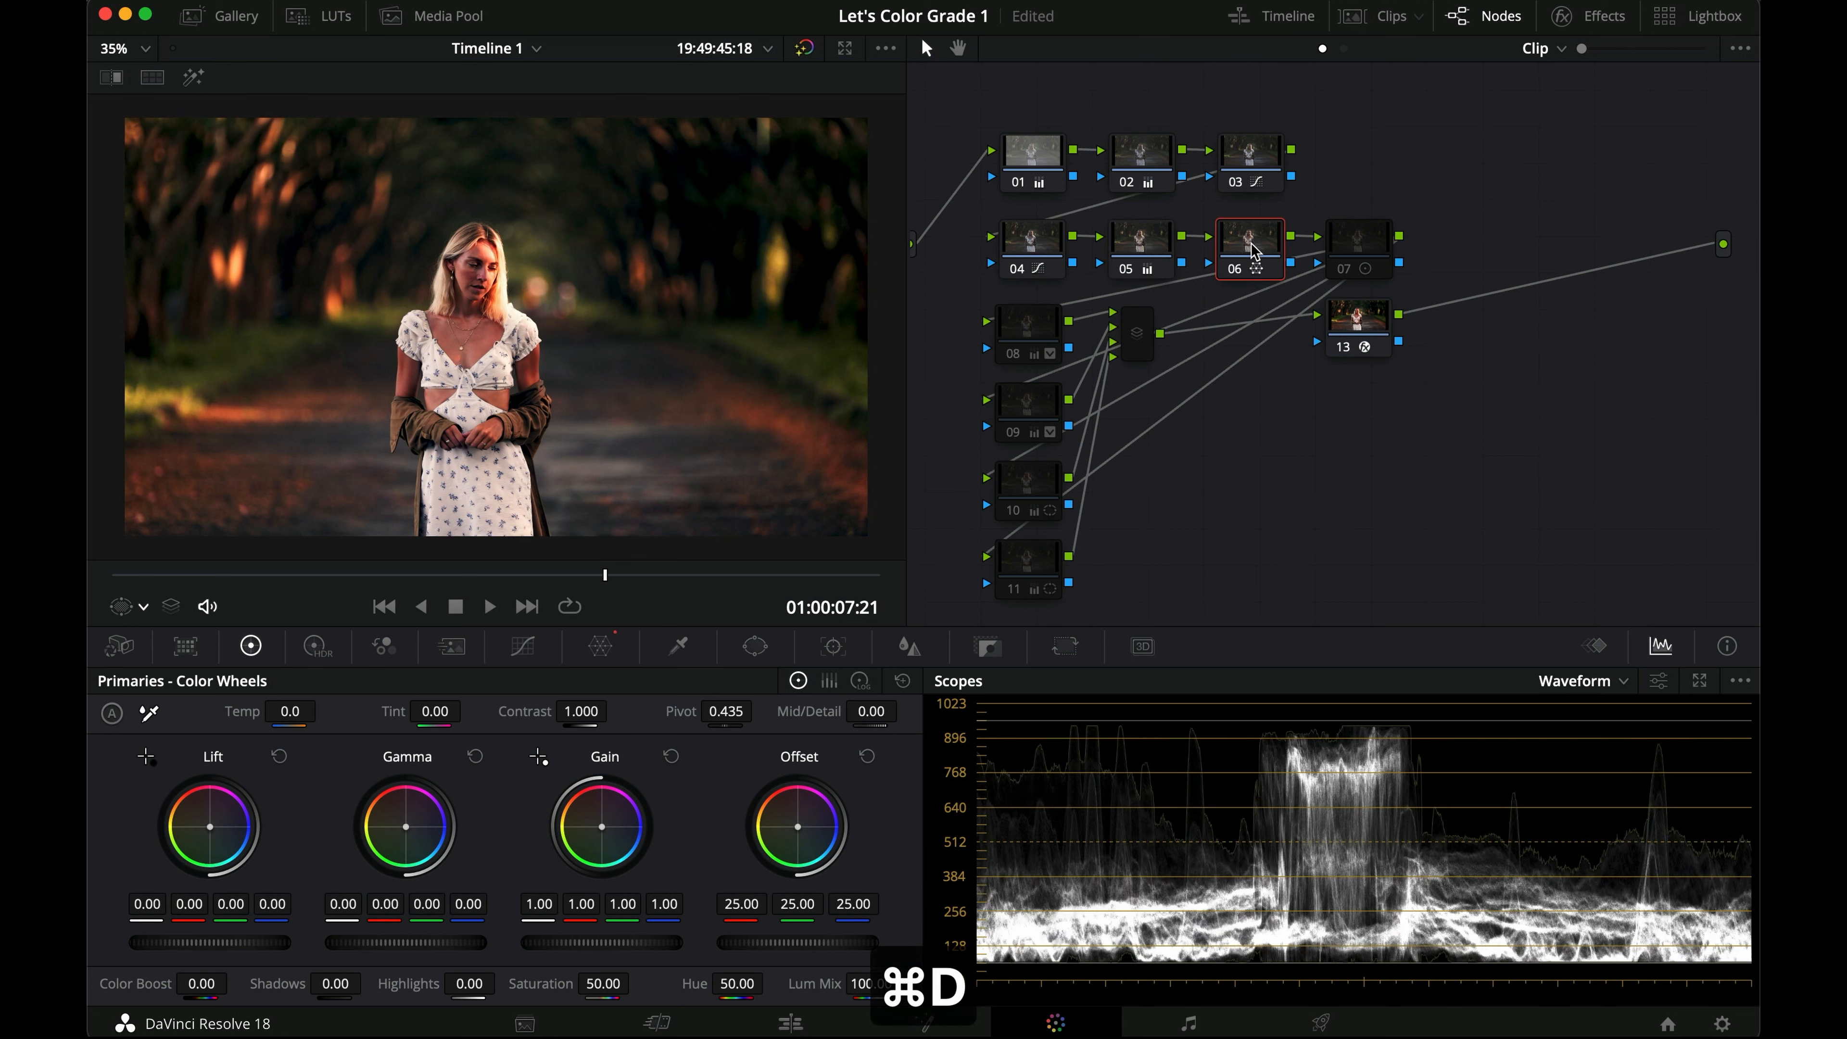
click(1367, 243)
key(super+d)
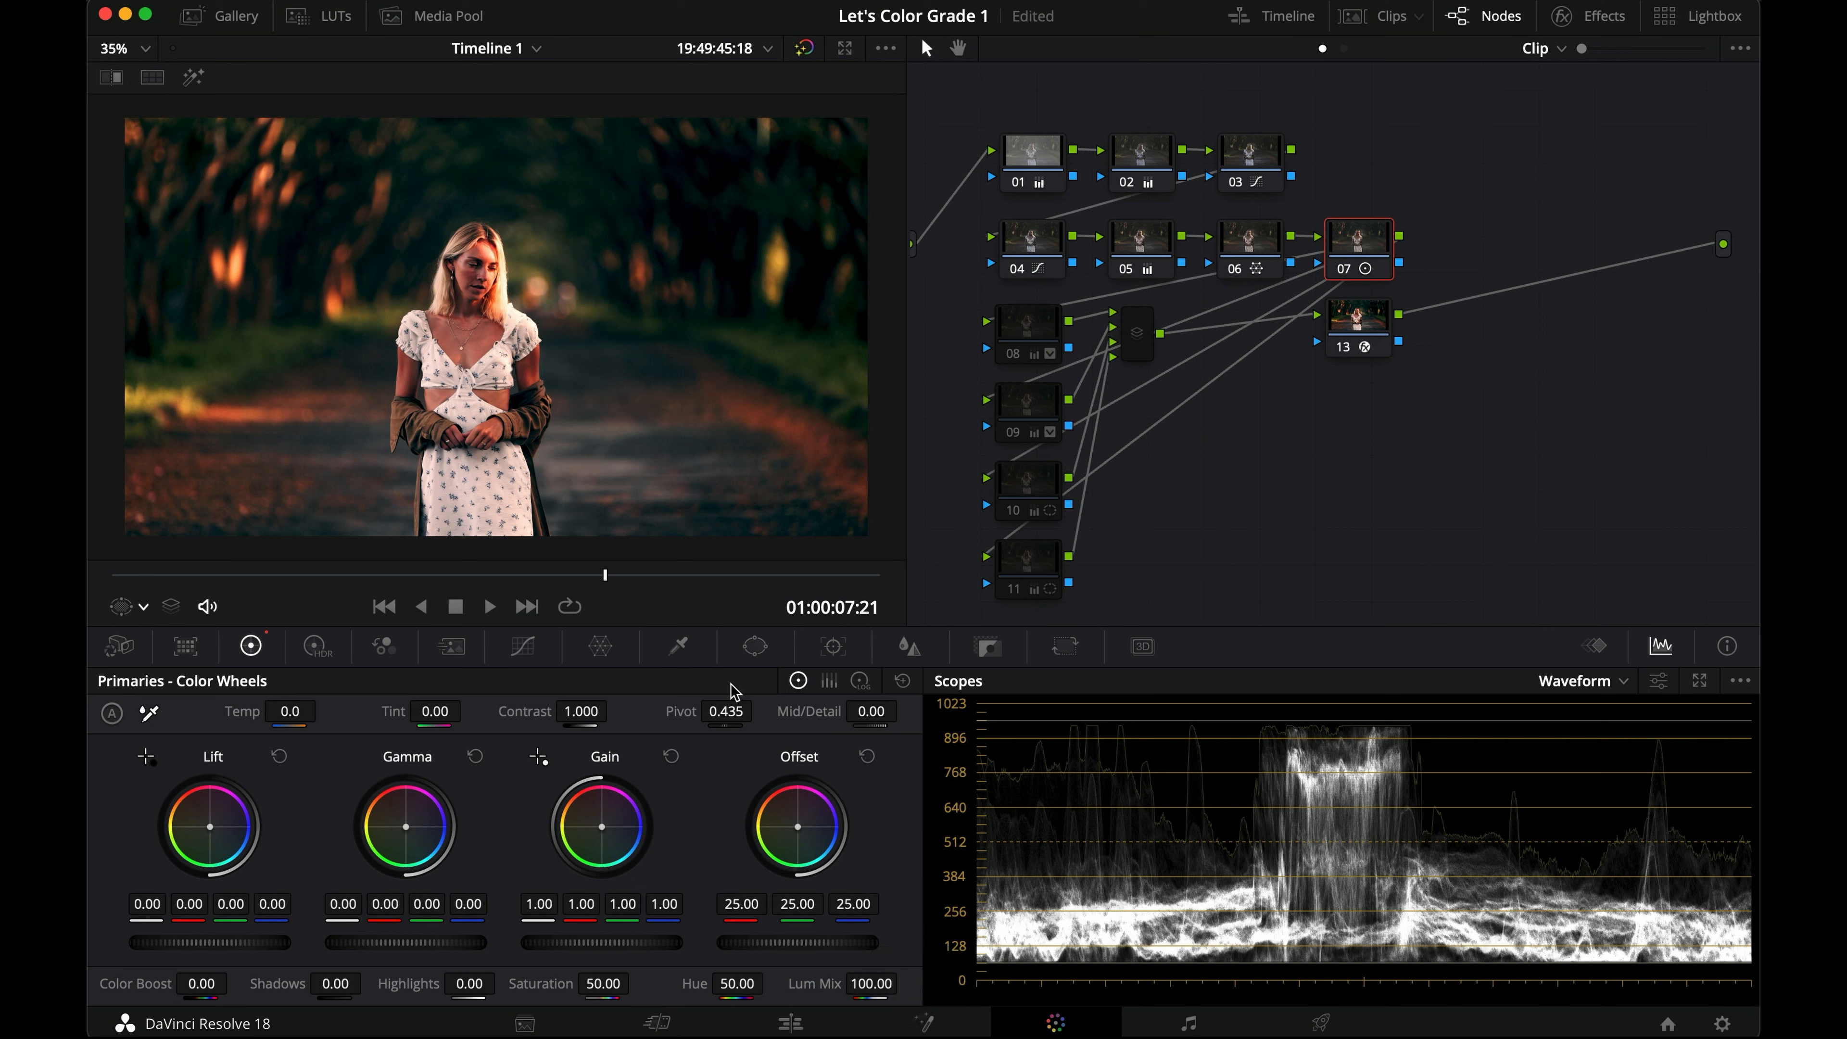
click(865, 681)
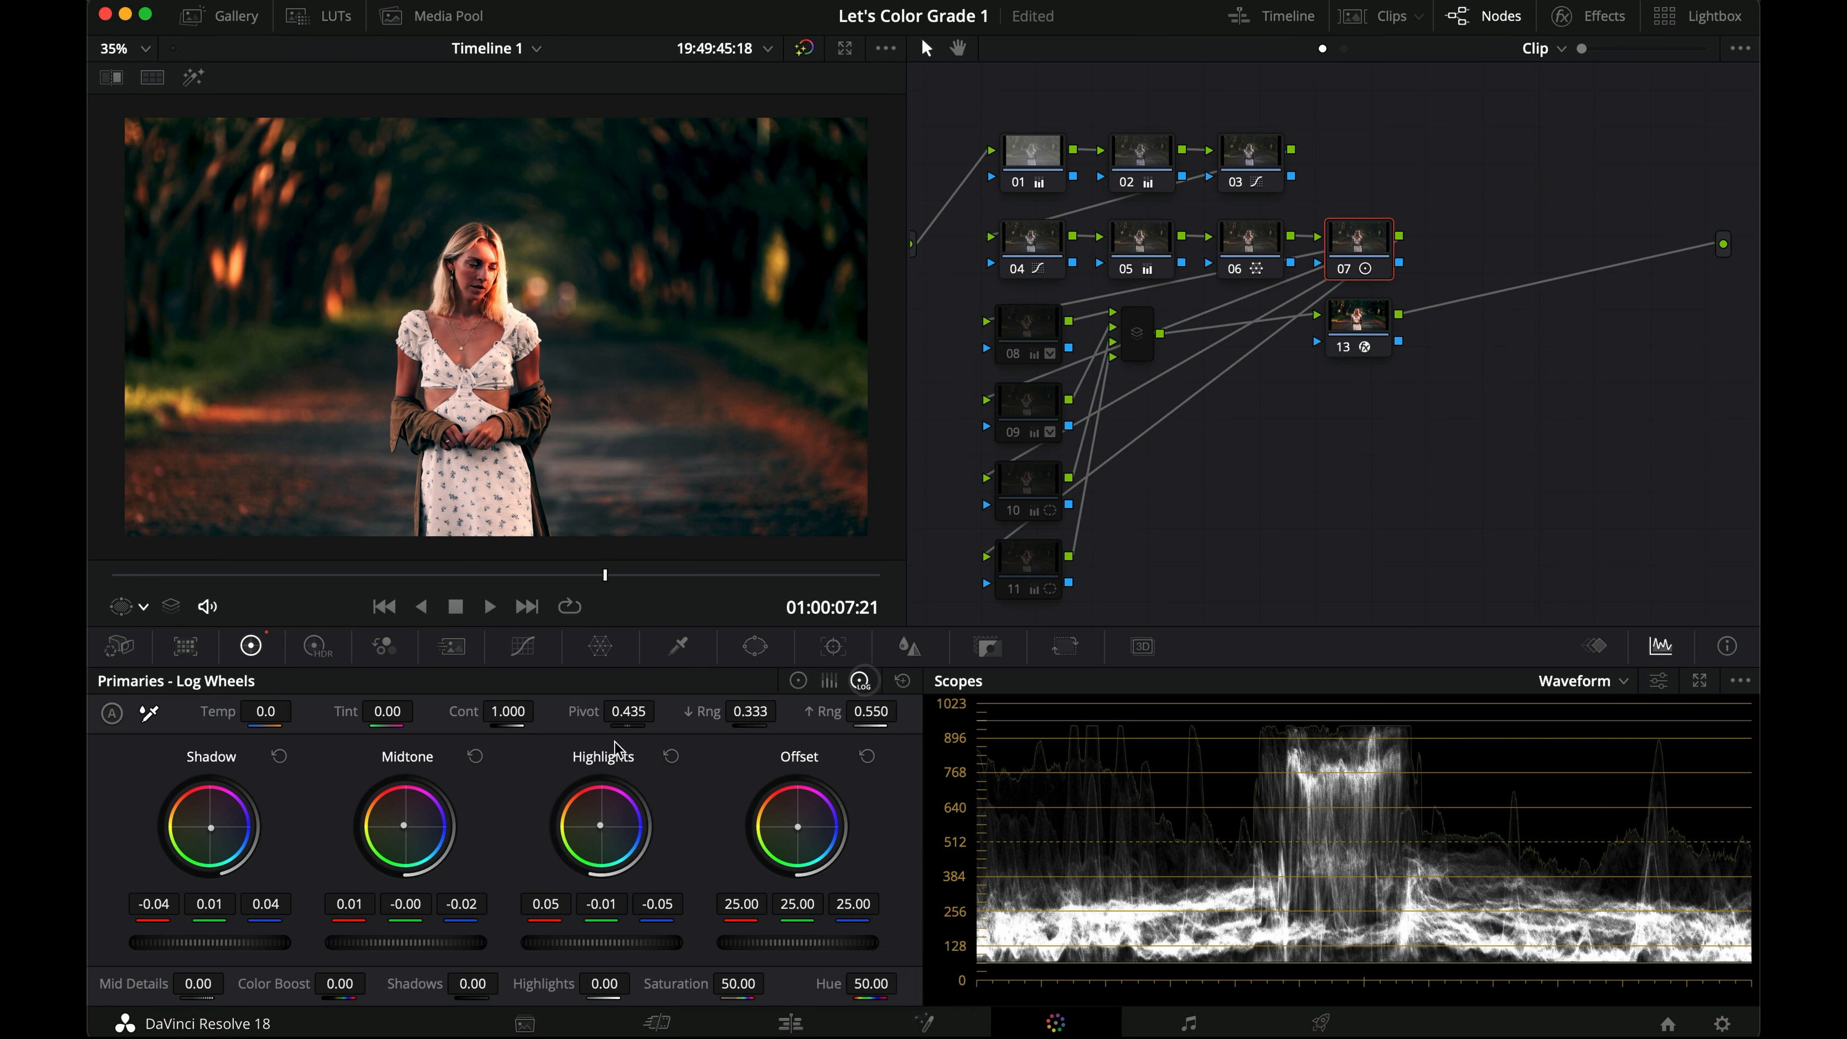
Step: Re-enable node 08, toggling it to compare the image with and without it, and re-enable node 09
click(1022, 357)
key(super+d)
key(super+d)
key(super+d)
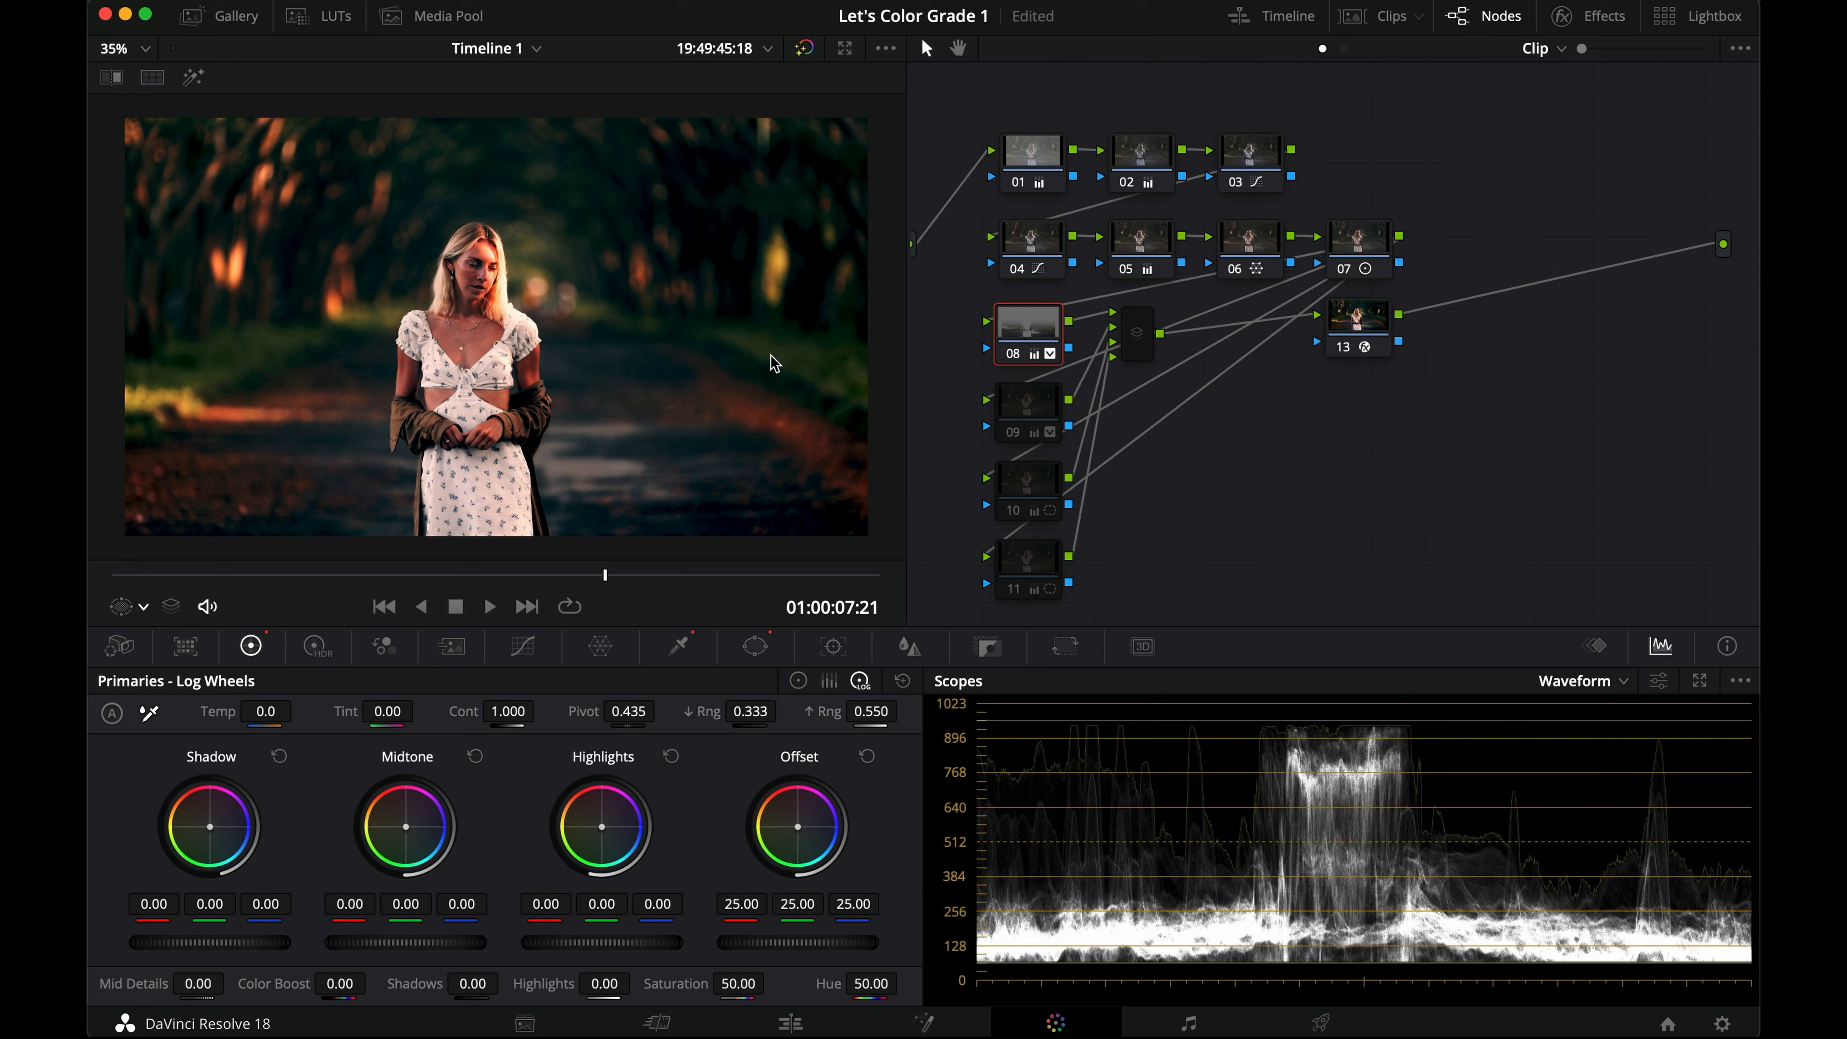
click(1063, 407)
key(super+d)
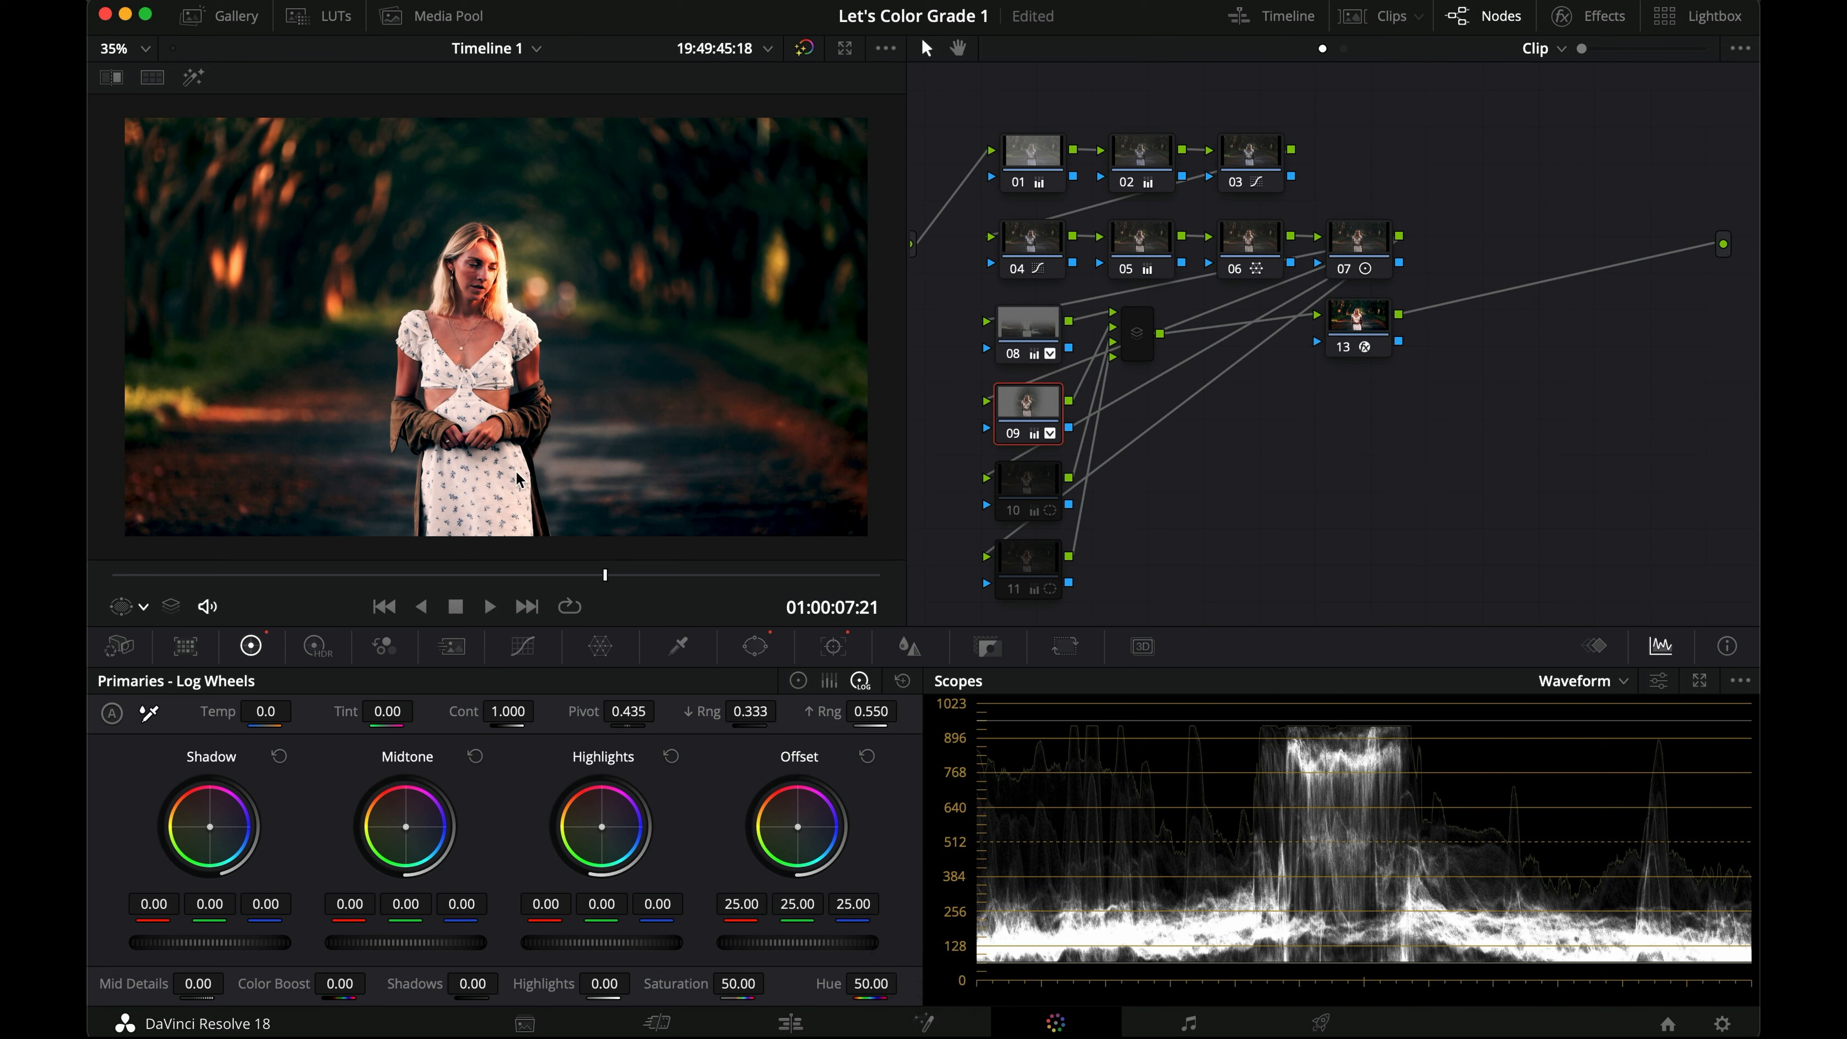
Step: Re-enable the windowed corrections on parallel nodes 10 and 11
click(1044, 484)
key(super+d)
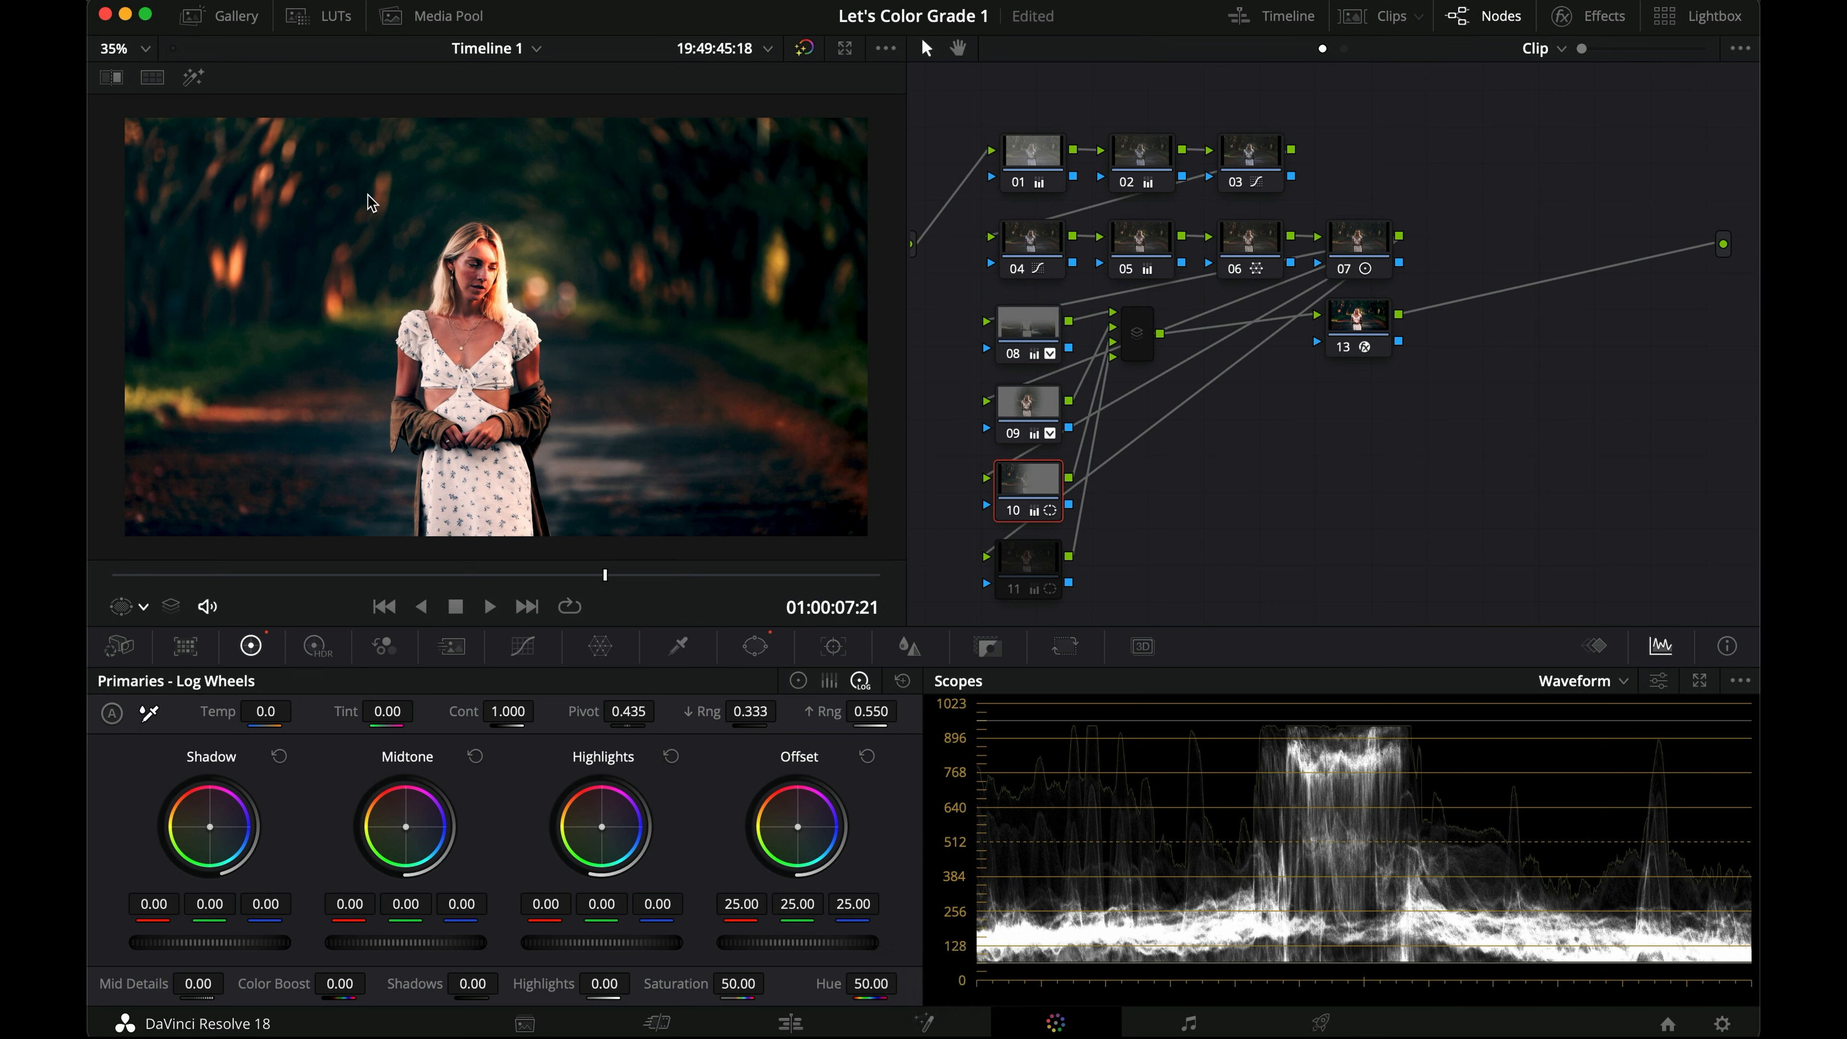
click(1047, 565)
key(super+d)
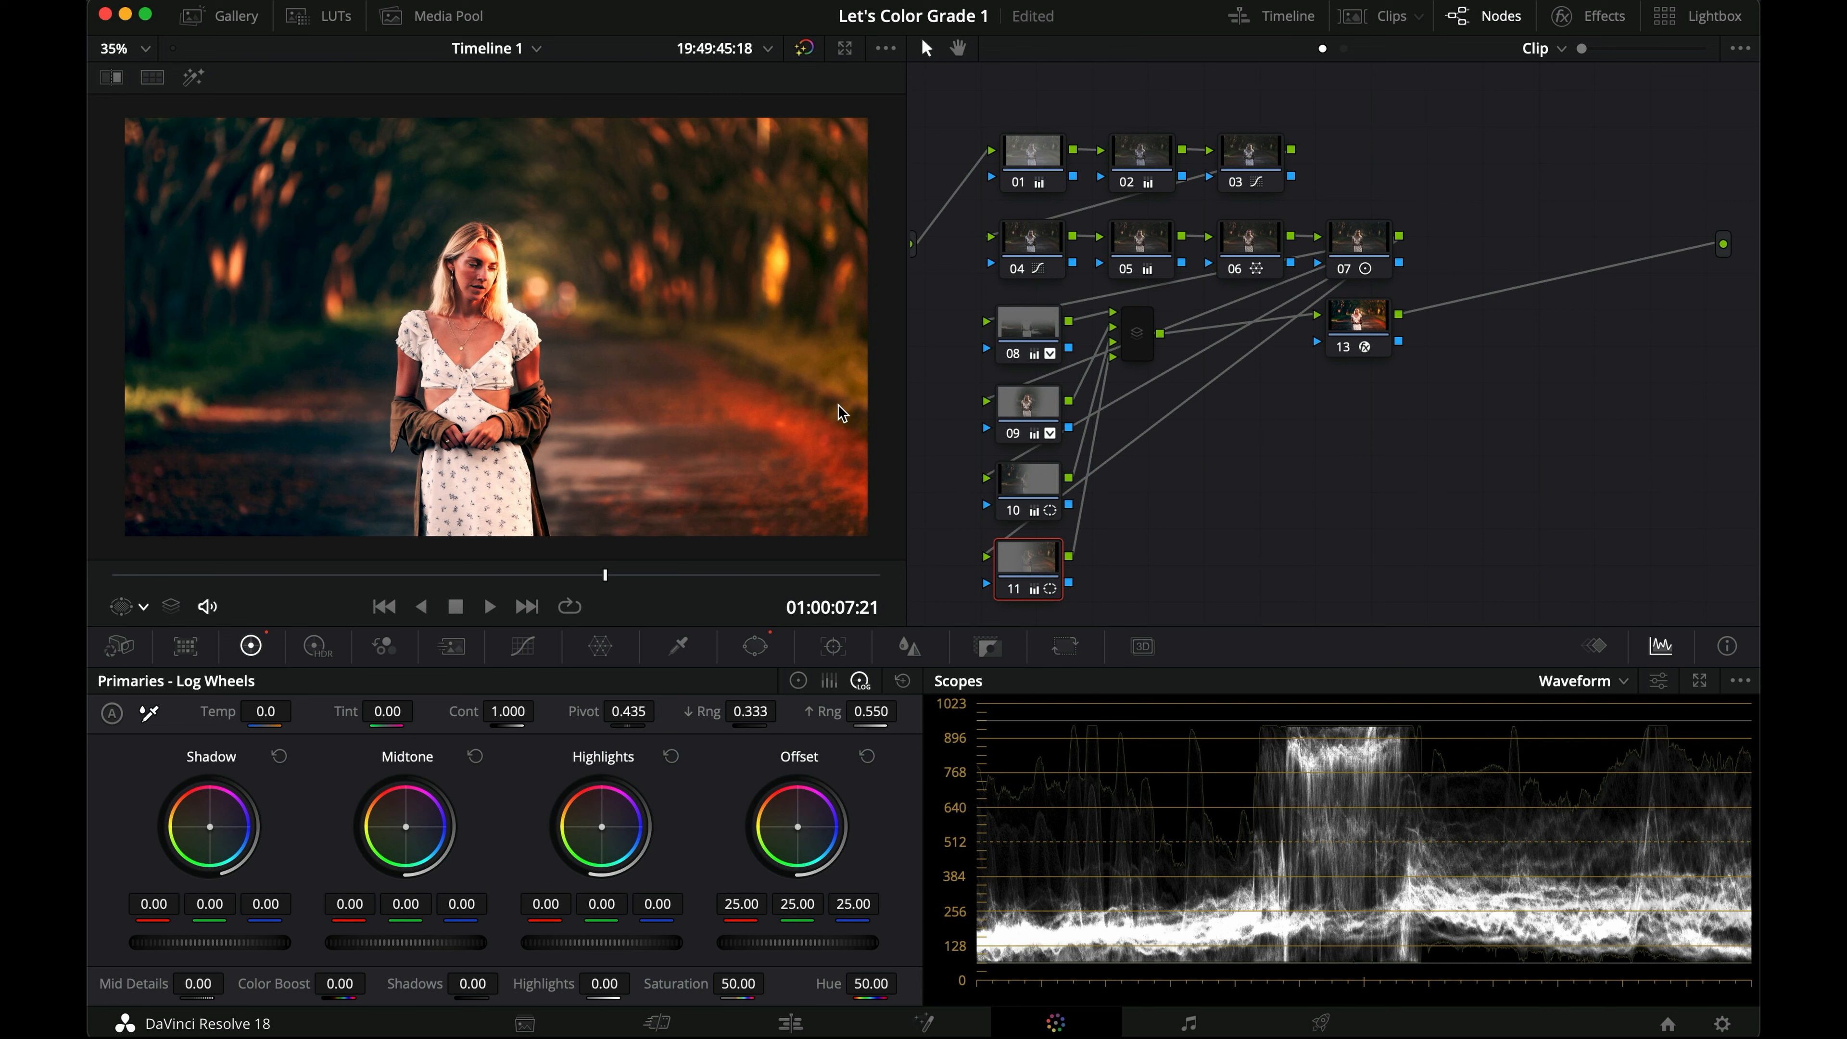
Step: Split clip R6__7710.MP4 at 01:00:02:00 in the edit timeline and select its first section
click(800, 1029)
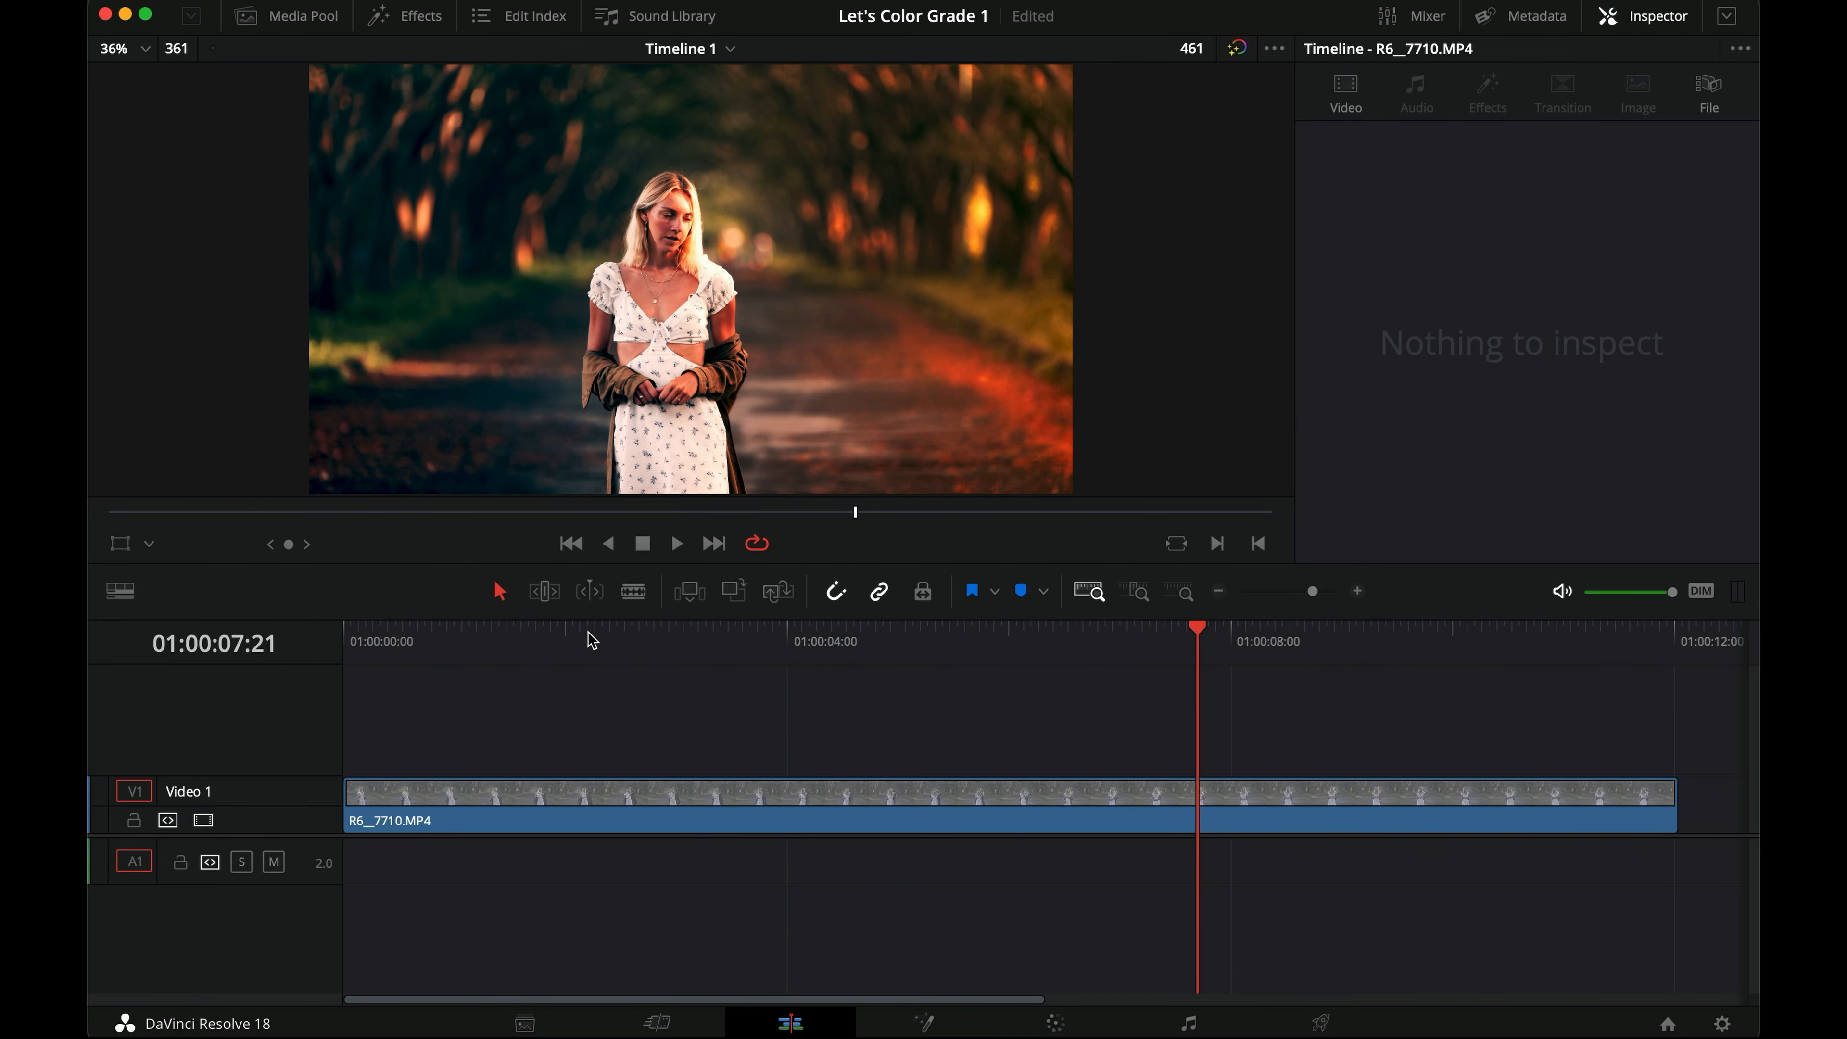
drag(961, 640, 565, 625)
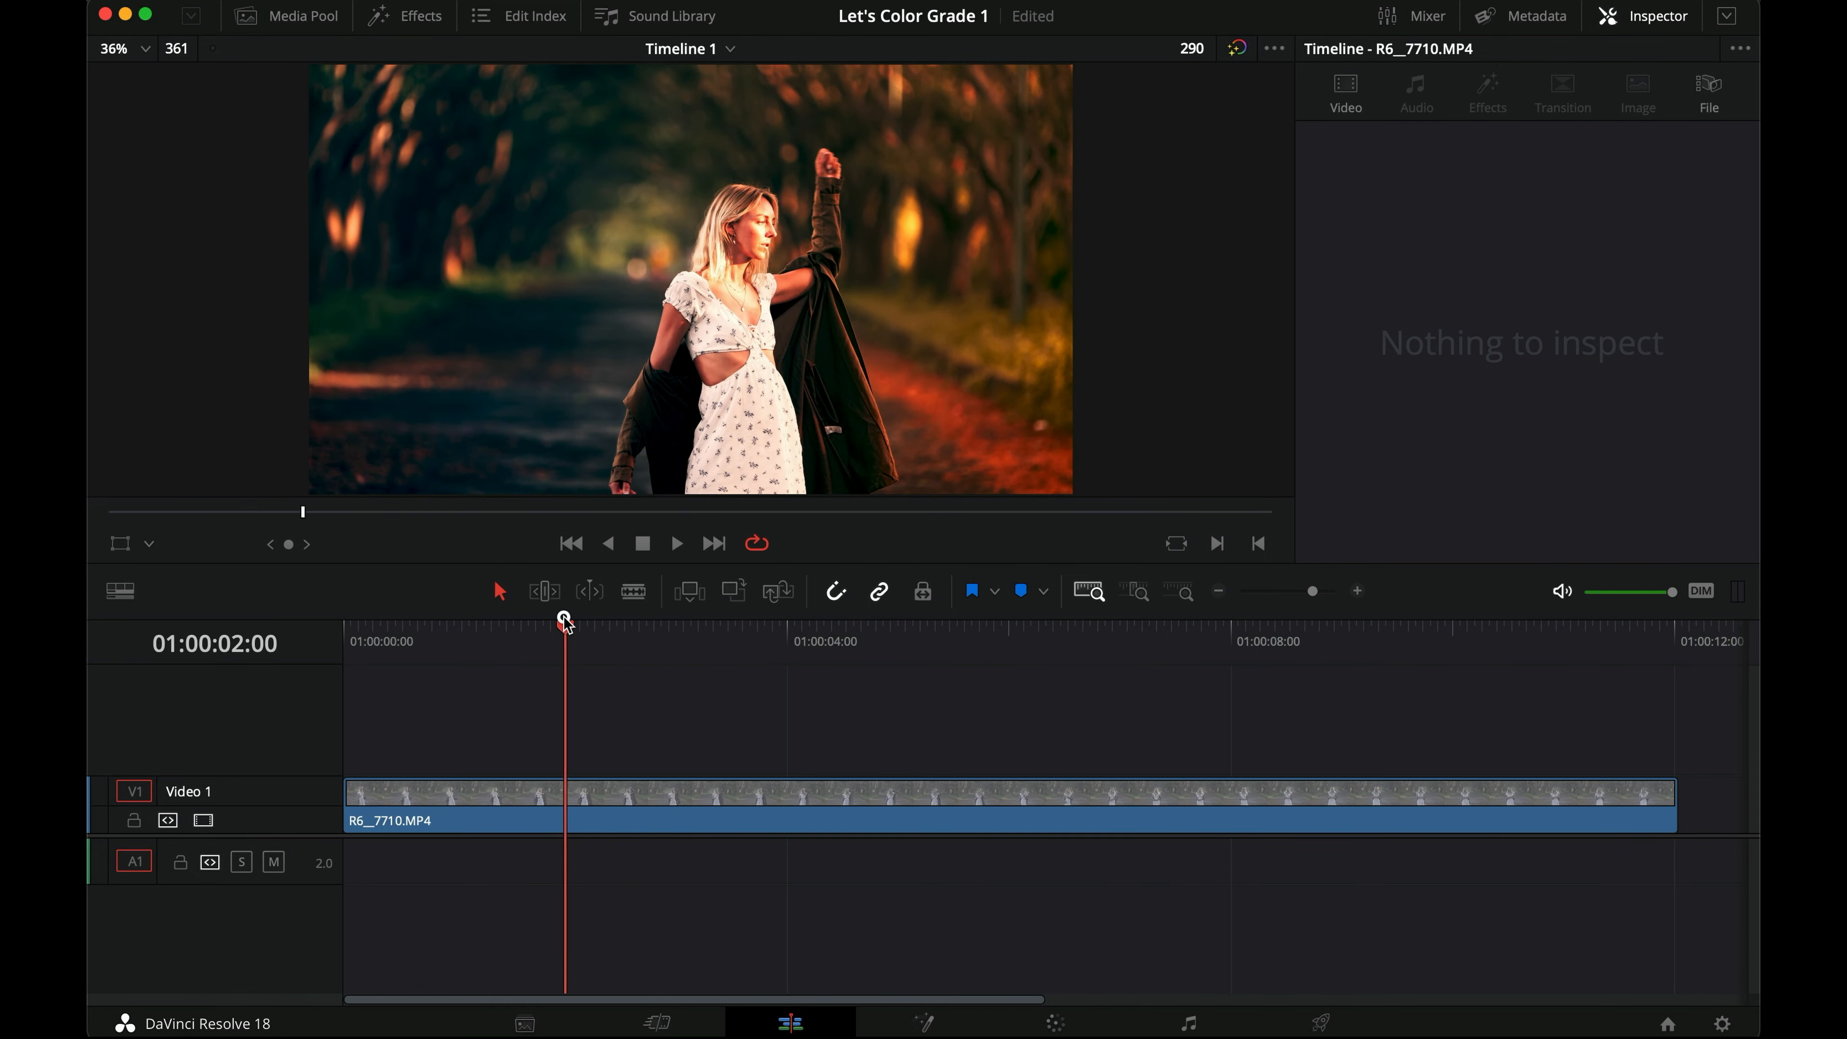
click(632, 801)
key(a)
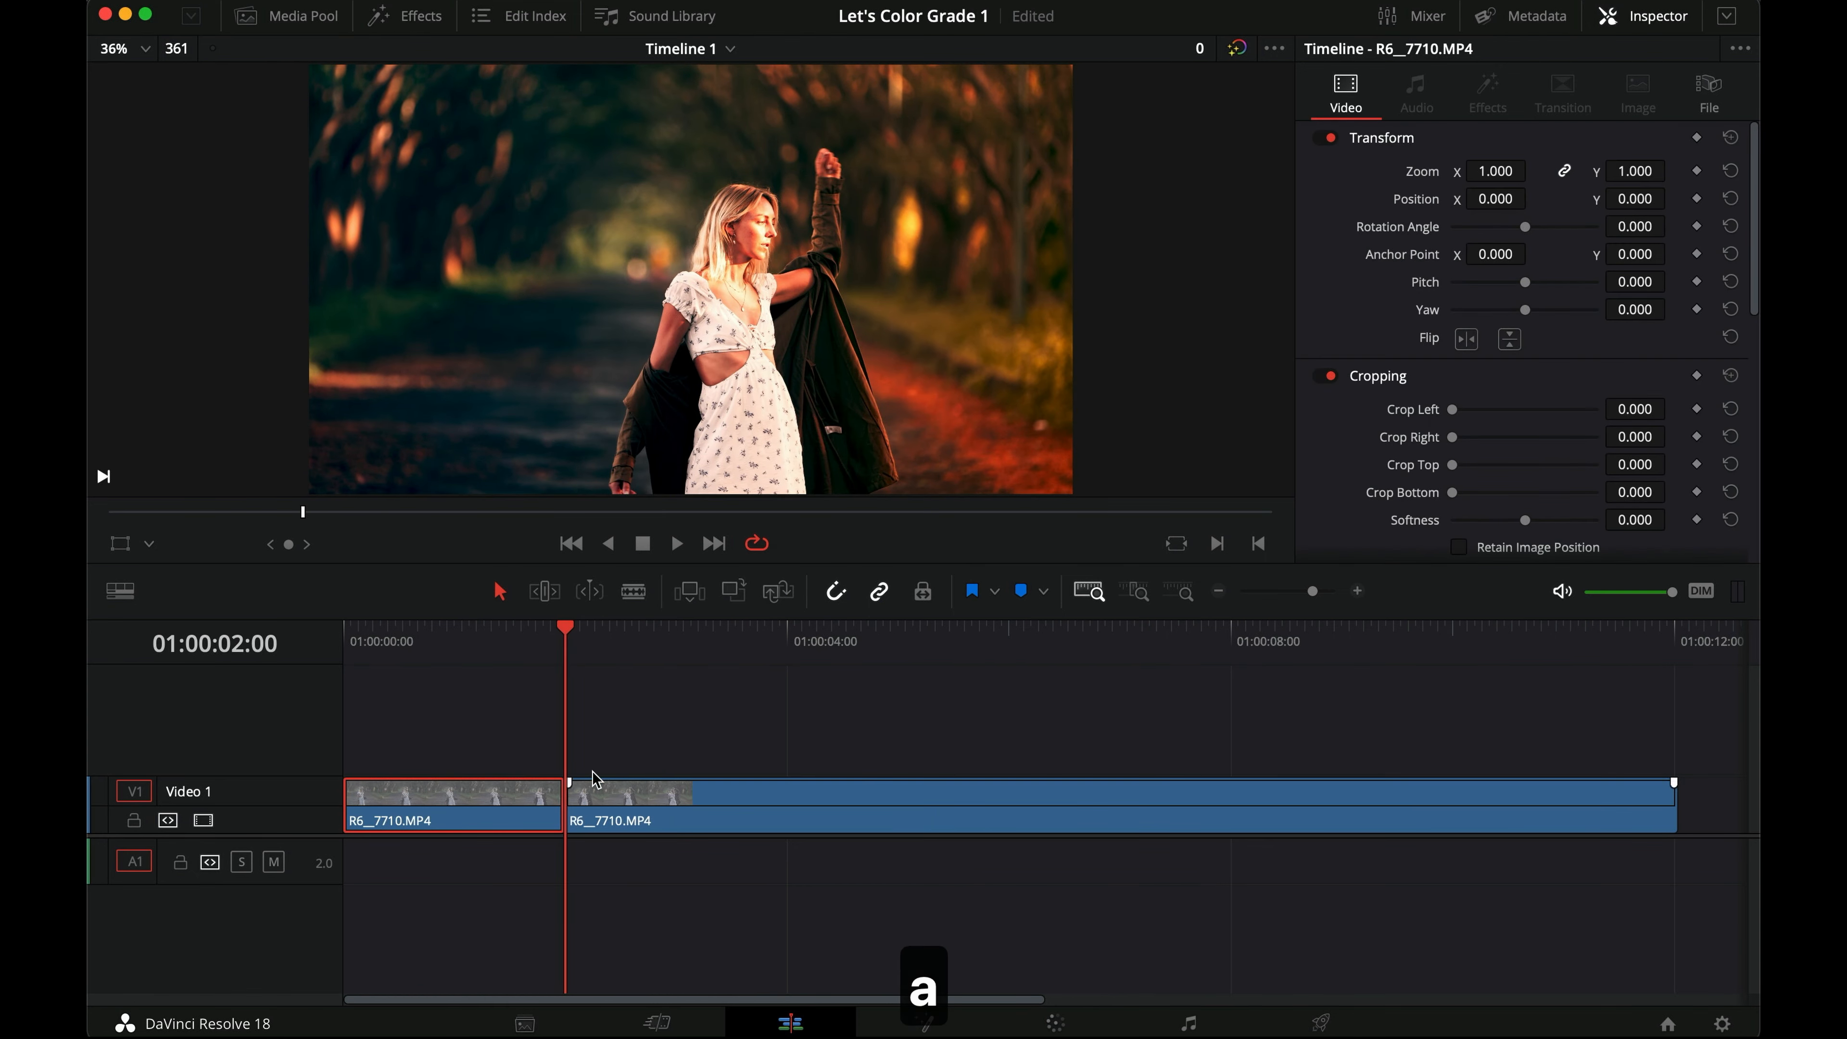
click(721, 702)
click(440, 826)
Step: Return to grading, show the clip thumbnails, and disable all nodes on clip 01 so the first section is ungraded
click(1055, 1023)
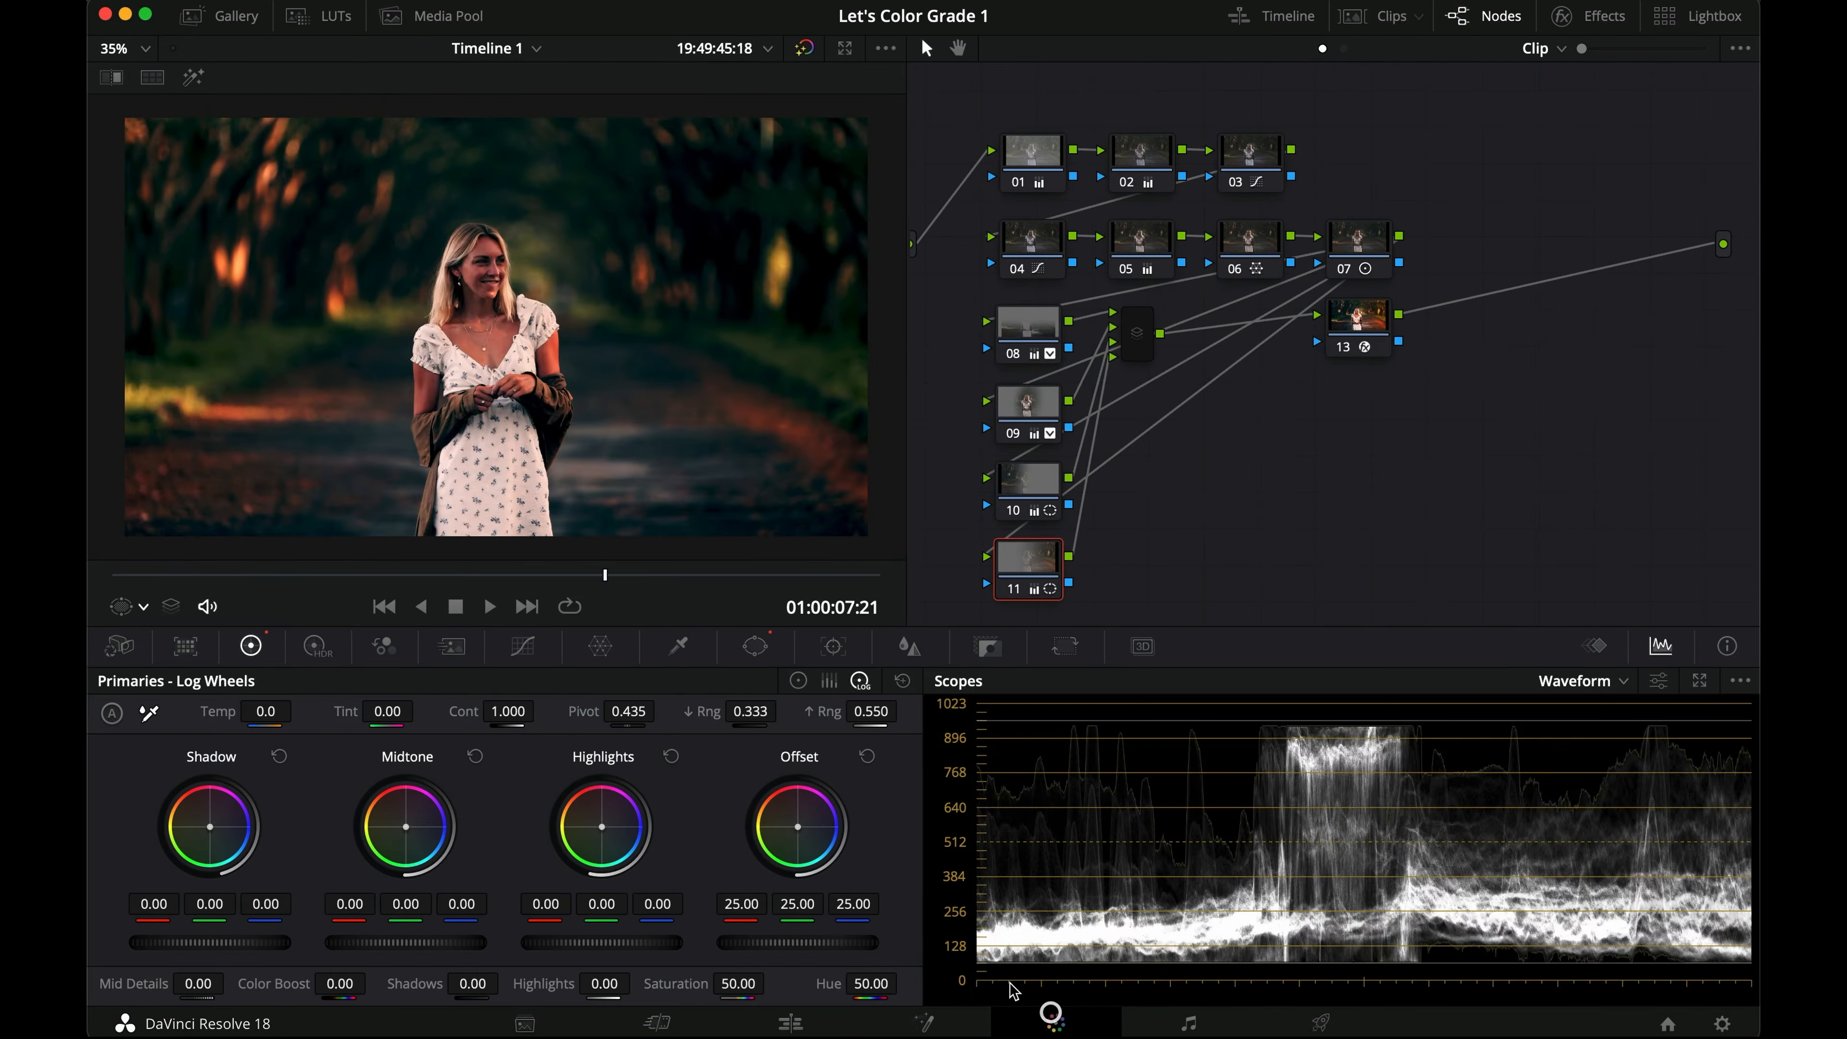
click(1363, 12)
key(Up)
drag(1507, 499, 955, 240)
drag(955, 122, 942, 109)
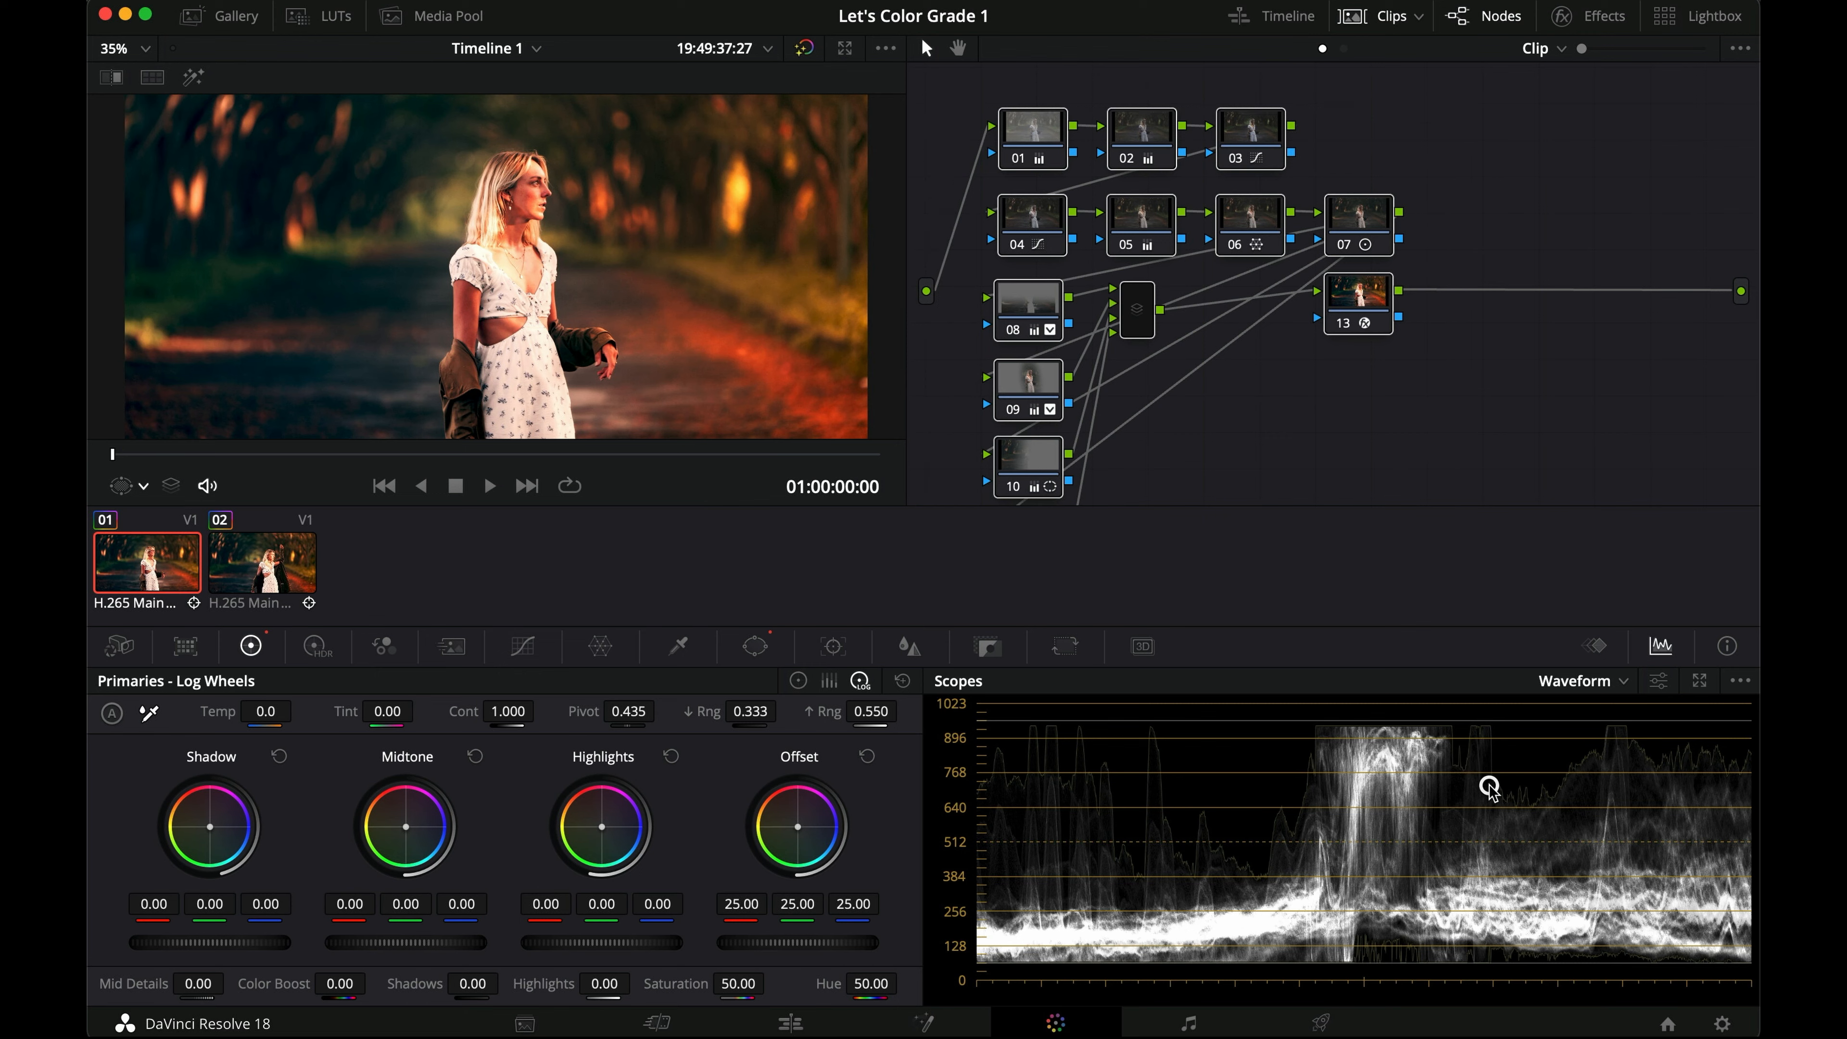
key(super+d)
Step: Play the edit timeline full screen from the start to compare the ungraded and graded sections
click(790, 1023)
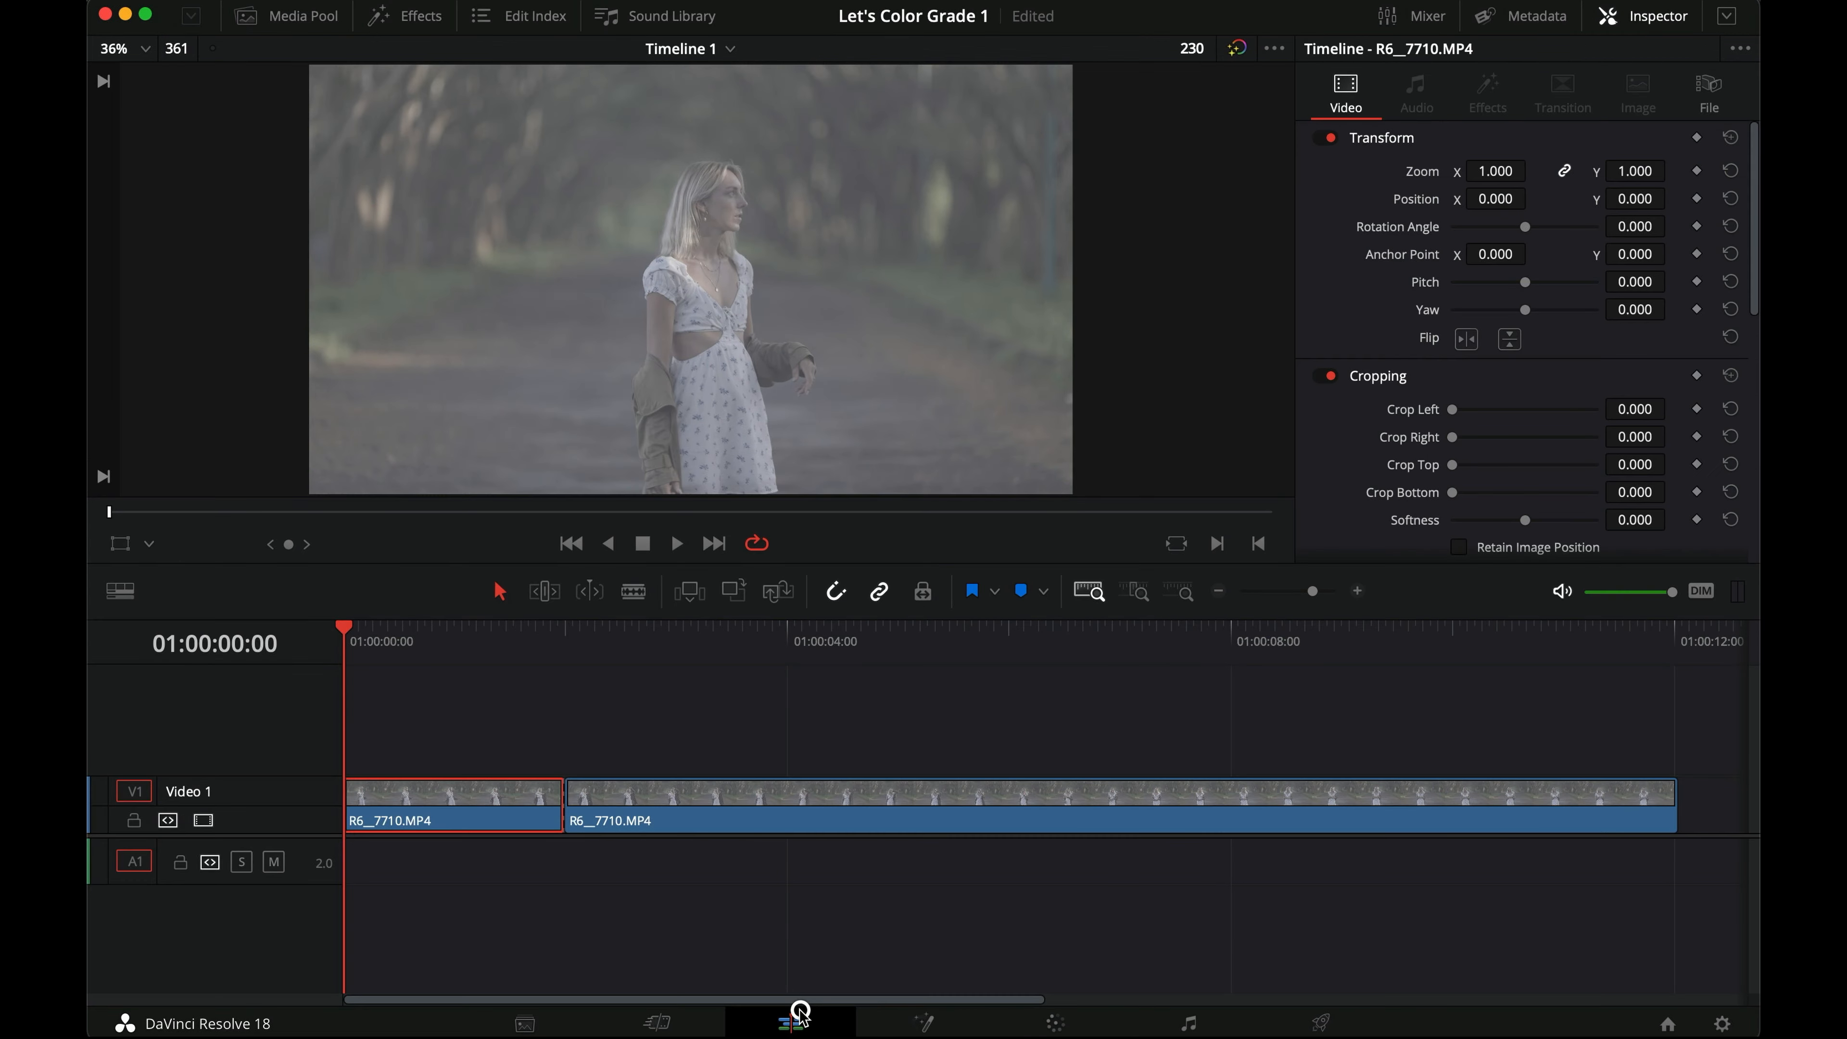
key(super+f)
key(space)
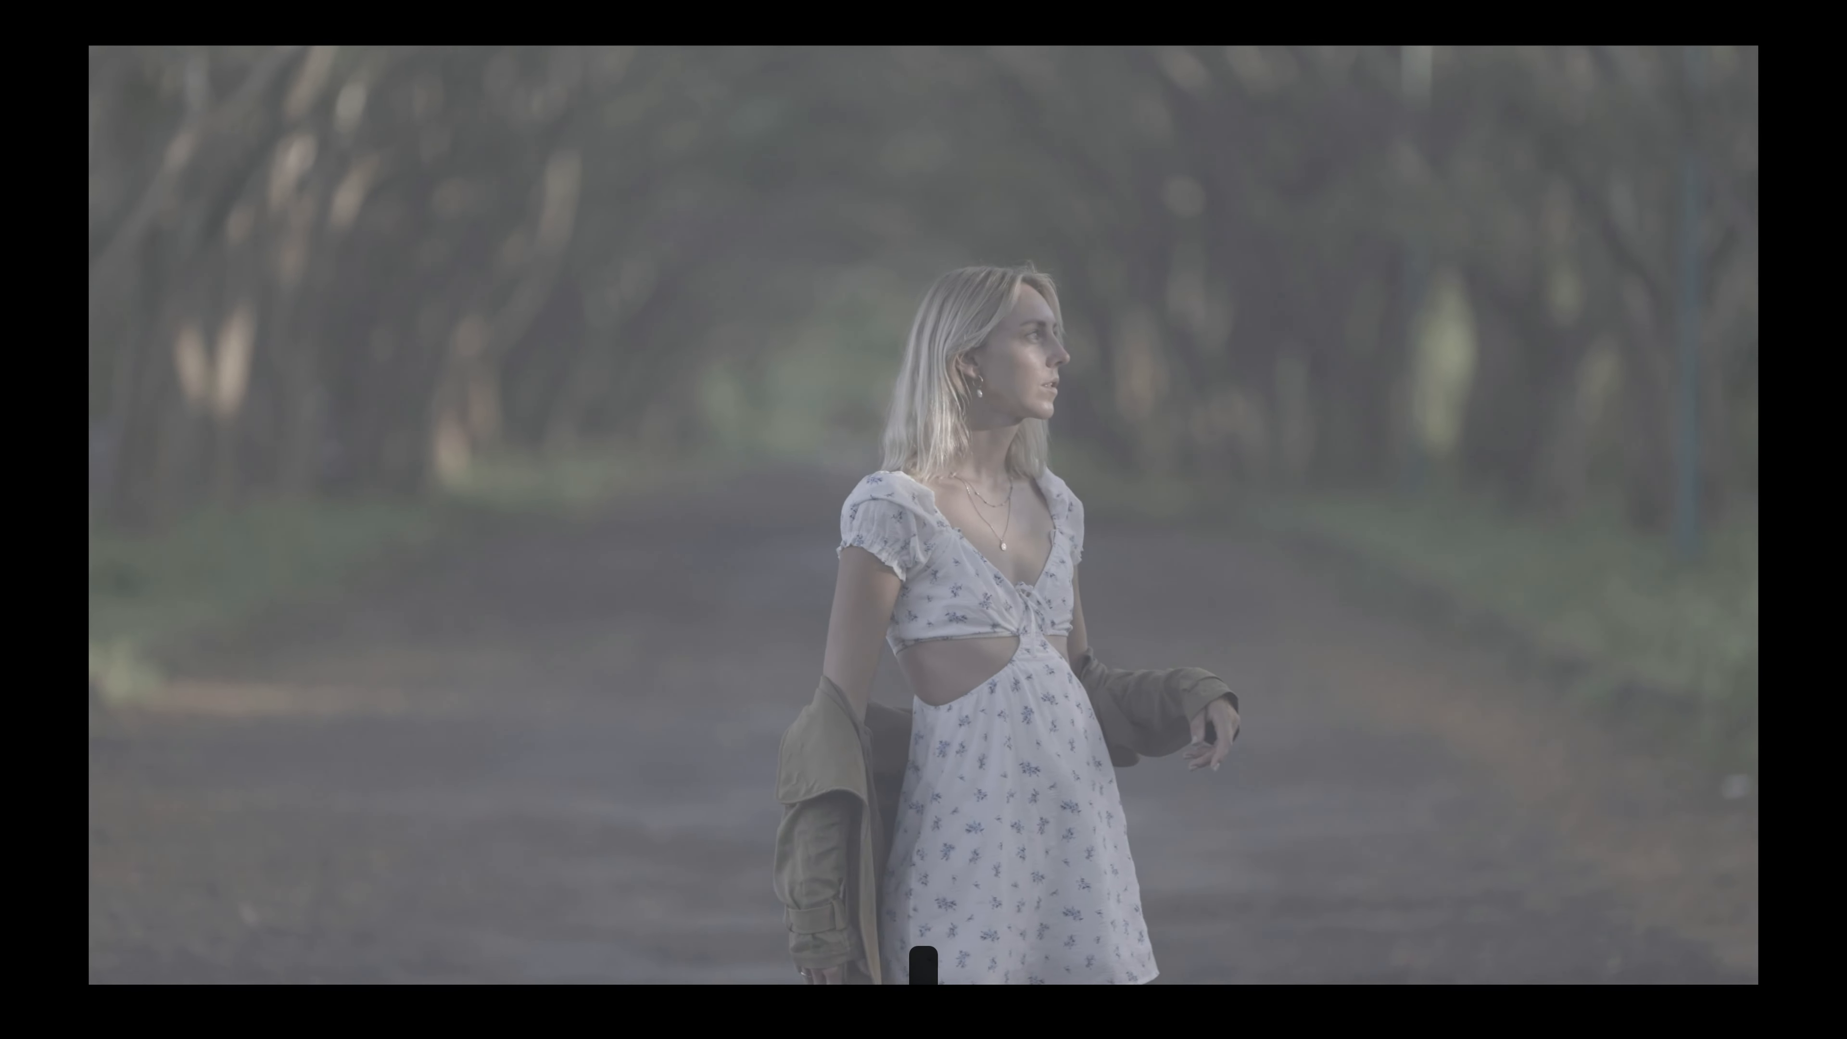